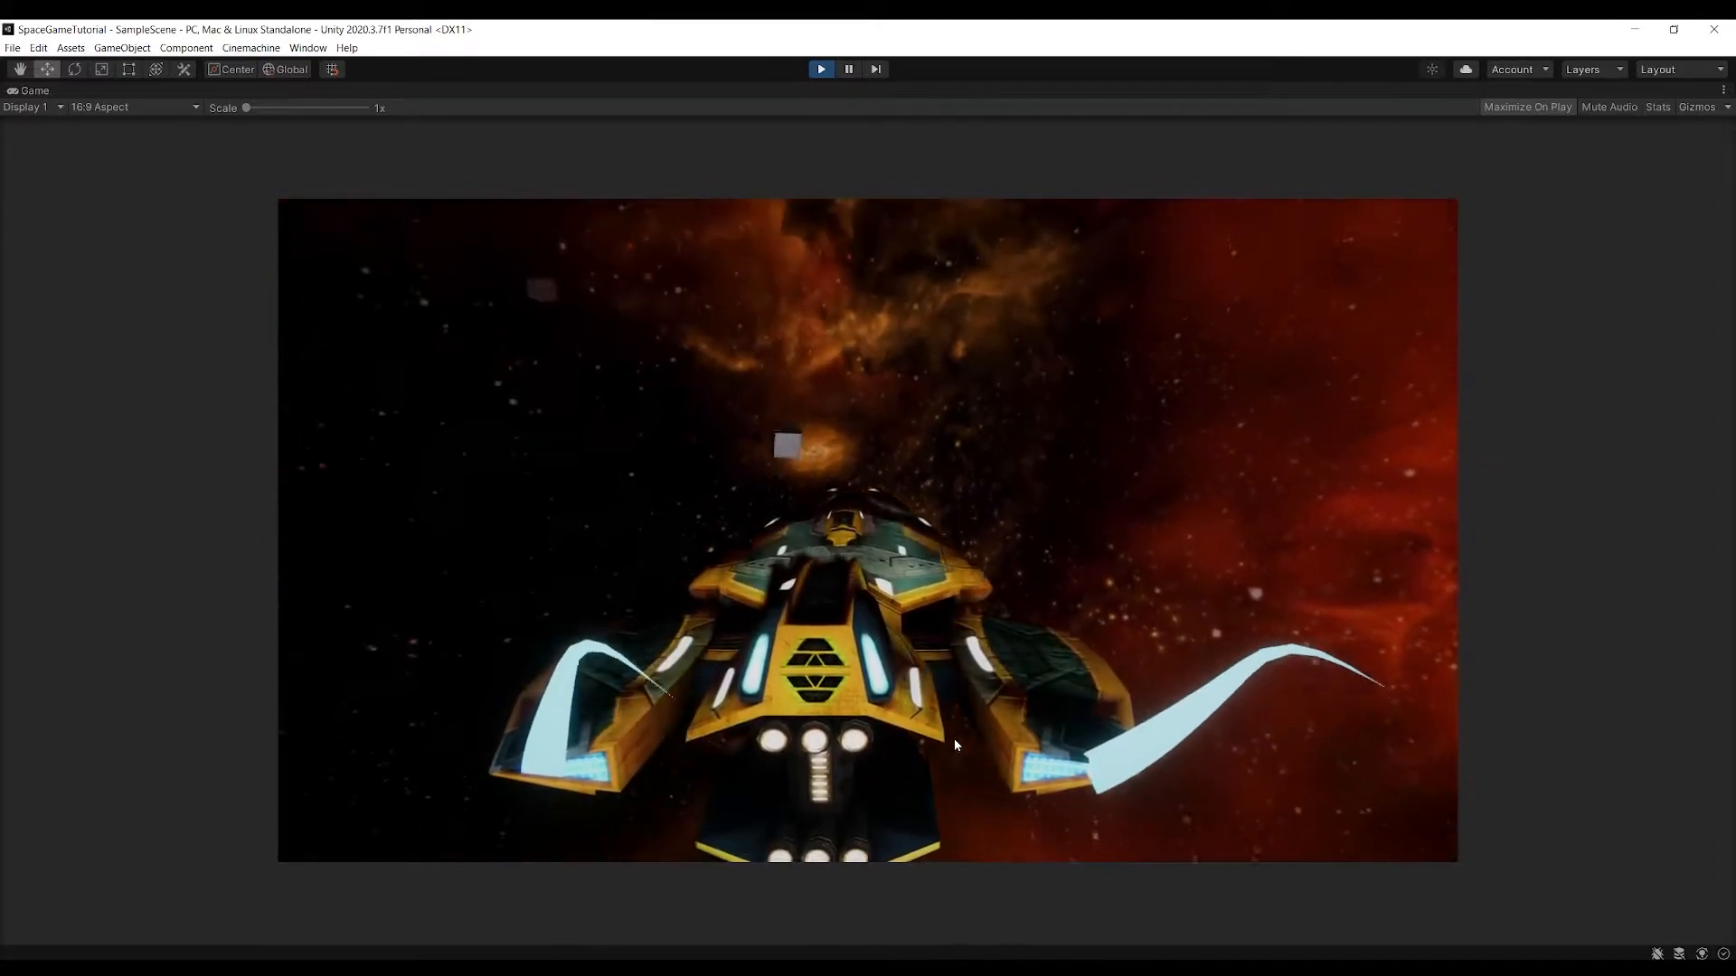
Stop the play test and create a new scene from the Basic (Built-in) template
{"action": "key", "text": "ctrl+p"}
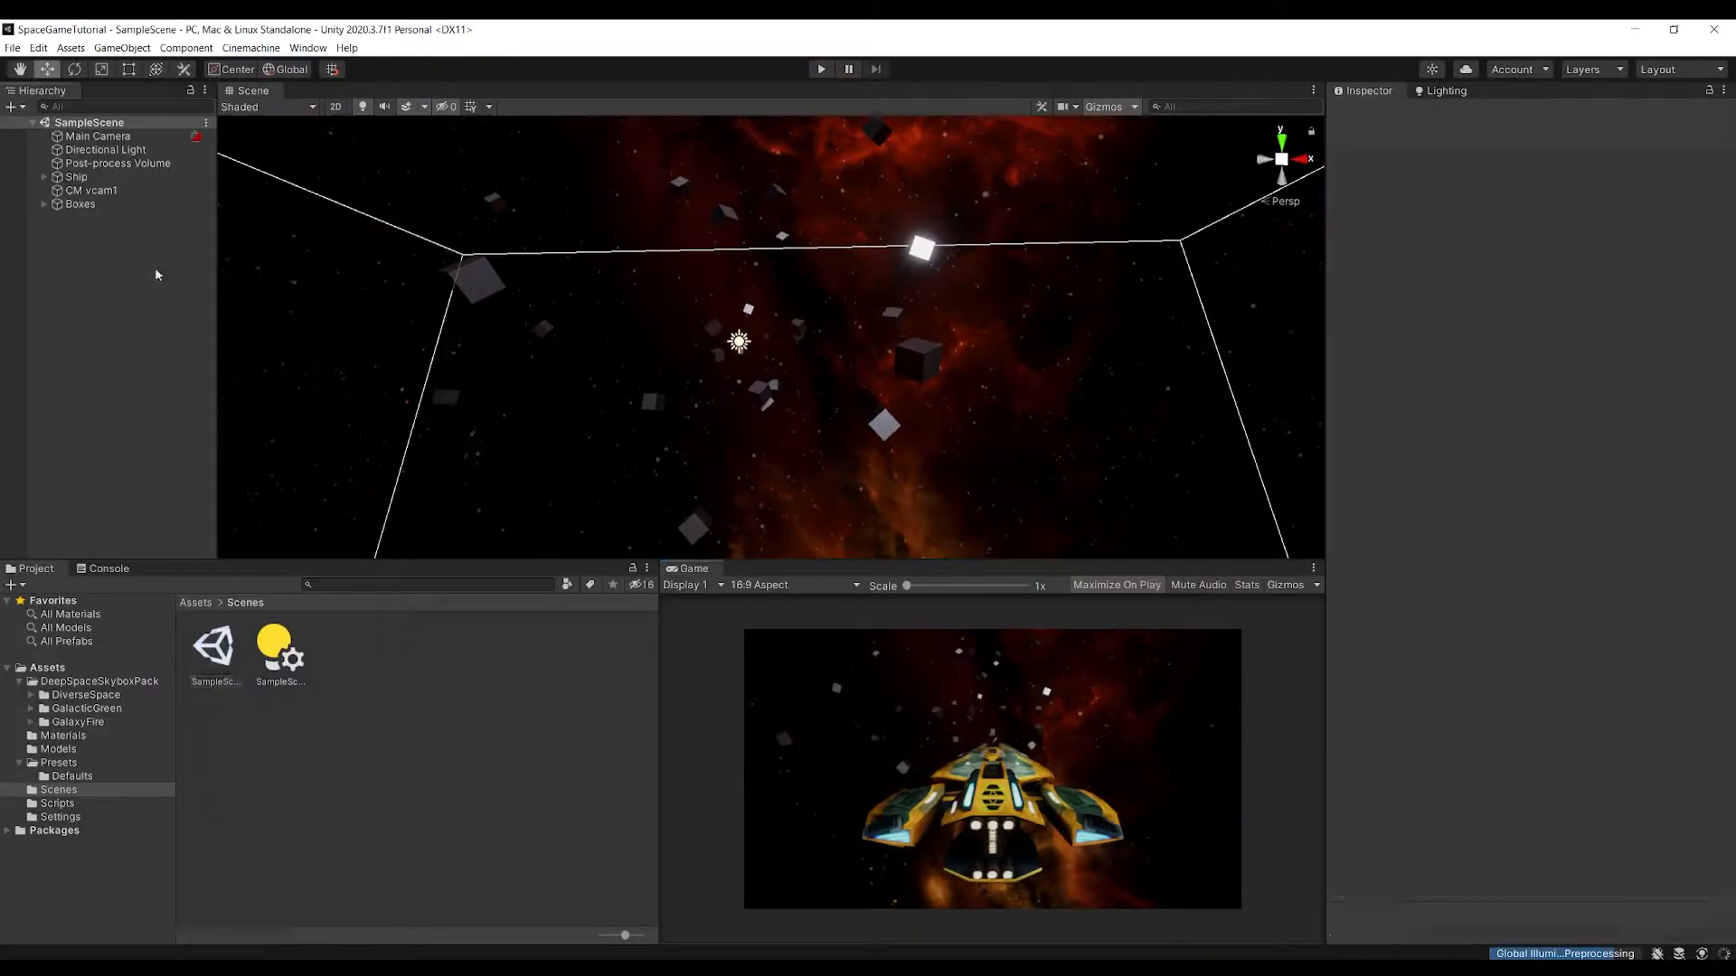
{"action": "right_click", "coordinate": [98, 239]}
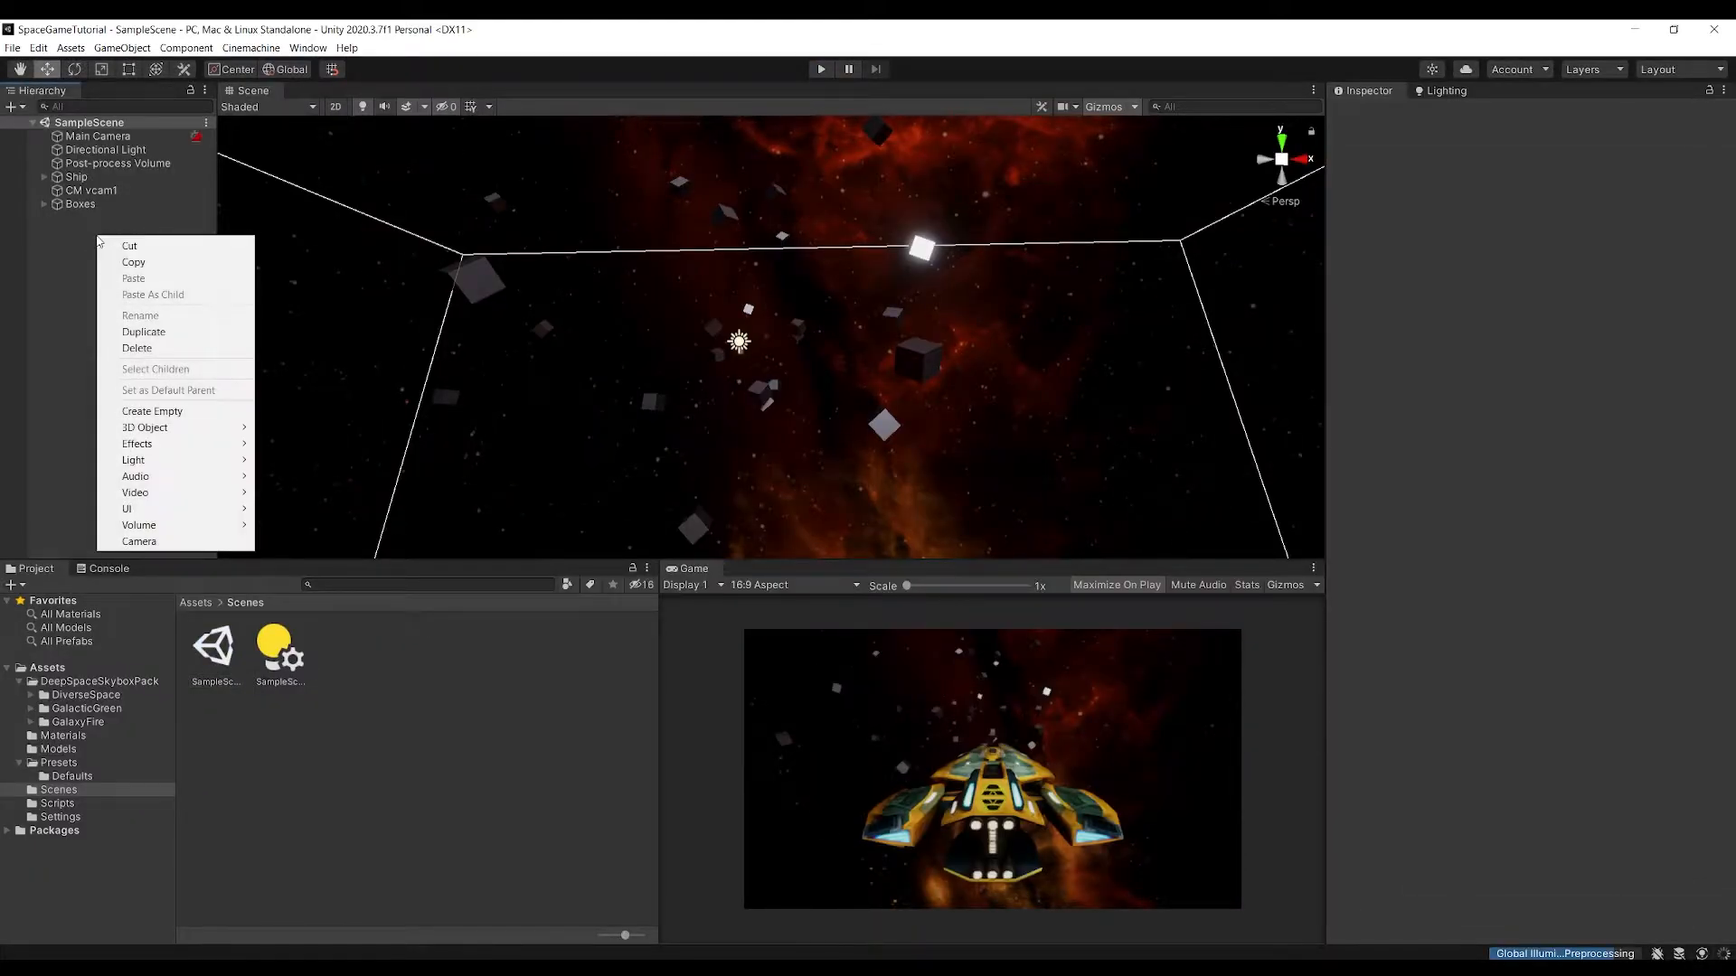
{"action": "left_click", "coordinate": [67, 248]}
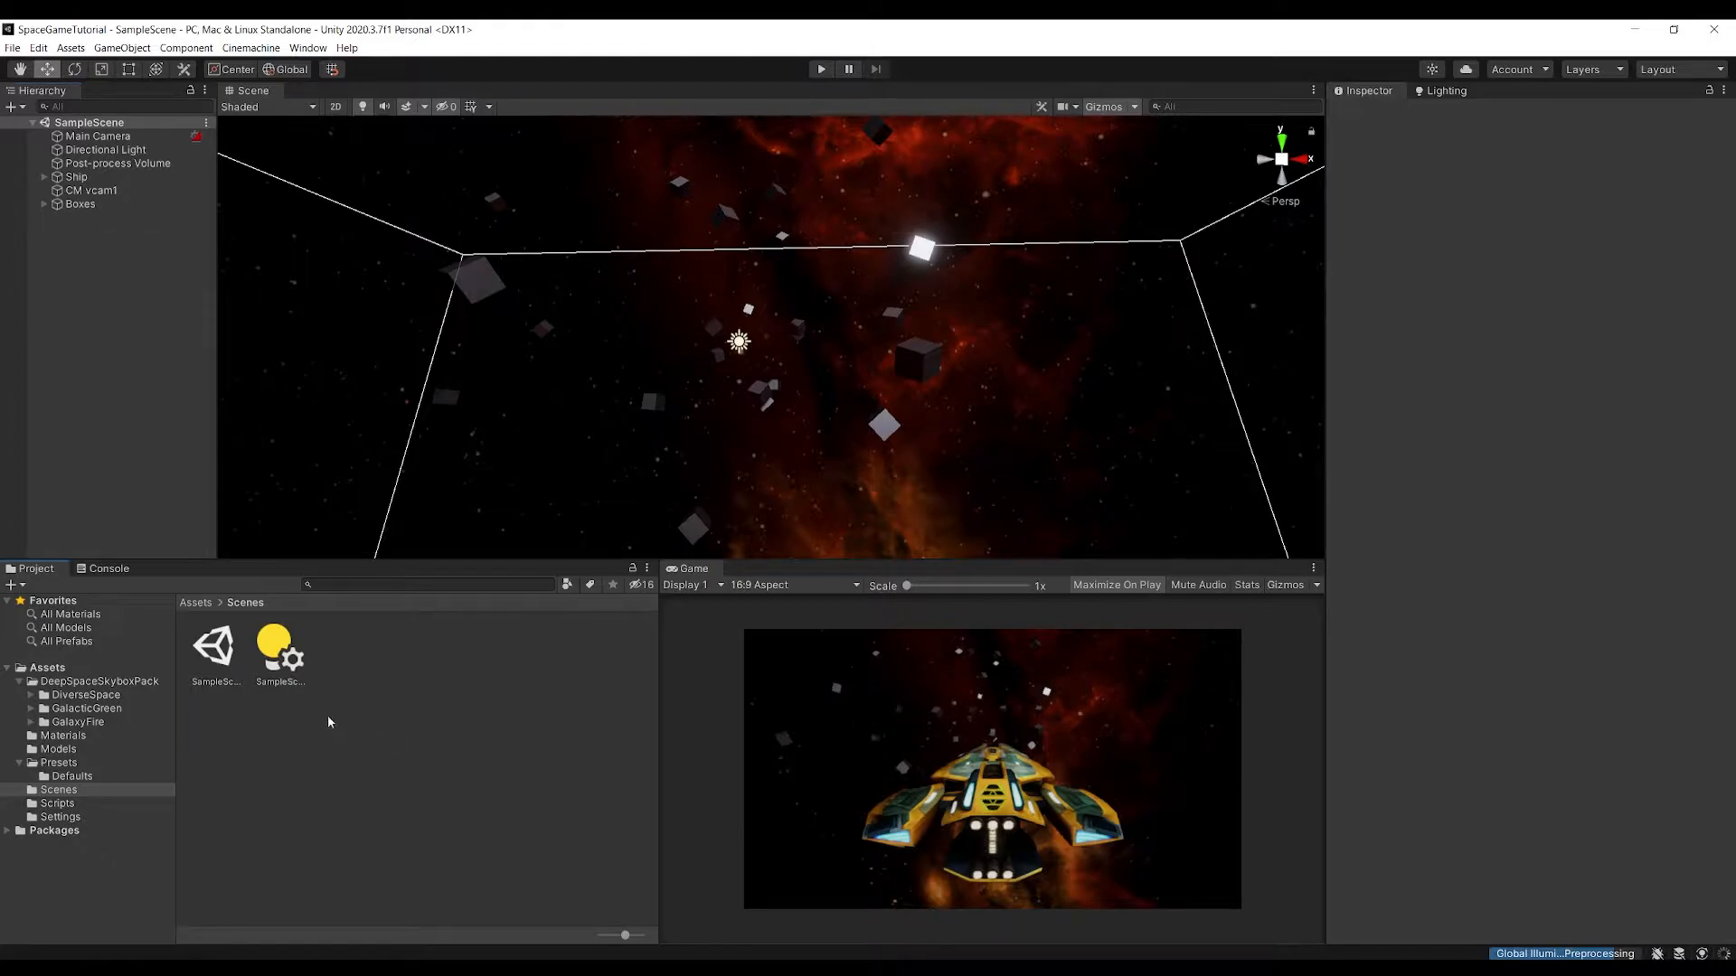
{"action": "left_click", "coordinate": [196, 603]}
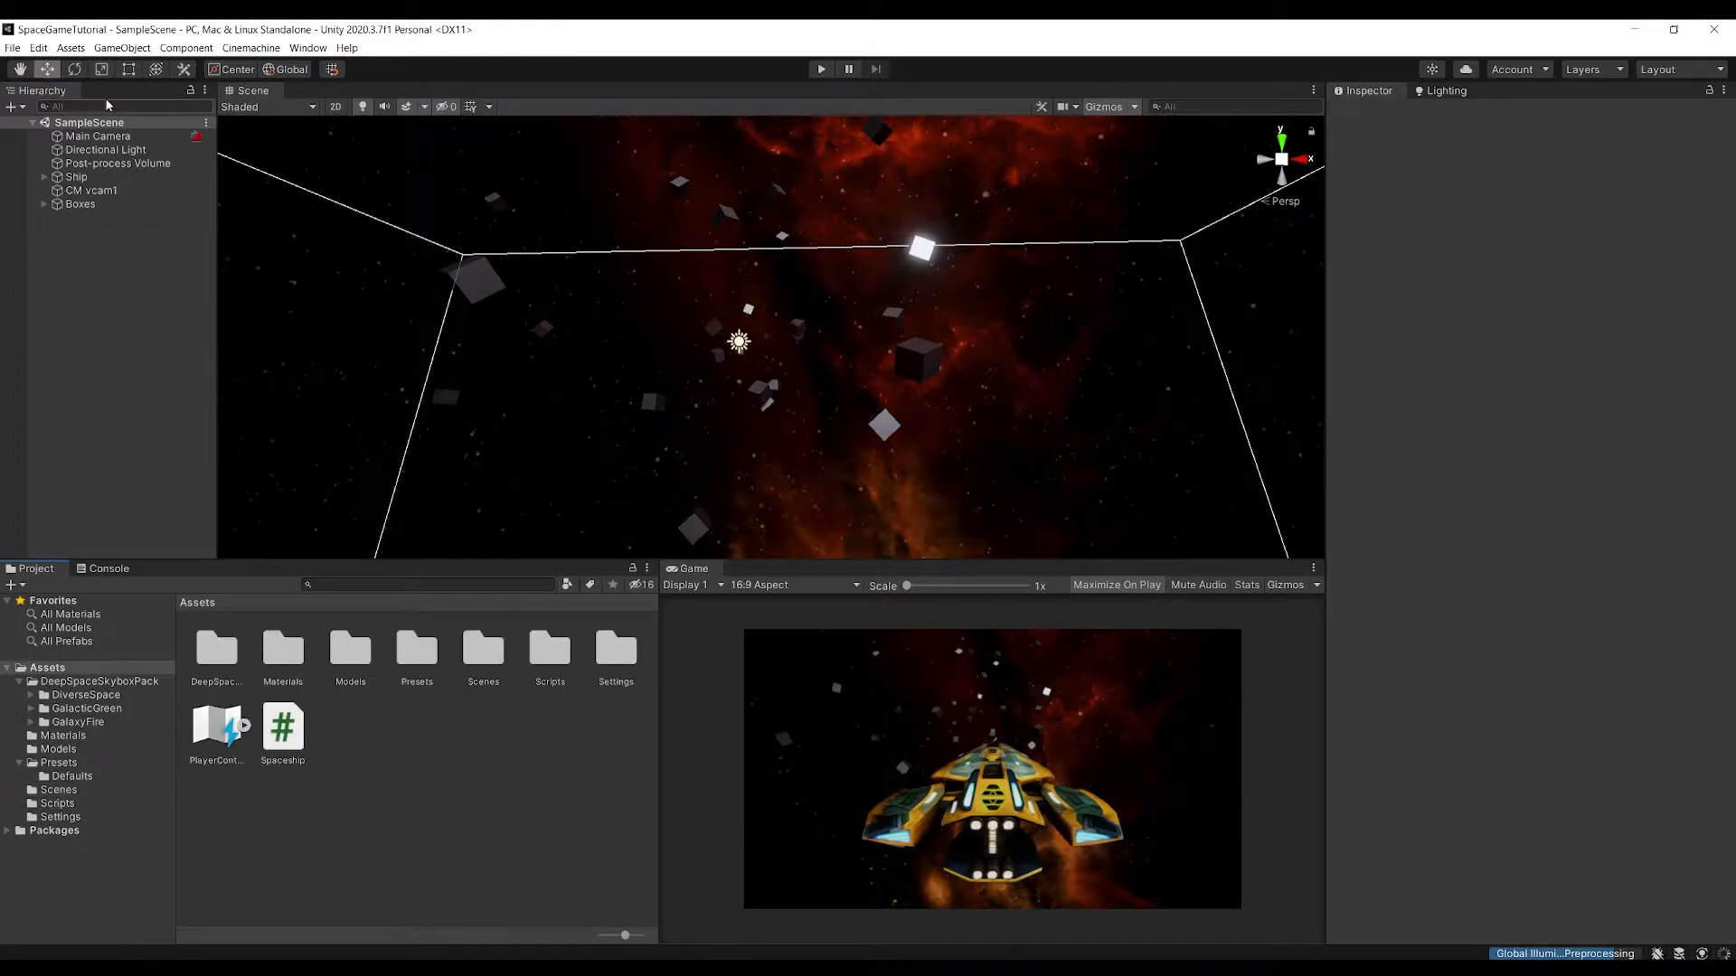
{"action": "left_click", "coordinate": [14, 48]}
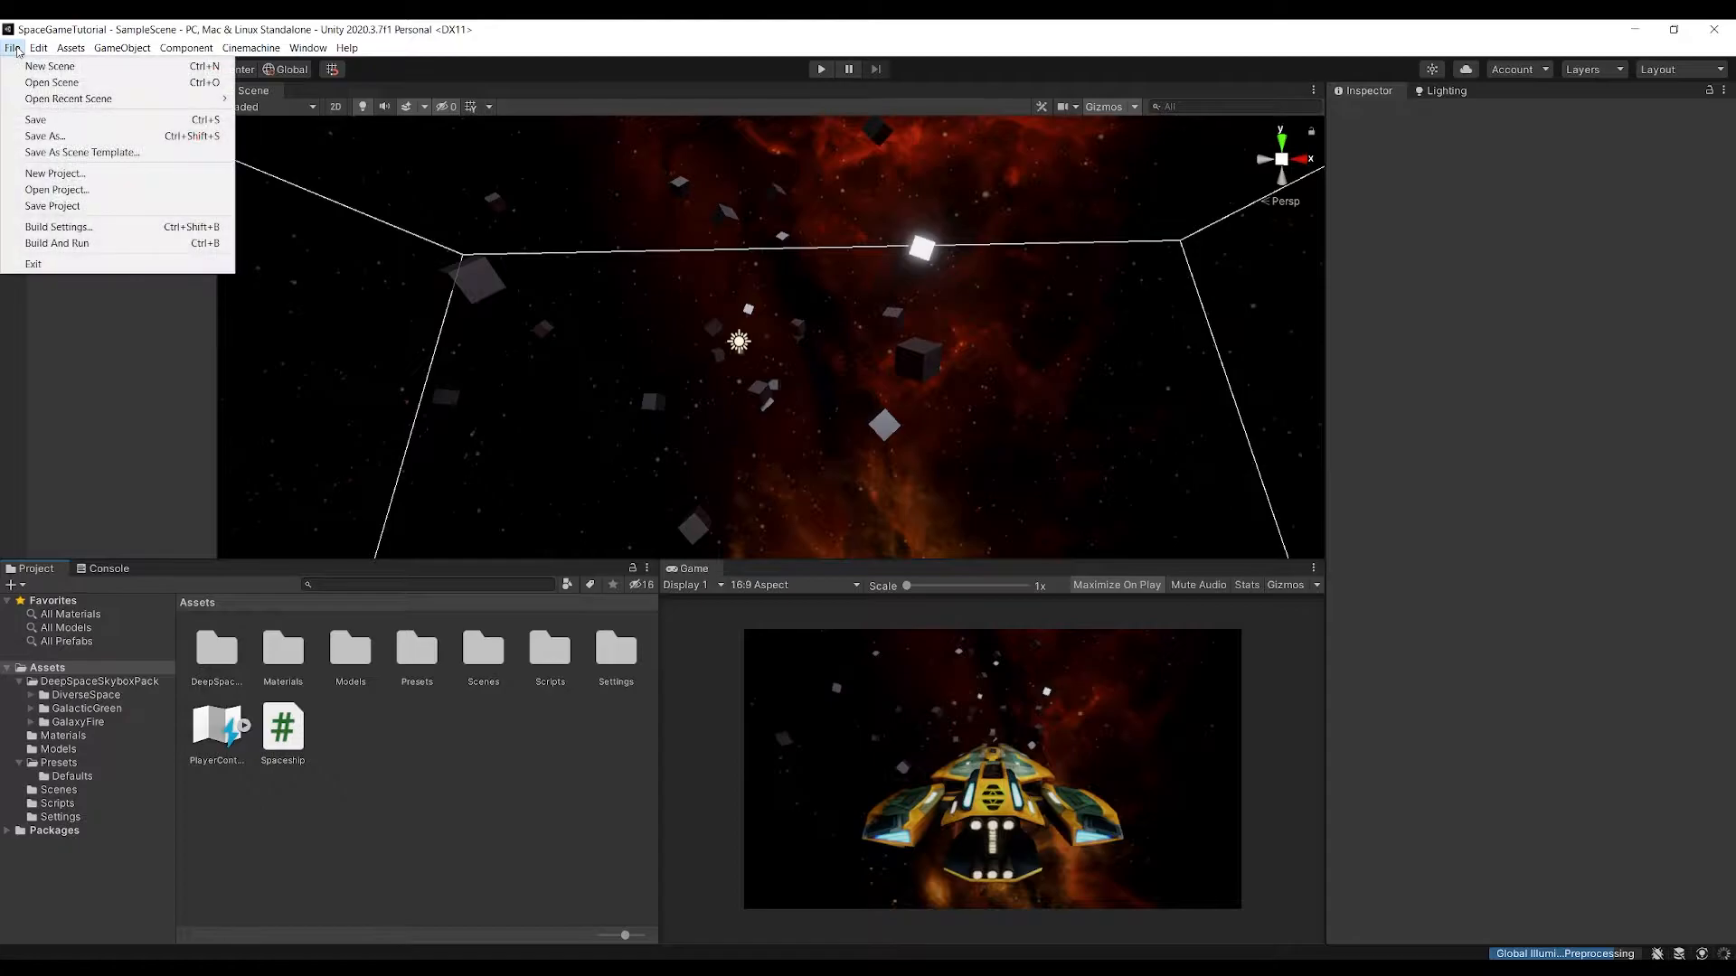
{"action": "left_click", "coordinate": [38, 70]}
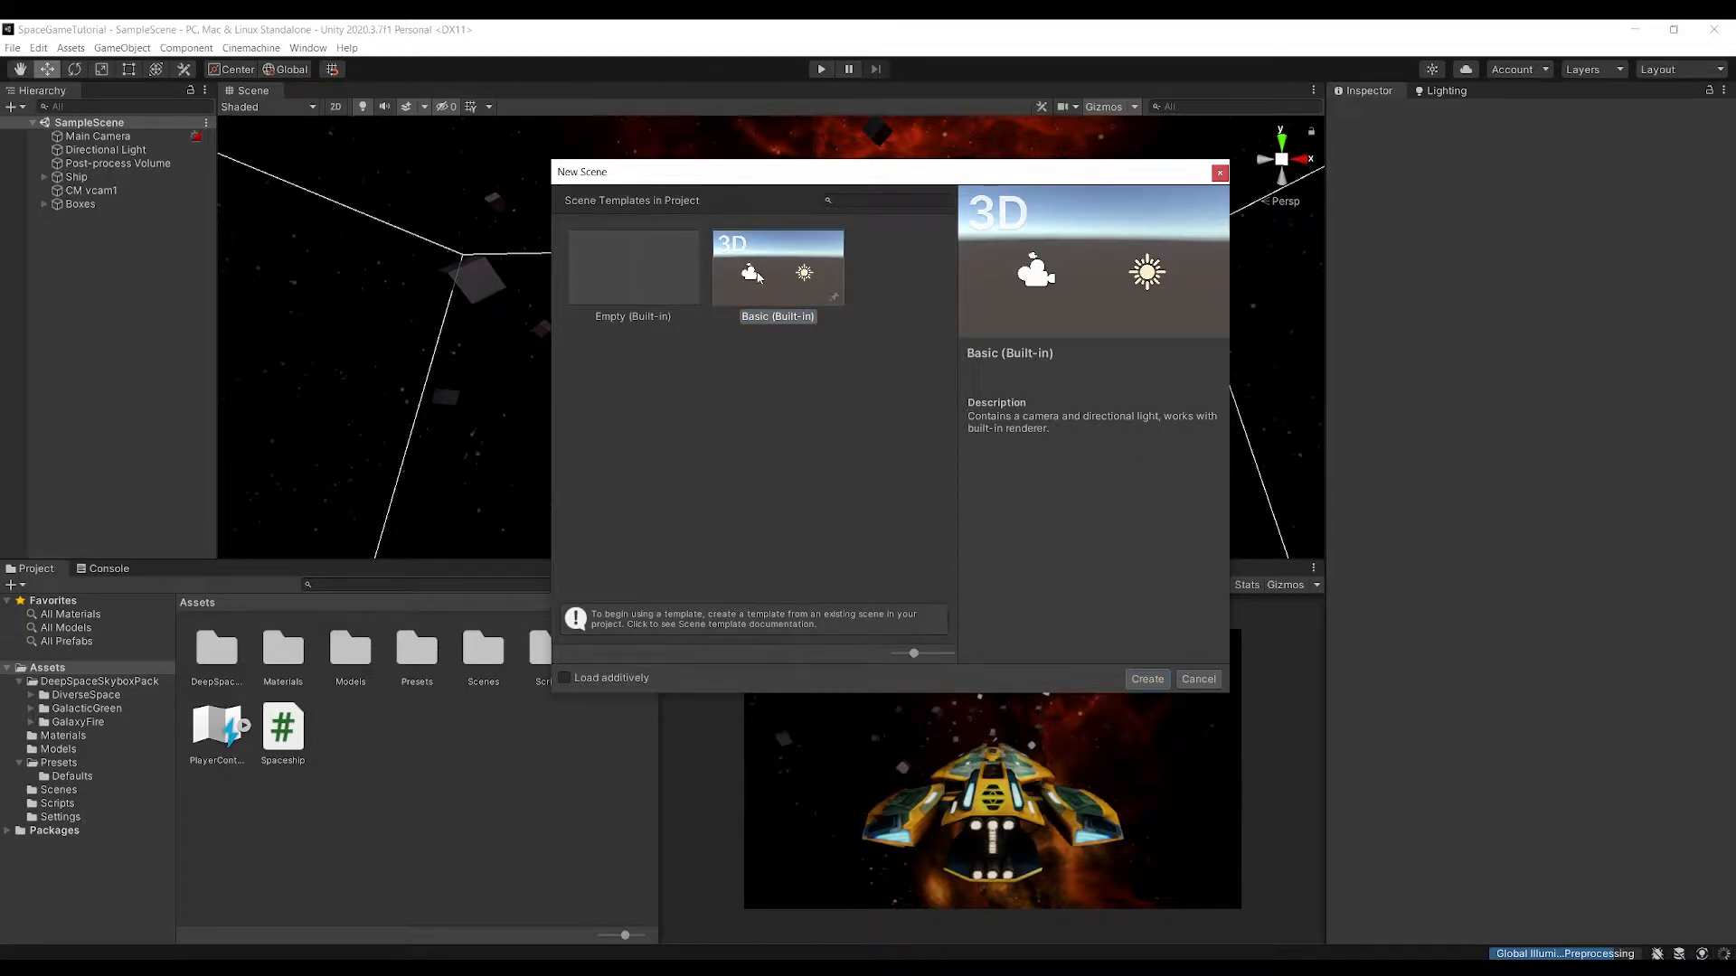
{"action": "left_click", "coordinate": [1147, 679]}
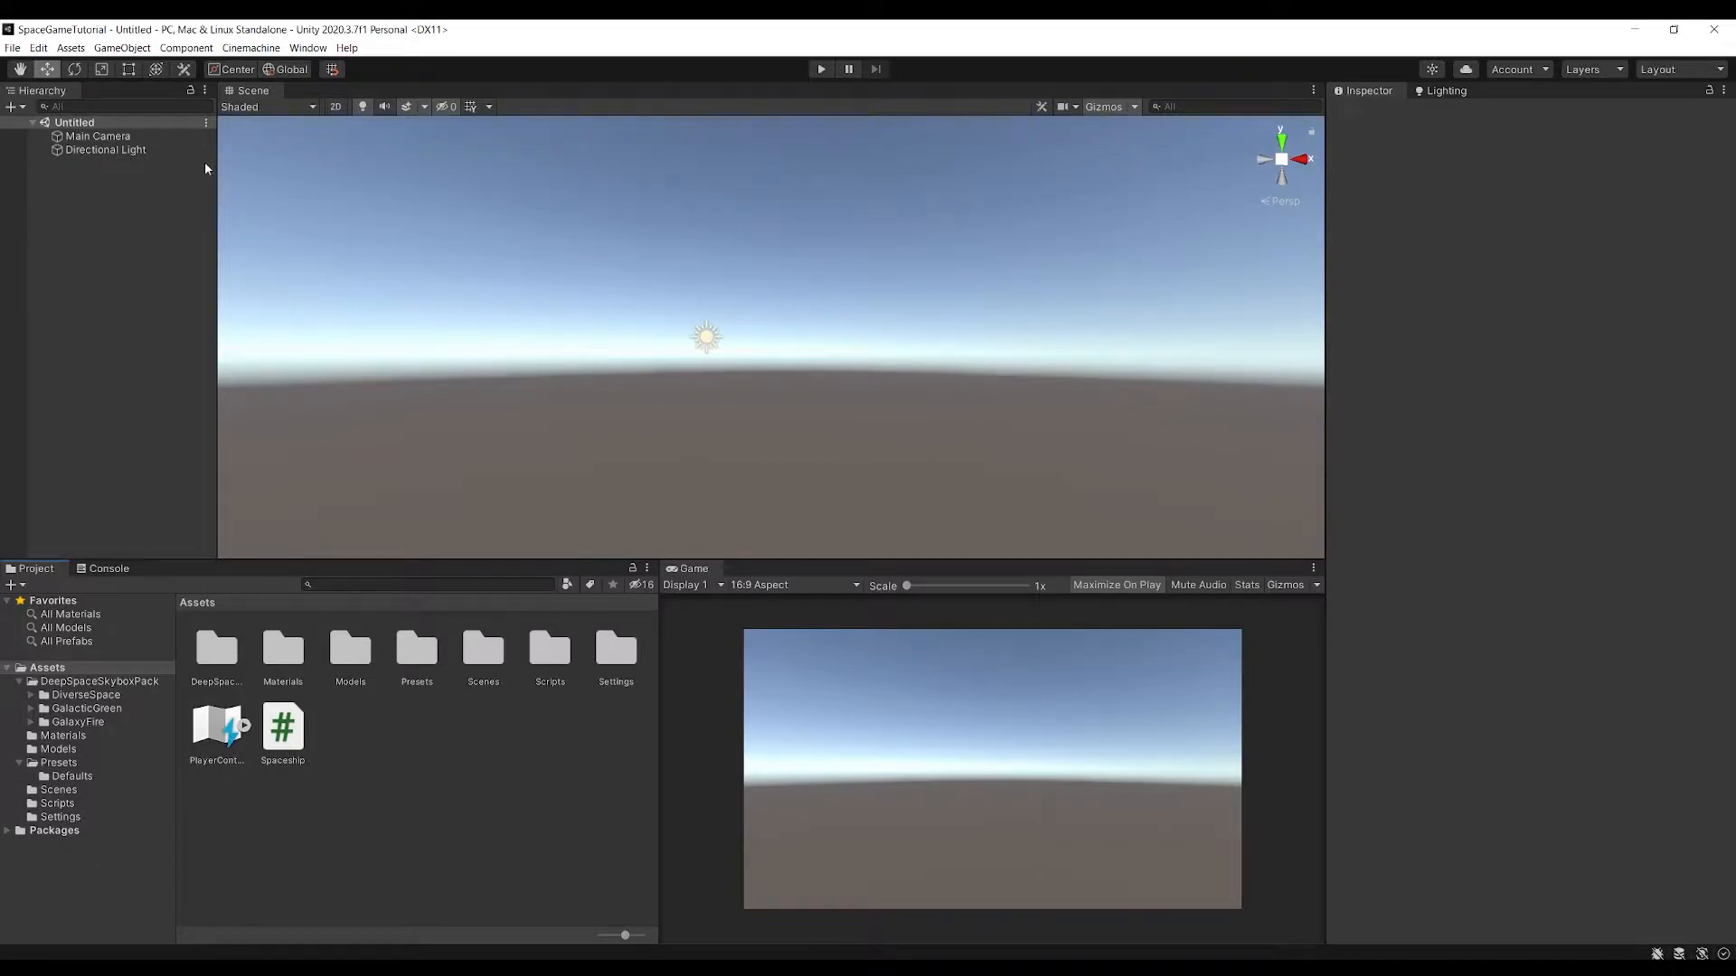
Add a 3D plane object to the new scene
{"action": "left_click", "coordinate": [122, 48]}
{"action": "mouse_move", "coordinate": [149, 119]}
{"action": "left_click", "coordinate": [347, 180]}
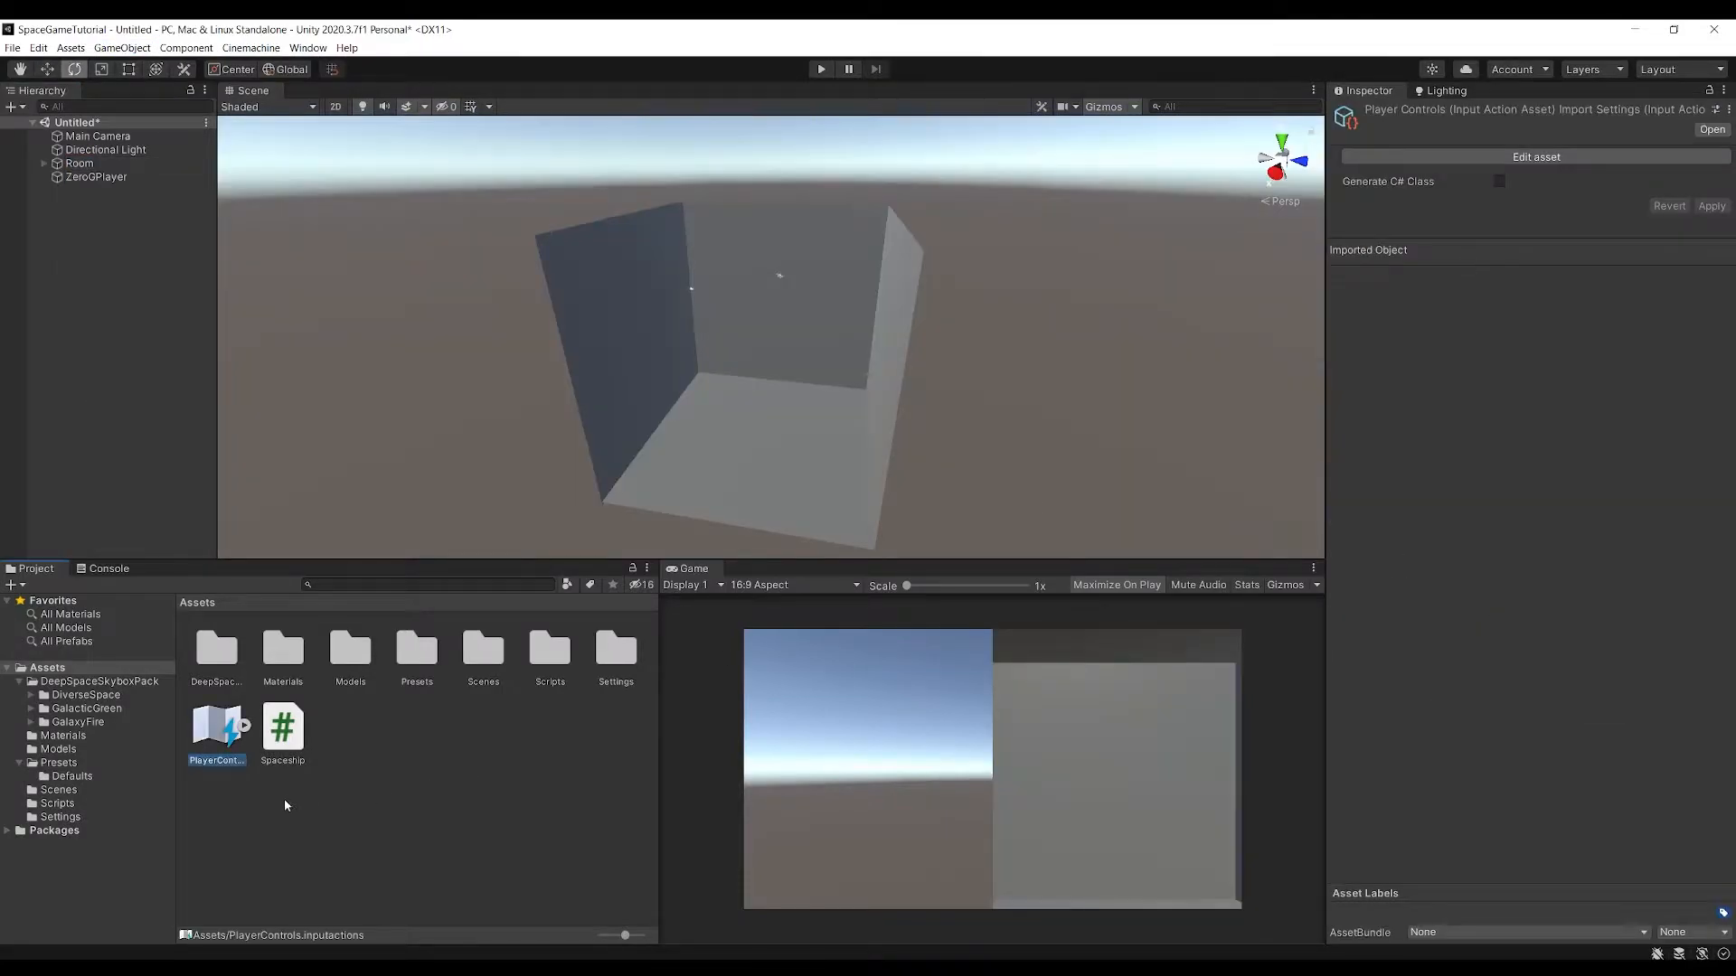
Open the PlayerControls input actions and duplicate the Ship Controls action map as Player Controls
{"action": "double_click", "coordinate": [237, 746]}
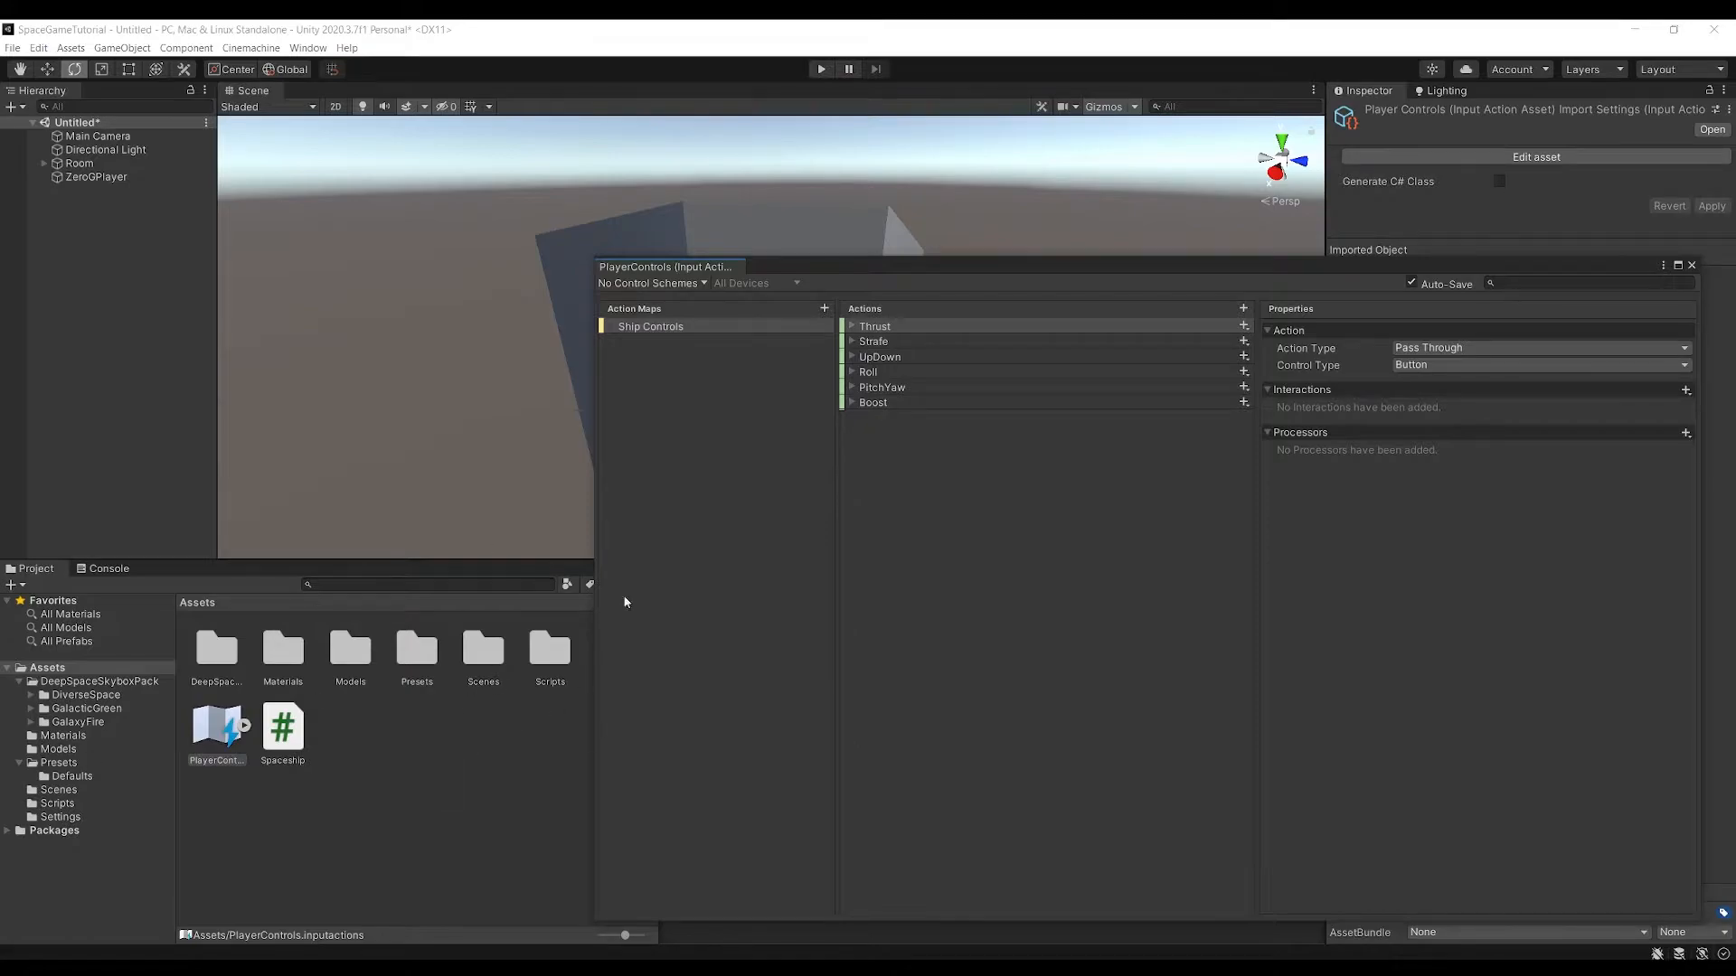
{"action": "left_click_drag", "start_coordinate": [852, 259], "coordinate": [788, 230]}
{"action": "left_click", "coordinate": [555, 301]}
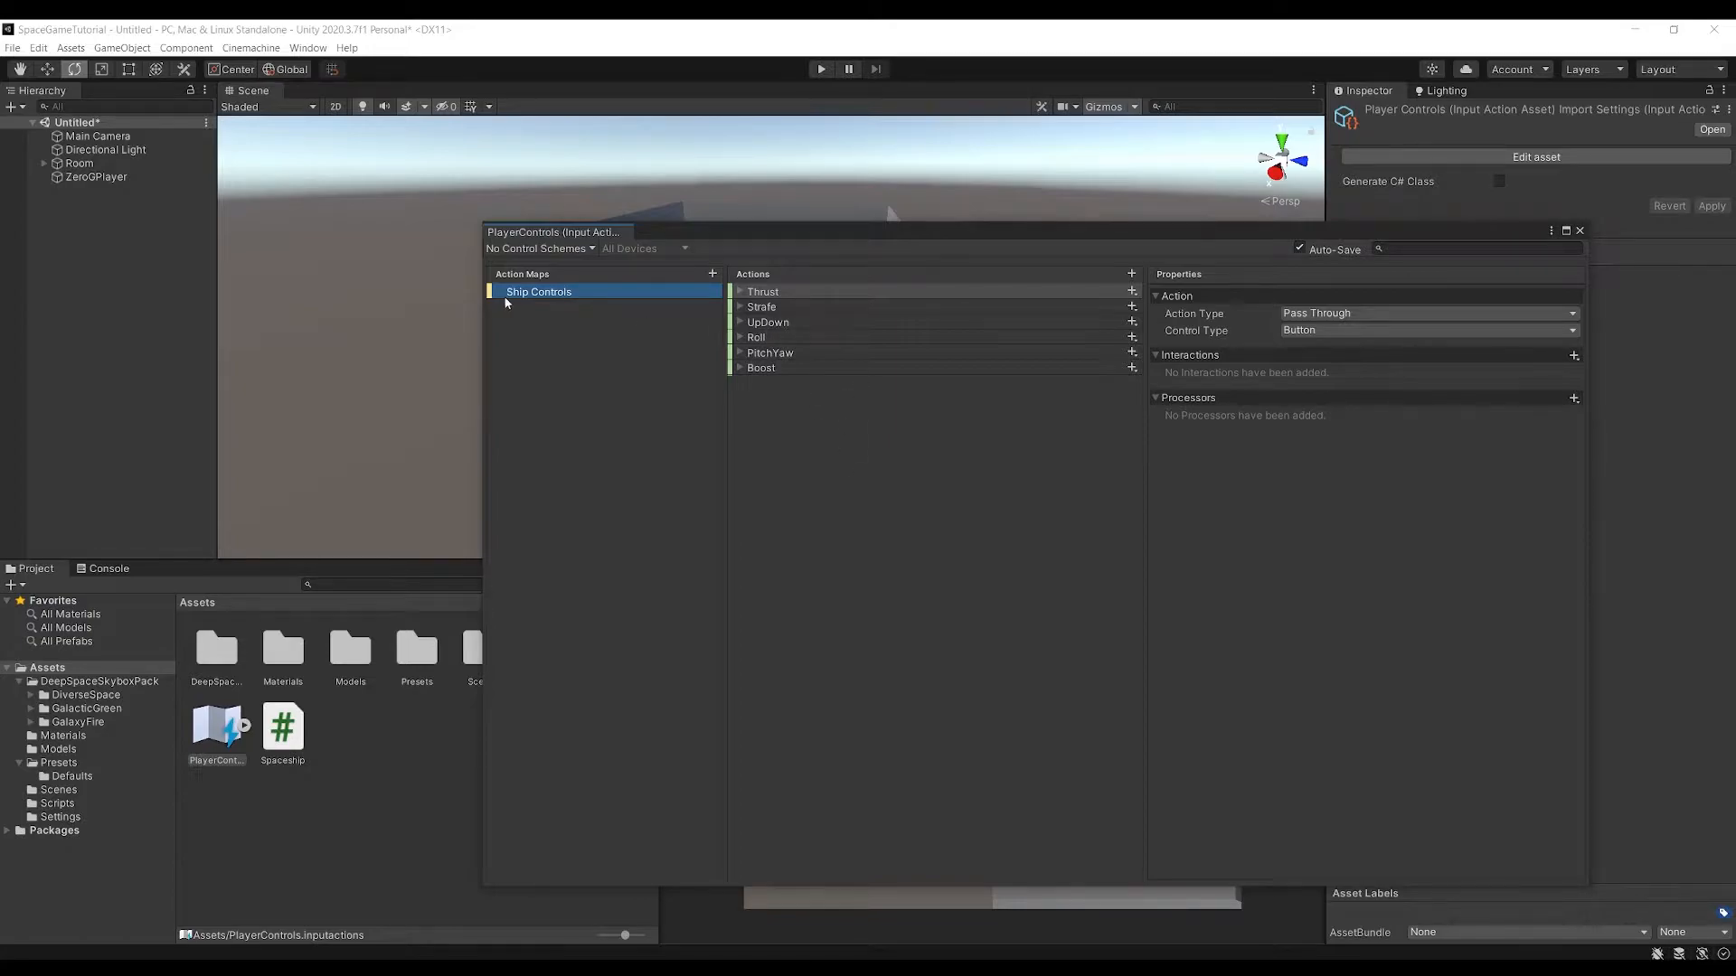
{"action": "left_click", "coordinate": [770, 355]}
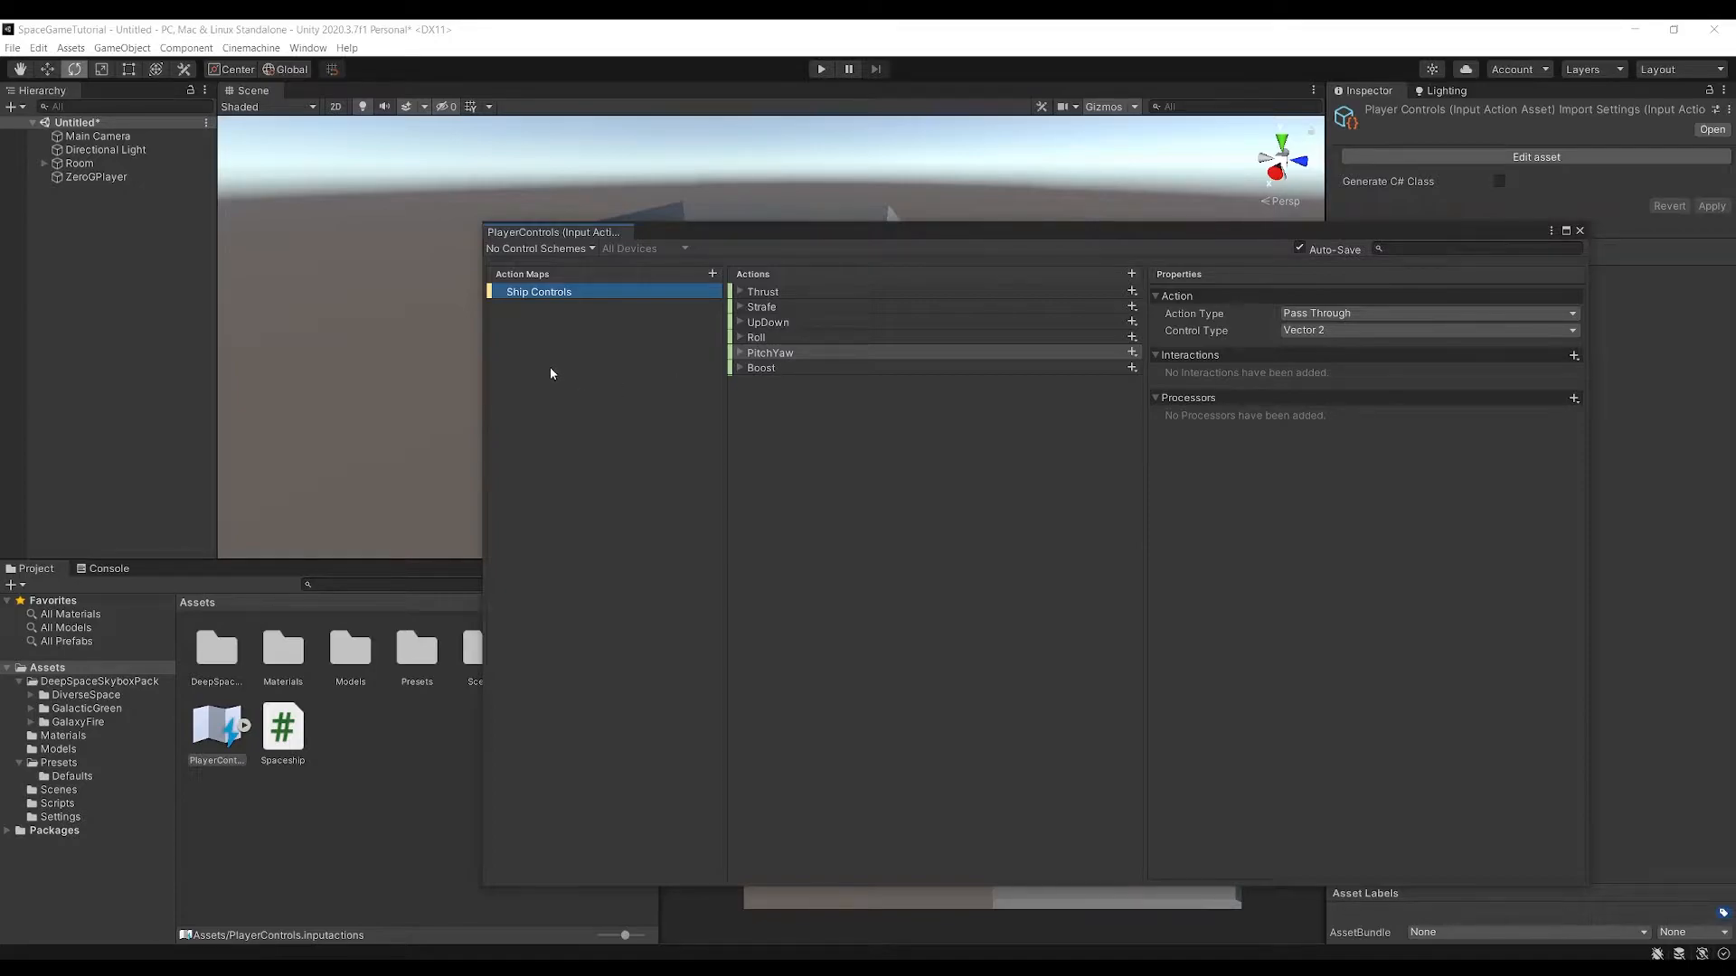
{"action": "right_click", "coordinate": [557, 299]}
{"action": "left_click", "coordinate": [603, 377]}
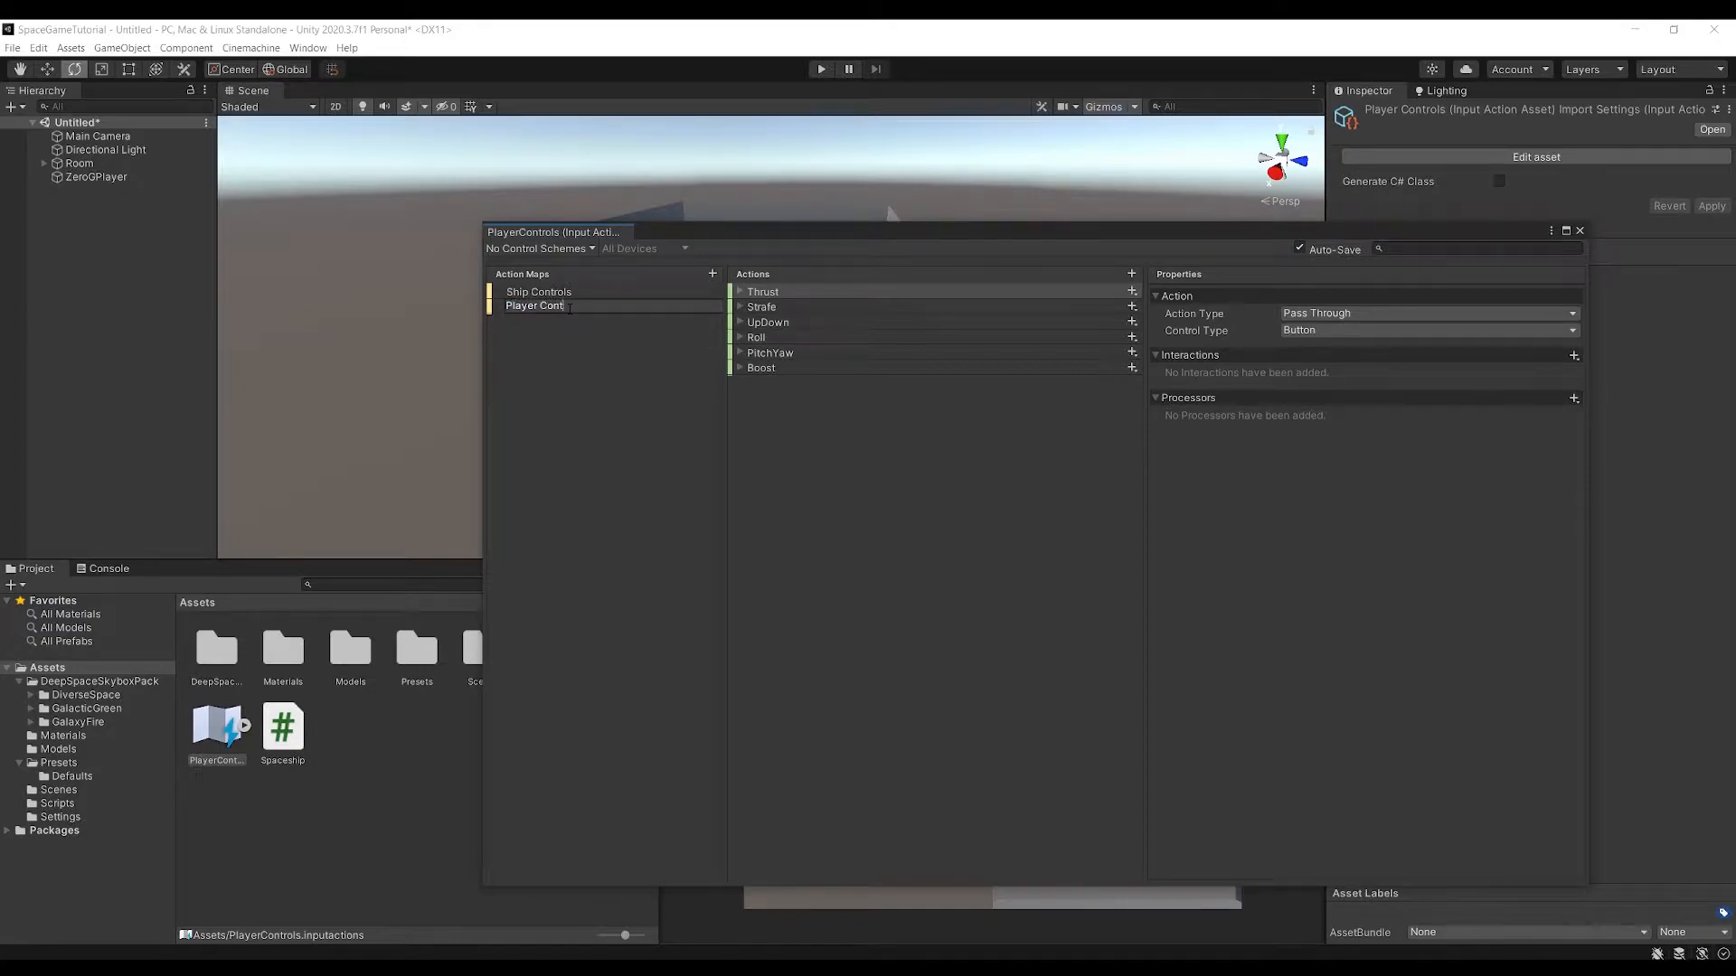
Rename the PitchYaw action in the Player Controls map to LookMovement and close the input actions editor
{"action": "left_click", "coordinate": [760, 354]}
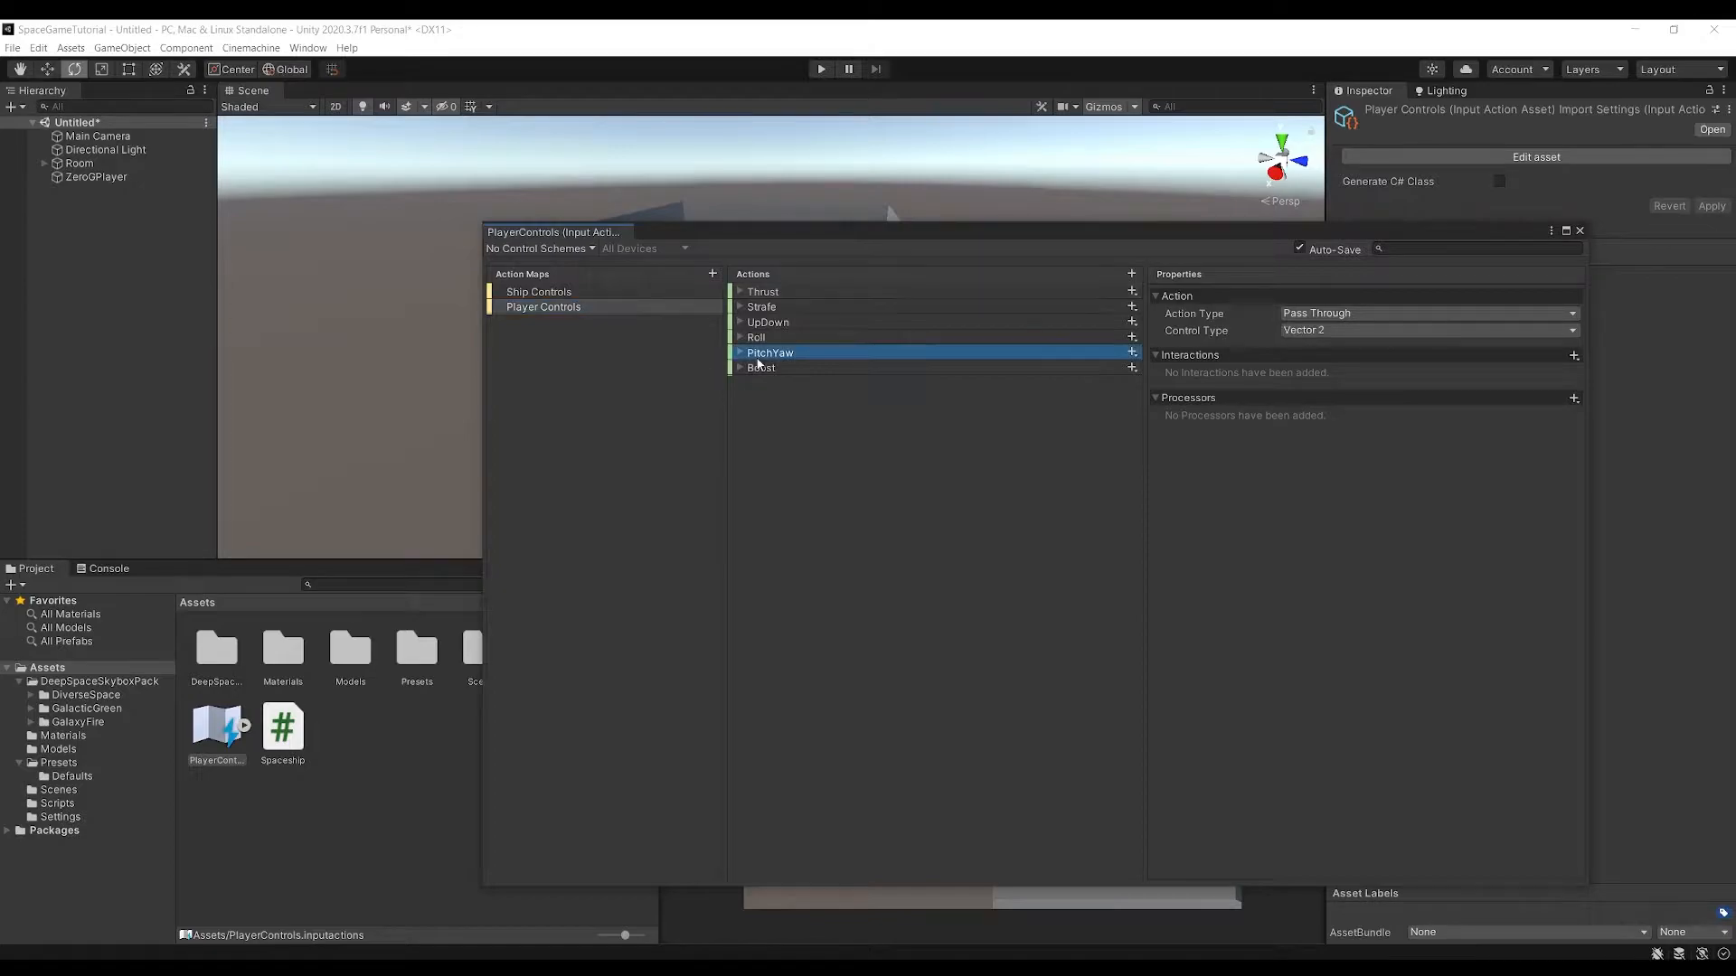
{"action": "right_click", "coordinate": [773, 357]}
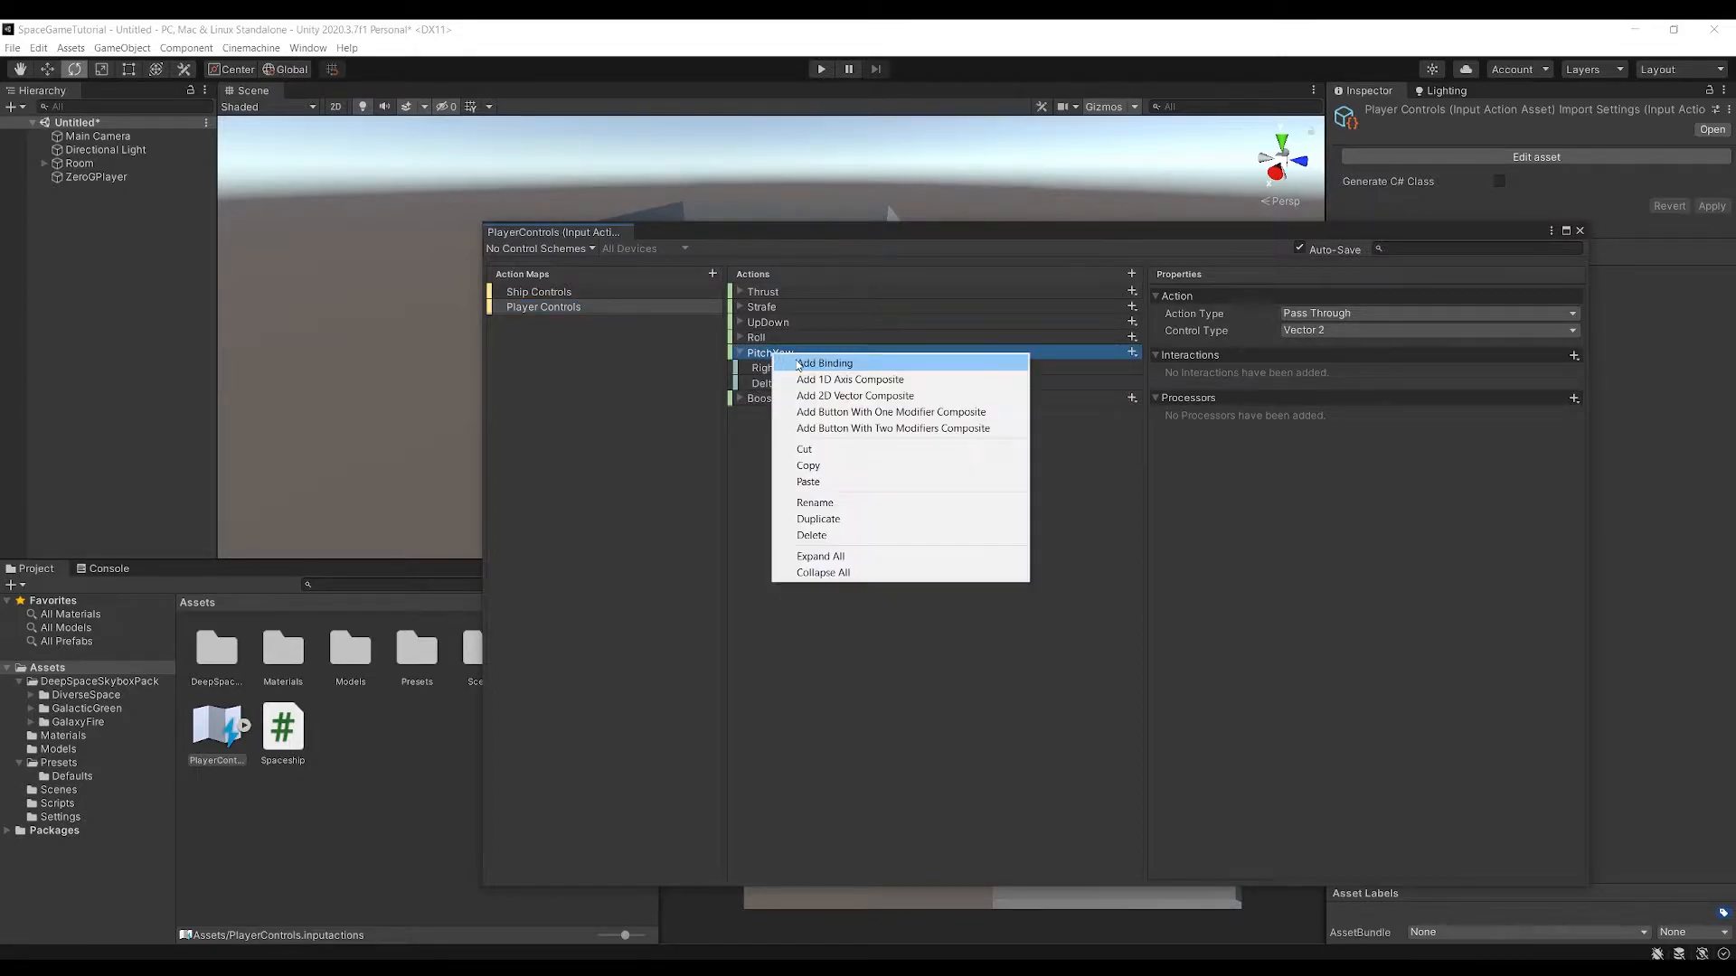
{"action": "left_click", "coordinate": [821, 507]}
{"action": "type", "text": "LookMovement"}
{"action": "key", "text": "Return"}
{"action": "left_click", "coordinate": [778, 399]}
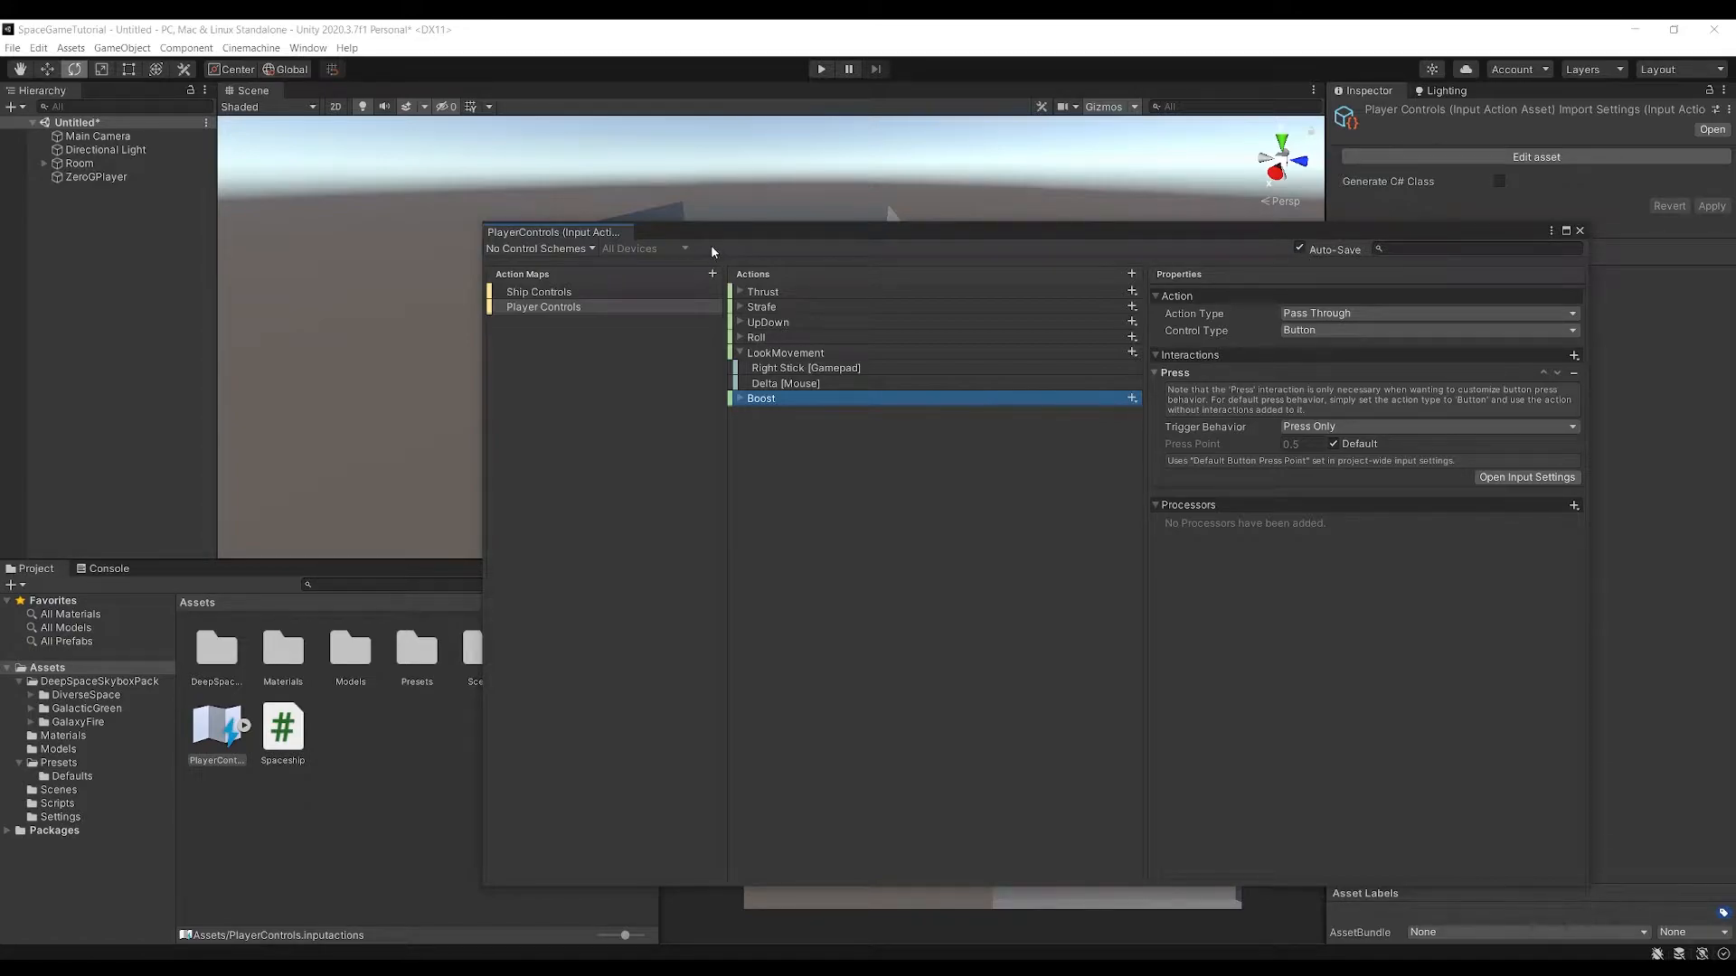
{"action": "left_click", "coordinate": [1581, 232]}
Create a new script component named ZeroGMovement on the ZeroGPlayer object
{"action": "left_click", "coordinate": [339, 785]}
{"action": "left_click", "coordinate": [226, 737]}
{"action": "left_click", "coordinate": [347, 739]}
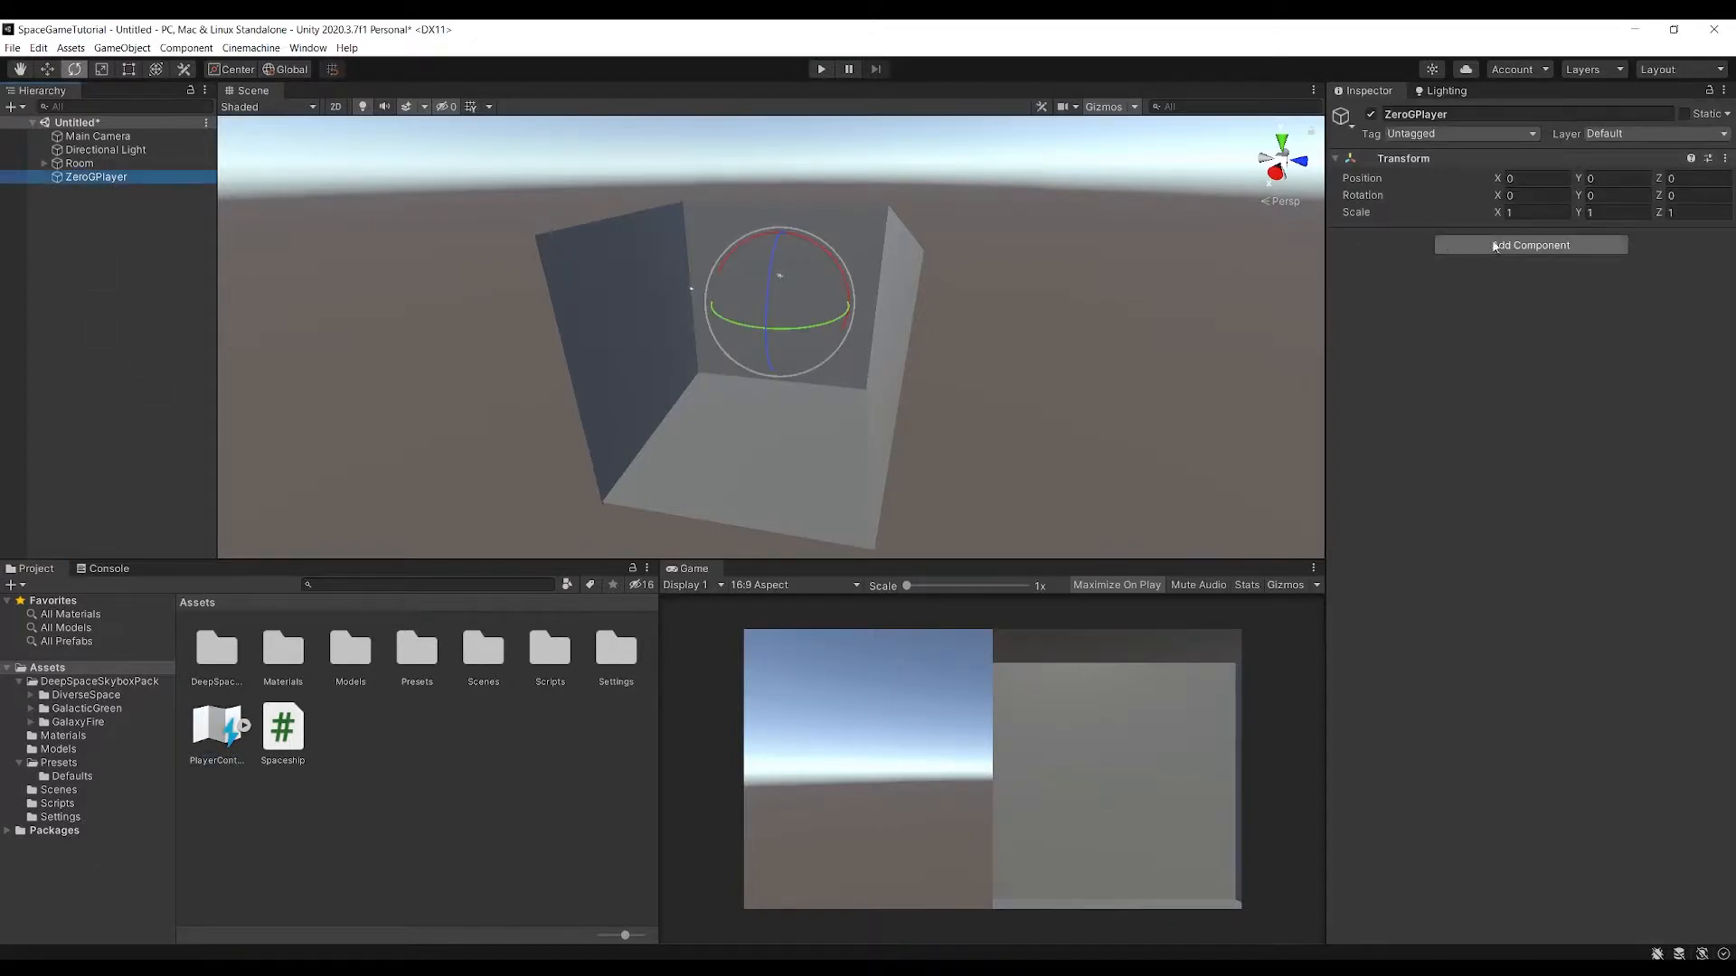
{"action": "left_click", "coordinate": [1505, 245]}
{"action": "key", "text": "BackSpace"}
{"action": "type", "text": "ZeroGMovement"}
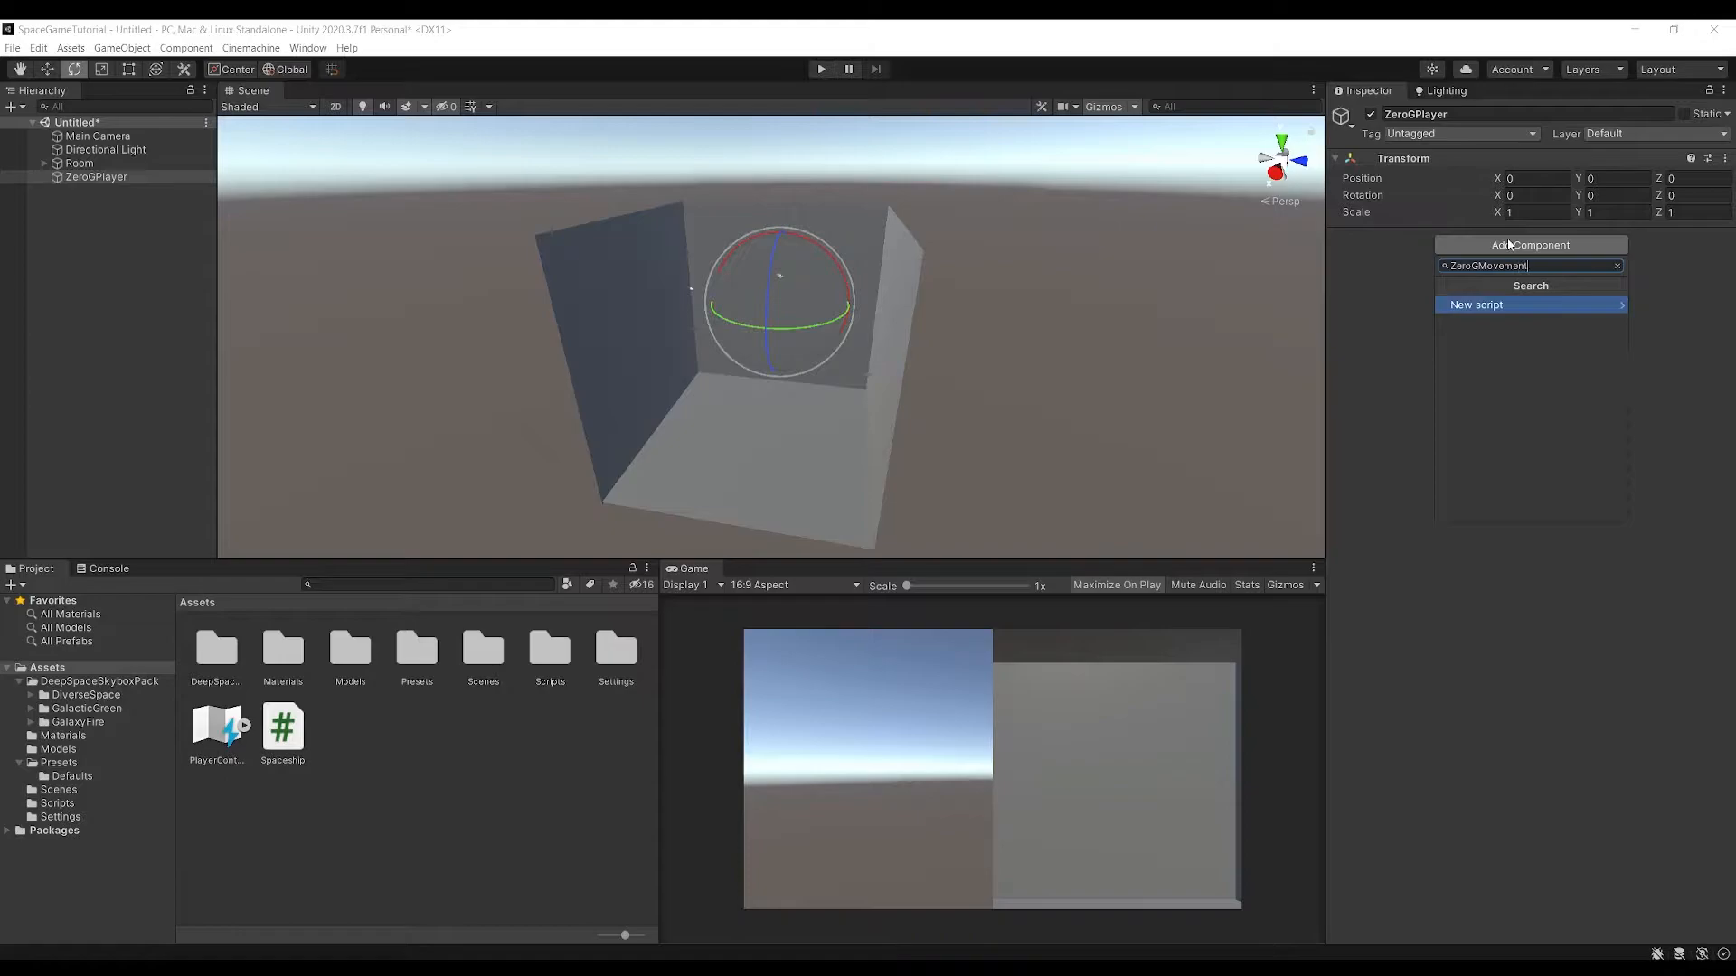
{"action": "key", "text": "Return"}
{"action": "key", "text": "Return"}
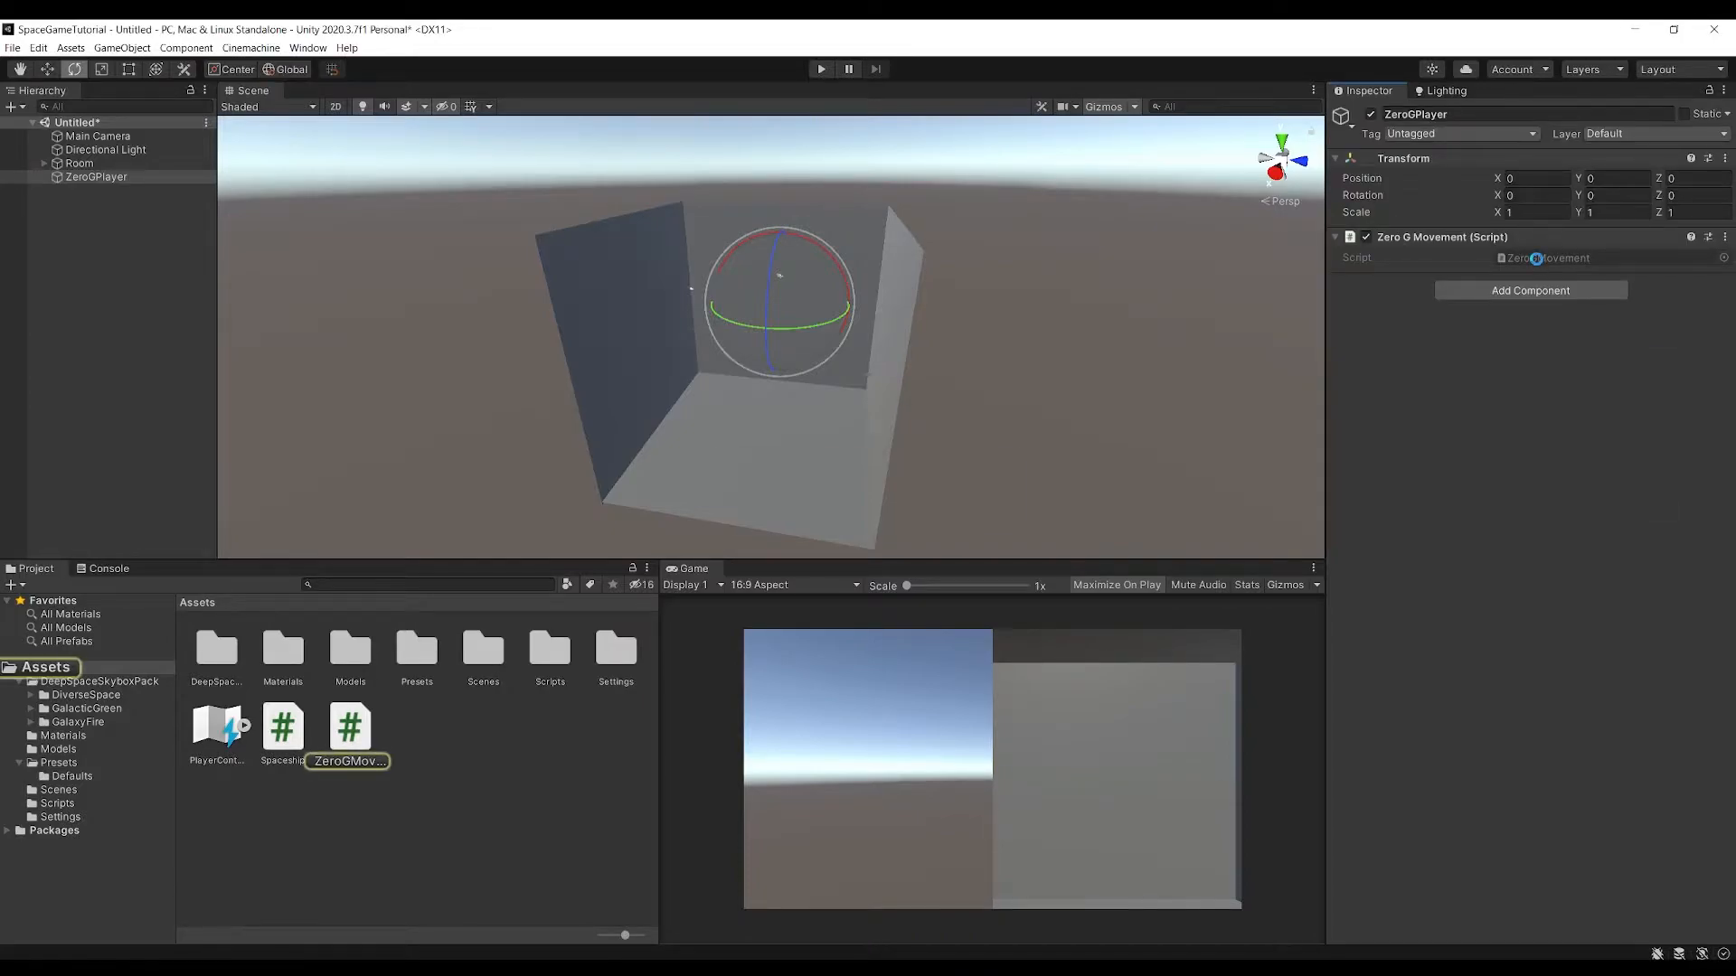
Open the ZeroGMovement and Spaceship scripts in Visual Studio
{"action": "double_click", "coordinate": [1537, 258]}
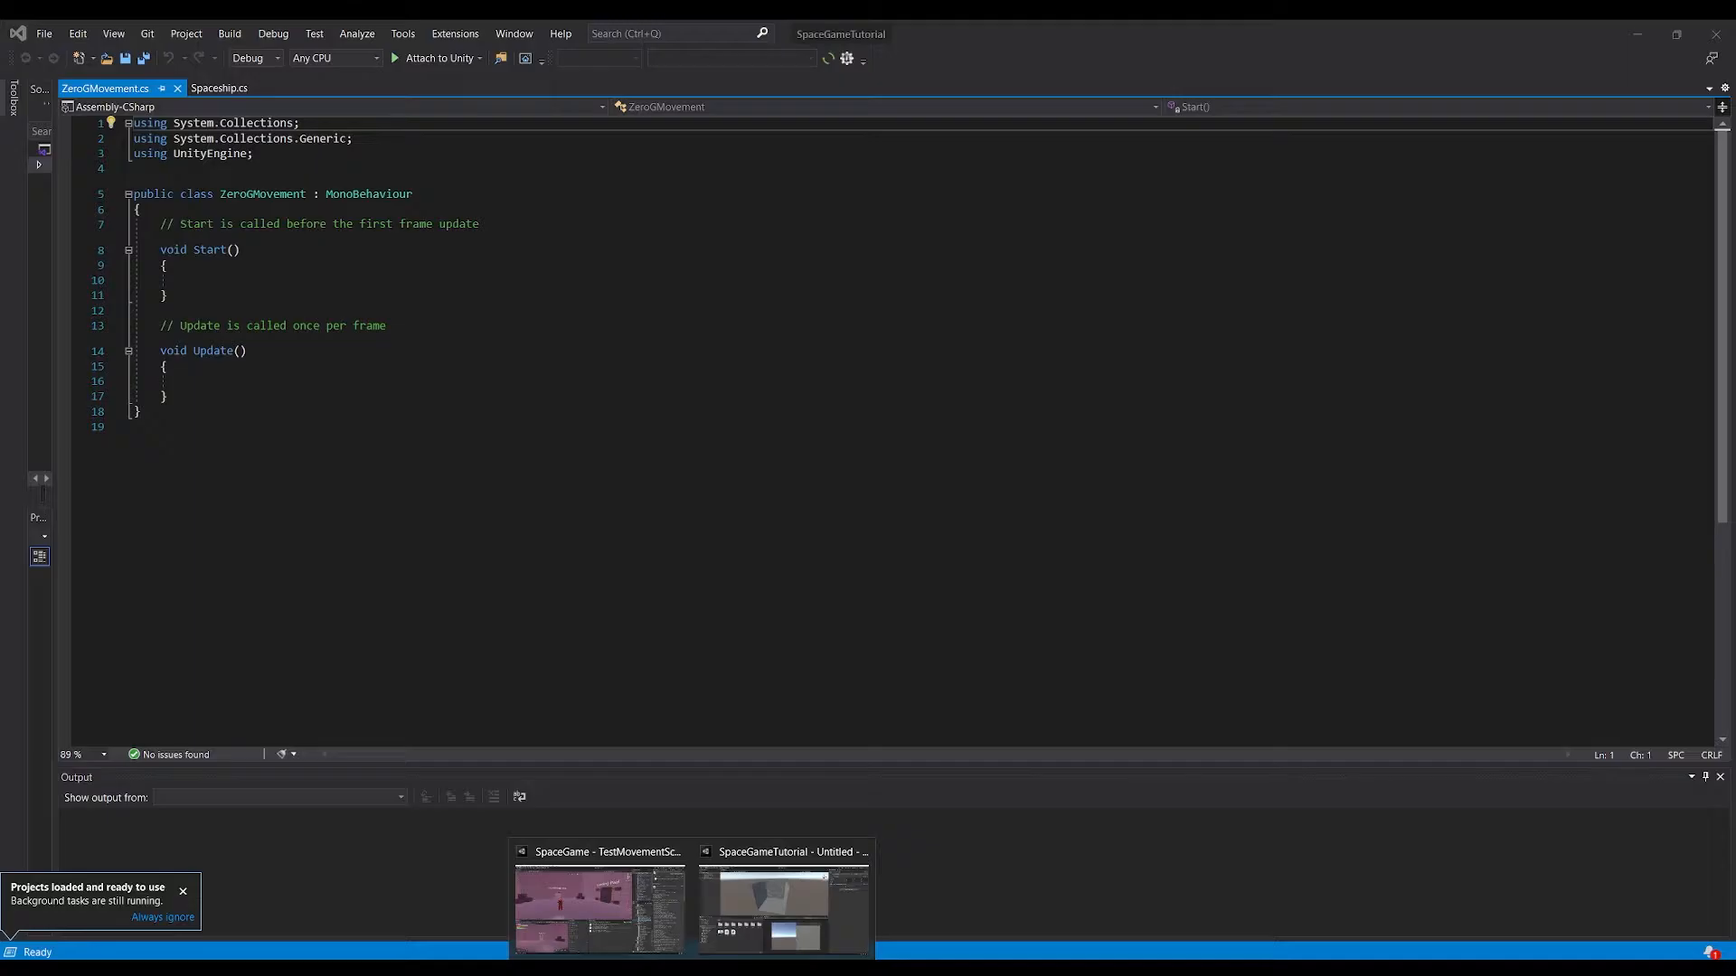
{"action": "left_click", "coordinate": [736, 922]}
{"action": "double_click", "coordinate": [295, 742]}
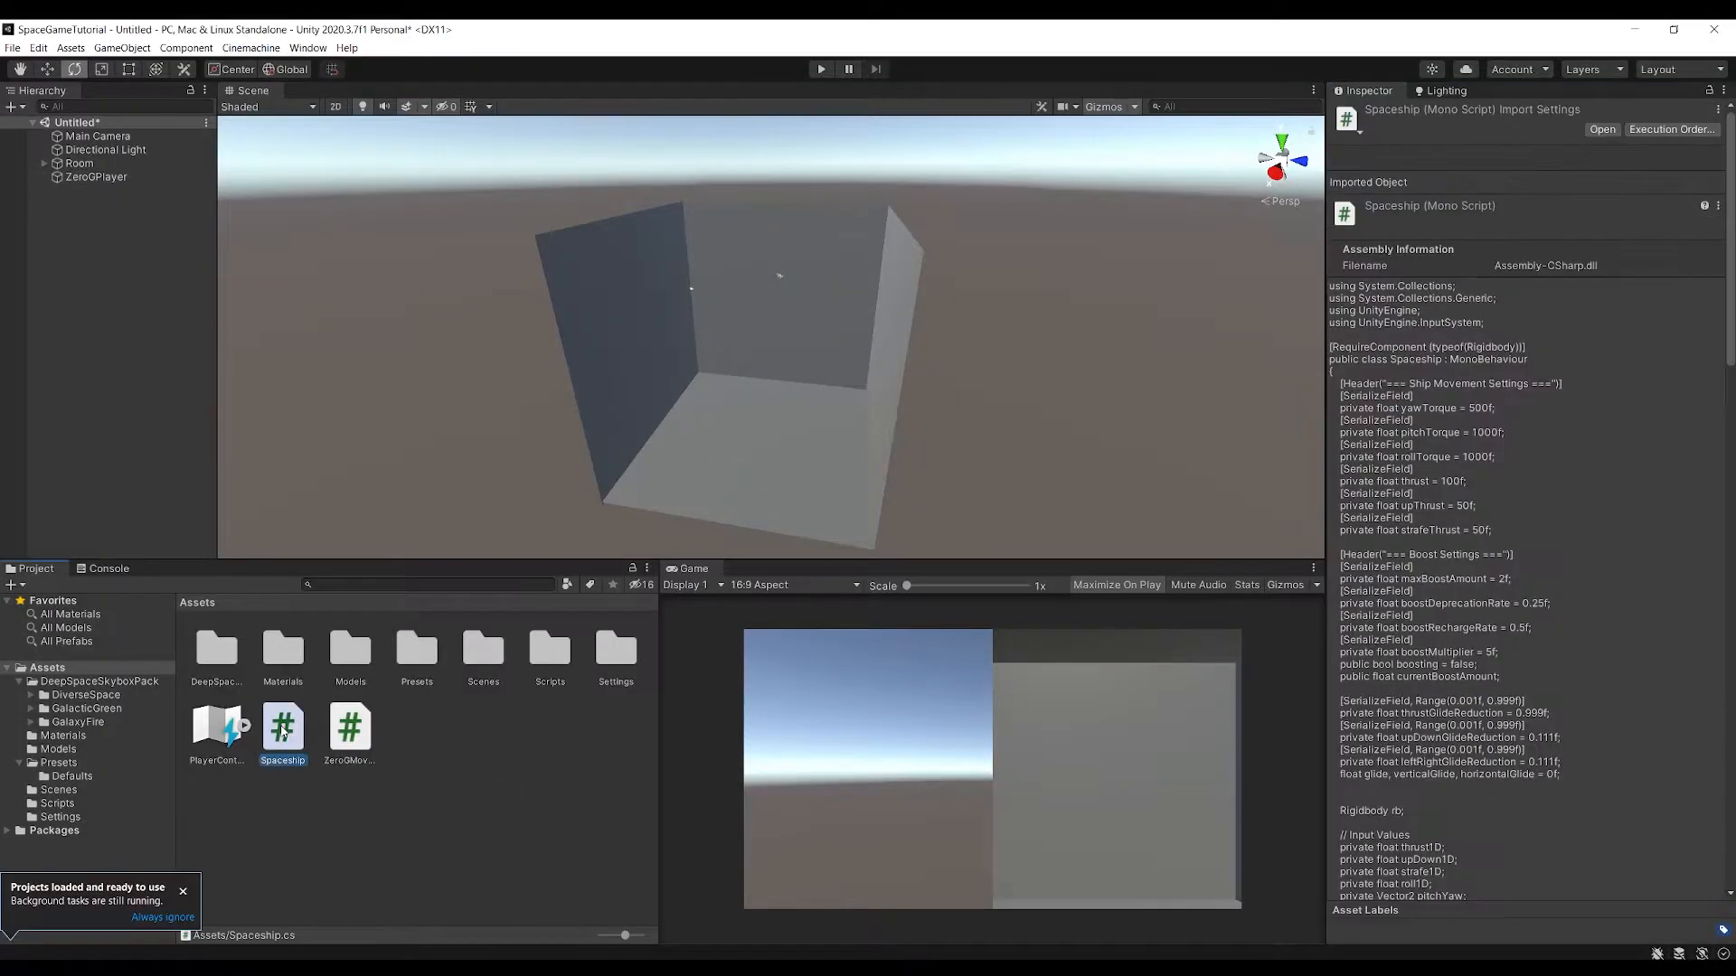
Copy the RequireComponent(typeof(Rigidbody)) attribute from Spaceship.cs and place it directly above the ZeroGMovement class declaration
{"action": "left_click", "coordinate": [349, 375]}
{"action": "left_click_drag", "start_coordinate": [387, 199], "coordinate": [134, 199]}
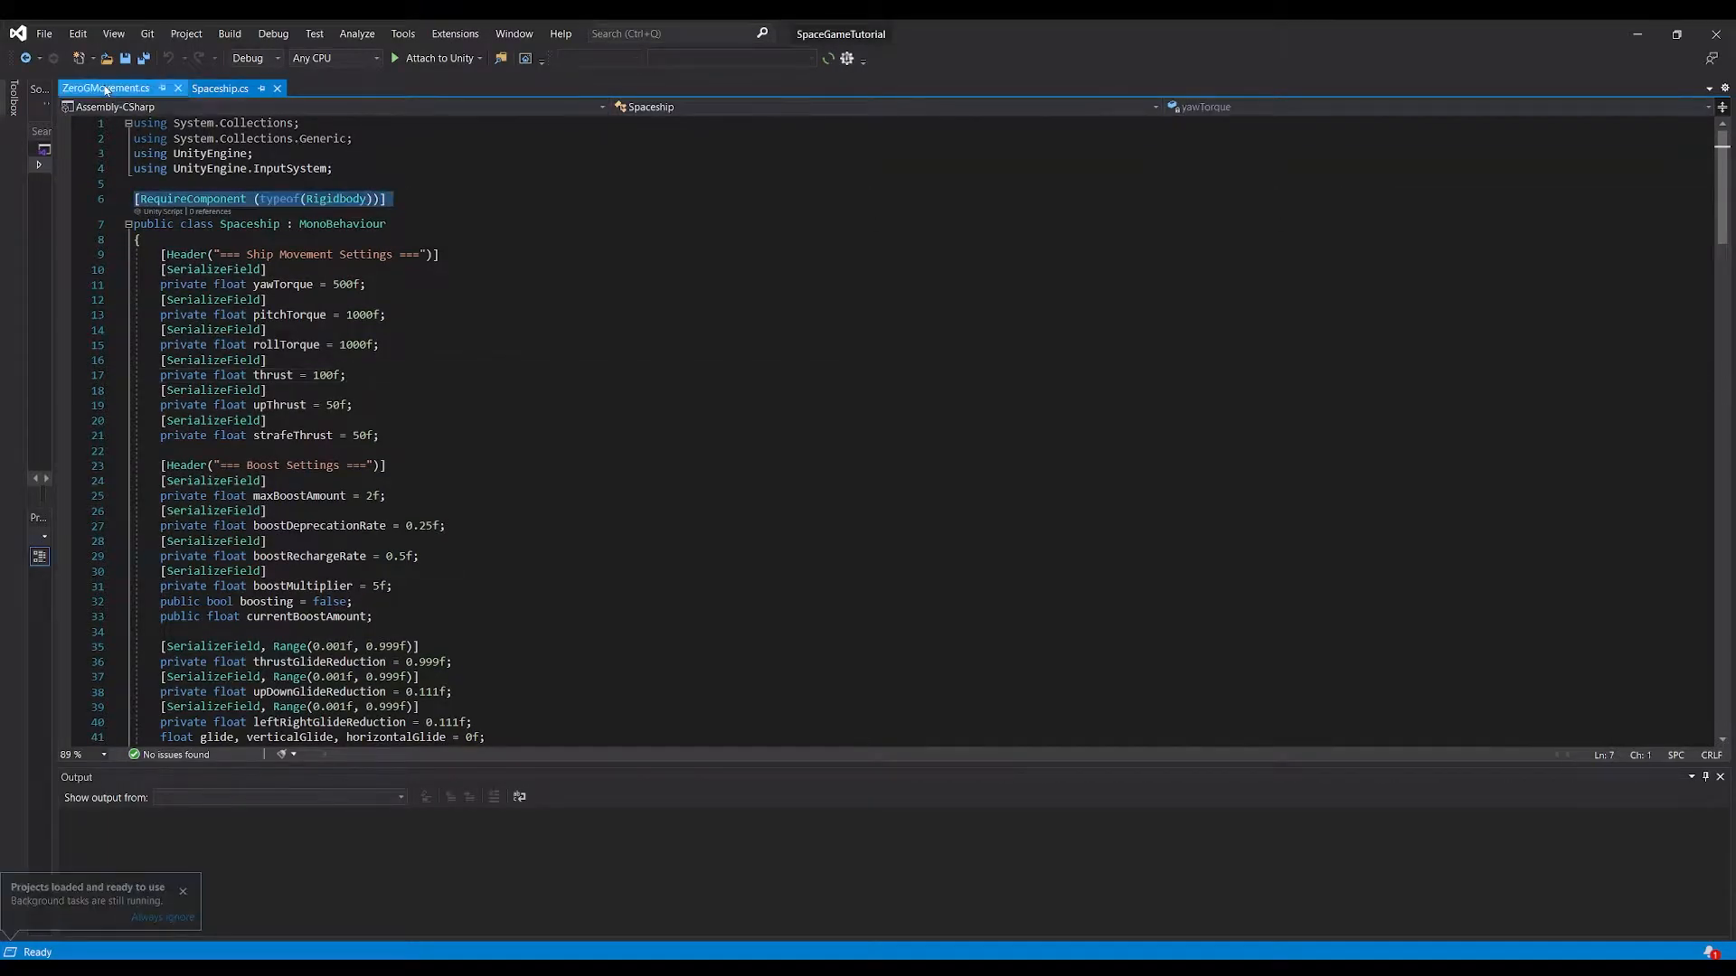
{"action": "left_click", "coordinate": [106, 89]}
{"action": "left_click", "coordinate": [159, 170]}
{"action": "type", "text": "[RequireComponent(typeof(Rigidbody))]"}
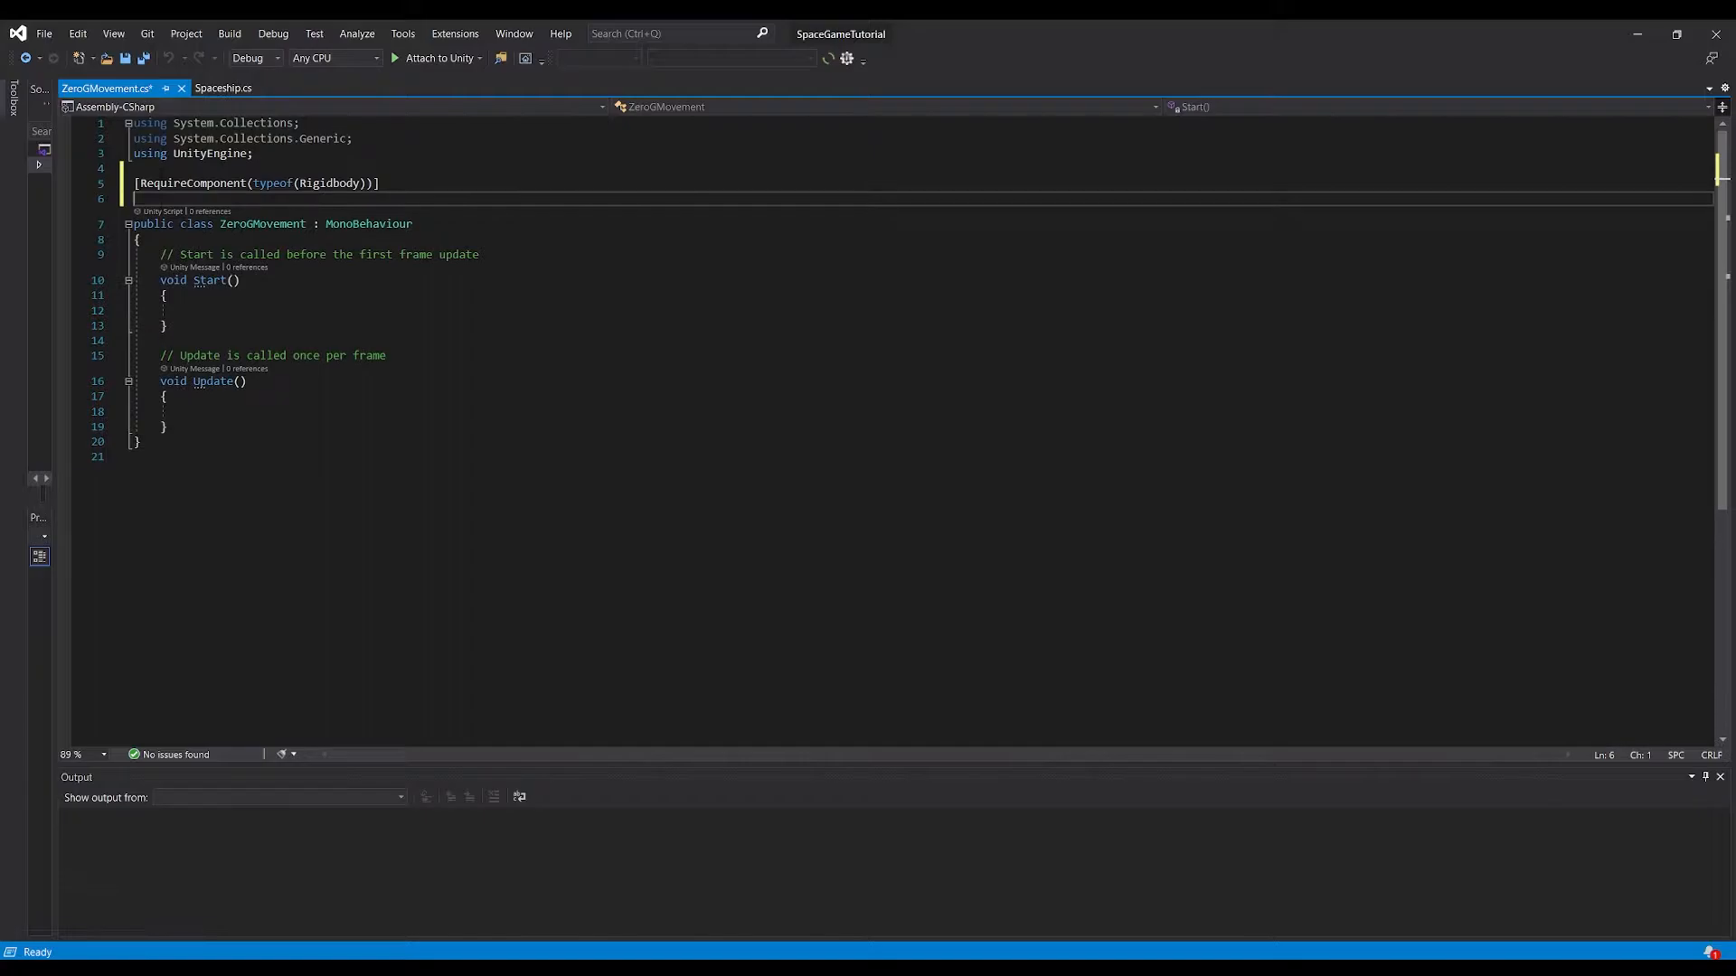
{"action": "key", "text": "BackSpace"}
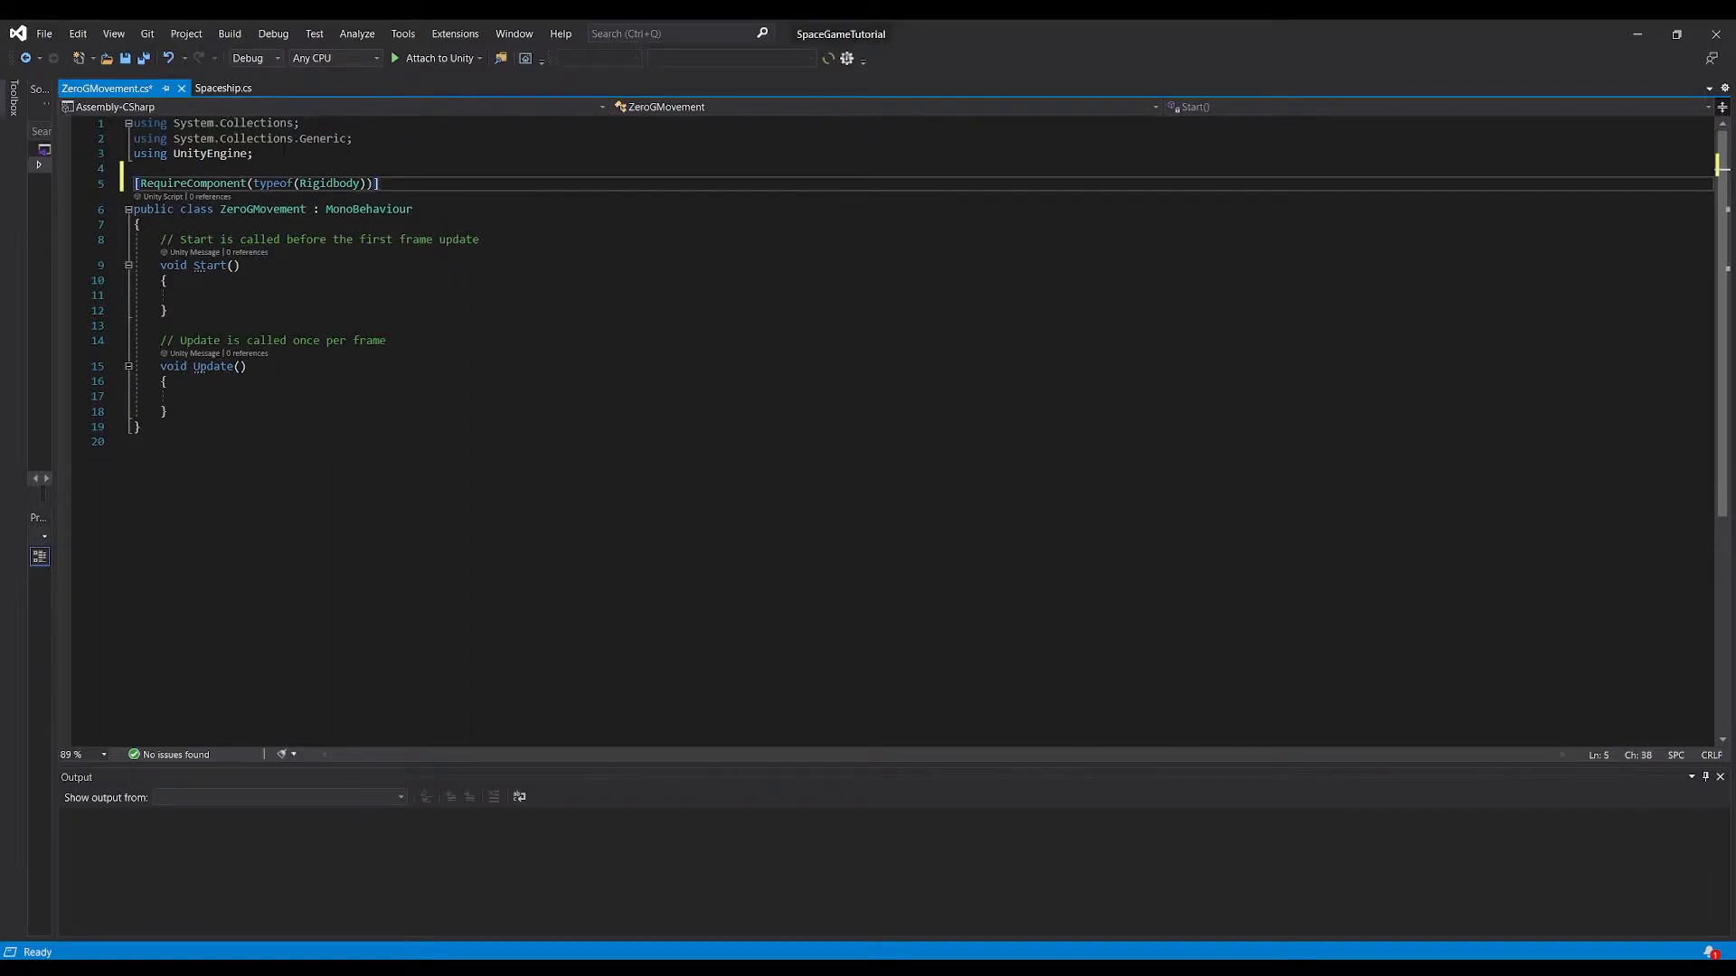
Copy the entire body of the Spaceship class, from the Ship Movement Settings header through #endregion
{"action": "left_click", "coordinate": [233, 90]}
{"action": "left_click", "coordinate": [161, 255]}
{"action": "scroll", "coordinate": [267, 473], "scroll_direction": "down", "scroll_amount": 20}
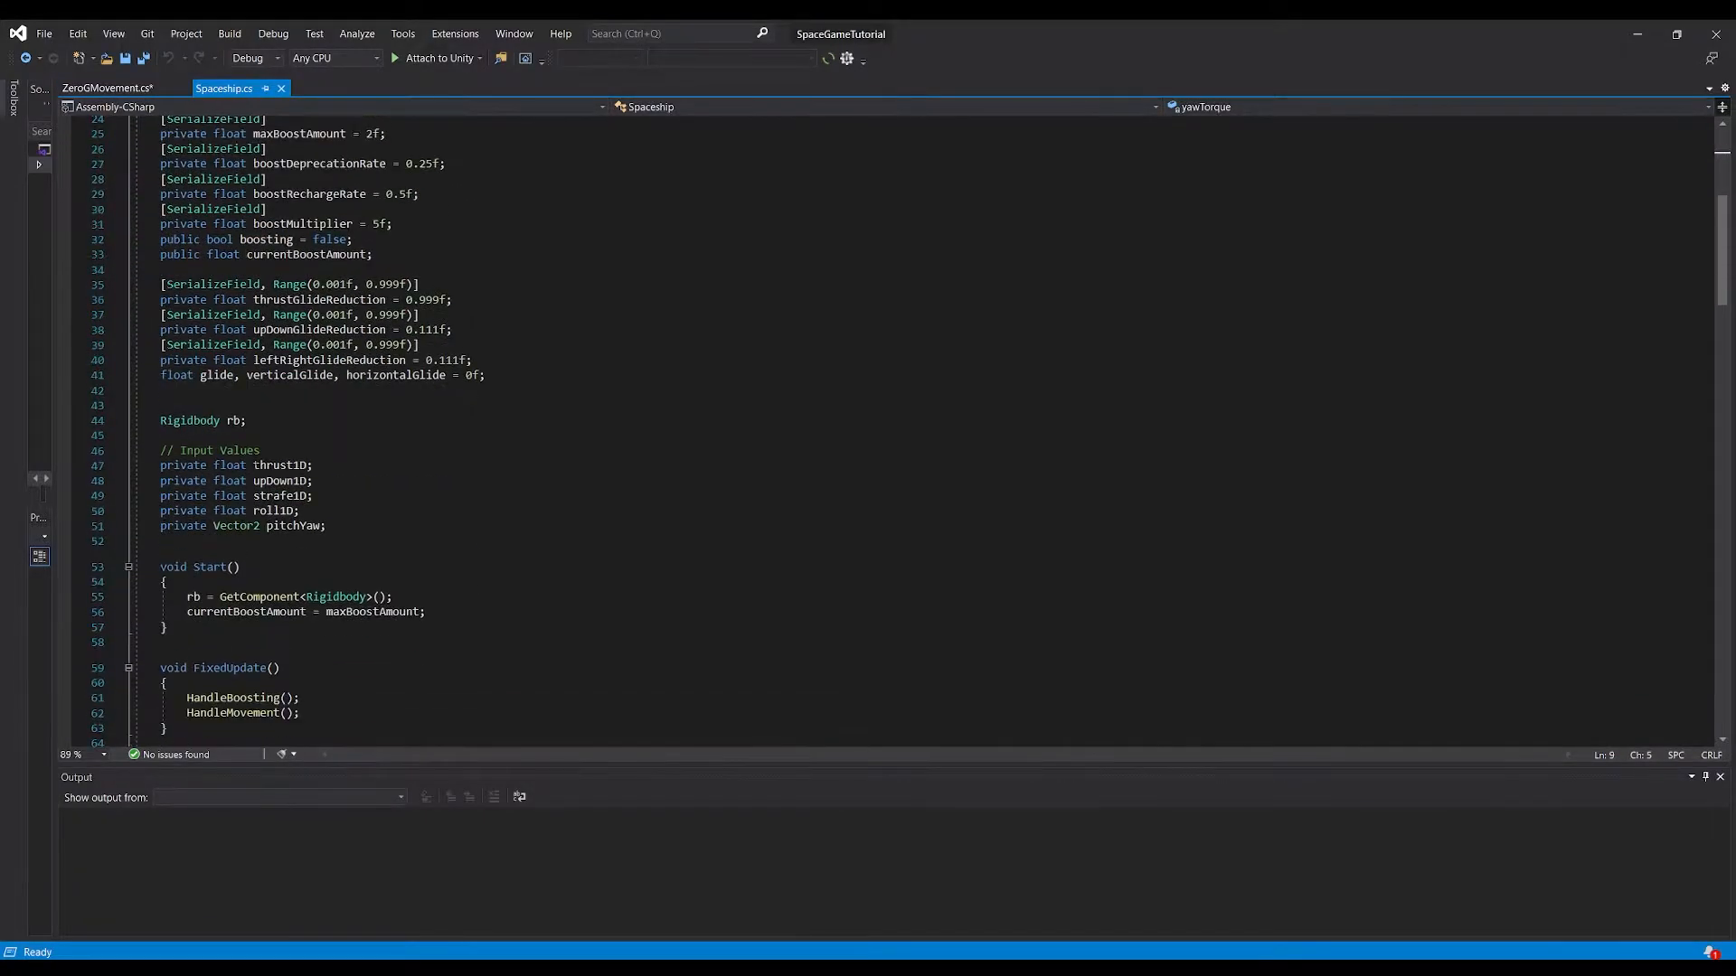
{"action": "scroll", "coordinate": [266, 473], "scroll_direction": "down", "scroll_amount": 20}
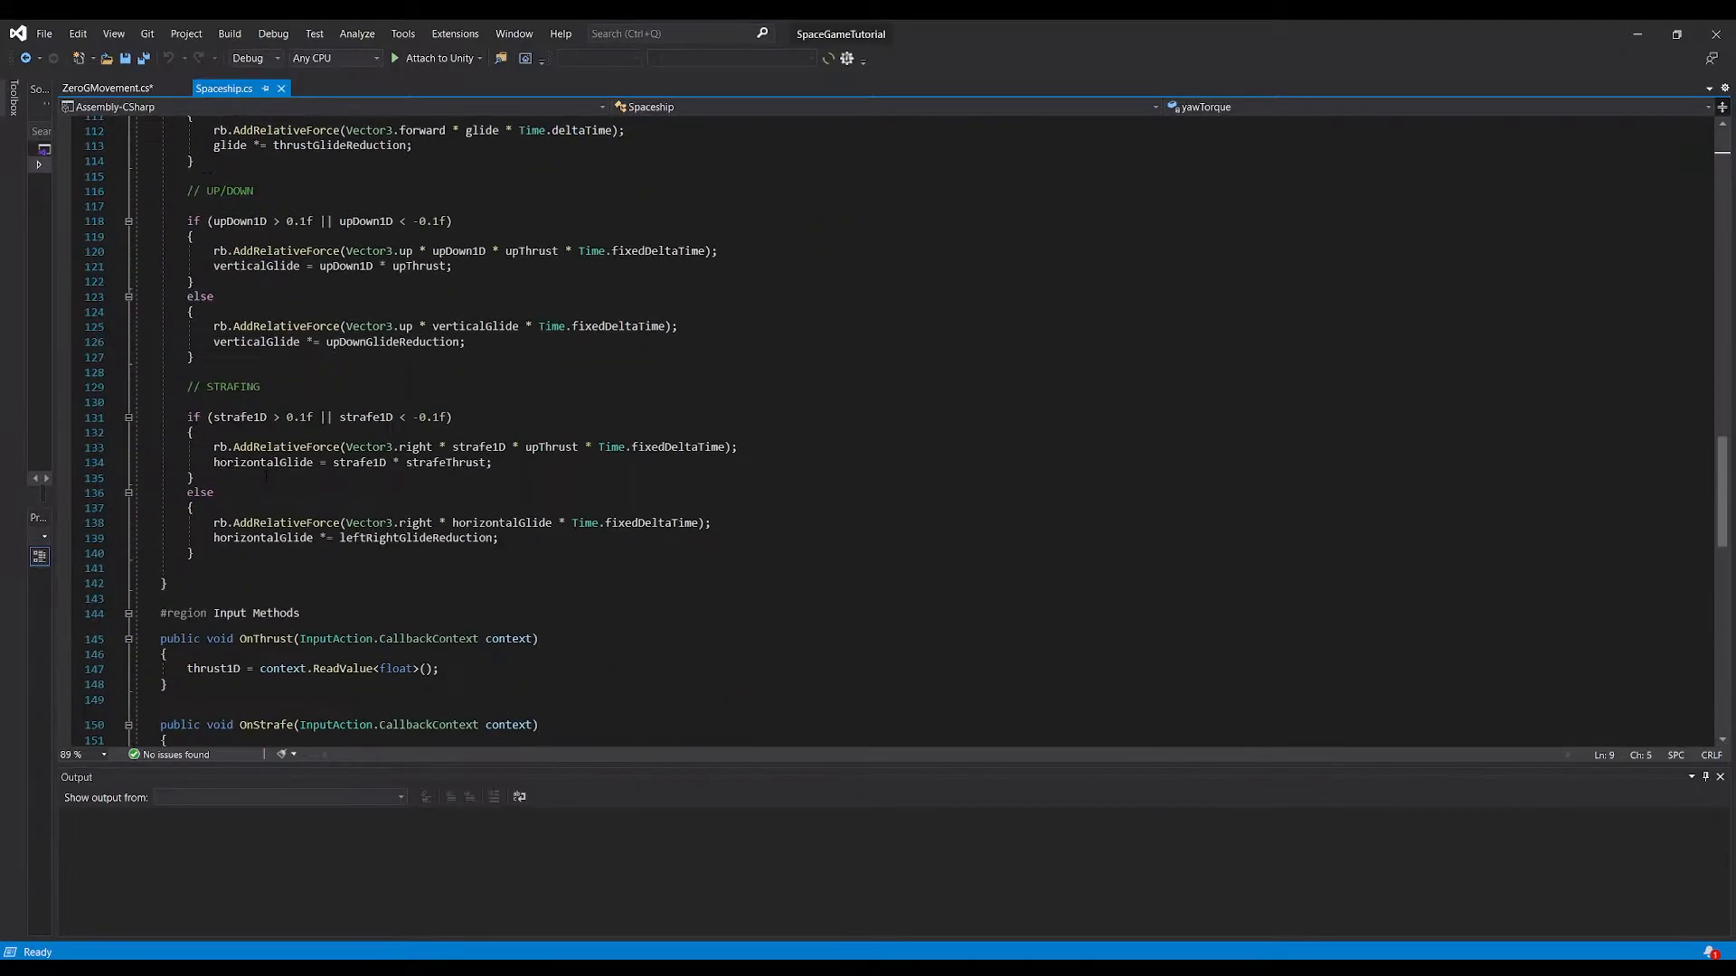
{"action": "scroll", "coordinate": [265, 431], "scroll_direction": "down", "scroll_amount": 2}
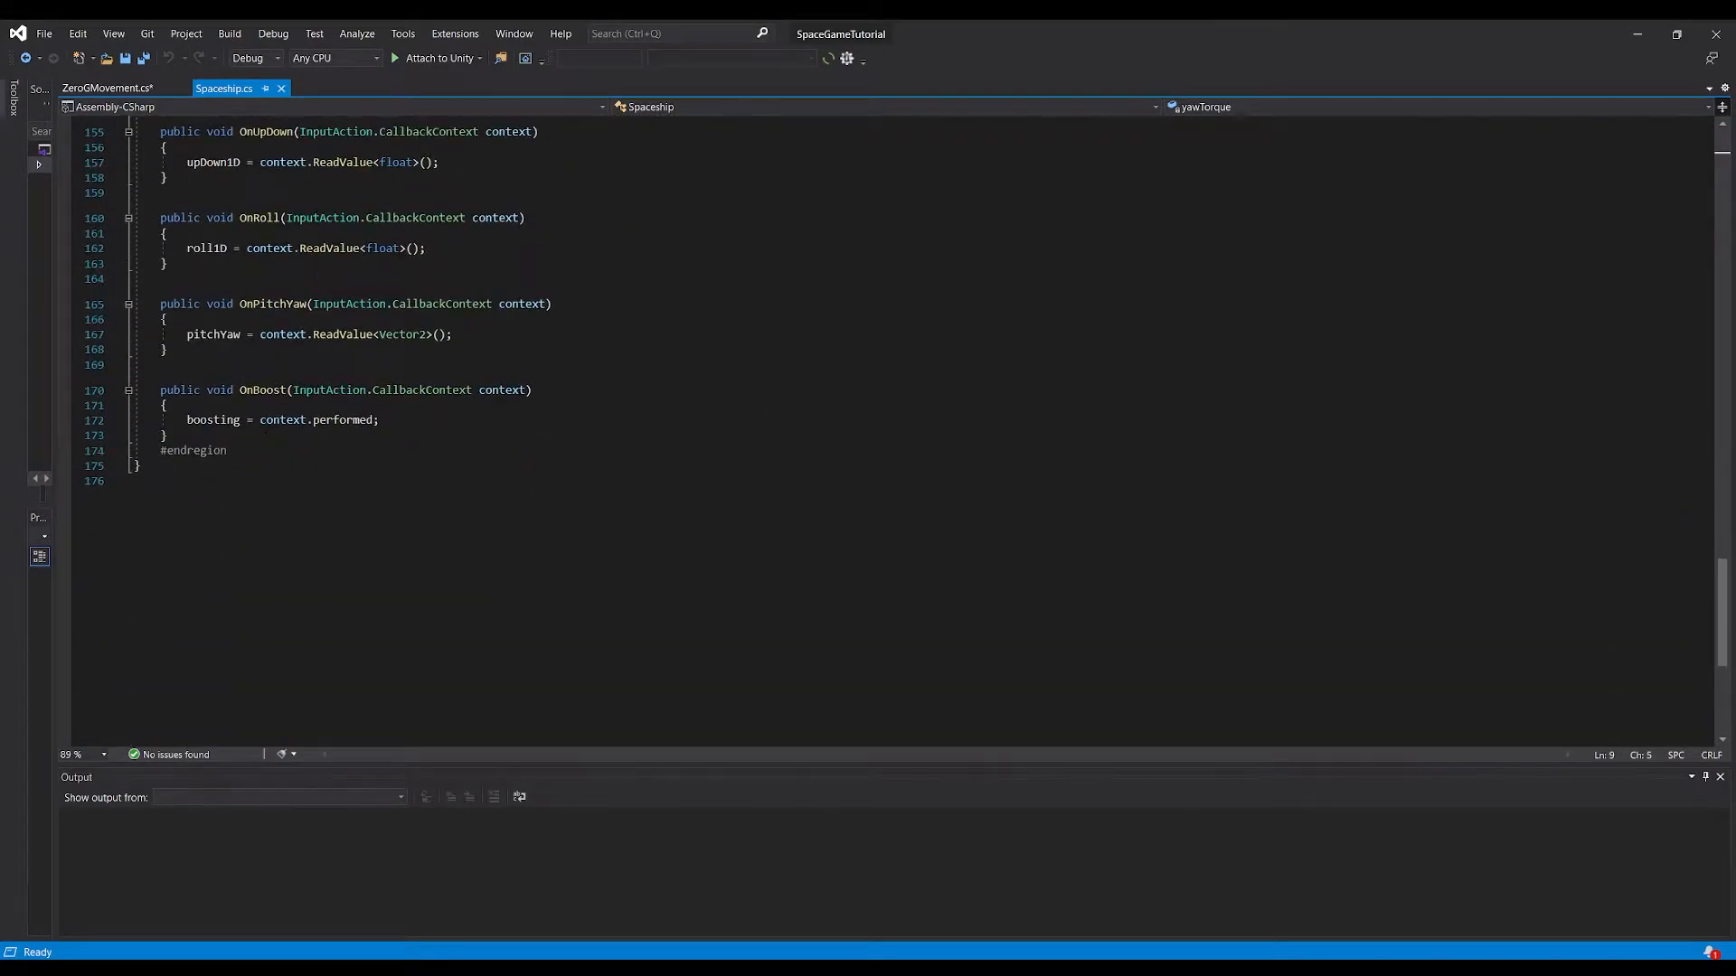
{"action": "left_click", "coordinate": [247, 449], "text": "shift"}
{"action": "scroll", "coordinate": [271, 485], "scroll_direction": "up", "scroll_amount": 20}
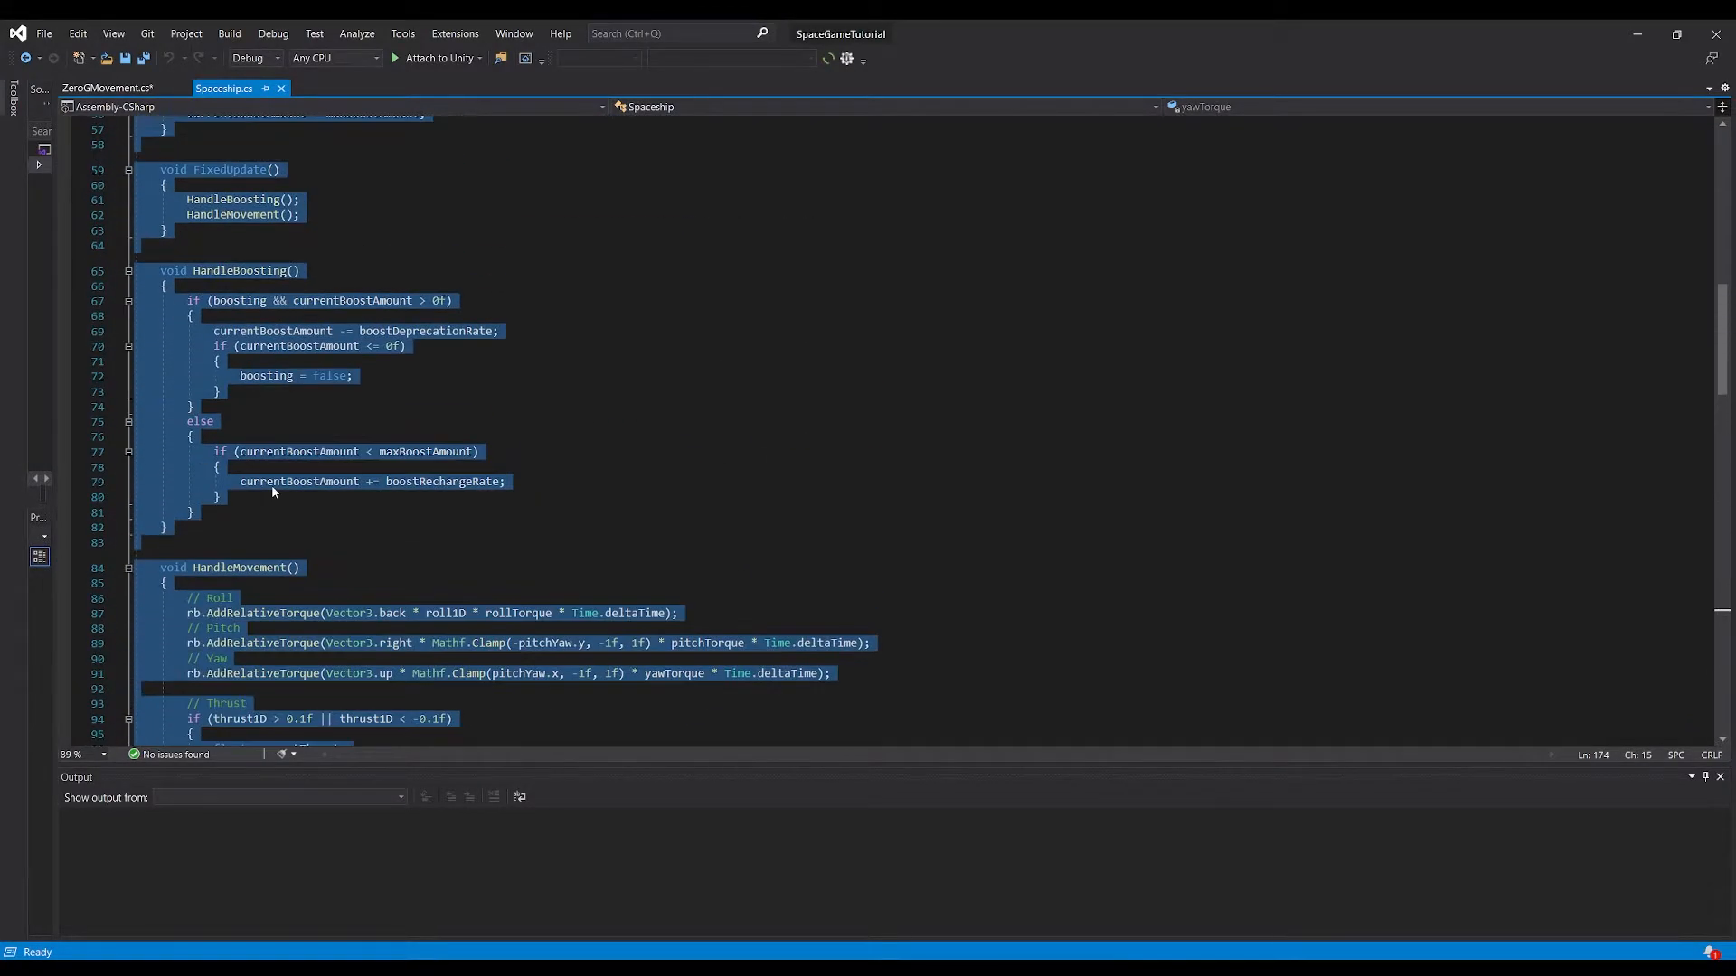
{"action": "scroll", "coordinate": [272, 484], "scroll_direction": "up", "scroll_amount": 9}
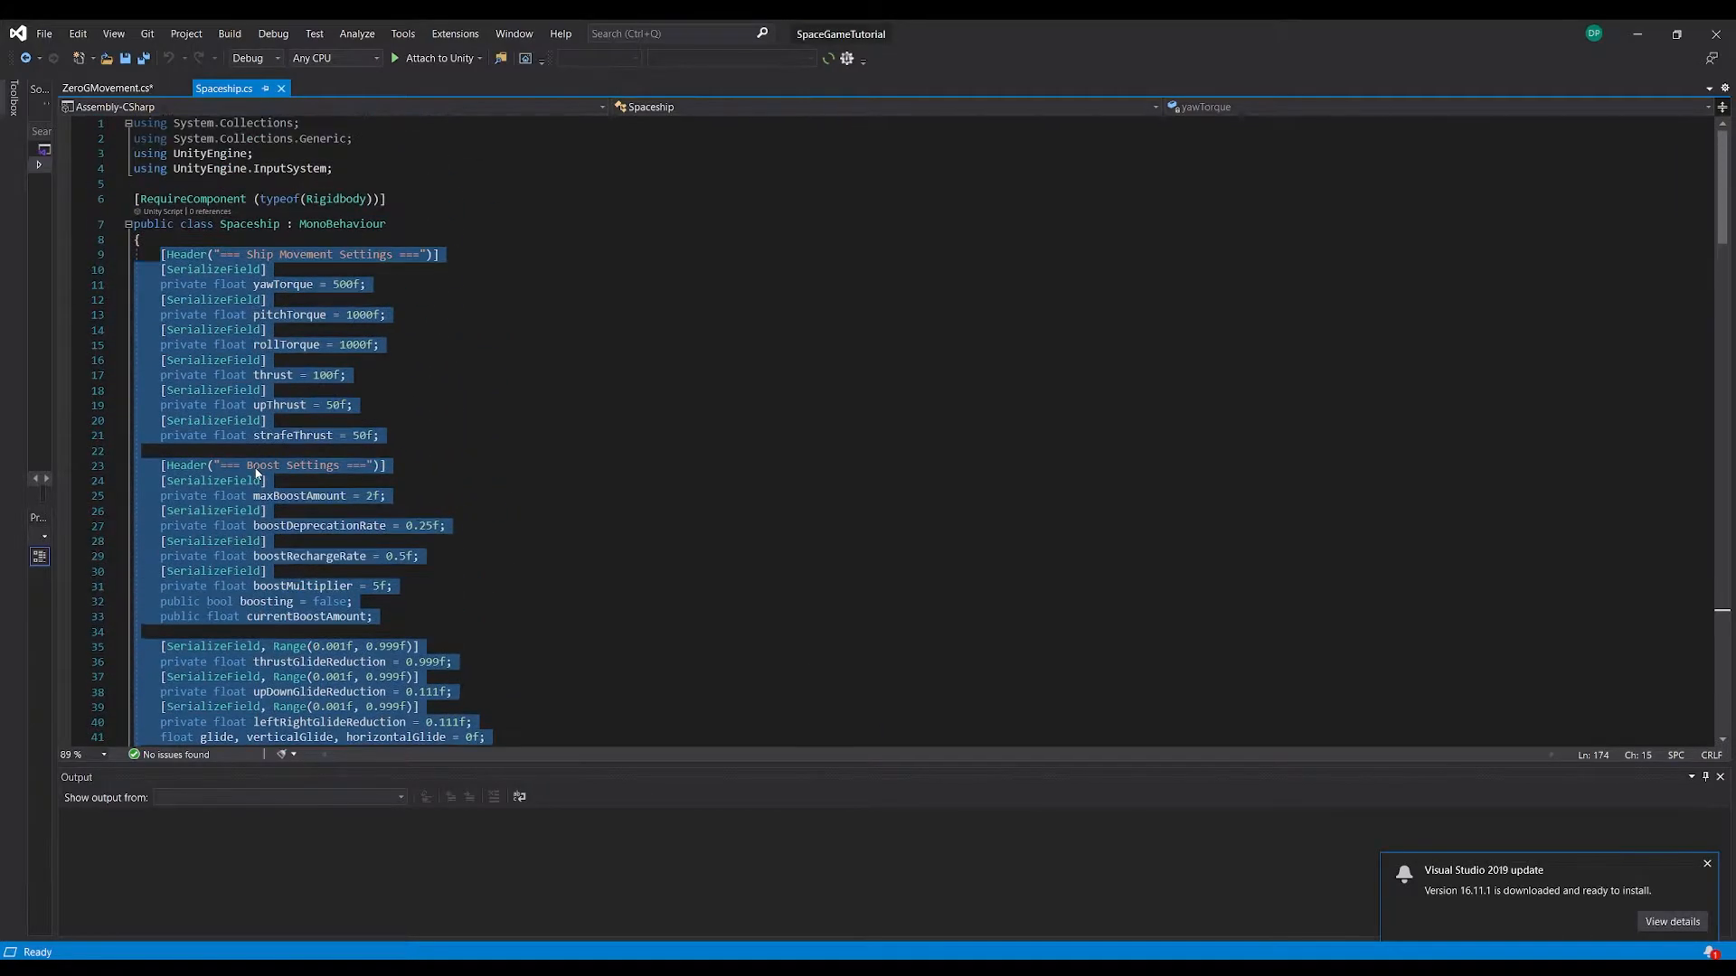
{"action": "right_click", "coordinate": [220, 367]}
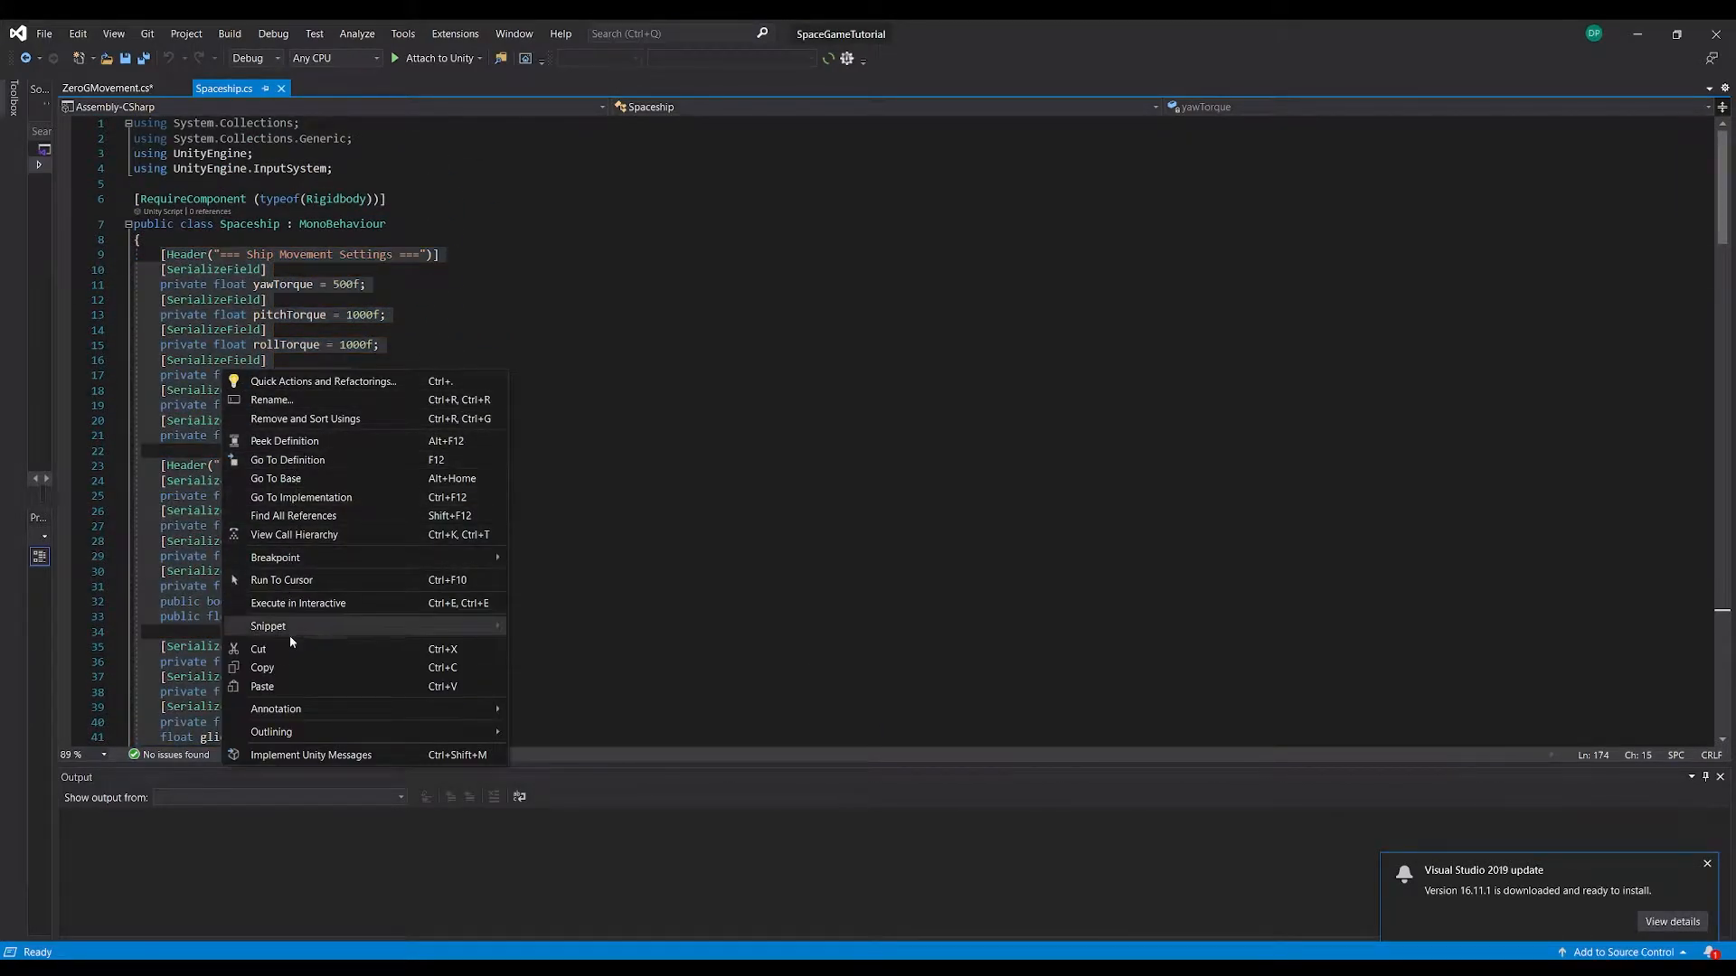
{"action": "left_click", "coordinate": [262, 667]}
Replace the default Start and Update methods in ZeroGMovement.cs with the copied Spaceship code and save the script
{"action": "left_click", "coordinate": [98, 88]}
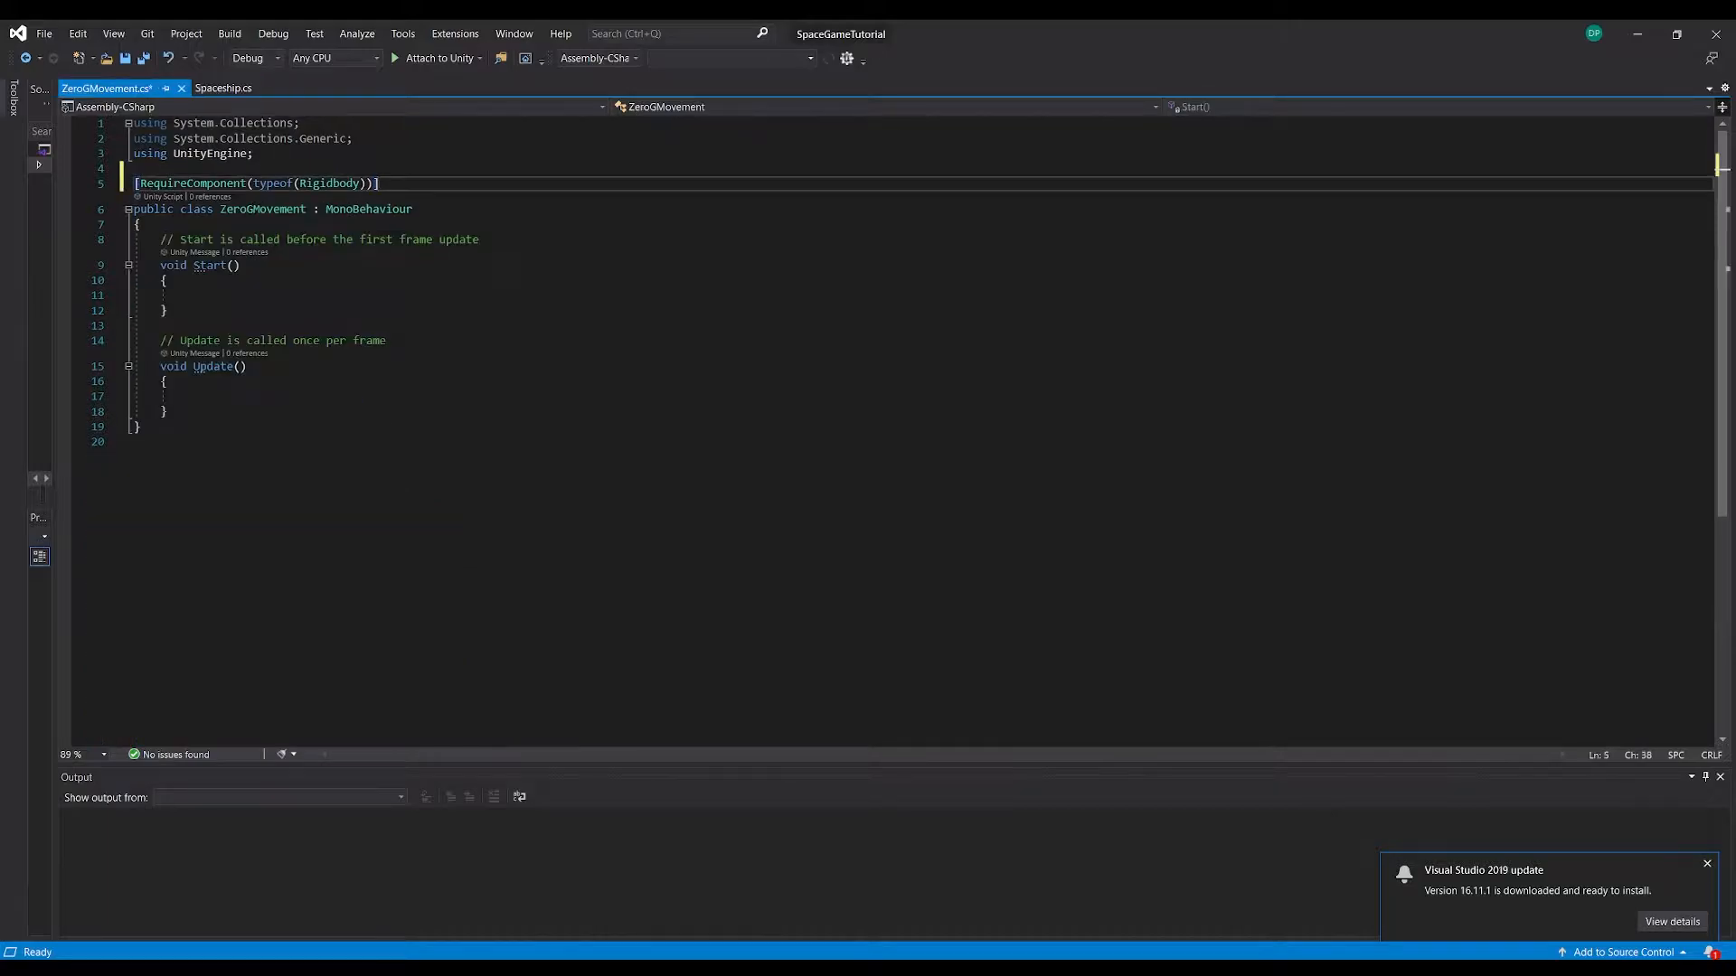
{"action": "left_click_drag", "start_coordinate": [169, 412], "coordinate": [167, 265]}
{"action": "key", "text": "ctrl+v"}
{"action": "scroll", "coordinate": [254, 376], "scroll_direction": "up", "scroll_amount": 20}
{"action": "scroll", "coordinate": [254, 376], "scroll_direction": "up", "scroll_amount": 5}
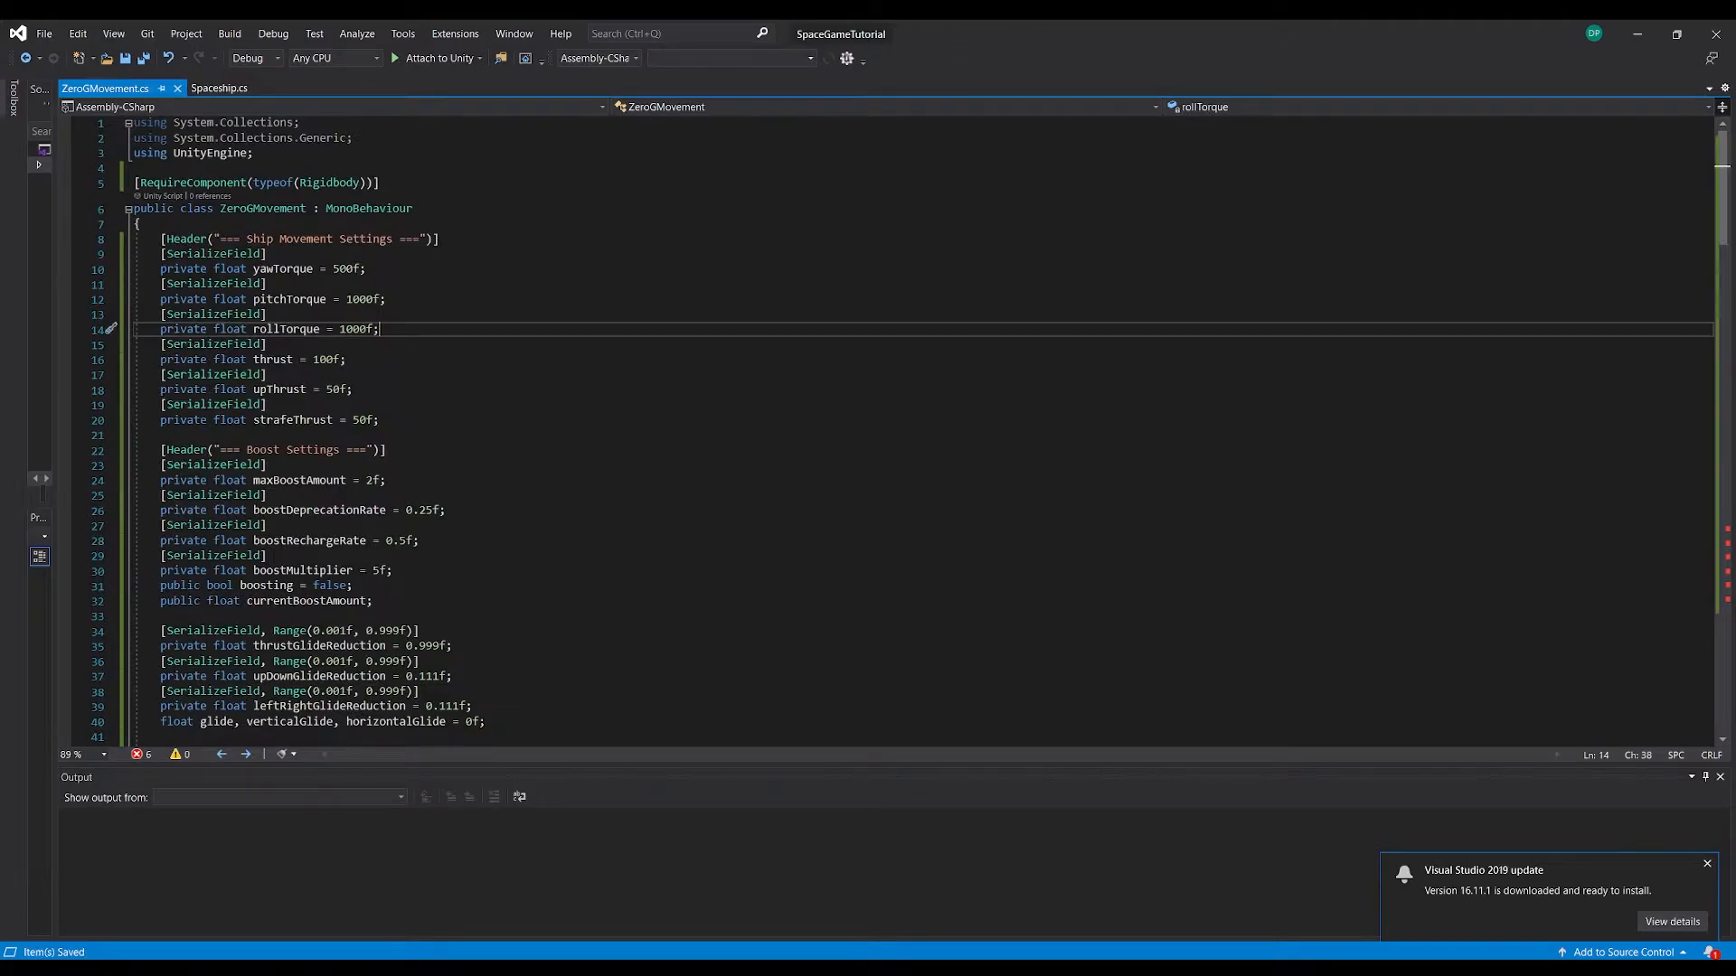
Switch to Unity and add a Rigidbody component to the ZeroGPlayer object
{"action": "left_click", "coordinate": [763, 899]}
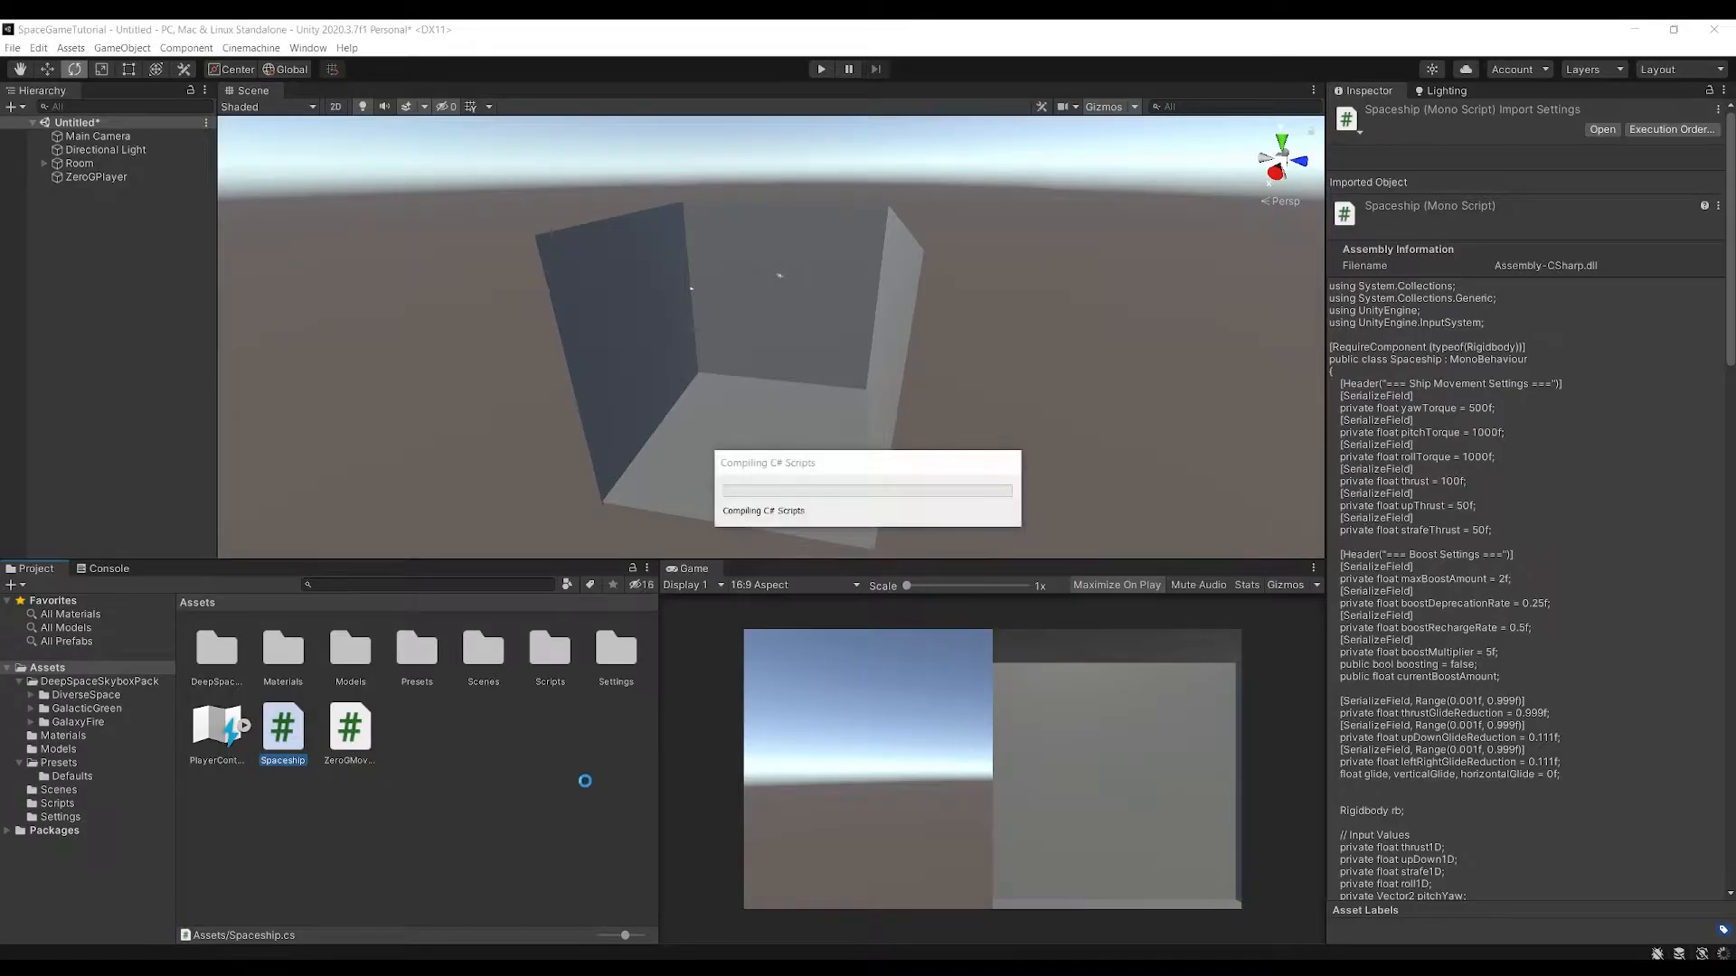
{"action": "left_click", "coordinate": [1495, 290]}
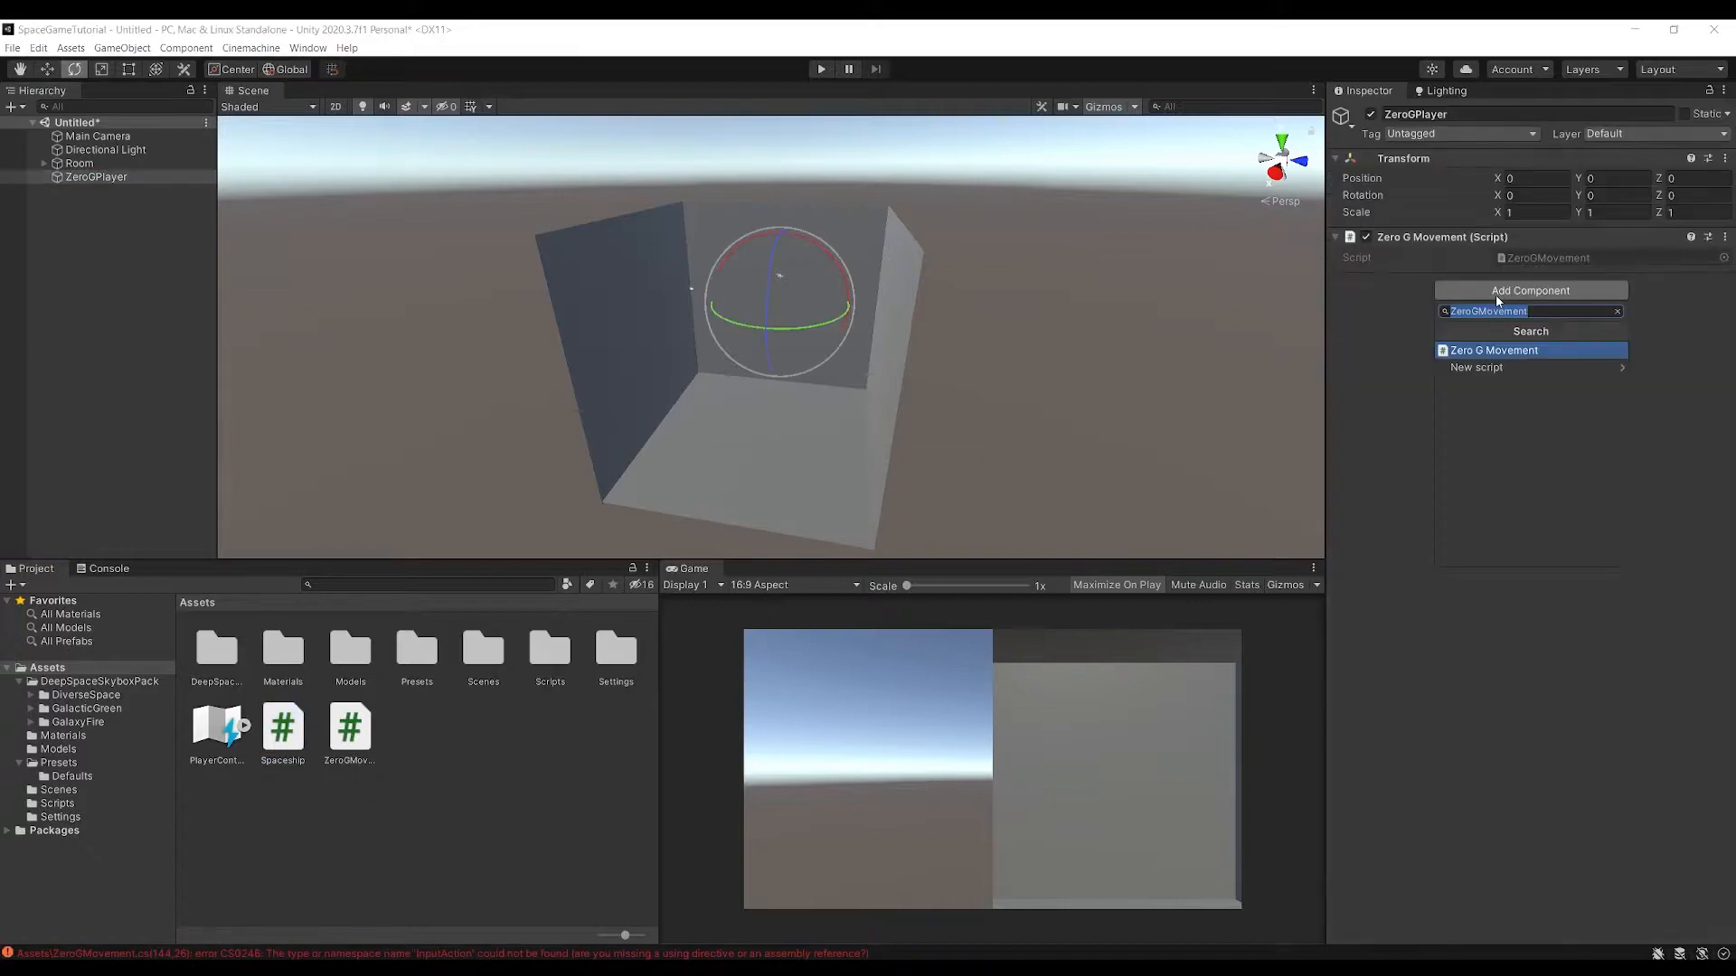
{"action": "type", "text": "rigi"}
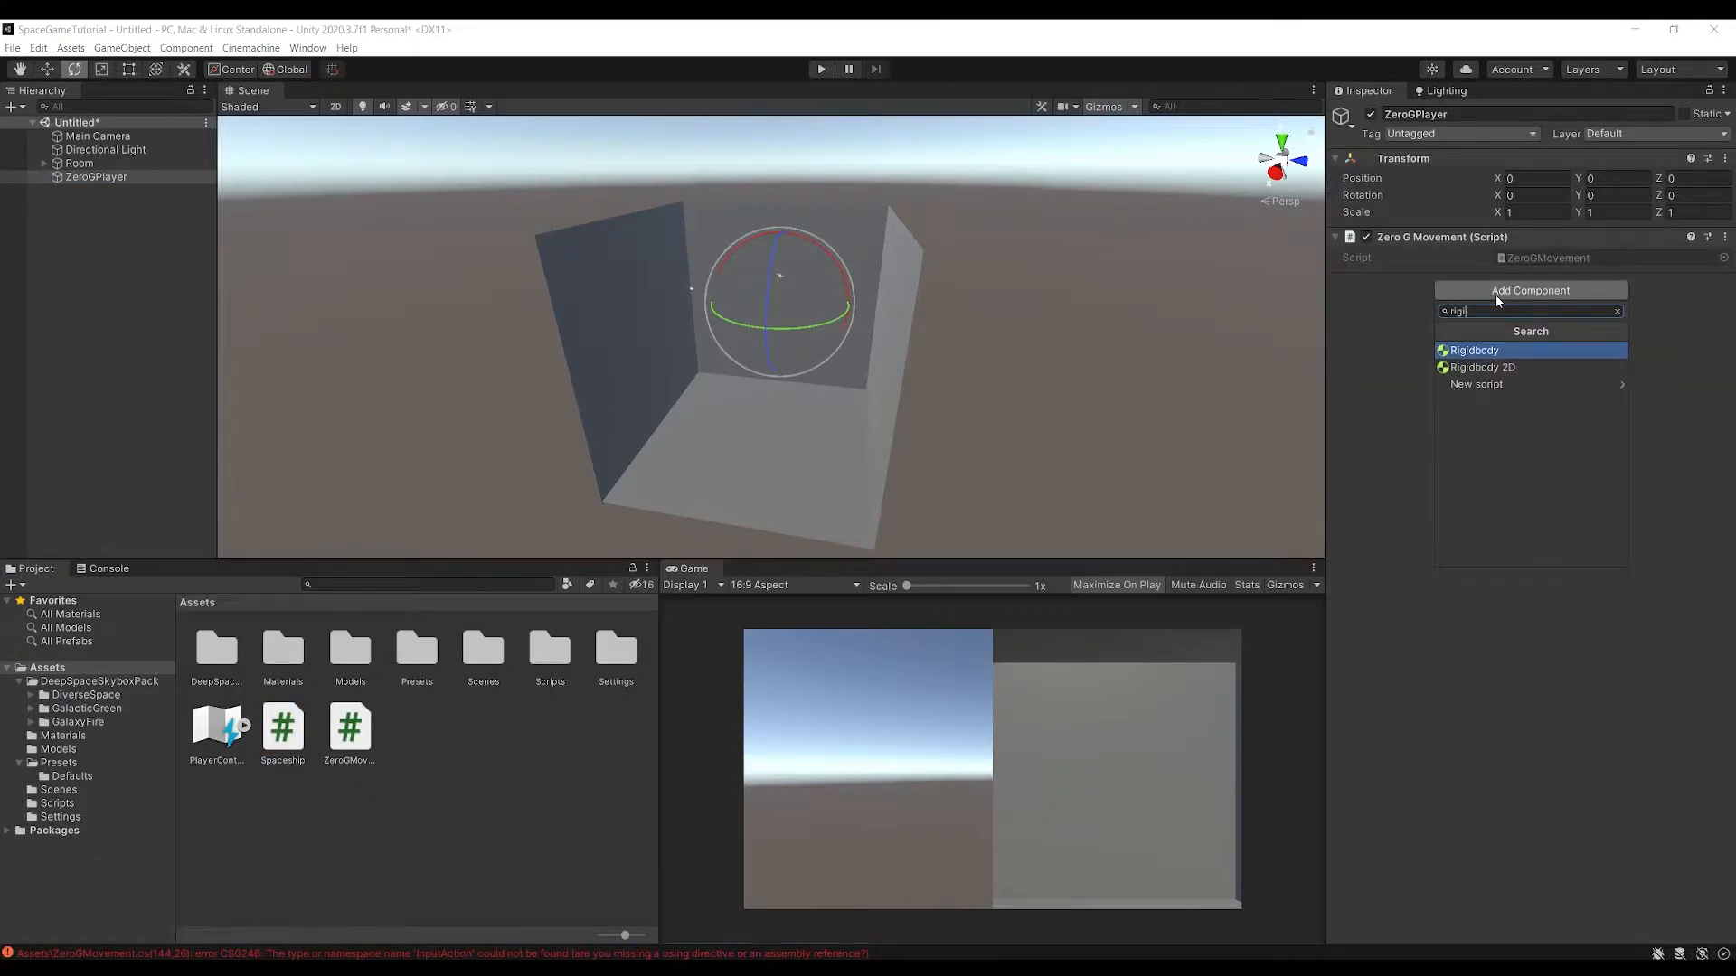
{"action": "key", "text": "Return"}
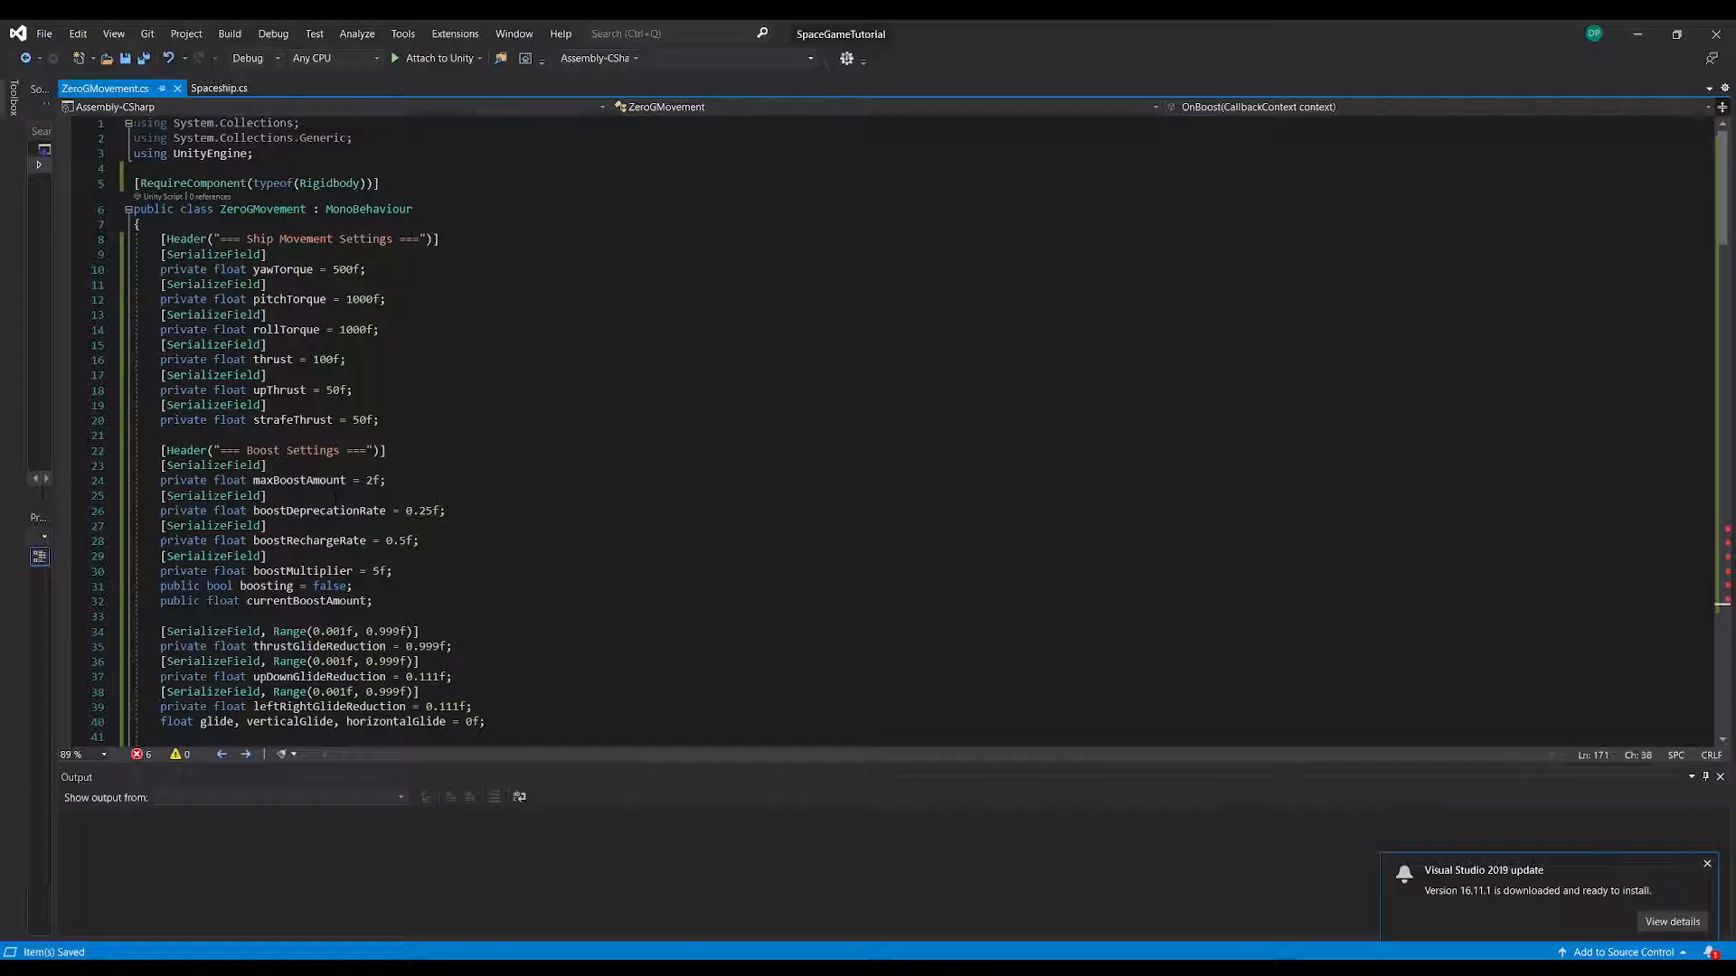
Copy the using UnityEngine.InputSystem directive from Spaceship.cs into ZeroGMovement.cs, directly below using UnityEngine
{"action": "scroll", "coordinate": [335, 495], "scroll_direction": "down", "scroll_amount": 20}
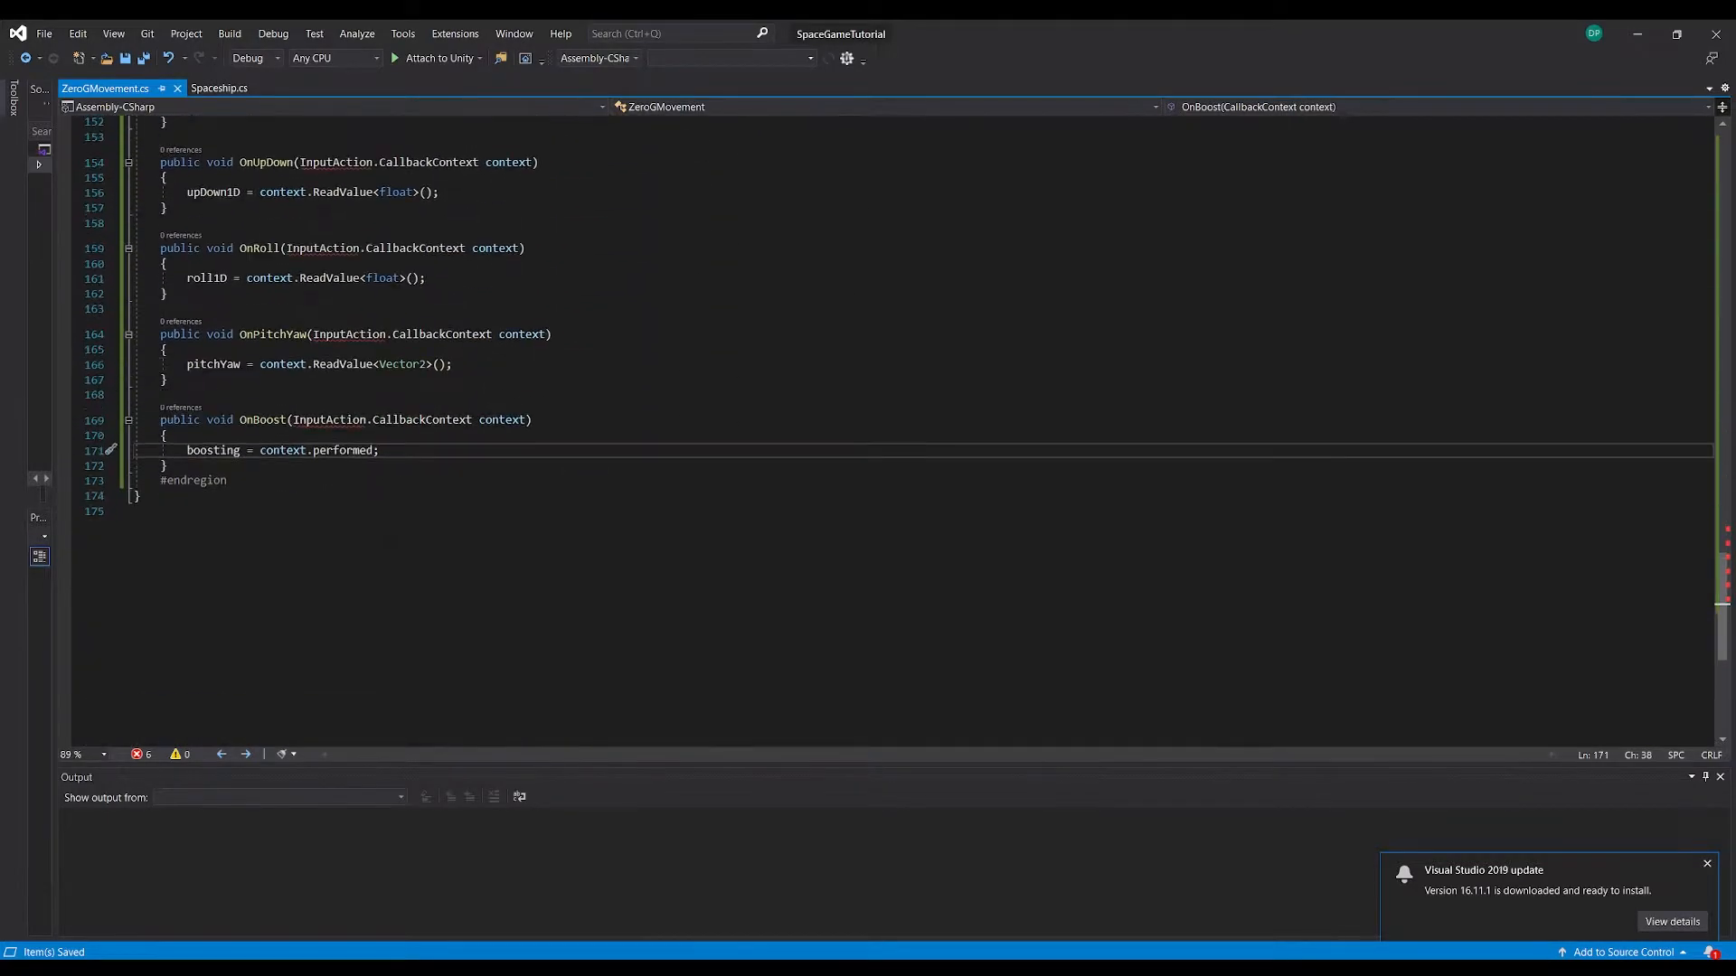
{"action": "scroll", "coordinate": [336, 496], "scroll_direction": "up", "scroll_amount": 20}
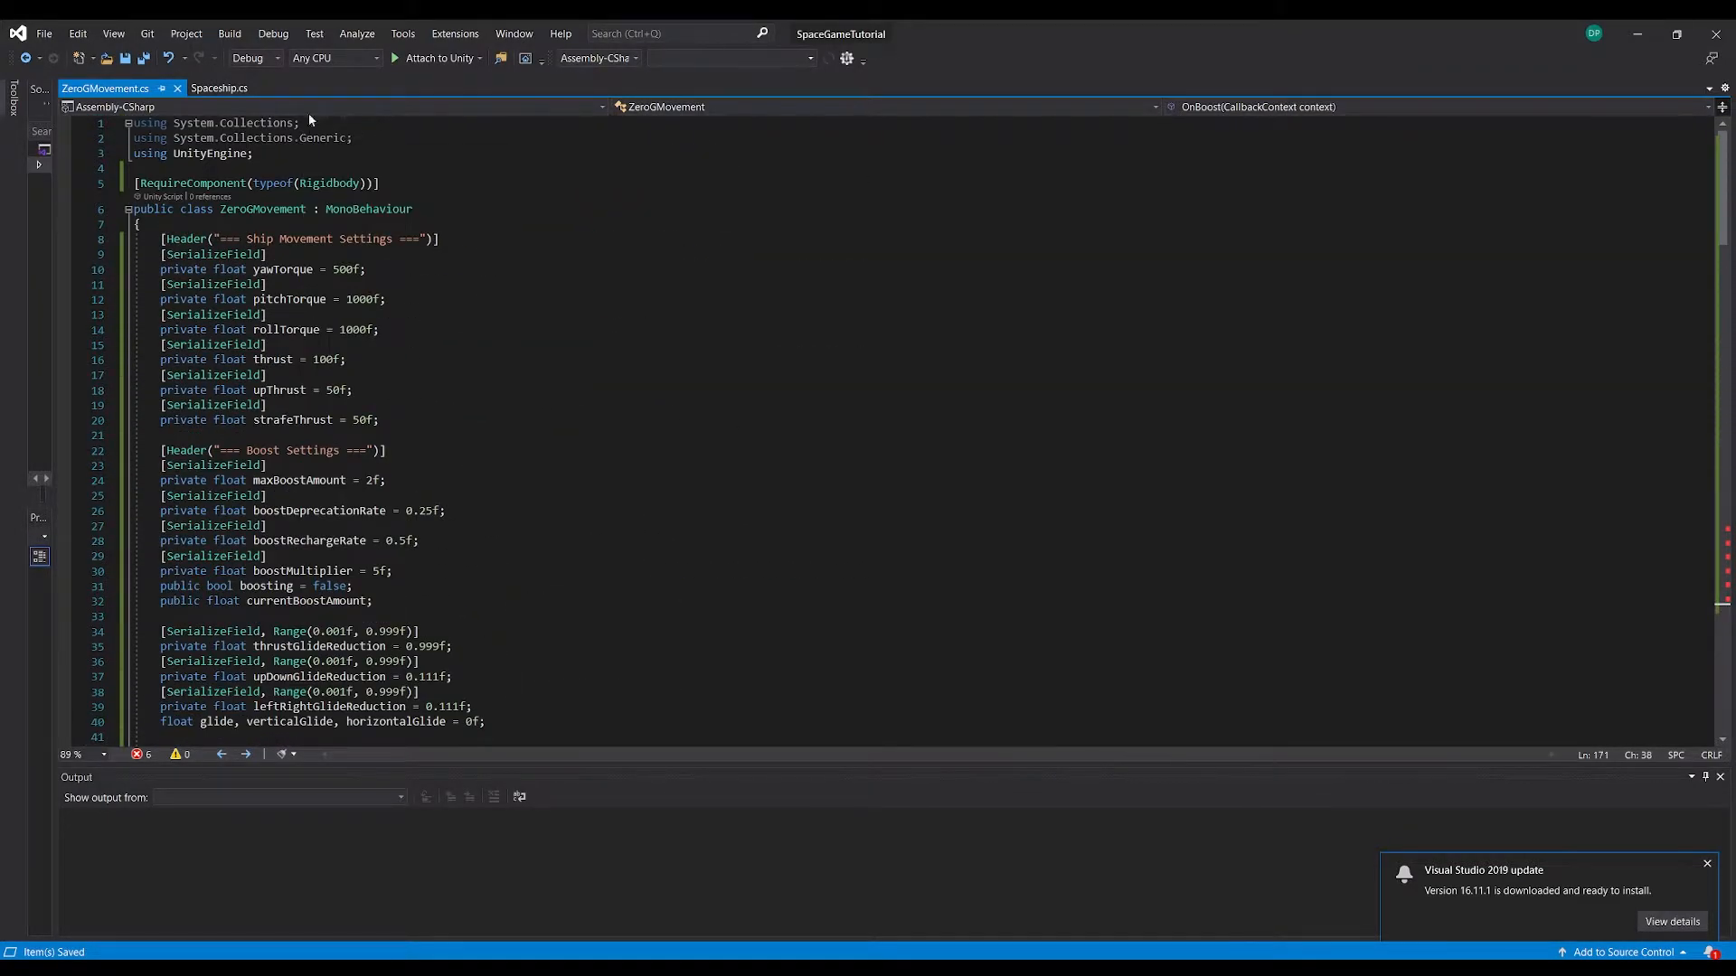
{"action": "left_click", "coordinate": [220, 89]}
{"action": "left_click", "coordinate": [384, 153]}
{"action": "left_click", "coordinate": [385, 163]}
{"action": "key", "text": "Down"}
{"action": "key", "text": "shift+Up"}
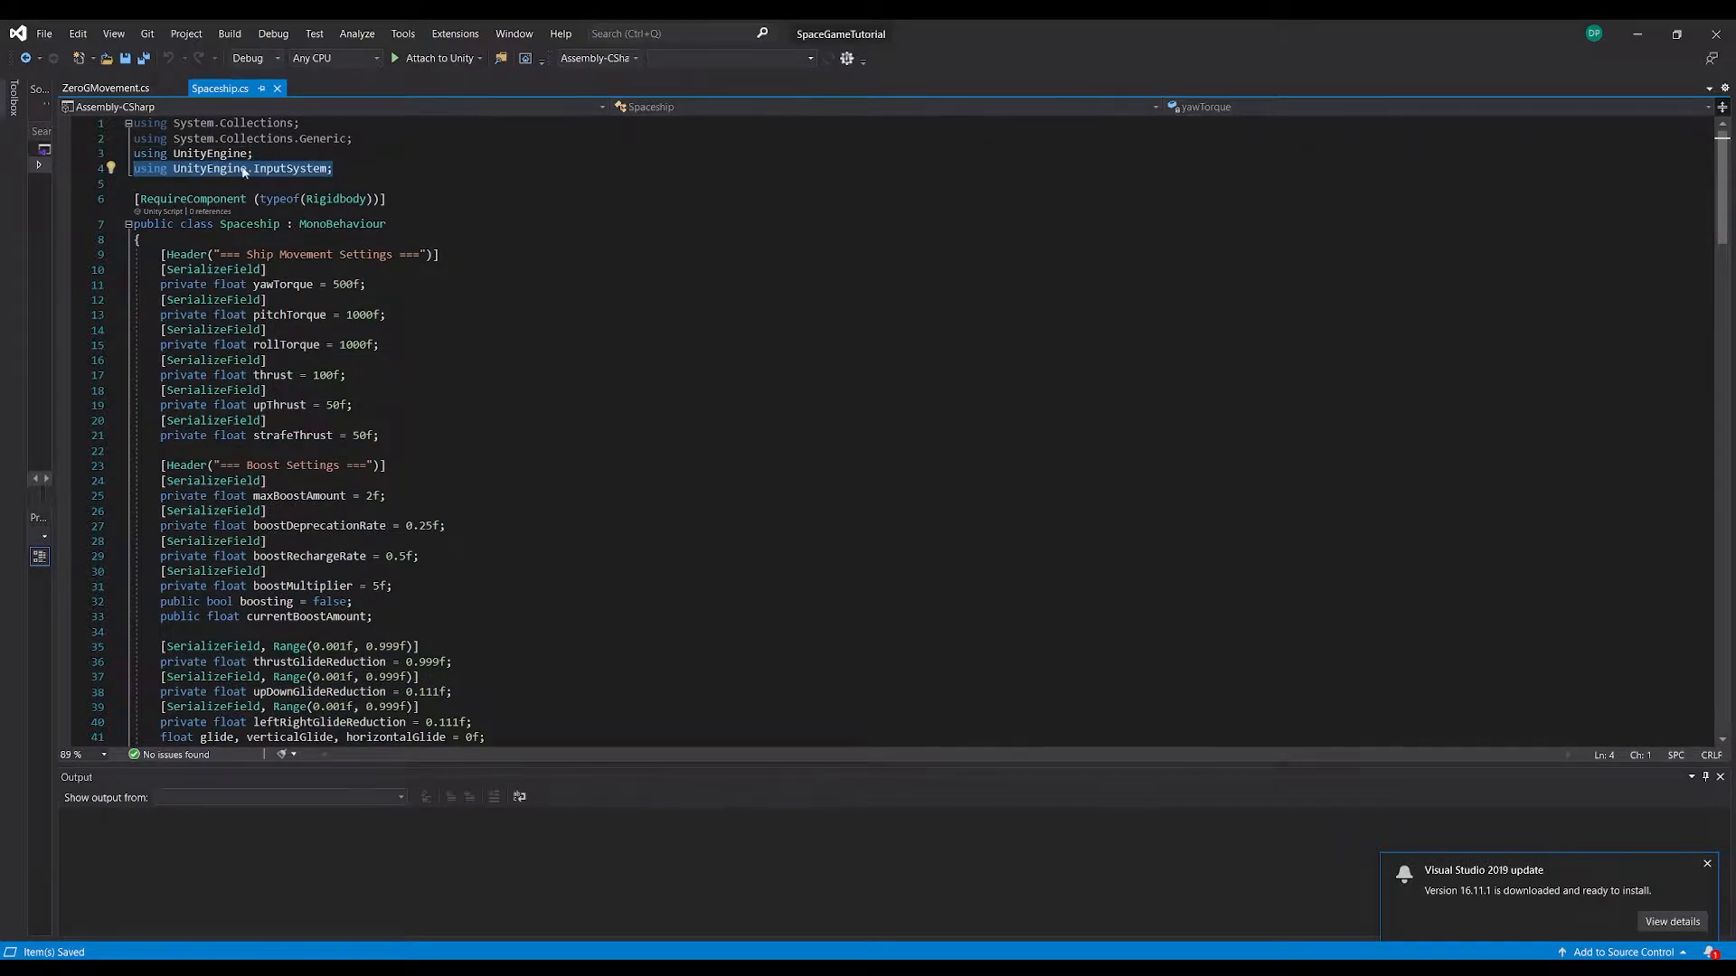
{"action": "left_click", "coordinate": [97, 92]}
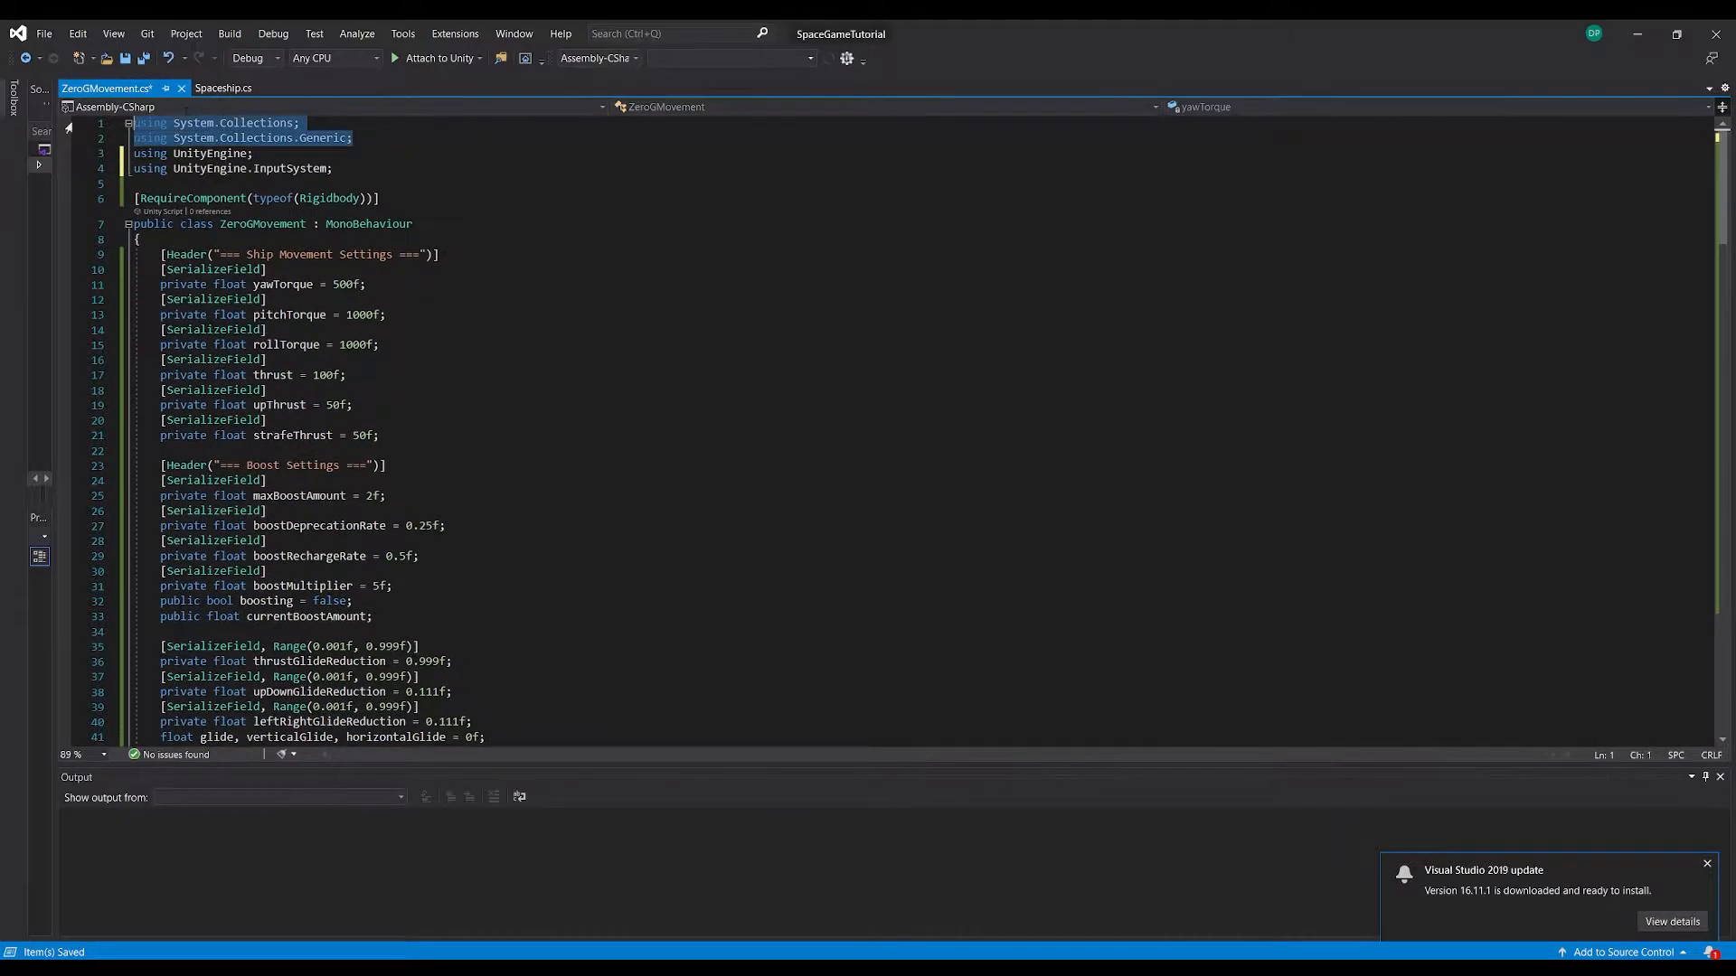
Remove the System.Collections and System.Collections.Generic using lines from ZeroGMovement.cs and Spaceship.cs, save both scripts, and switch to Unity
{"action": "key", "text": "Delete"}
{"action": "key", "text": "Delete"}
{"action": "left_click", "coordinate": [221, 90]}
{"action": "left_click_drag", "start_coordinate": [365, 129], "coordinate": [135, 122]}
{"action": "left_click_drag", "start_coordinate": [423, 138], "coordinate": [135, 123]}
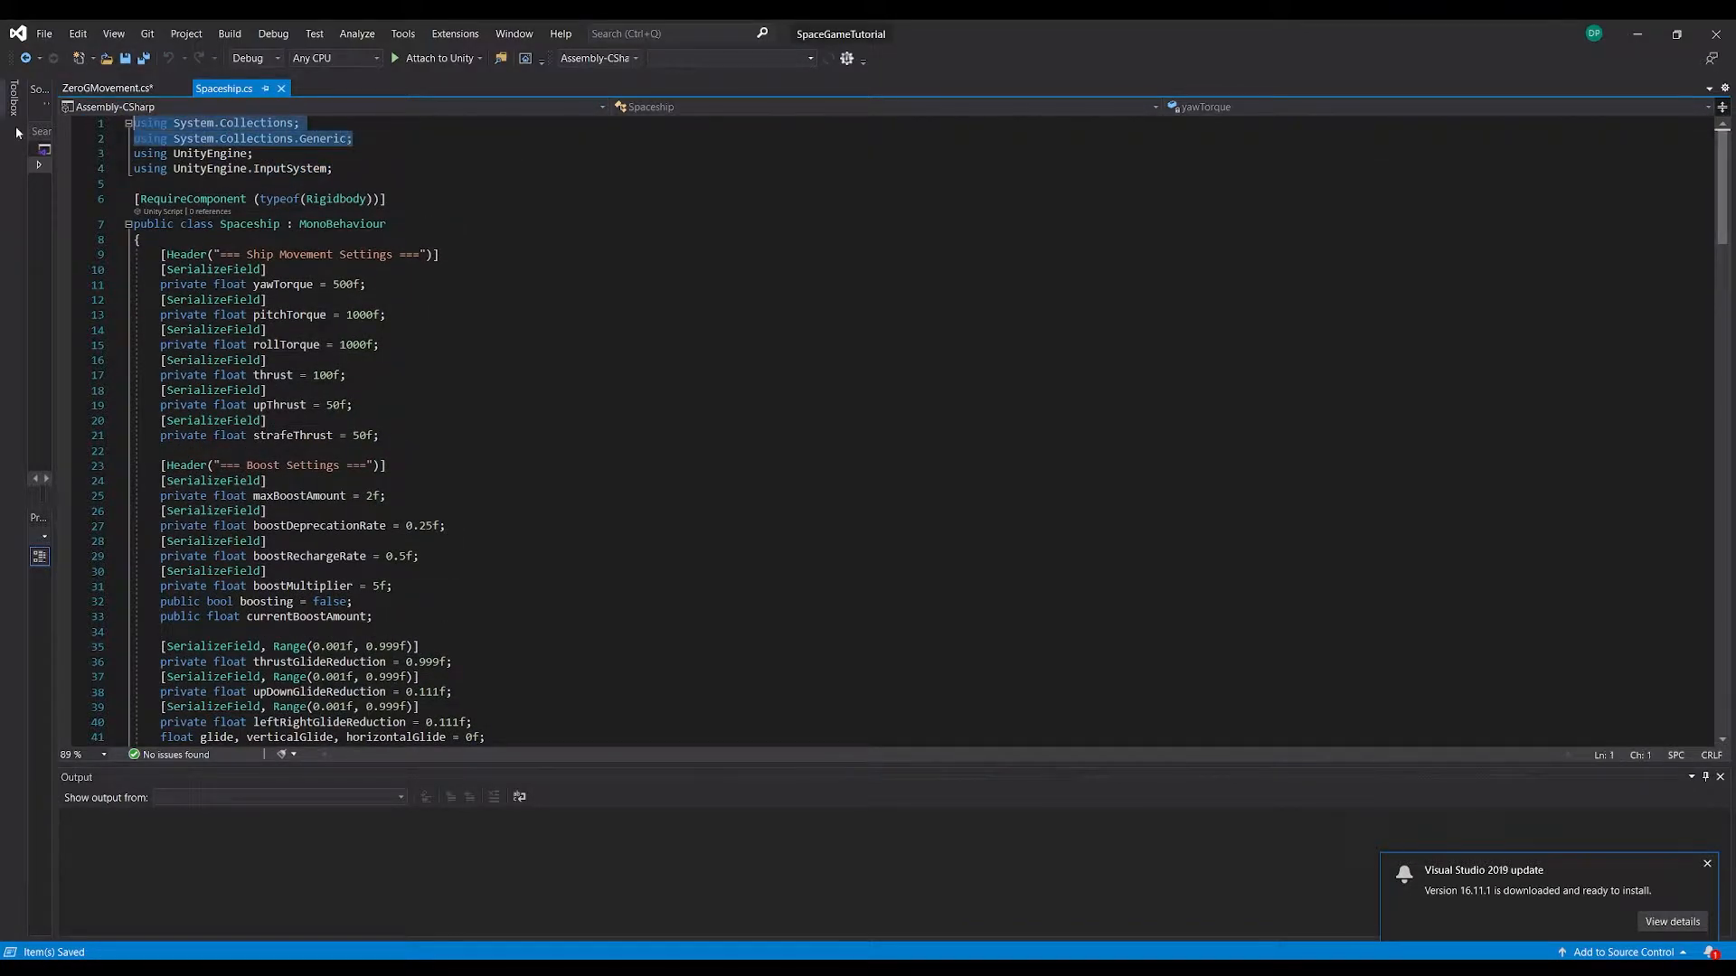
{"action": "key", "text": "Delete"}
{"action": "key", "text": "Delete"}
{"action": "key", "text": "ctrl+s"}
{"action": "left_click", "coordinate": [105, 88]}
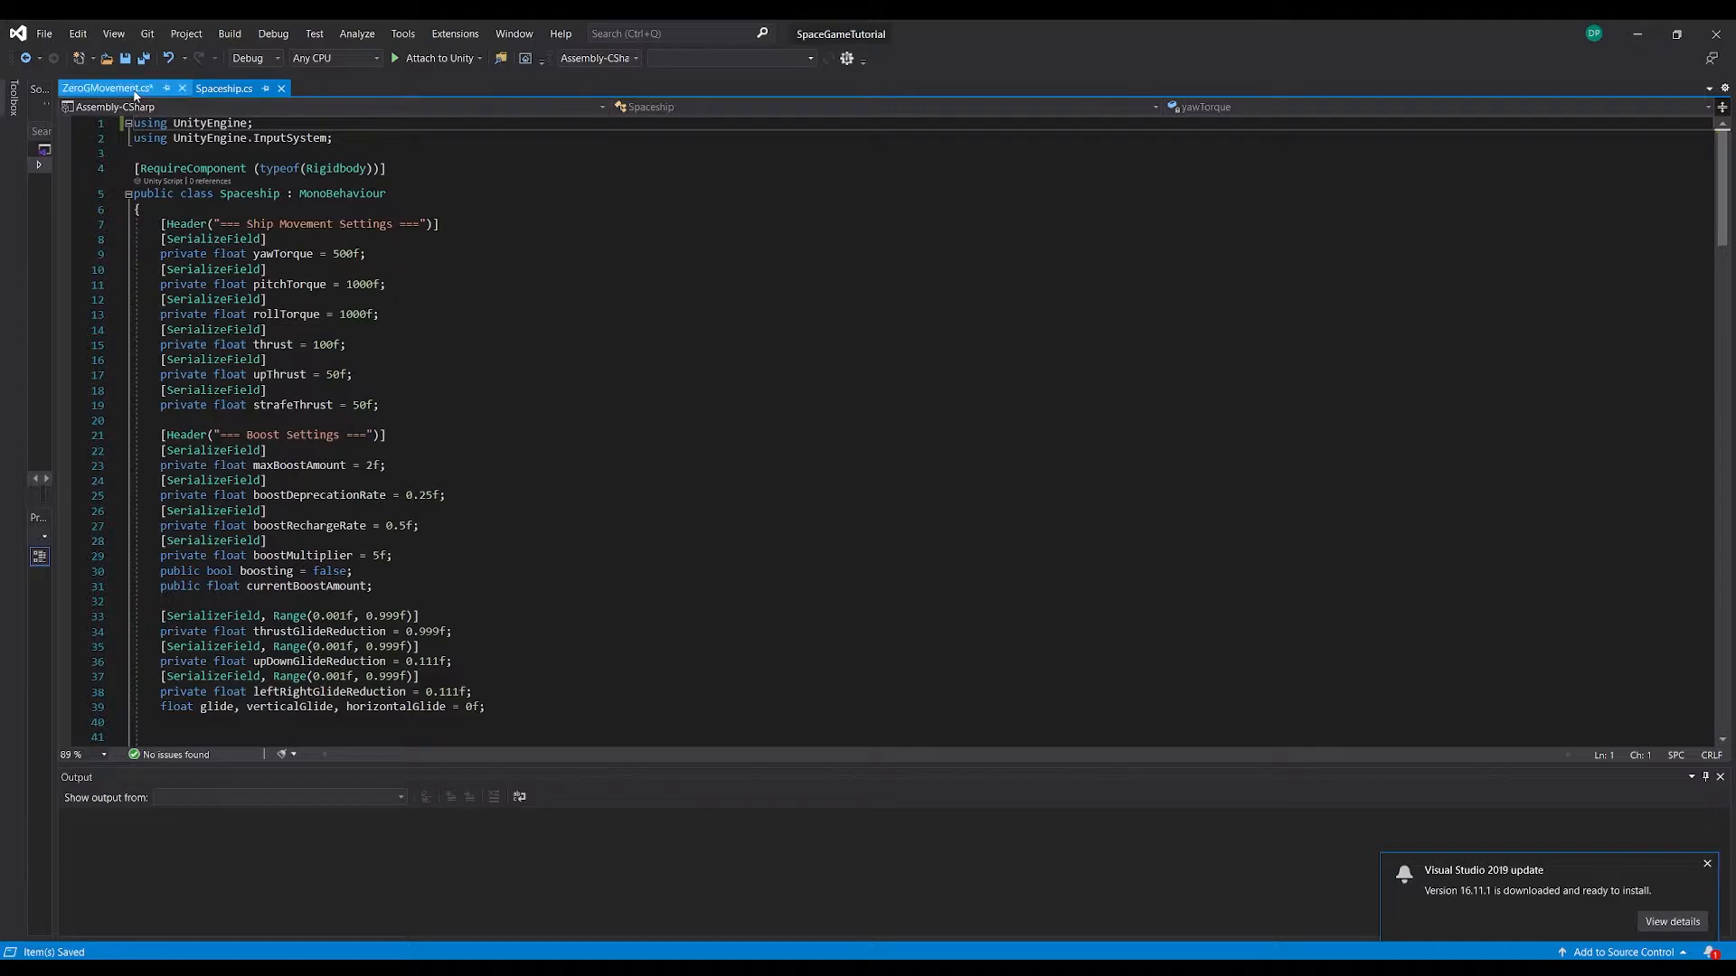
{"action": "key", "text": "ctrl+s"}
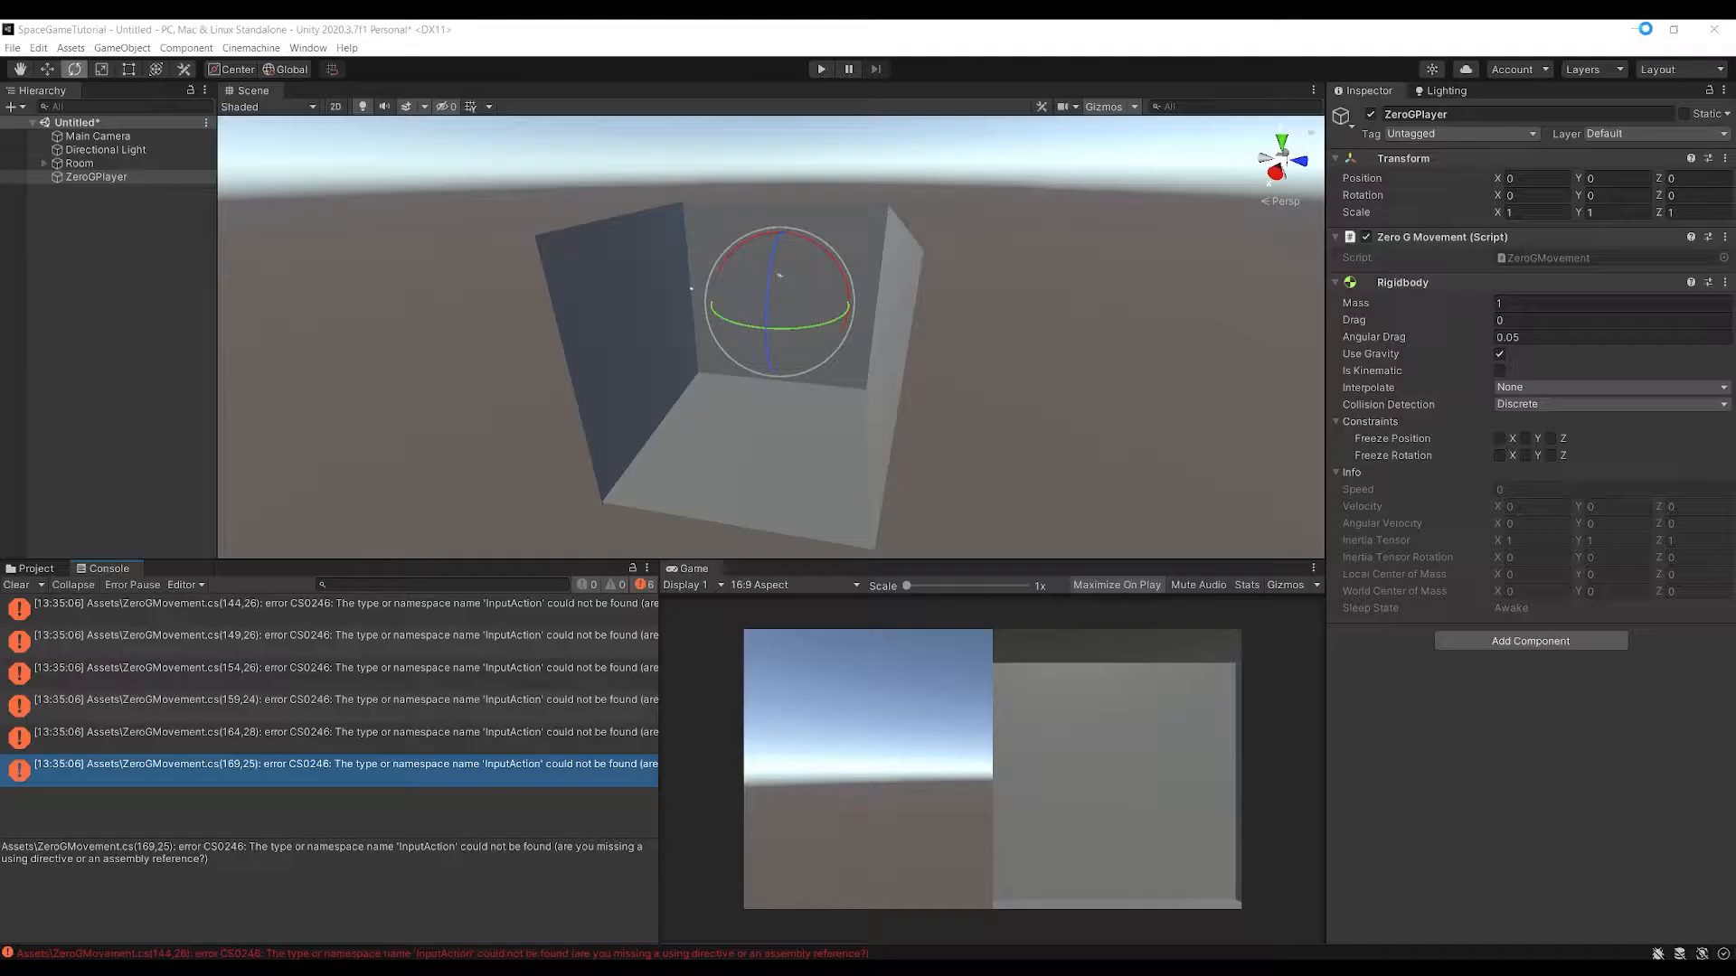
{"action": "left_click", "coordinate": [1637, 33]}
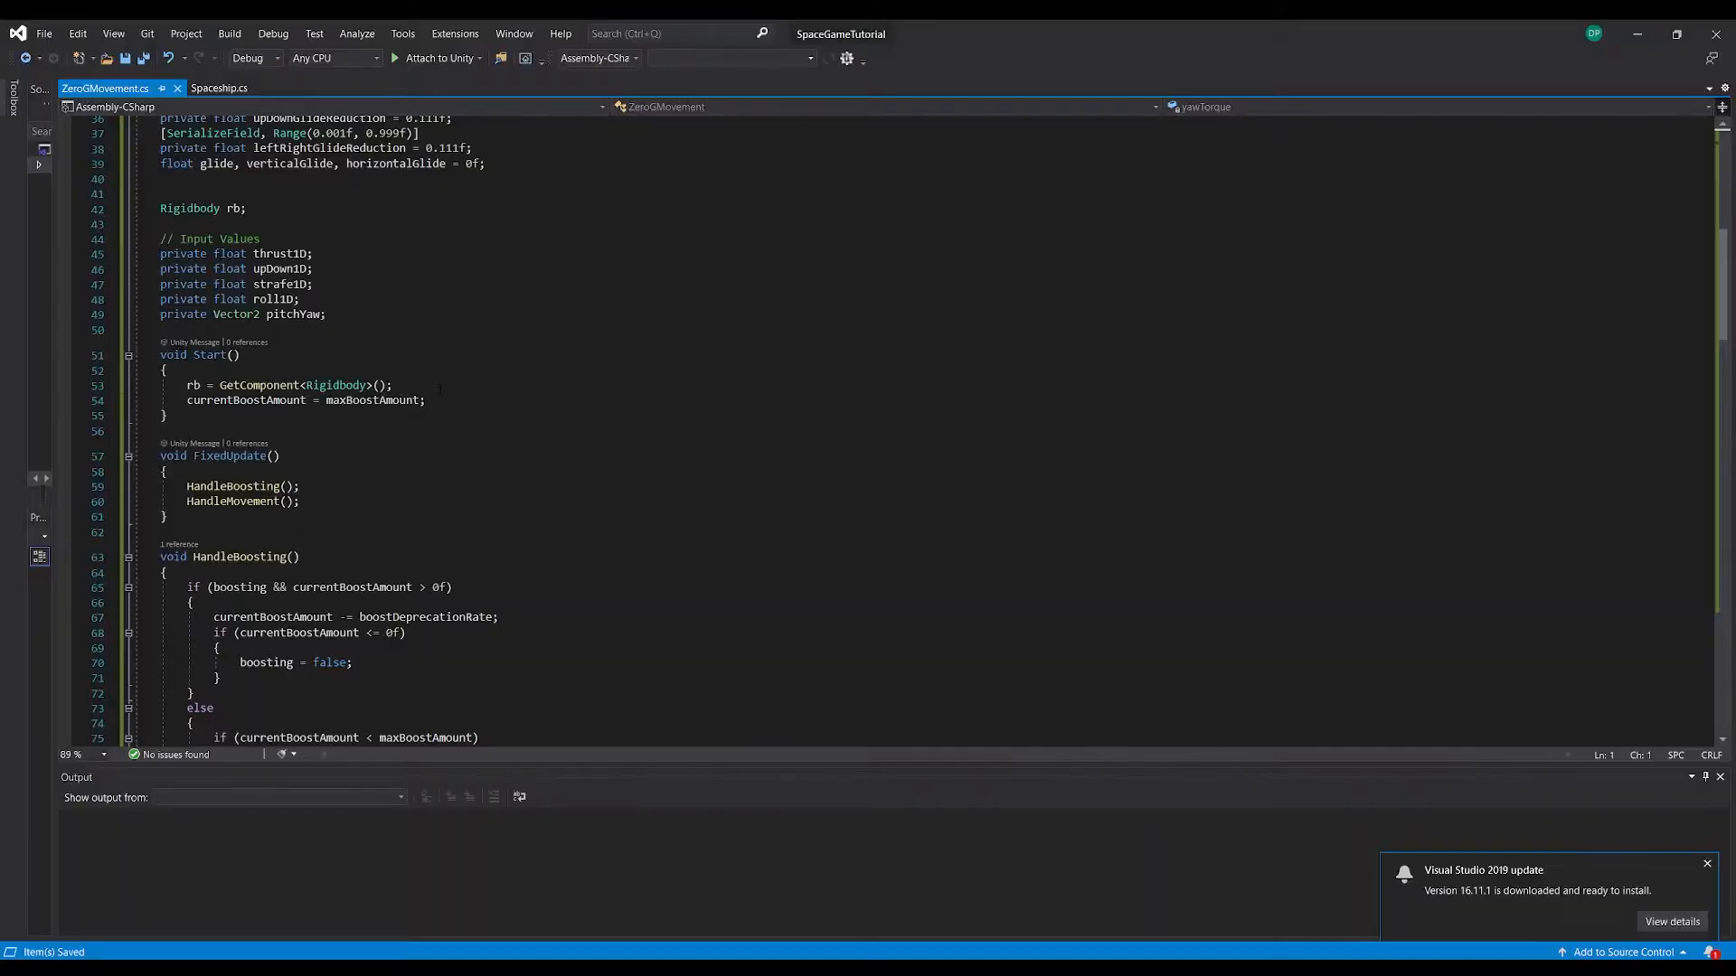
Return to Visual Studio, add rb.useGravity = false; below the GetComponent line in ZeroGMovement's Start method, and save the script
{"action": "left_click", "coordinate": [441, 389]}
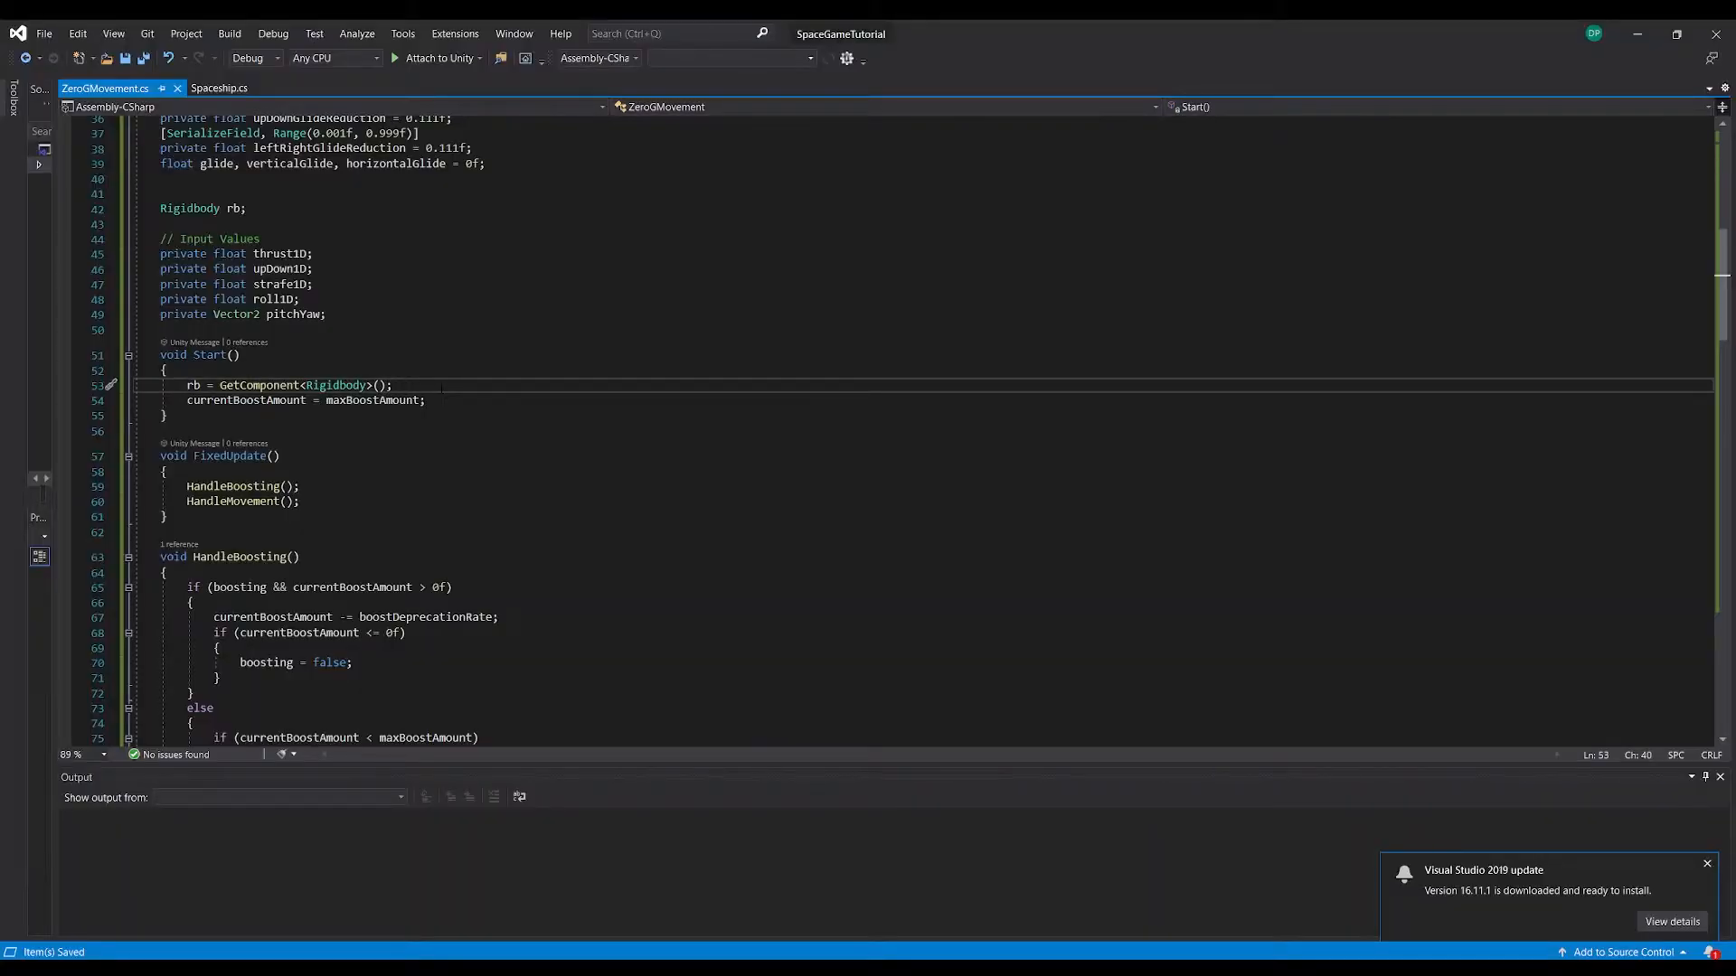
{"action": "key", "text": "Return"}
{"action": "type", "text": "rb.is"}
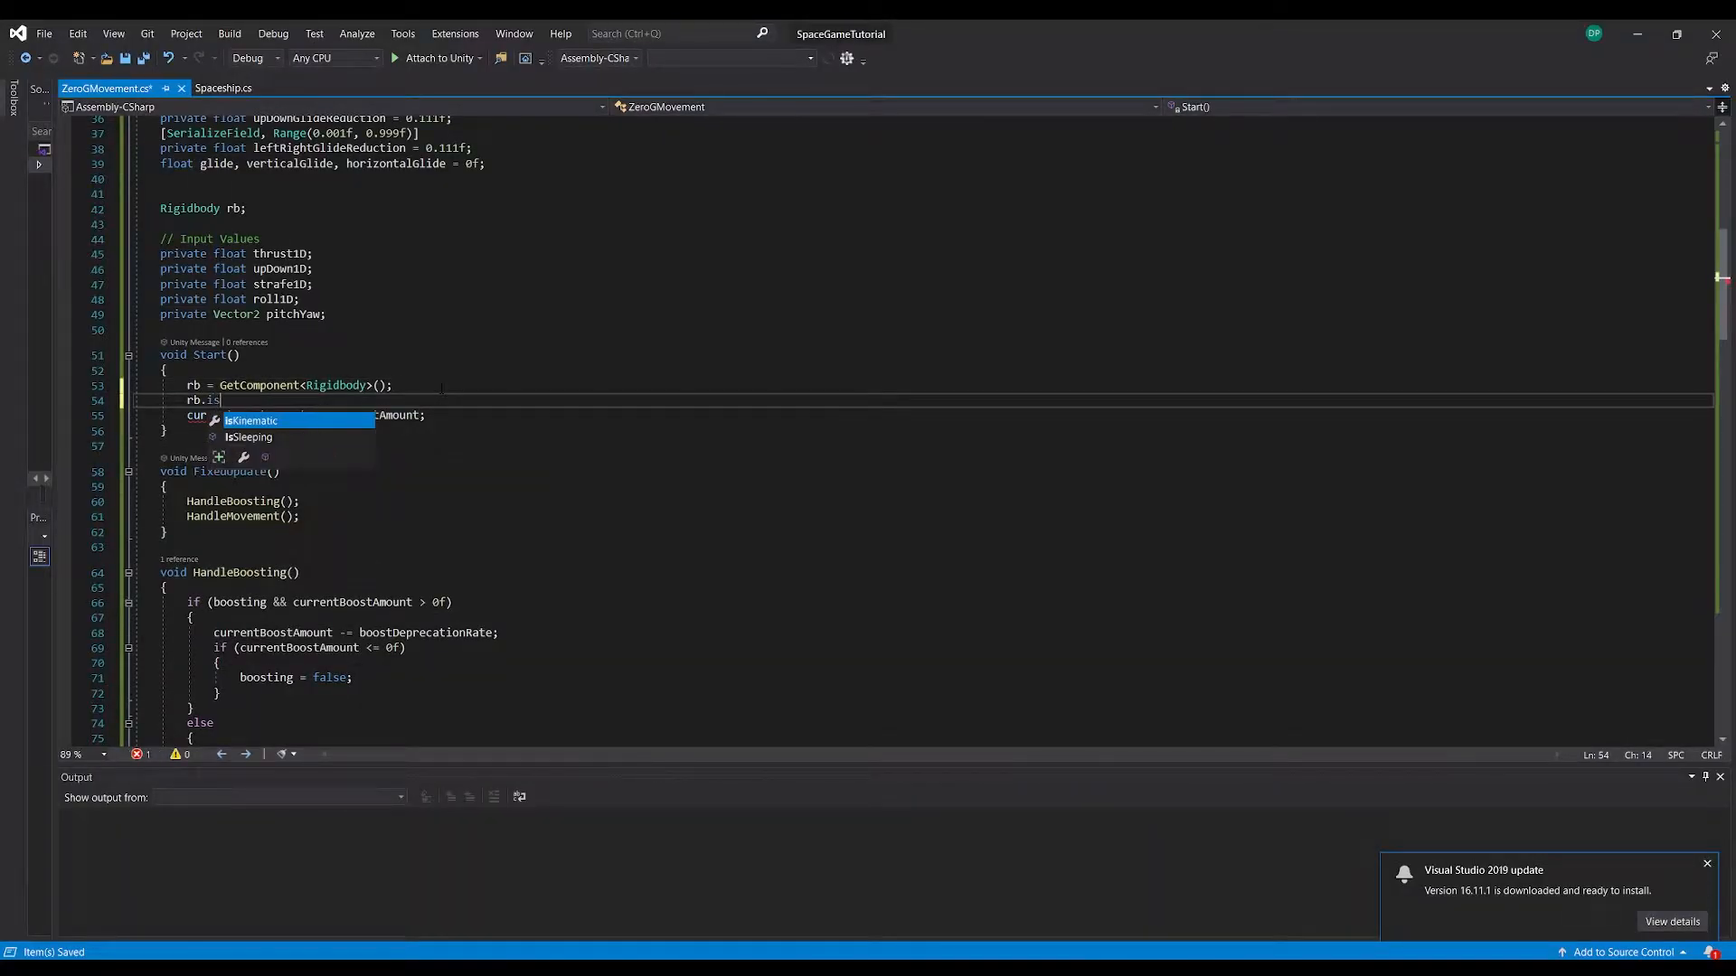
{"action": "key", "text": "BackSpace"}
{"action": "type", "text": "us"}
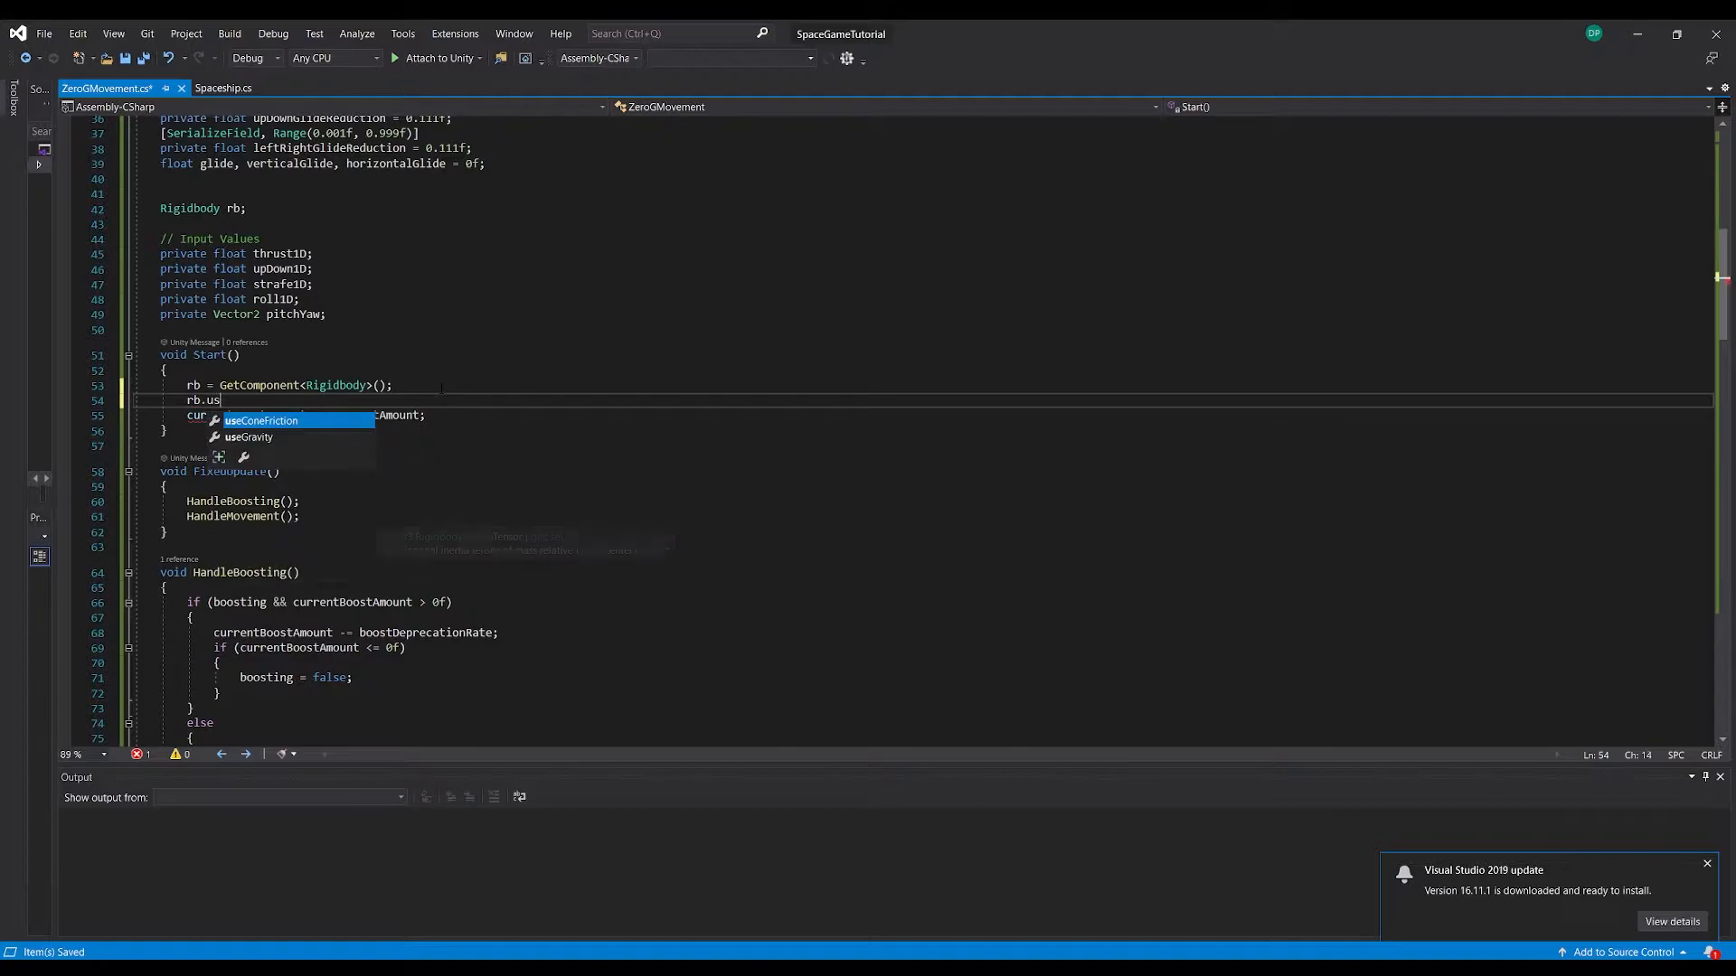
{"action": "type", "text": "eGravity = "}
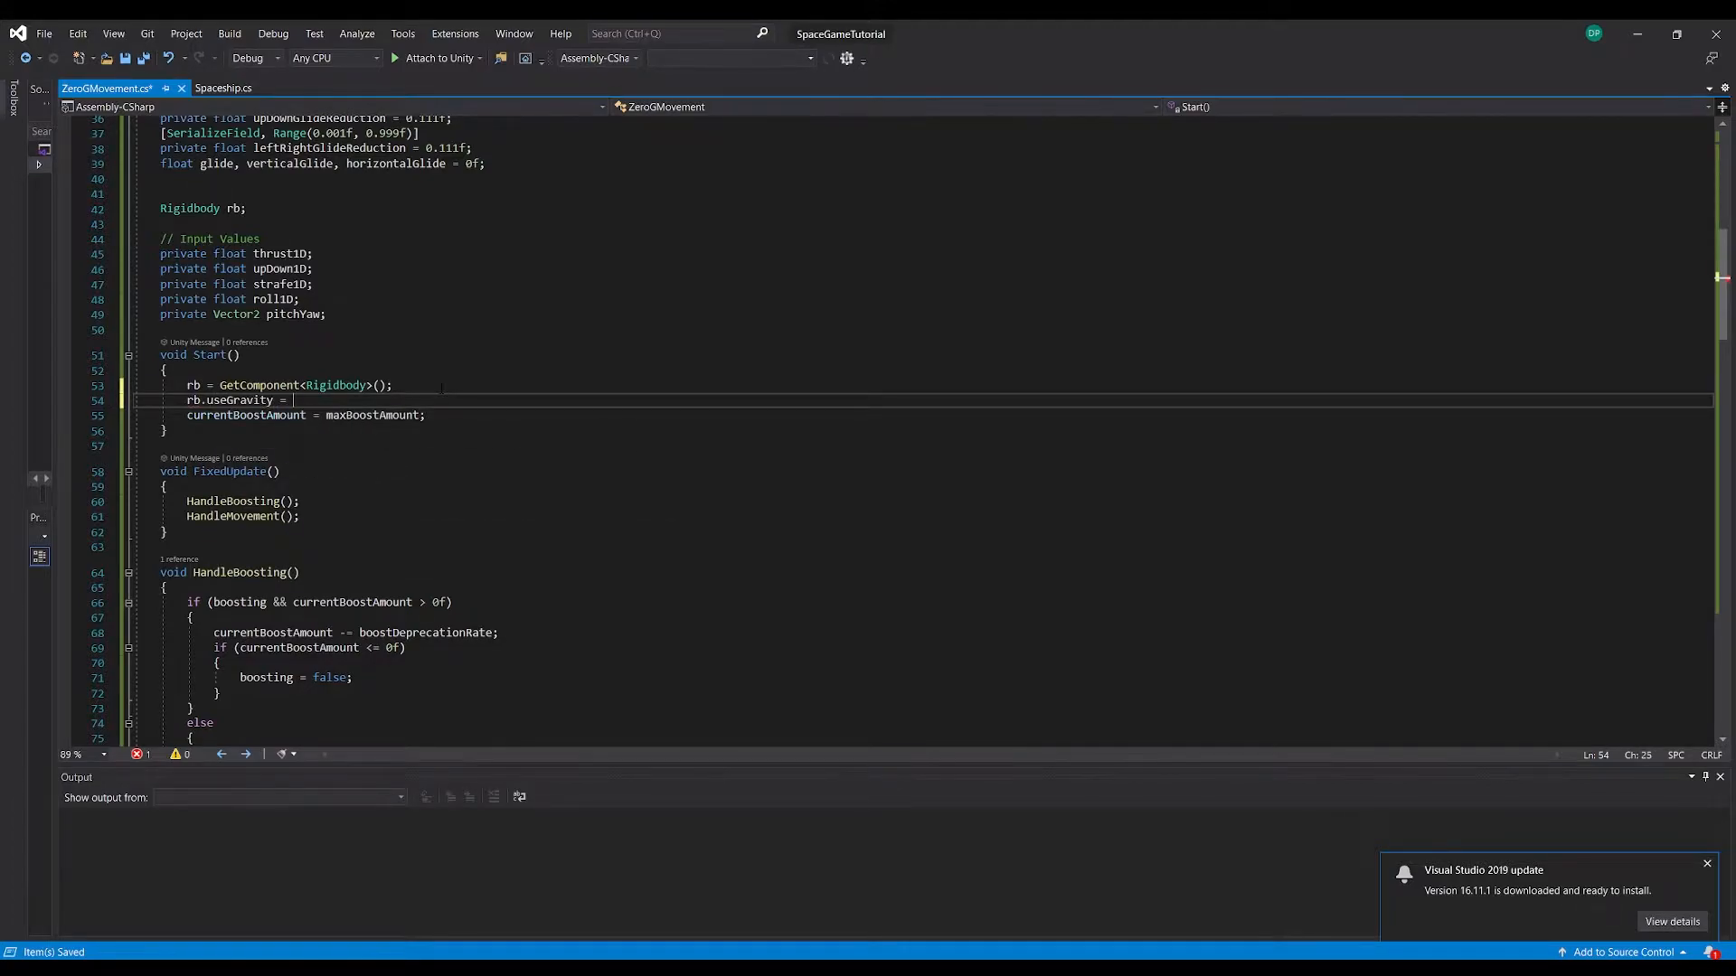
{"action": "type", "text": "false;"}
{"action": "key", "text": "ctrl+s"}
Switch to Unity and configure ZeroGPlayer's Rigidbody with gravity off, mass 5, drag 0.5 and angular drag 2
{"action": "key", "text": "alt+Tab"}
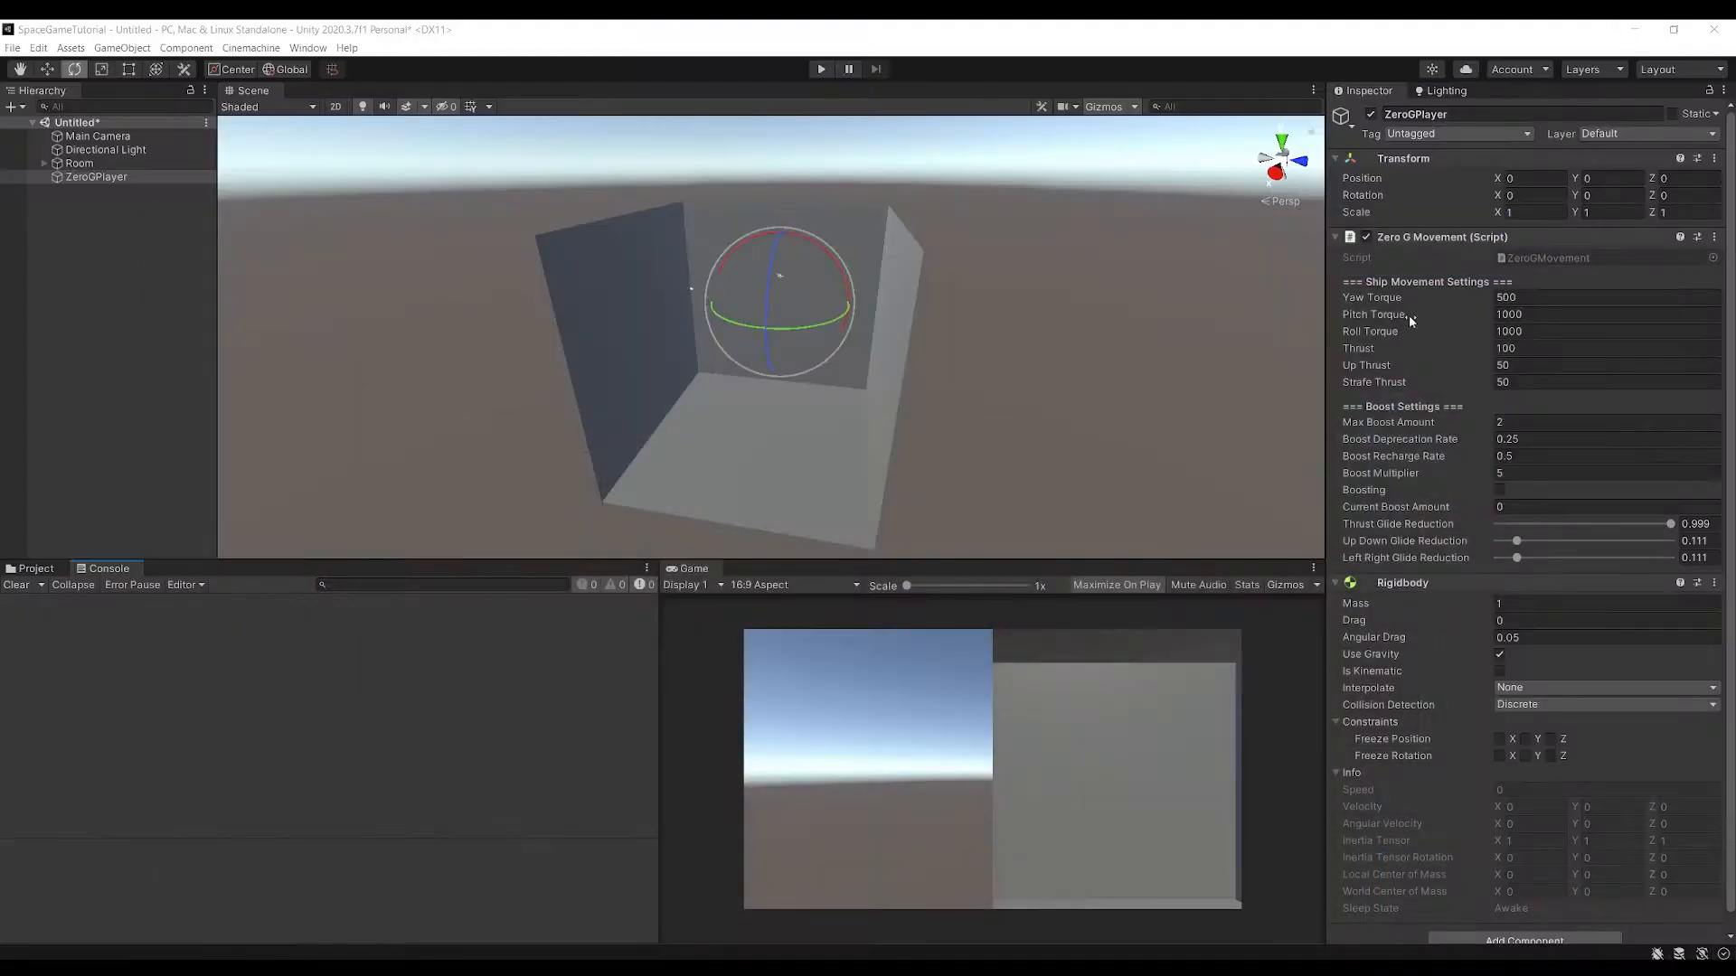
{"action": "left_click", "coordinate": [1500, 656]}
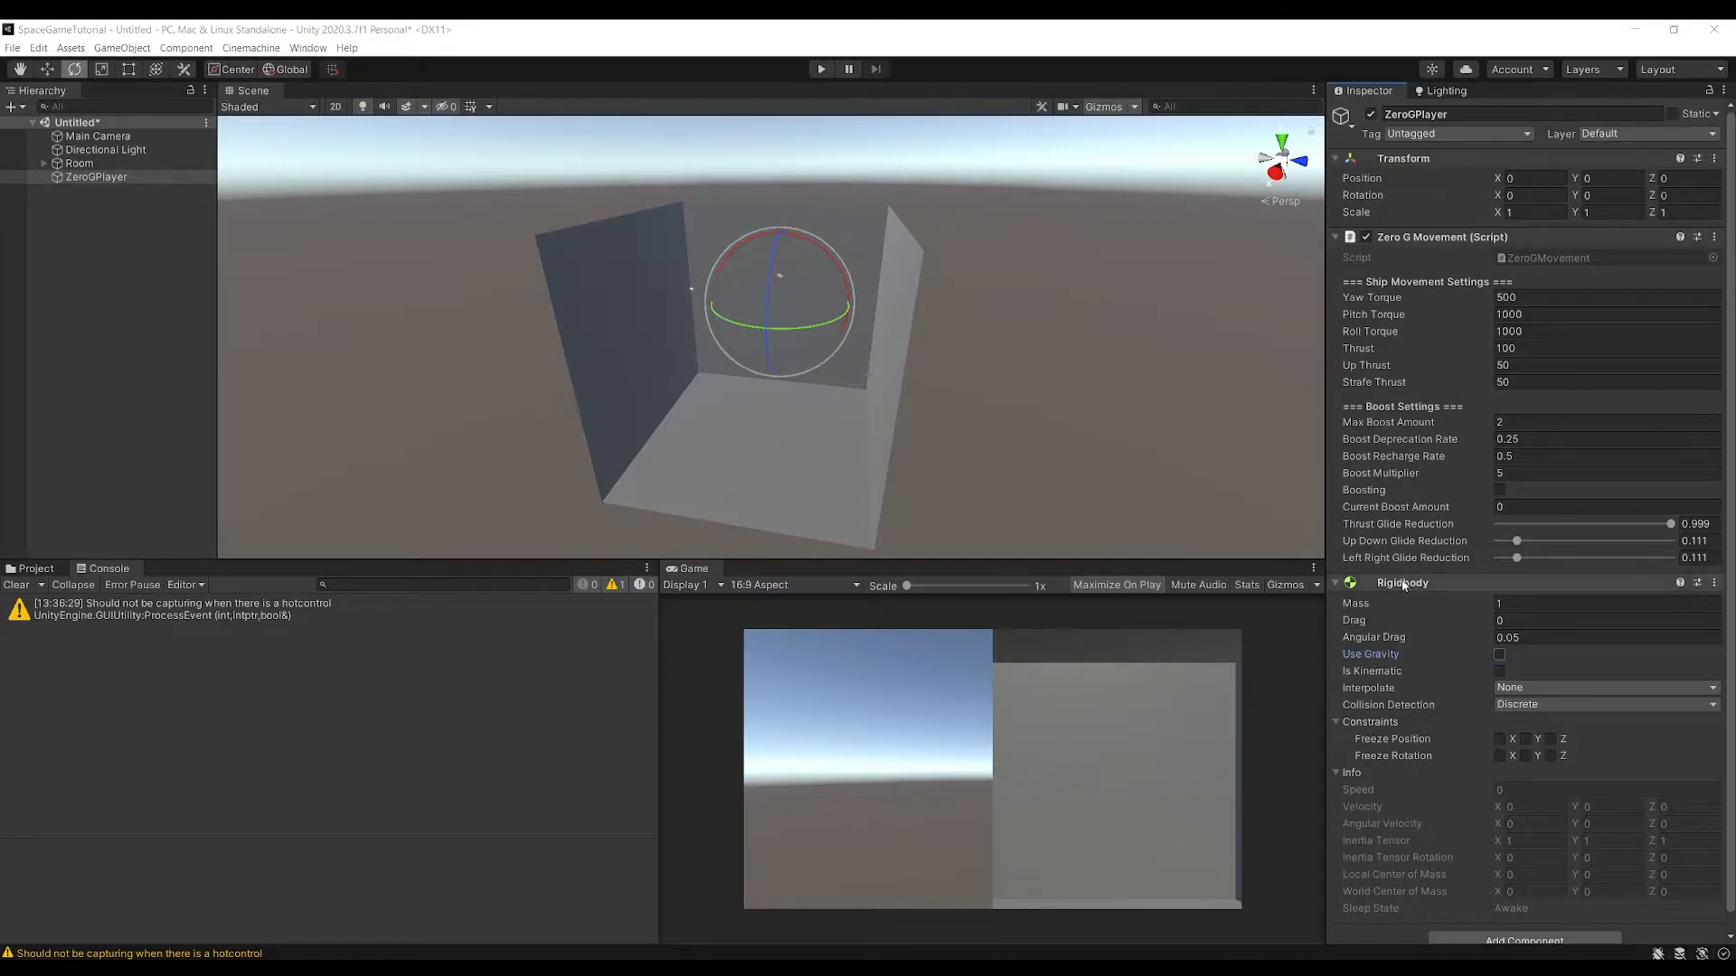
{"action": "left_click", "coordinate": [1514, 603]}
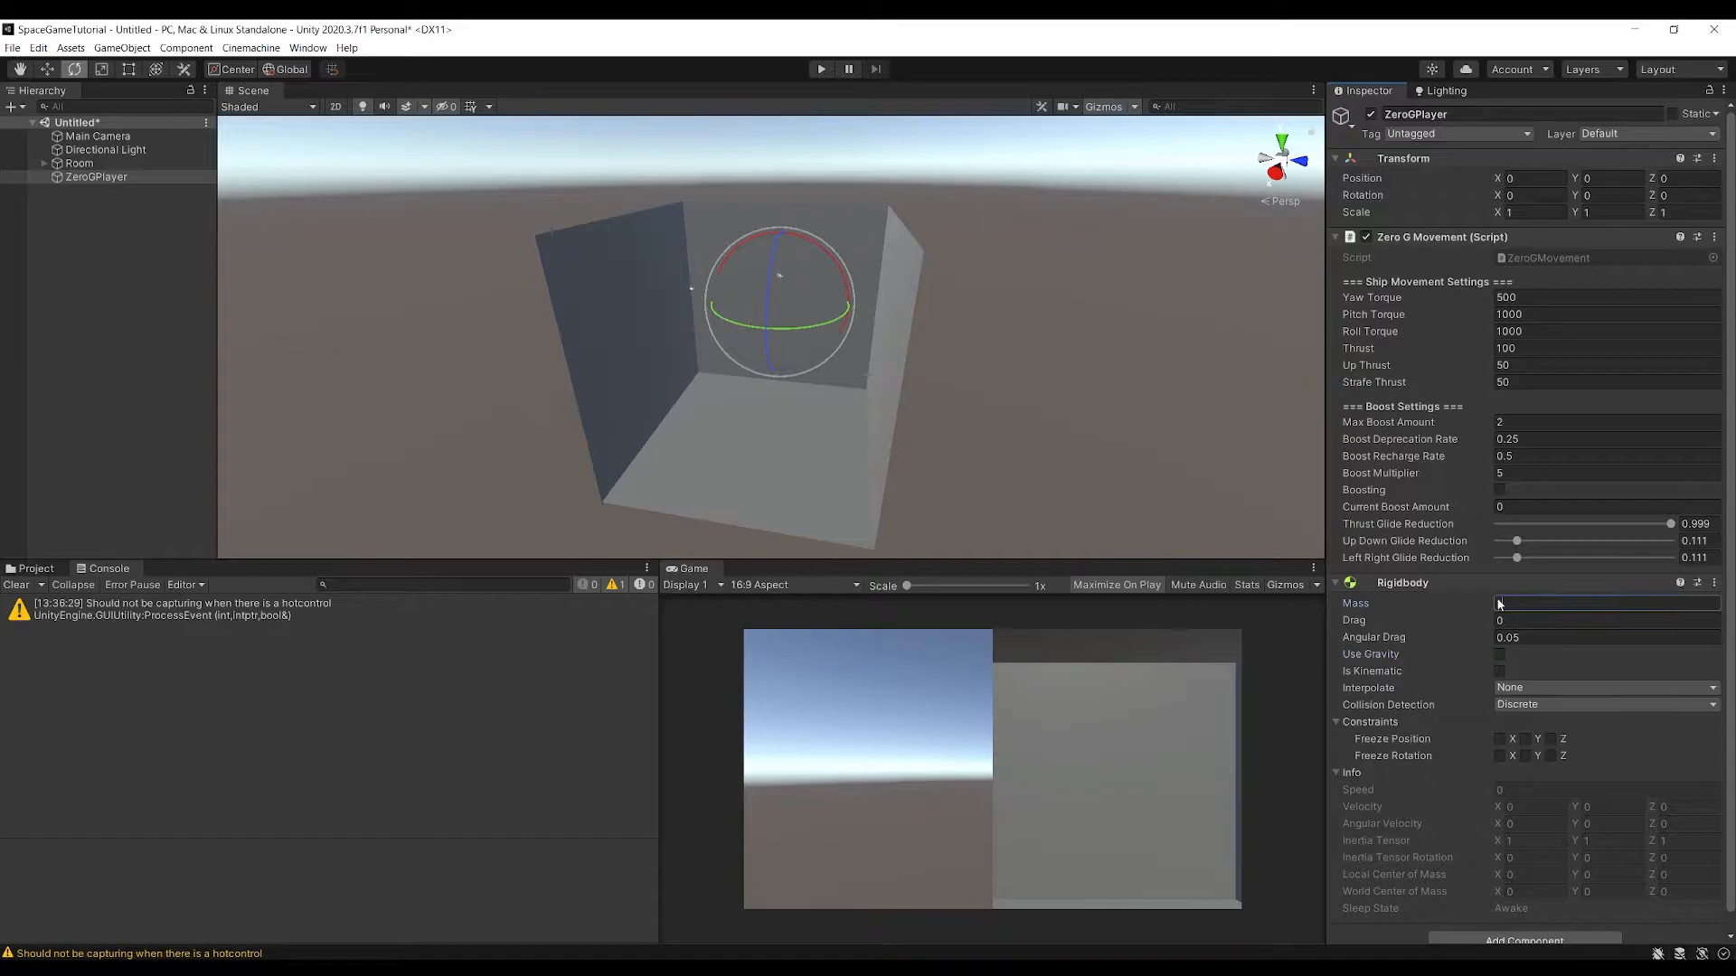
{"action": "type", "text": "5"}
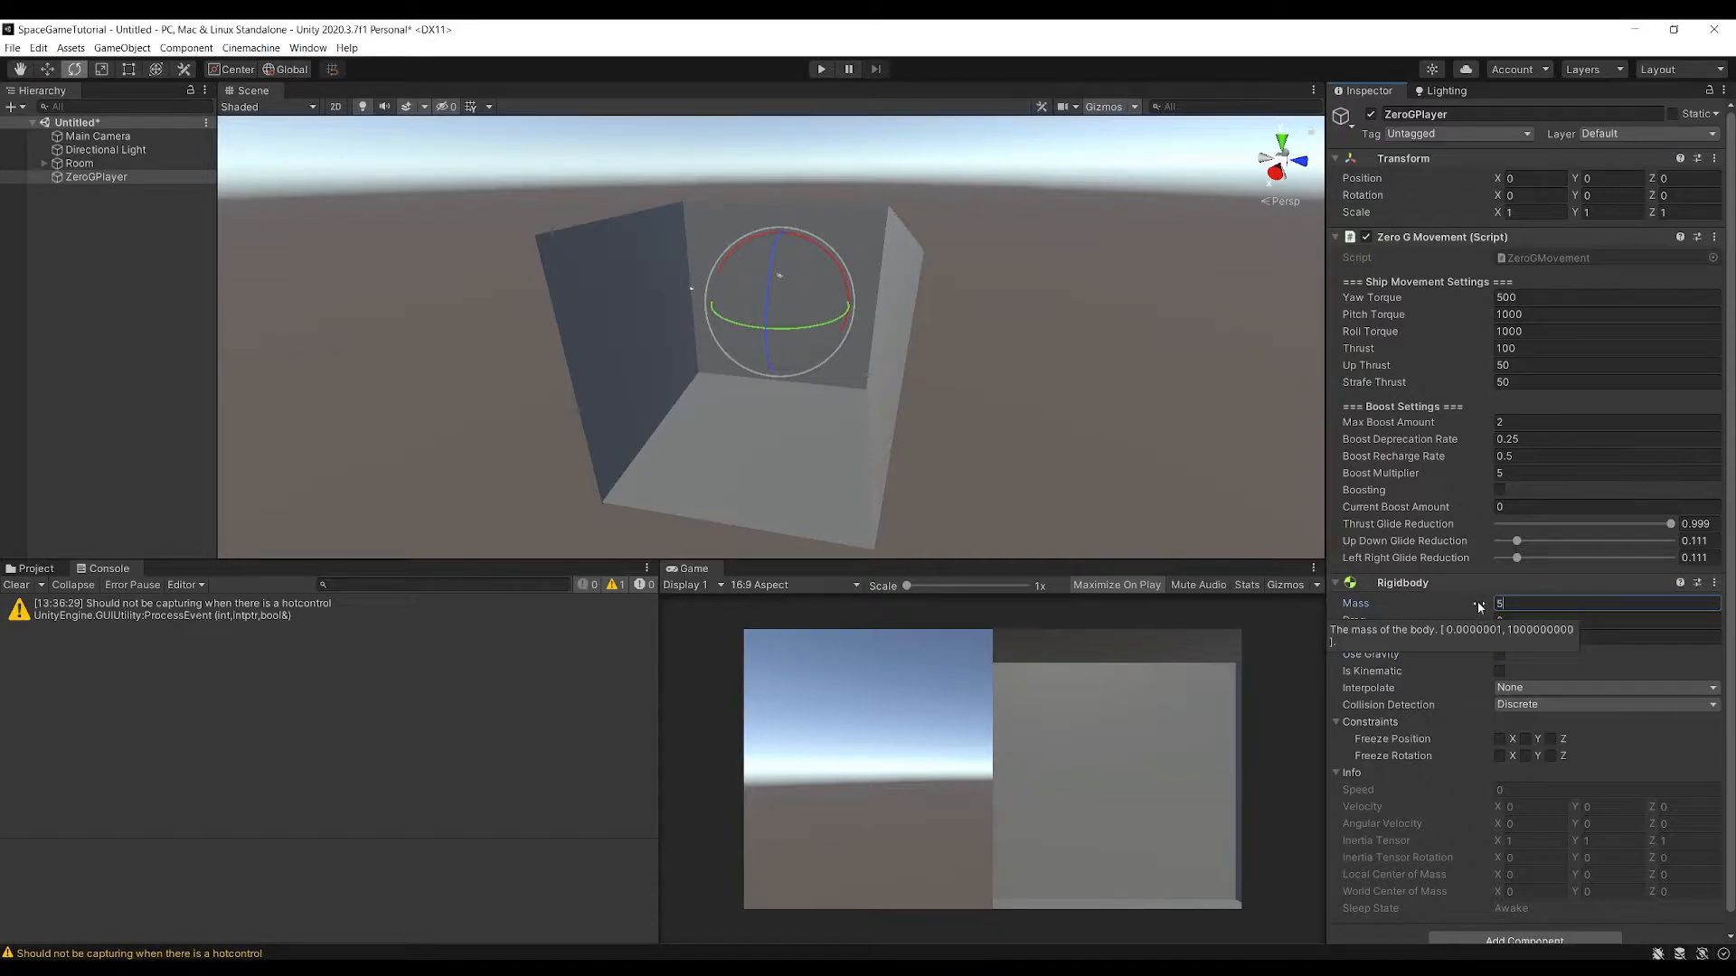
{"action": "scroll", "coordinate": [1424, 624], "scroll_direction": "down", "scroll_amount": 1}
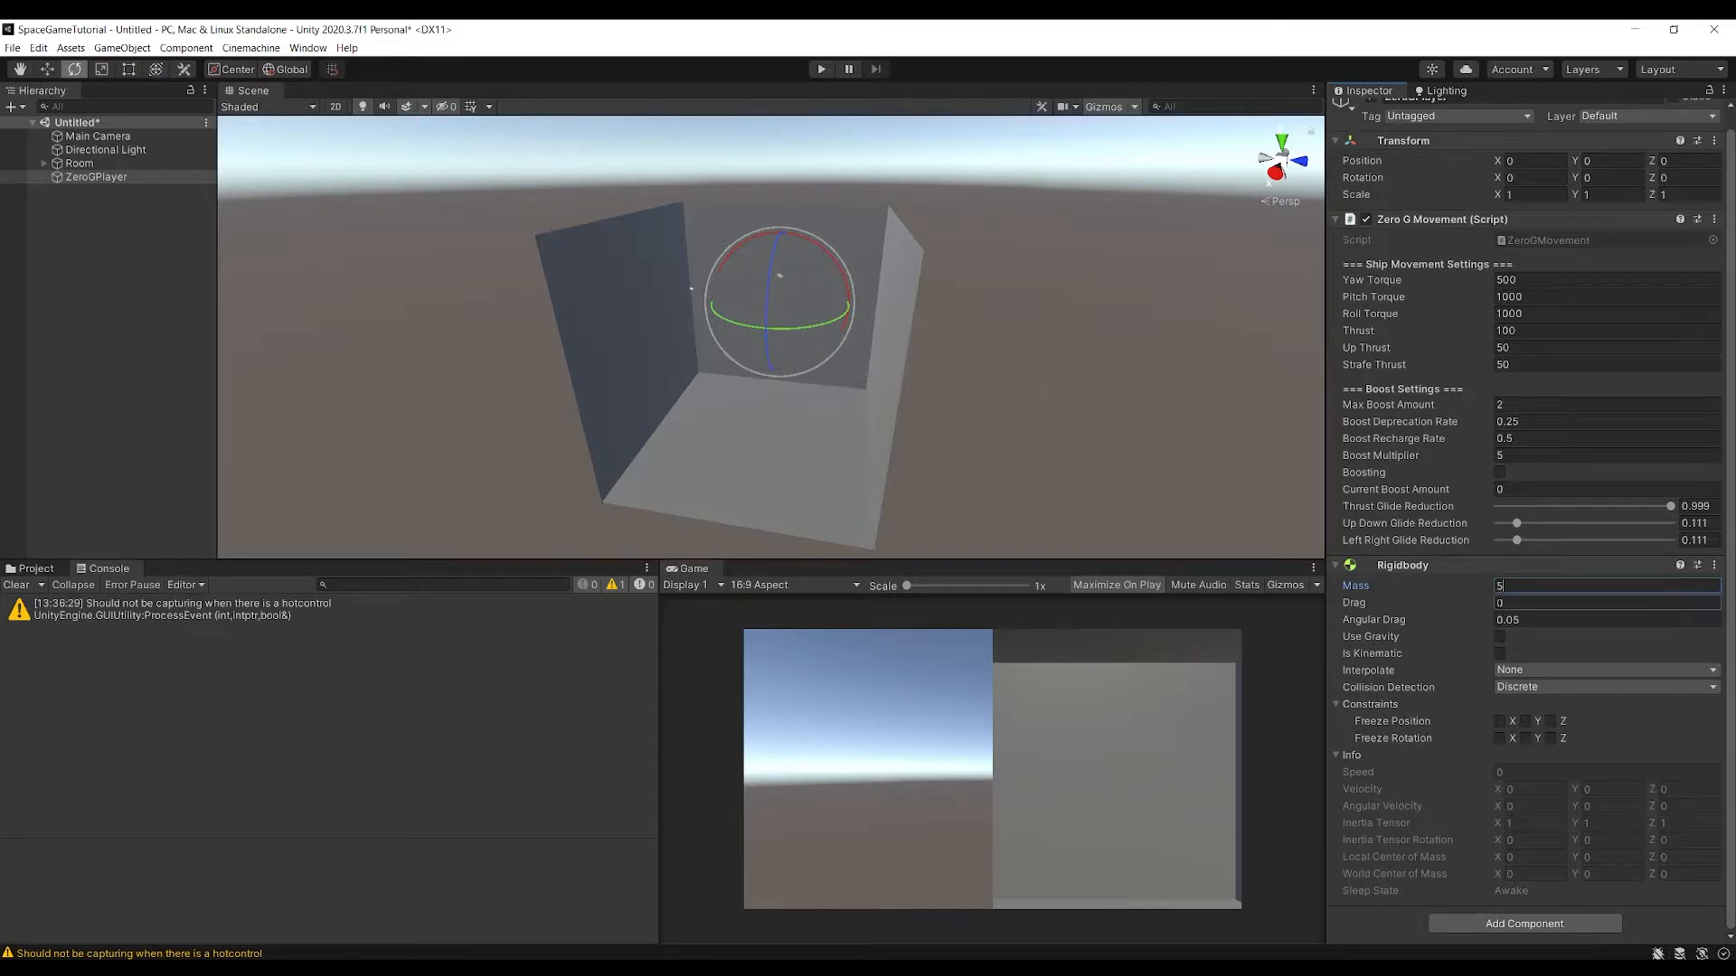
{"action": "left_click", "coordinate": [1521, 603]}
{"action": "type", "text": "0."}
{"action": "key", "text": "Tab"}
{"action": "type", "text": "2"}
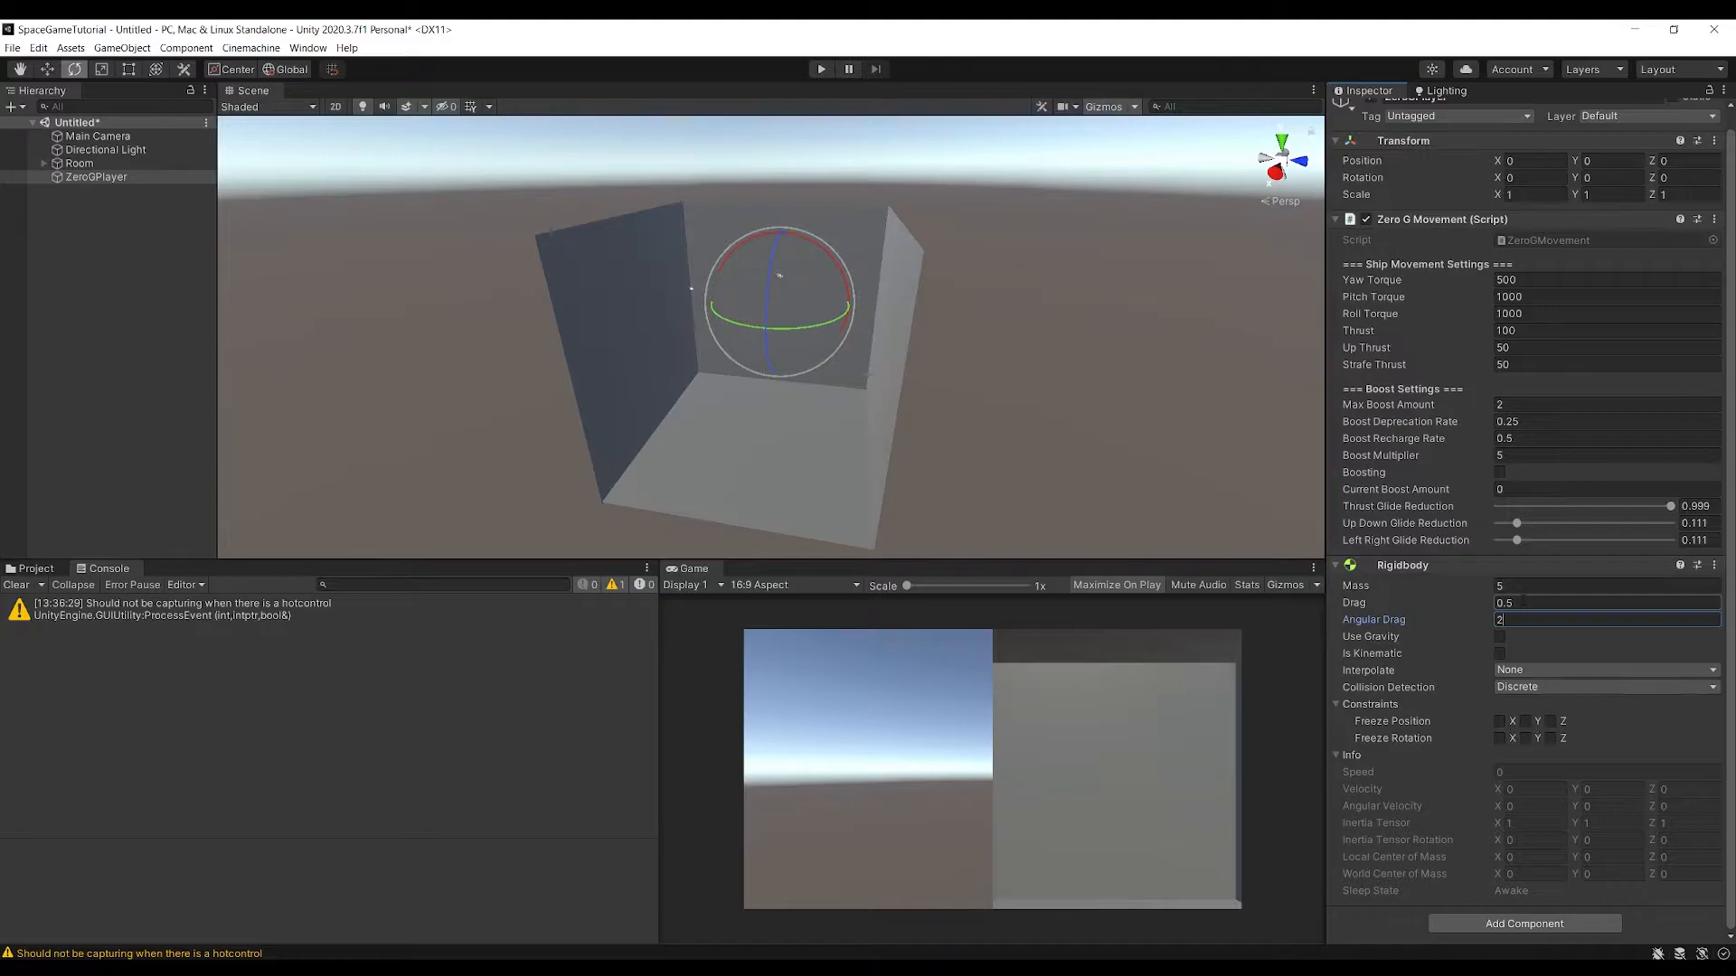
{"action": "left_click", "coordinate": [1338, 756]}
{"action": "left_click", "coordinate": [1168, 493]}
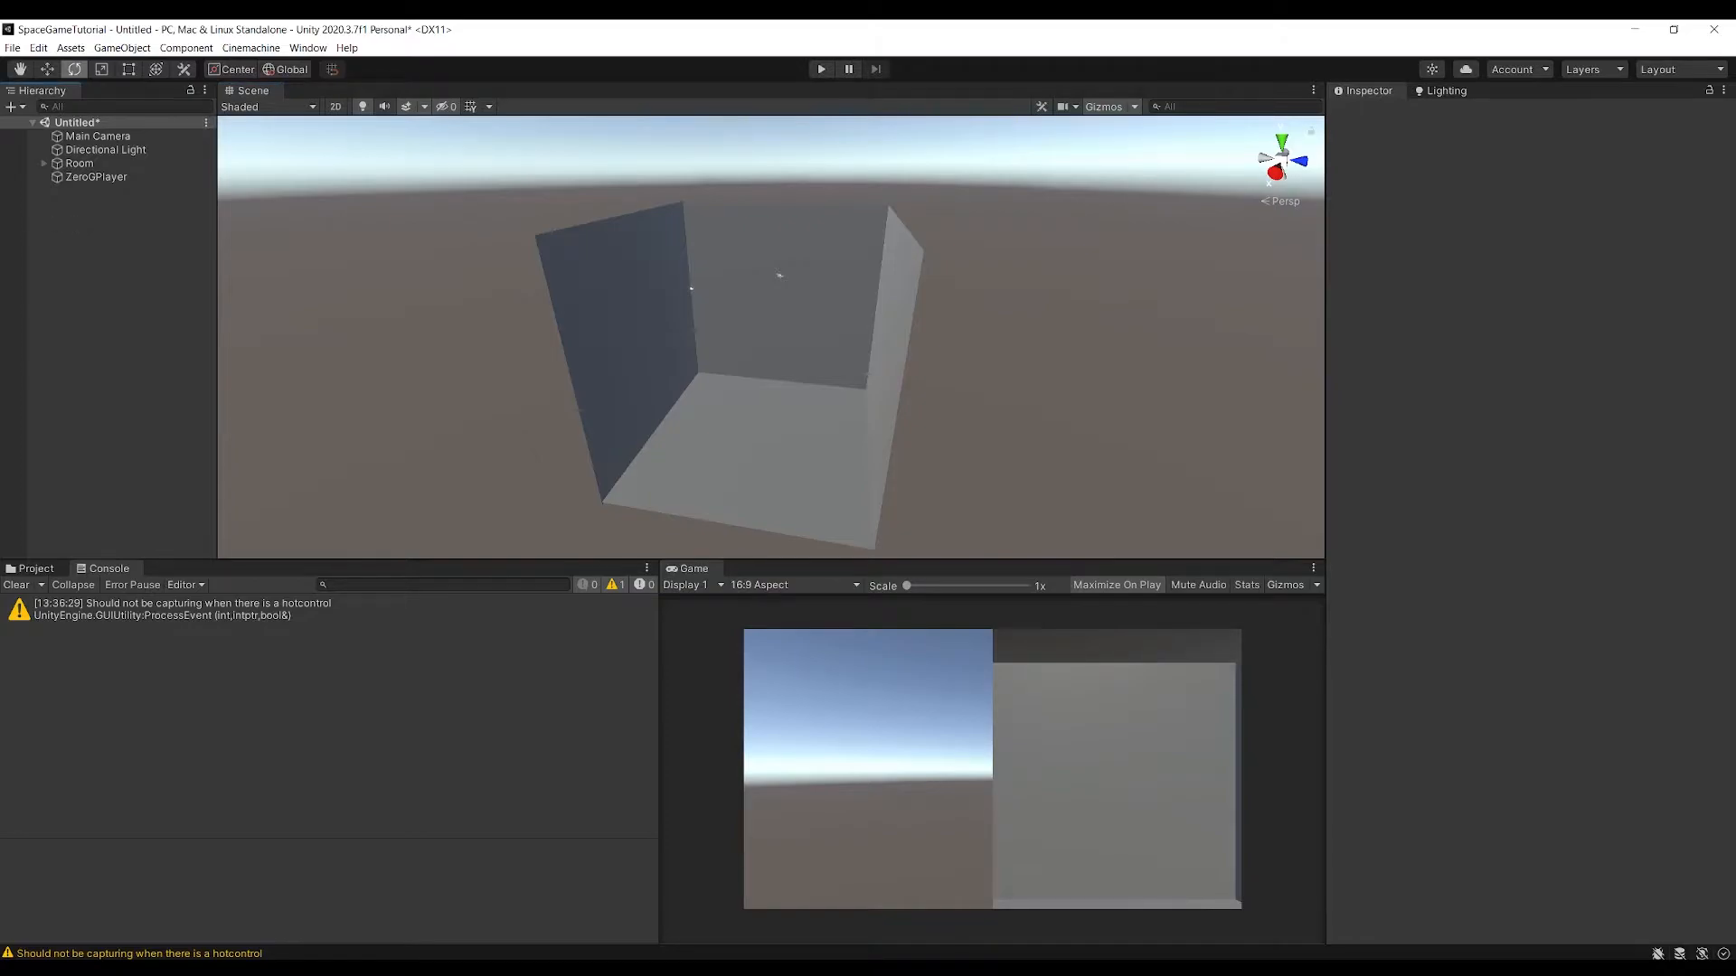
Add a Player Input component to the ZeroGPlayer object
{"action": "left_click", "coordinate": [96, 177]}
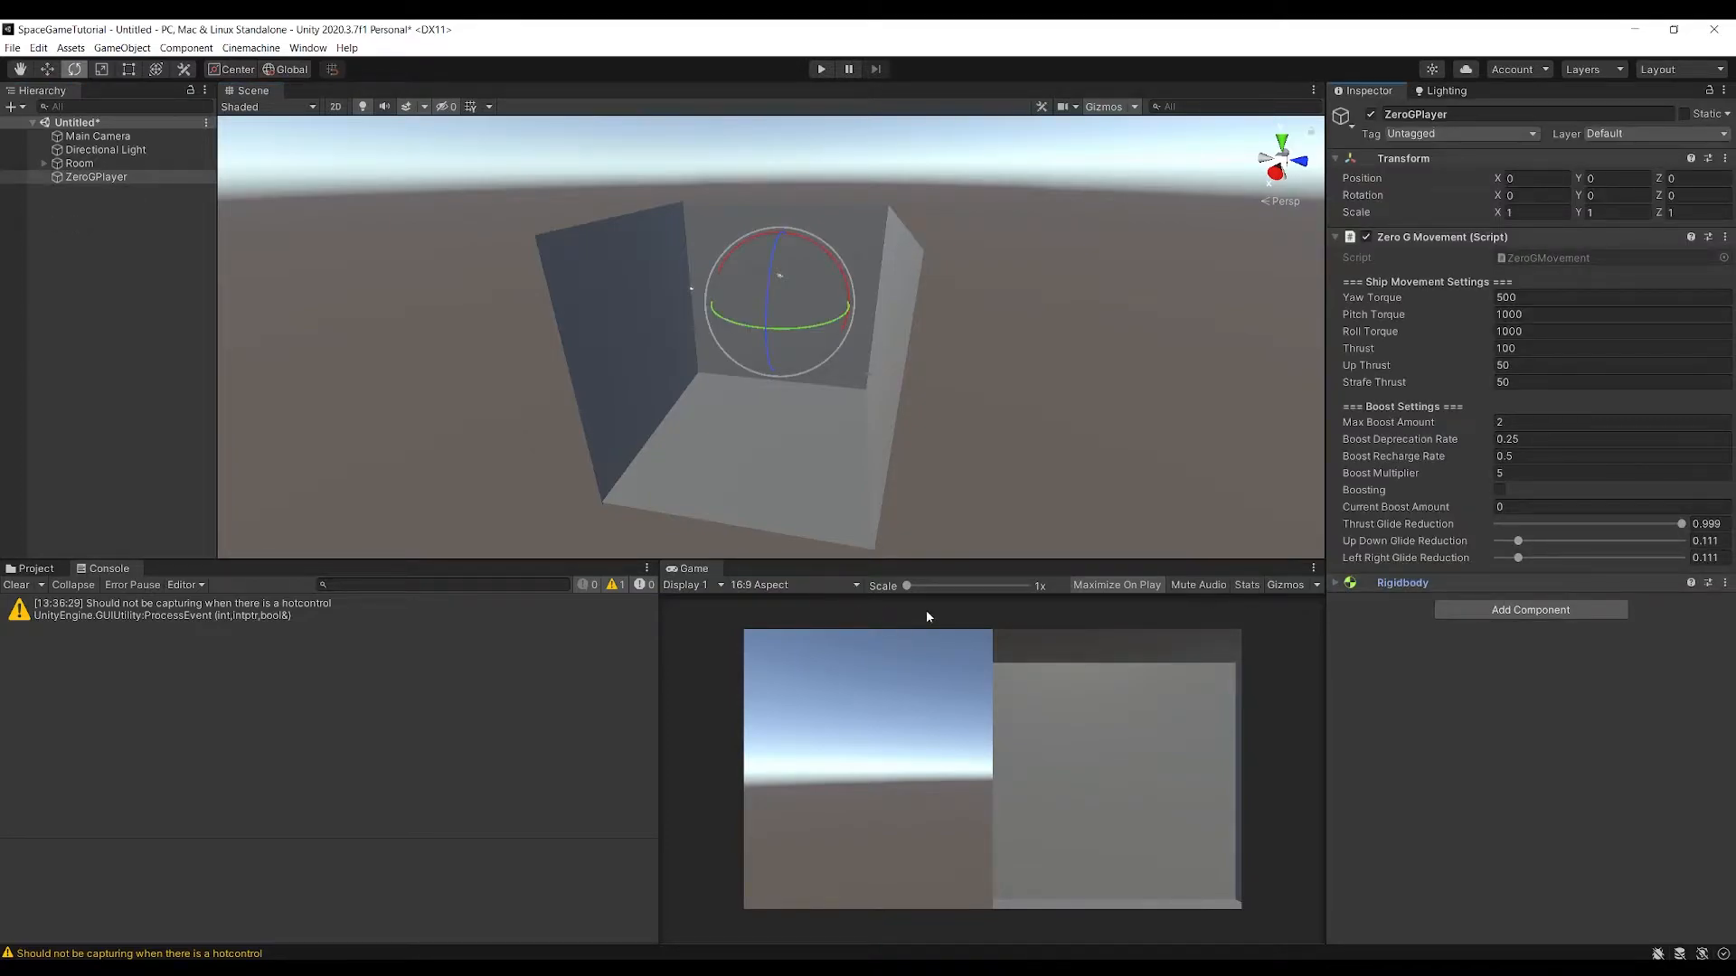
{"action": "left_click", "coordinate": [1525, 611]}
{"action": "type", "text": "playe"}
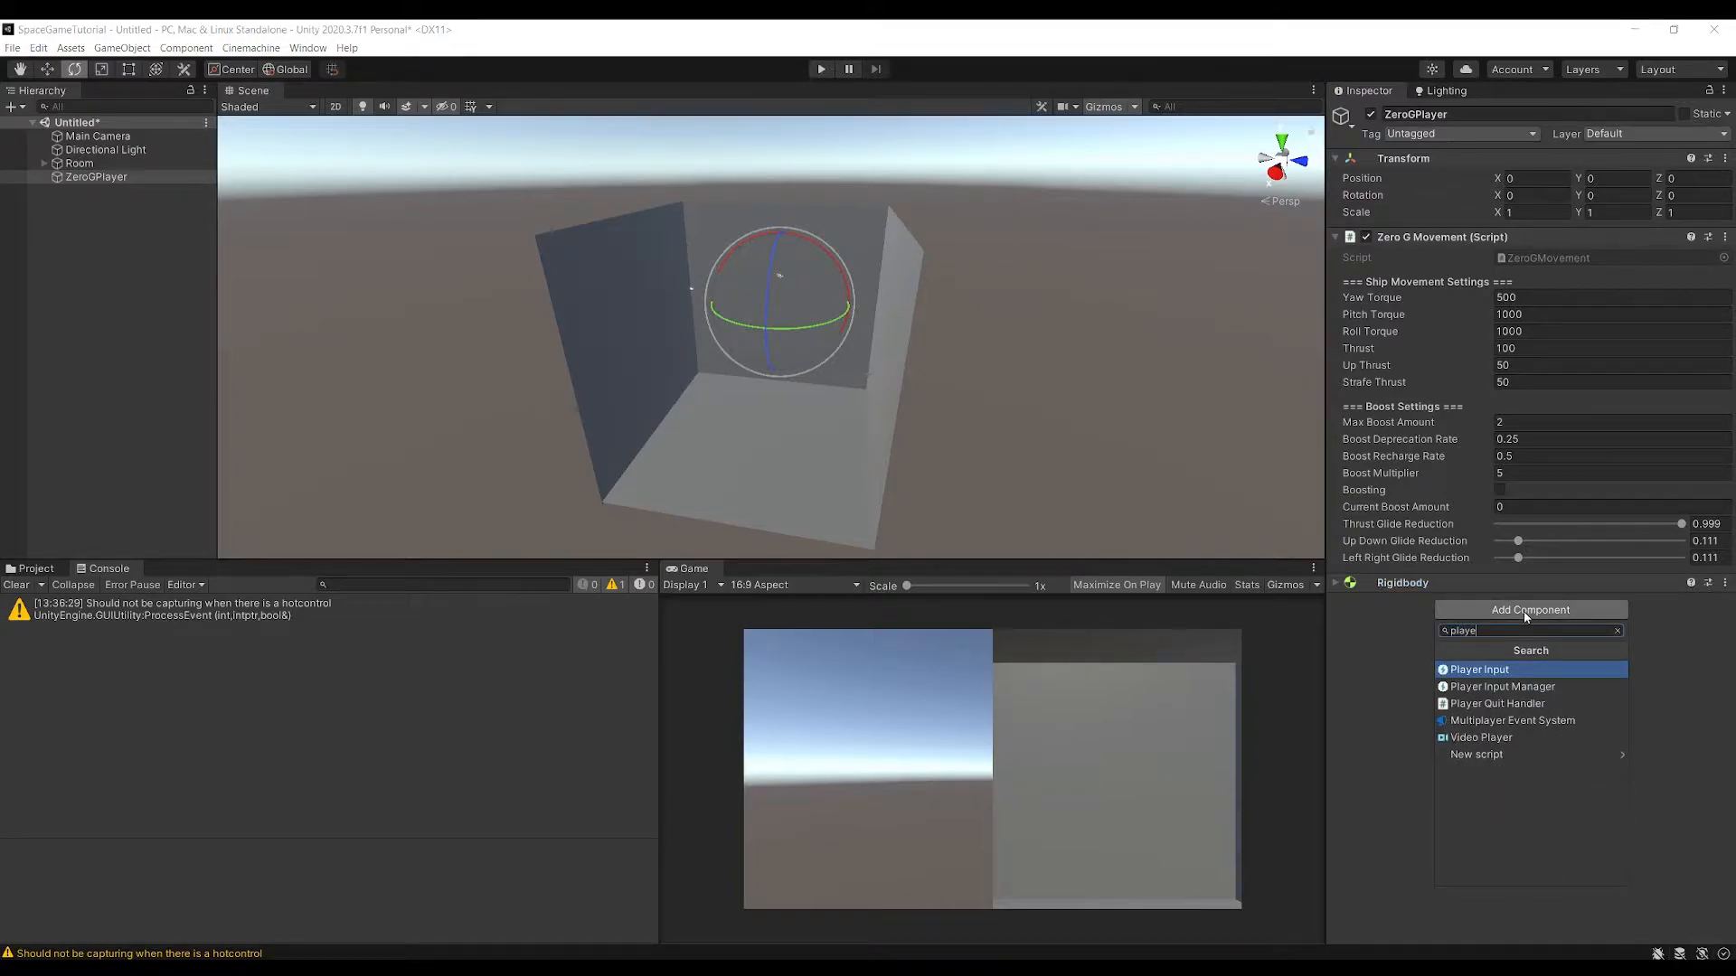
{"action": "key", "text": "Return"}
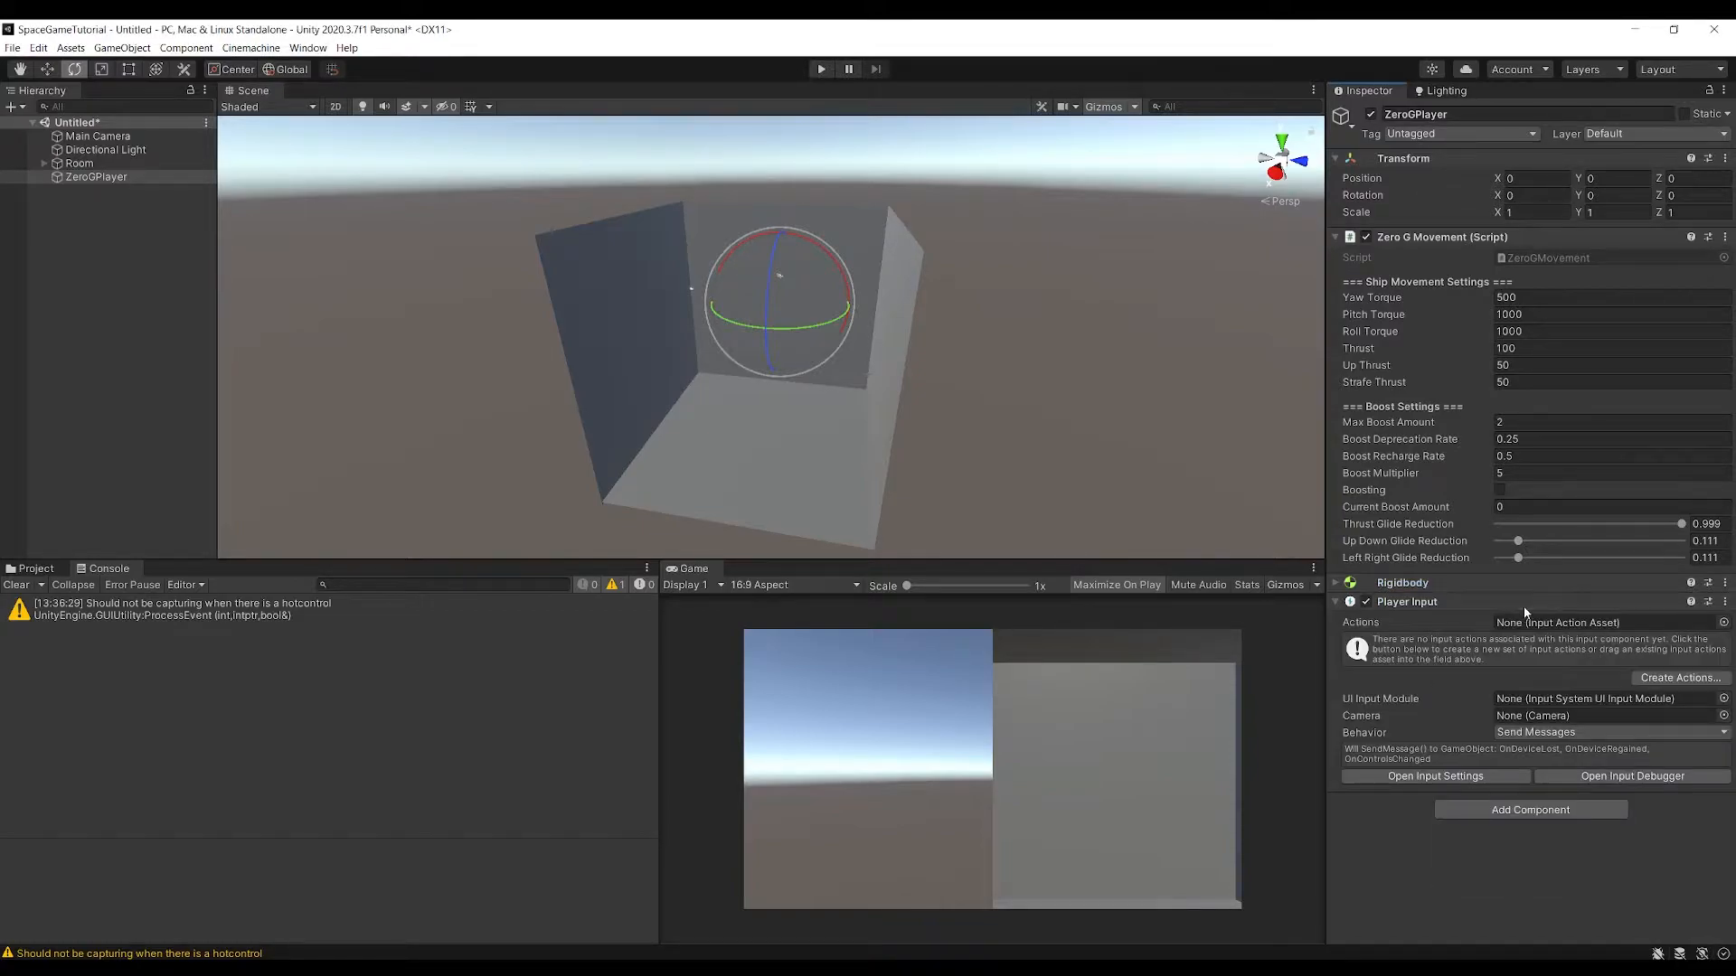
Assign PlayerControls as the Player Input actions, with Player Controls as the default map and Invoke Unity Events as the behavior
{"action": "left_click", "coordinate": [1723, 622]}
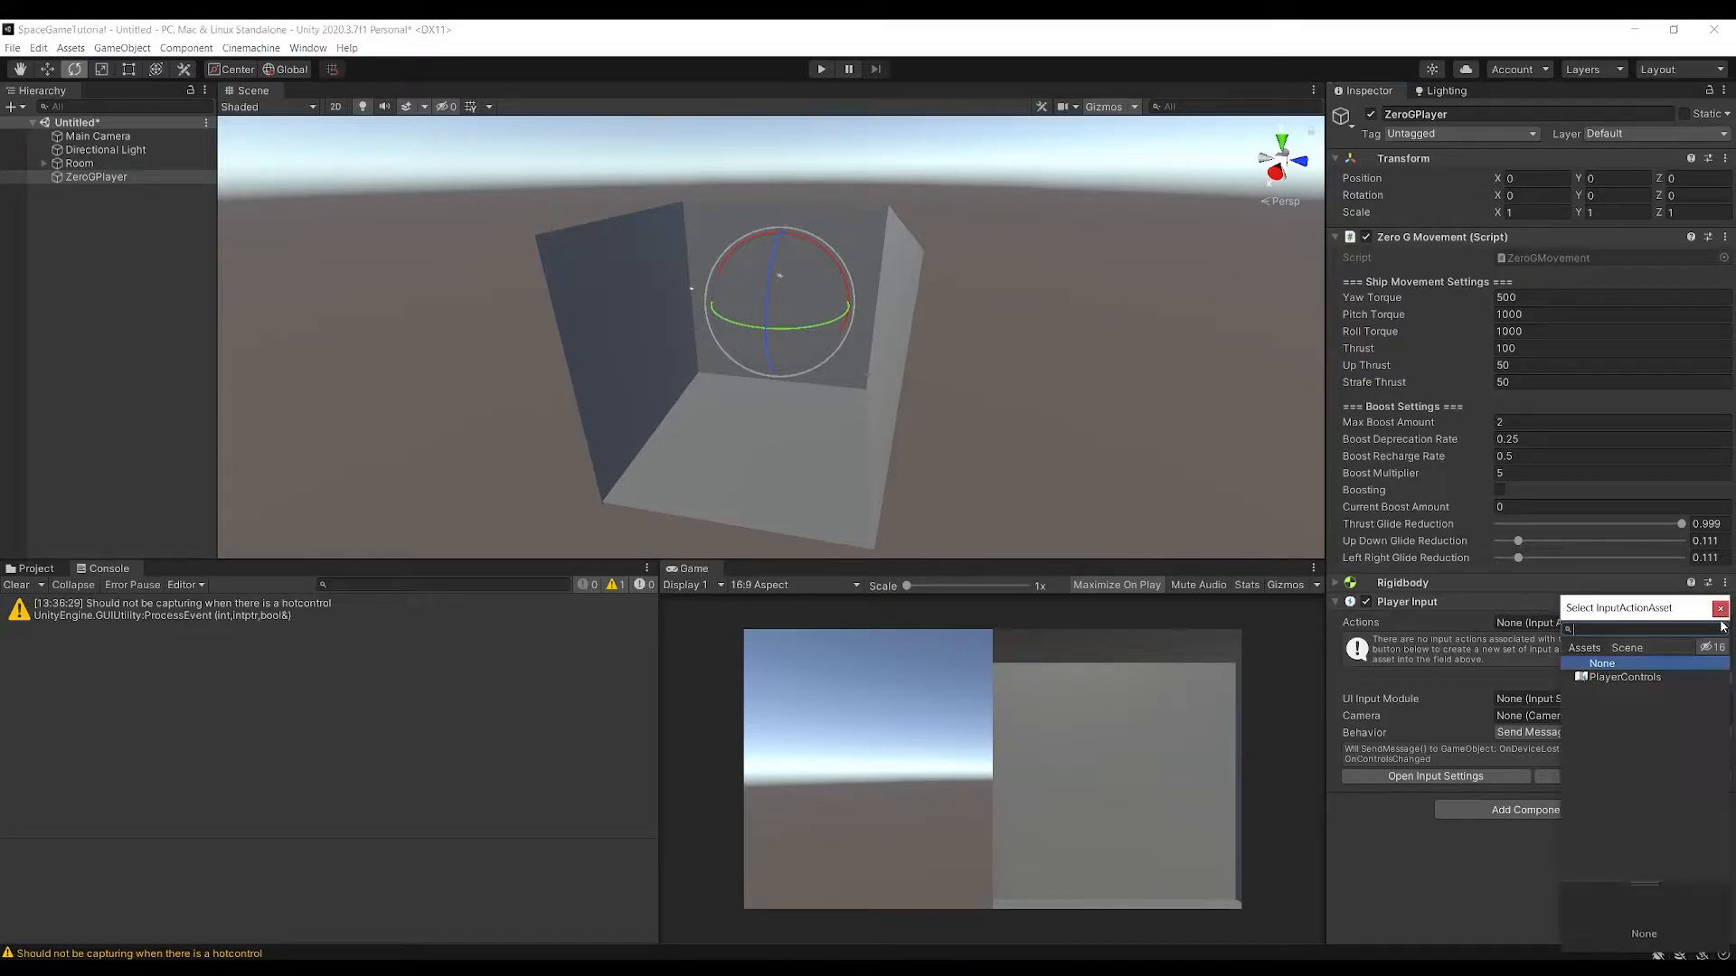
{"action": "double_click", "coordinate": [1649, 677]}
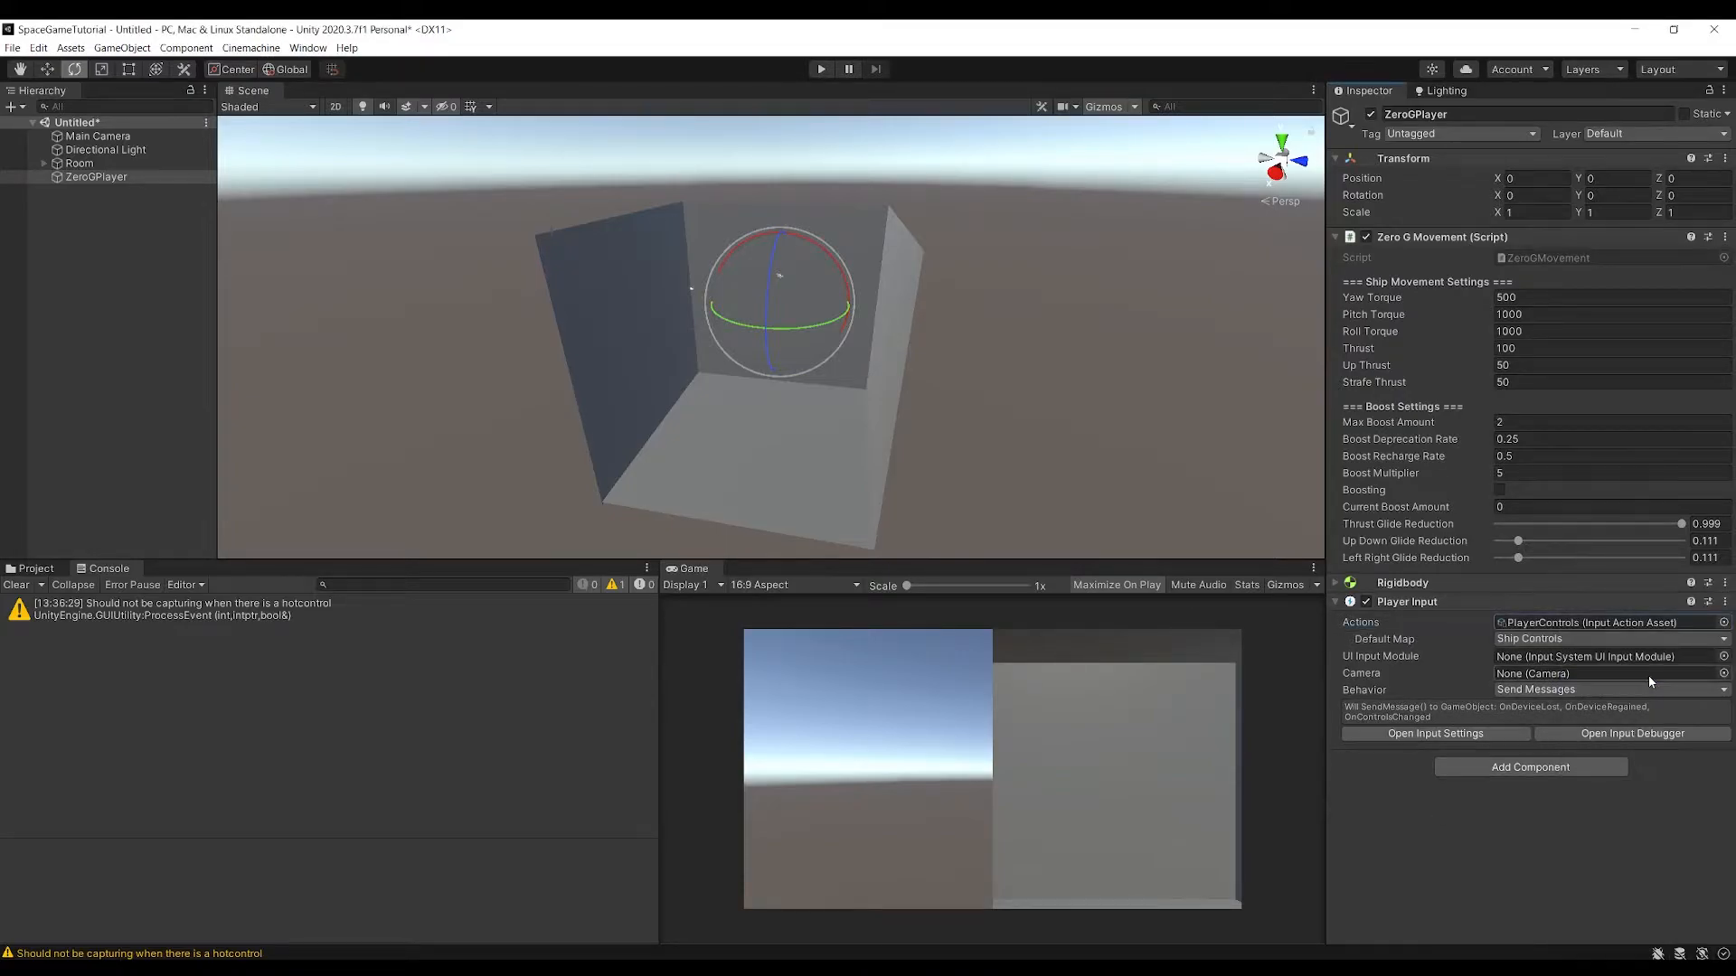
{"action": "left_click", "coordinate": [1555, 642]}
{"action": "left_click", "coordinate": [1559, 690]}
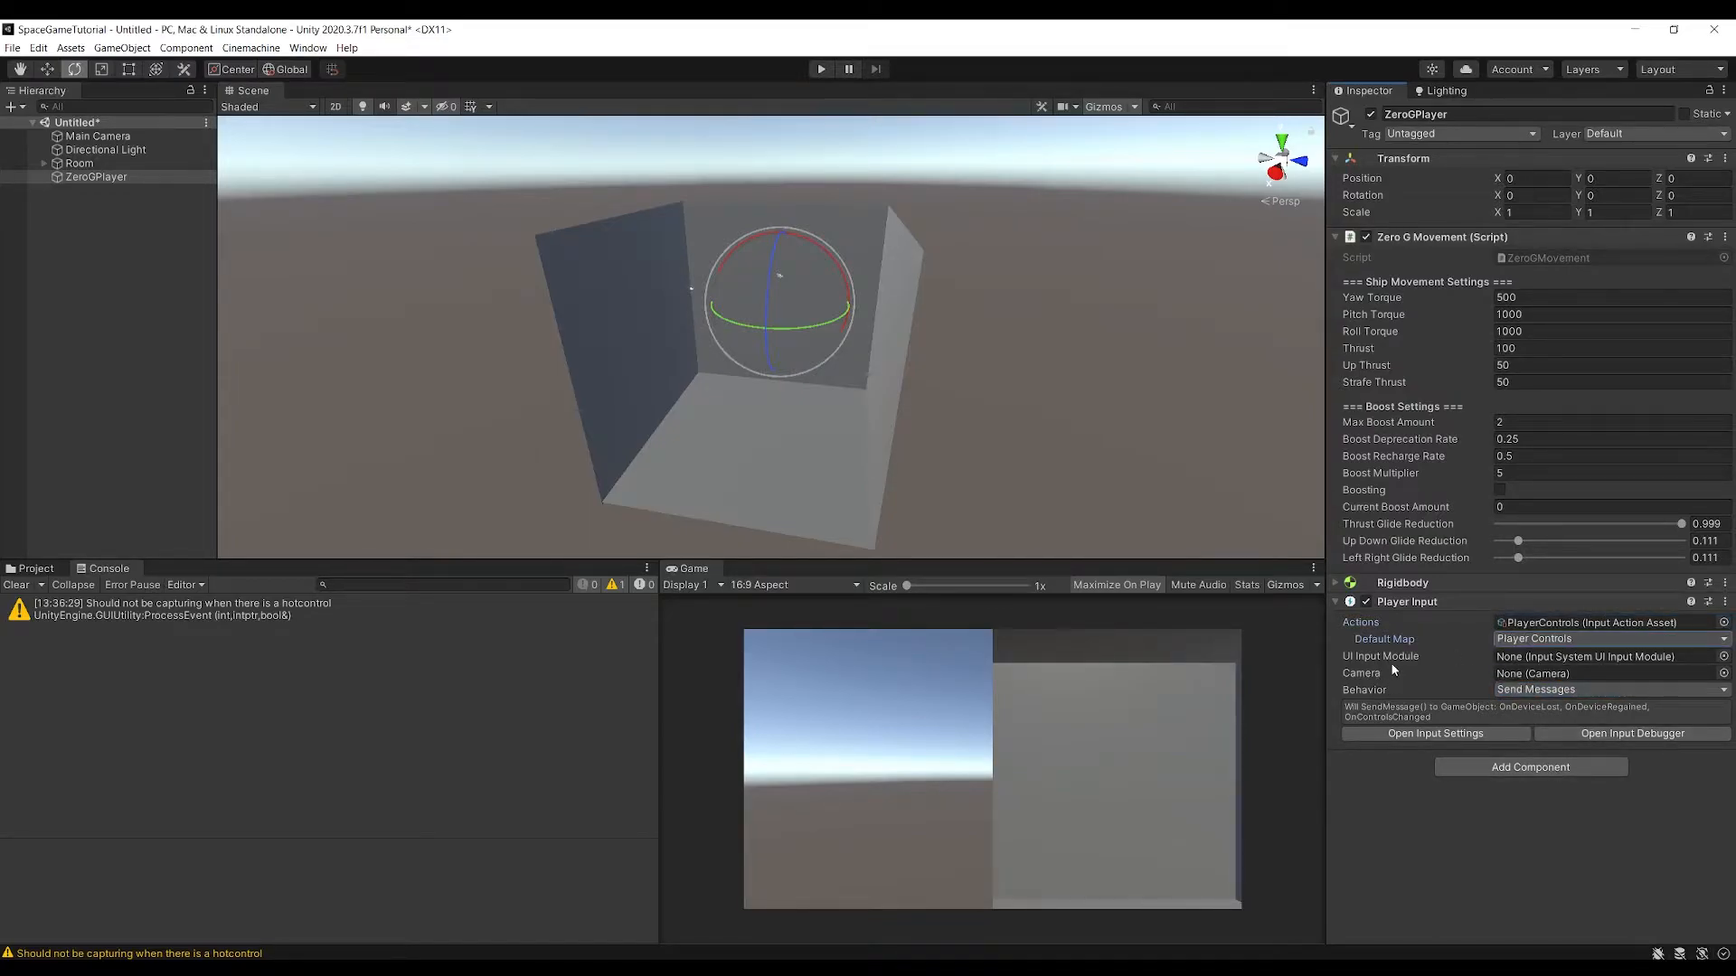
{"action": "left_click", "coordinate": [1516, 690]}
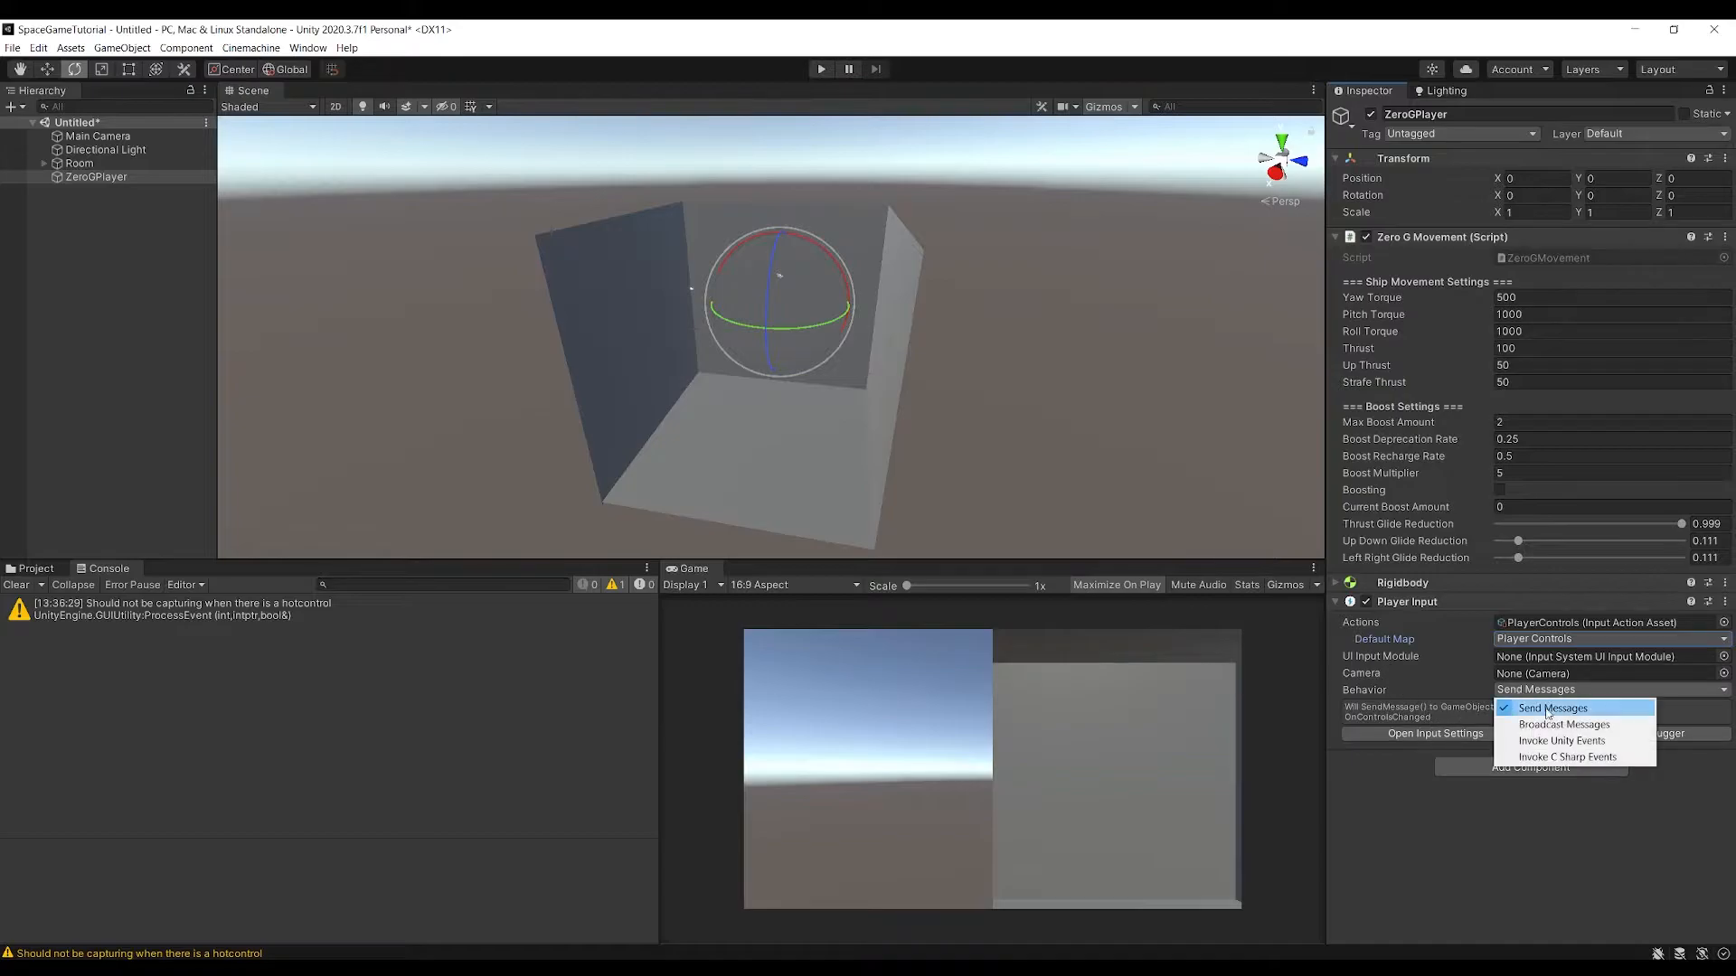
{"action": "left_click", "coordinate": [1554, 741]}
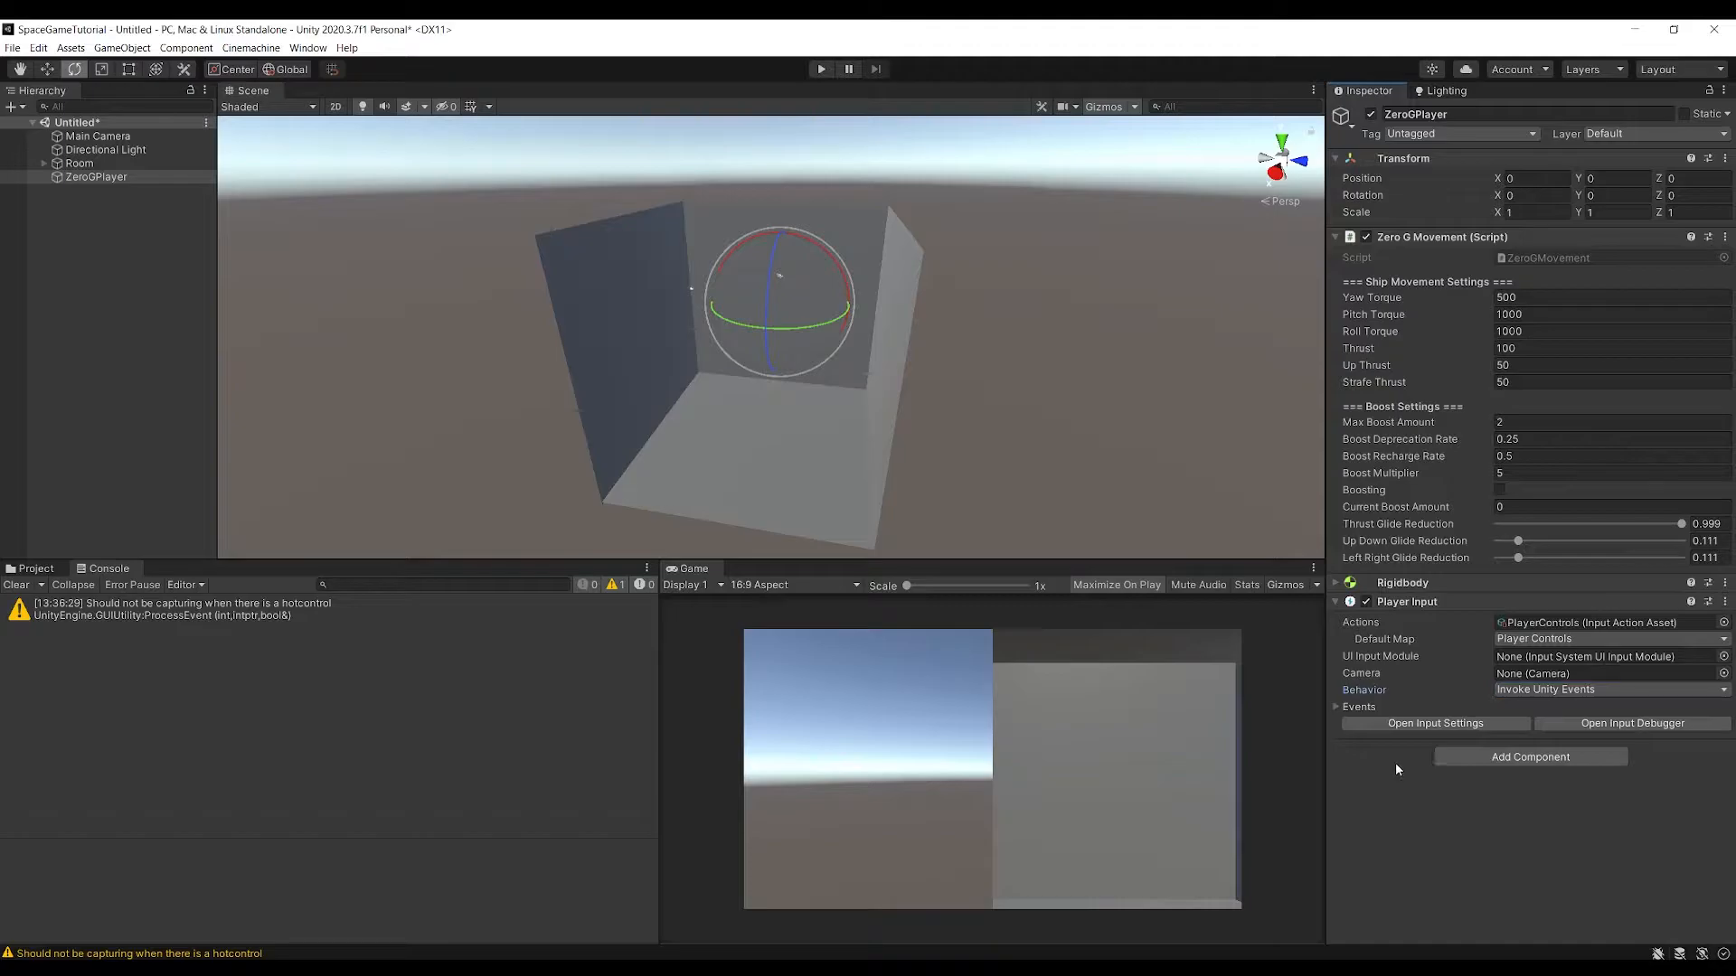
Add an empty listener to each Player Controls event: Thrust, Strafe, UpDown, Roll, LookMovement and Boost
{"action": "left_click", "coordinate": [1336, 707]}
{"action": "scroll", "coordinate": [1336, 704], "scroll_direction": "down", "scroll_amount": 3}
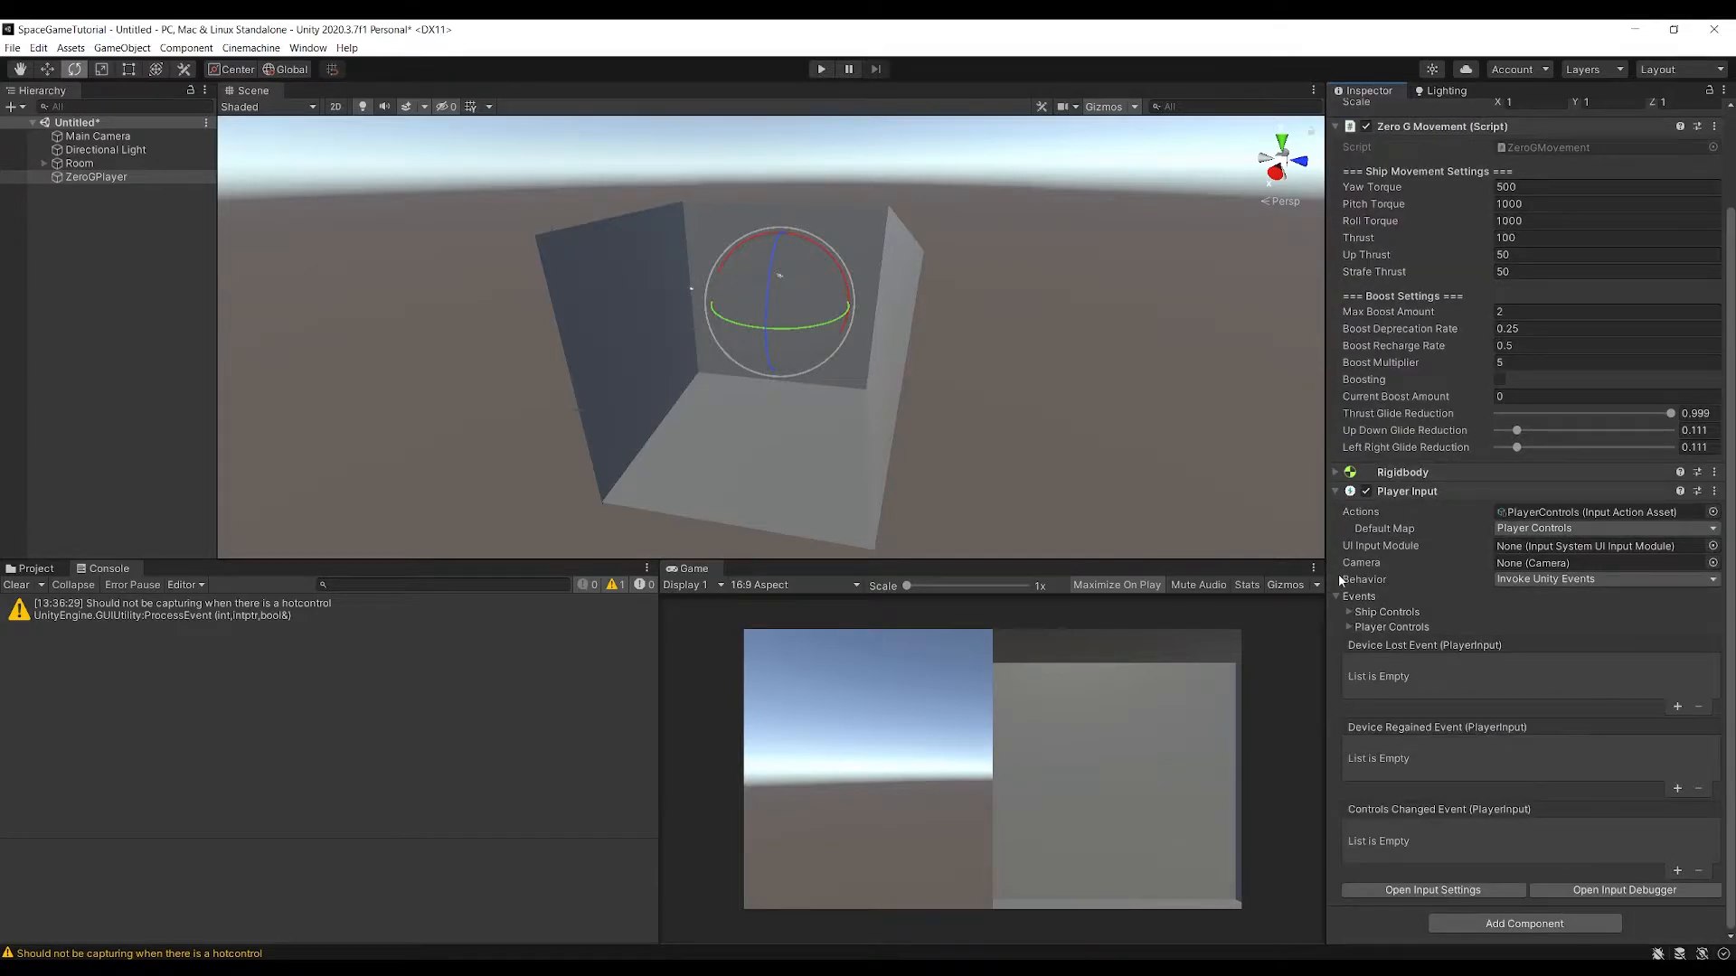
{"action": "left_click", "coordinate": [1348, 626]}
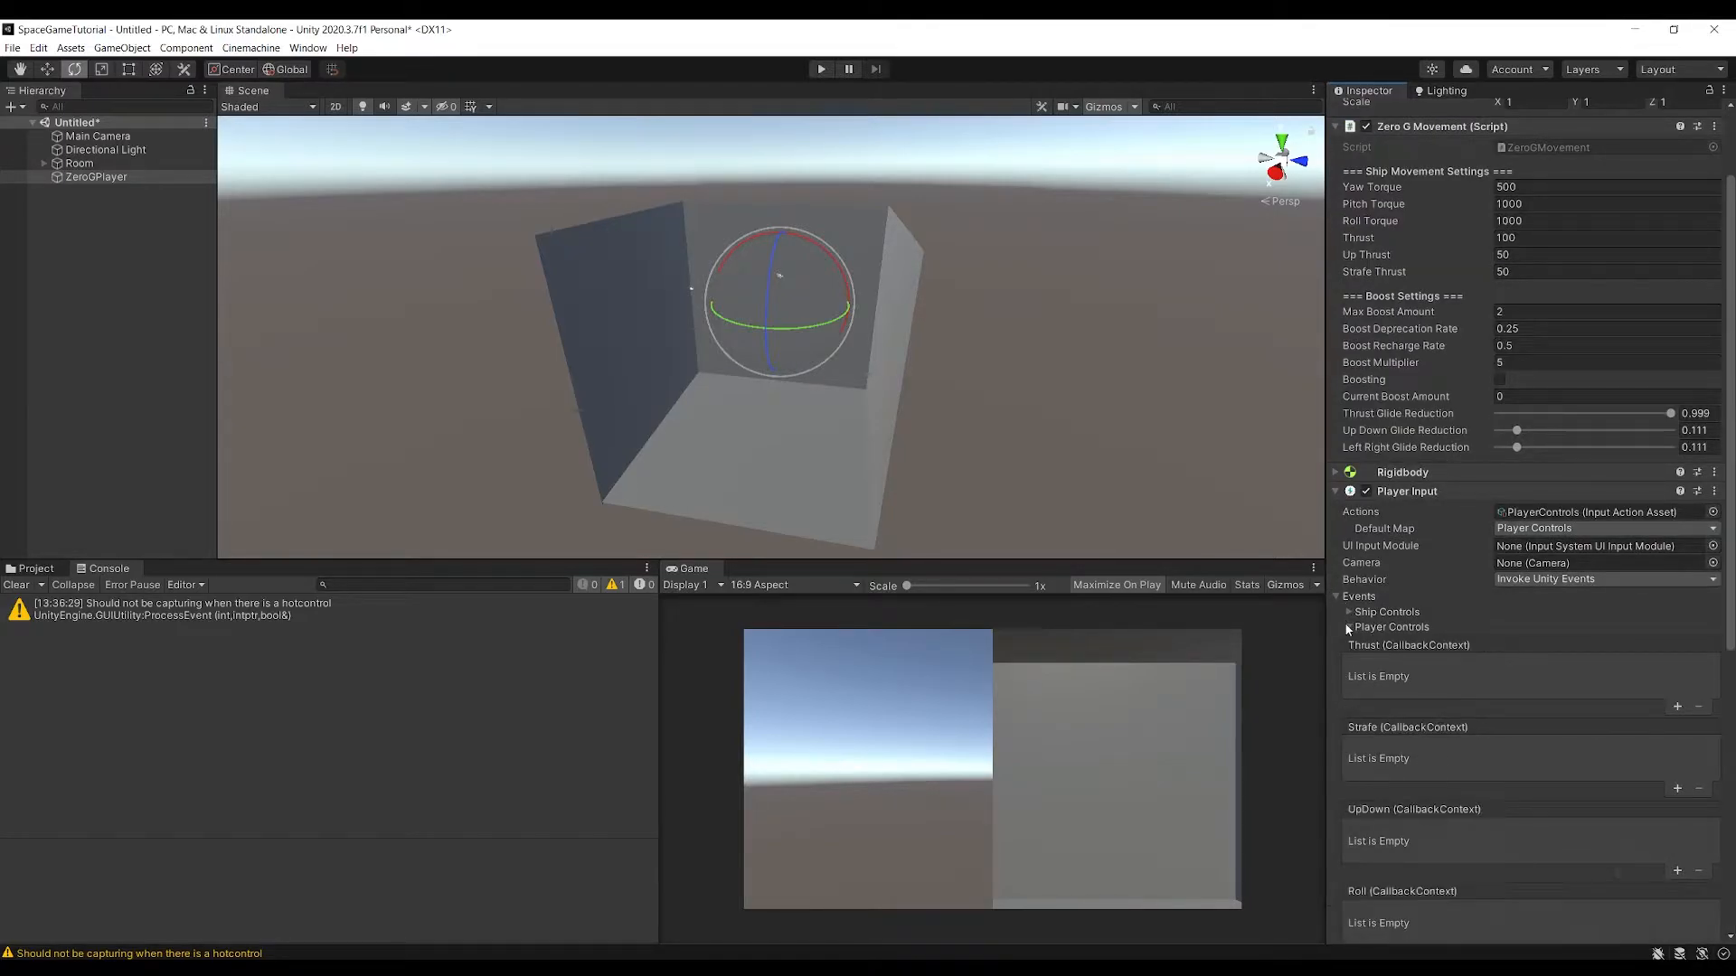
{"action": "scroll", "coordinate": [1629, 547], "scroll_direction": "down", "scroll_amount": 8}
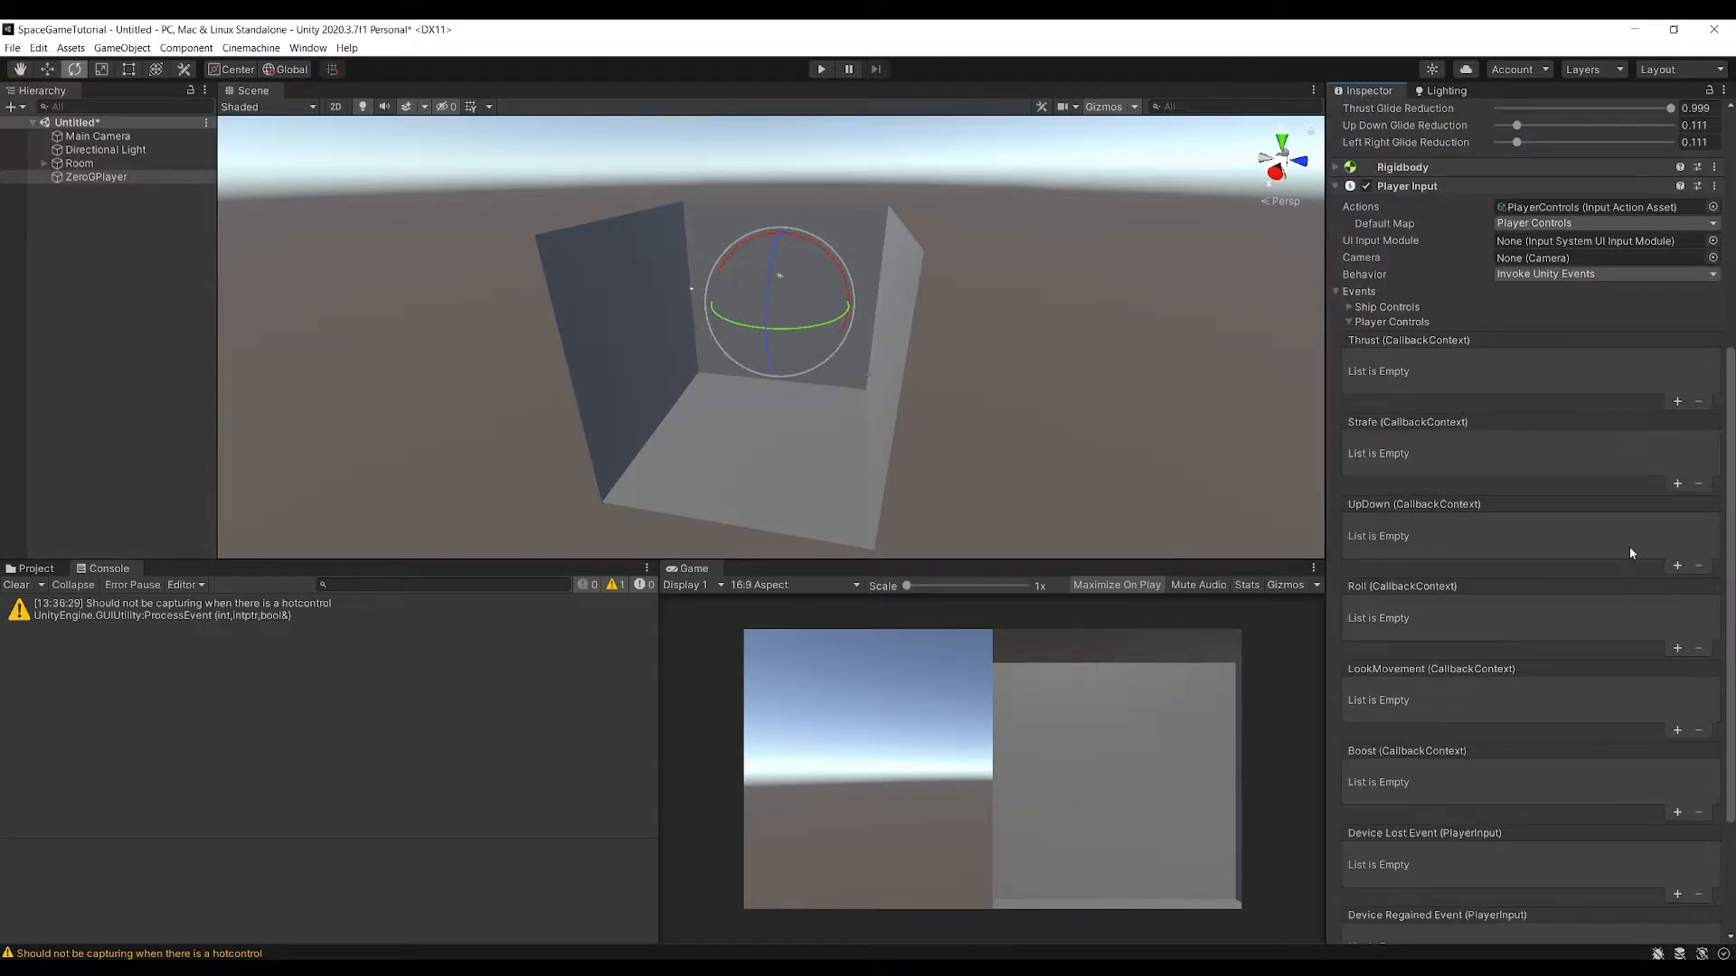
{"action": "left_click", "coordinate": [1677, 401]}
{"action": "left_click", "coordinate": [1677, 487]}
{"action": "left_click", "coordinate": [1677, 570]}
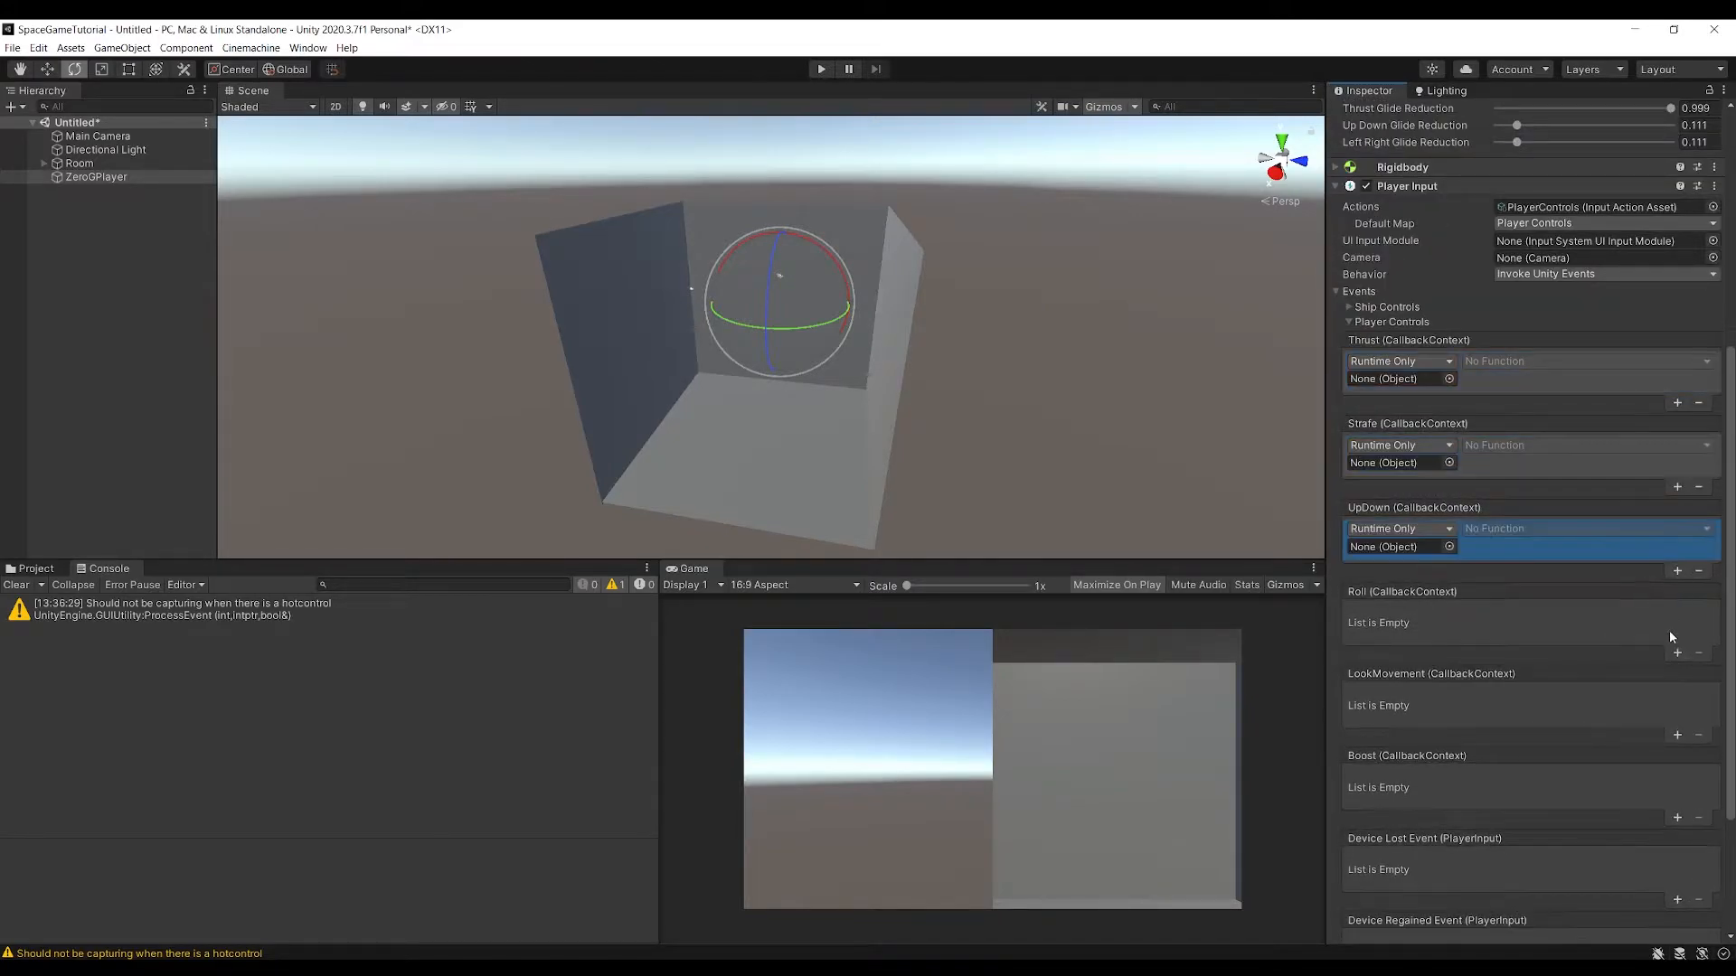
{"action": "left_click", "coordinate": [1677, 653]}
{"action": "left_click", "coordinate": [1677, 738]}
{"action": "left_click", "coordinate": [1677, 819]}
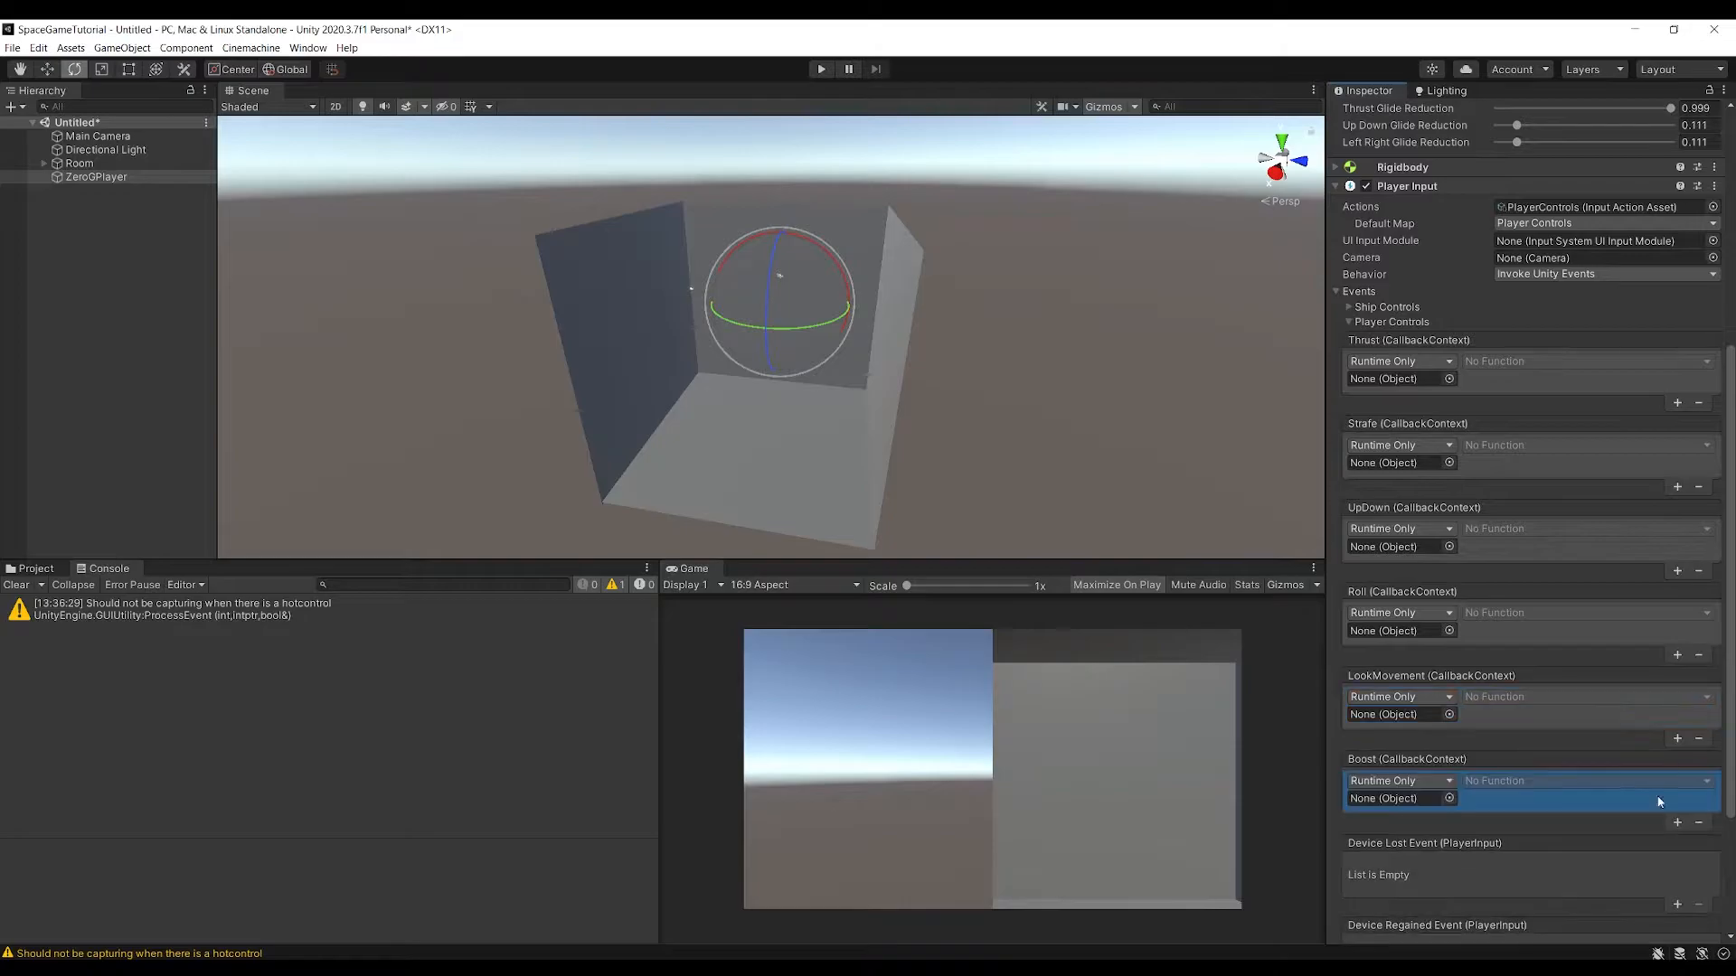
Collapse the Zero G Movement component and assign it as the target object of the Thrust event
{"action": "scroll", "coordinate": [1636, 778], "scroll_direction": "down", "scroll_amount": 5}
{"action": "scroll", "coordinate": [1542, 664], "scroll_direction": "up", "scroll_amount": 9}
{"action": "scroll", "coordinate": [1539, 654], "scroll_direction": "down", "scroll_amount": 6}
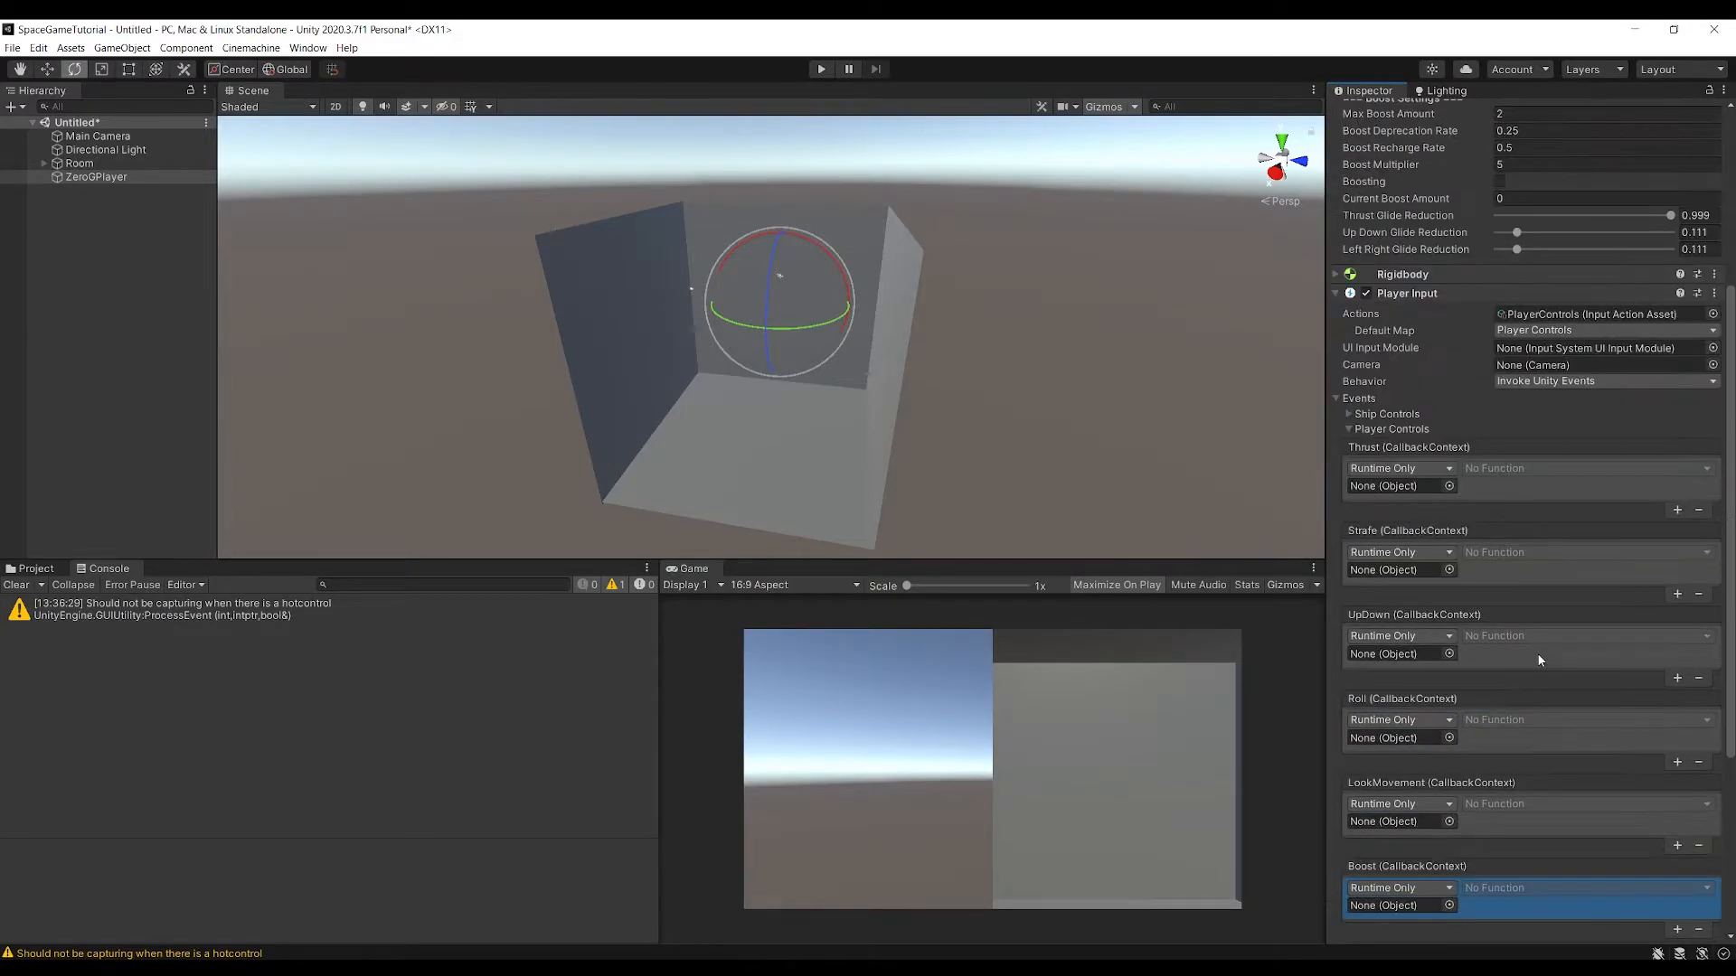
{"action": "scroll", "coordinate": [1538, 653], "scroll_direction": "up", "scroll_amount": 3}
{"action": "scroll", "coordinate": [1334, 273], "scroll_direction": "up", "scroll_amount": 8}
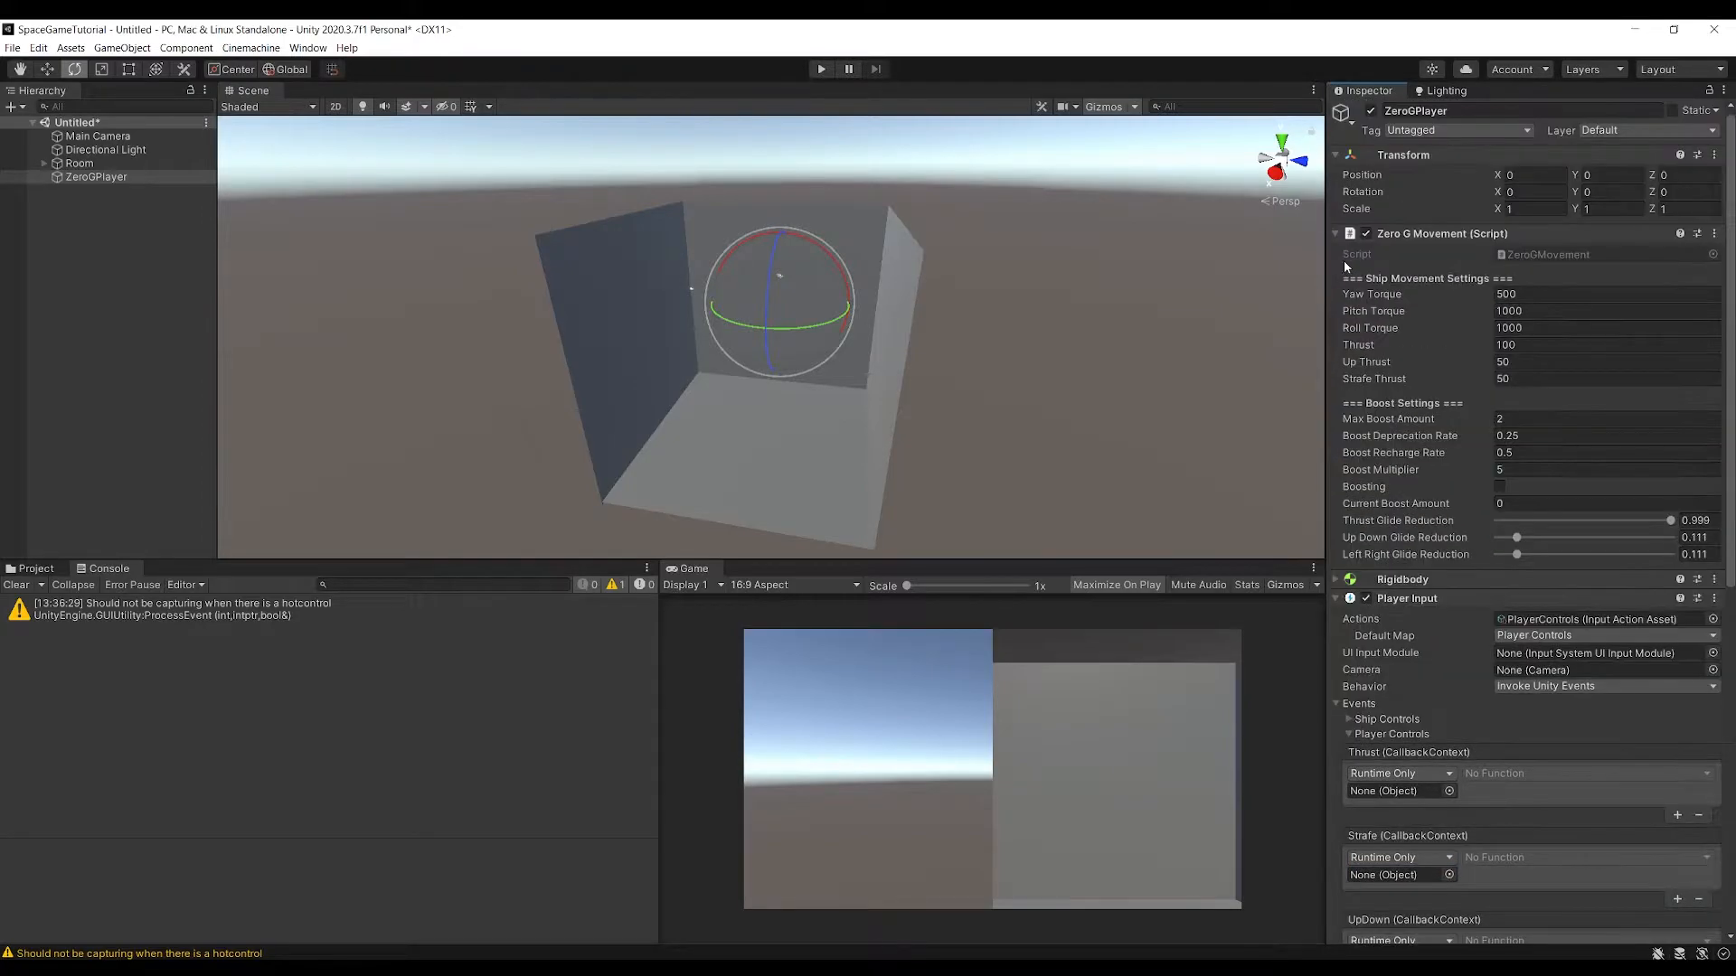
{"action": "left_click", "coordinate": [1336, 234]}
{"action": "left_click_drag", "start_coordinate": [1389, 235], "coordinate": [1413, 465]}
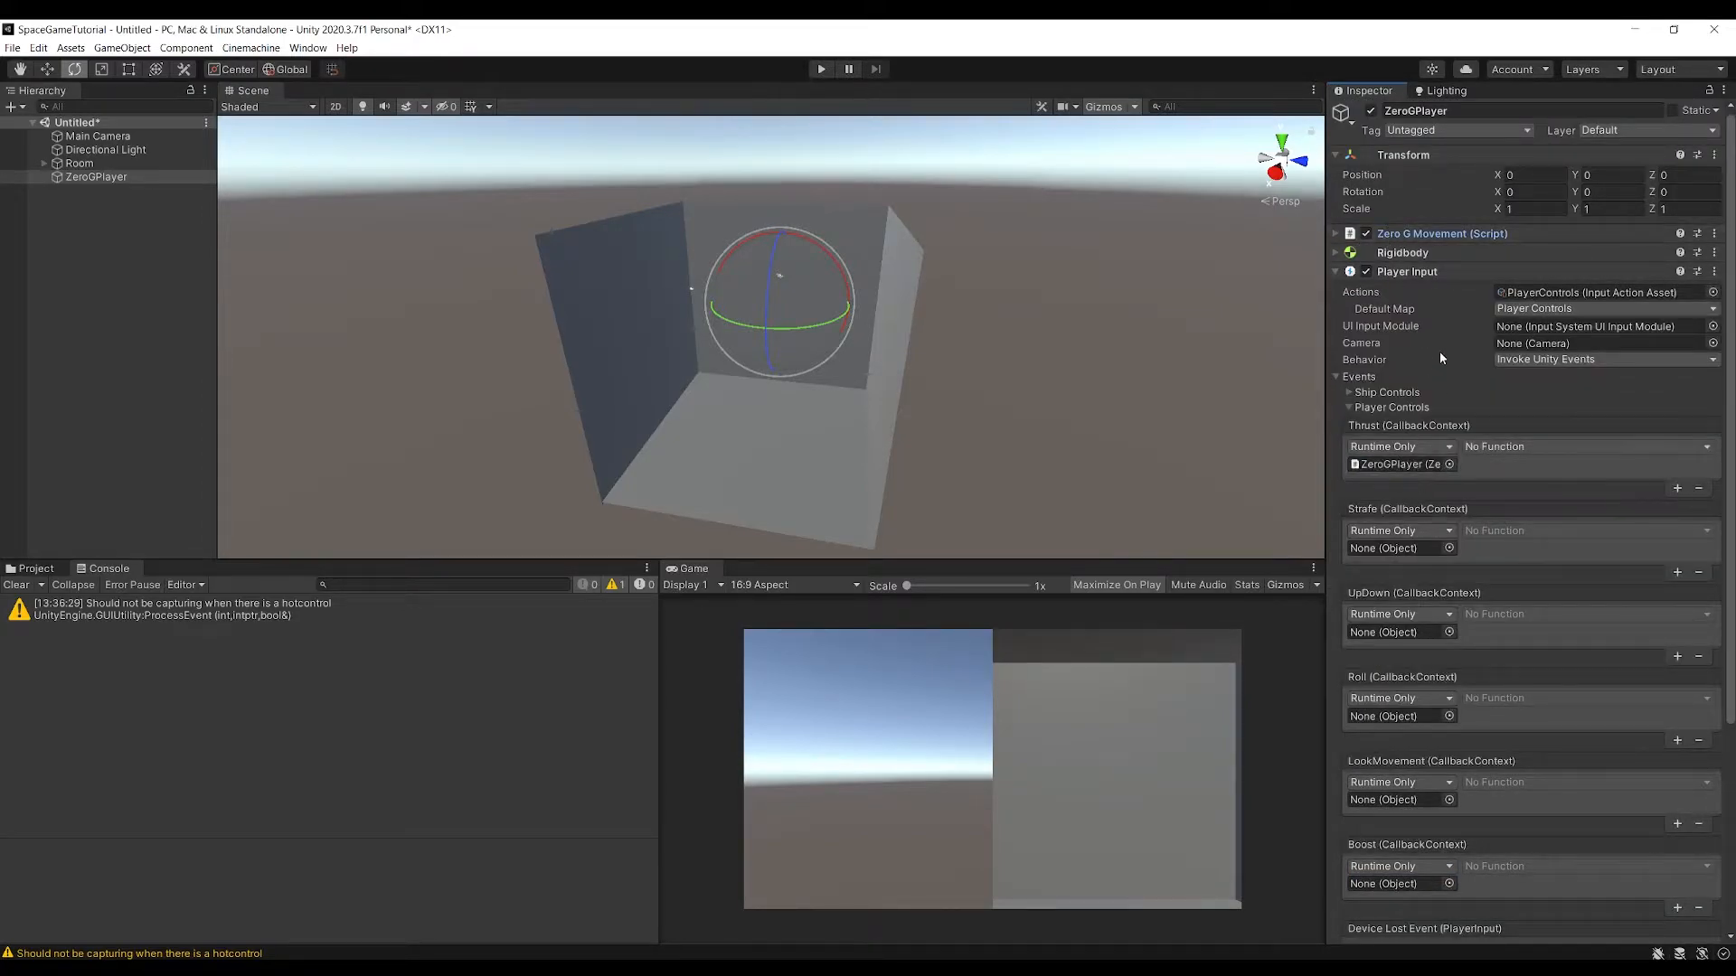
Set the Thrust event to ZeroGMovement.OnThrust, and target the Strafe event at the Zero G Movement component with OnStrafe
{"action": "left_click_drag", "start_coordinate": [1436, 236], "coordinate": [1396, 549]}
{"action": "left_click", "coordinate": [1506, 447]}
{"action": "mouse_move", "coordinate": [1540, 544]}
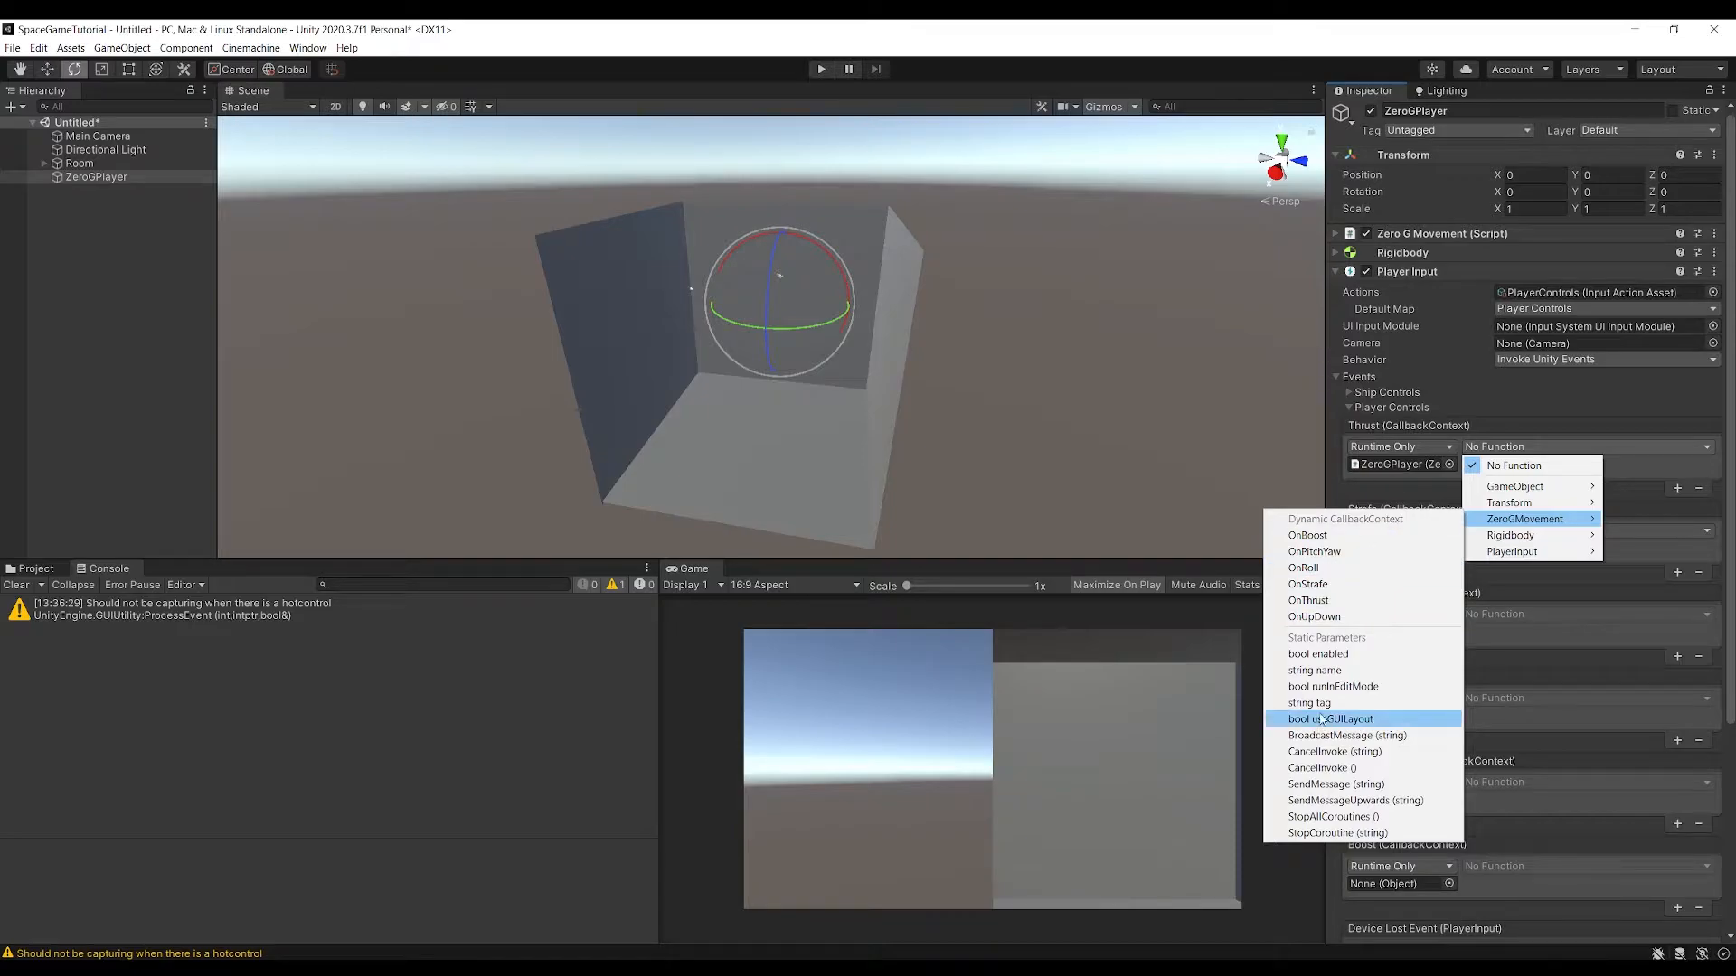
{"action": "left_click", "coordinate": [1320, 602]}
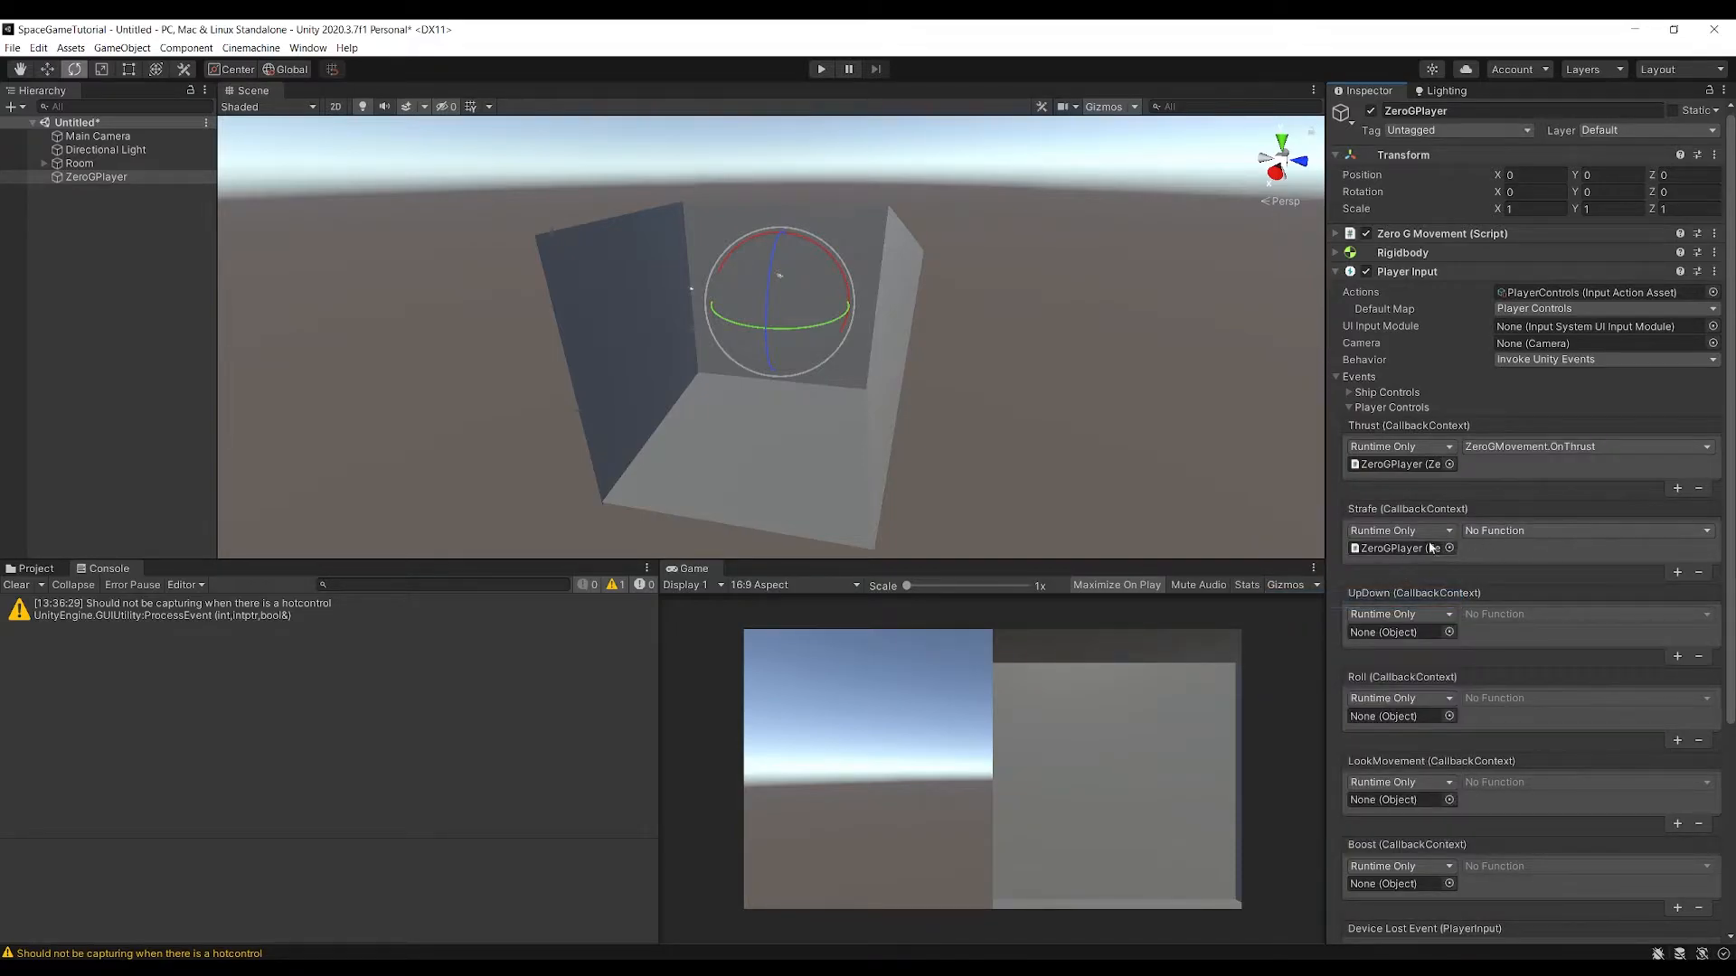
{"action": "left_click", "coordinate": [1508, 532]}
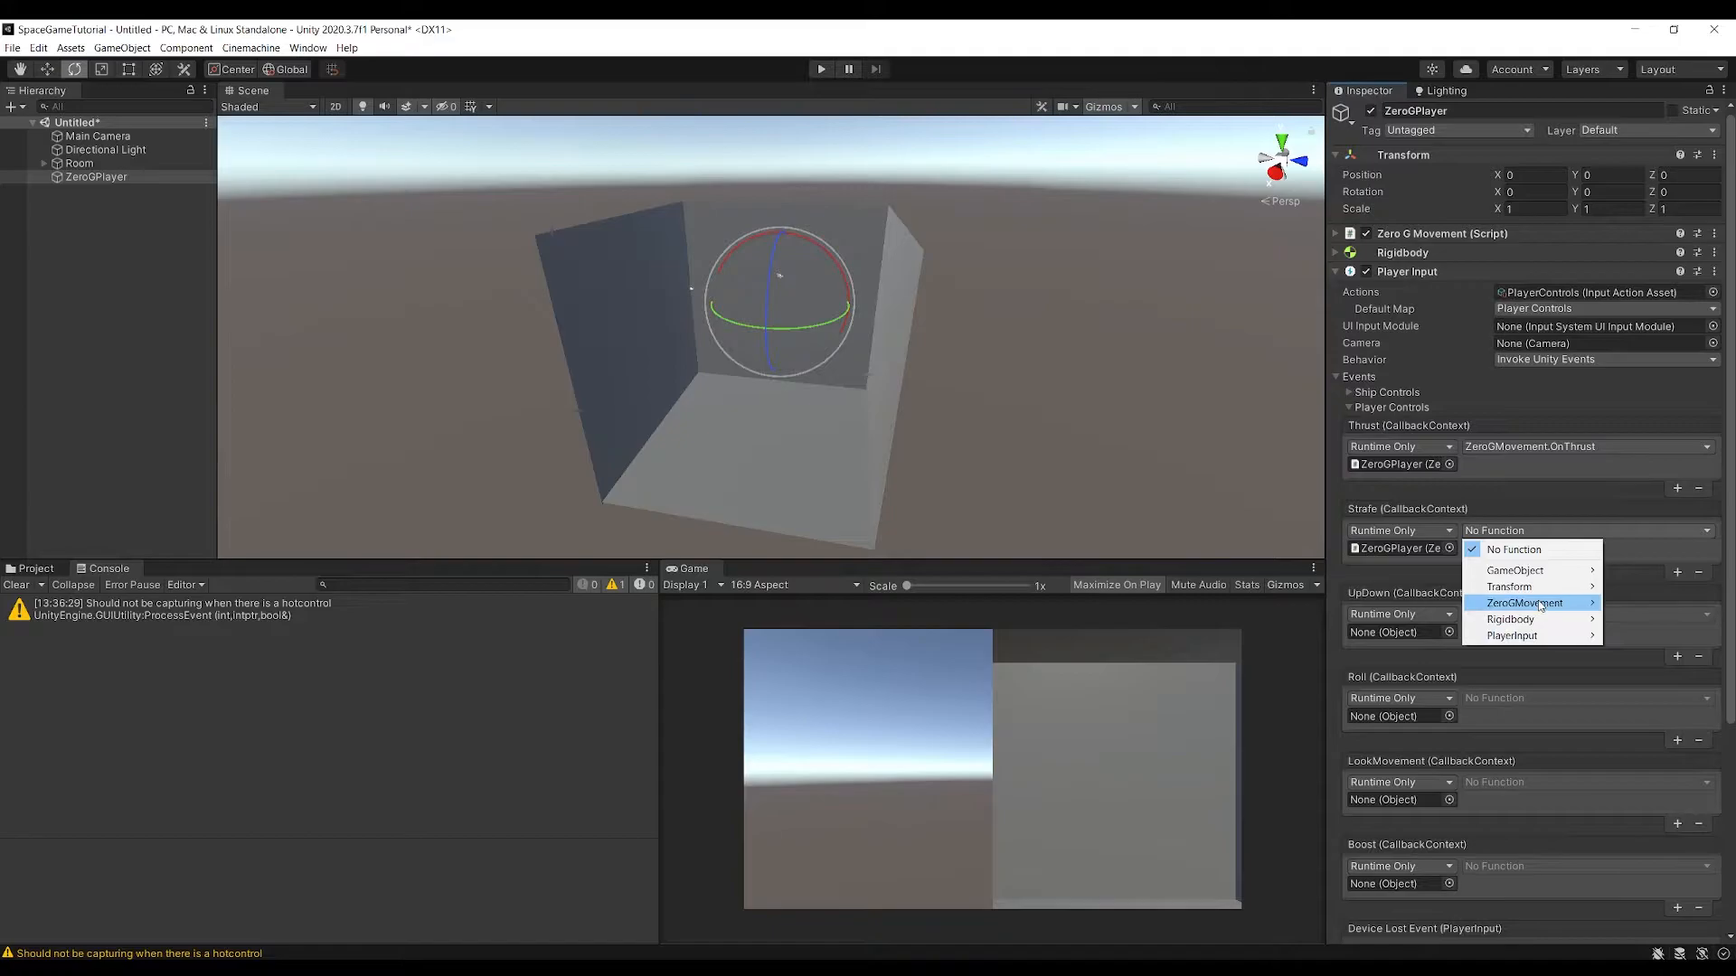
{"action": "mouse_move", "coordinate": [1537, 603]}
{"action": "left_click", "coordinate": [1347, 667]}
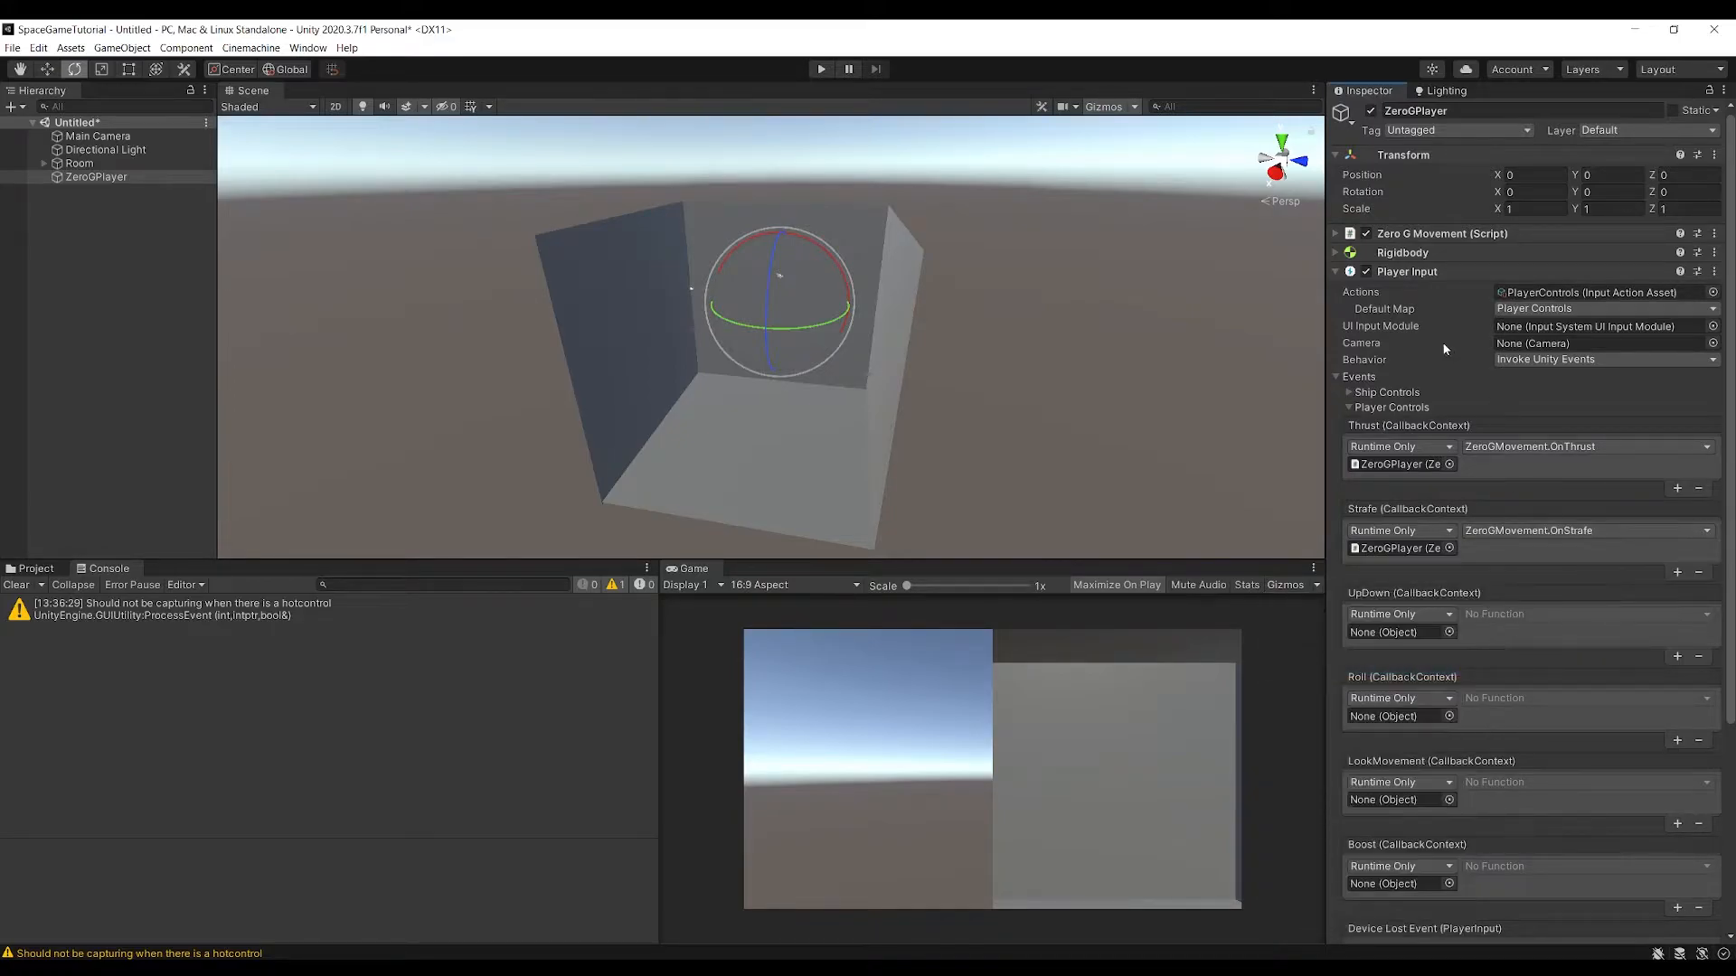
Target the UpDown and Roll events at the Zero G Movement component, using the functions OnUpDown and OnRoll
{"action": "left_click_drag", "start_coordinate": [1413, 235], "coordinate": [1397, 637]}
{"action": "left_click", "coordinate": [1516, 615]}
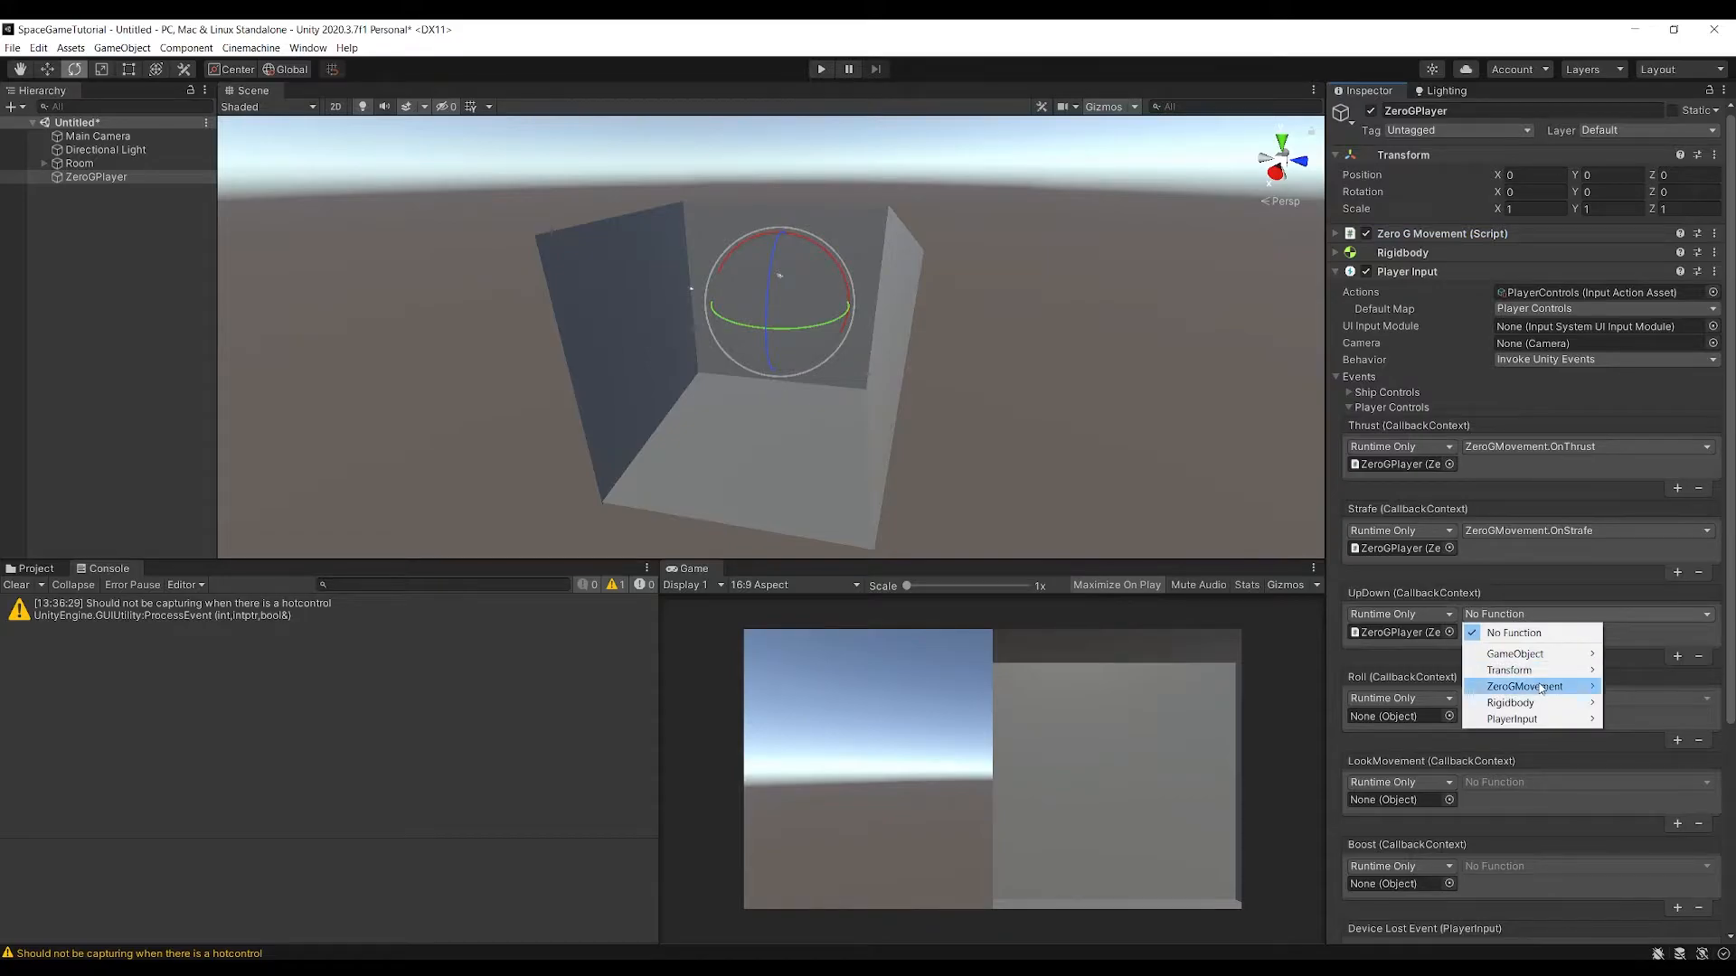
{"action": "left_click", "coordinate": [1532, 619]}
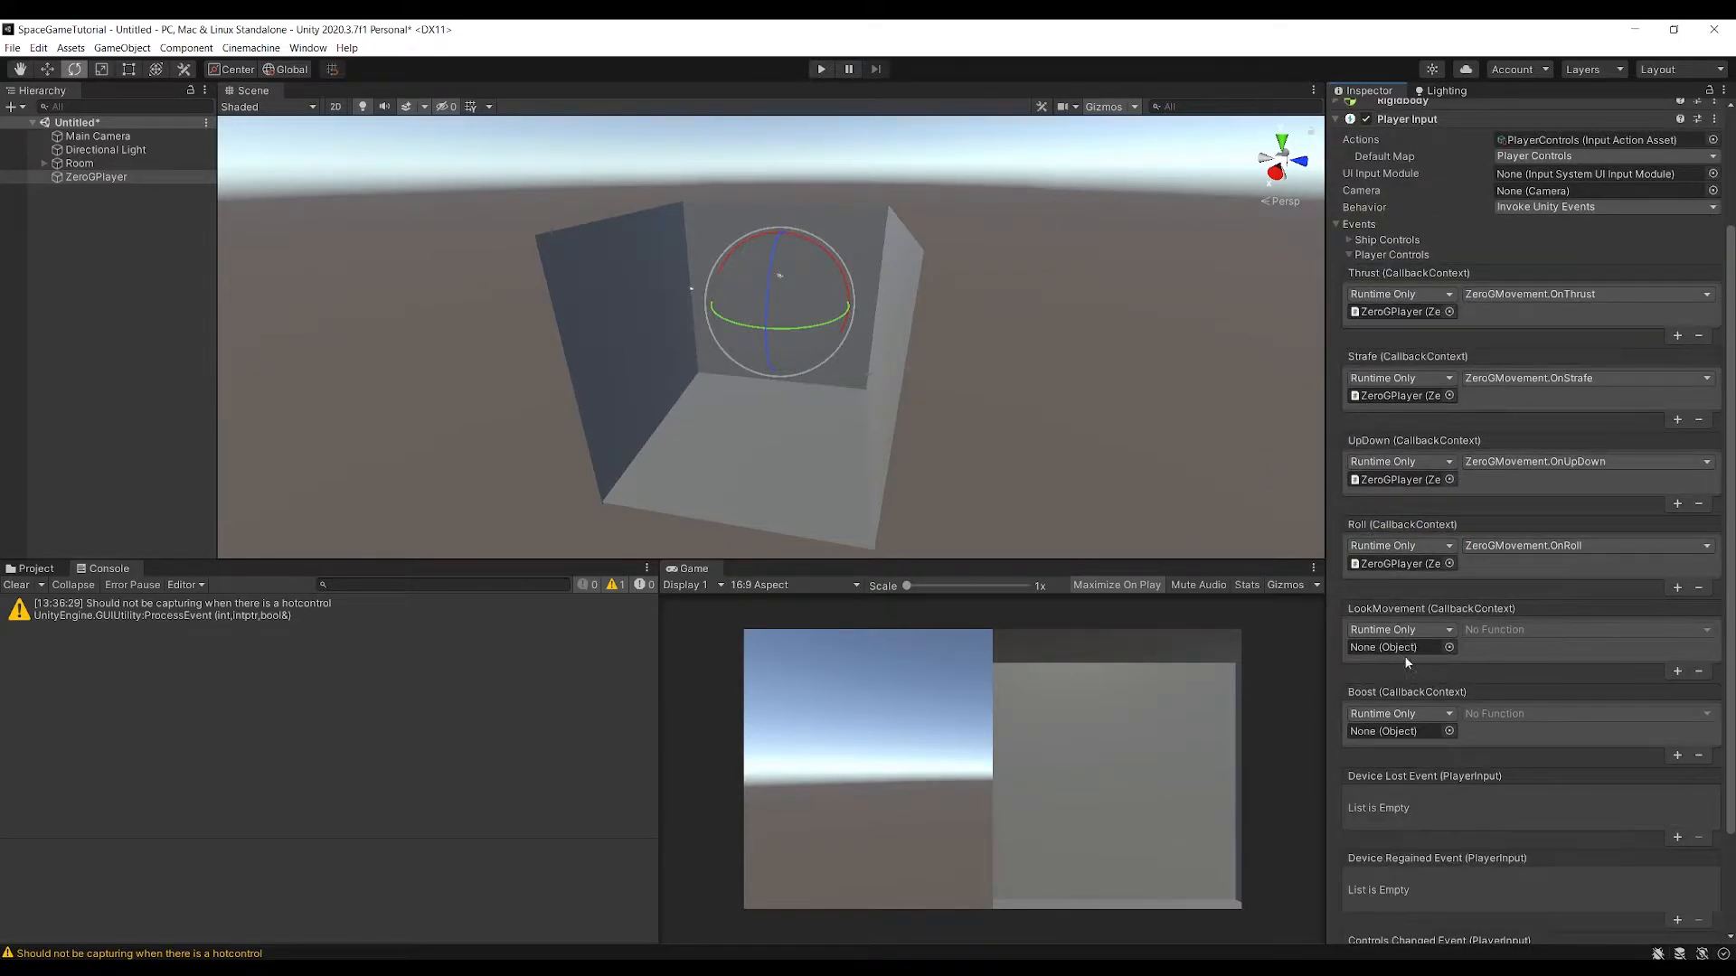
Remove the empty LookMovement listener and target the Boost event at the Zero G Movement component with OnBoost
{"action": "left_click", "coordinate": [1699, 671]}
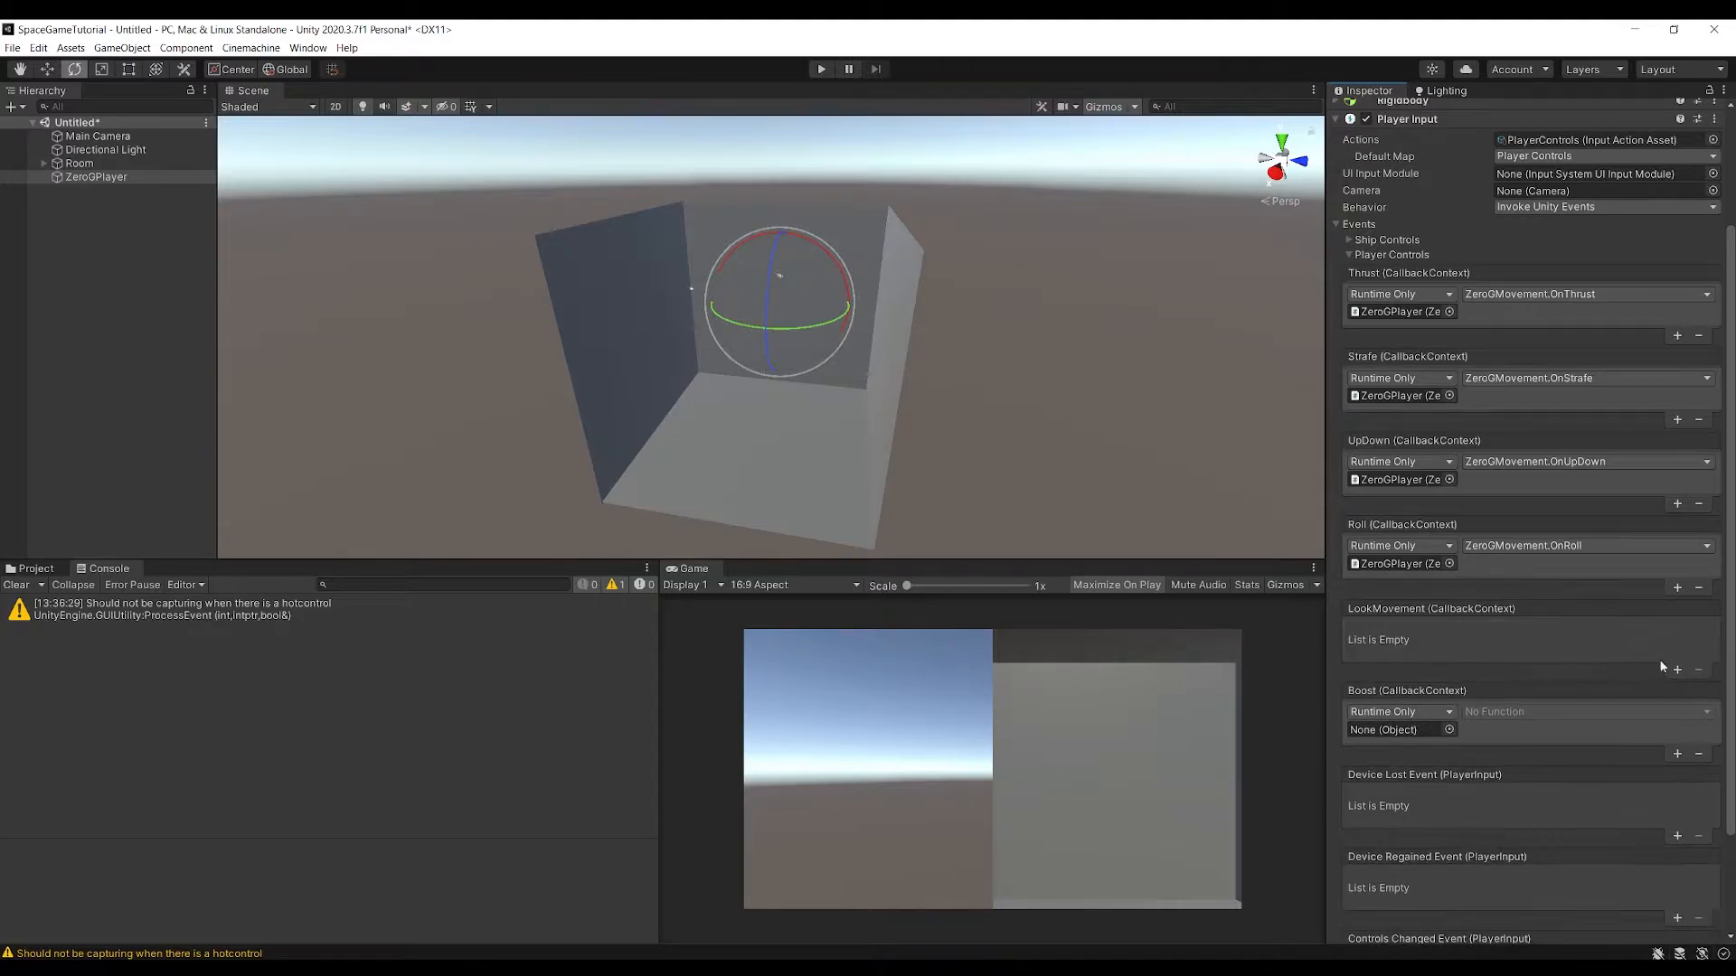
{"action": "left_click", "coordinate": [1449, 730]}
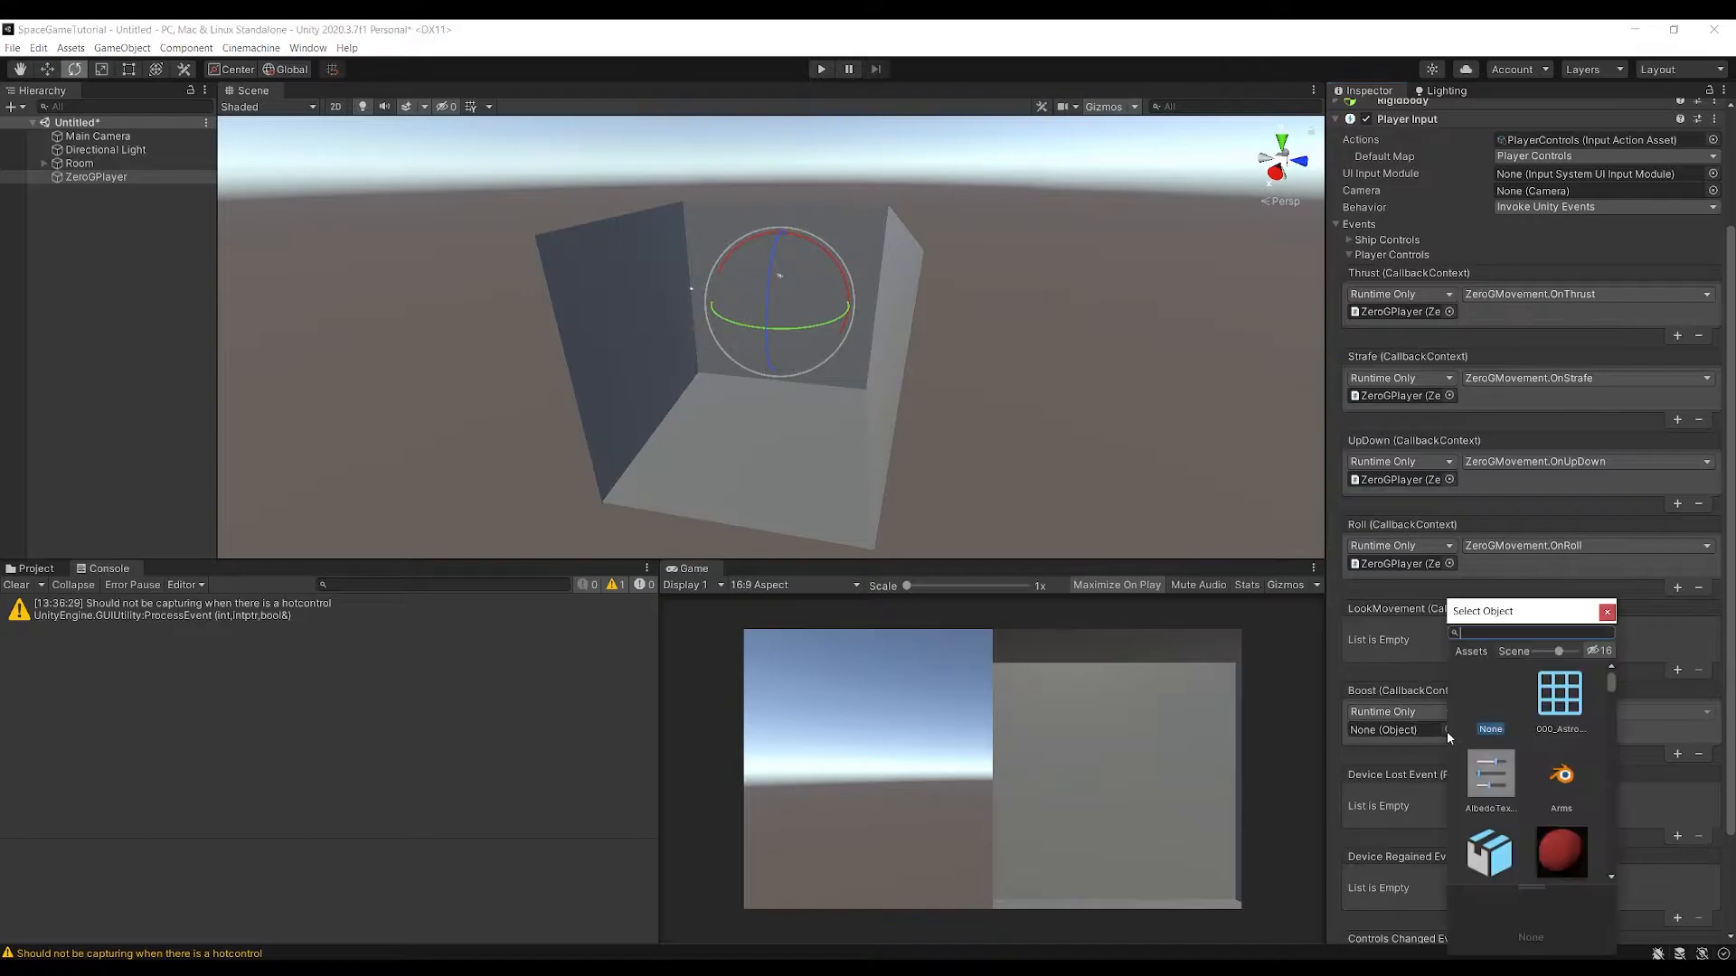
{"action": "left_click", "coordinate": [1608, 612]}
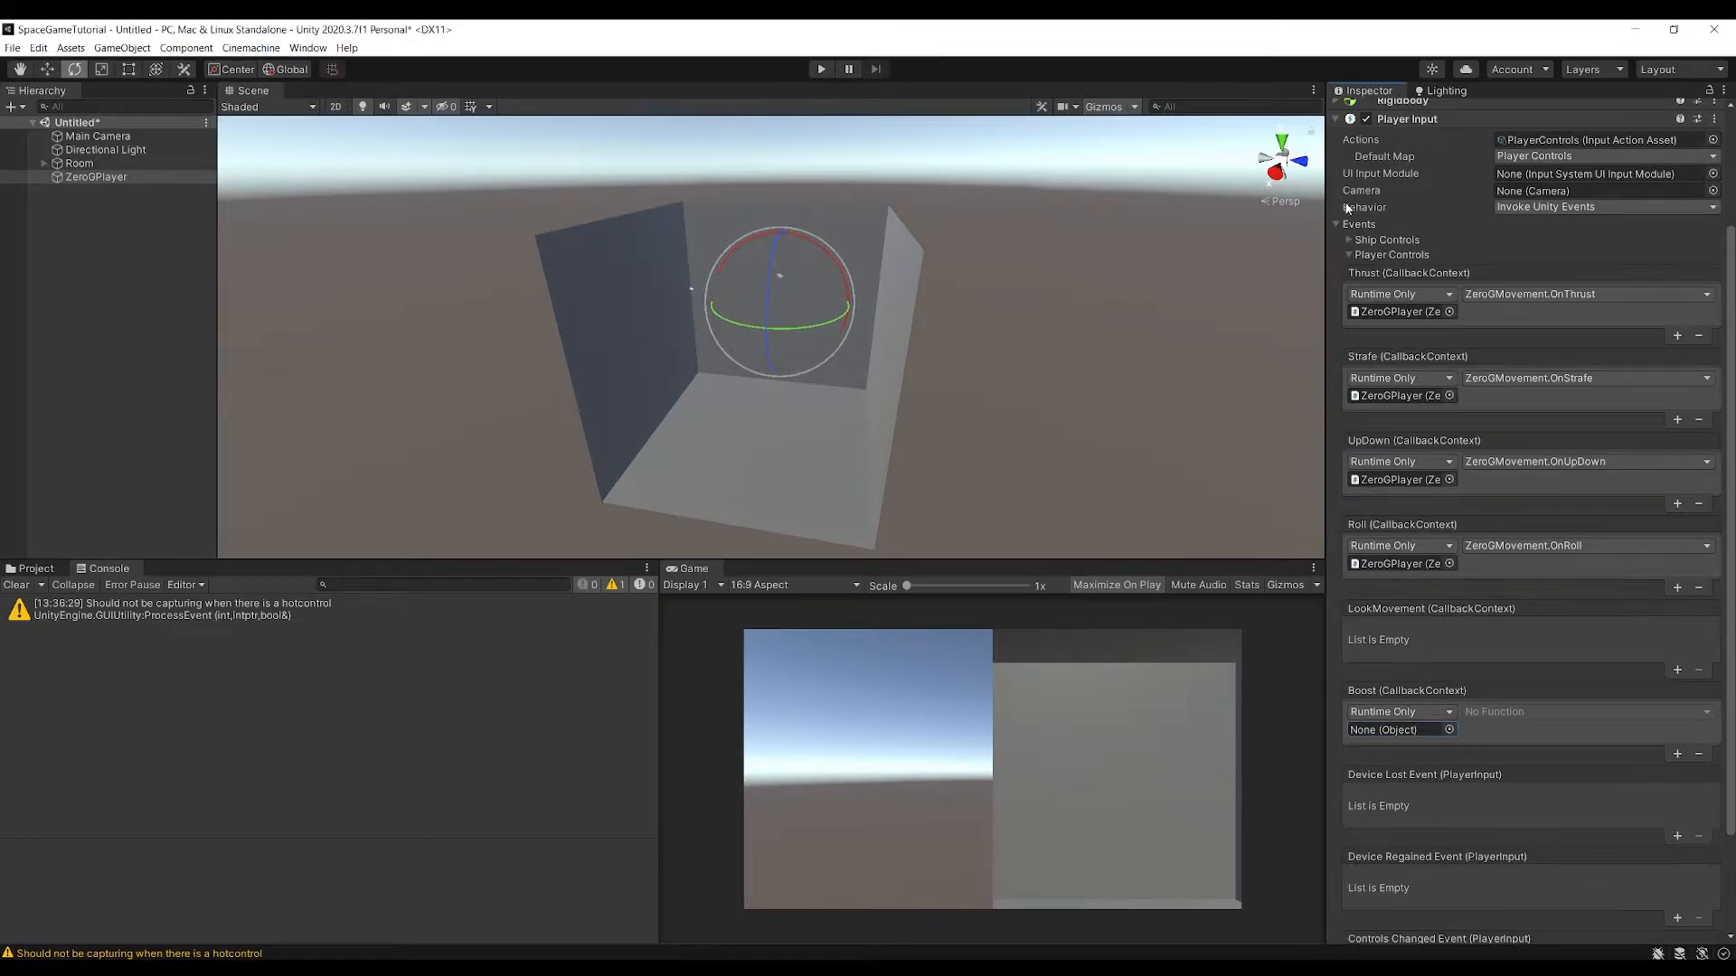
{"action": "scroll", "coordinate": [1392, 213], "scroll_direction": "up", "scroll_amount": 3}
{"action": "left_click_drag", "start_coordinate": [1410, 233], "coordinate": [1411, 882]}
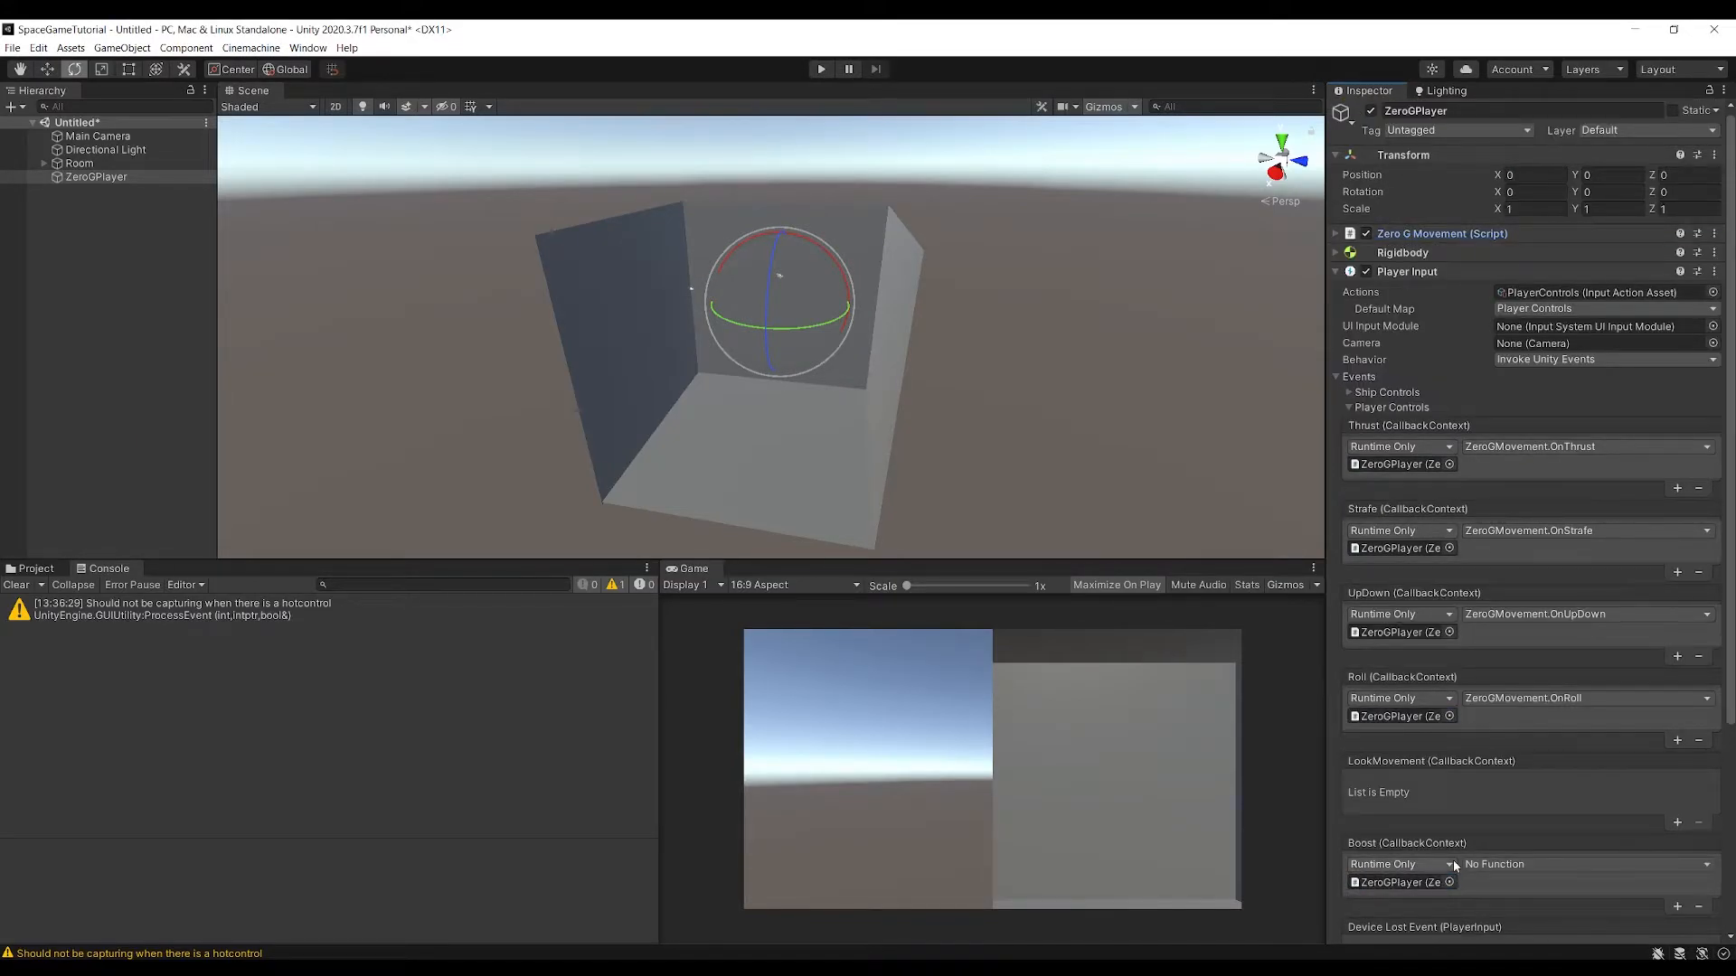
{"action": "left_click", "coordinate": [1457, 865]}
{"action": "mouse_move", "coordinate": [1537, 830]}
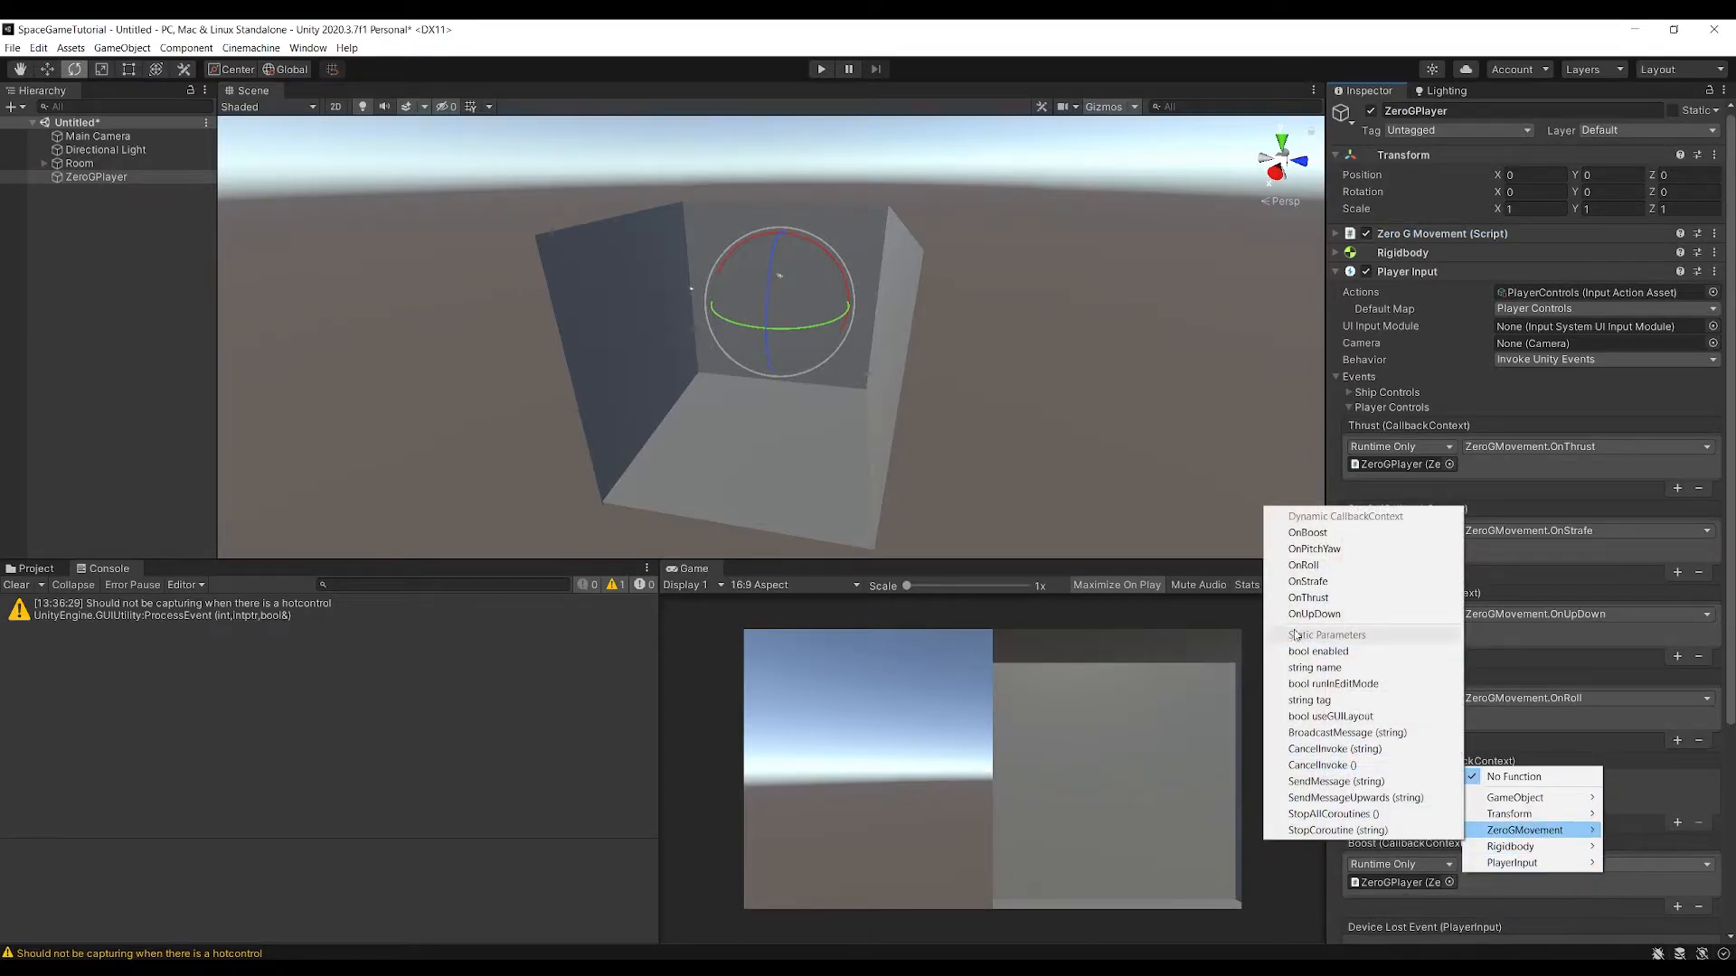
{"action": "left_click", "coordinate": [1308, 534]}
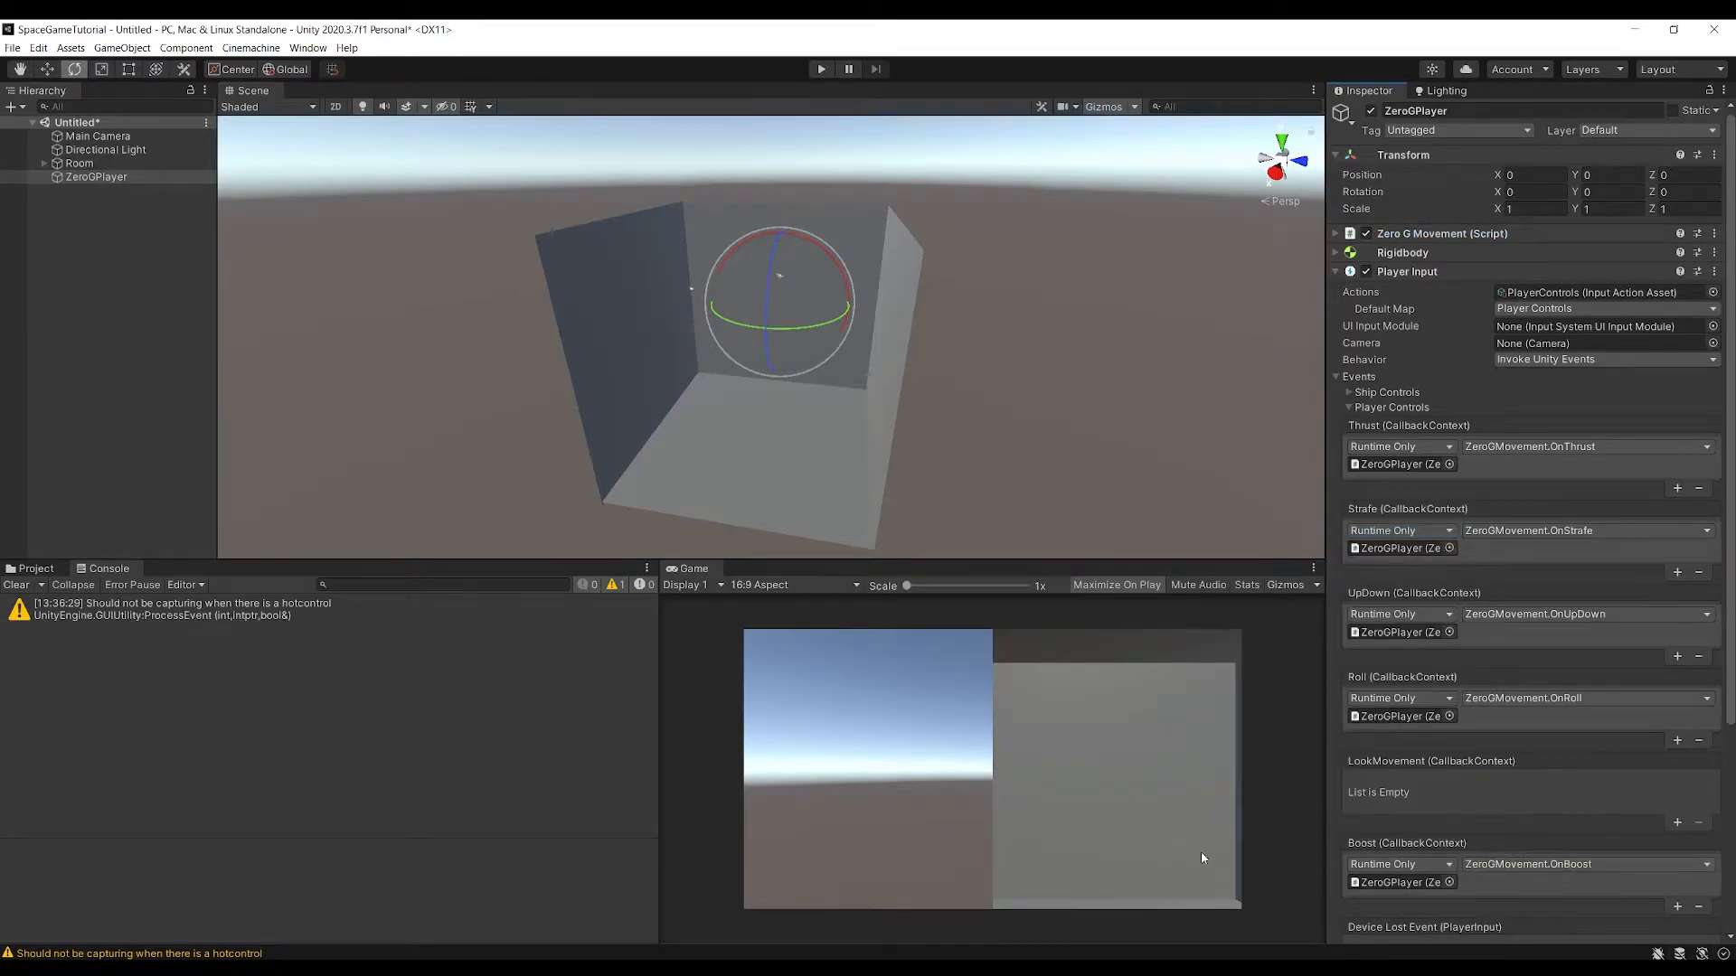
Switch to the SpaceGameTutorial project in Visual Studio and comment out the OnPitchYaw method in ZeroGMovement.cs
{"action": "mouse_move", "coordinate": [735, 969]}
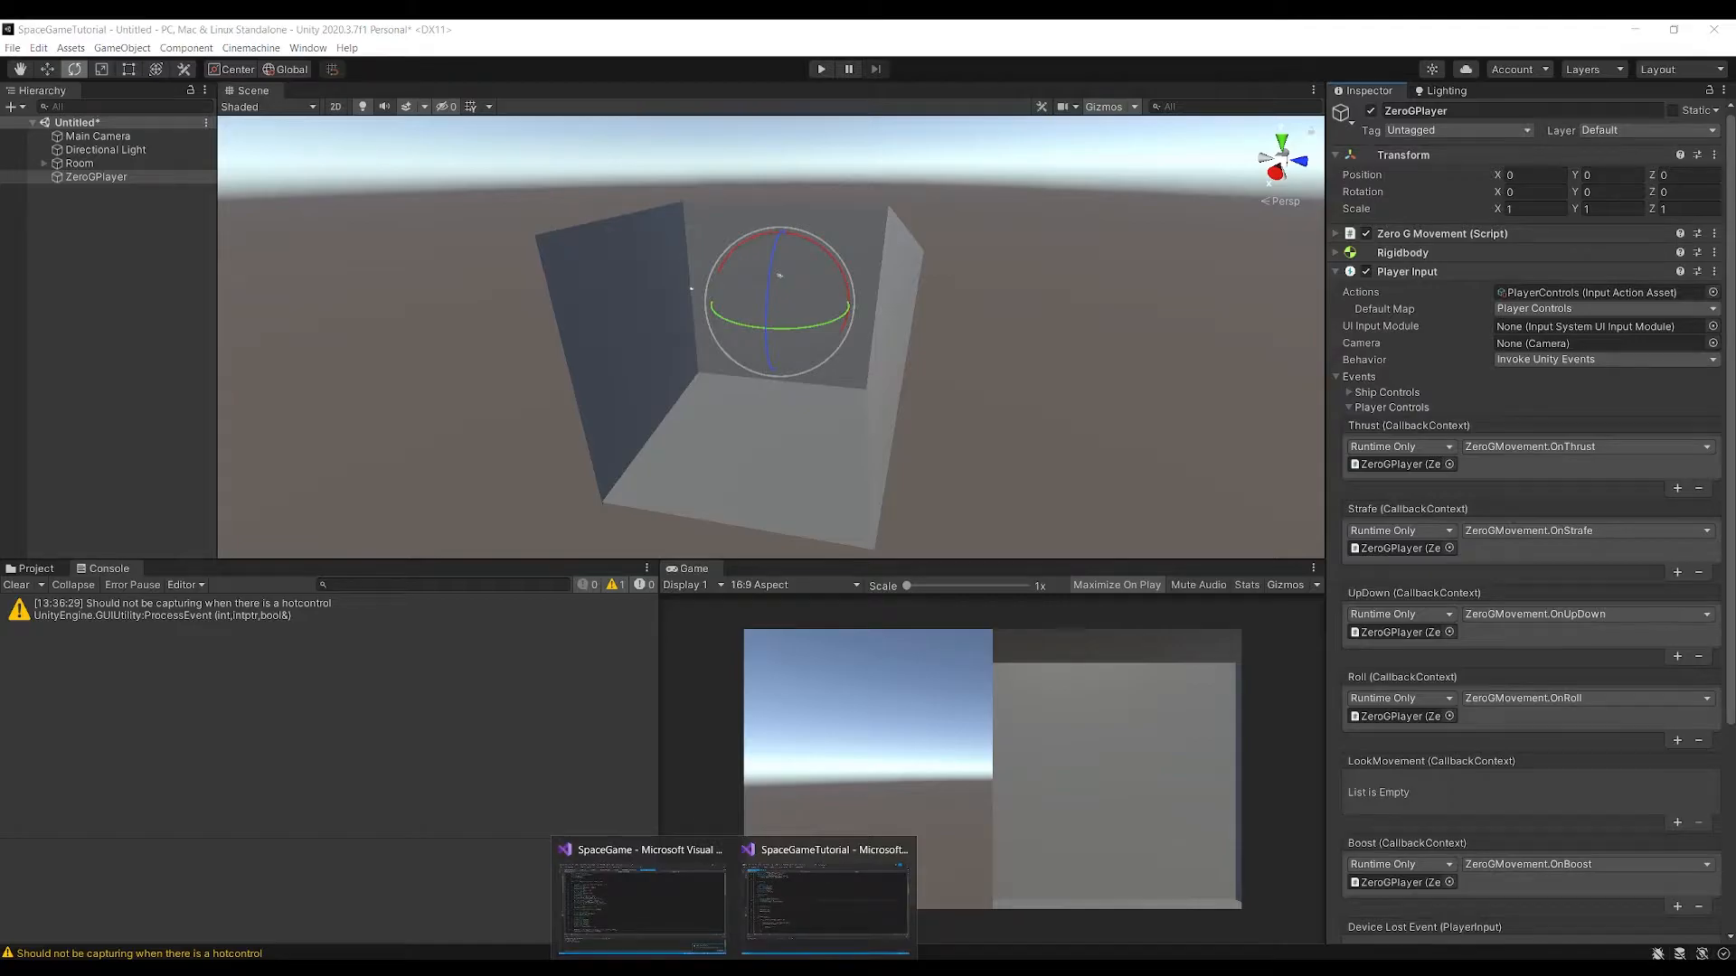
{"action": "left_click", "coordinate": [827, 895]}
{"action": "left_click", "coordinate": [161, 547]}
{"action": "scroll", "coordinate": [886, 432], "scroll_direction": "down", "scroll_amount": 20}
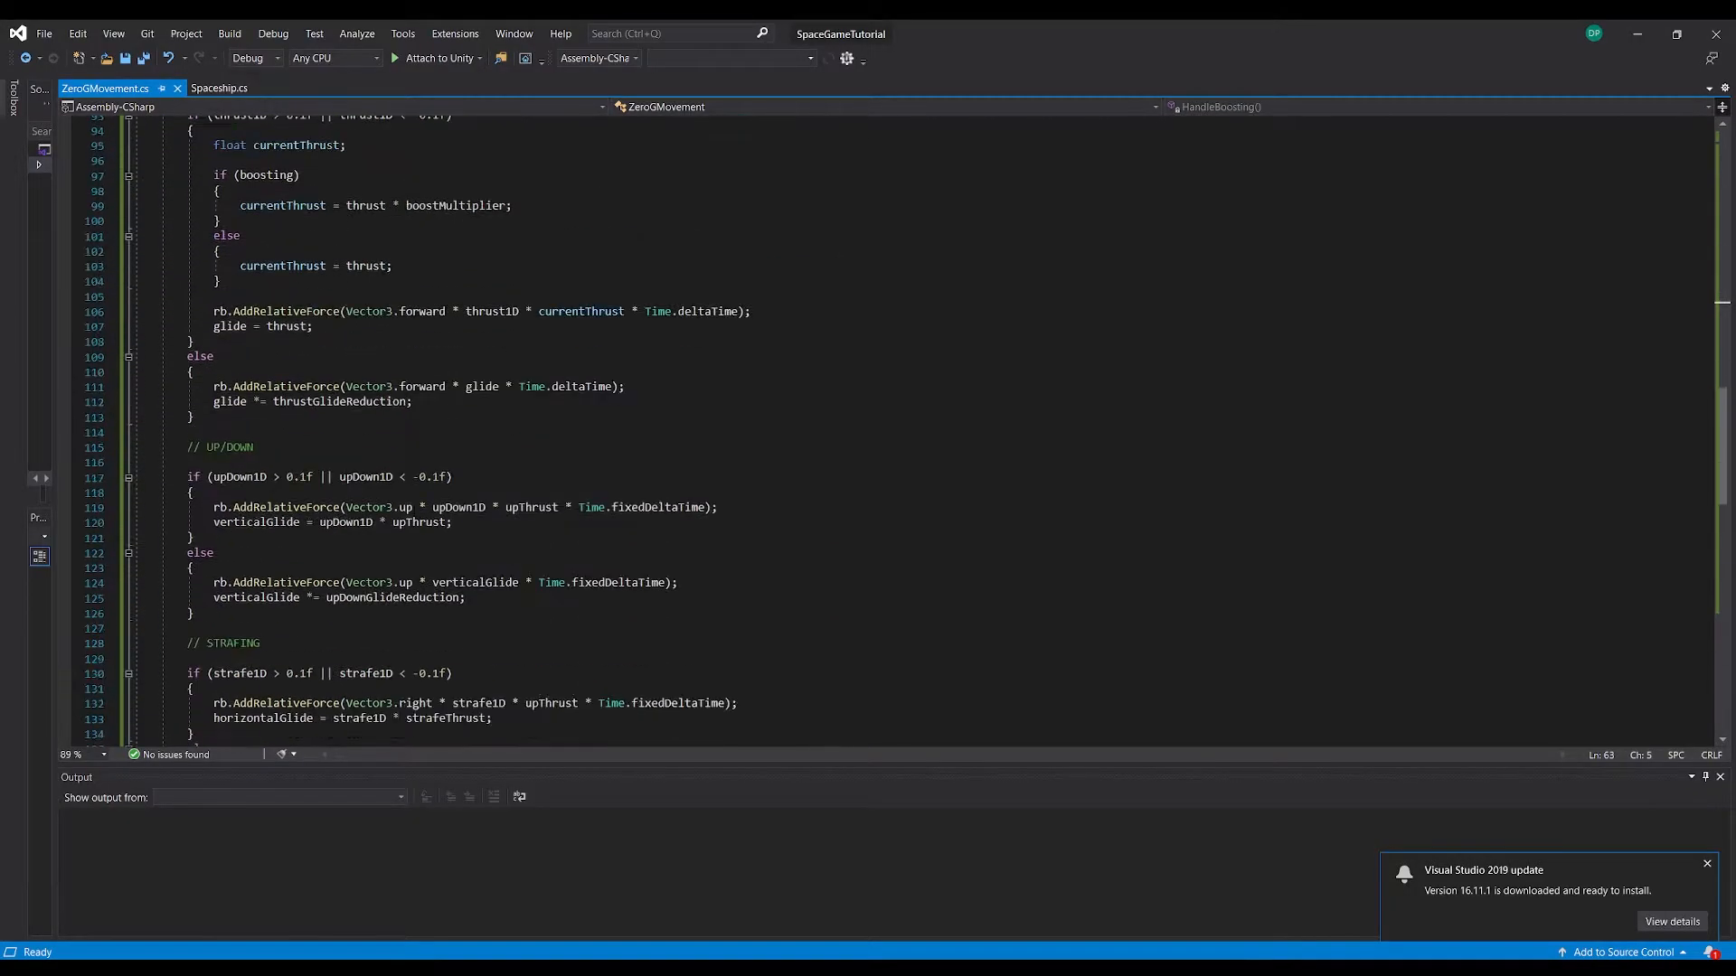
{"action": "scroll", "coordinate": [393, 525], "scroll_direction": "down", "scroll_amount": 10}
{"action": "left_click_drag", "start_coordinate": [169, 516], "coordinate": [120, 476]}
{"action": "key", "text": "ctrl+shift+slash"}
Comment out the Pitch and Yaw AddRelativeTorque lines in HandleMovement and save the script
{"action": "scroll", "coordinate": [339, 547], "scroll_direction": "up", "scroll_amount": 20}
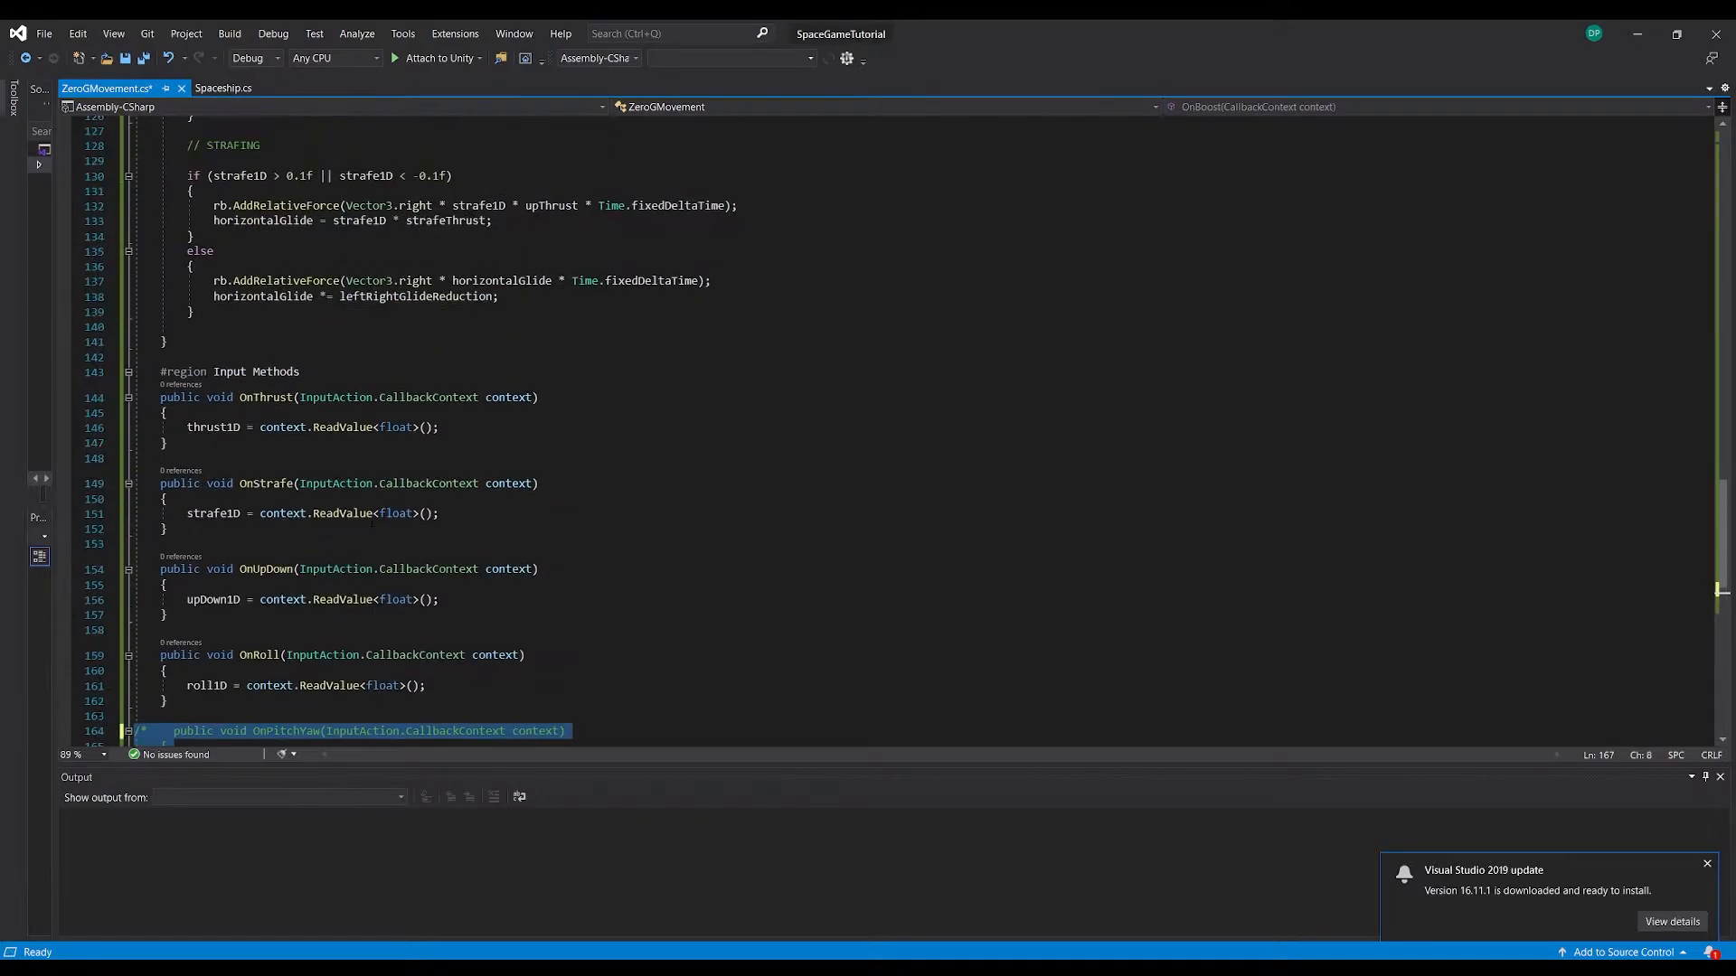
{"action": "scroll", "coordinate": [339, 547], "scroll_direction": "up", "scroll_amount": 2}
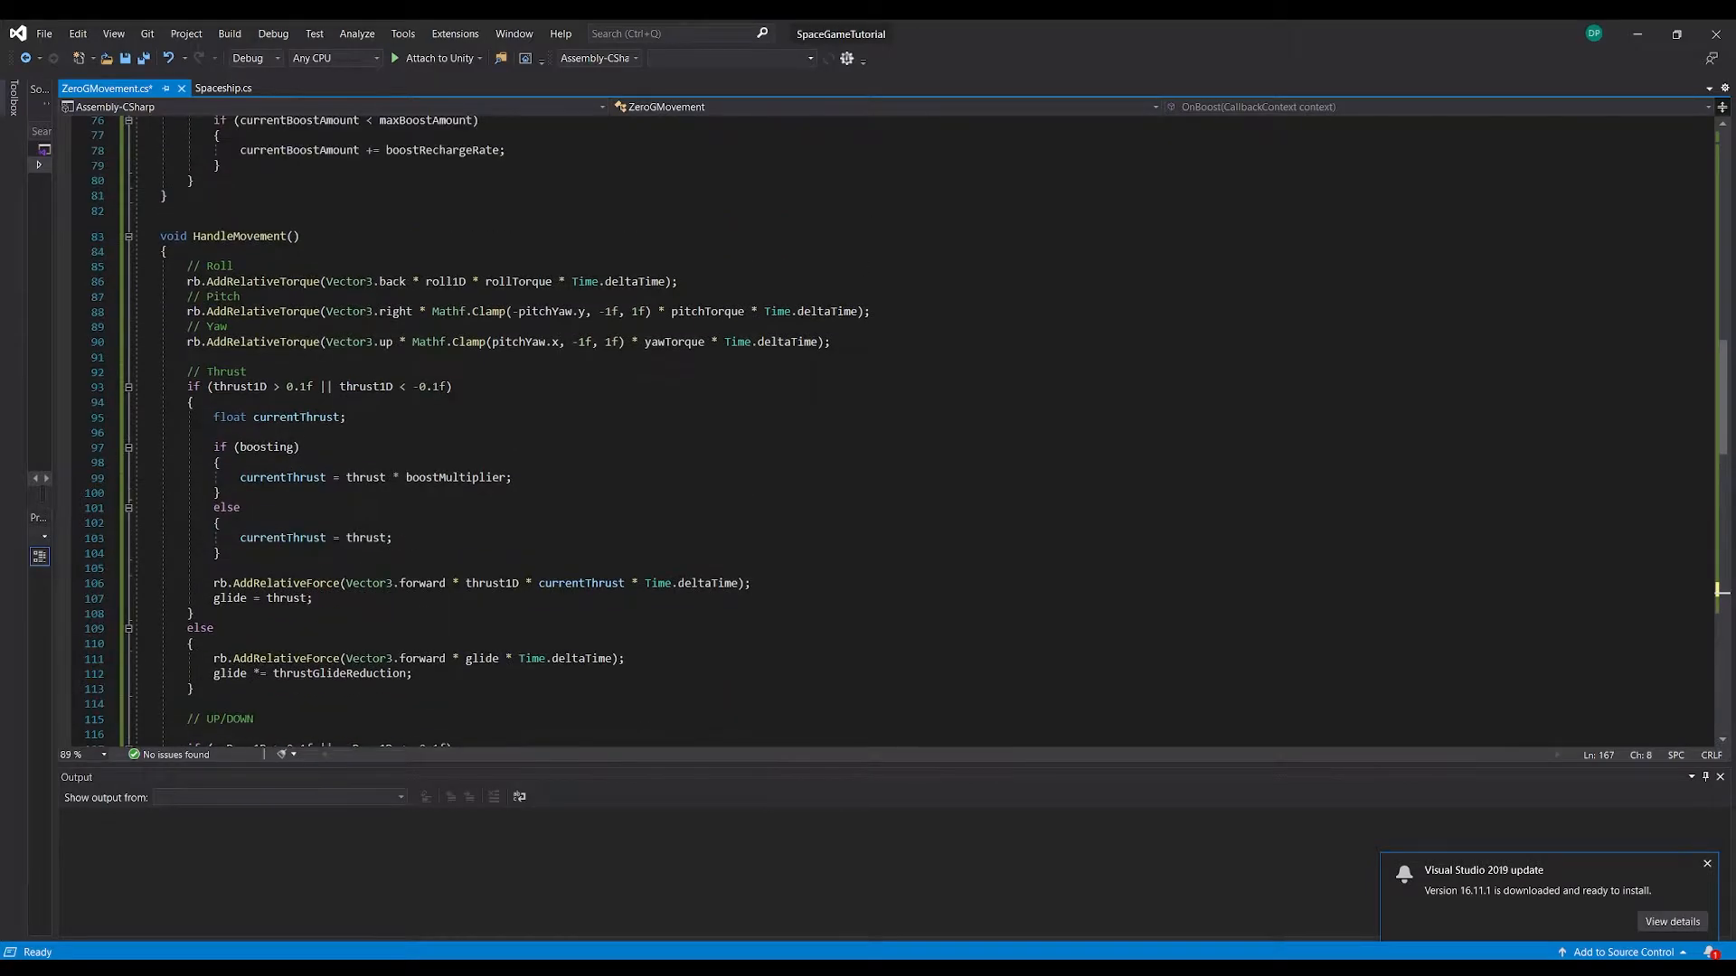
{"action": "left_click_drag", "start_coordinate": [830, 342], "coordinate": [134, 296]}
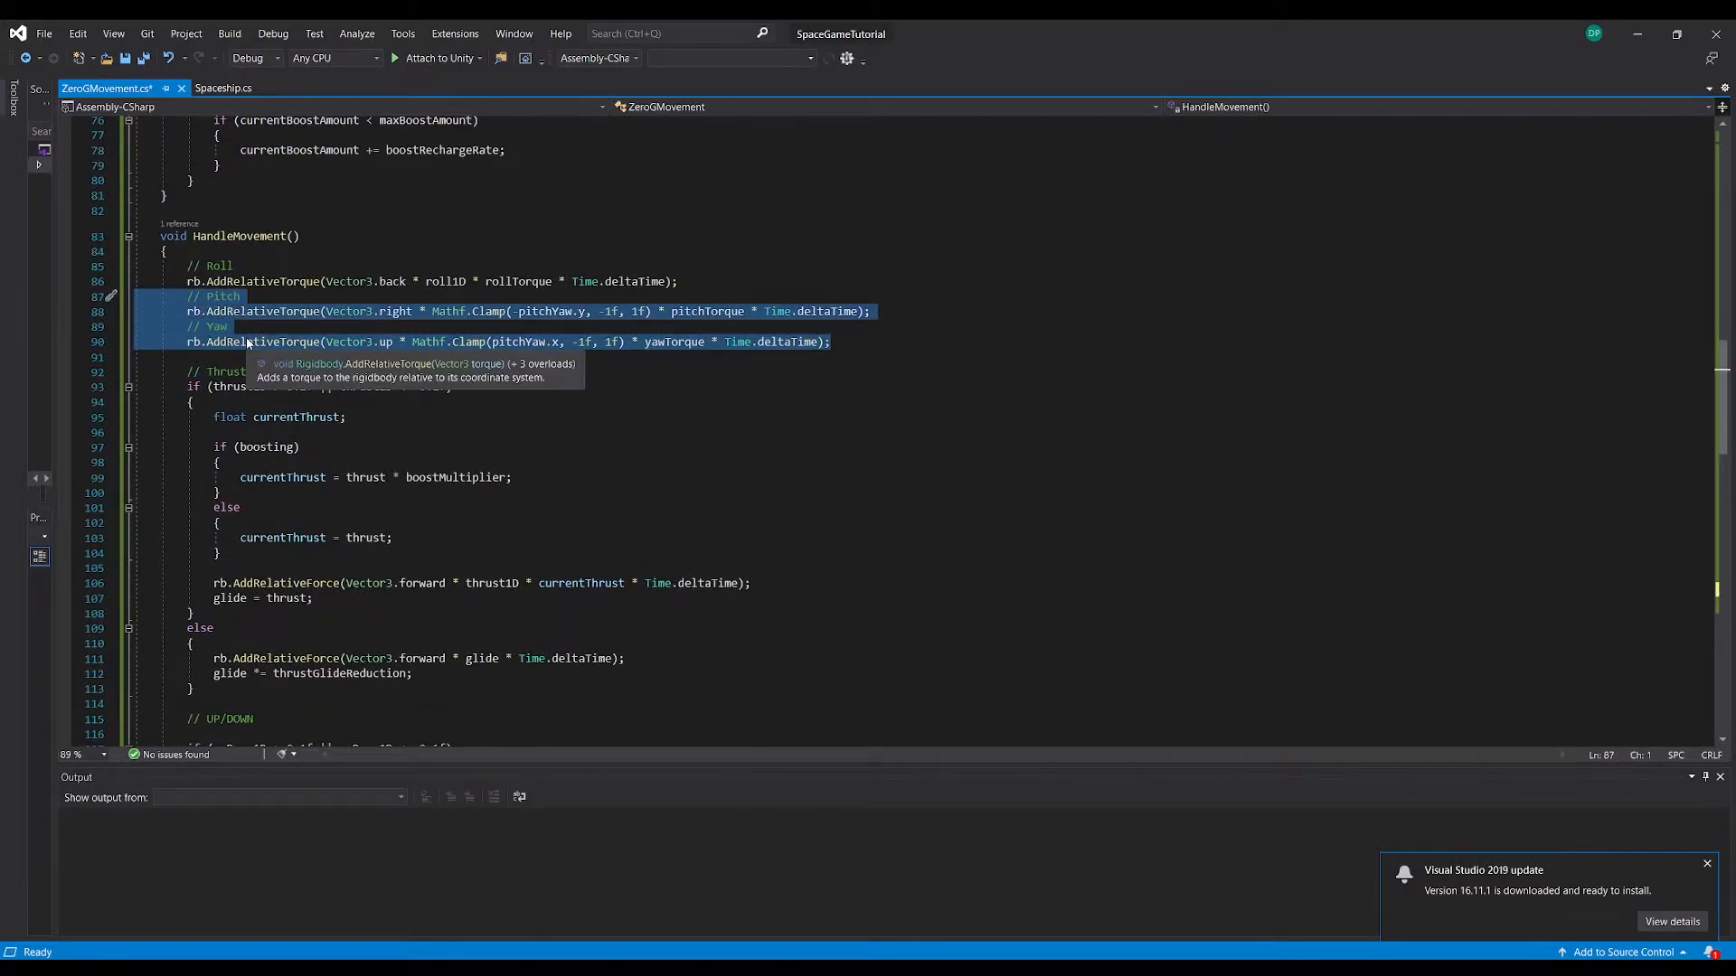
{"action": "key", "text": "ctrl+shift+slash"}
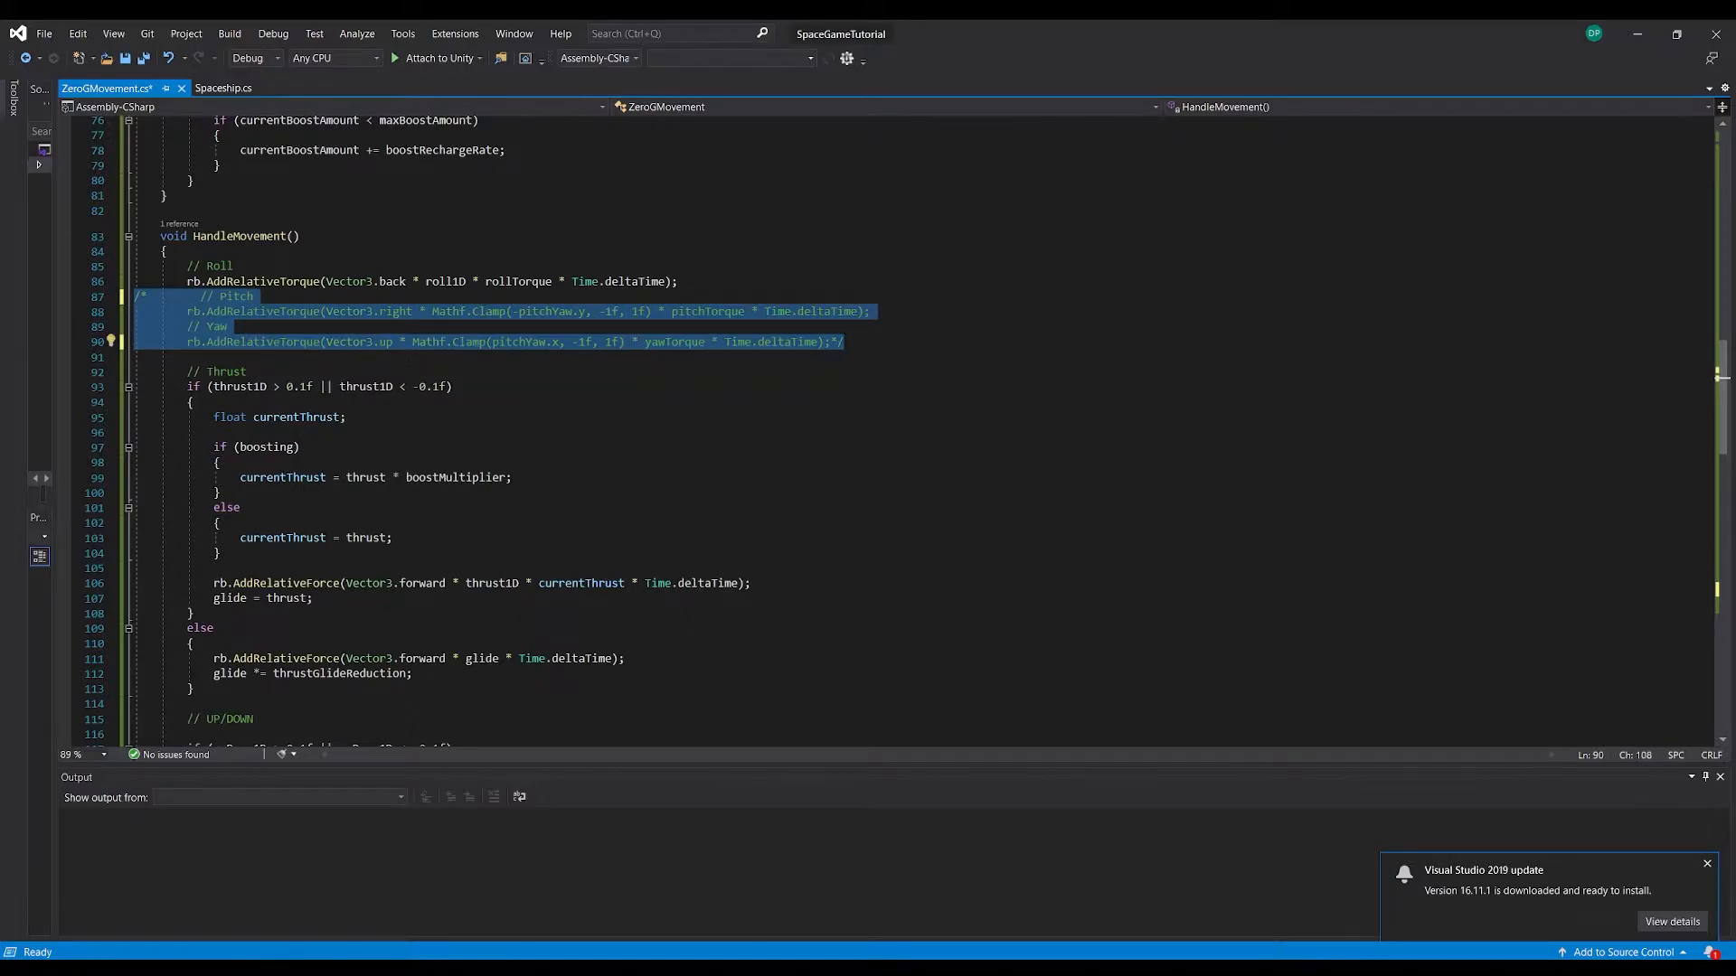
{"action": "key", "text": "ctrl+s"}
{"action": "left_click", "coordinate": [866, 339]}
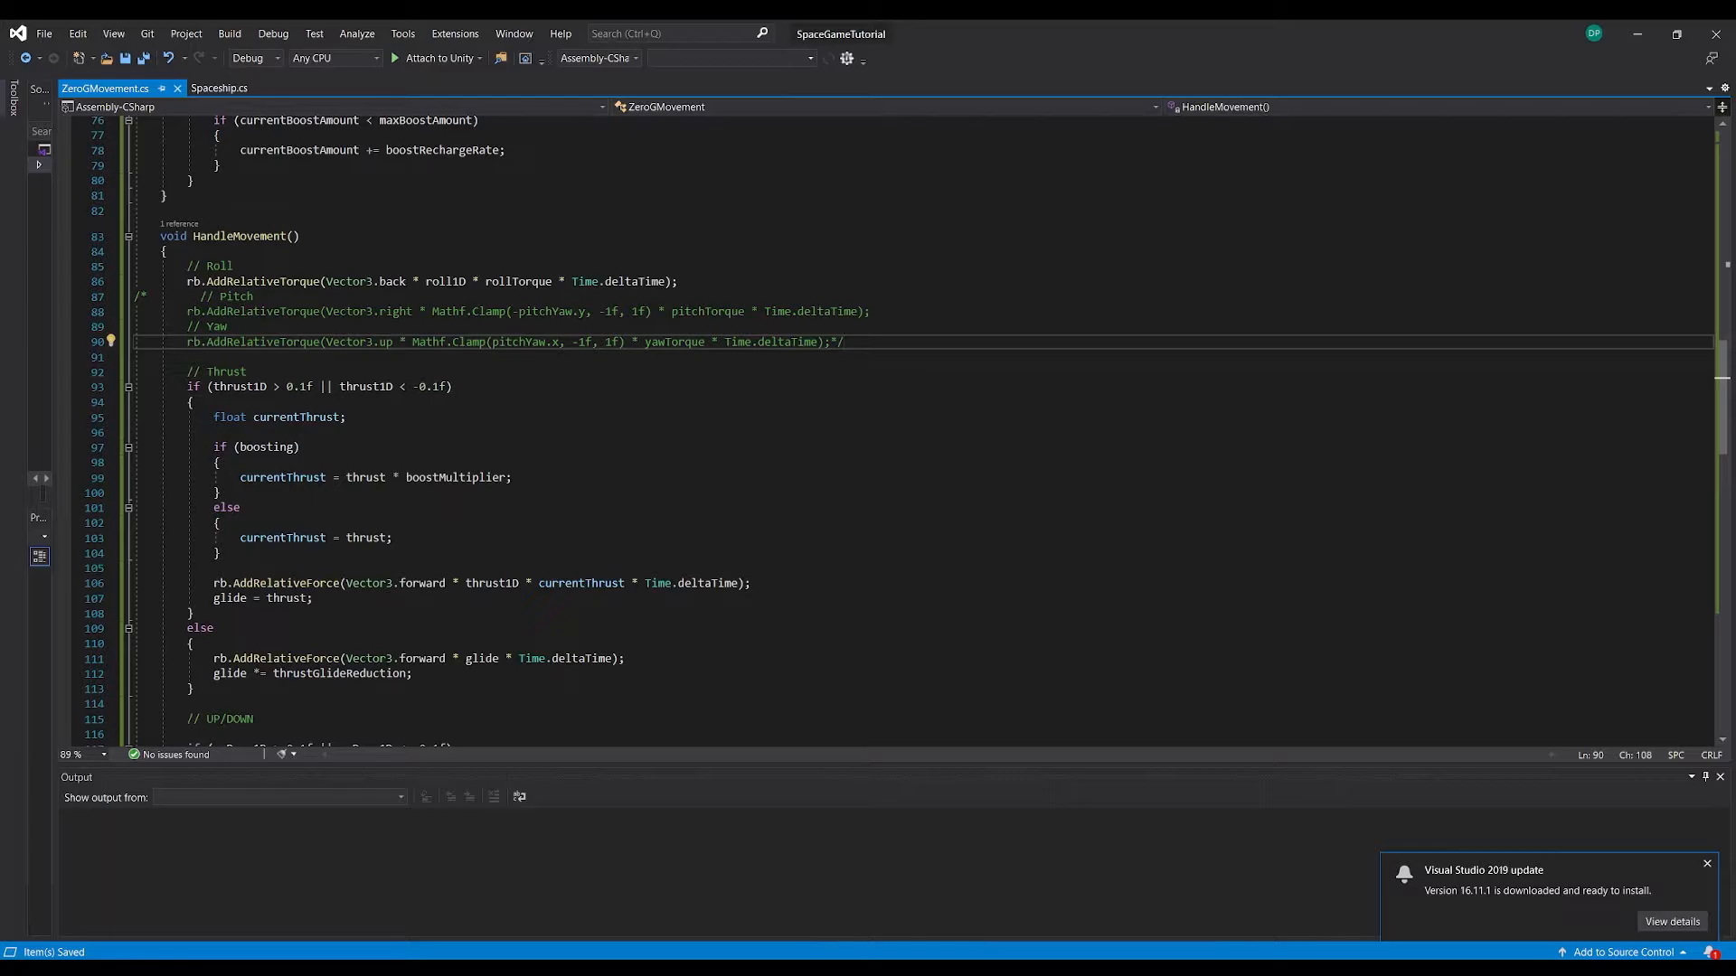
{"action": "left_click_drag", "start_coordinate": [201, 296], "coordinate": [260, 342]}
{"action": "left_click", "coordinate": [340, 341]}
Rename the first header of the ZeroGMovement class to "=== Player Movement Settings ==="
{"action": "scroll", "coordinate": [479, 582], "scroll_direction": "up", "scroll_amount": 20}
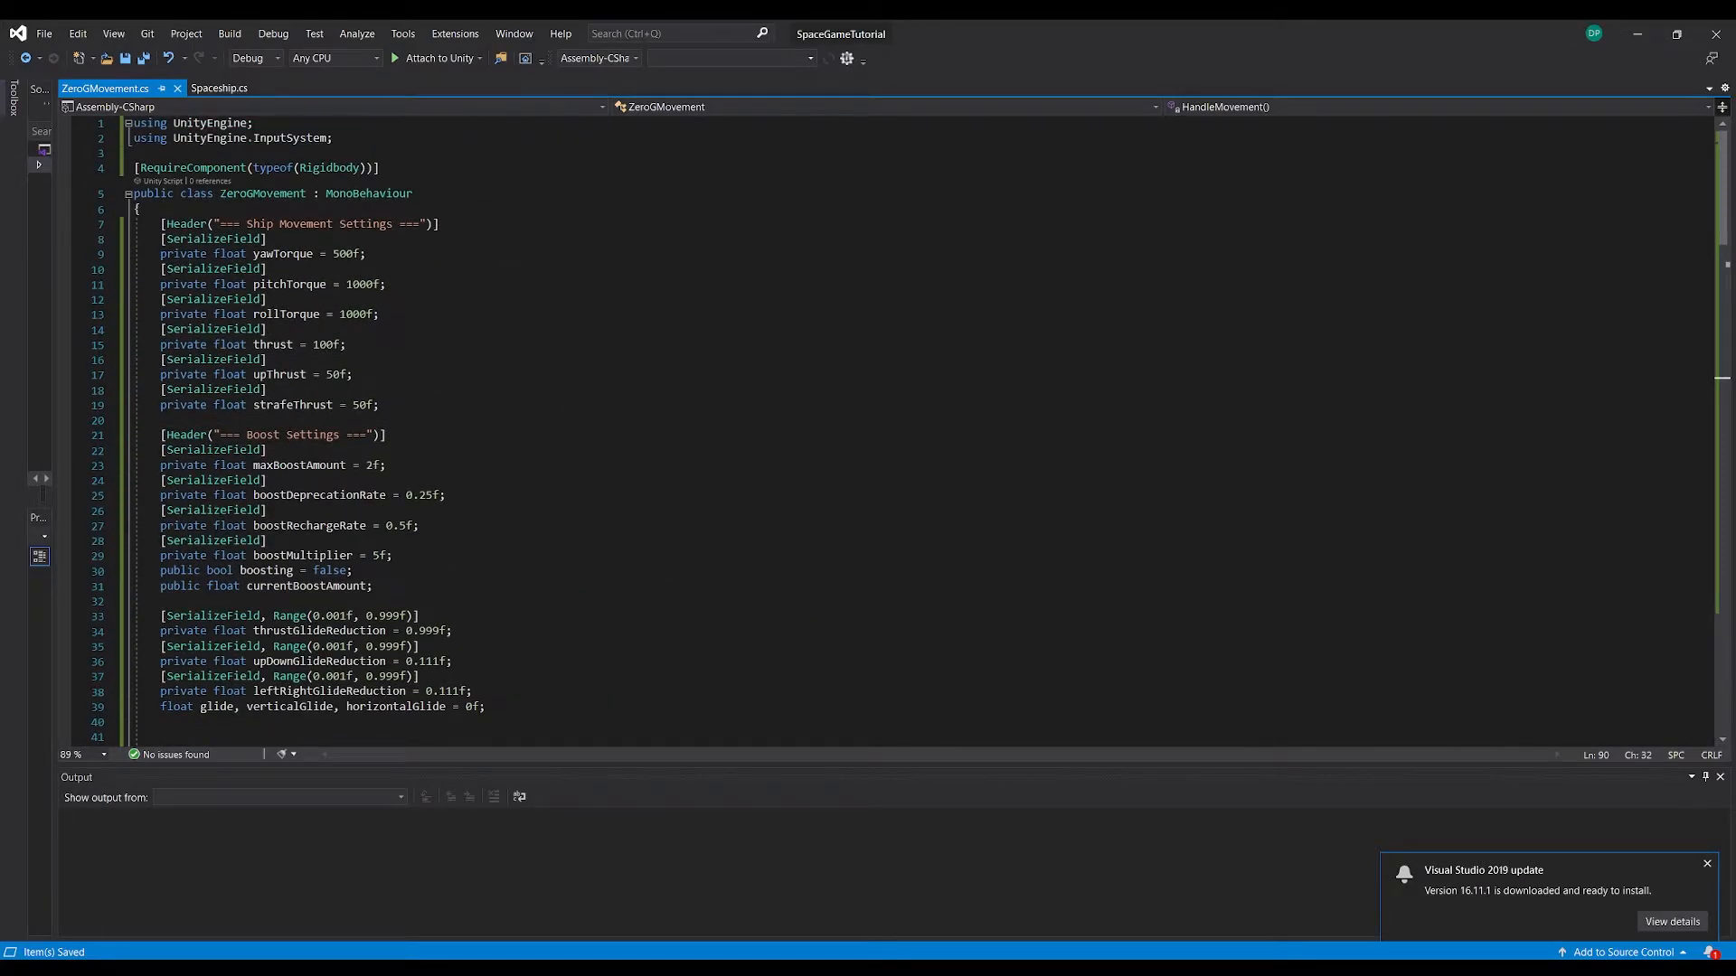
{"action": "left_click", "coordinate": [258, 224]}
{"action": "left_click_drag", "start_coordinate": [265, 226], "coordinate": [268, 226]}
{"action": "type", "text": "Player"}
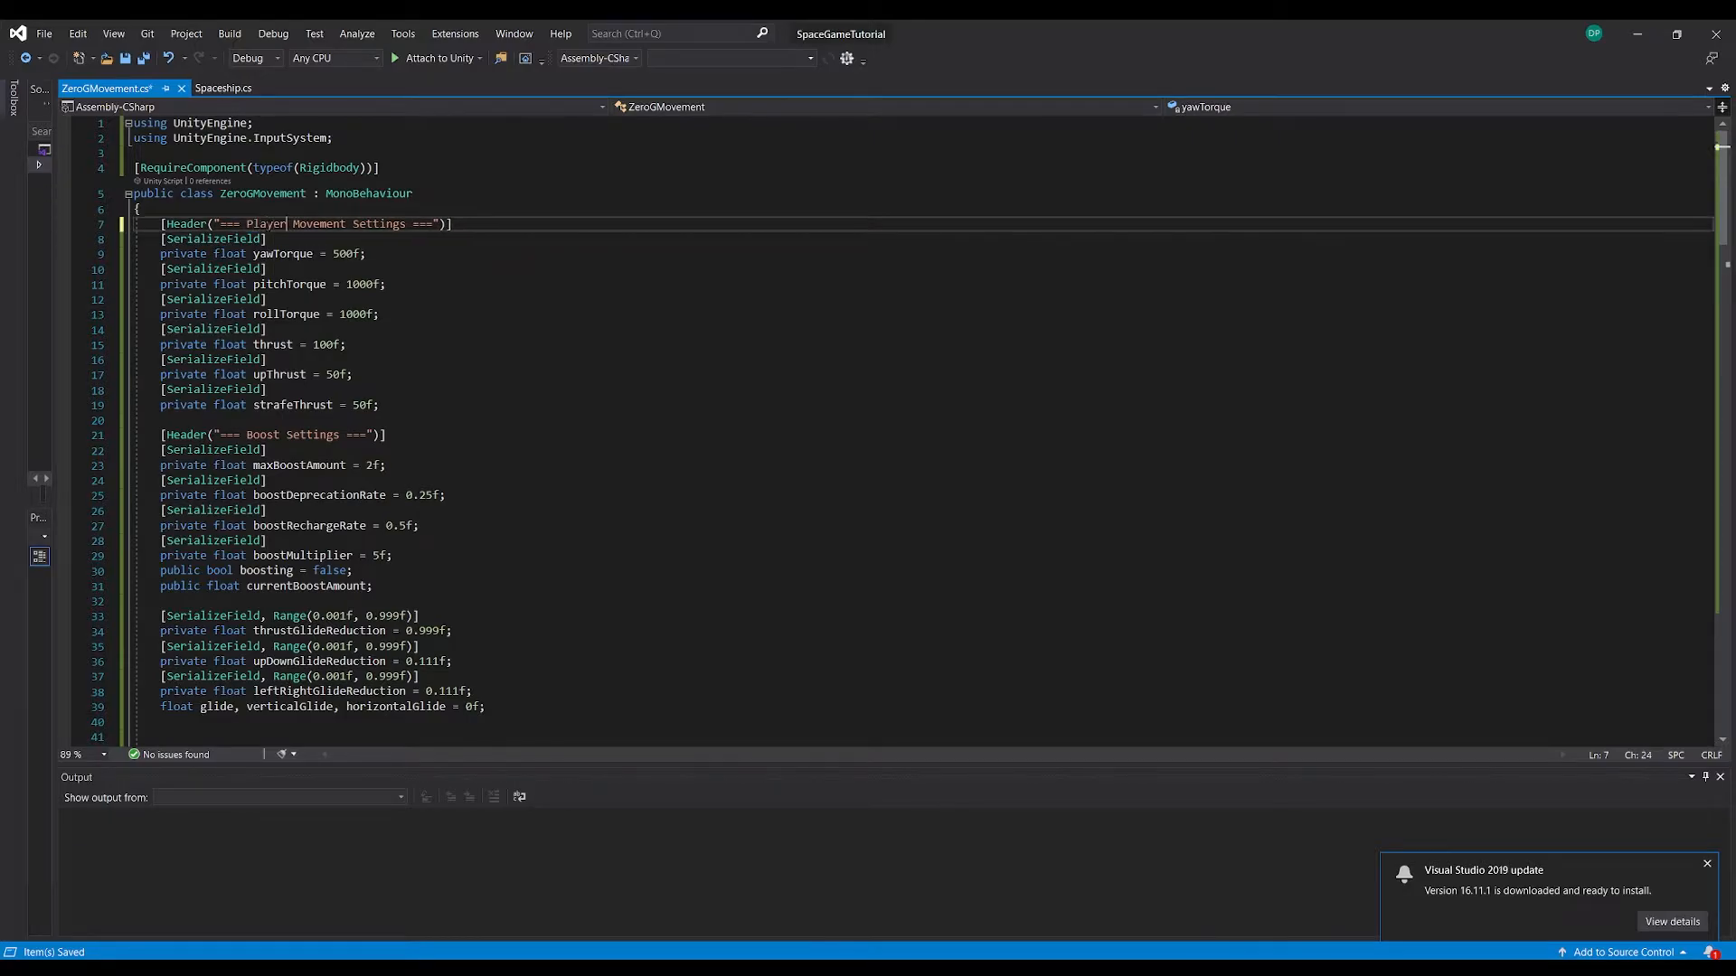
{"action": "left_click_drag", "start_coordinate": [468, 228], "coordinate": [155, 225]}
Declare the field "private Camera mainCam;" below strafeThrust and save the script
{"action": "left_click", "coordinate": [416, 405]}
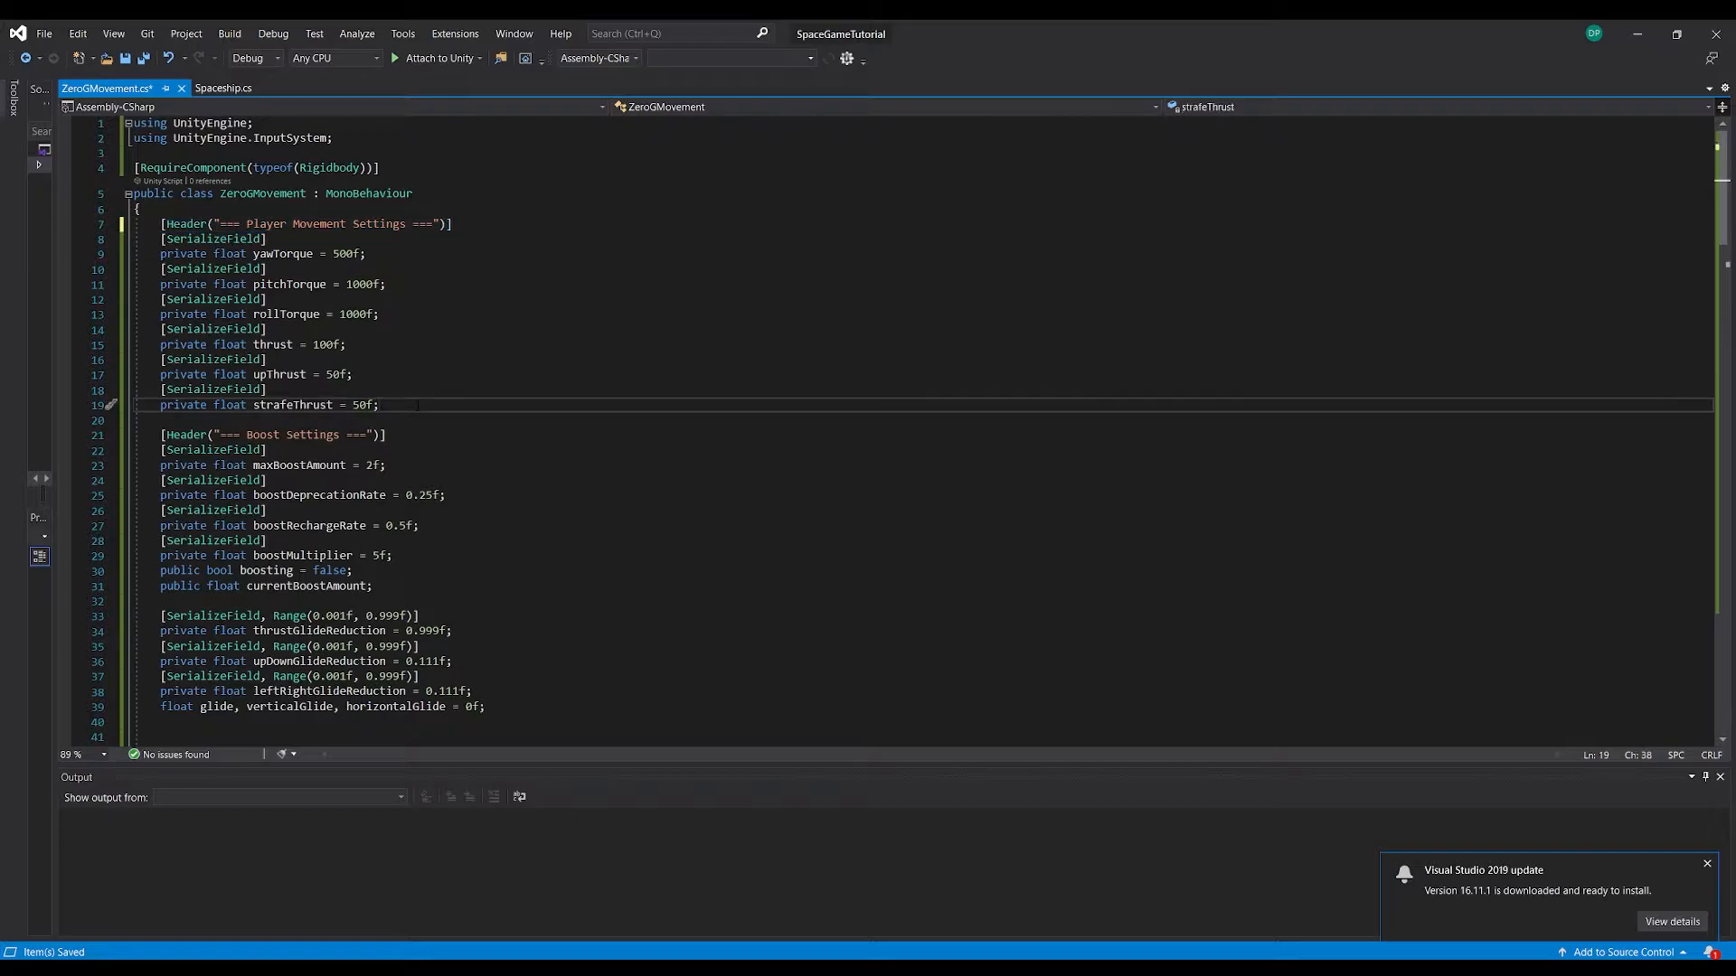
{"action": "key", "text": "Return"}
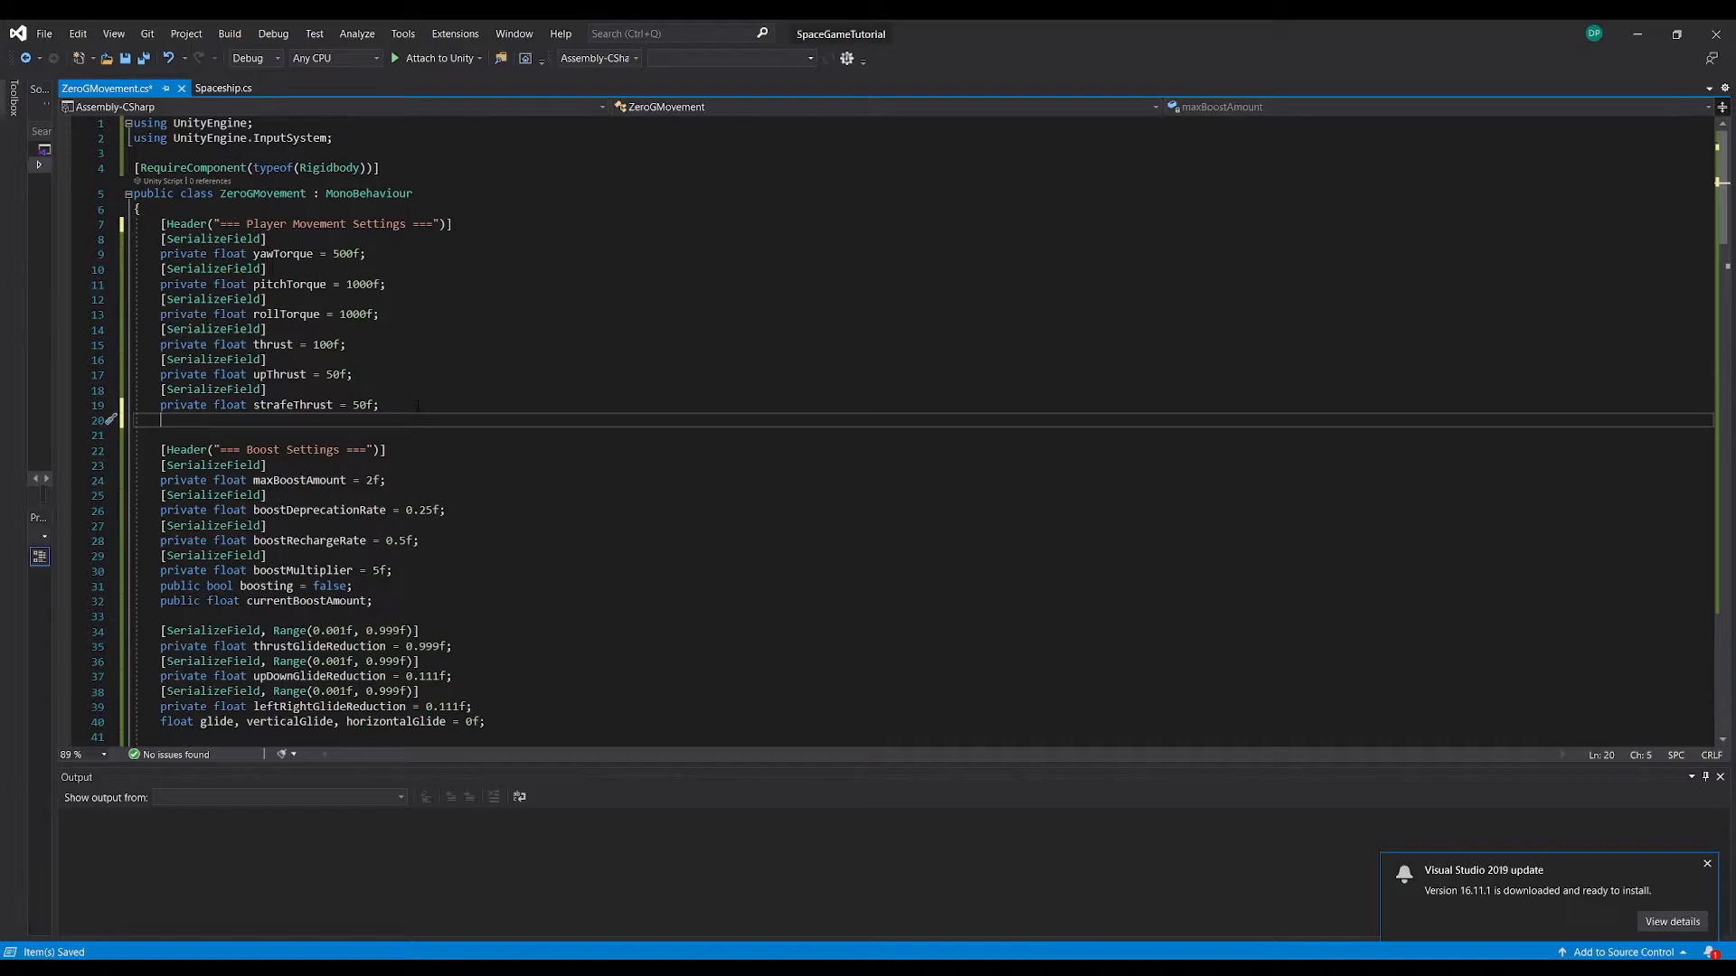
{"action": "key", "text": "Return"}
{"action": "type", "text": "private Cache,e"}
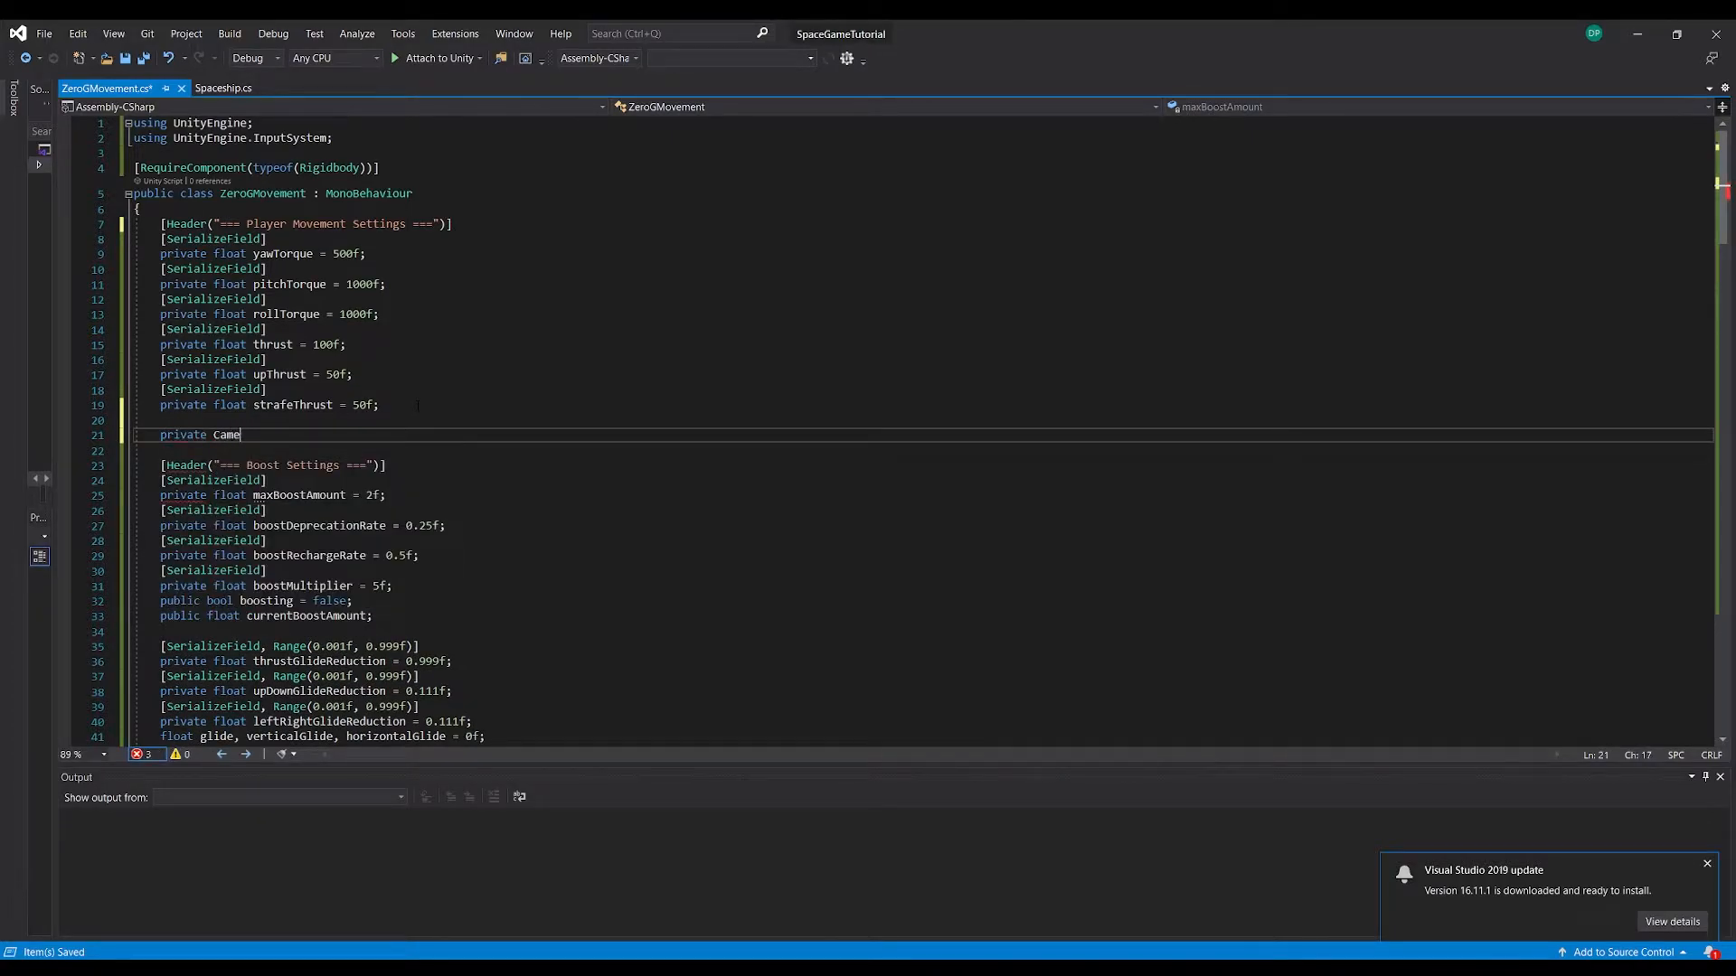
{"action": "type", "text": " main"}
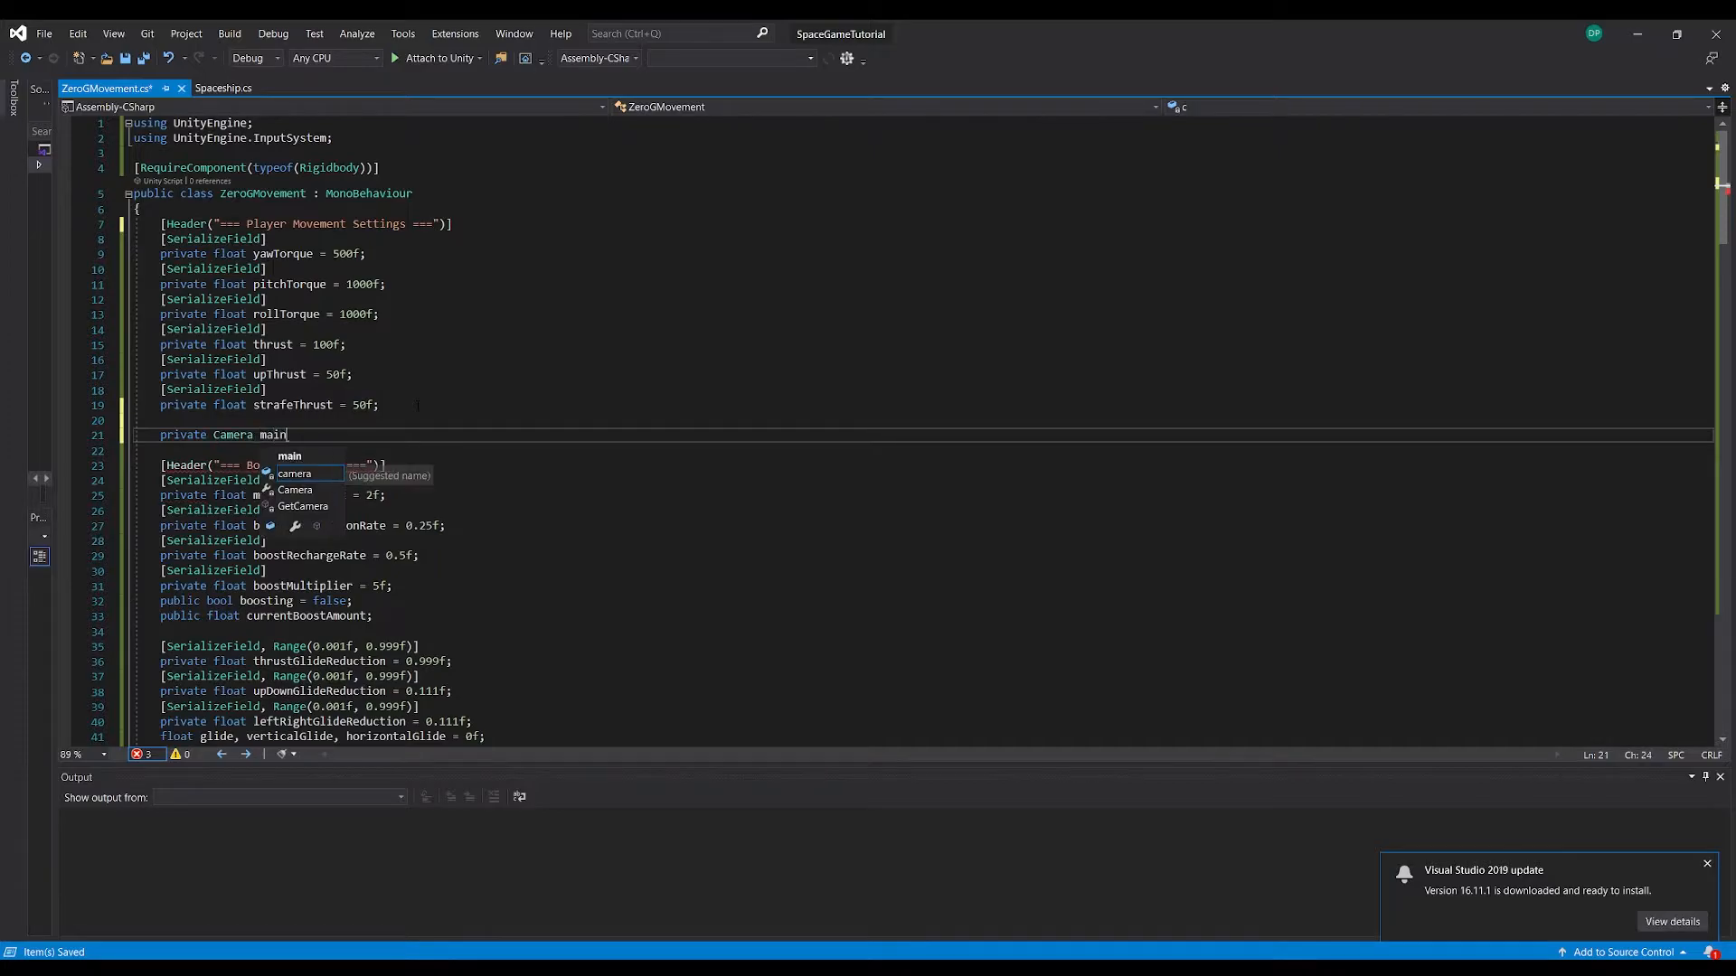
{"action": "type", "text": "Cam;"}
{"action": "key", "text": "ctrl+s"}
Add "mainCam = Camera.main;" as the first line of the Start method and save the script
{"action": "scroll", "coordinate": [416, 406], "scroll_direction": "down", "scroll_amount": 13}
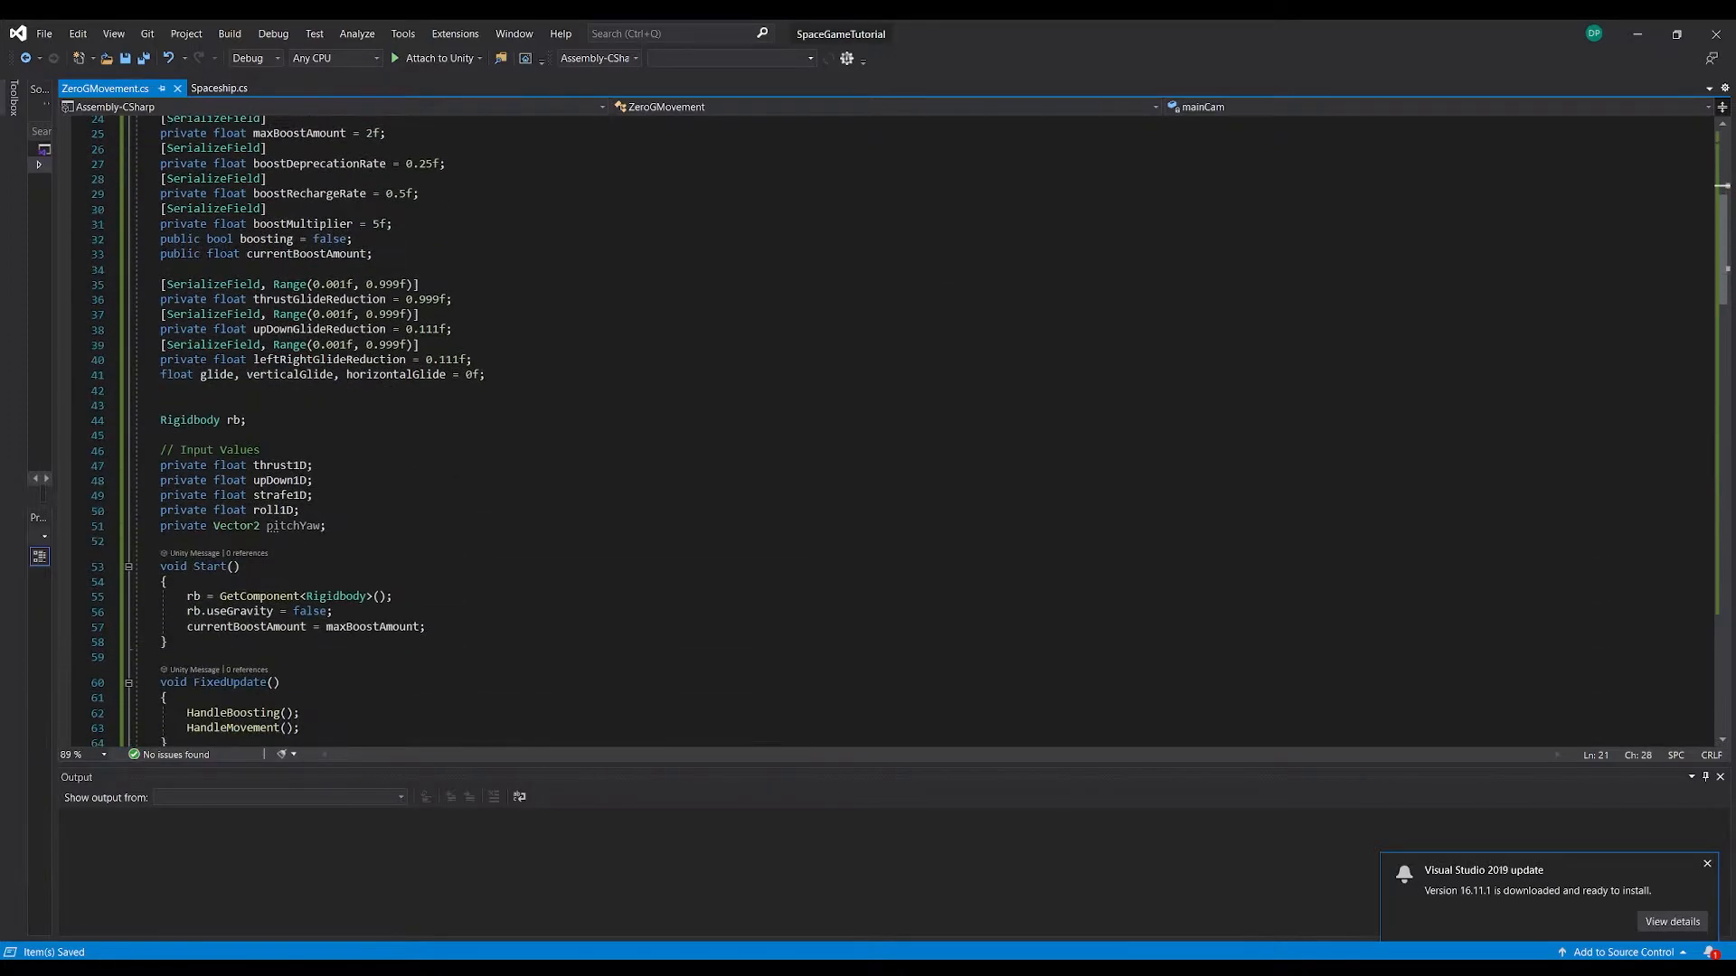
{"action": "scroll", "coordinate": [417, 406], "scroll_direction": "down", "scroll_amount": 1}
{"action": "left_click", "coordinate": [446, 353]}
{"action": "left_click", "coordinate": [352, 312]}
{"action": "key", "text": "Return"}
{"action": "type", "text": "mainCam"}
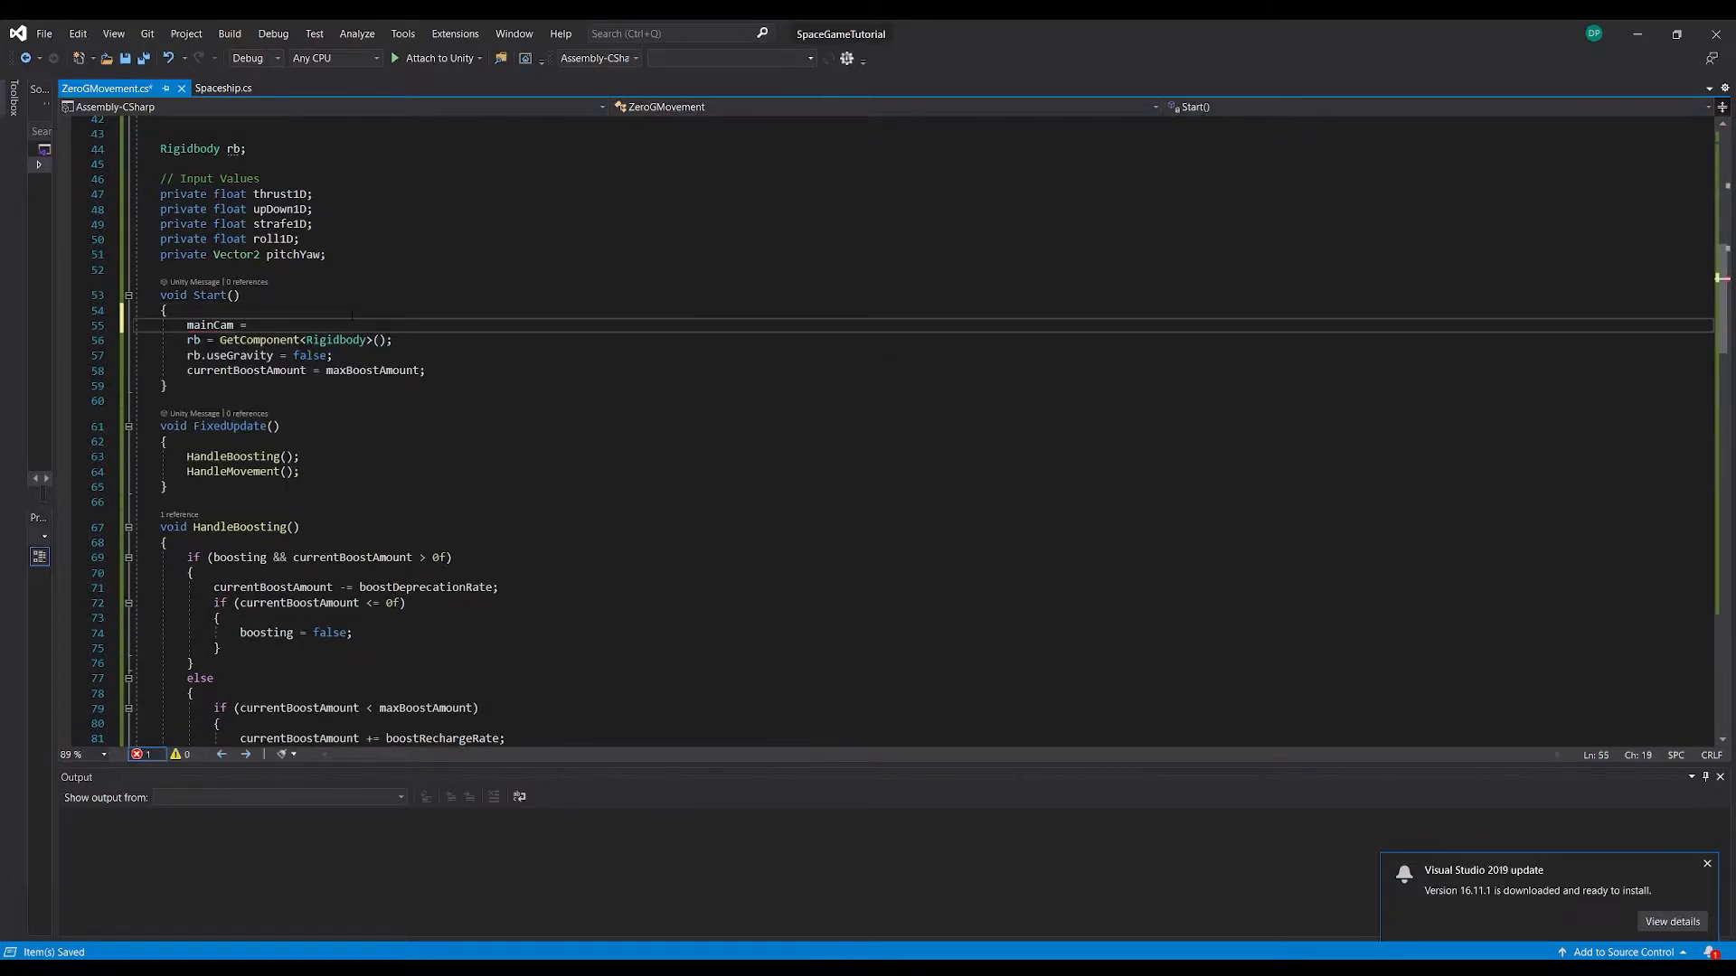
{"action": "type", "text": " = Camera.main;"}
{"action": "key", "text": "ctrl+s"}
{"action": "left_click_drag", "start_coordinate": [214, 325], "coordinate": [324, 325]}
{"action": "left_click", "coordinate": [334, 324]}
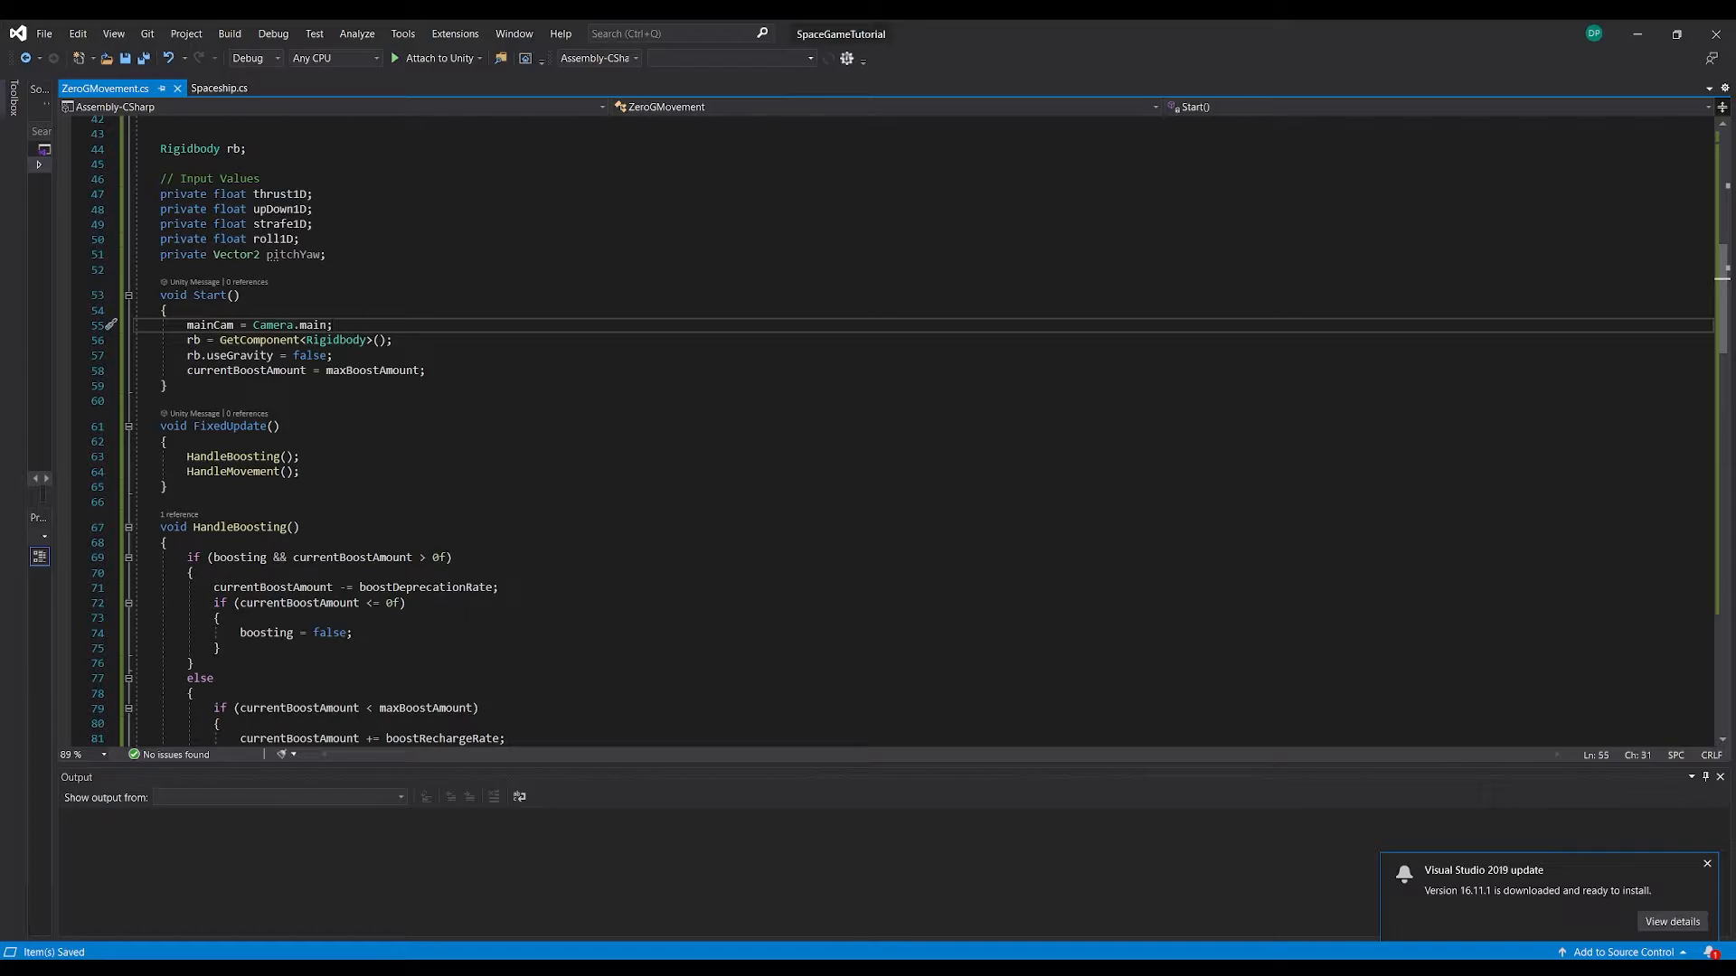
{"action": "left_click_drag", "start_coordinate": [167, 325], "coordinate": [339, 340]}
{"action": "left_click", "coordinate": [333, 325]}
Switch to Unity, create a Cinemachine virtual camera and make it a child of ZeroGPlayer
{"action": "left_click_drag", "start_coordinate": [1447, 38], "coordinate": [1735, 20]}
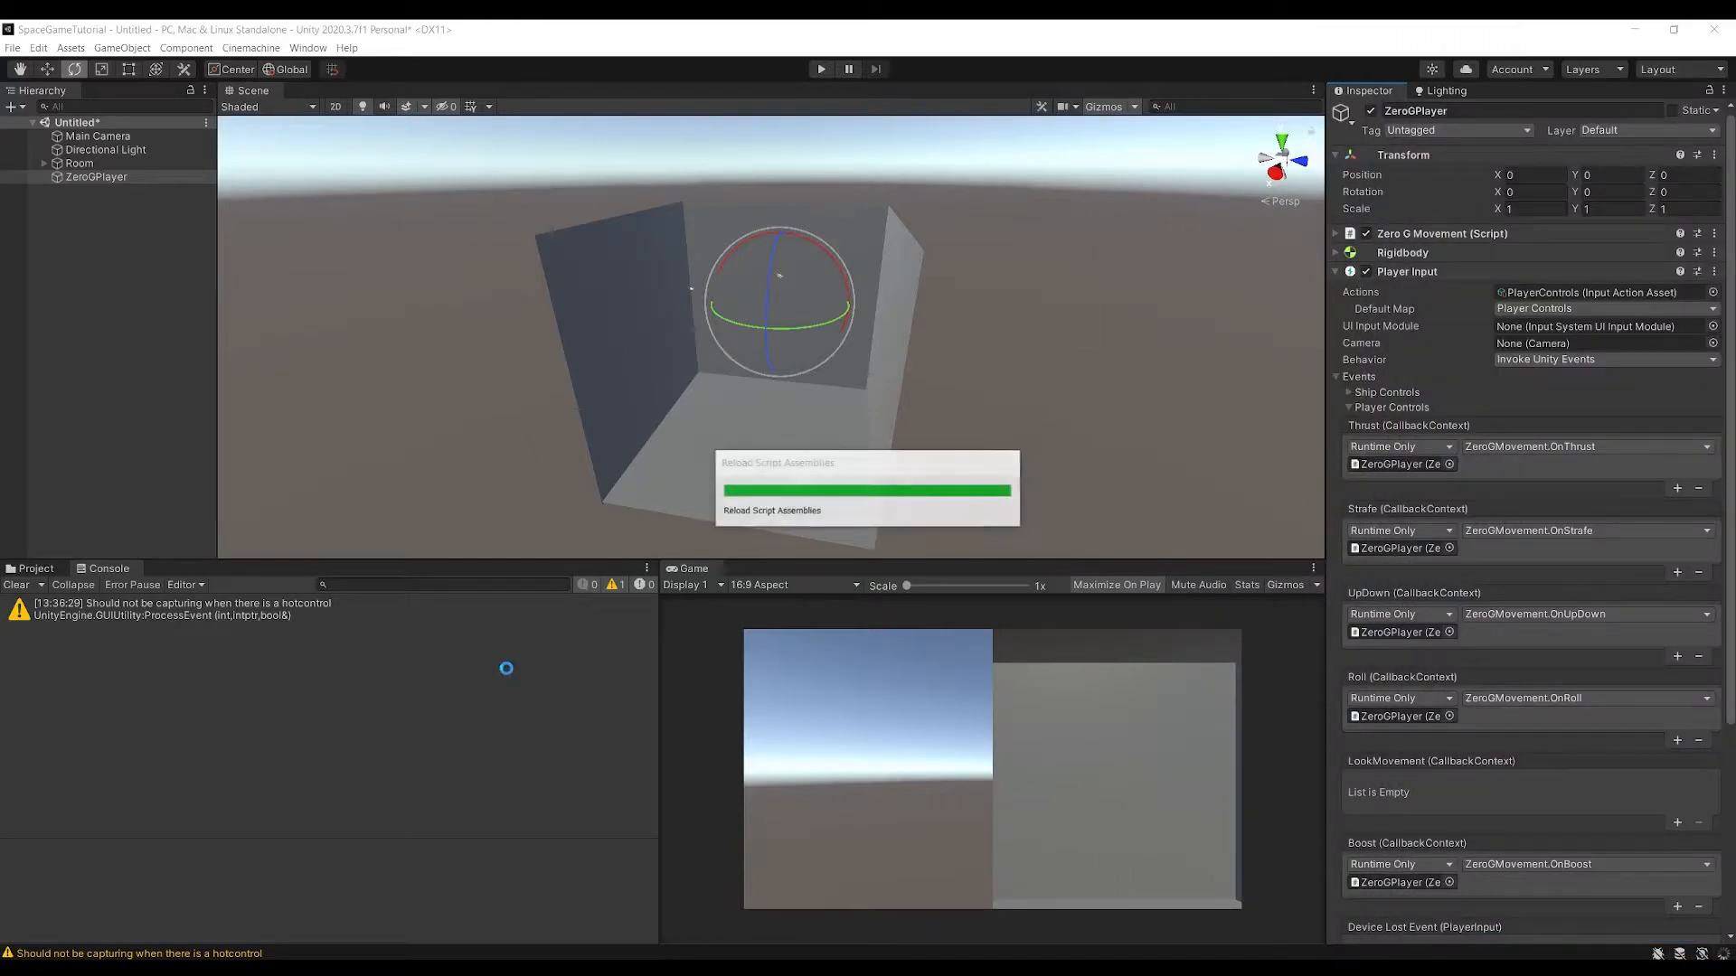
{"action": "left_click", "coordinate": [96, 178]}
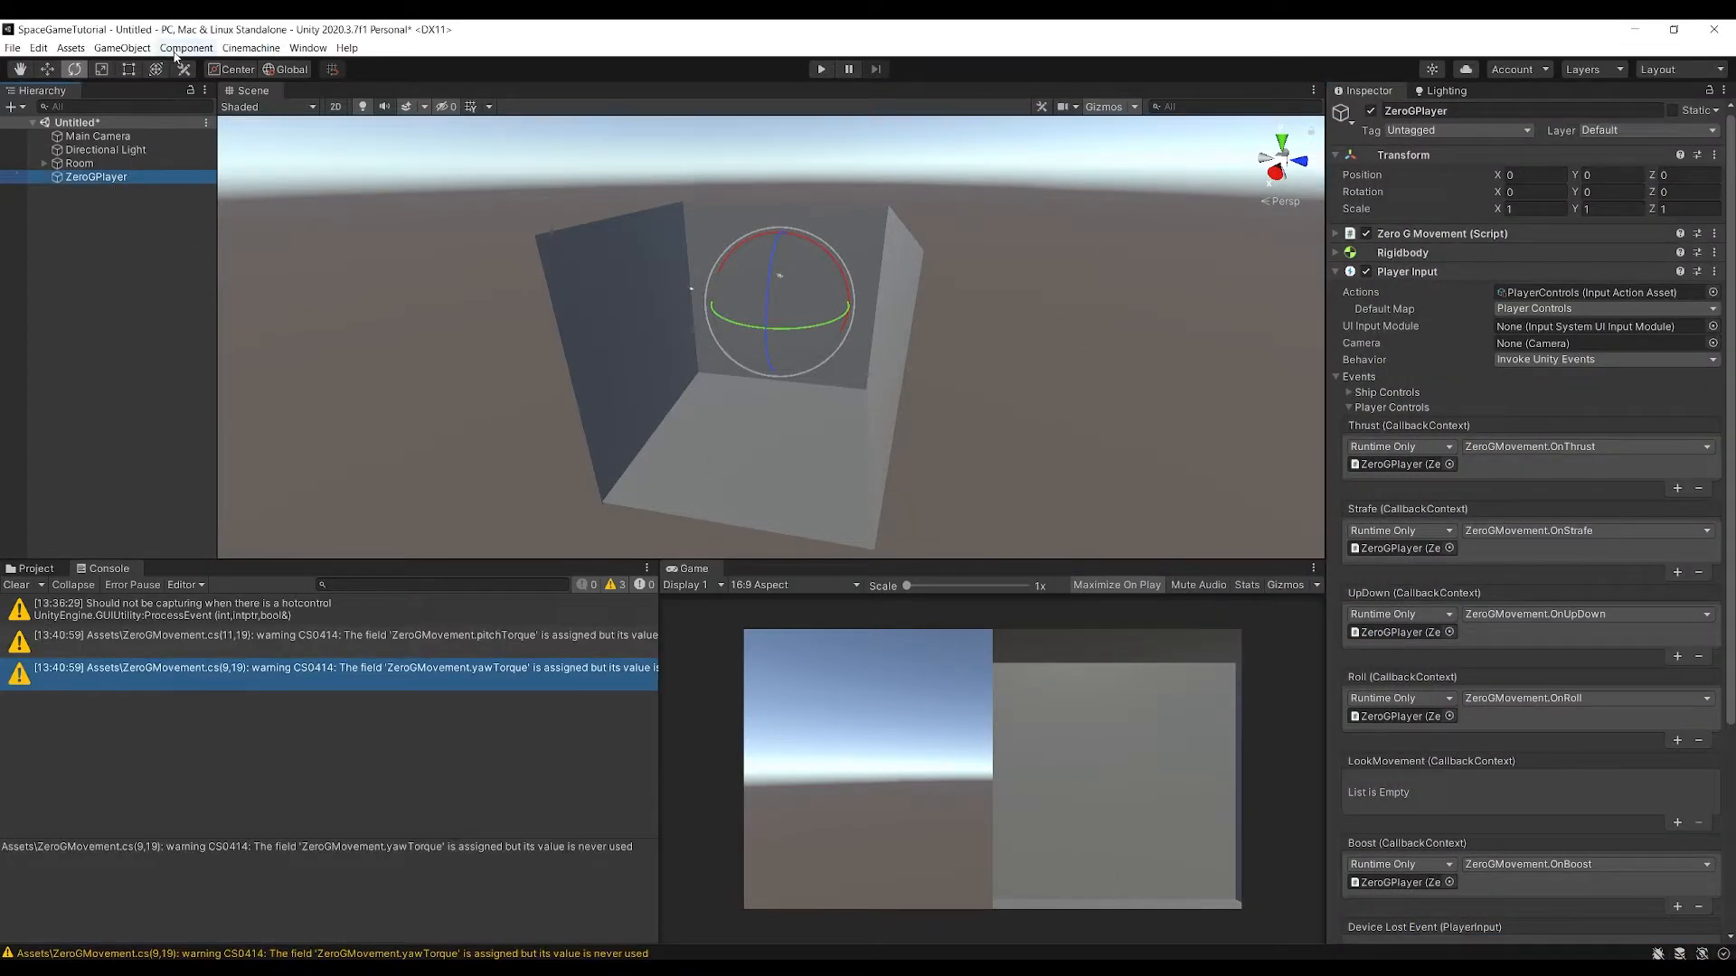
{"action": "left_click", "coordinate": [251, 48]}
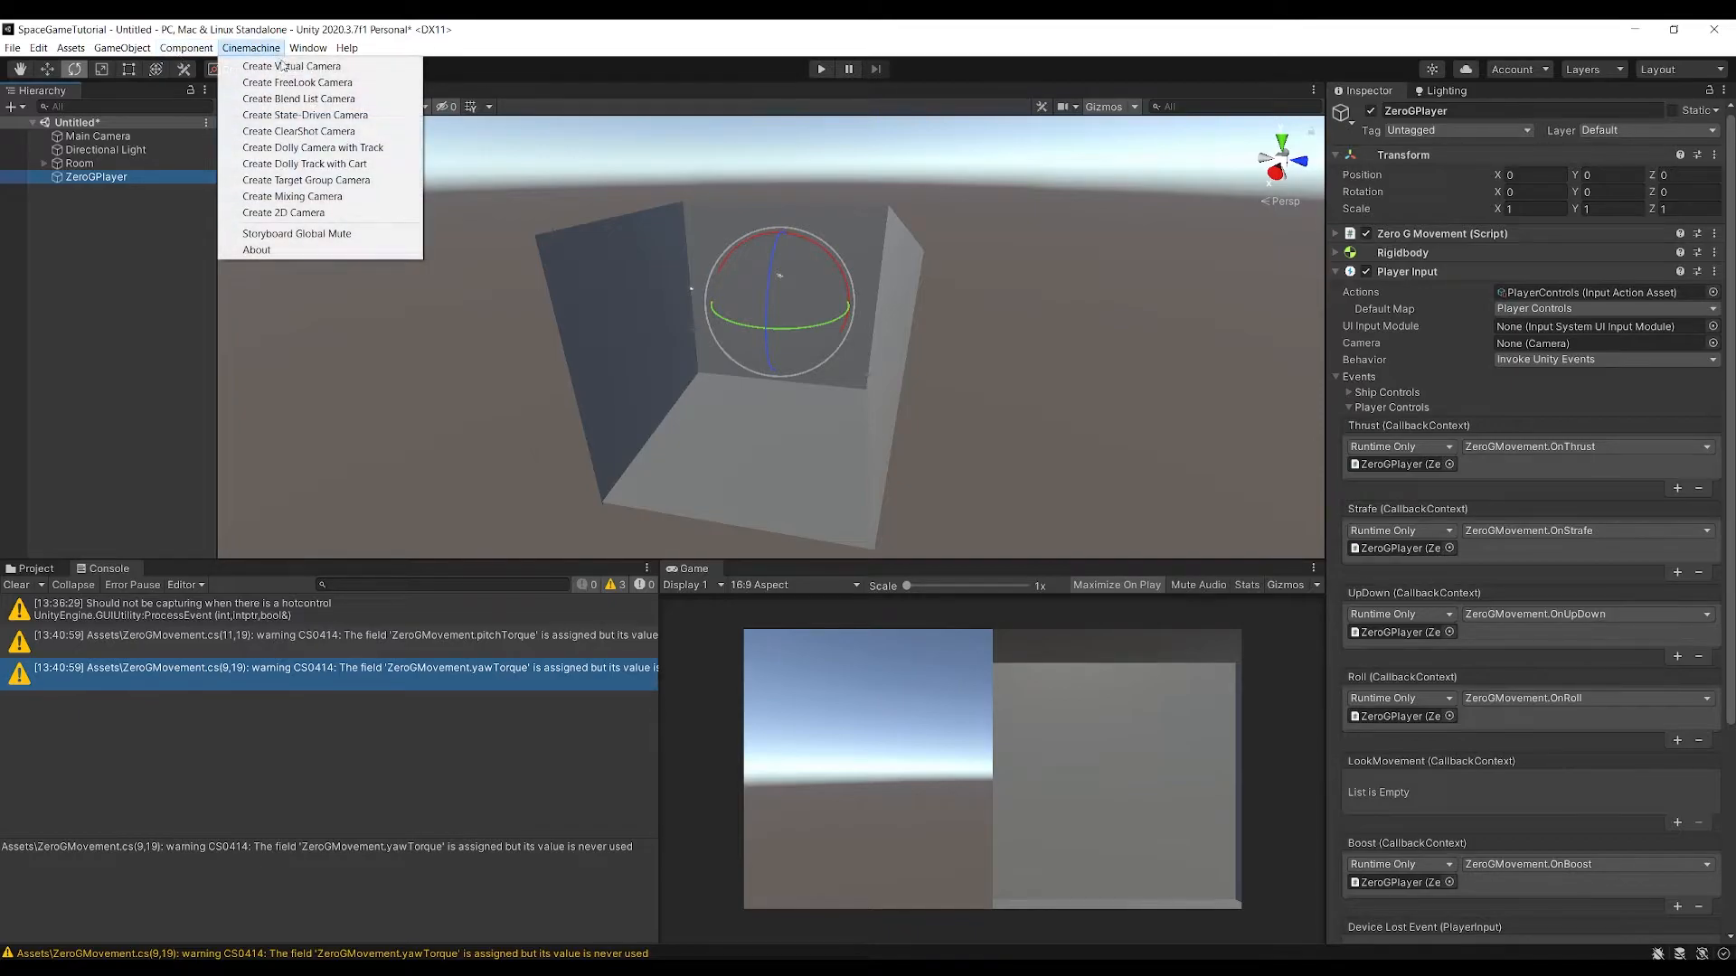
{"action": "left_click", "coordinate": [281, 67]}
{"action": "left_click_drag", "start_coordinate": [96, 181], "coordinate": [95, 179]}
Set the virtual camera's position and rotation to 0 on all axes and frame it in the scene
{"action": "left_click", "coordinate": [1530, 175]}
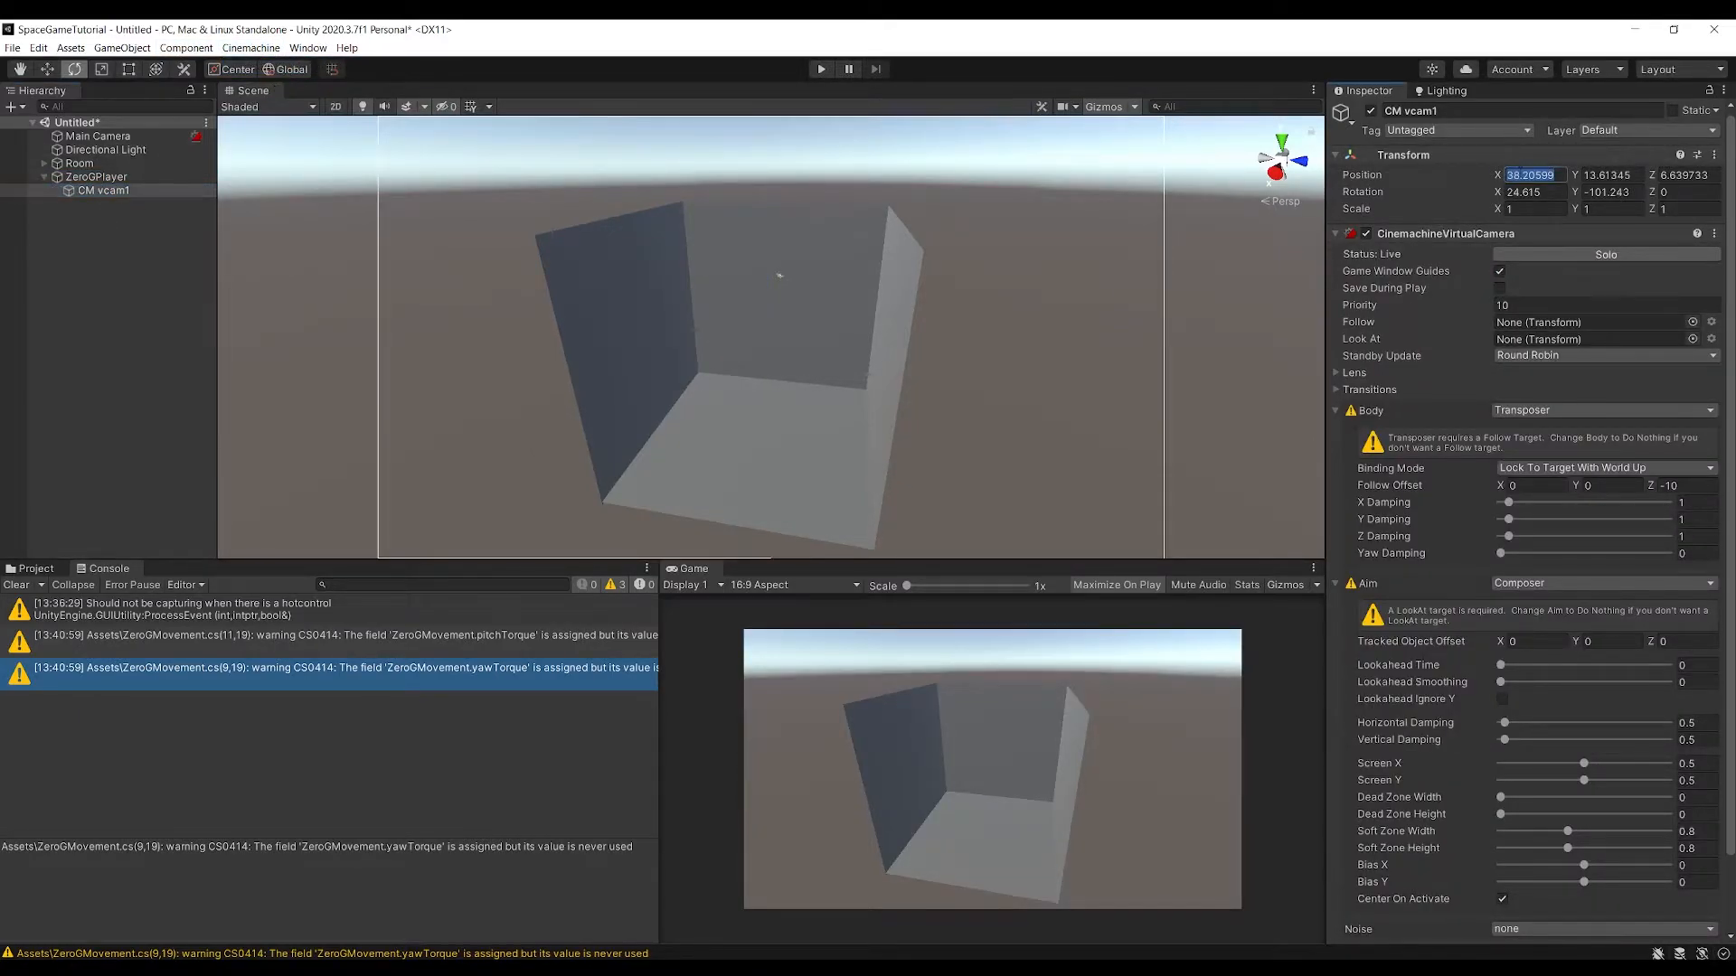
{"action": "type", "text": "0"}
{"action": "key", "text": "Tab"}
{"action": "type", "text": "0"}
{"action": "key", "text": "Tab"}
{"action": "type", "text": "0"}
{"action": "key", "text": "Tab"}
{"action": "type", "text": "0\t0"}
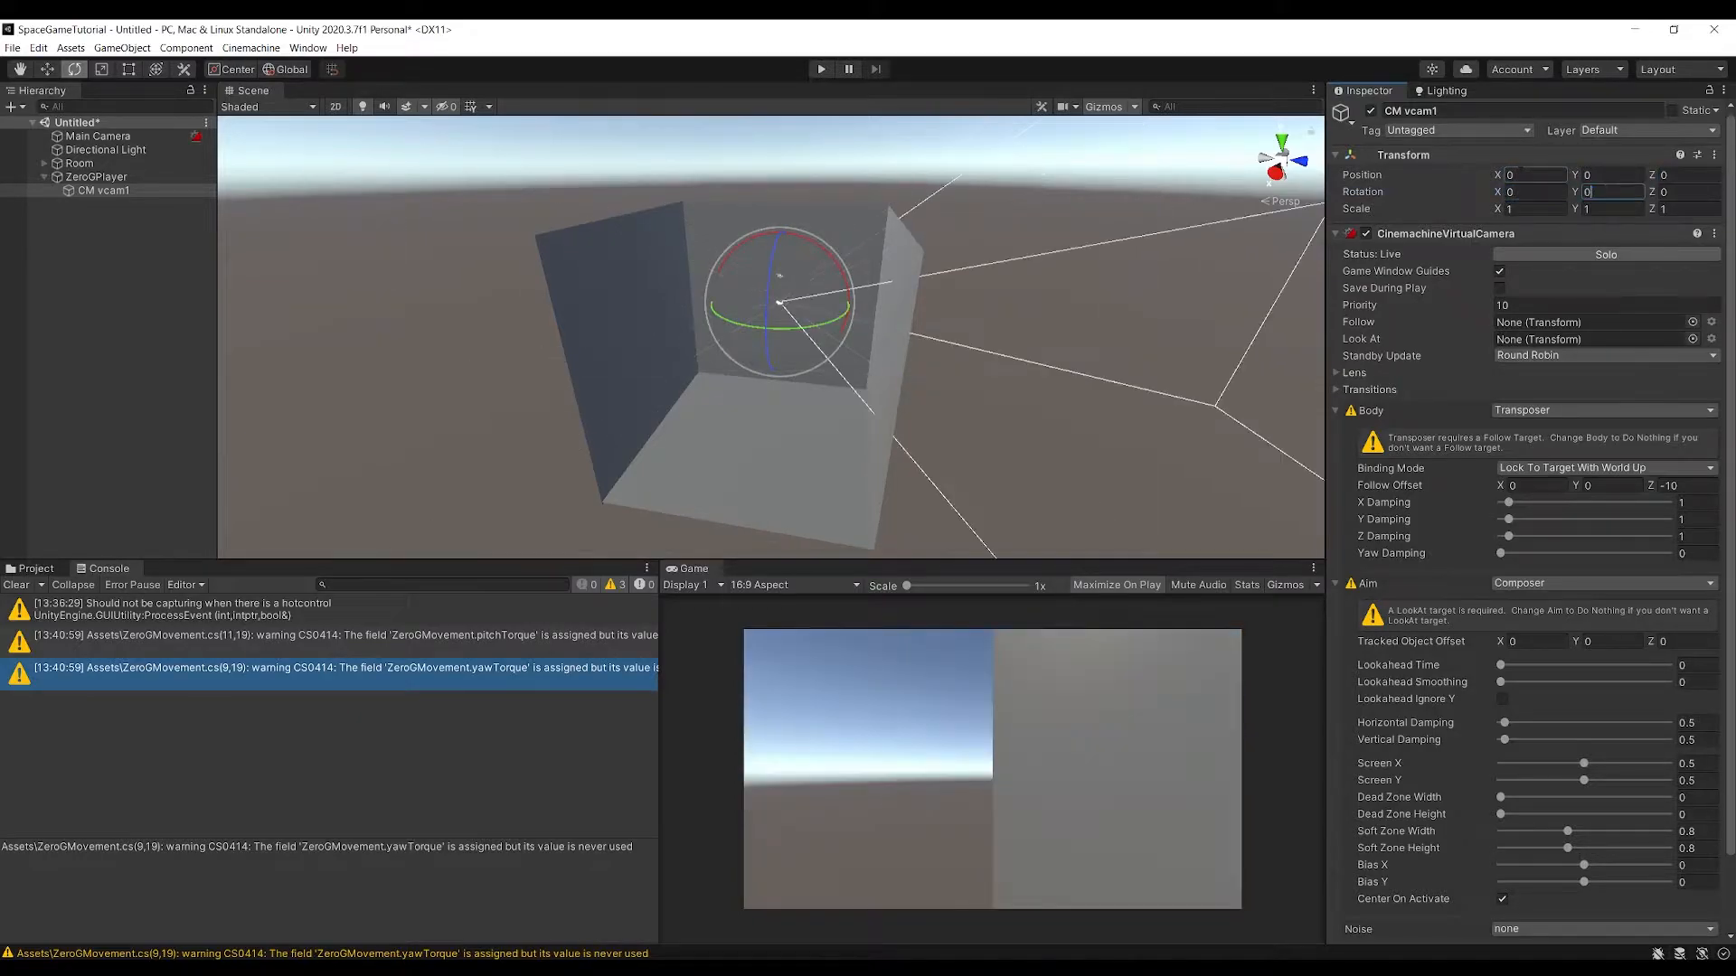
{"action": "right_click_drag", "start_coordinate": [801, 330], "coordinate": [792, 320]}
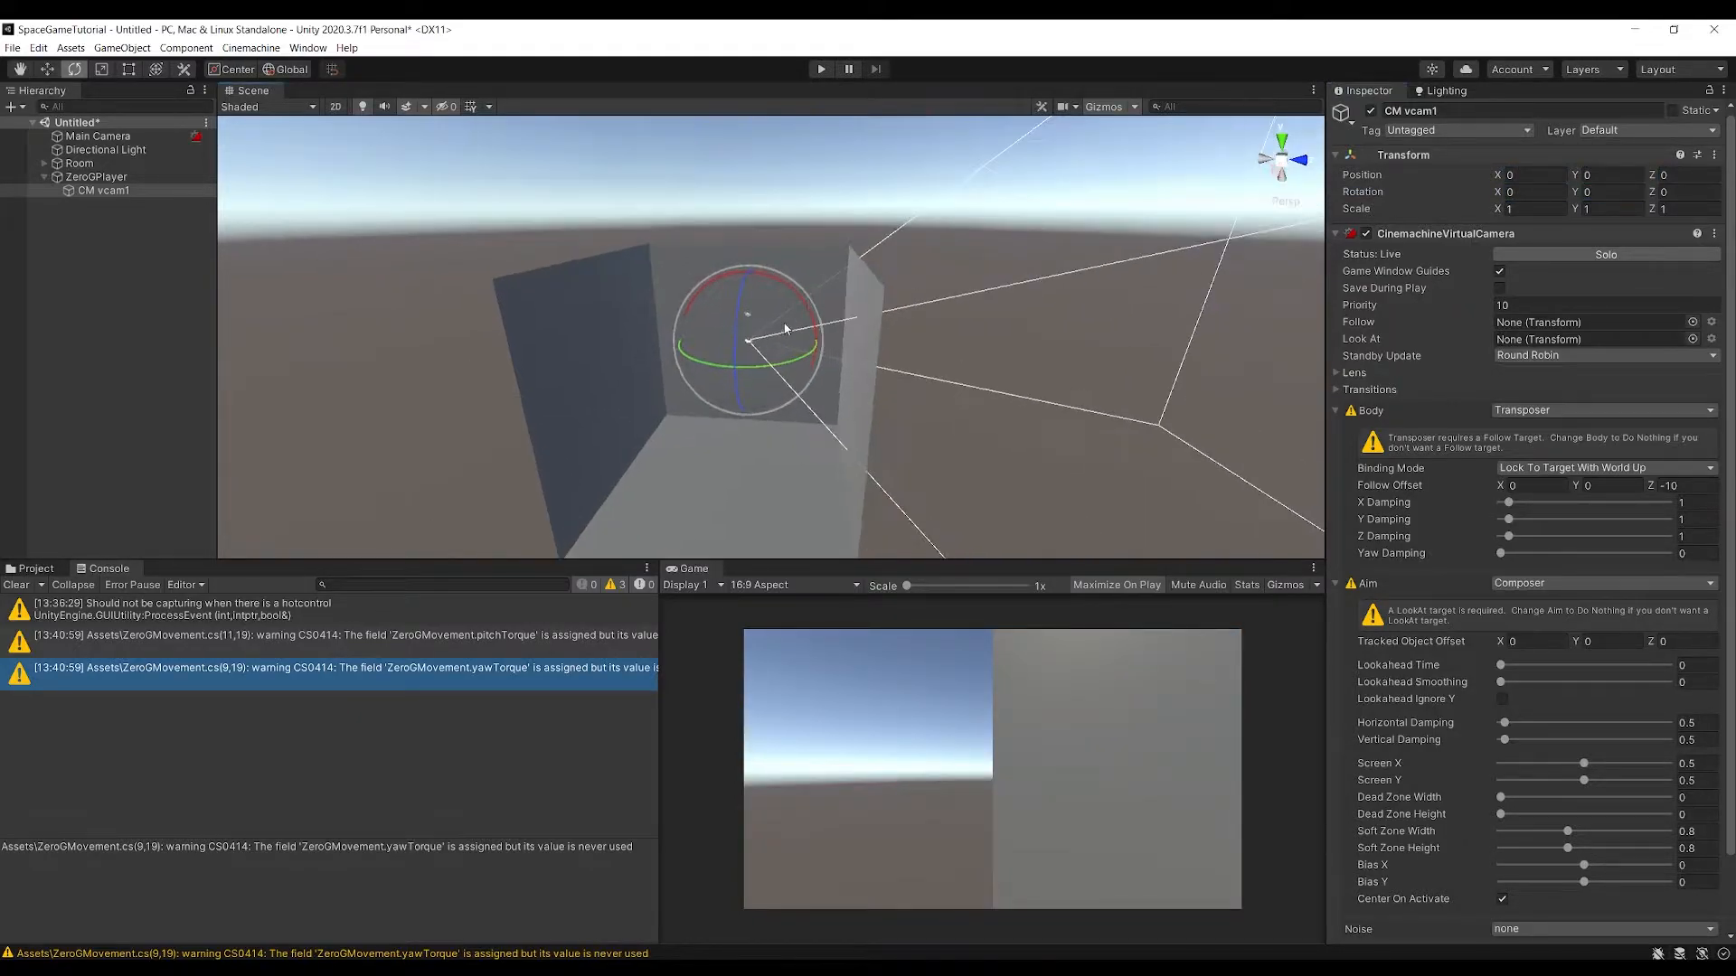
{"action": "key", "text": "f"}
{"action": "left_click_drag", "start_coordinate": [783, 339], "coordinate": [797, 345], "text": "alt"}
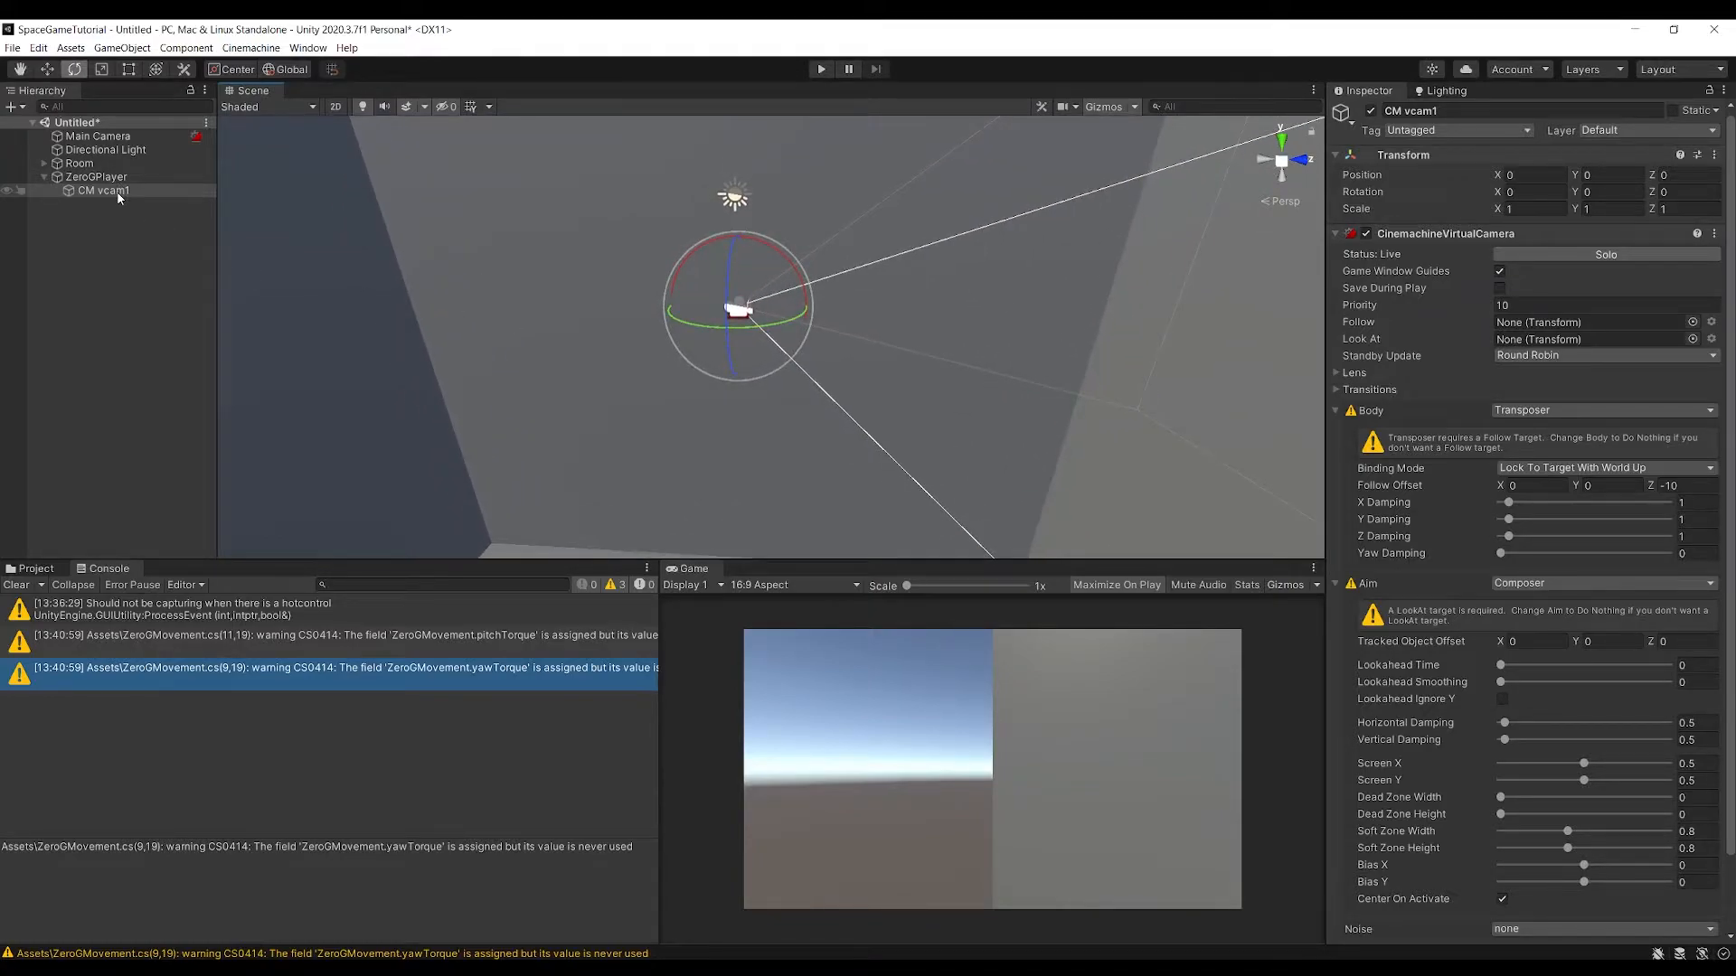
Rename the virtual camera CM vcam1 to ZeroGCam
{"action": "left_click", "coordinate": [119, 192]}
{"action": "key", "text": "F2"}
{"action": "type", "text": "Z"}
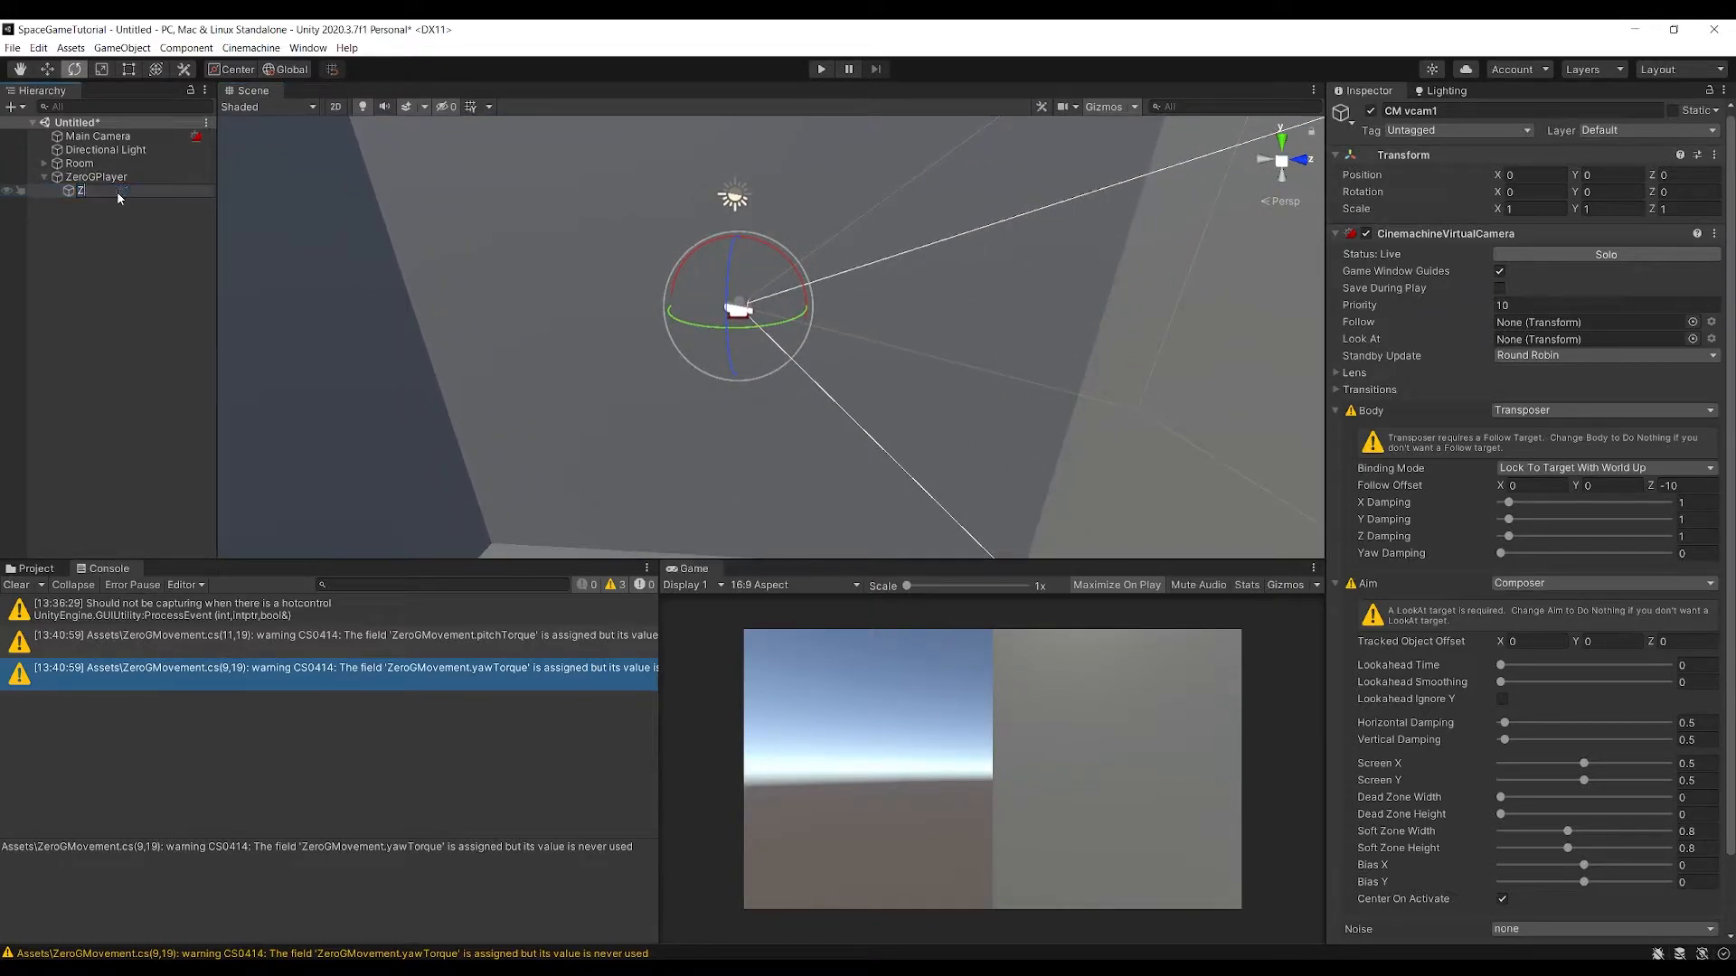
{"action": "type", "text": "eroGCam"}
{"action": "key", "text": "Return"}
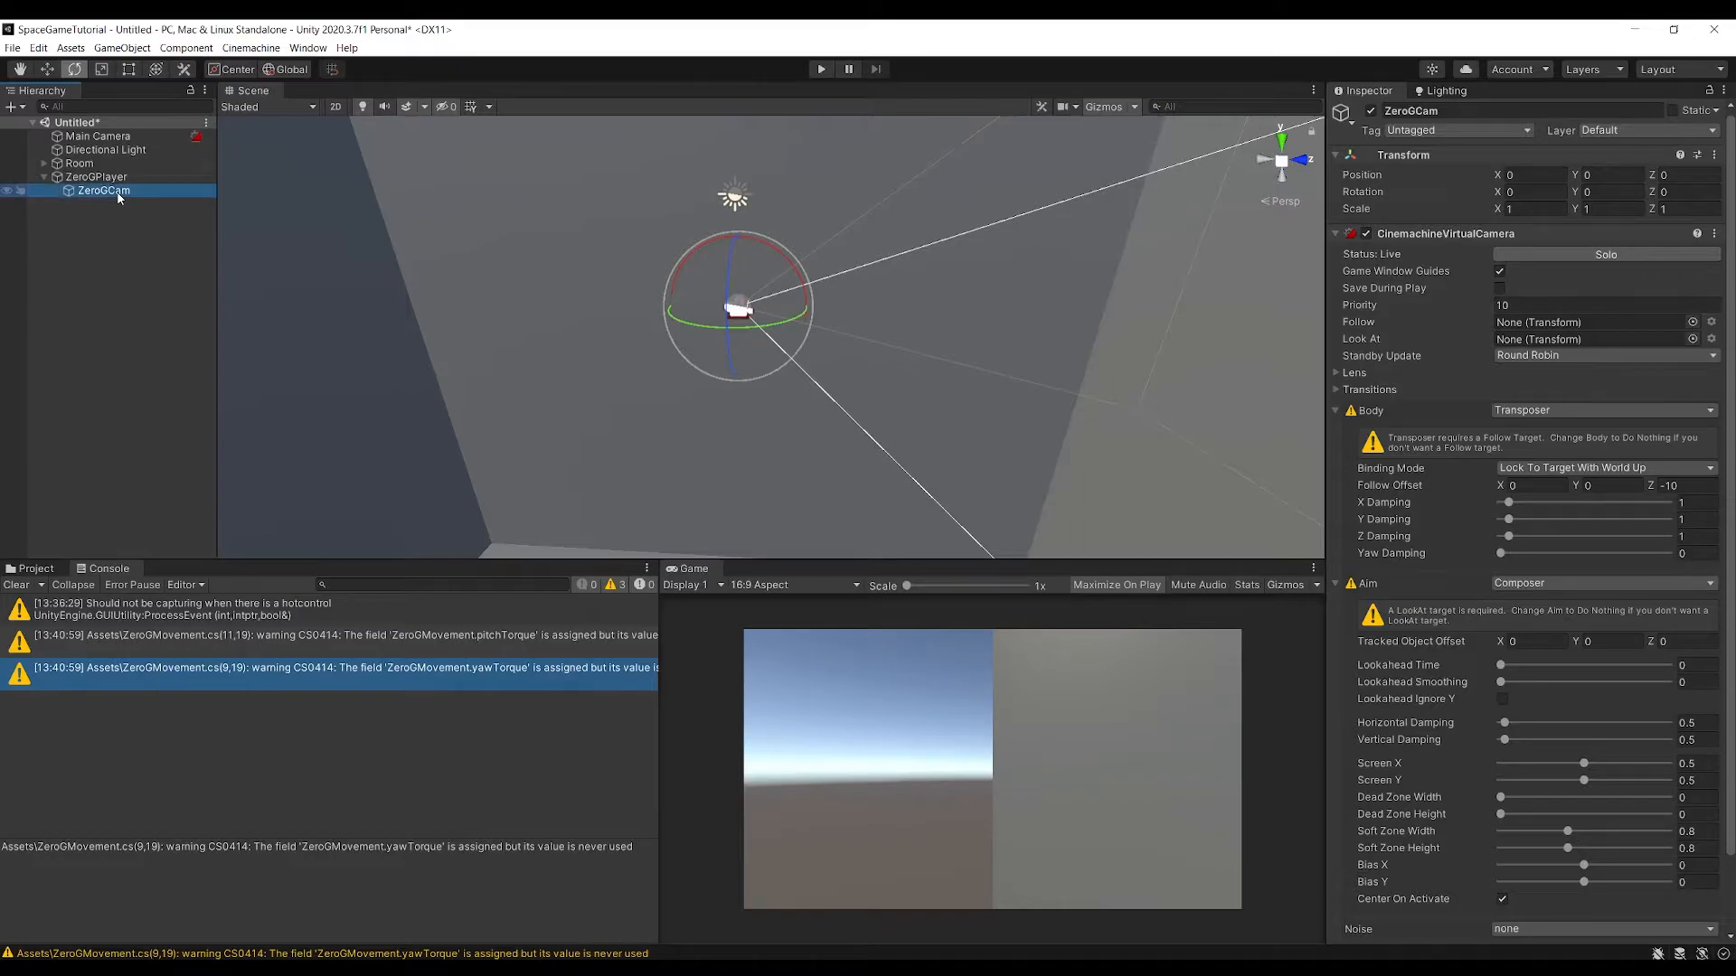
Add a 3D capsule as a child of ZeroGPlayer
{"action": "left_click", "coordinate": [118, 178]}
{"action": "right_click", "coordinate": [118, 181]}
{"action": "mouse_move", "coordinate": [191, 399]}
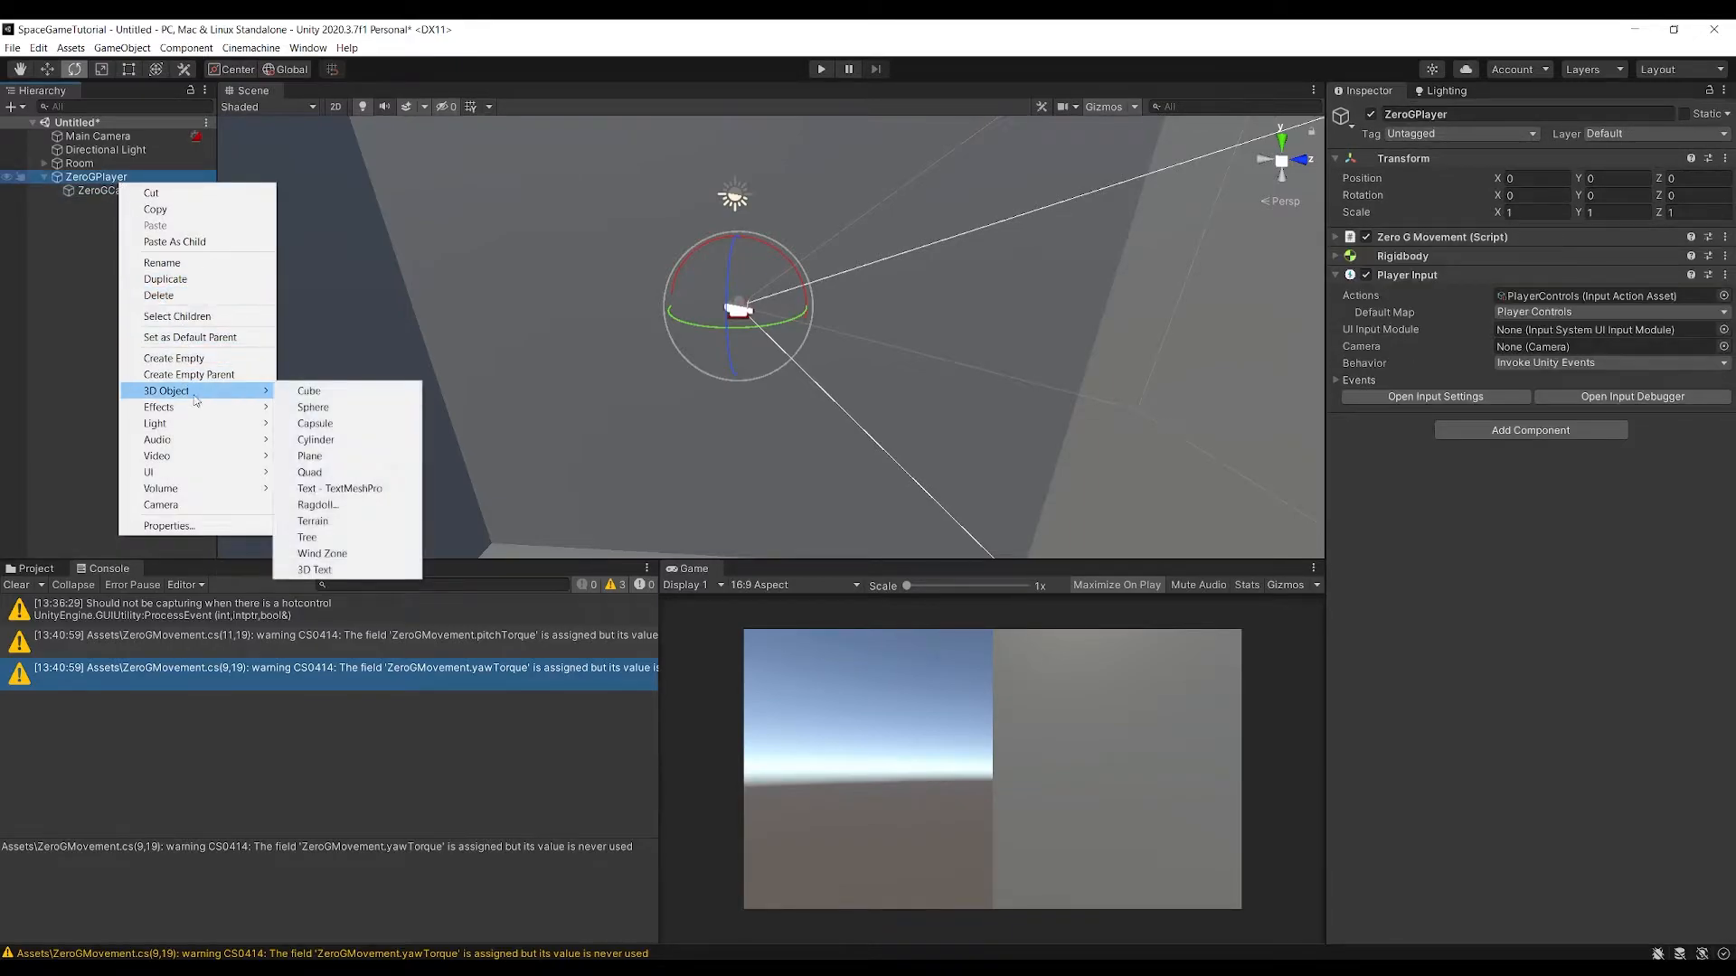
{"action": "left_click", "coordinate": [308, 424]}
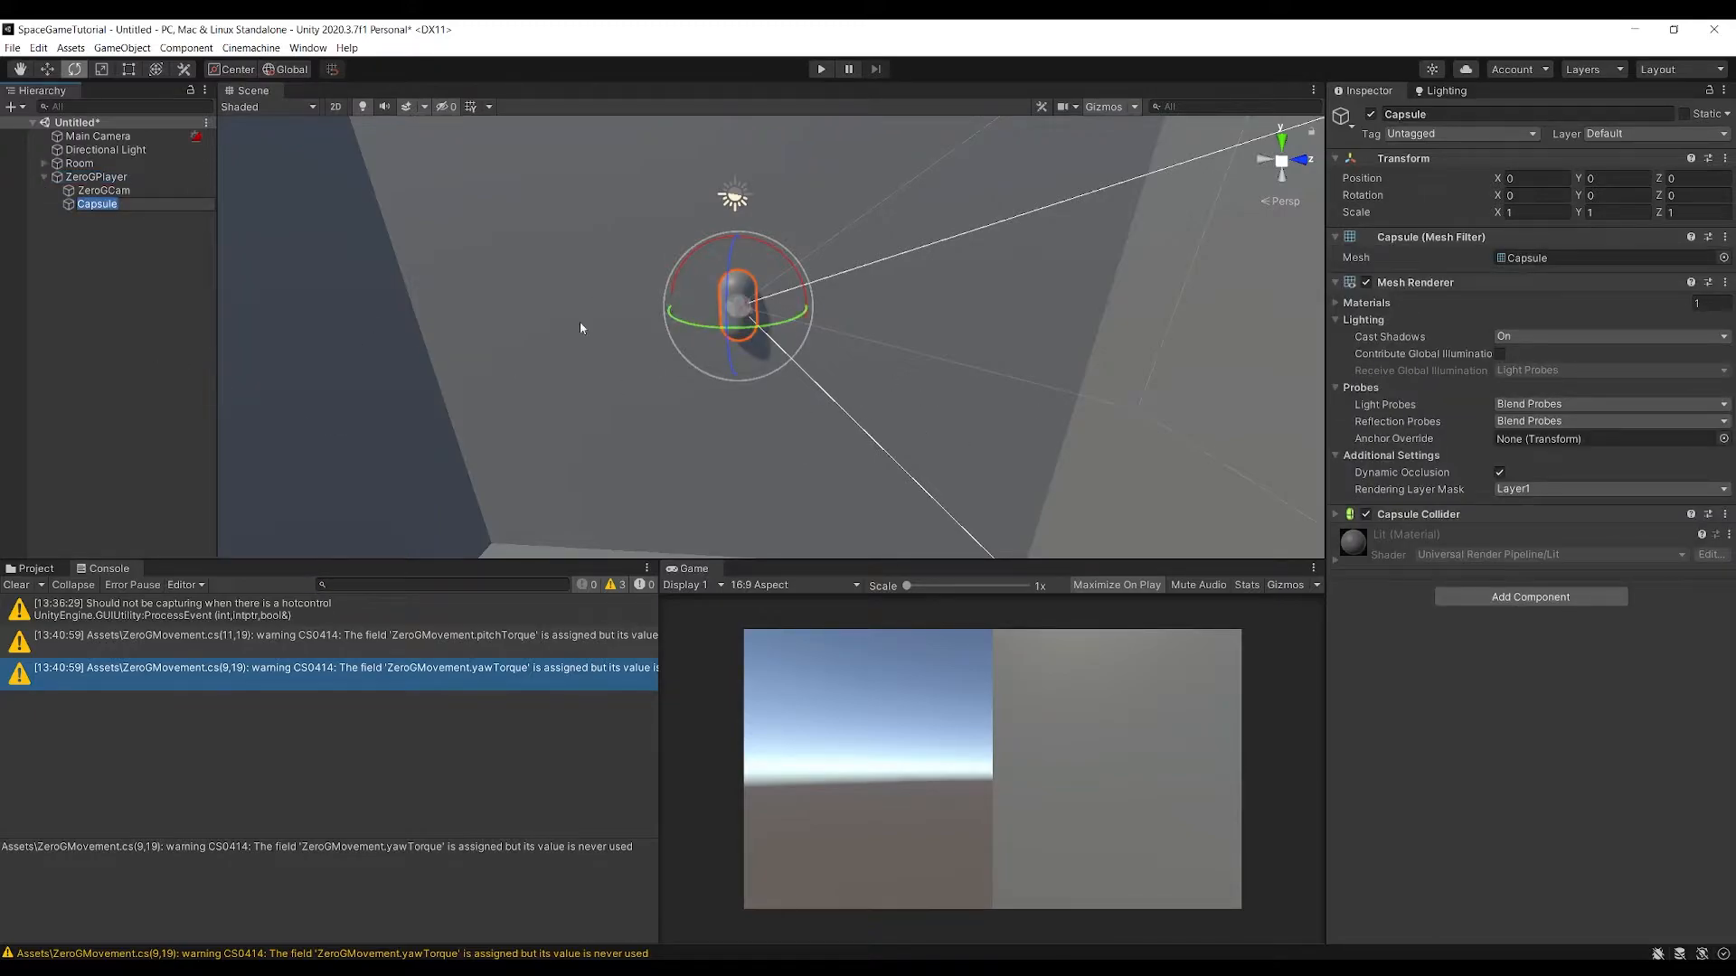
Create an empty child object under ZeroGPlayer and name it CameraHeadHeight
{"action": "left_click", "coordinate": [132, 177]}
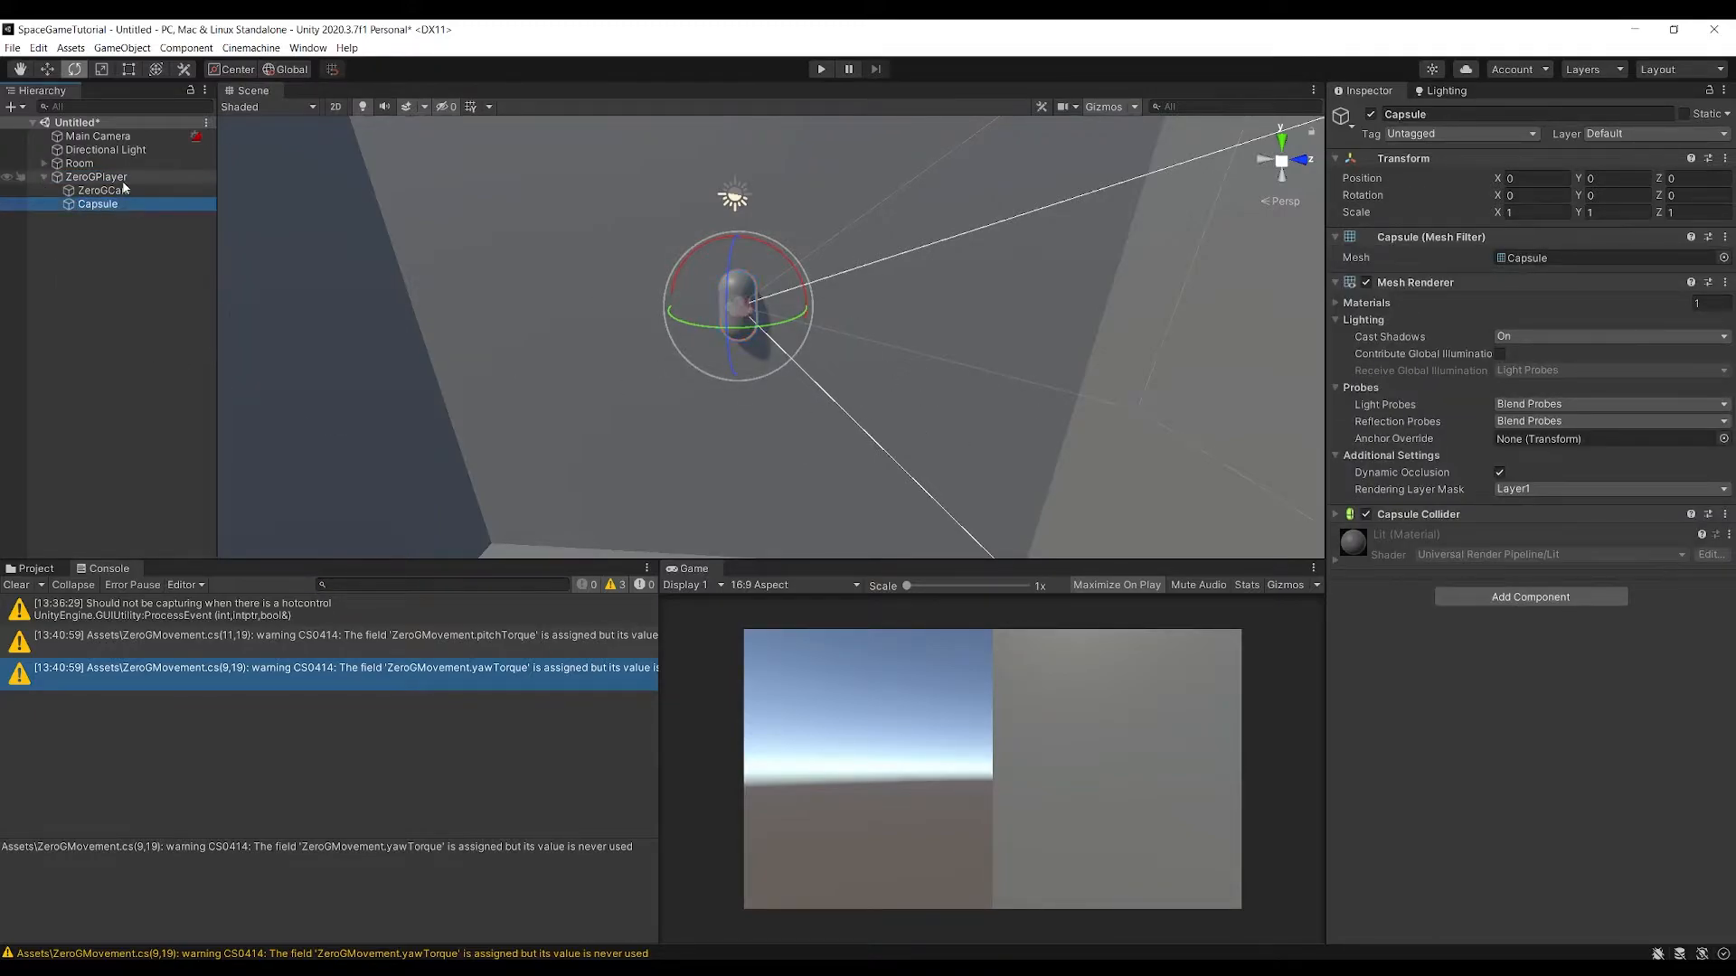
{"action": "right_click", "coordinate": [132, 177]}
{"action": "left_click", "coordinate": [206, 360]}
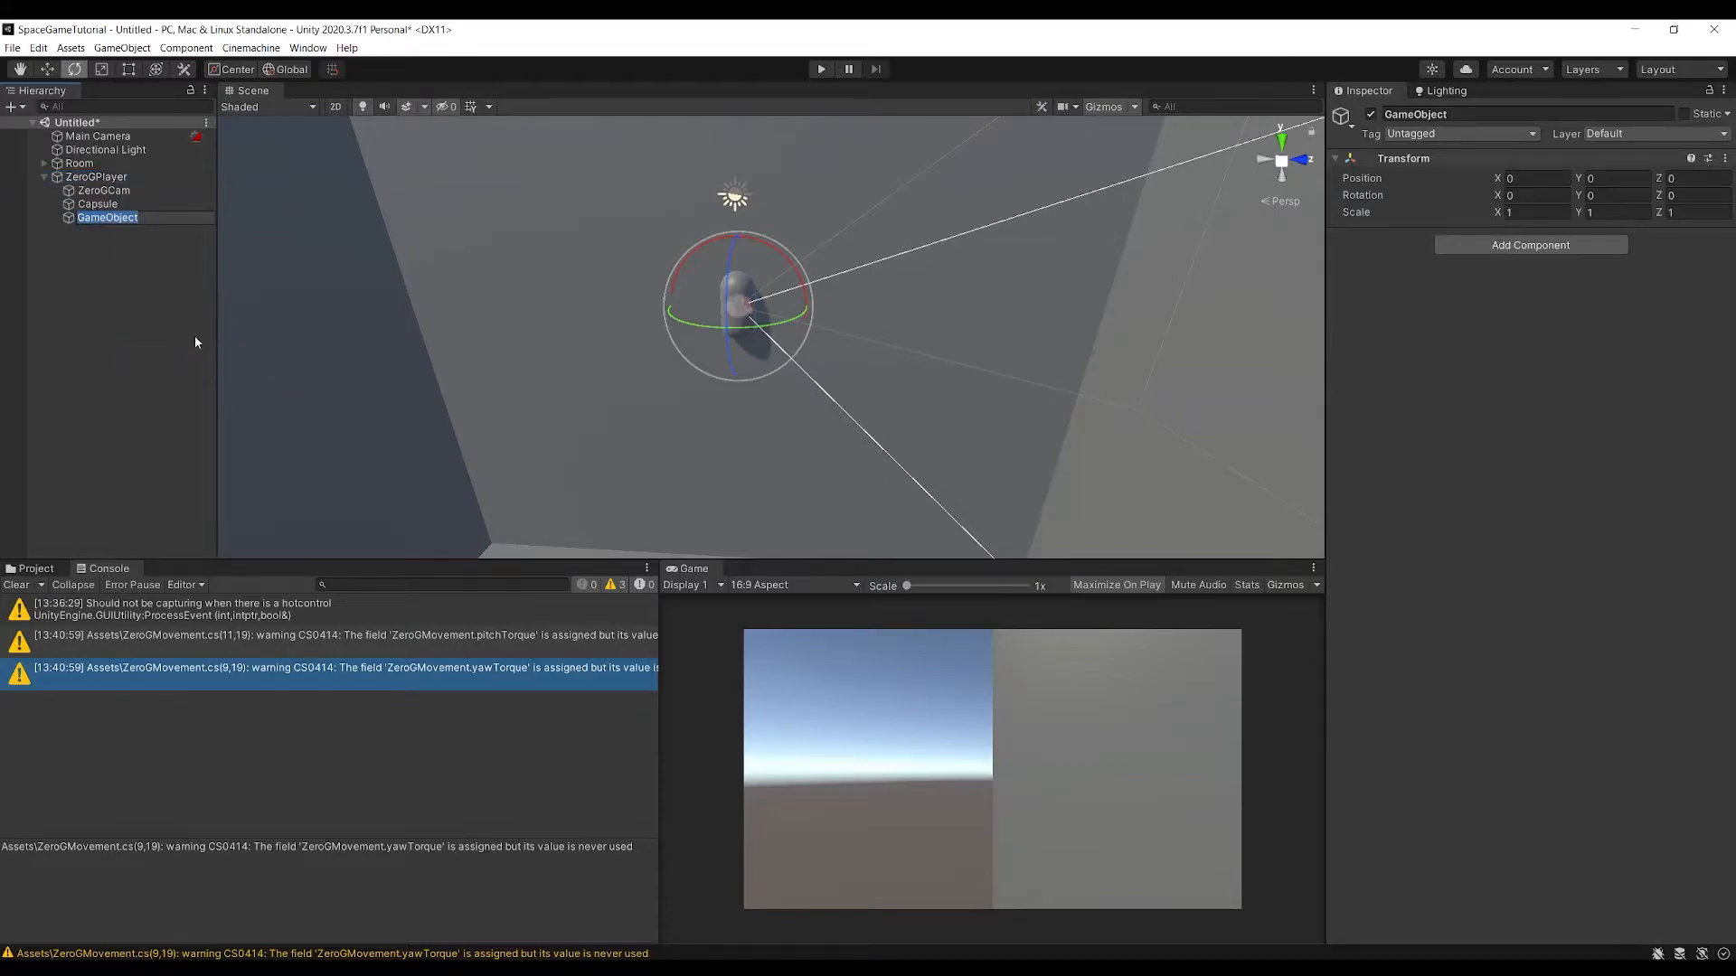
{"action": "type", "text": "CameraHeadHeight"}
{"action": "key", "text": "Return"}
Move CameraHeadHeight up to about Y 0.68 and forward to about Z 0.17, at the capsule's head
{"action": "key", "text": "w"}
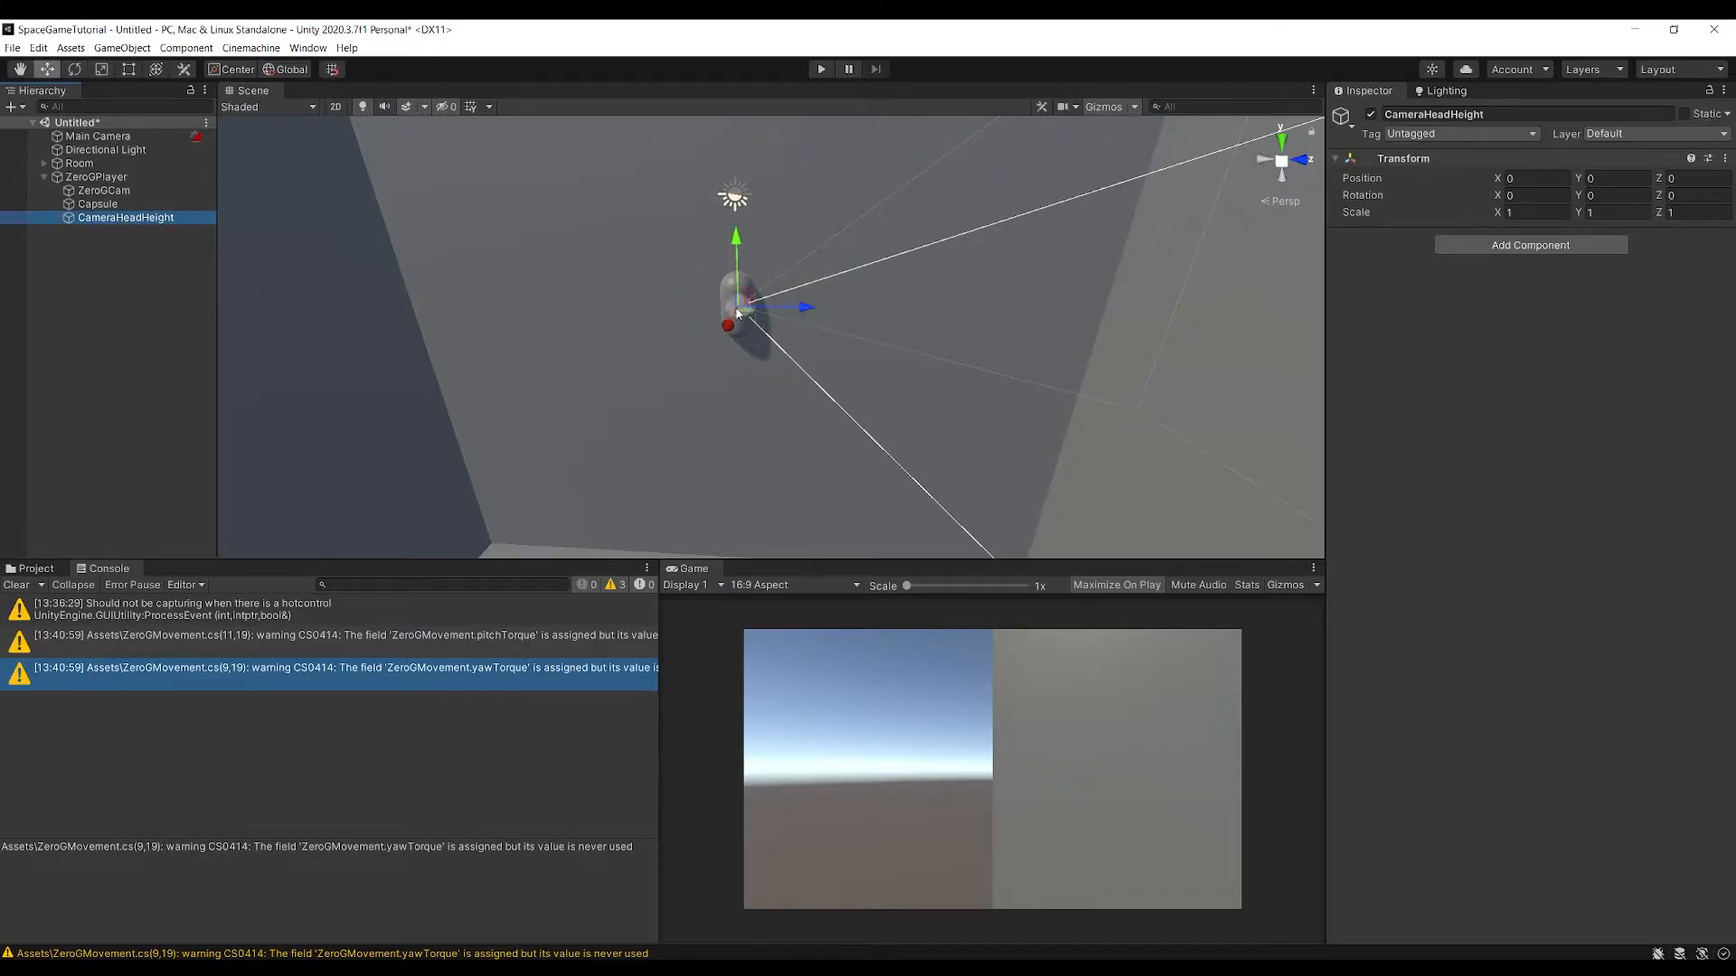
{"action": "left_click_drag", "start_coordinate": [738, 256], "coordinate": [741, 219]}
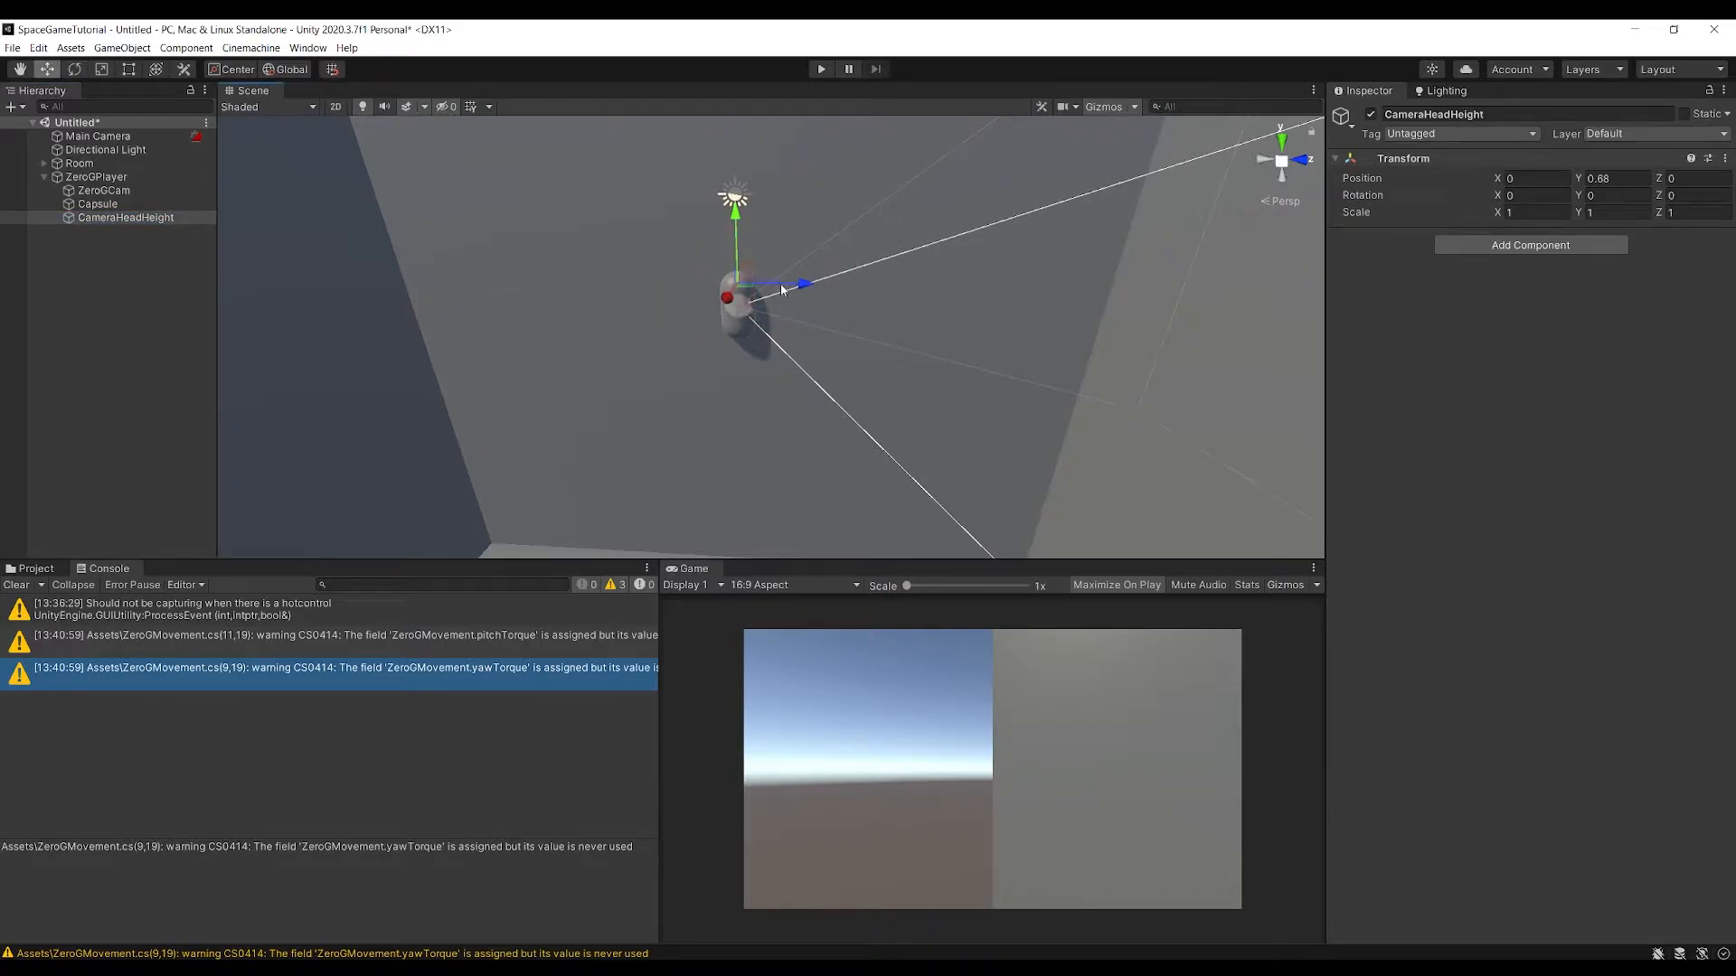
{"action": "left_click_drag", "start_coordinate": [825, 289], "coordinate": [798, 297]}
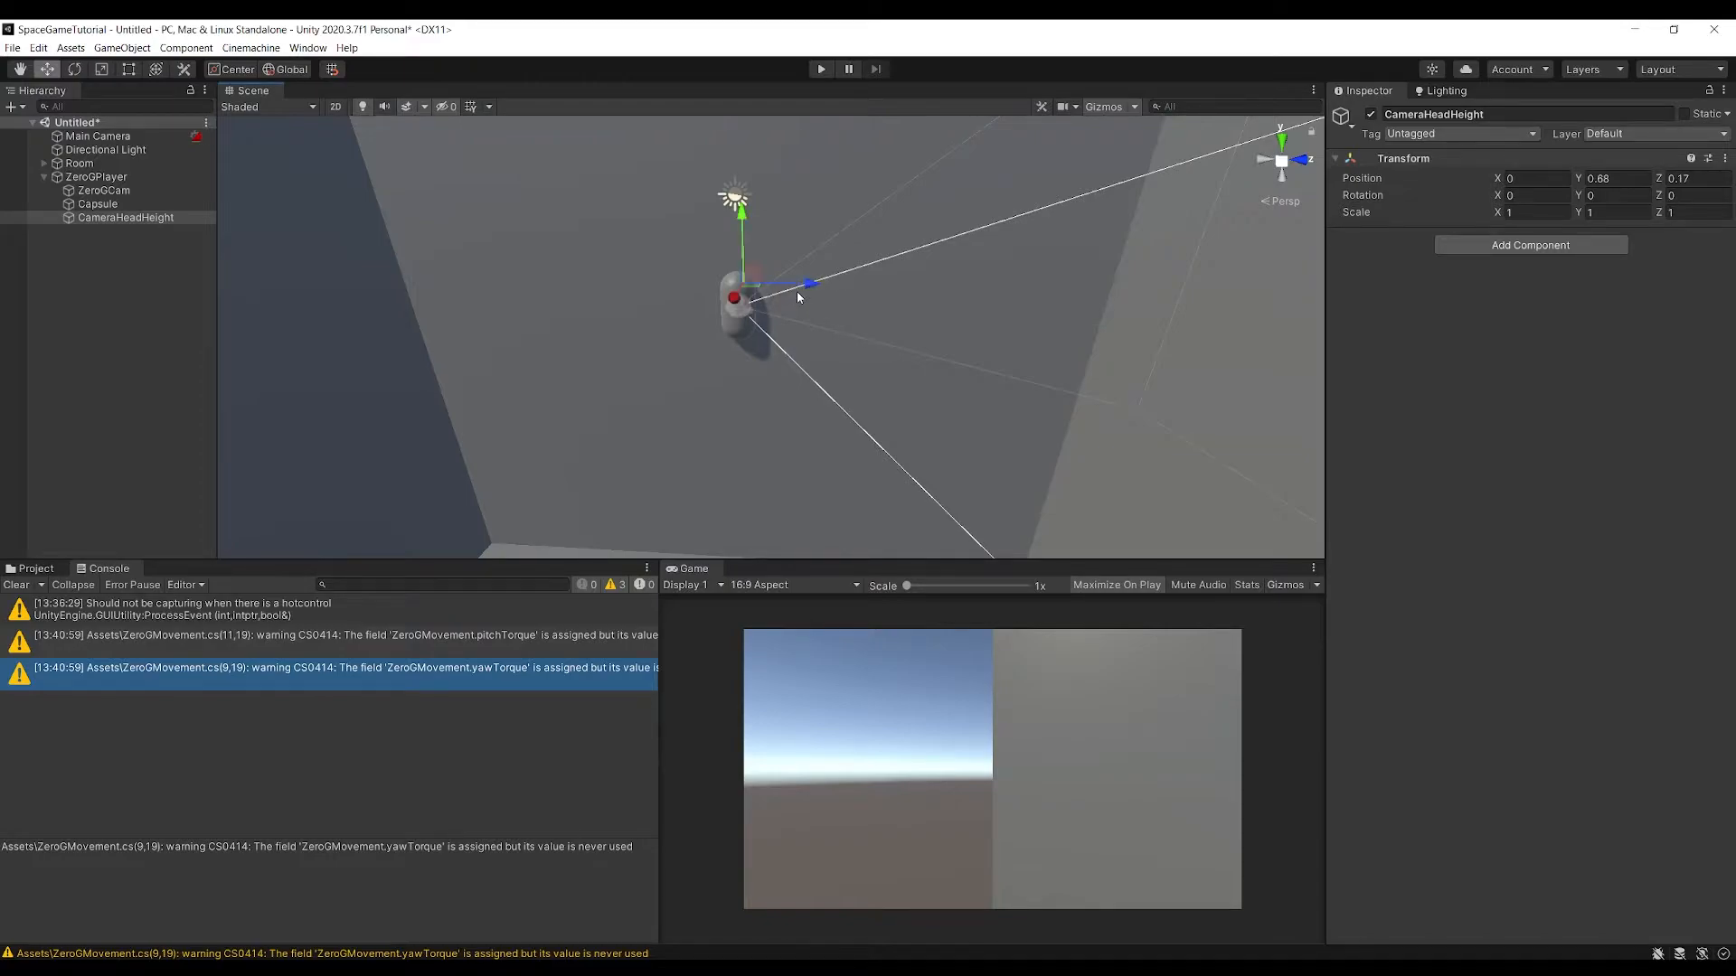
Assign CameraHeadHeight as the Follow target of ZeroGCam
{"action": "left_click", "coordinate": [104, 190]}
{"action": "scroll", "coordinate": [721, 342], "scroll_direction": "up", "scroll_amount": 10}
{"action": "middle_click_drag", "start_coordinate": [715, 314], "coordinate": [713, 332]}
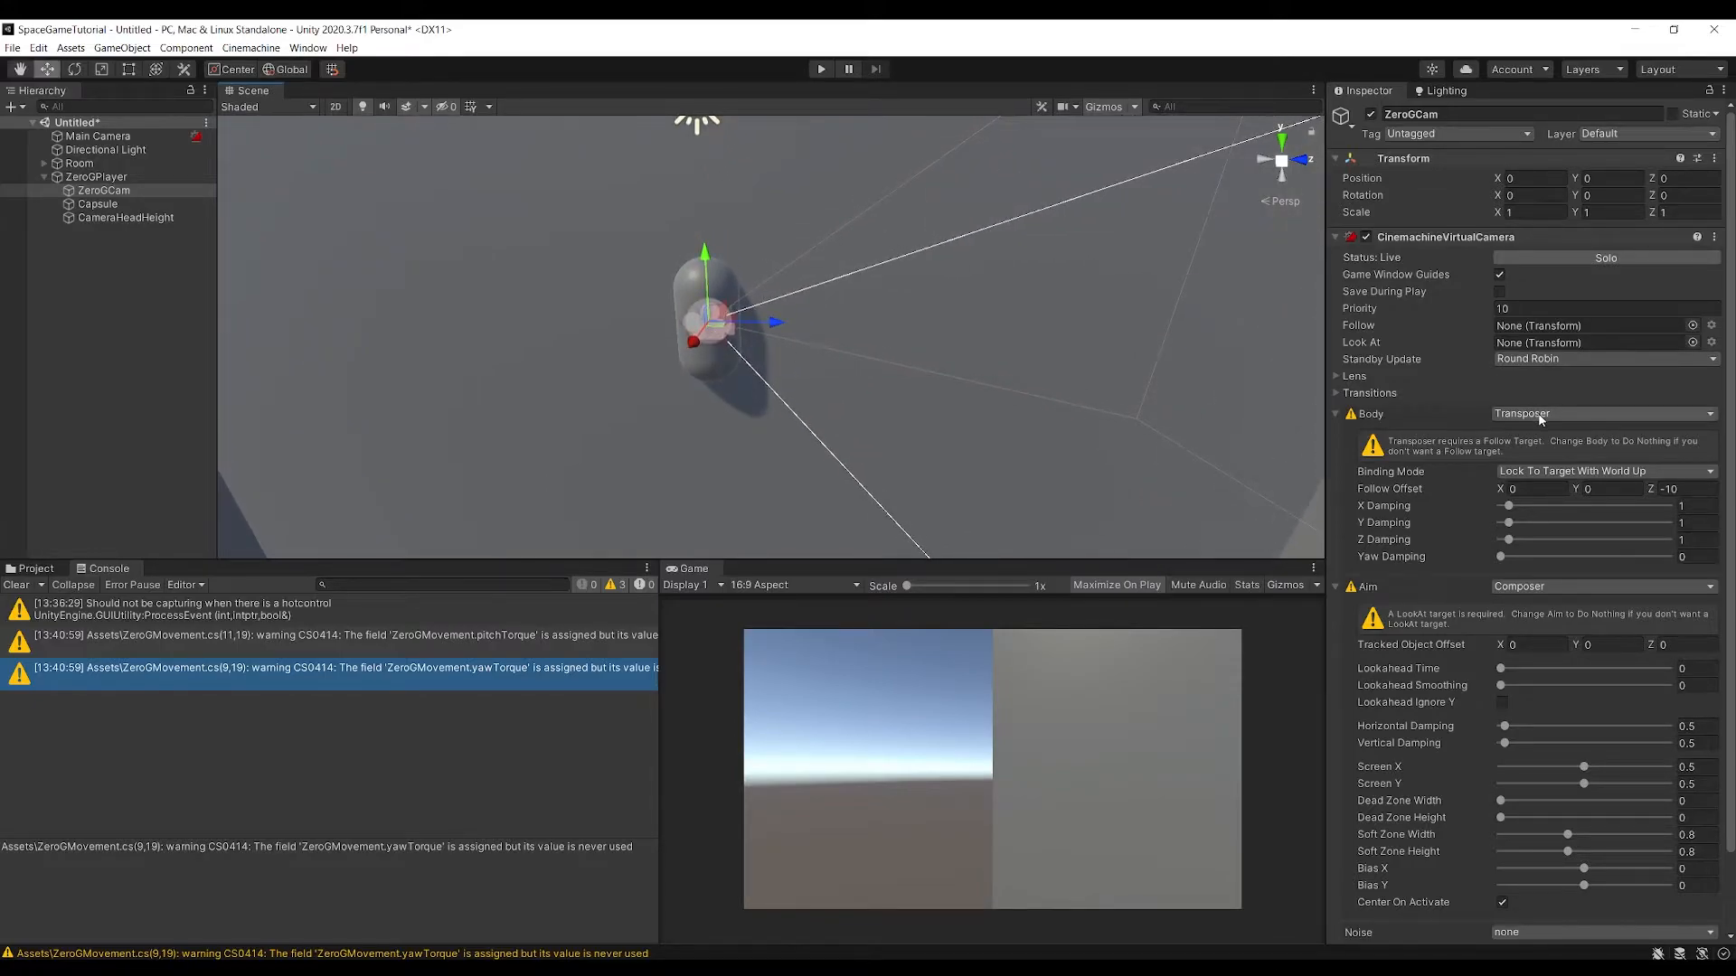
{"action": "left_click", "coordinate": [154, 219]}
{"action": "left_click_drag", "start_coordinate": [155, 223], "coordinate": [1541, 333]}
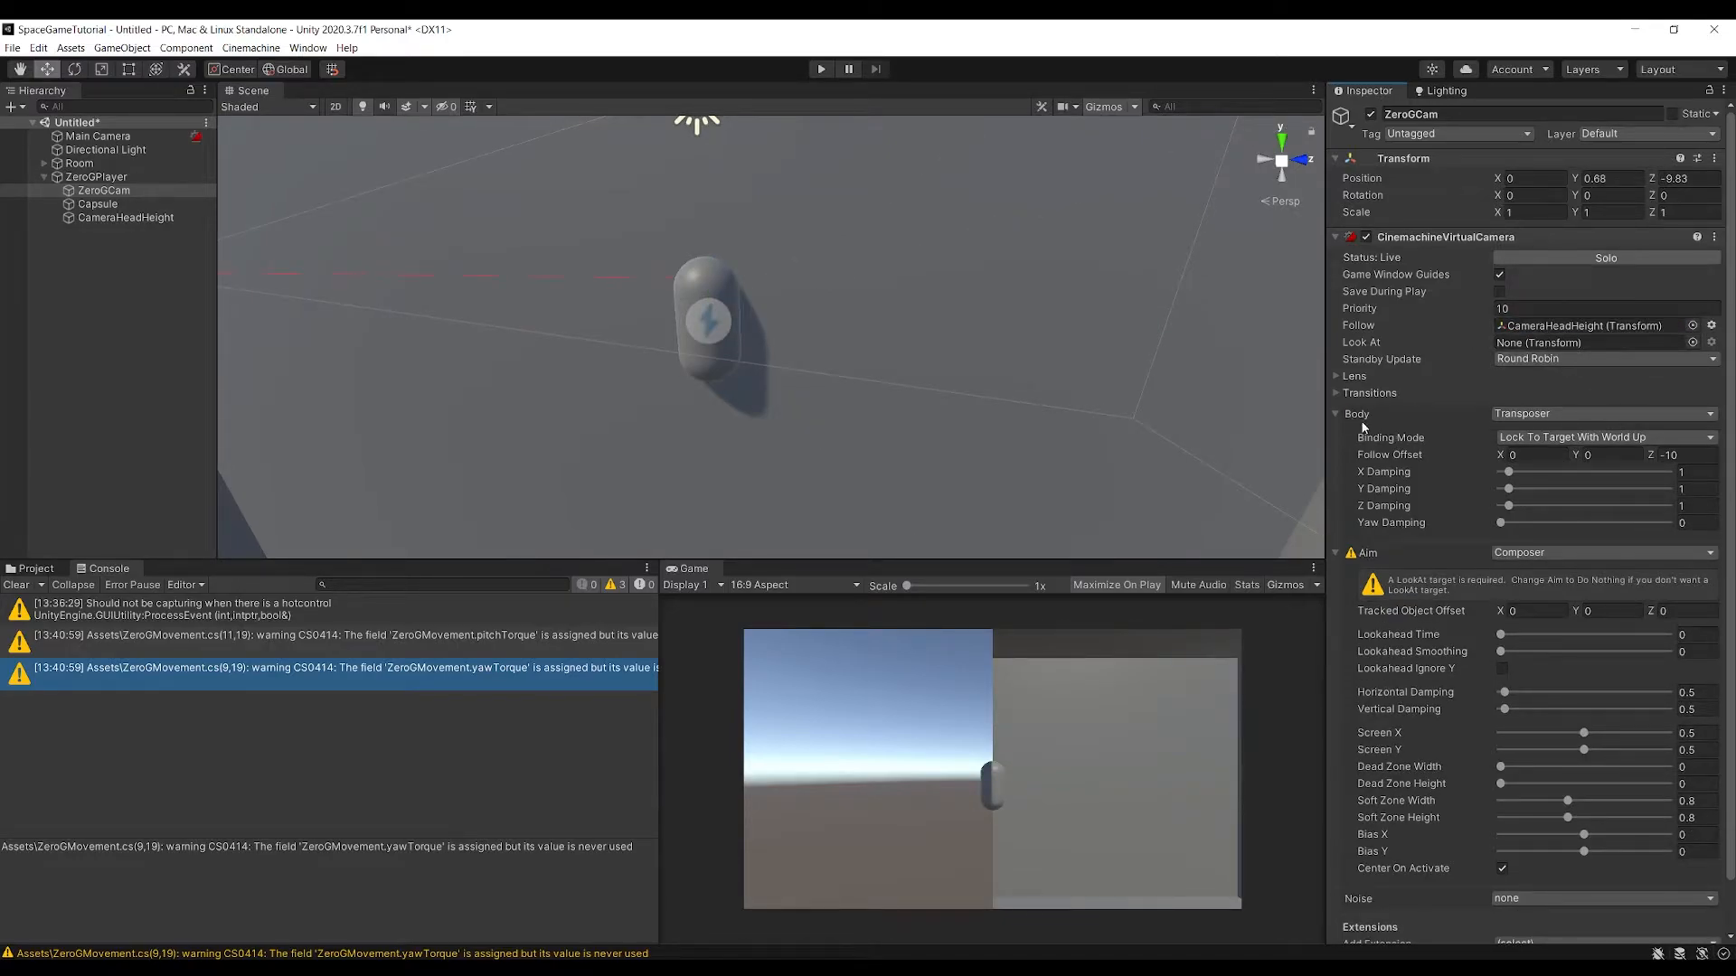
Set ZeroGCam's Body to Hard Lock To Target and its Aim to POV
{"action": "left_click", "coordinate": [1527, 418]}
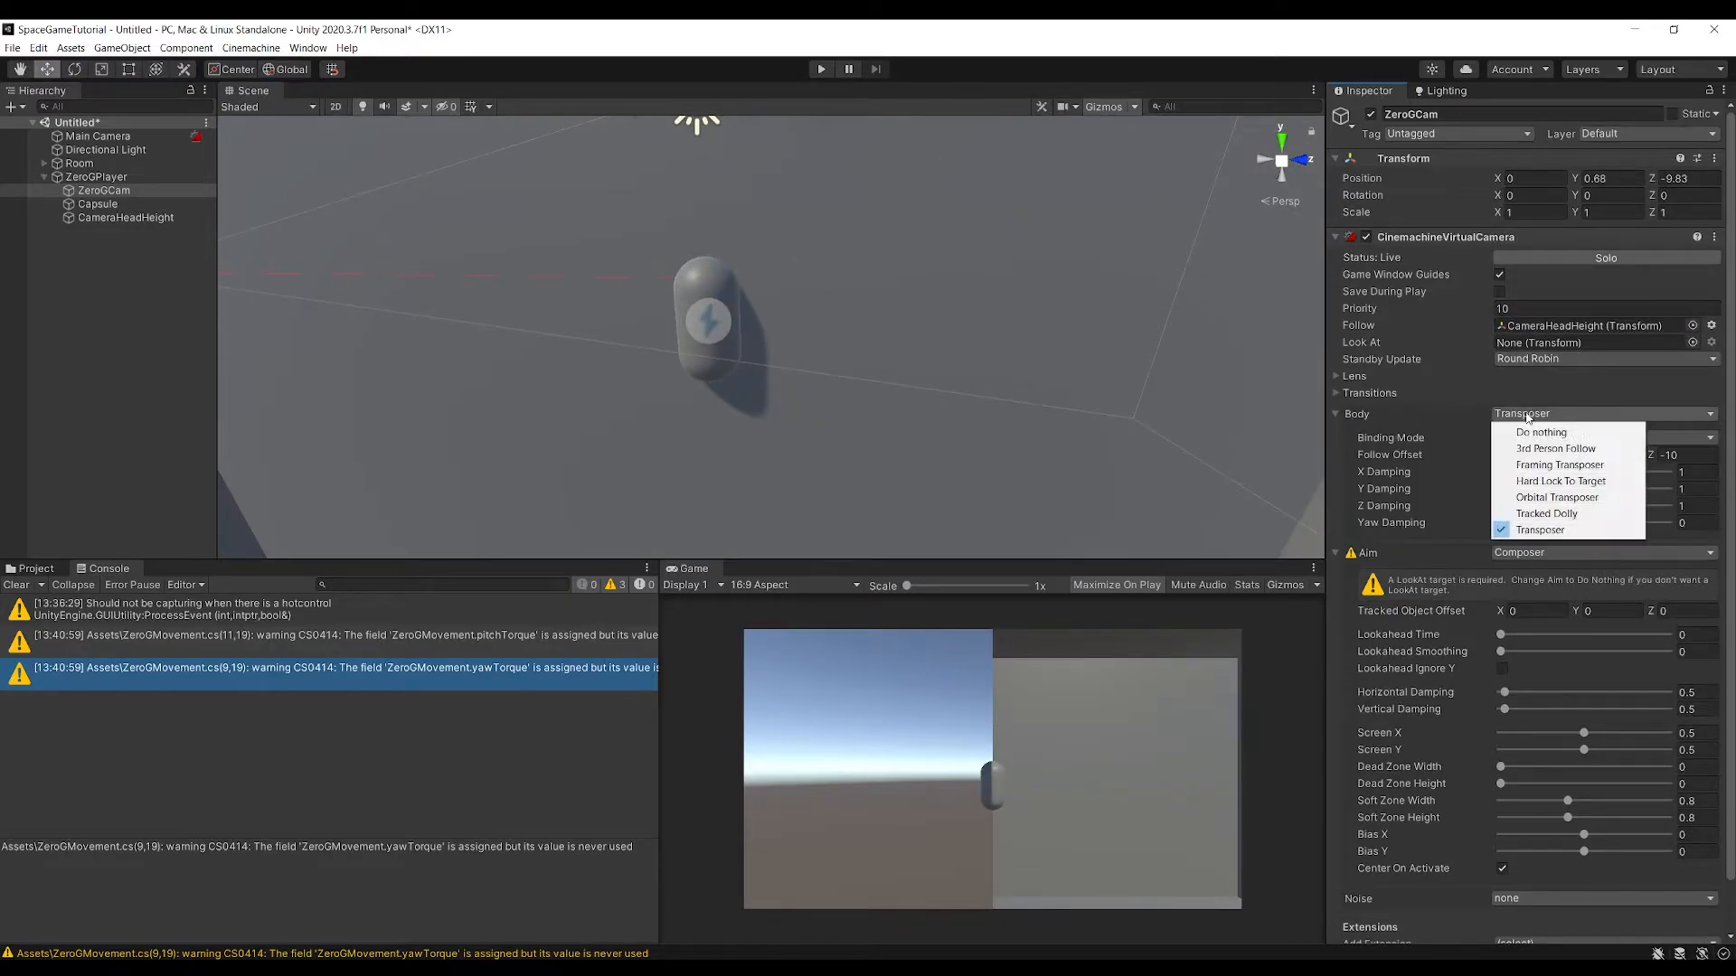
{"action": "left_click", "coordinate": [1561, 481]}
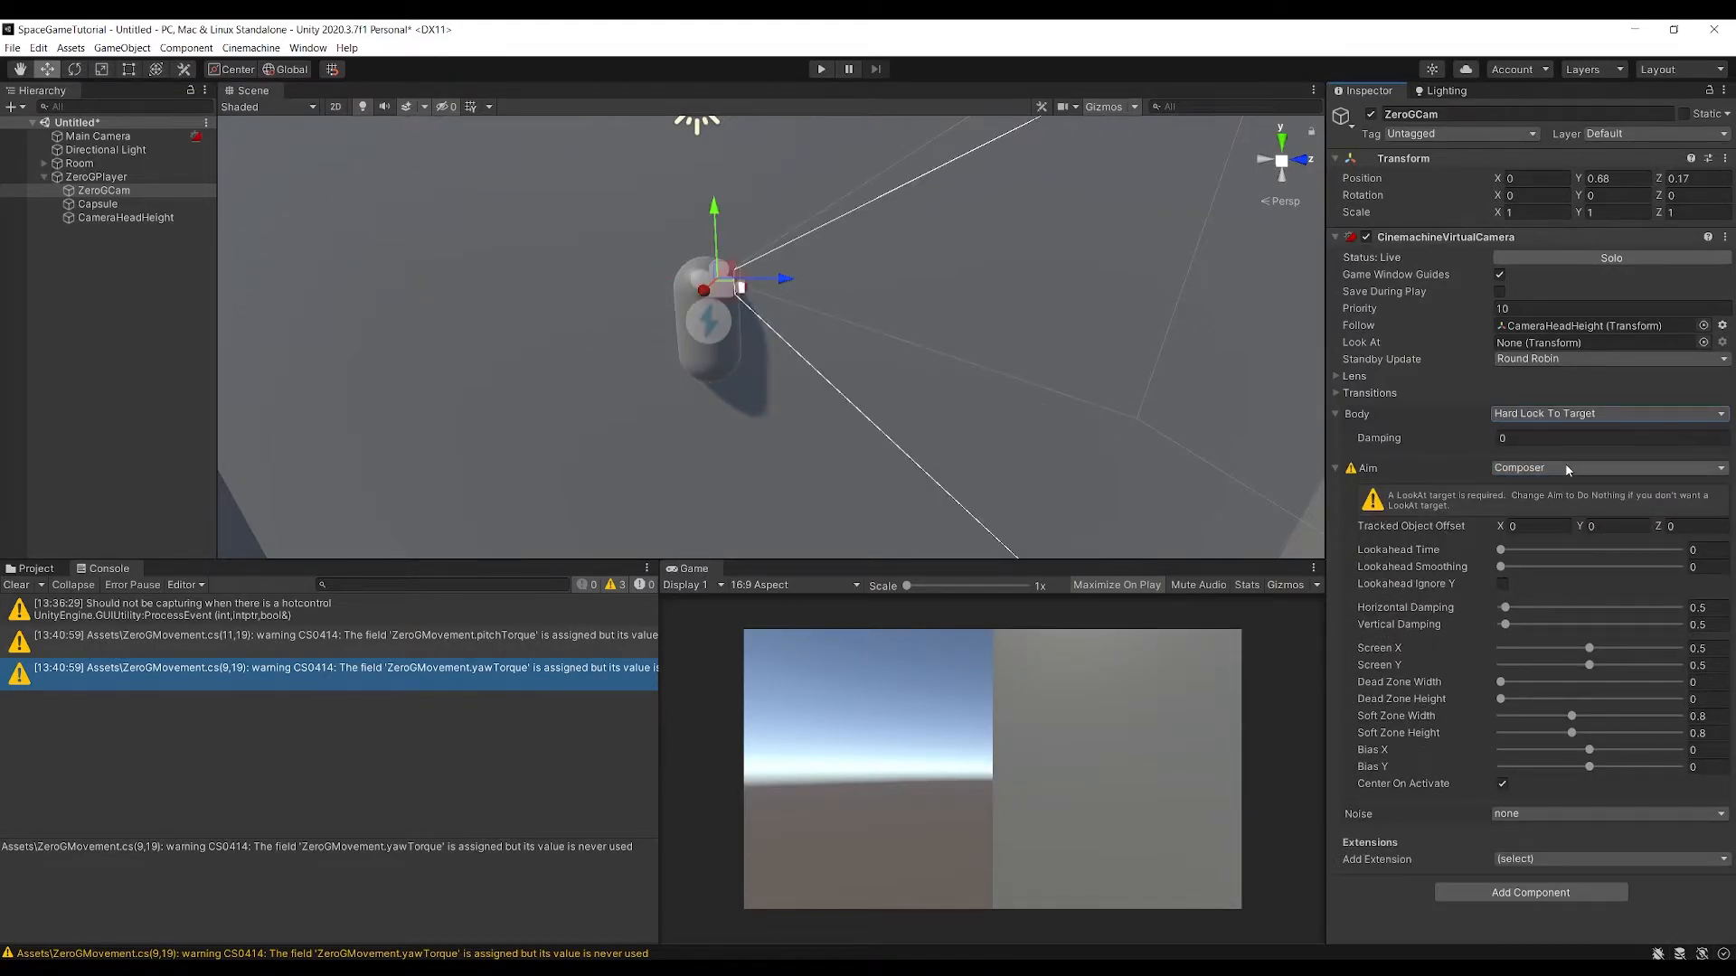
{"action": "left_click", "coordinate": [1568, 470]}
{"action": "left_click", "coordinate": [1568, 553]}
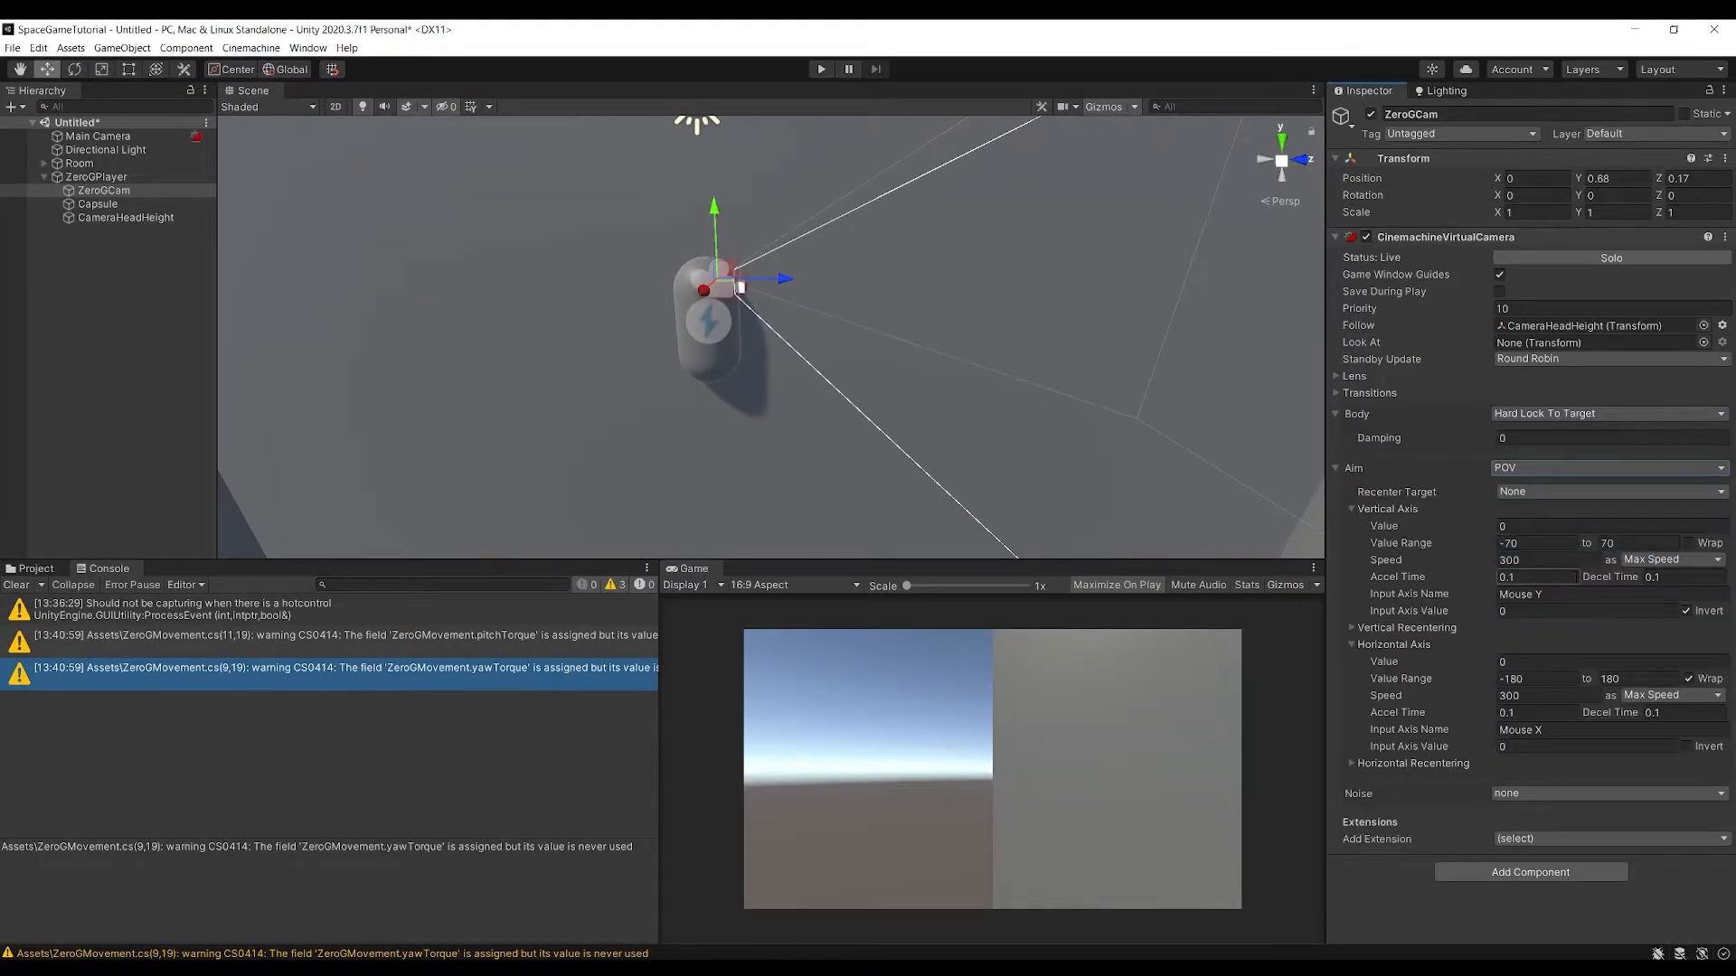
Add a Cinemachine Input Provider component to ZeroGCam
{"action": "left_click", "coordinate": [1484, 870]}
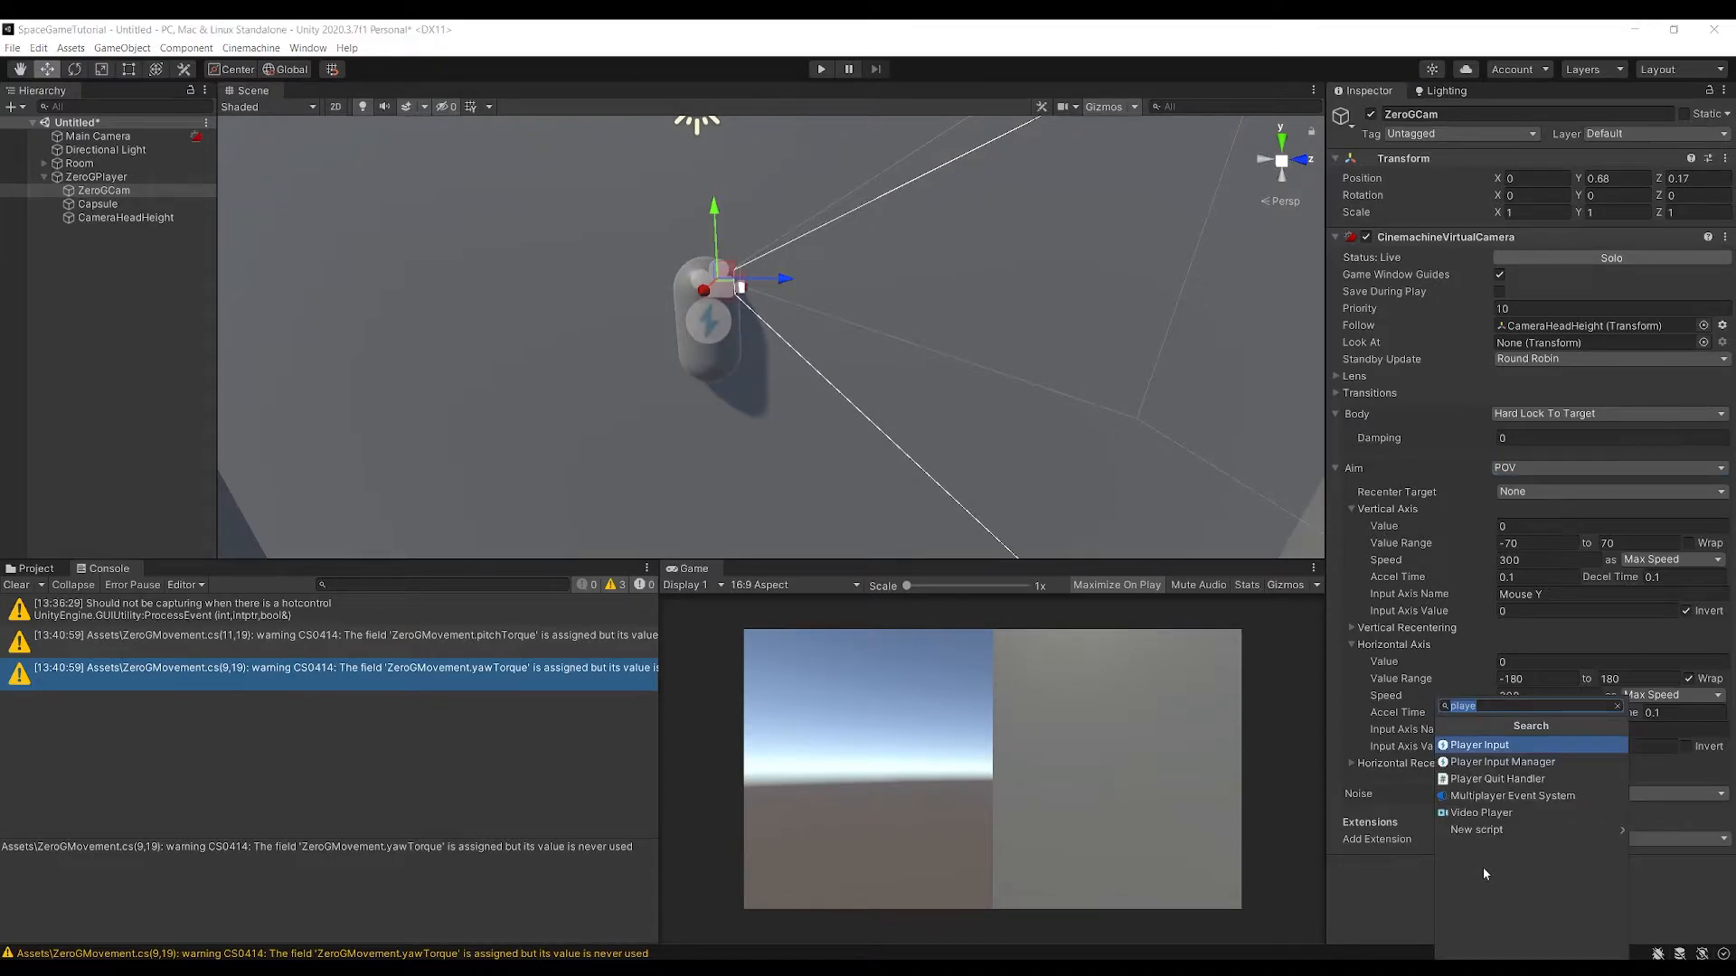
{"action": "type", "text": "input"}
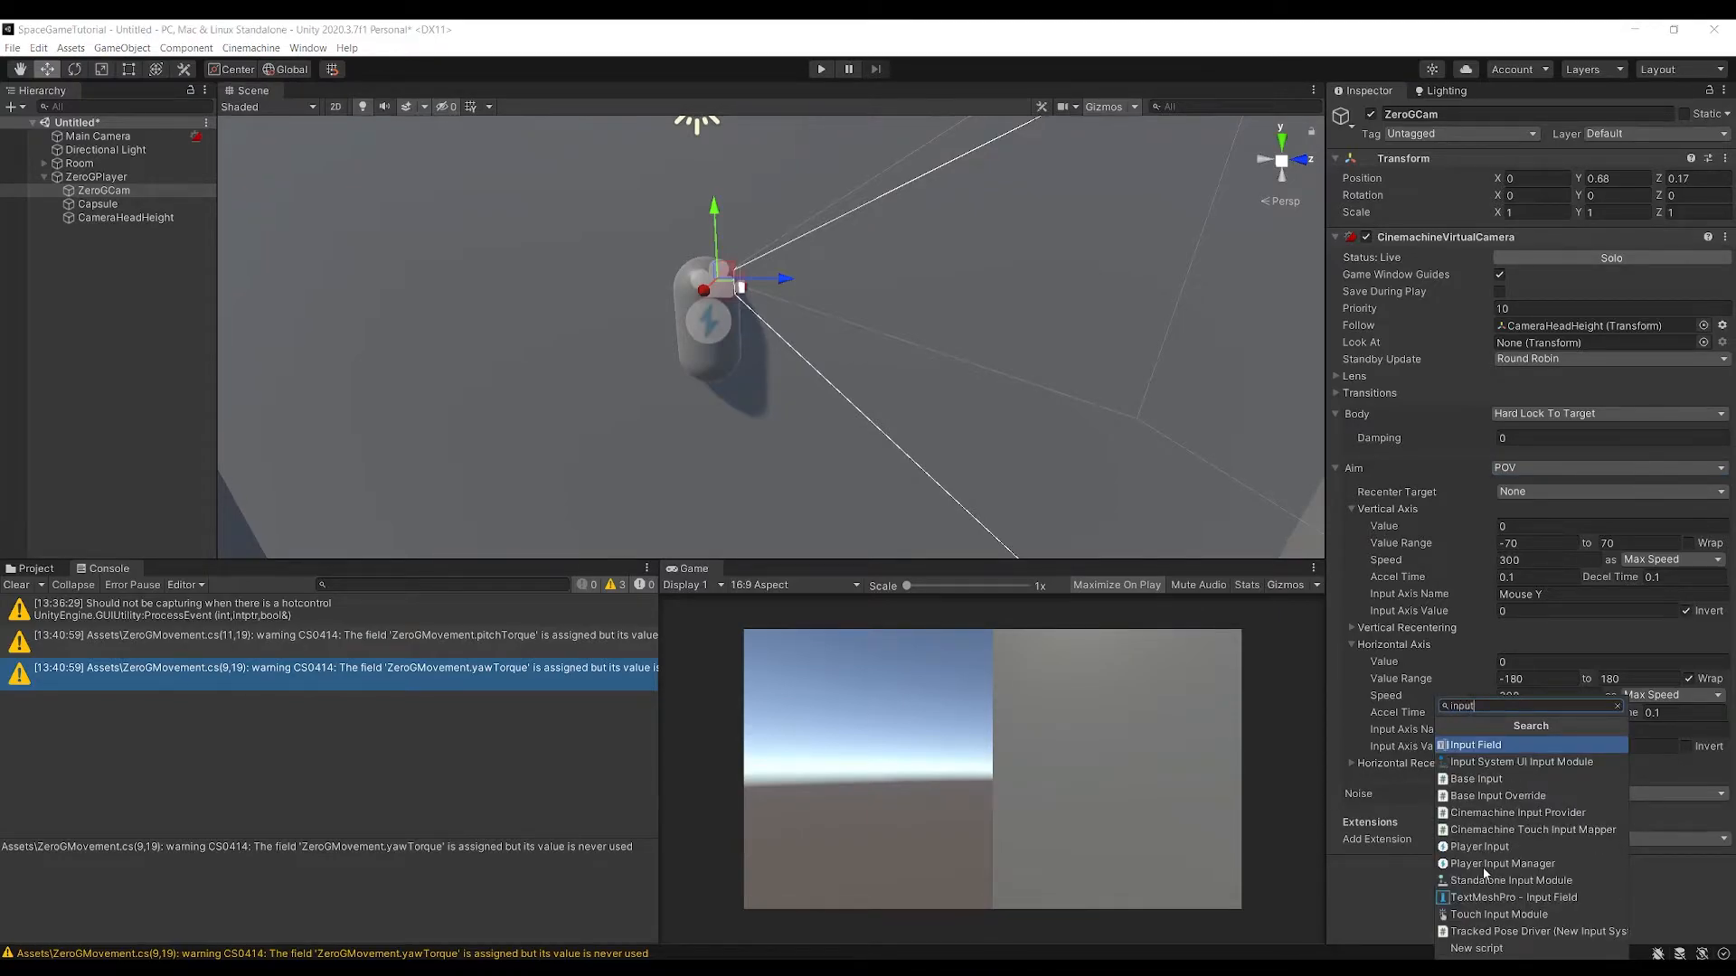
{"action": "left_click", "coordinate": [1523, 812]}
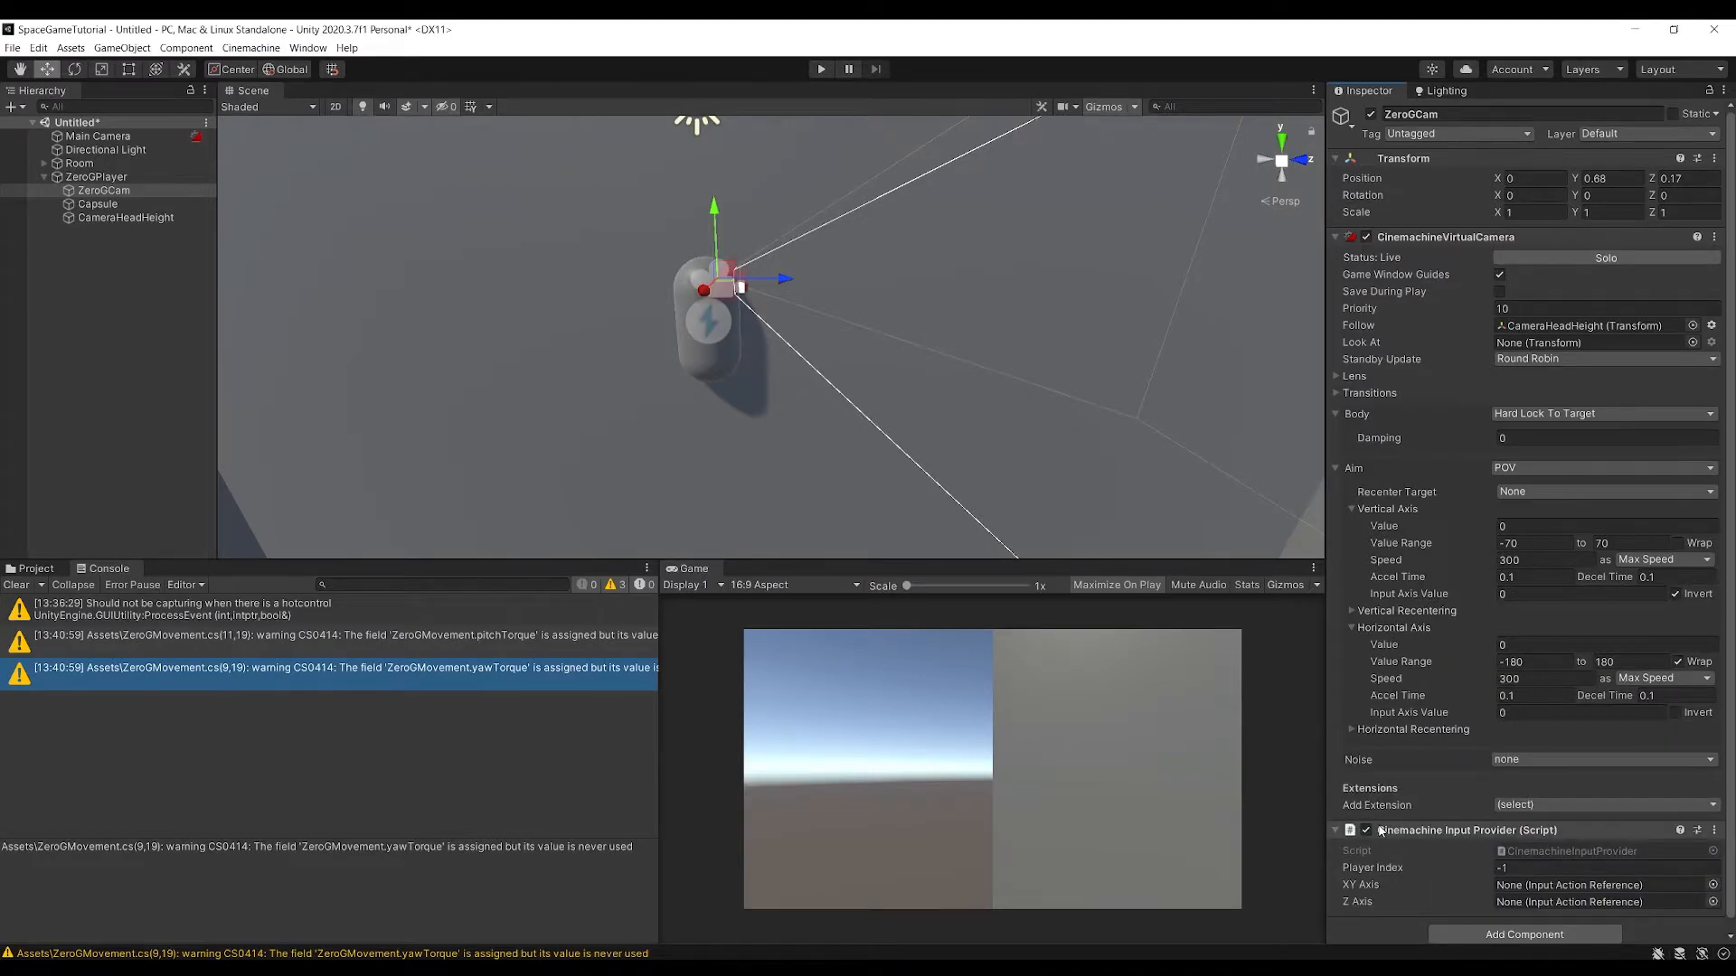
Assign Player Controls/LookMovement as the XY Axis action of the Cinemachine Input Provider
{"action": "scroll", "coordinate": [1396, 829], "scroll_direction": "down", "scroll_amount": 1}
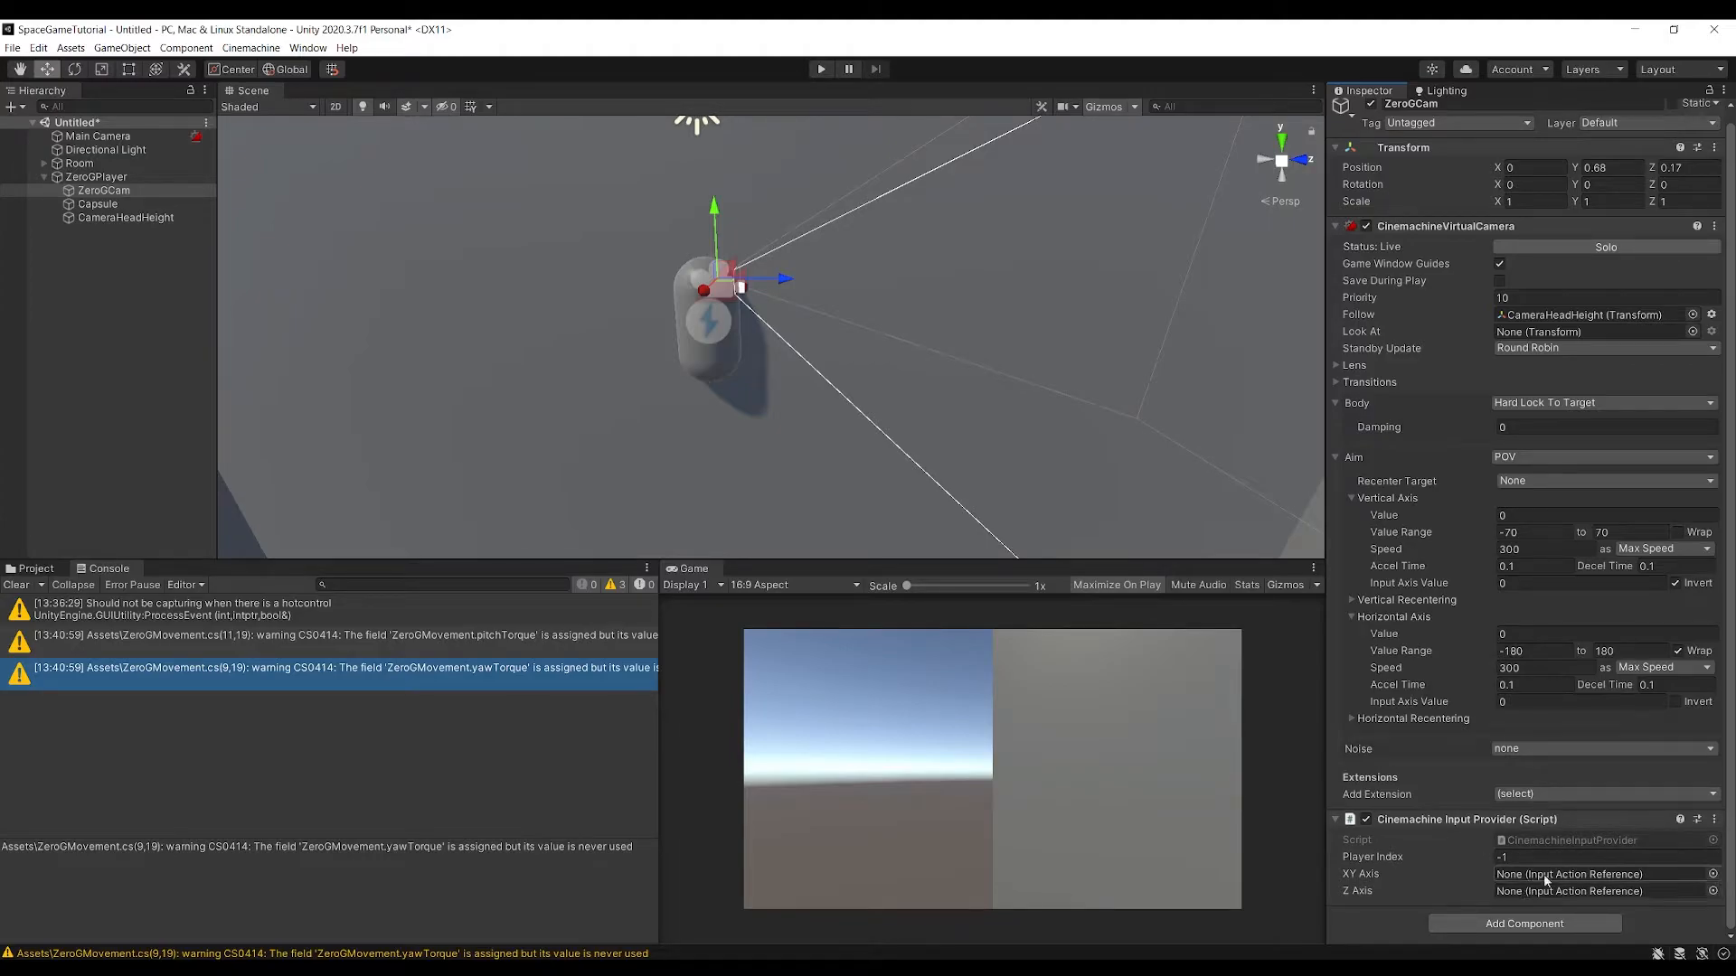
{"action": "left_click", "coordinate": [1712, 874]}
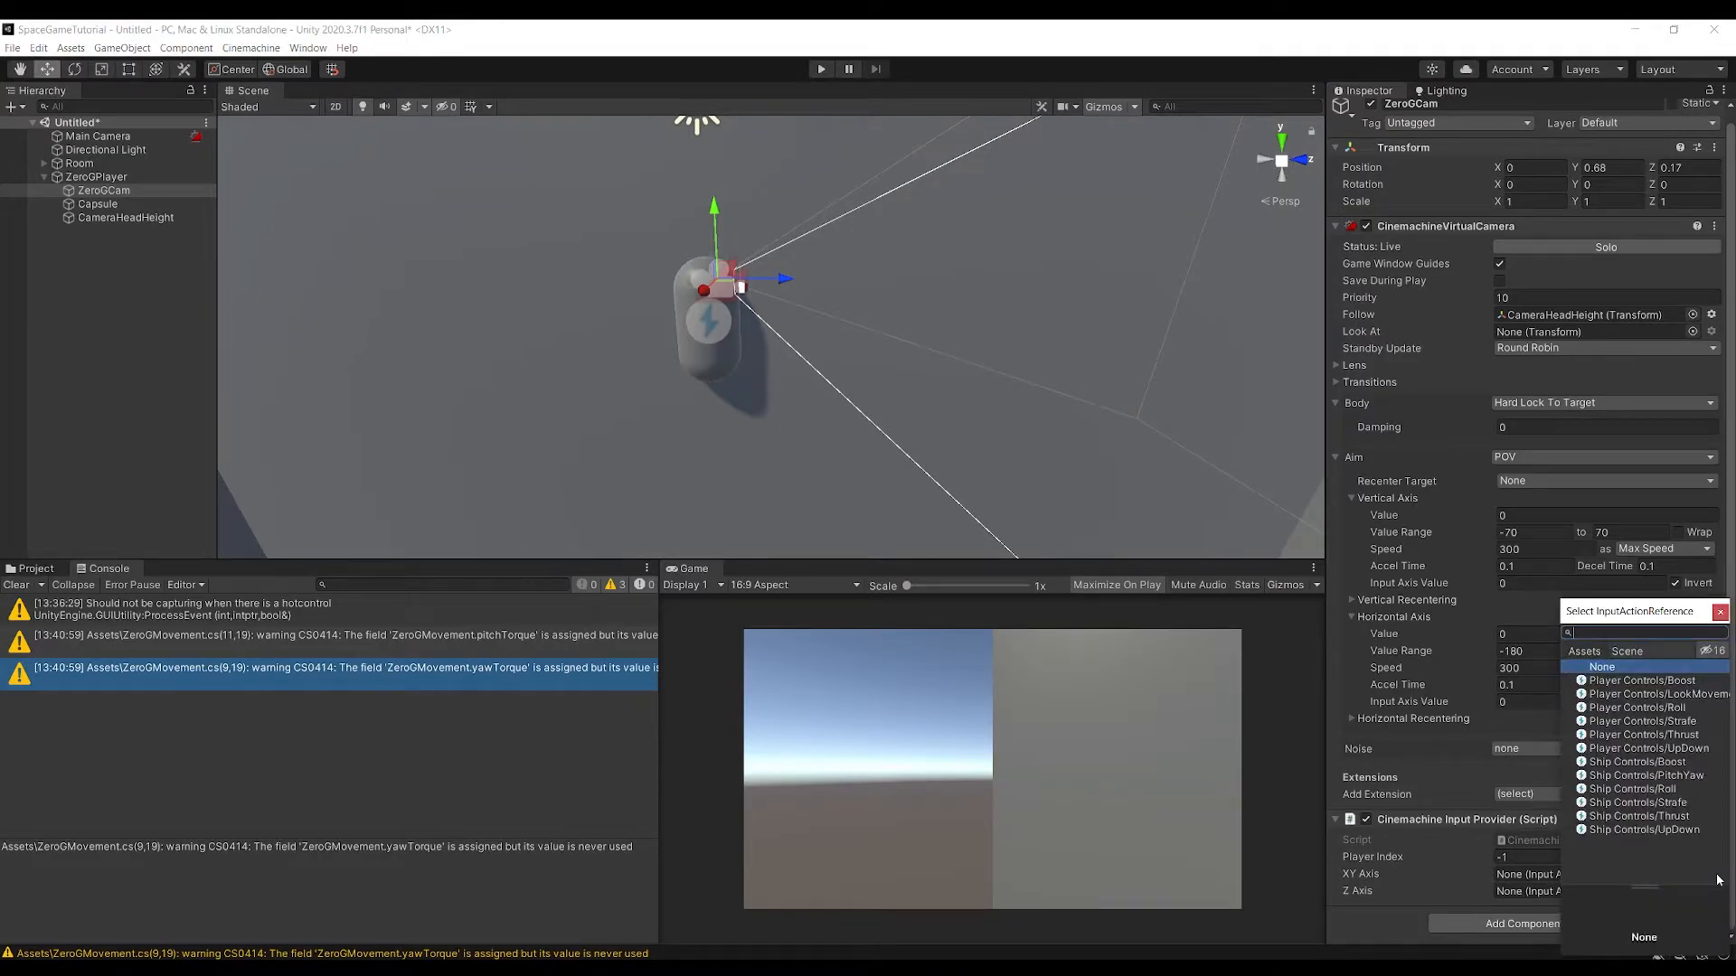
{"action": "left_click", "coordinate": [1660, 694]}
{"action": "double_click", "coordinate": [1662, 694]}
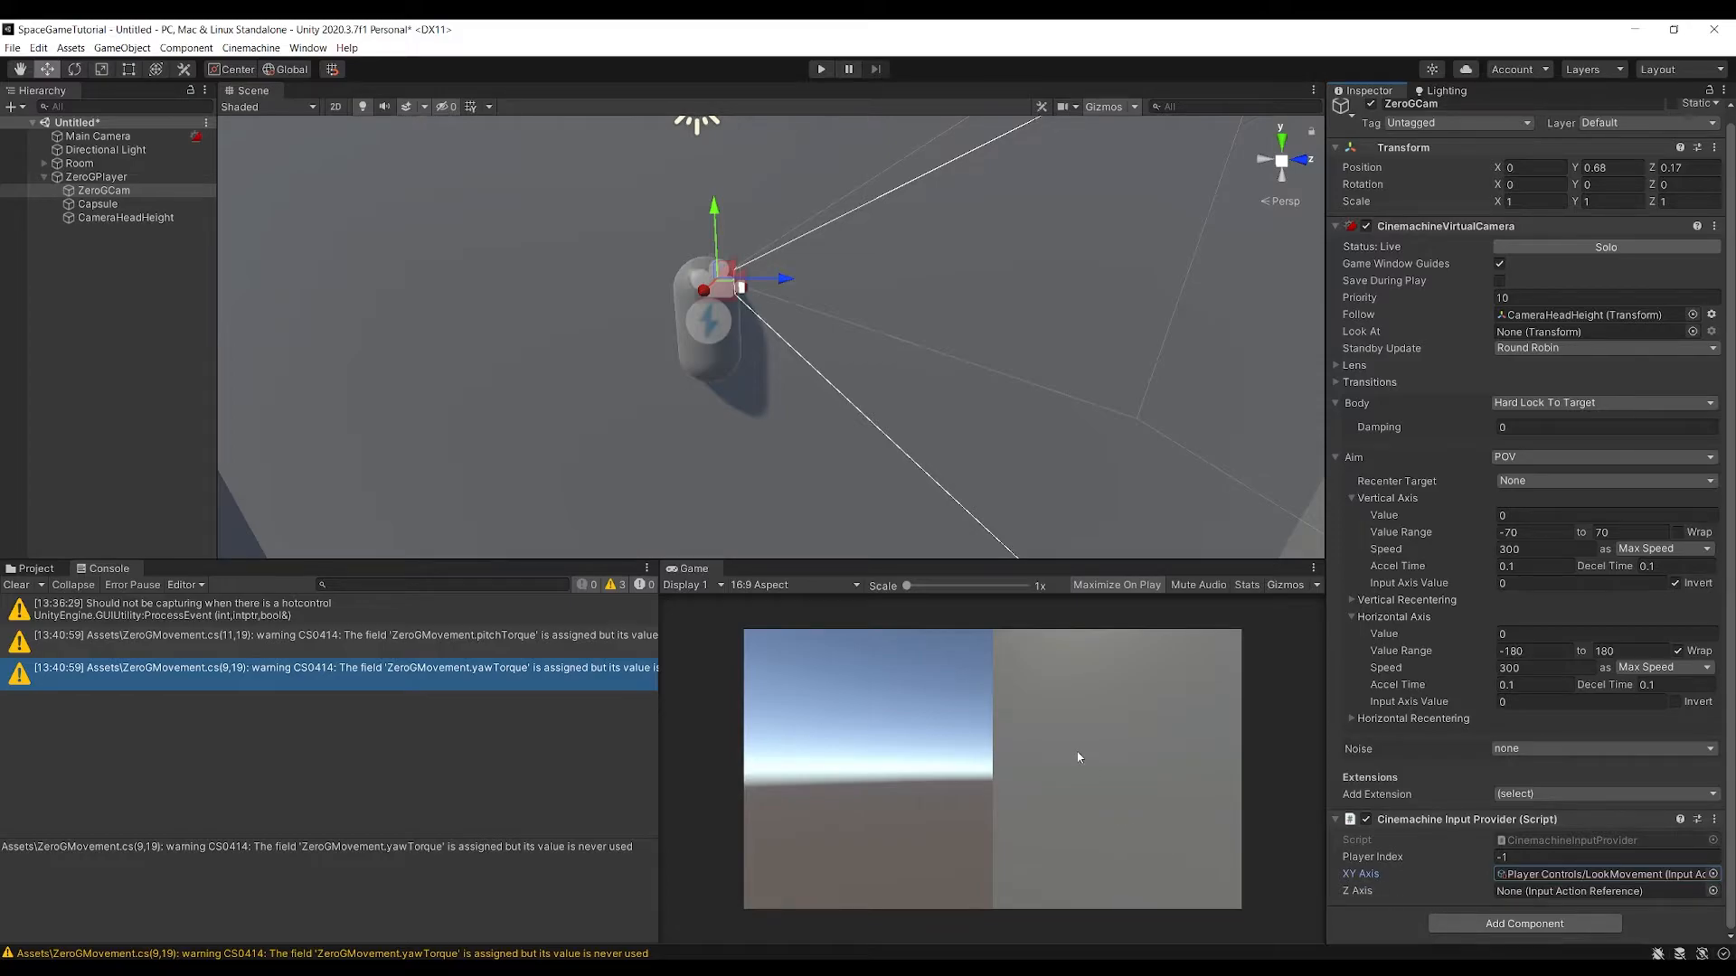
Move the Room object along its X axis so that its walls enclose the player capsule
{"action": "left_click_drag", "start_coordinate": [891, 423], "coordinate": [1166, 398], "text": "alt"}
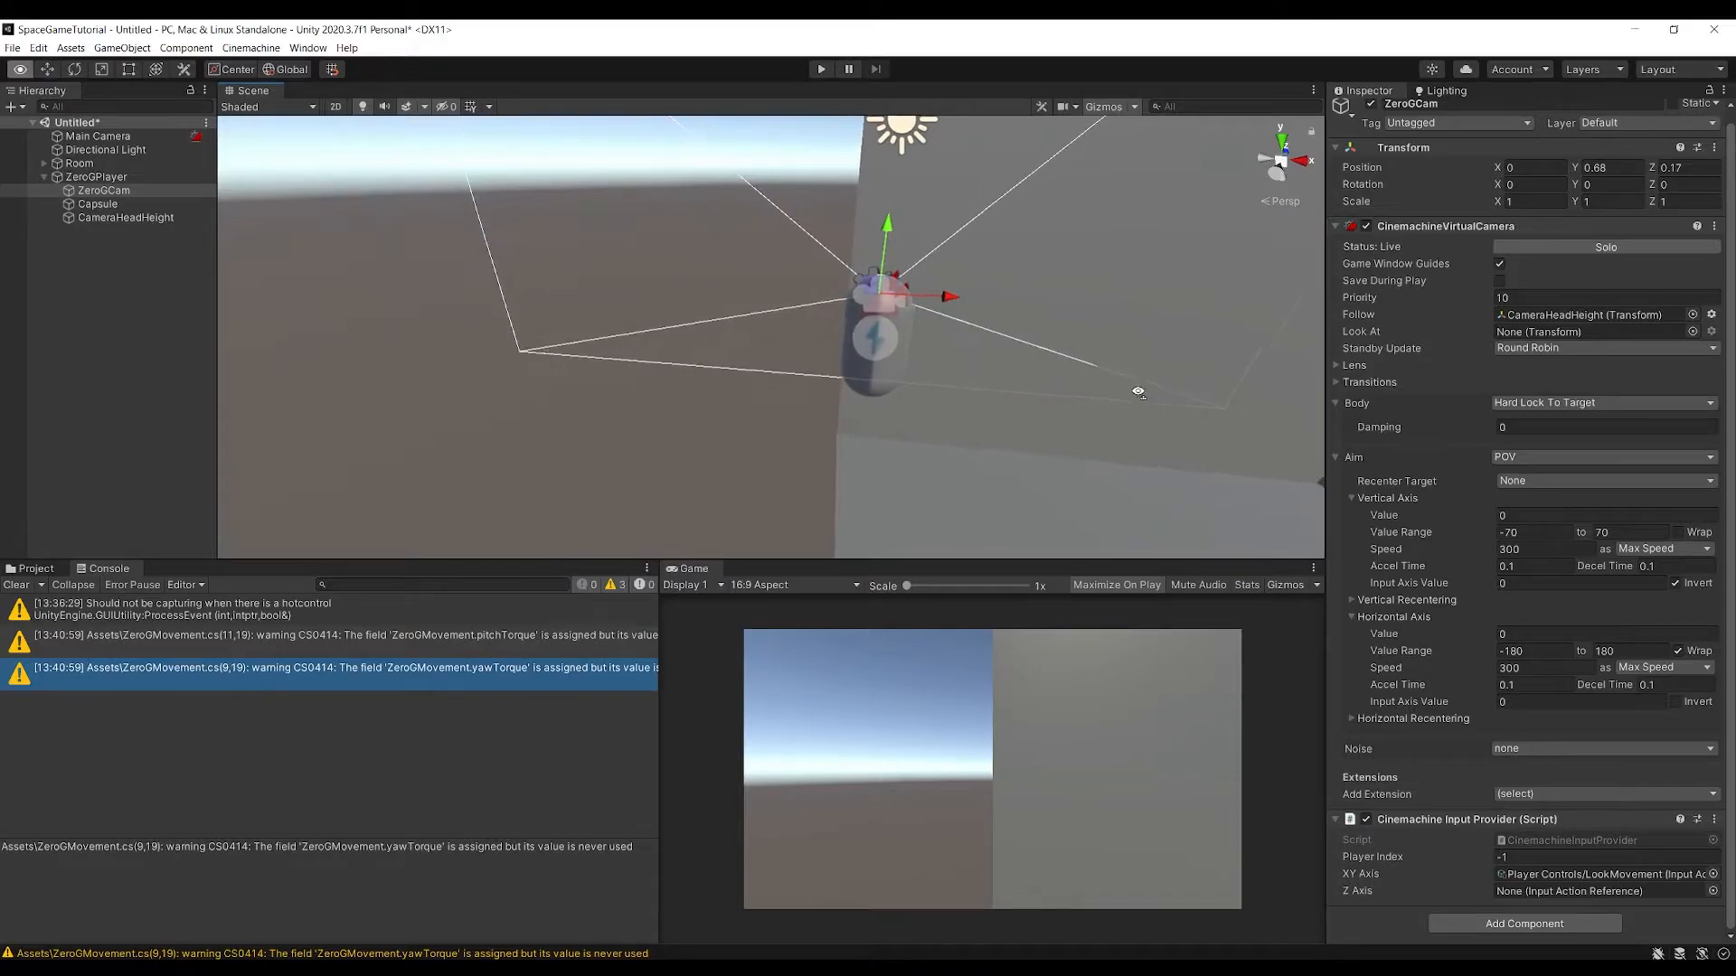
{"action": "key", "text": "f"}
{"action": "left_click", "coordinate": [96, 176]}
{"action": "left_click_drag", "start_coordinate": [946, 312], "coordinate": [982, 318], "text": "alt"}
{"action": "left_click", "coordinate": [82, 163]}
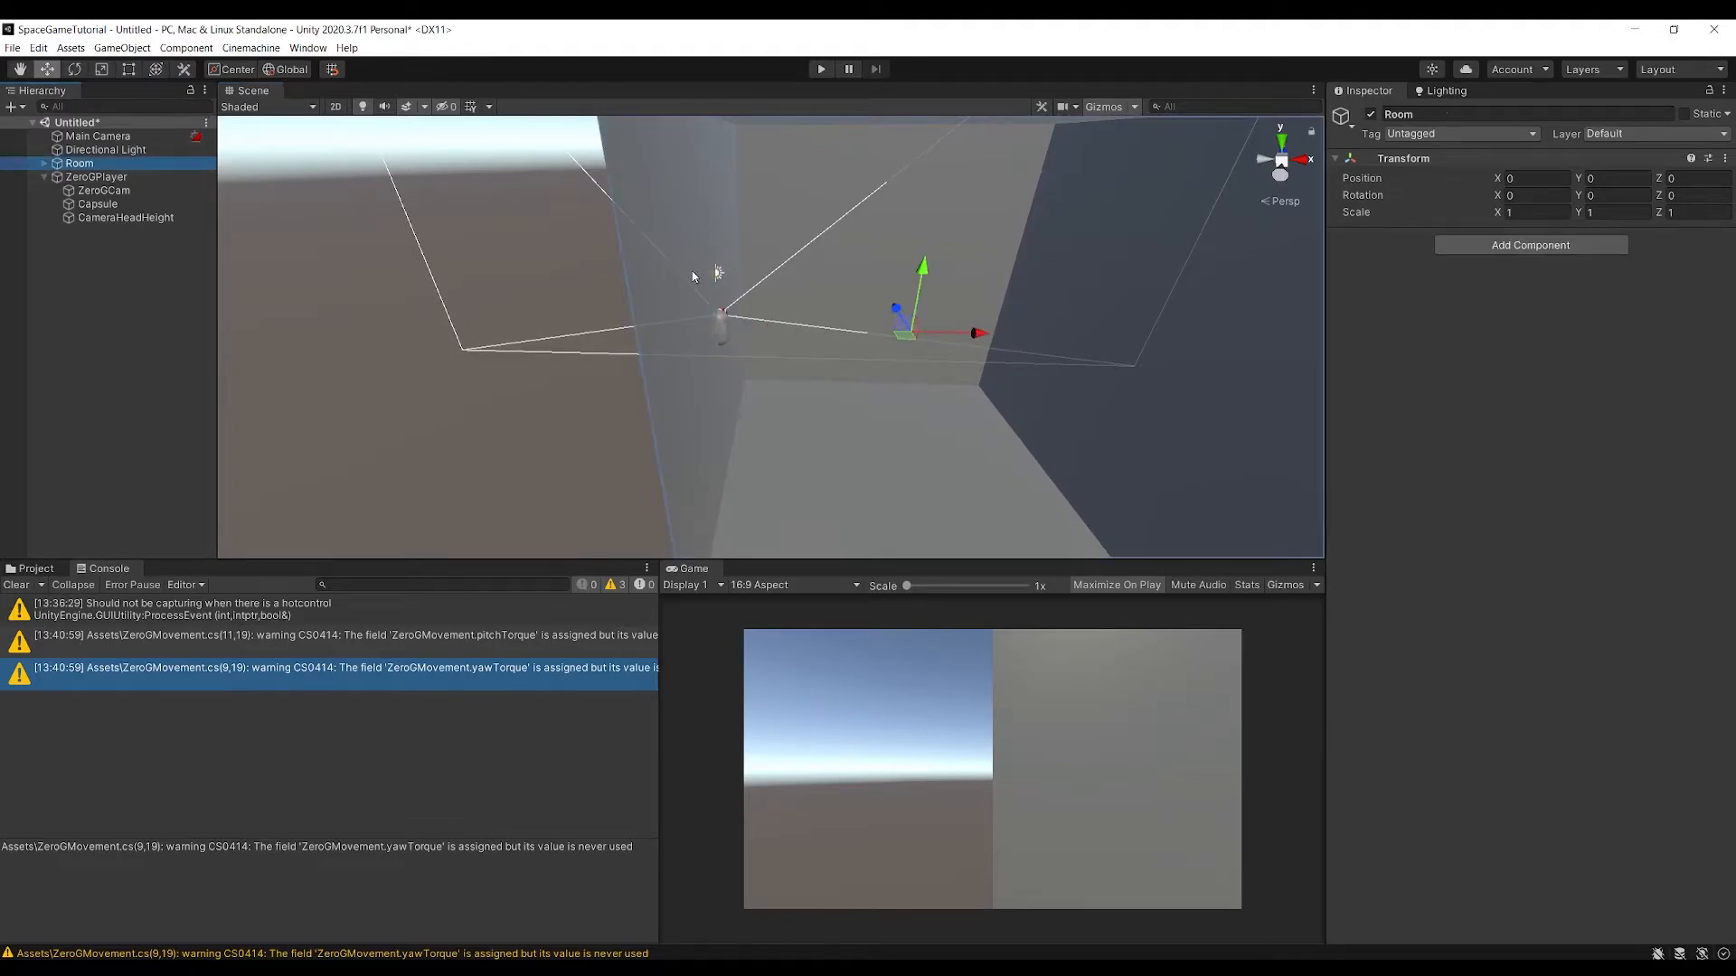
{"action": "left_click_drag", "start_coordinate": [978, 333], "coordinate": [788, 359]}
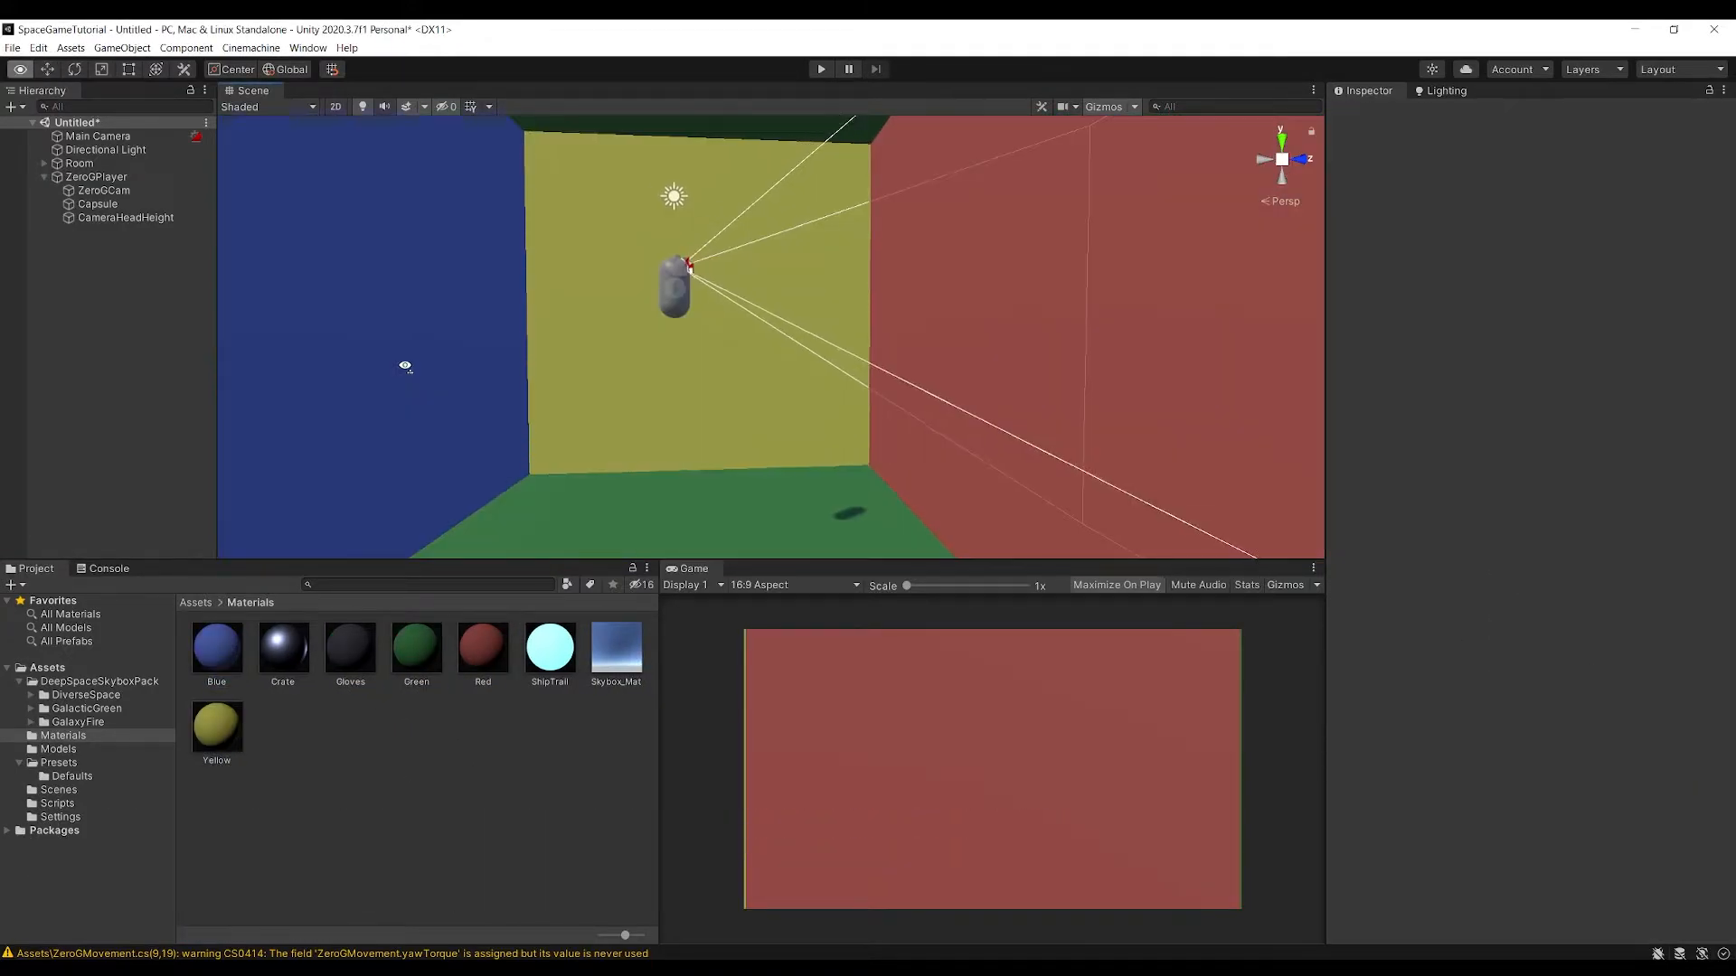
Run the game briefly in the coloured room, stop it and turn off Maximize On Play
{"action": "right_click_drag", "start_coordinate": [405, 366], "coordinate": [459, 445]}
{"action": "right_click_drag", "start_coordinate": [774, 372], "coordinate": [724, 331]}
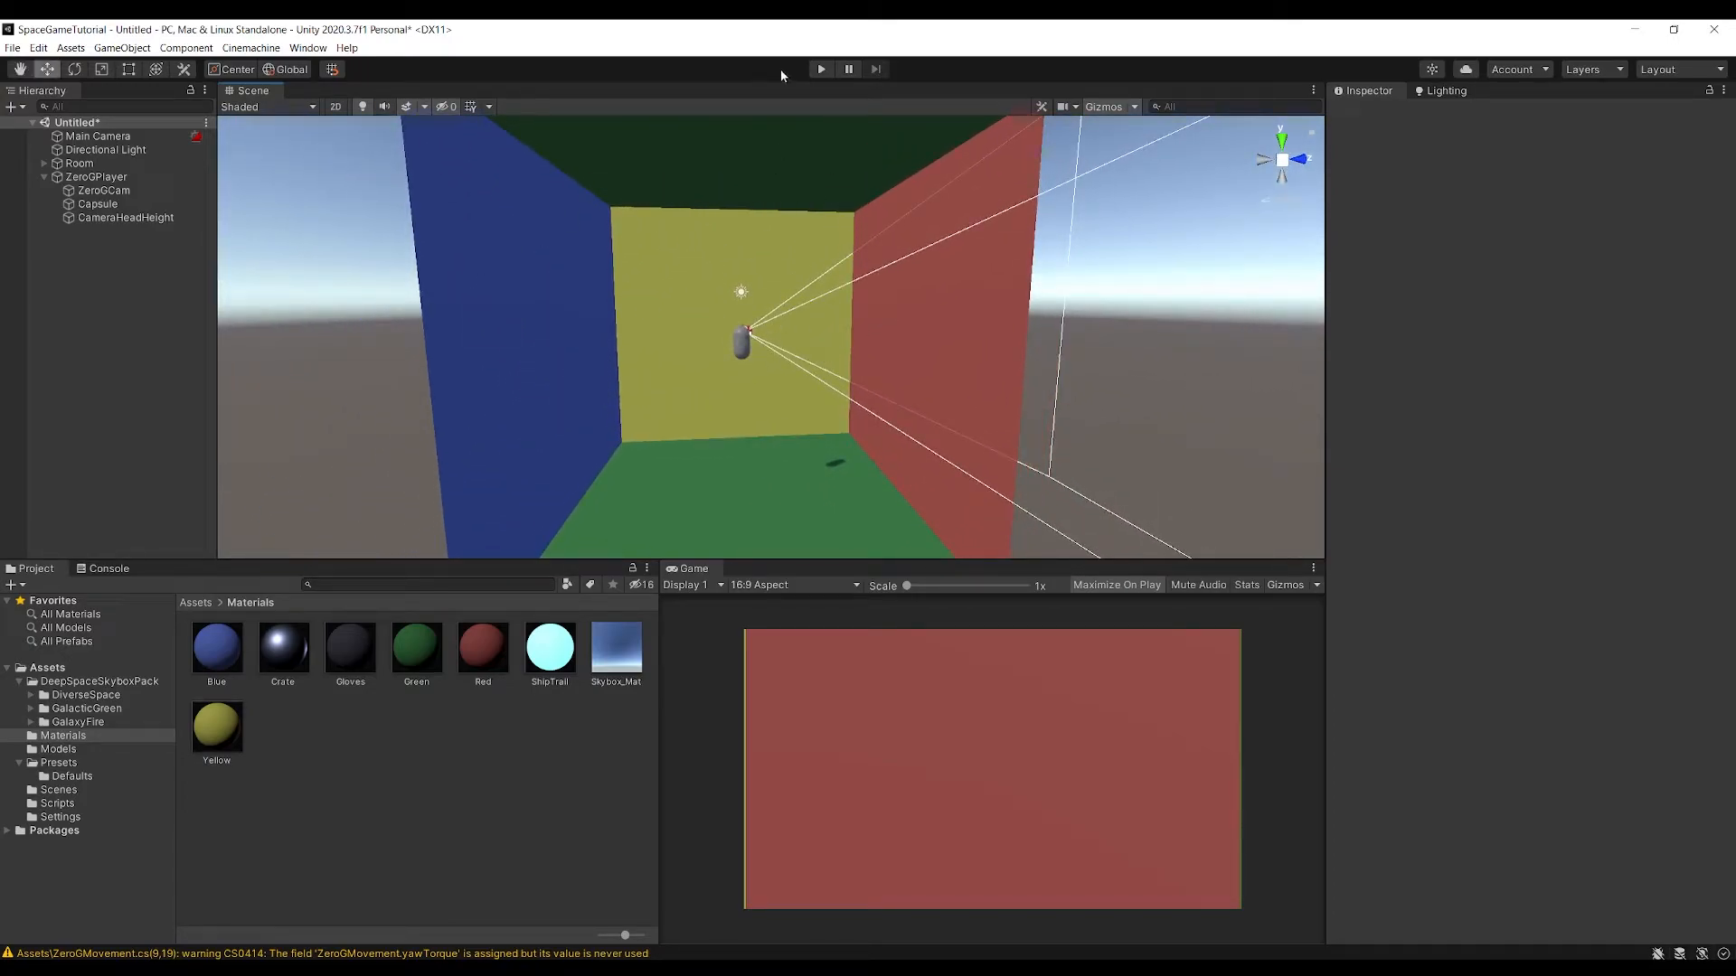
{"action": "left_click", "coordinate": [822, 70]}
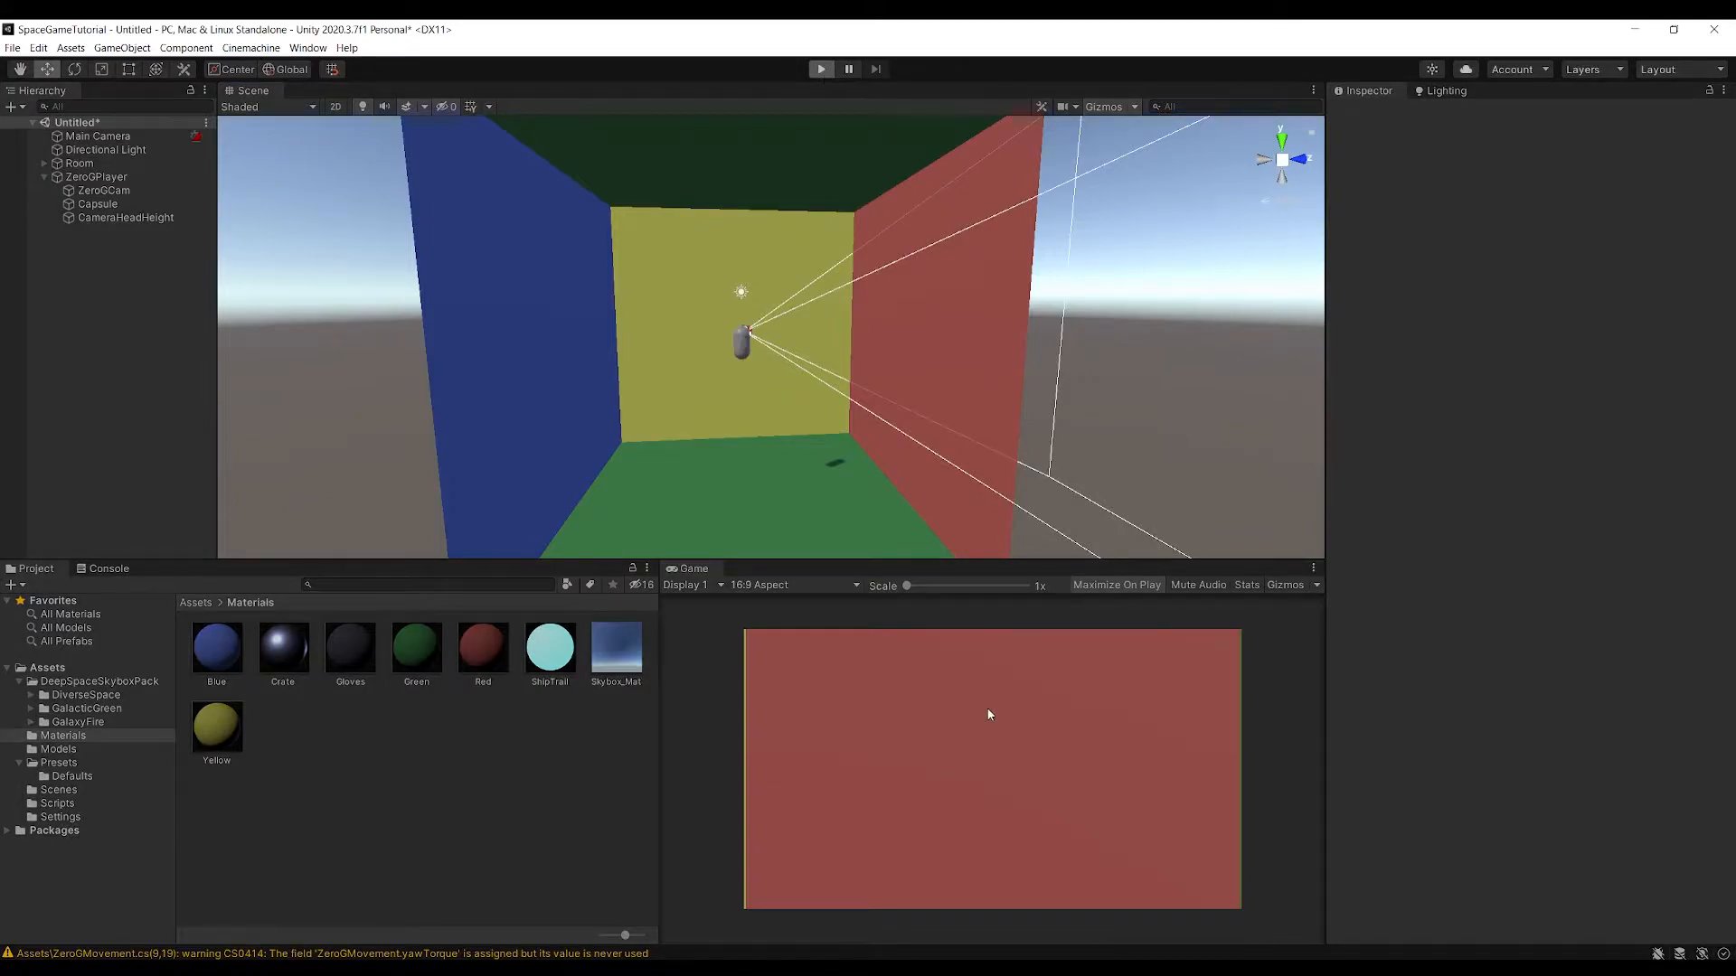
{"action": "key", "text": "shift+space"}
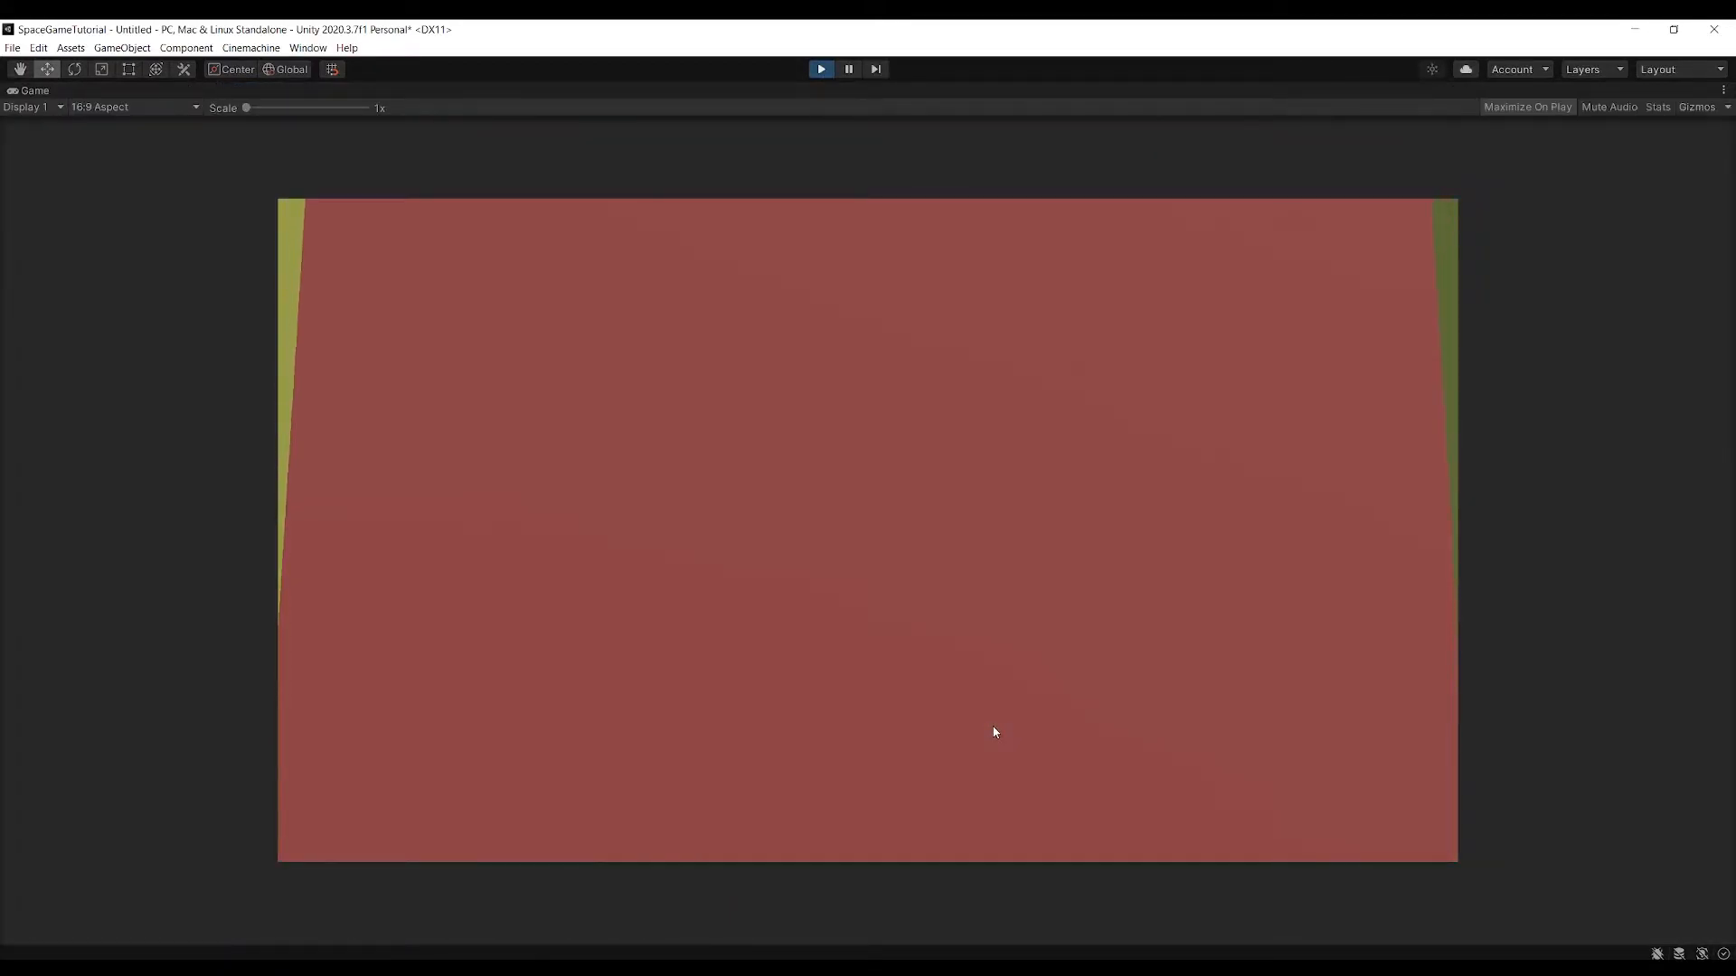
{"action": "left_click", "coordinate": [821, 69]}
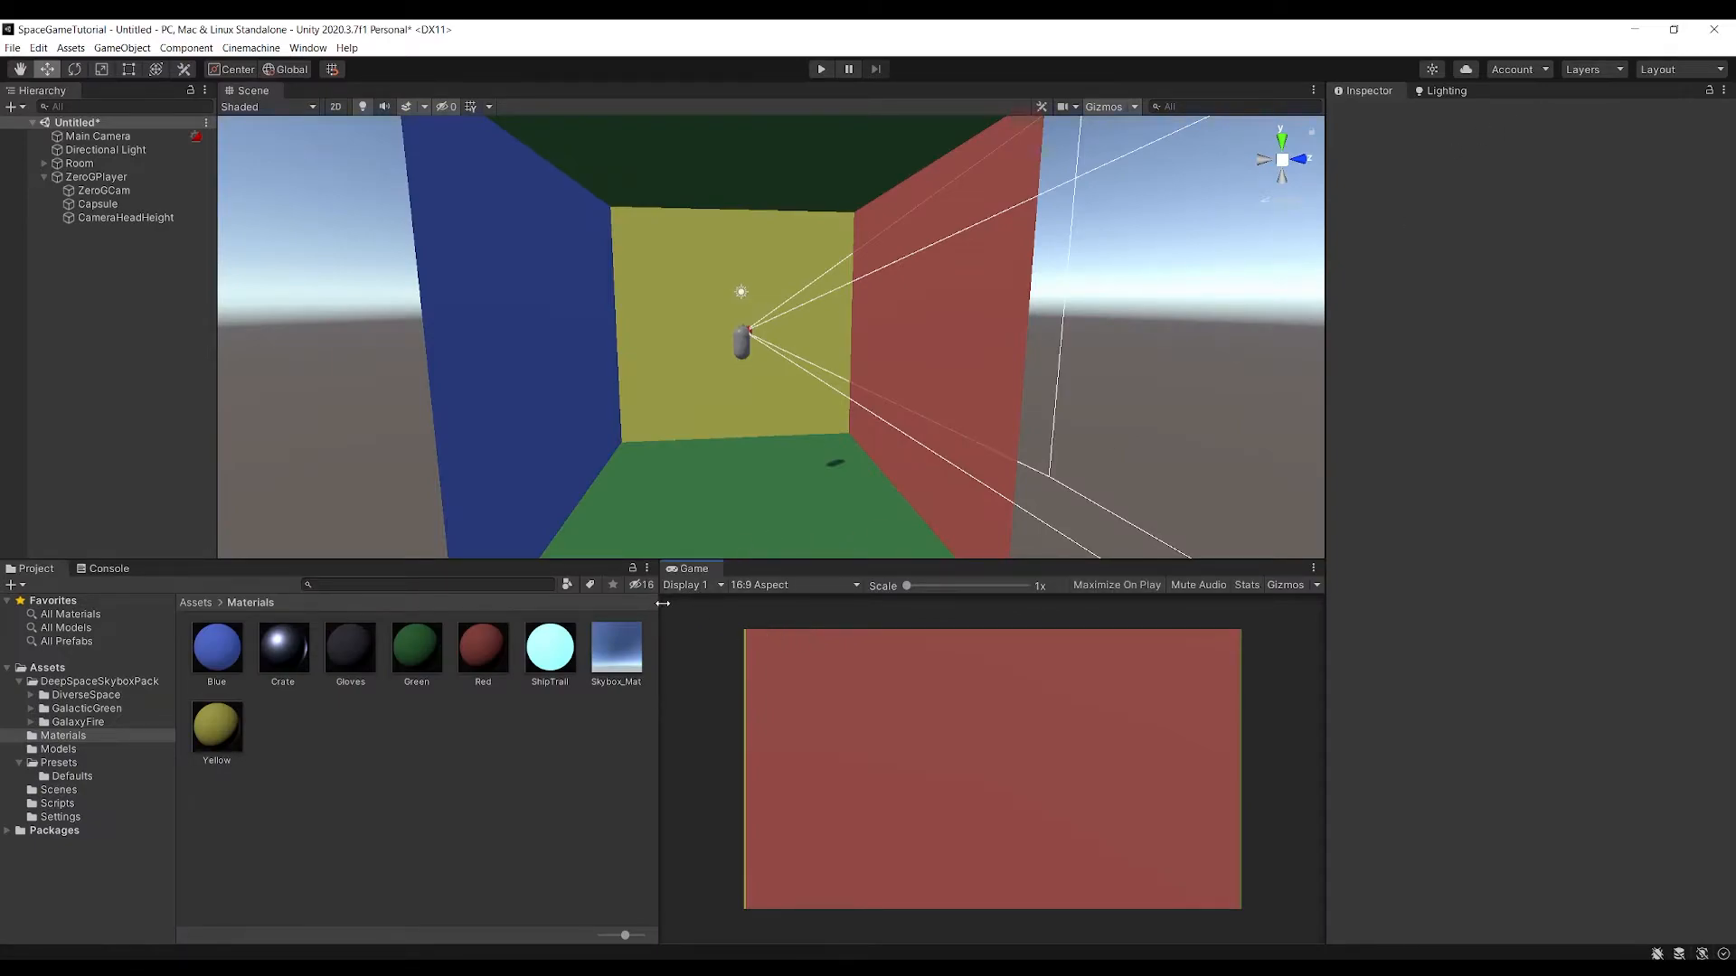
Set the Game view to Full HD (1920x1080) and enlarge it so the whole frame fits
{"action": "left_click", "coordinate": [812, 585]}
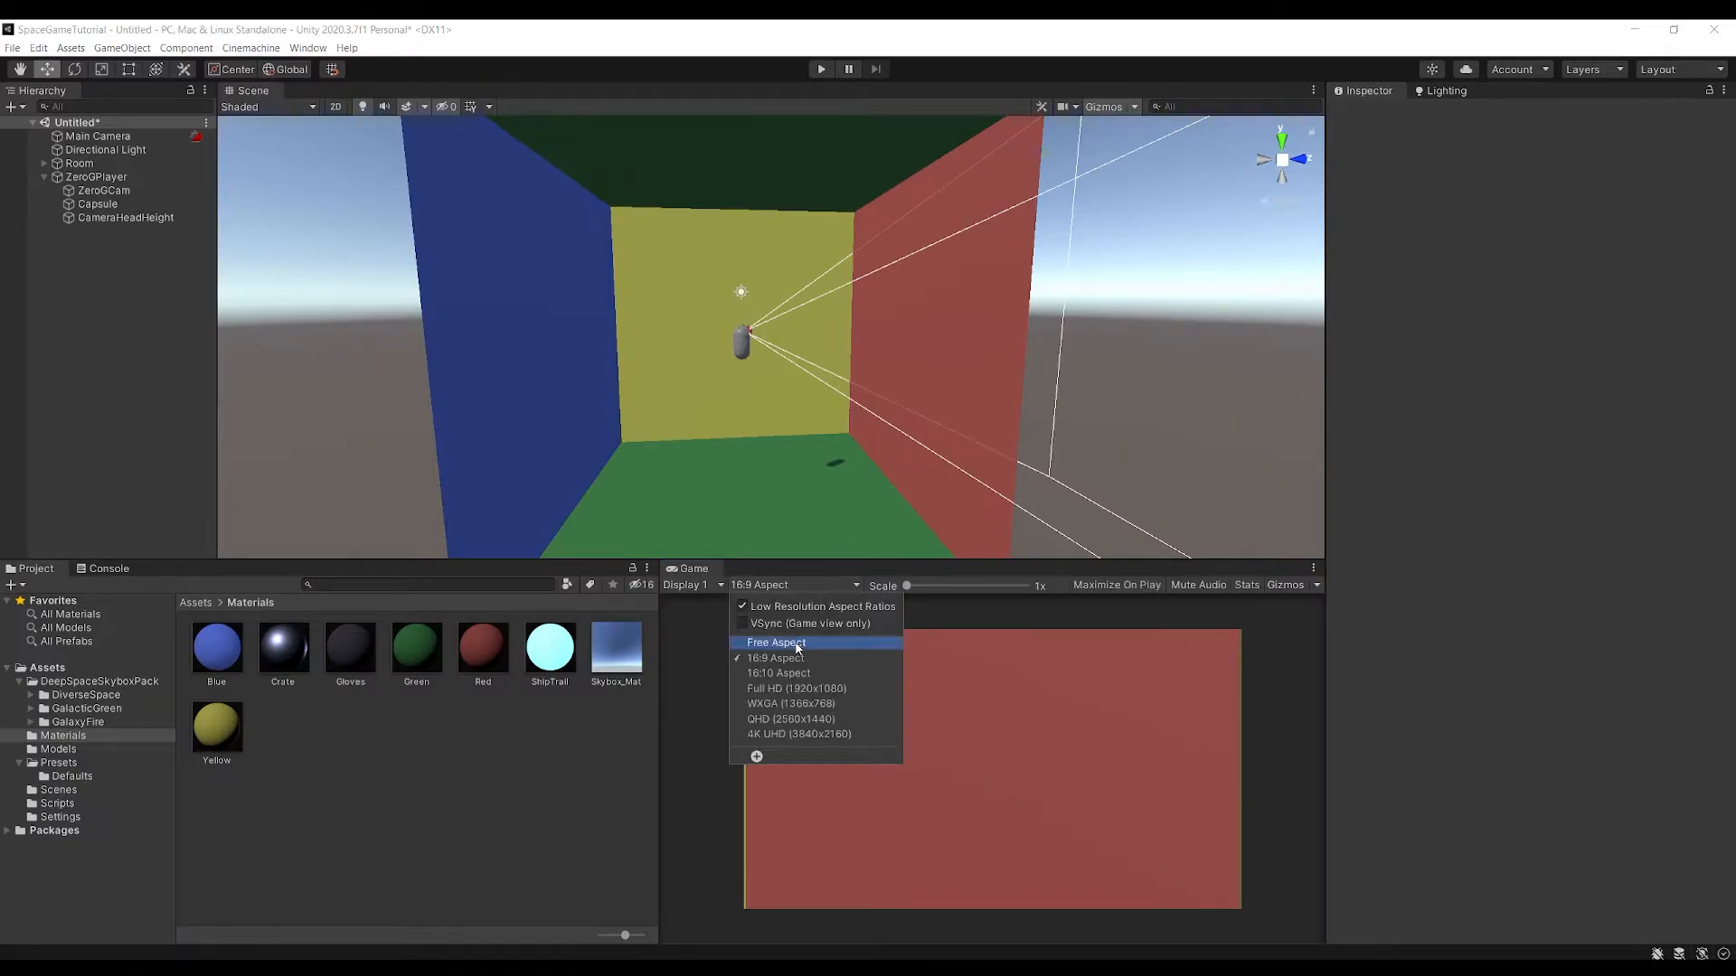
{"action": "left_click", "coordinate": [799, 694]}
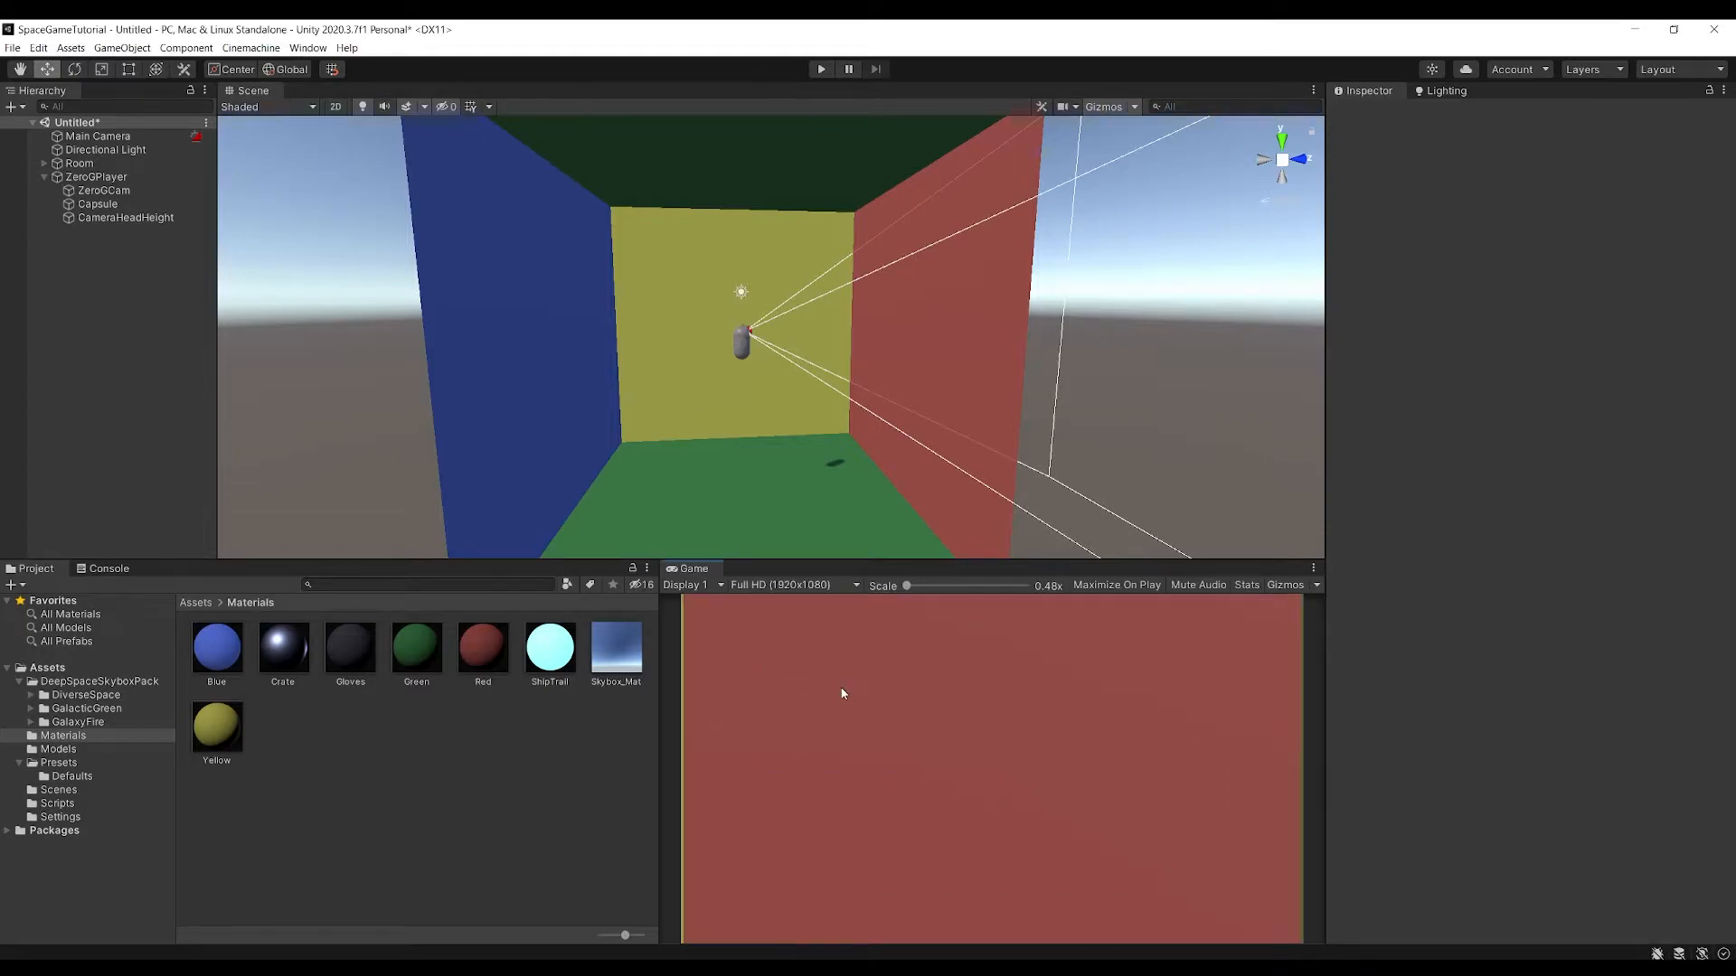
{"action": "left_click", "coordinate": [656, 640]}
{"action": "left_click_drag", "start_coordinate": [724, 561], "coordinate": [731, 517]}
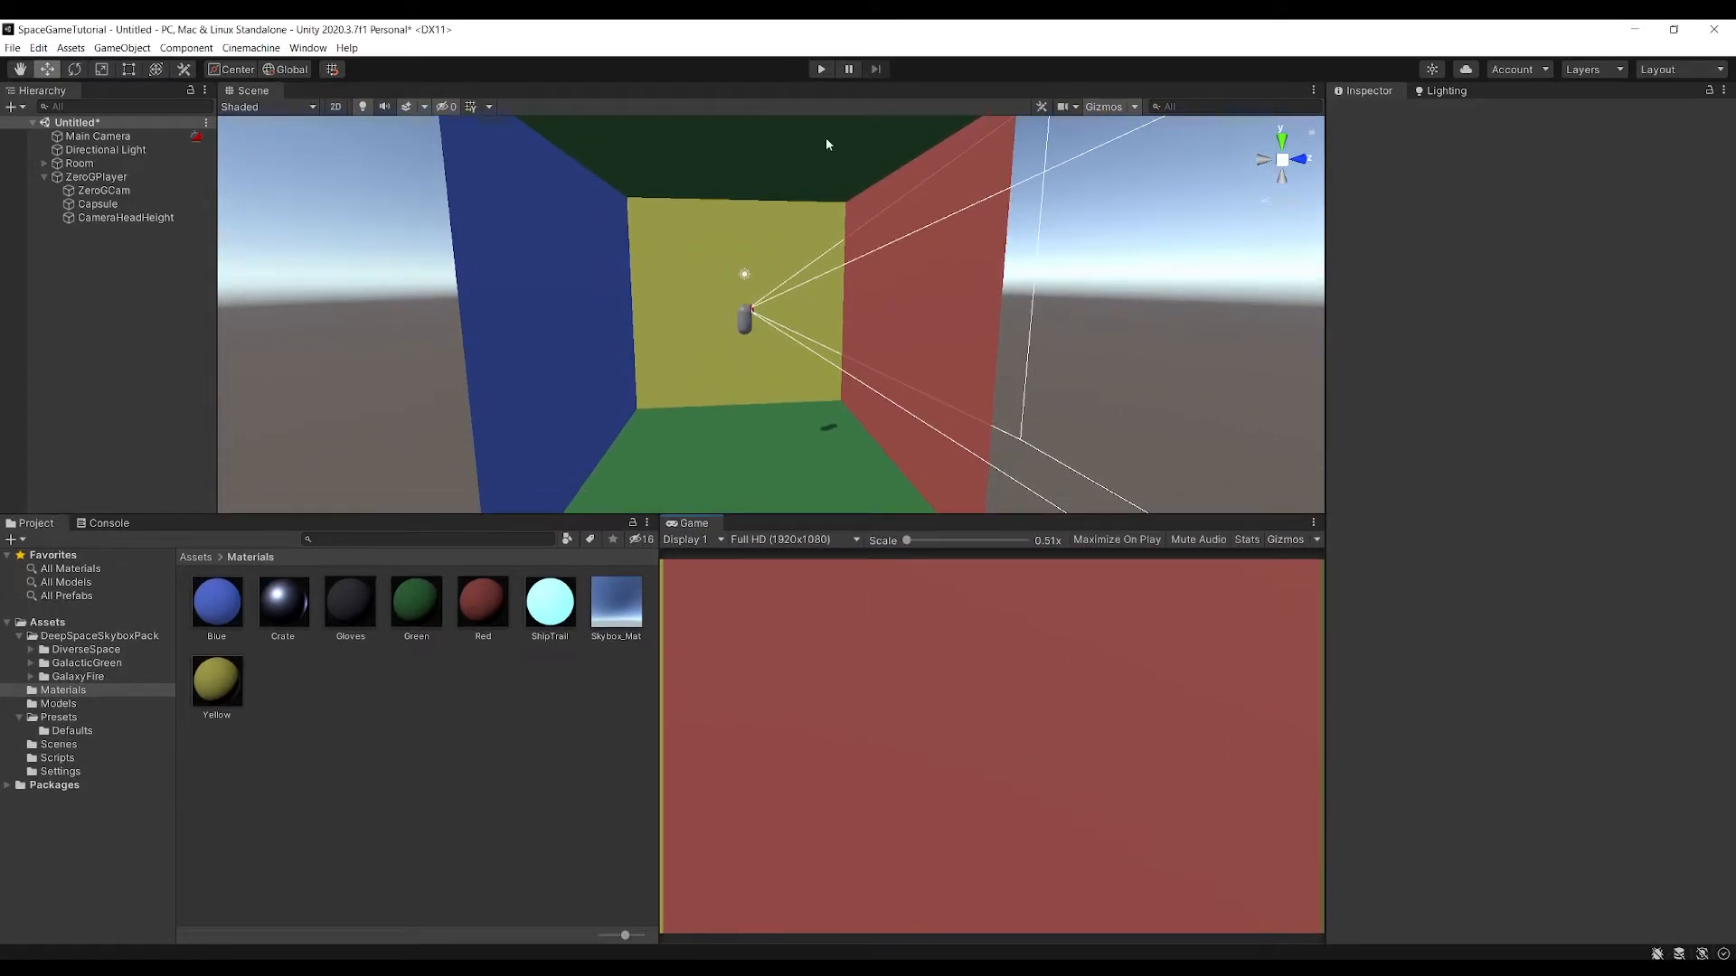
Run the game with ZeroGPlayer selected and test looking around and rolling the player in both directions
{"action": "left_click", "coordinate": [821, 69]}
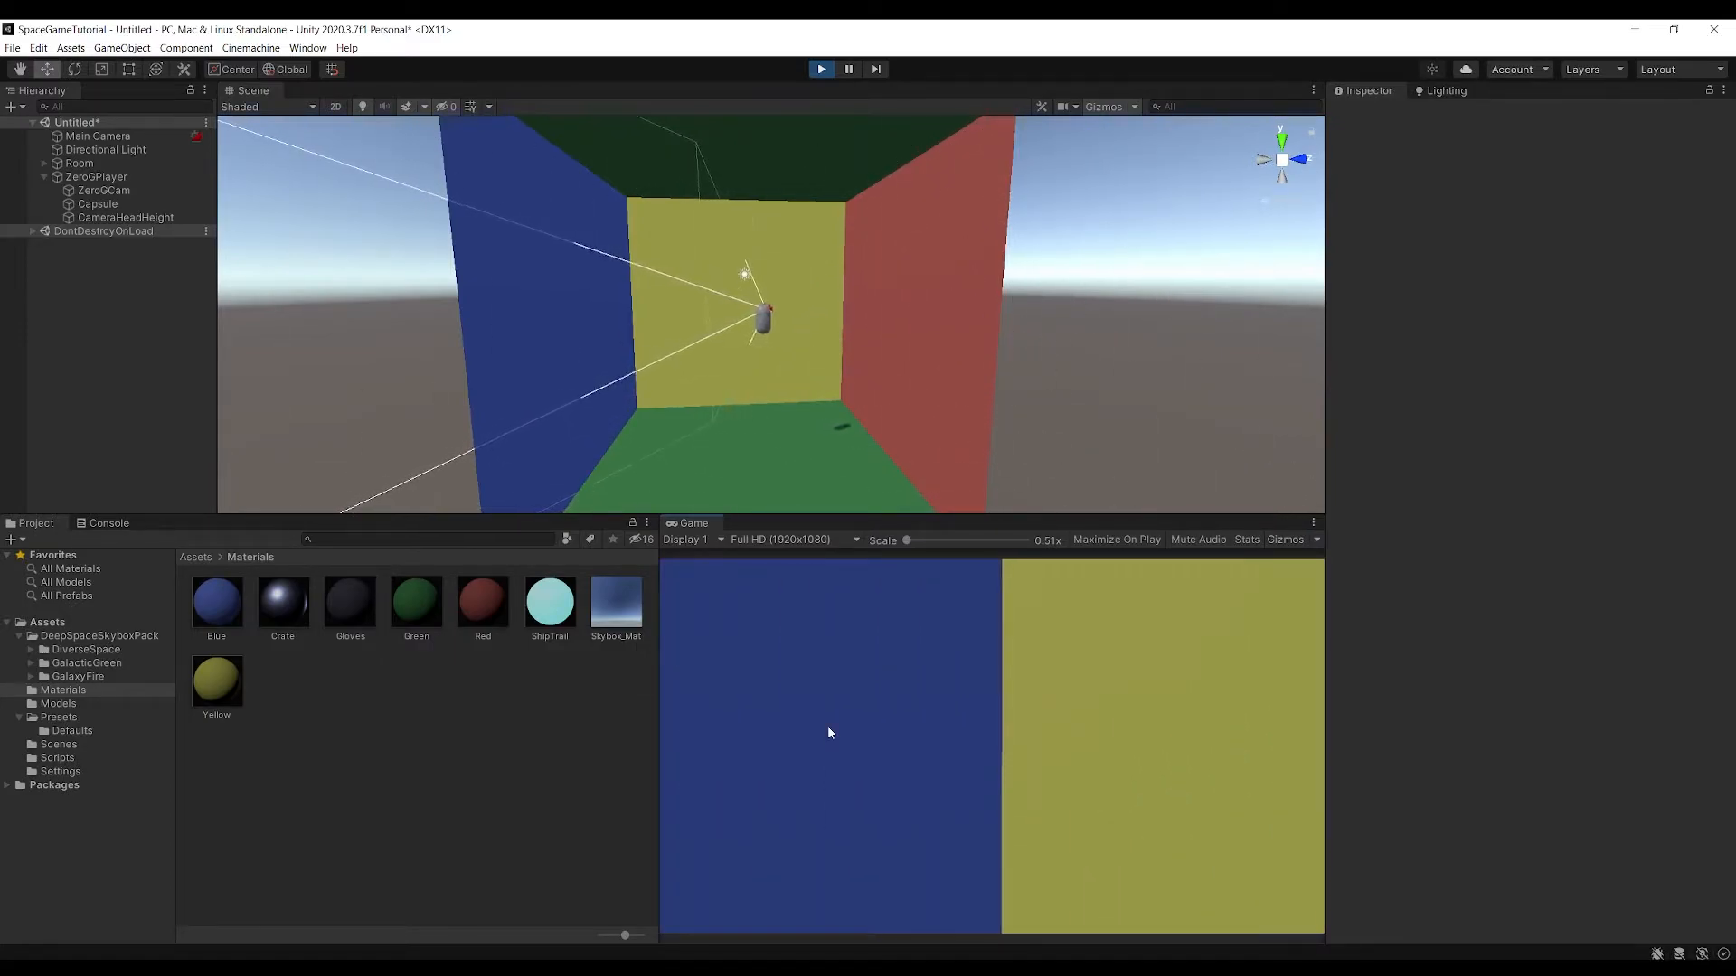
{"action": "left_click", "coordinate": [800, 325]}
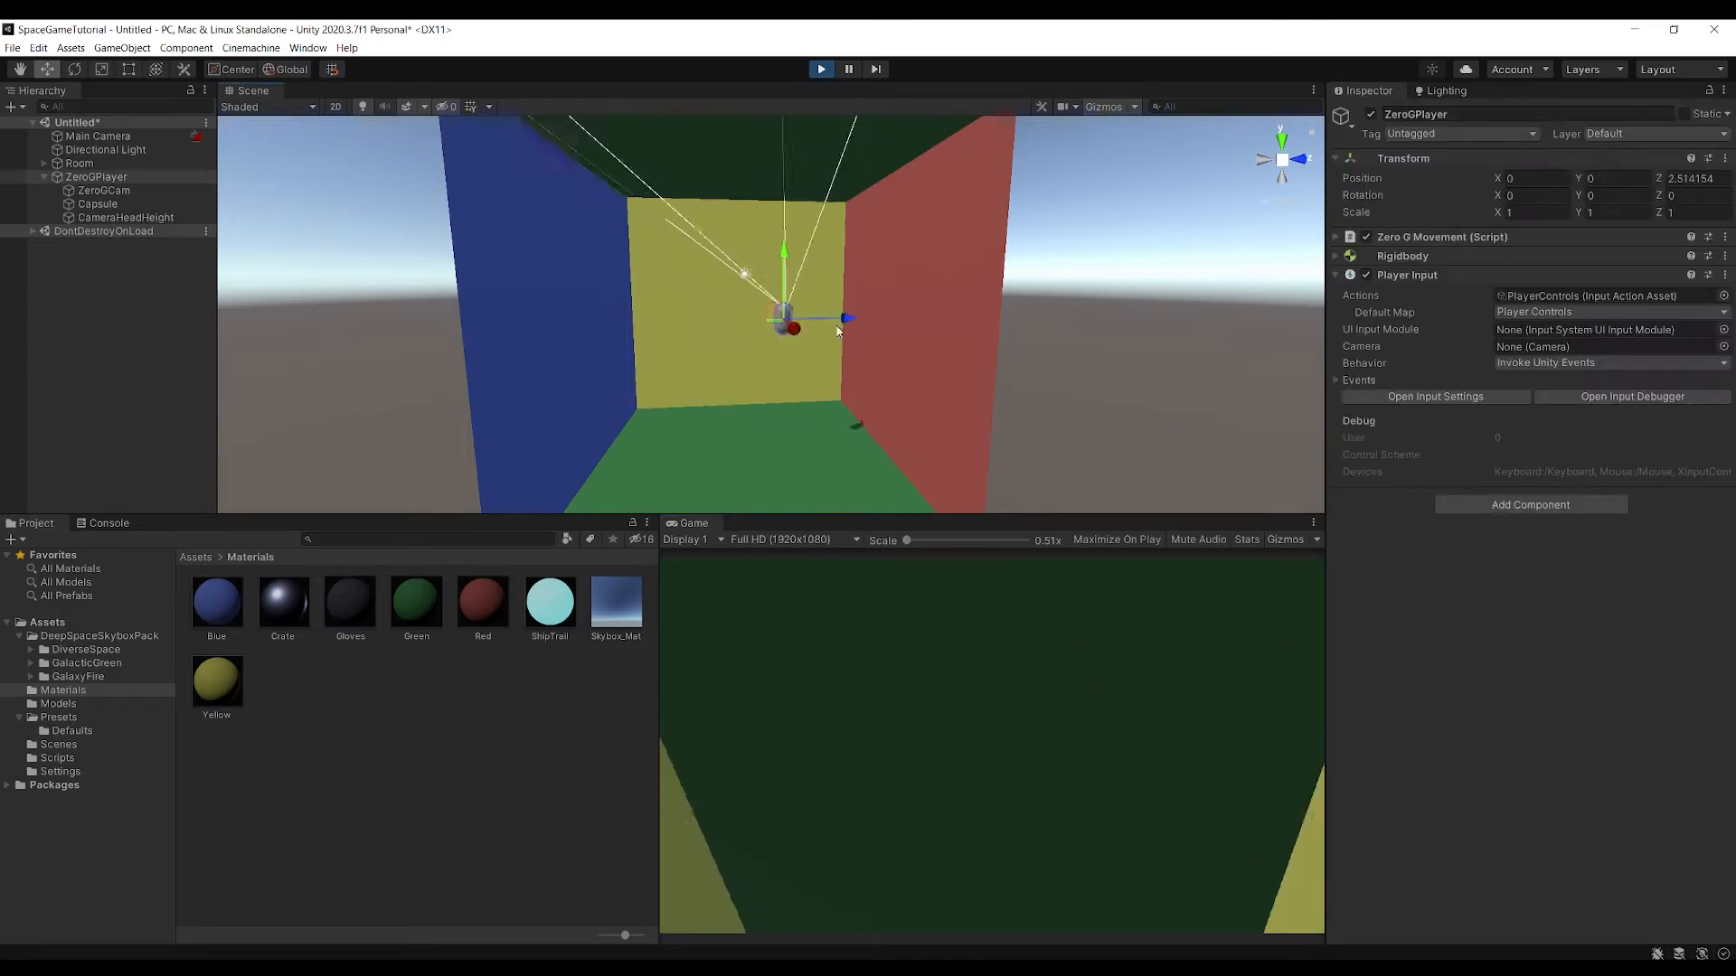
{"action": "scroll", "coordinate": [860, 384], "scroll_direction": "up", "scroll_amount": 10}
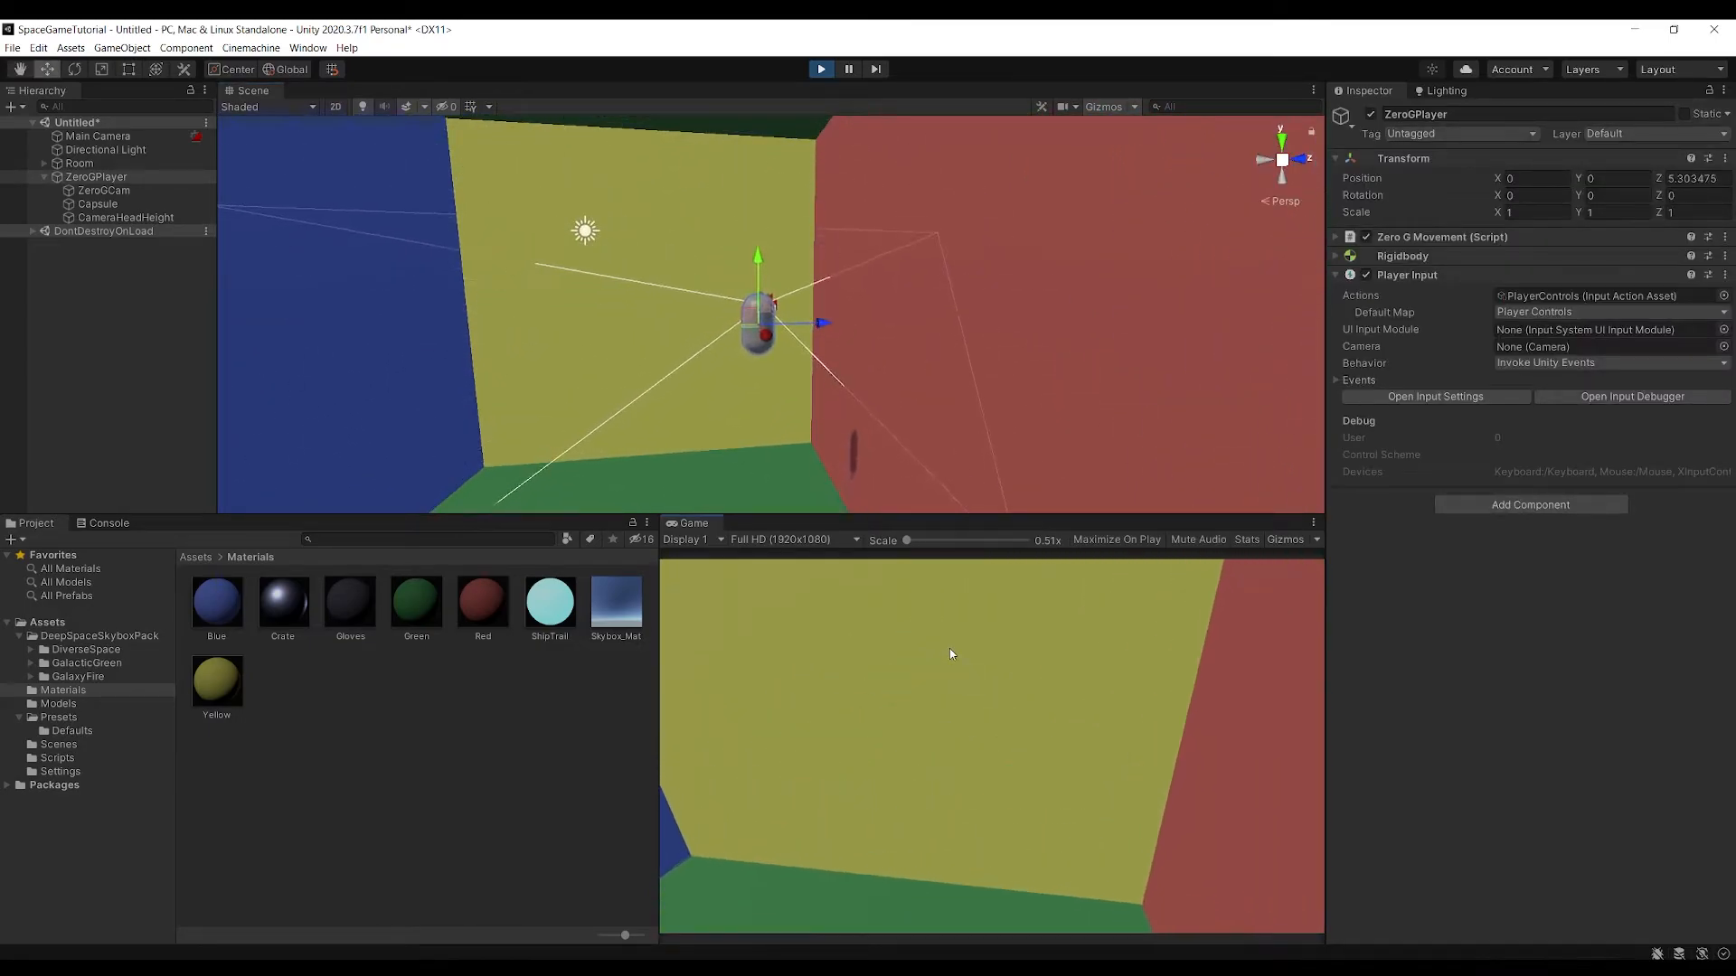
{"action": "key", "text": "e"}
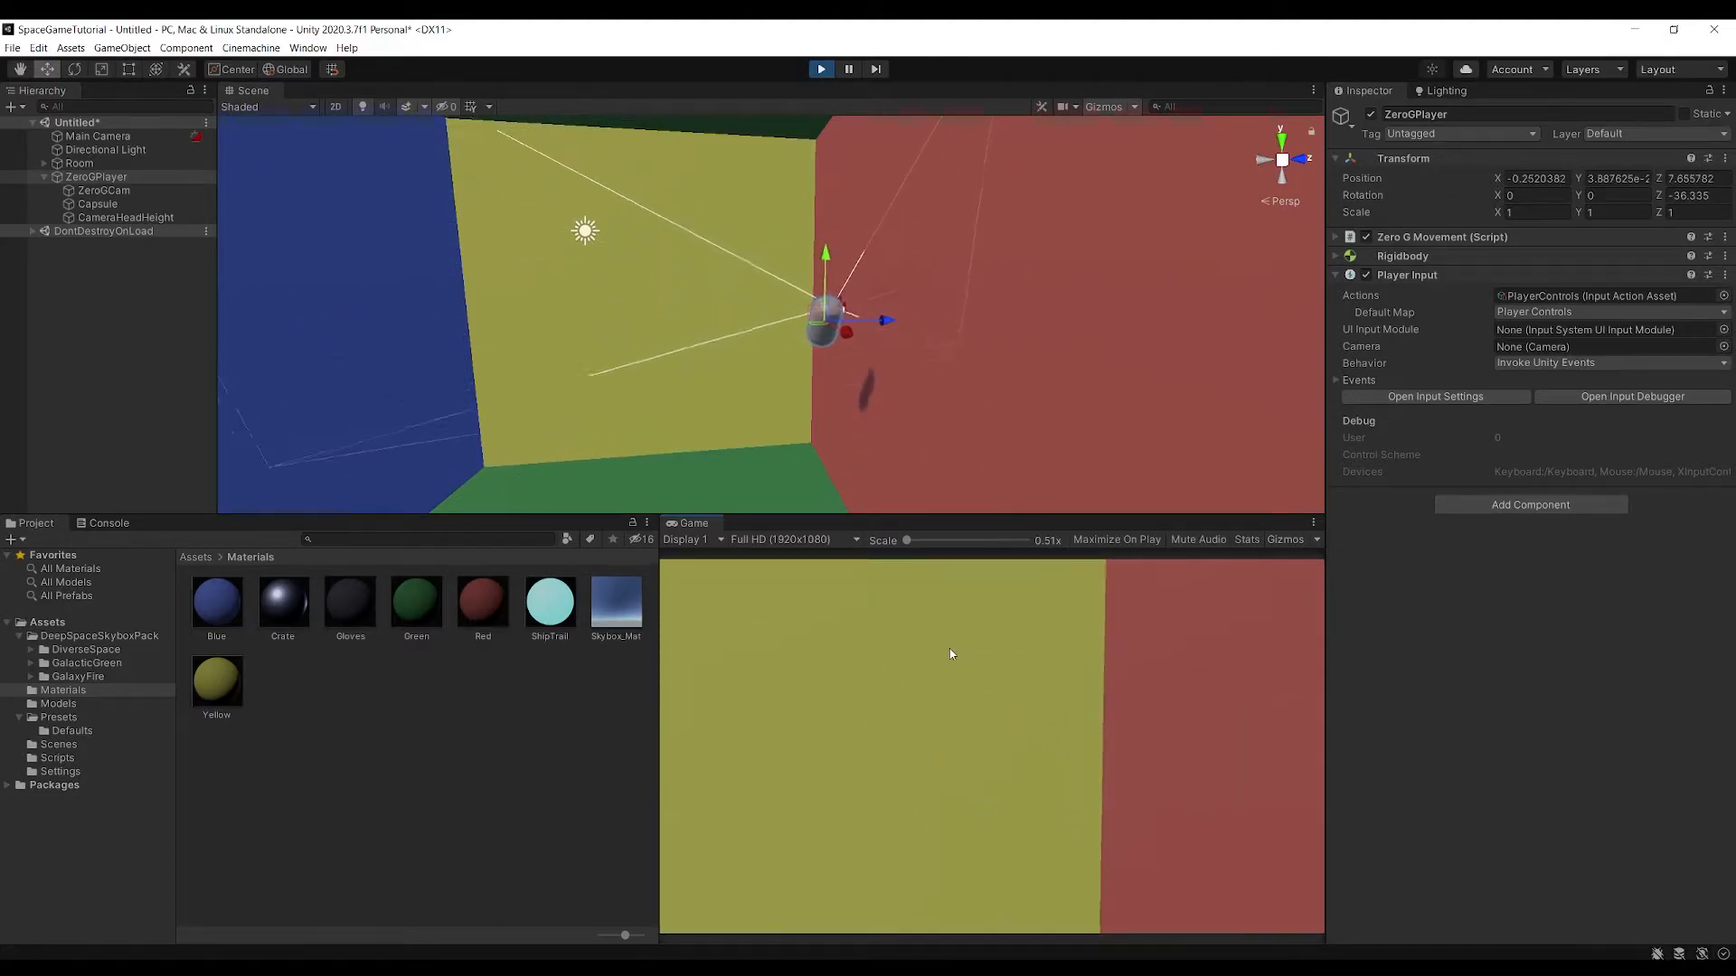
{"action": "key", "text": "q"}
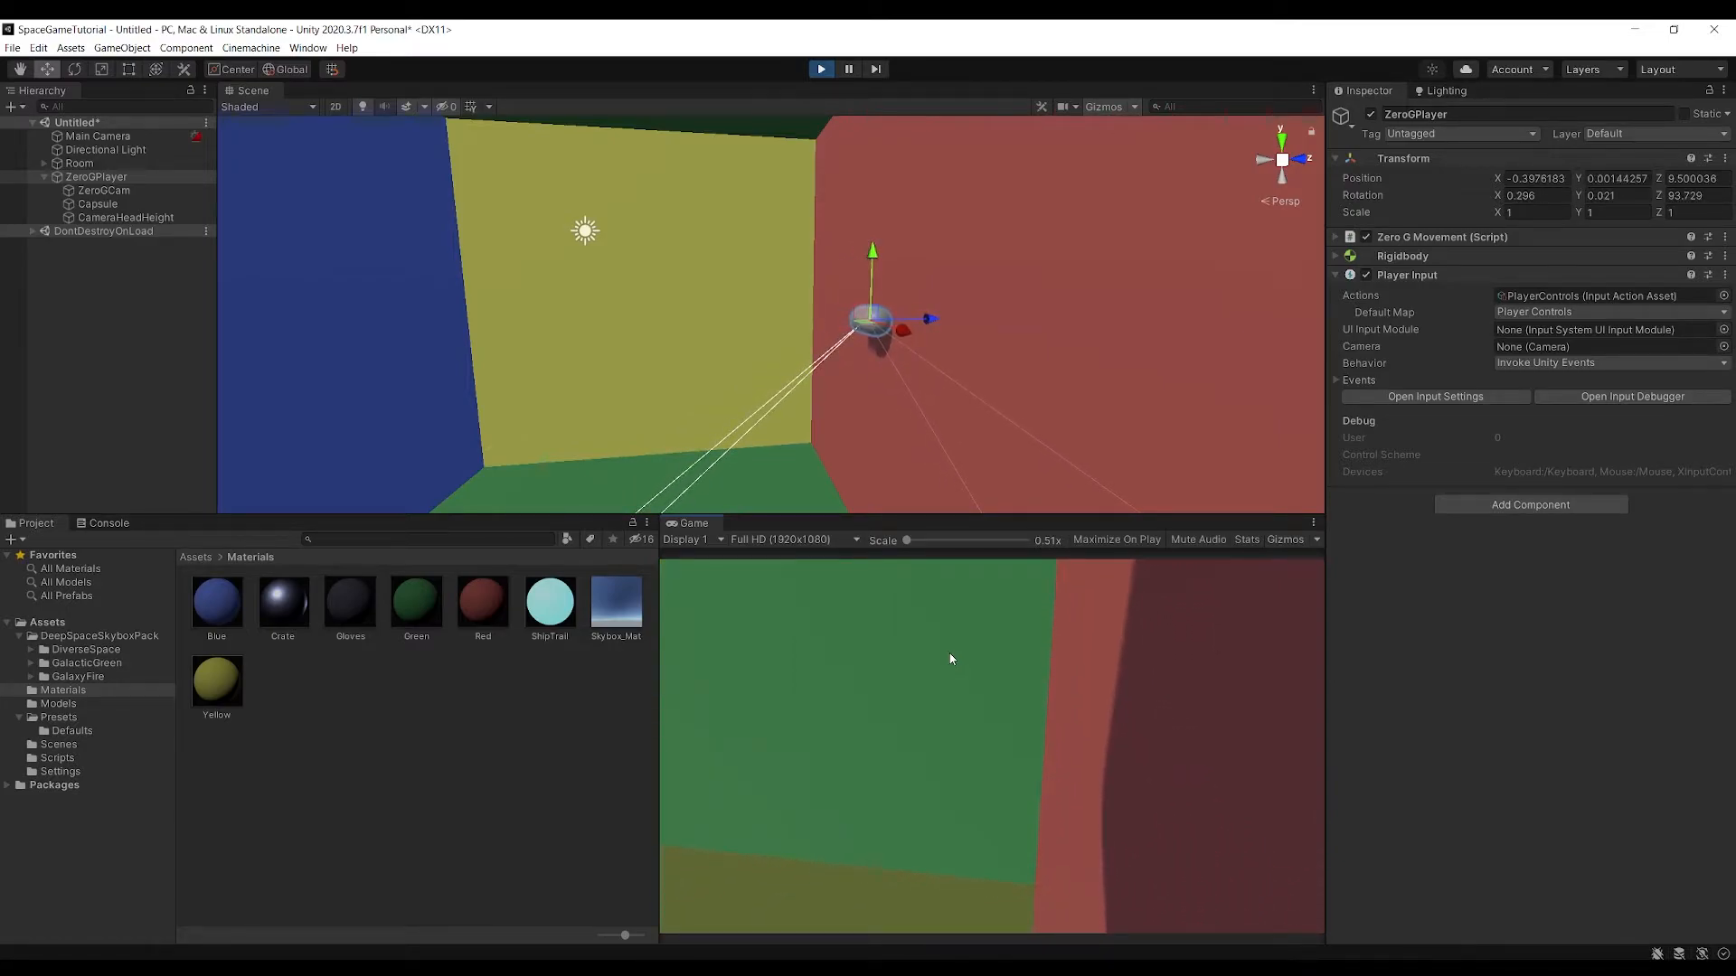
Test rolling the player in both directions while looking around the room, and stop the game
{"action": "key", "text": "q"}
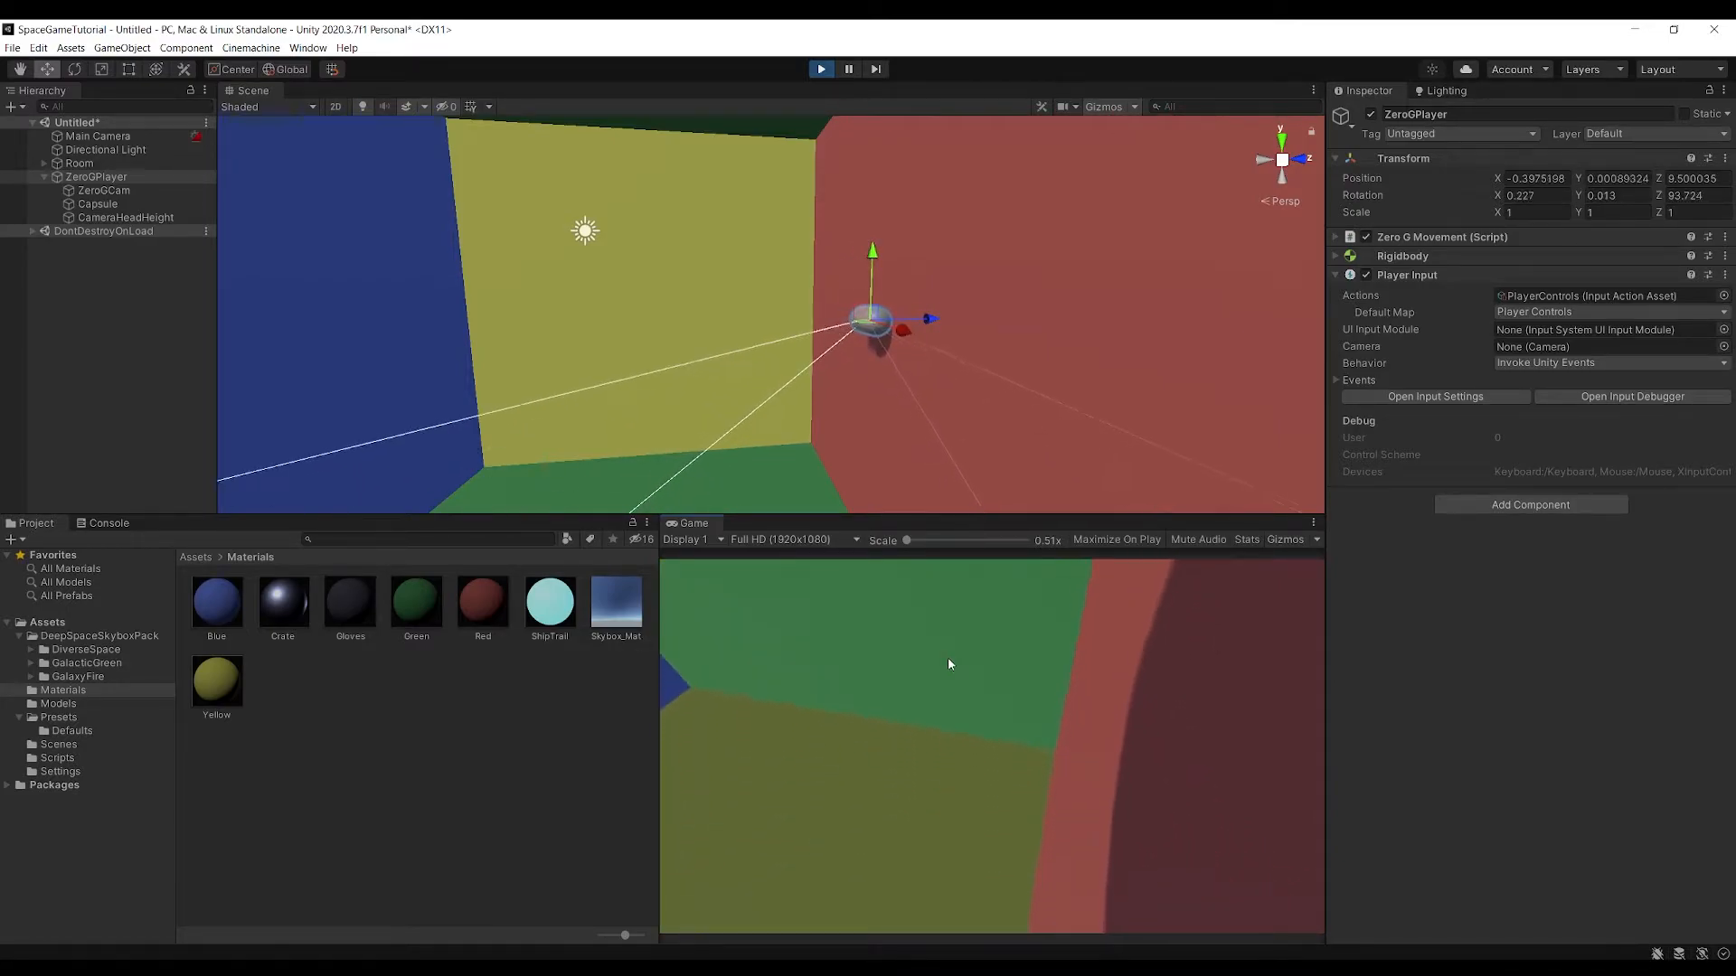
{"action": "key", "text": "q"}
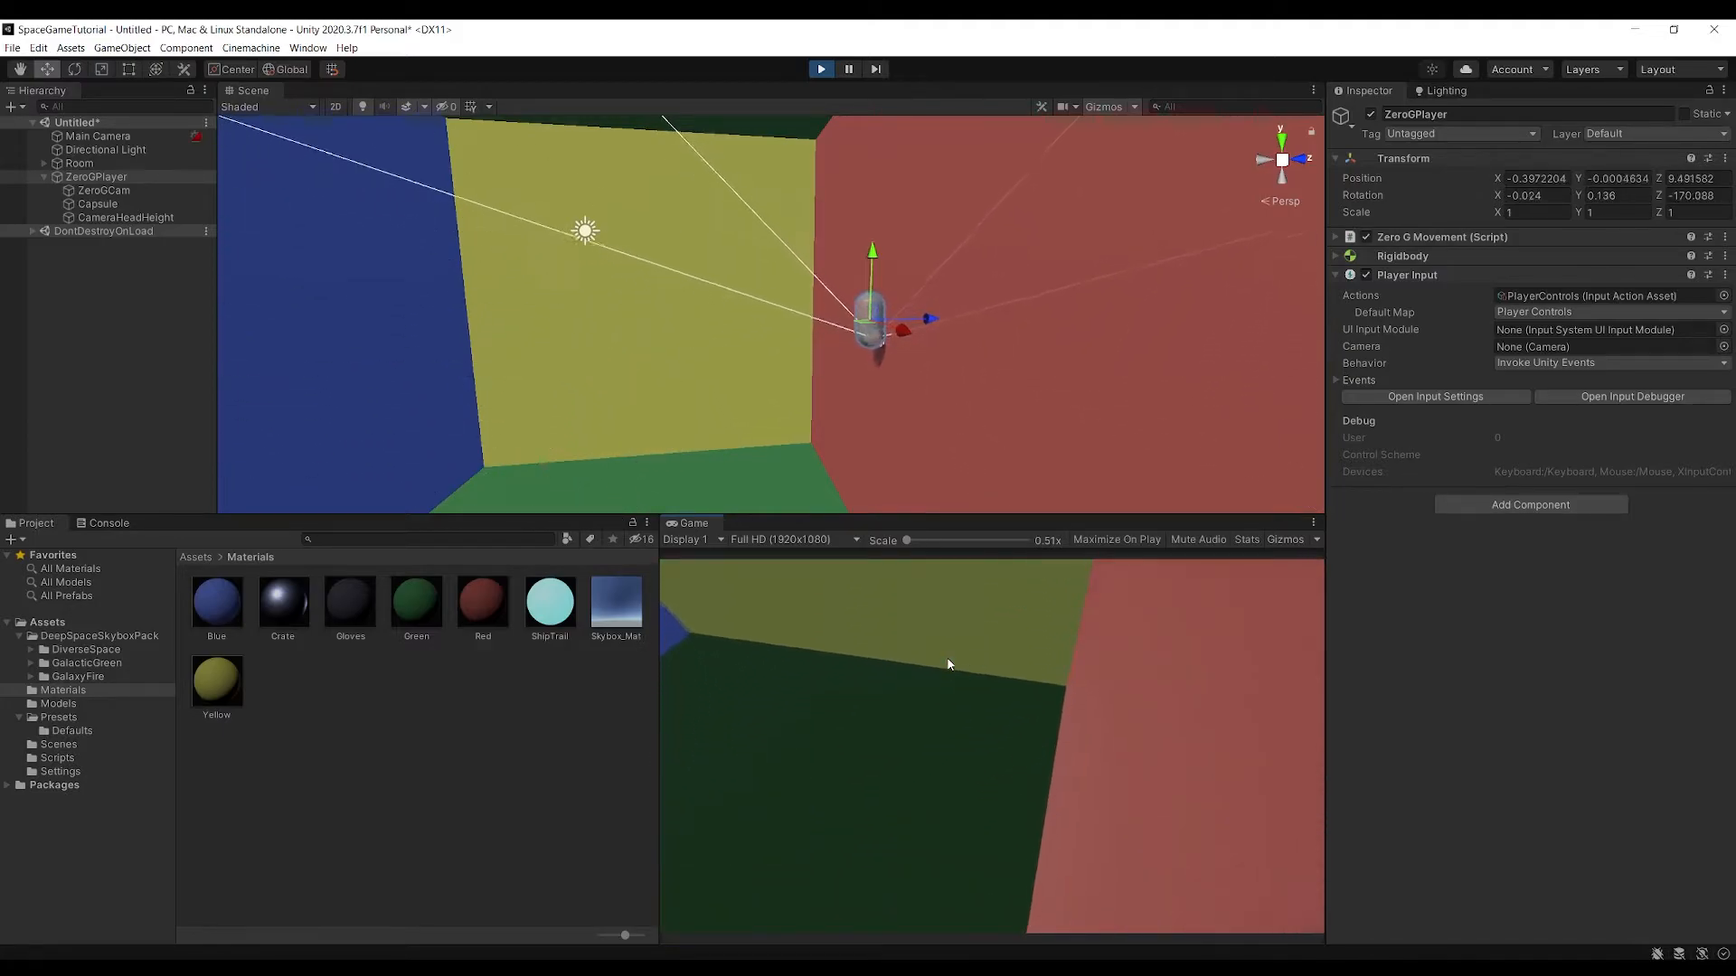
{"action": "key", "text": "q"}
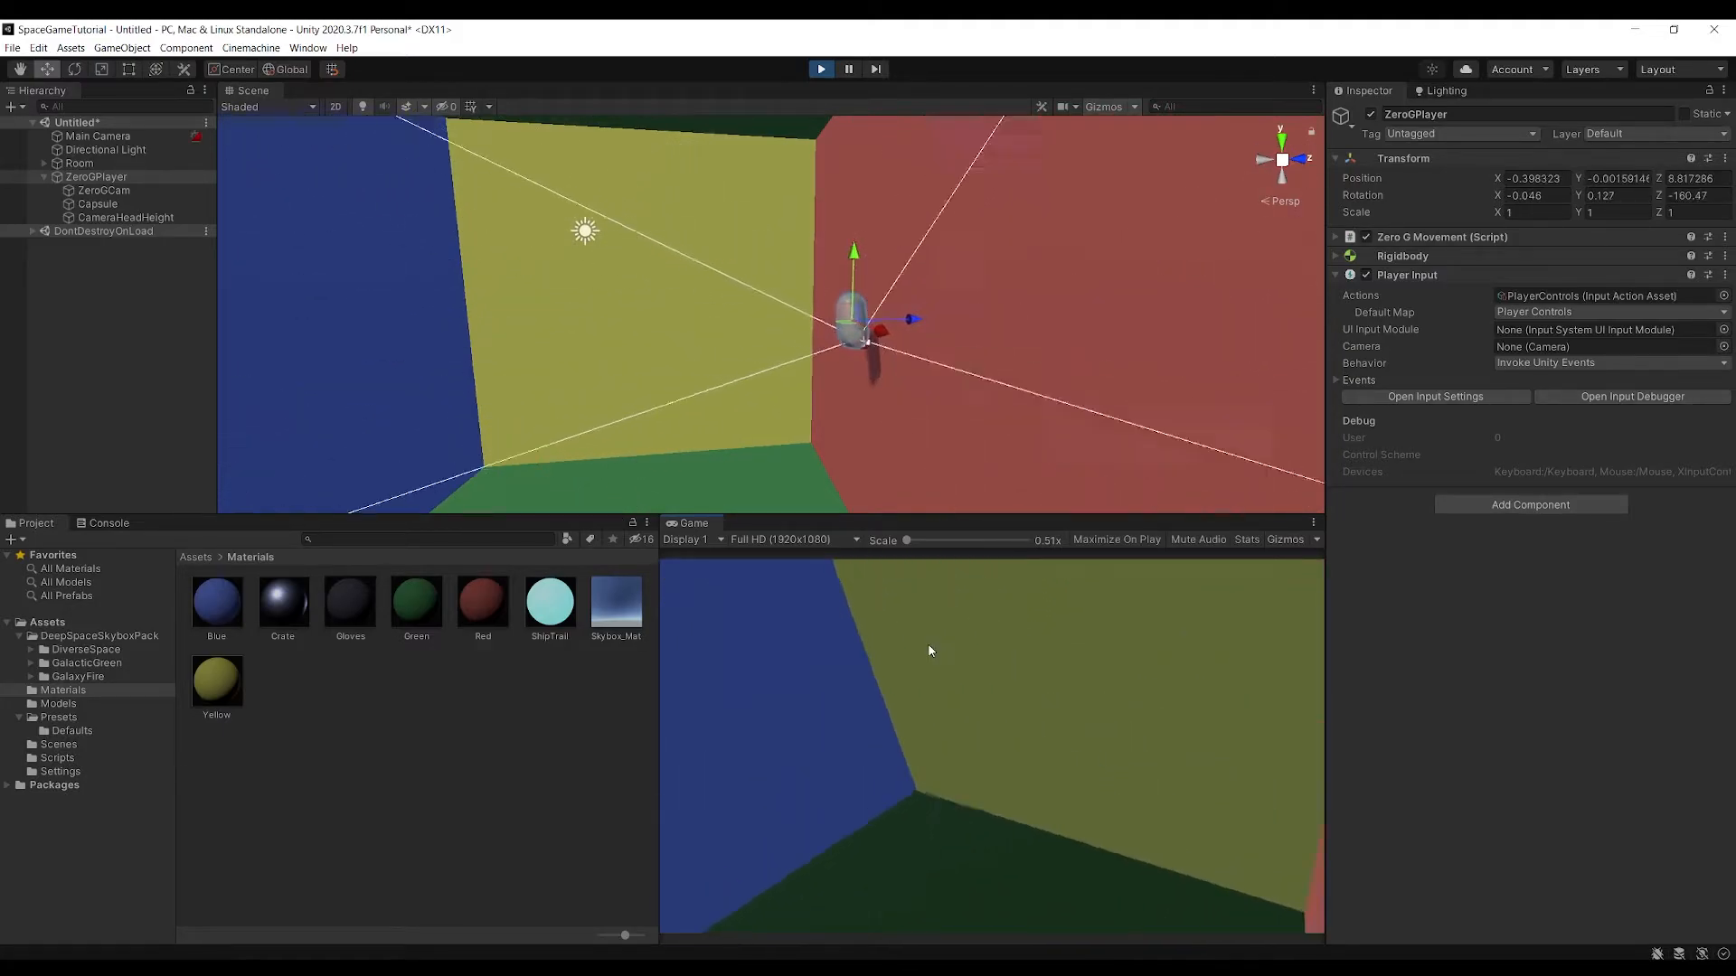
{"action": "key", "text": "e"}
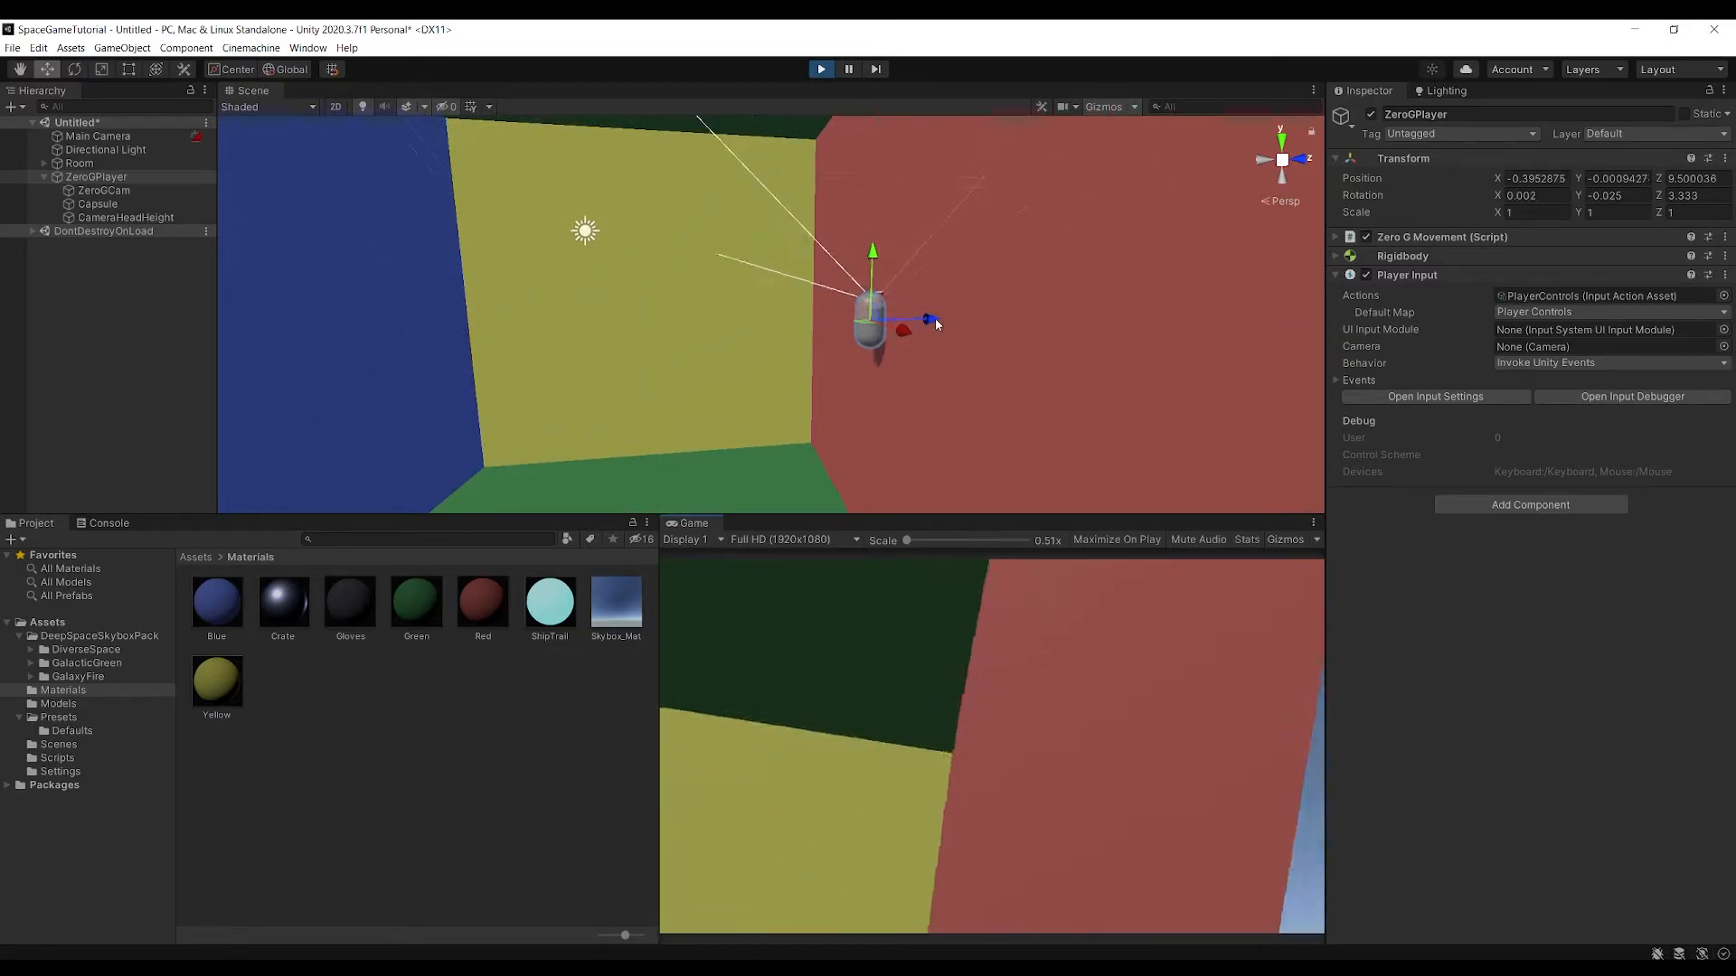
{"action": "left_click", "coordinate": [822, 69]}
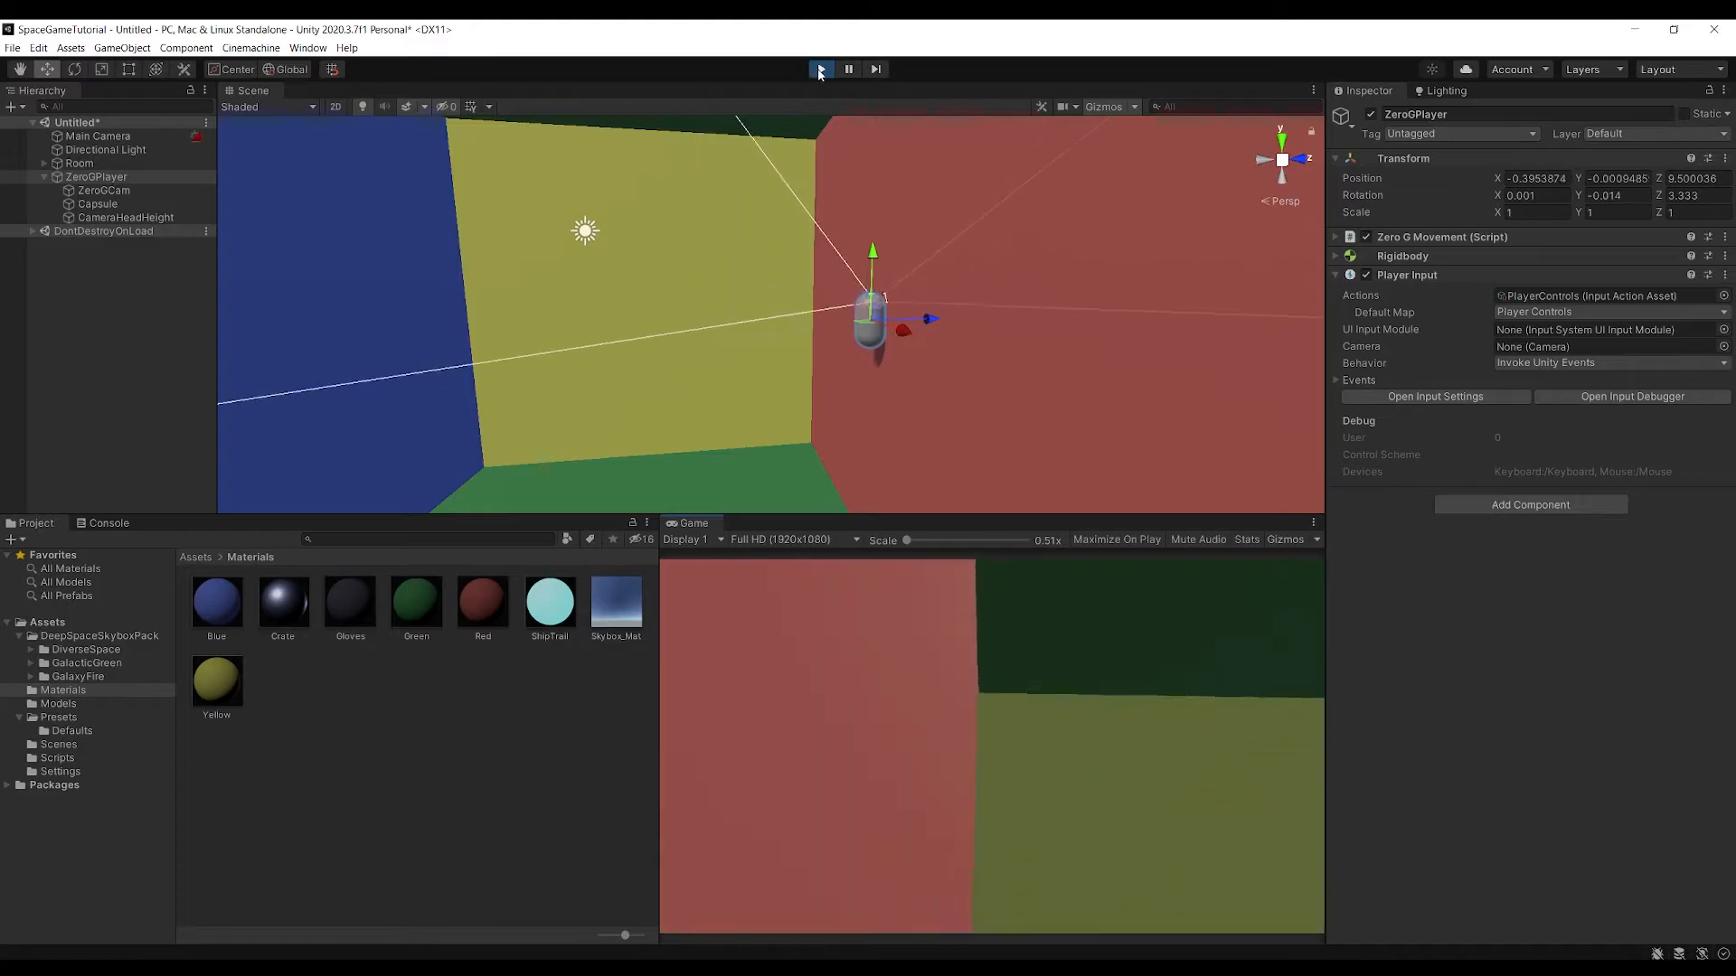
Switch to the ZeroGMovement script in Visual Studio and save it with the mainCam assignment in Start()
{"action": "mouse_move", "coordinate": [733, 966]}
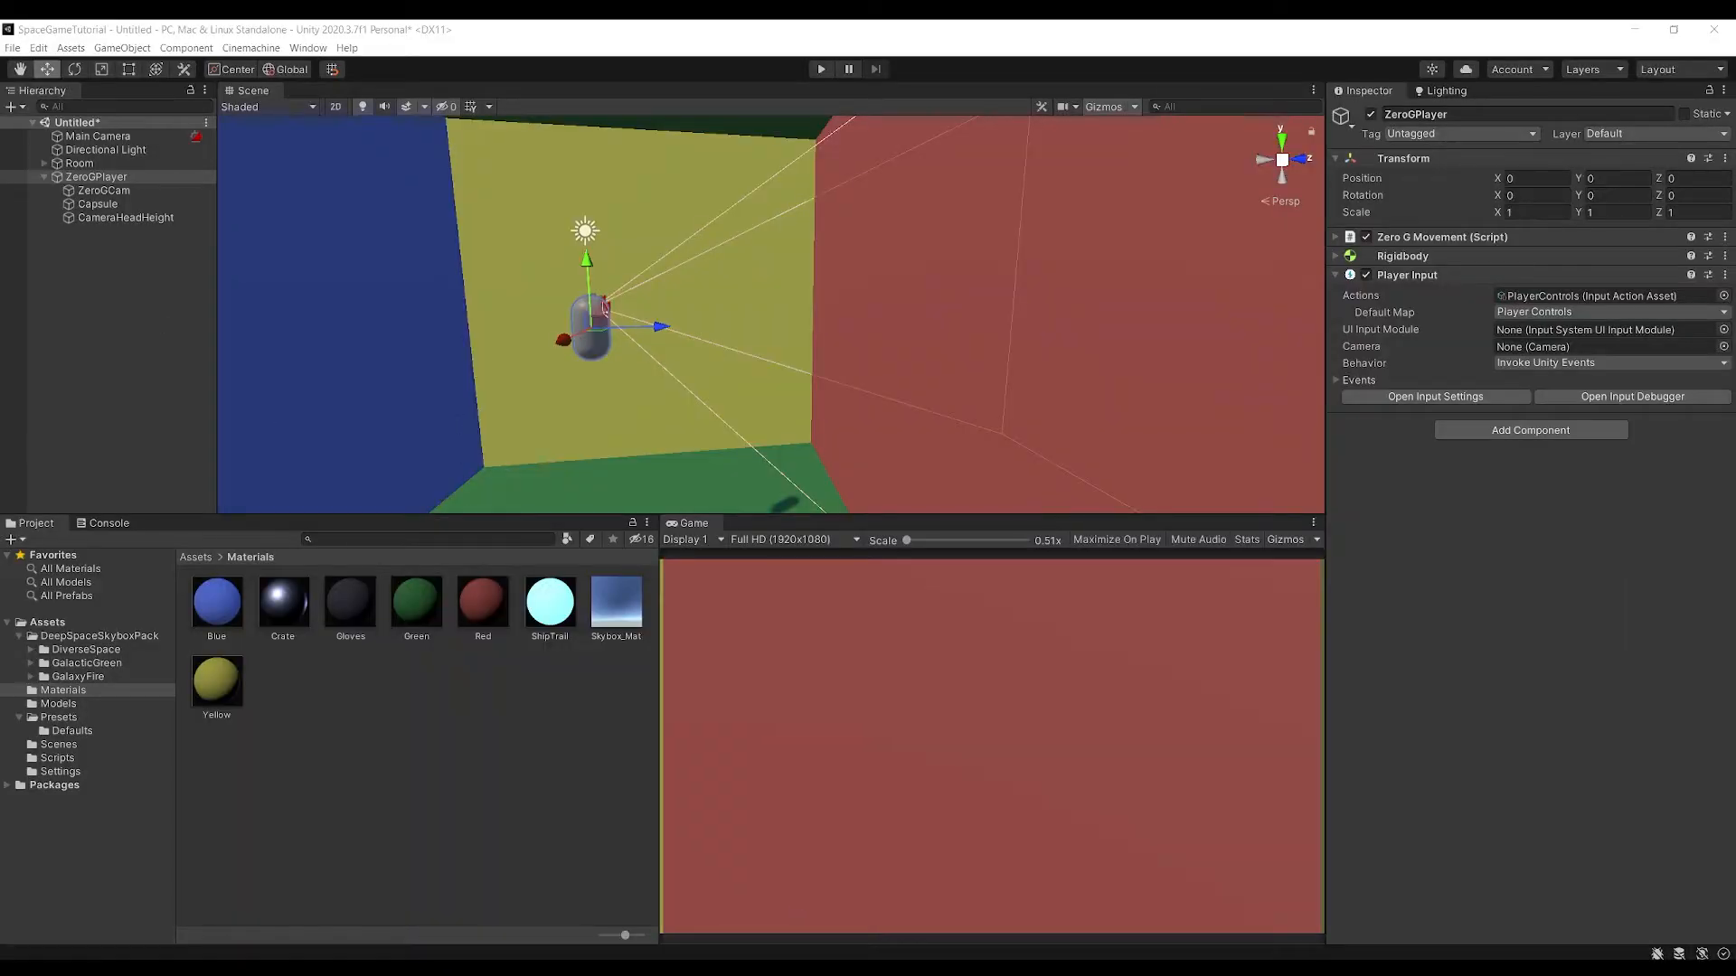
{"action": "left_click", "coordinate": [825, 904]}
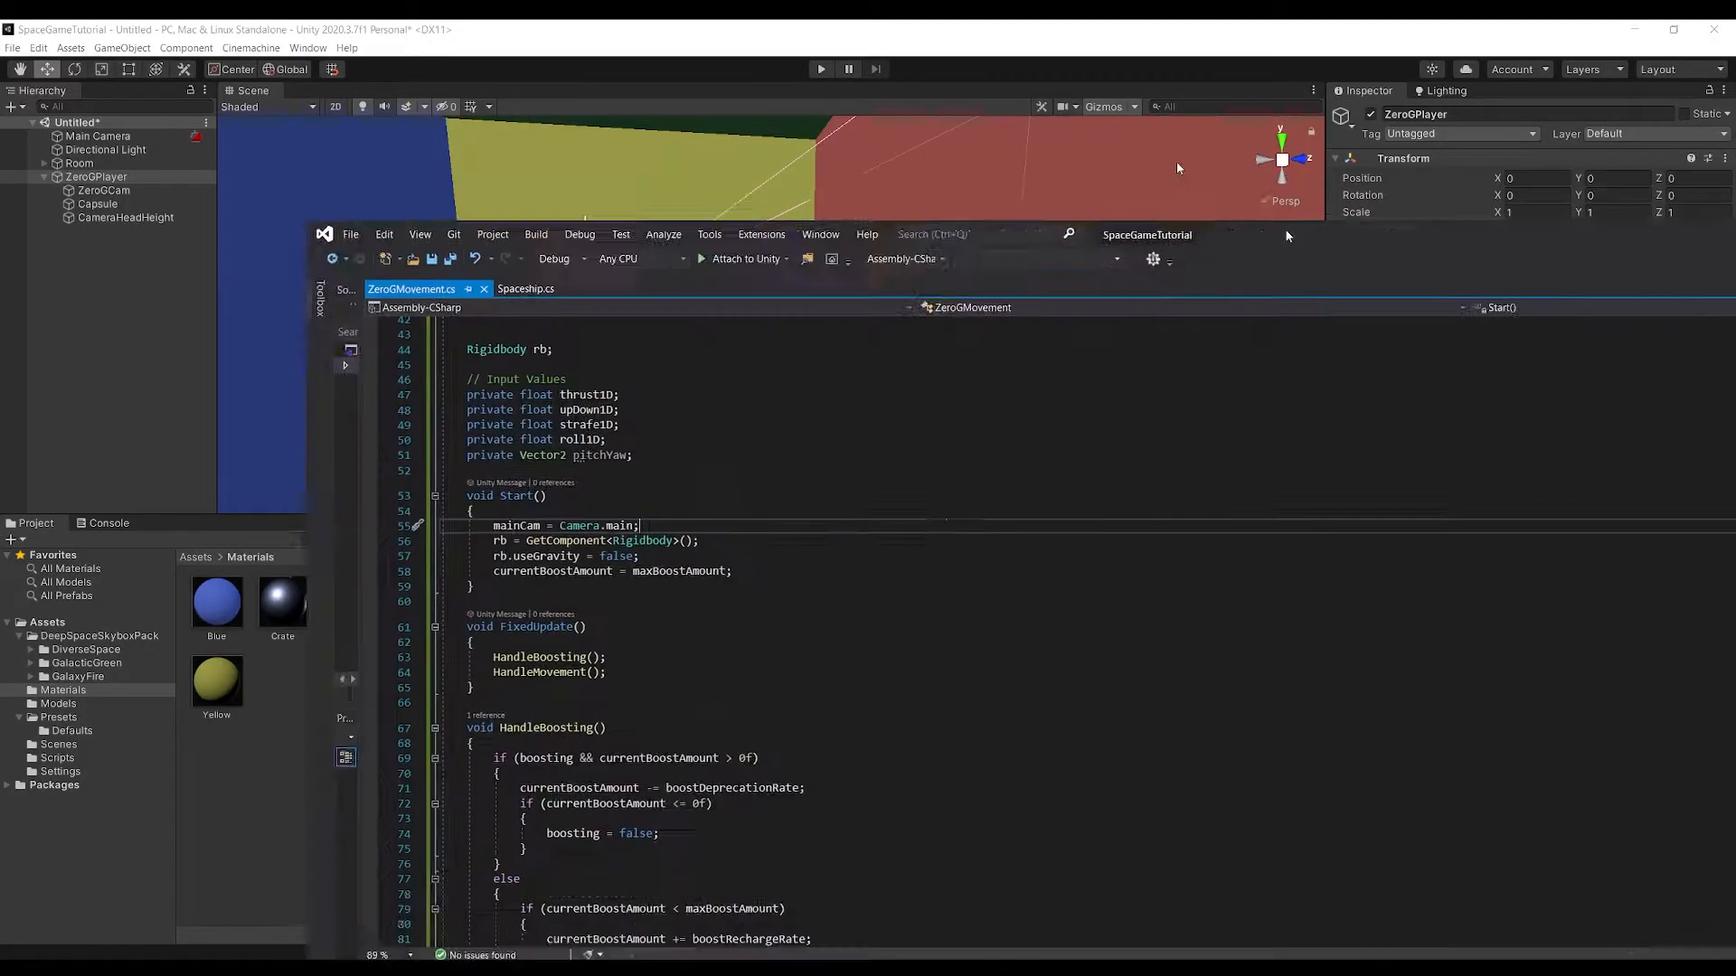
{"action": "left_click", "coordinate": [389, 340]}
{"action": "left_click", "coordinate": [327, 326]}
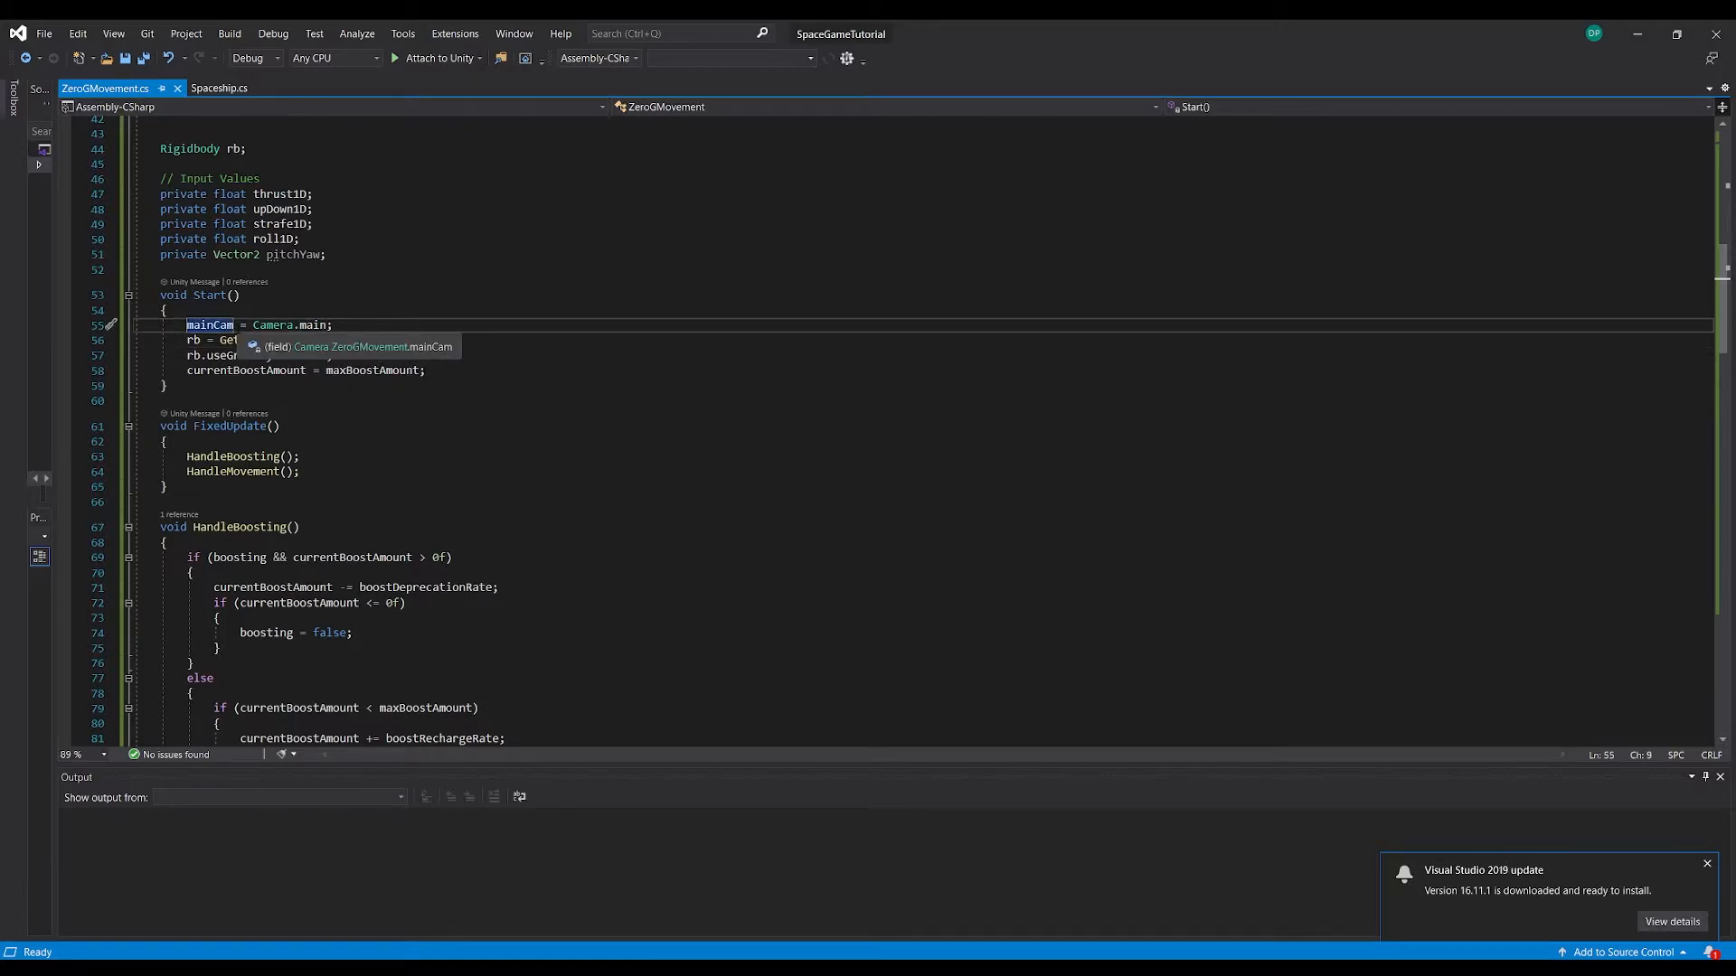
{"action": "key", "text": "ctrl+s"}
In HandleMovement(), replace Vector3.back in the roll torque with -mainCam.transform.forward
{"action": "scroll", "coordinate": [904, 434], "scroll_direction": "down", "scroll_amount": 10}
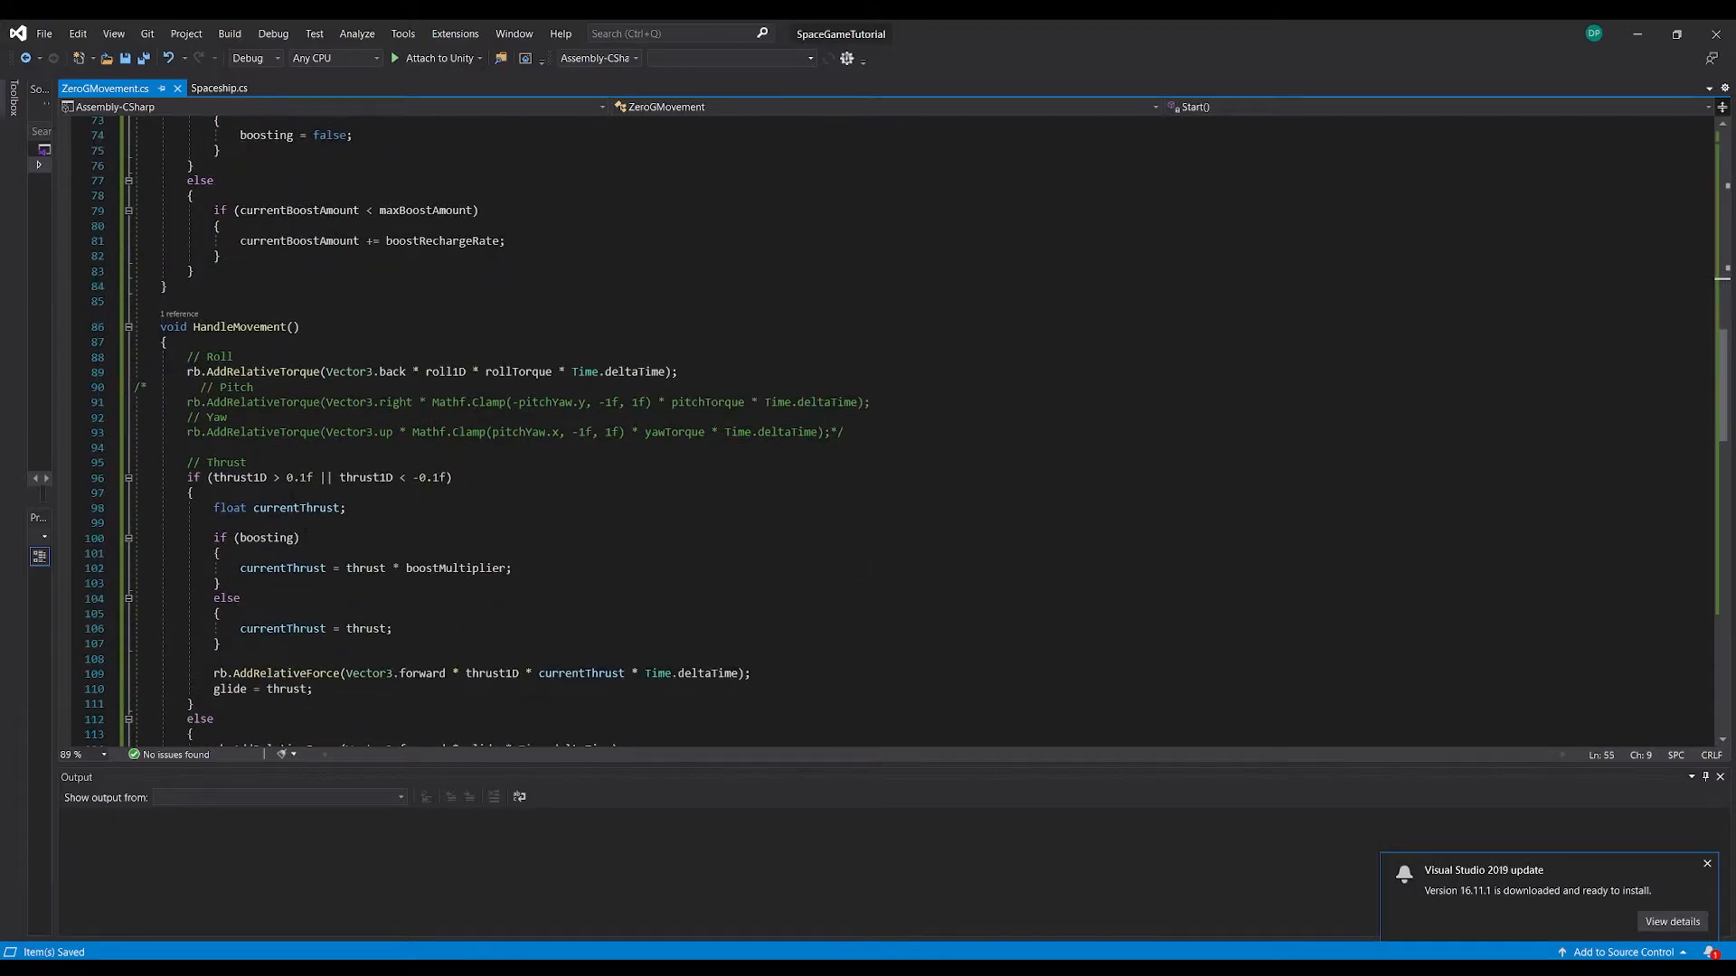
{"action": "scroll", "coordinate": [904, 434], "scroll_direction": "down", "scroll_amount": 1}
{"action": "left_click_drag", "start_coordinate": [187, 312], "coordinate": [235, 312]}
{"action": "left_click", "coordinate": [235, 312]}
{"action": "left_click", "coordinate": [220, 326]}
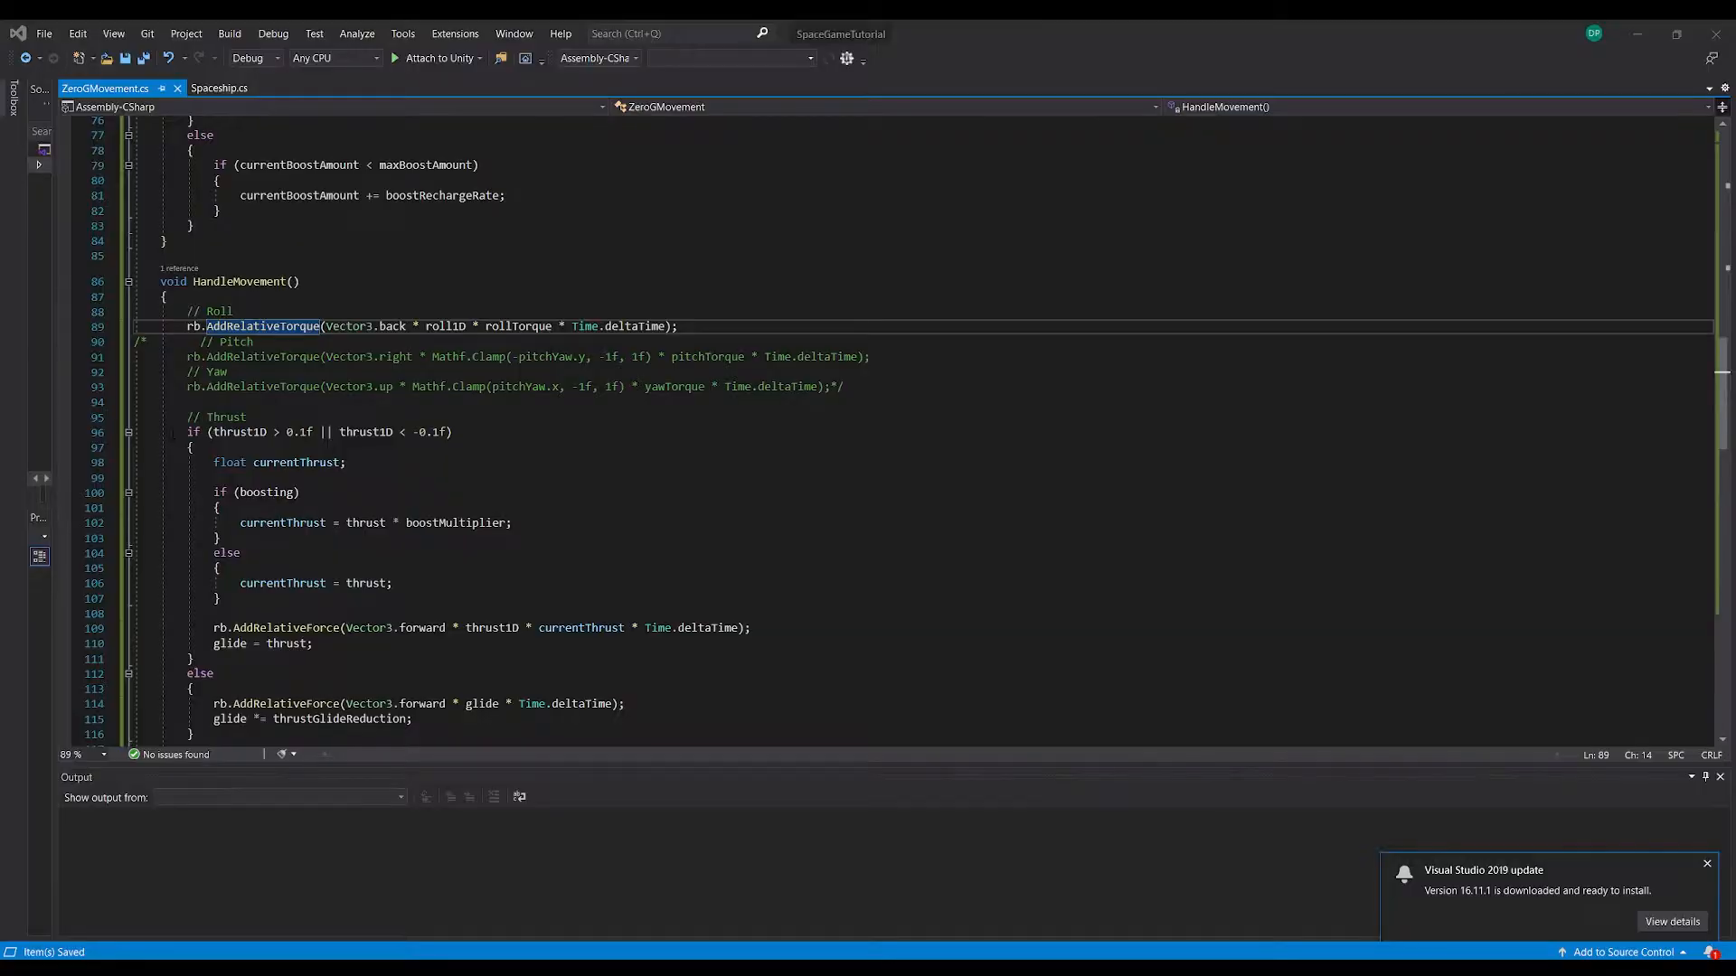
{"action": "left_click", "coordinate": [399, 339]}
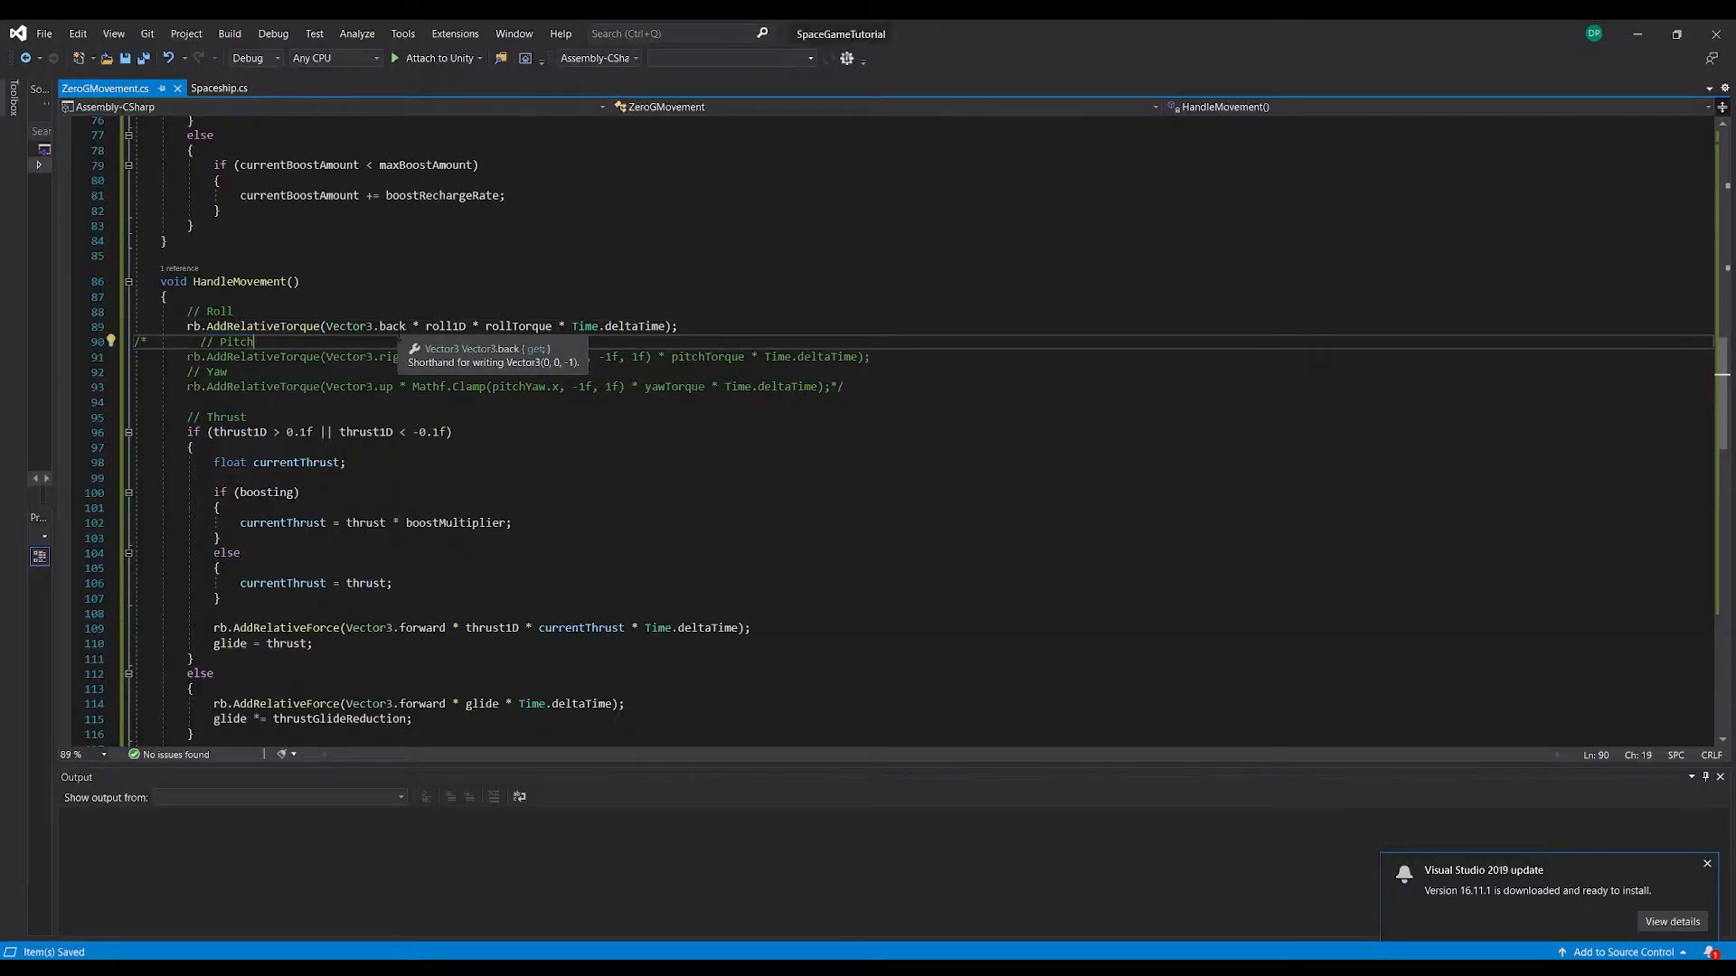
{"action": "left_click_drag", "start_coordinate": [406, 326], "coordinate": [326, 326]}
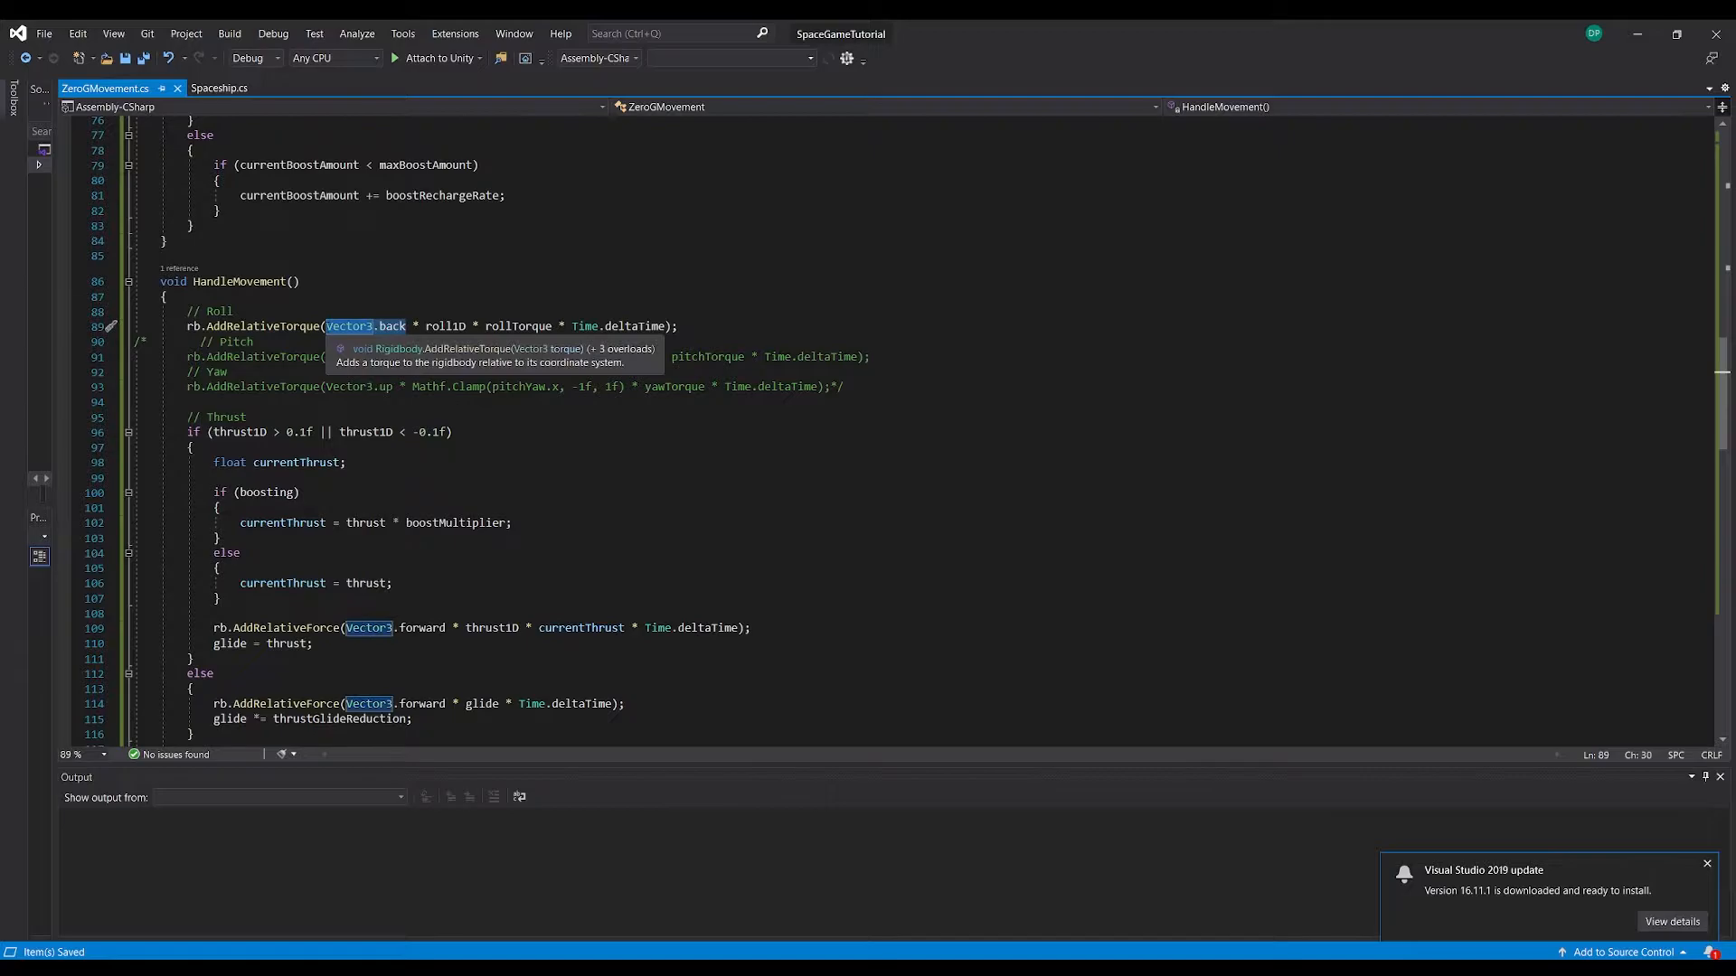
{"action": "type", "text": "-mainCam"}
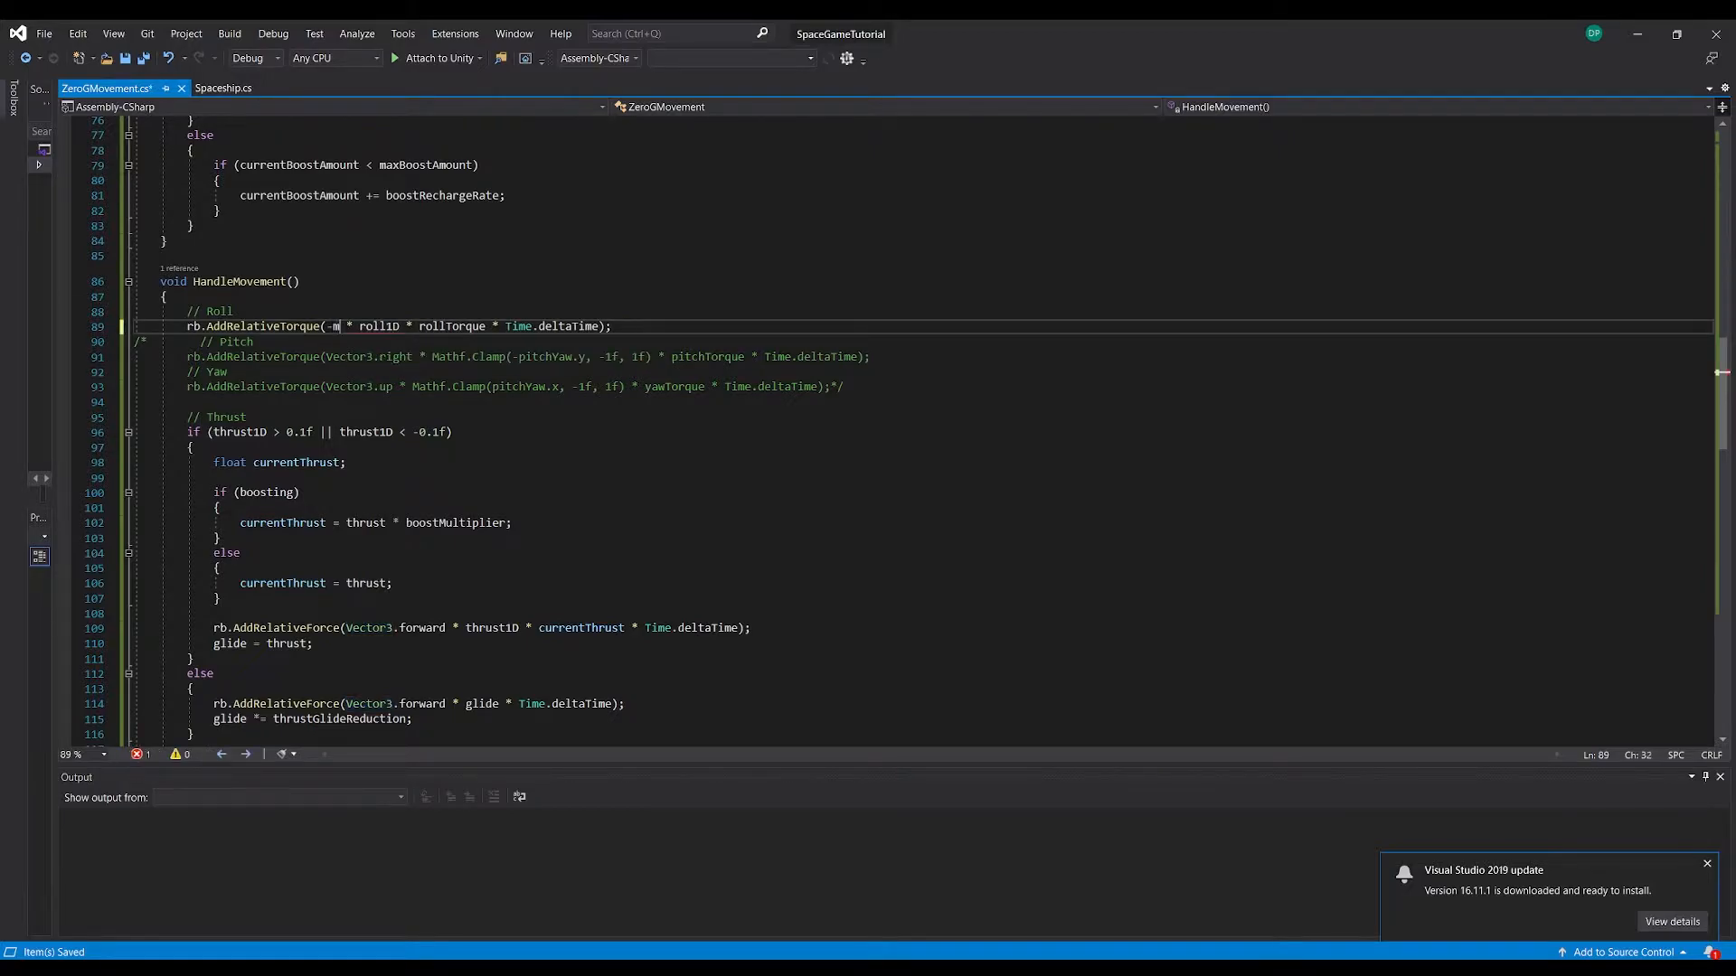
{"action": "type", "text": ".transform.forward"}
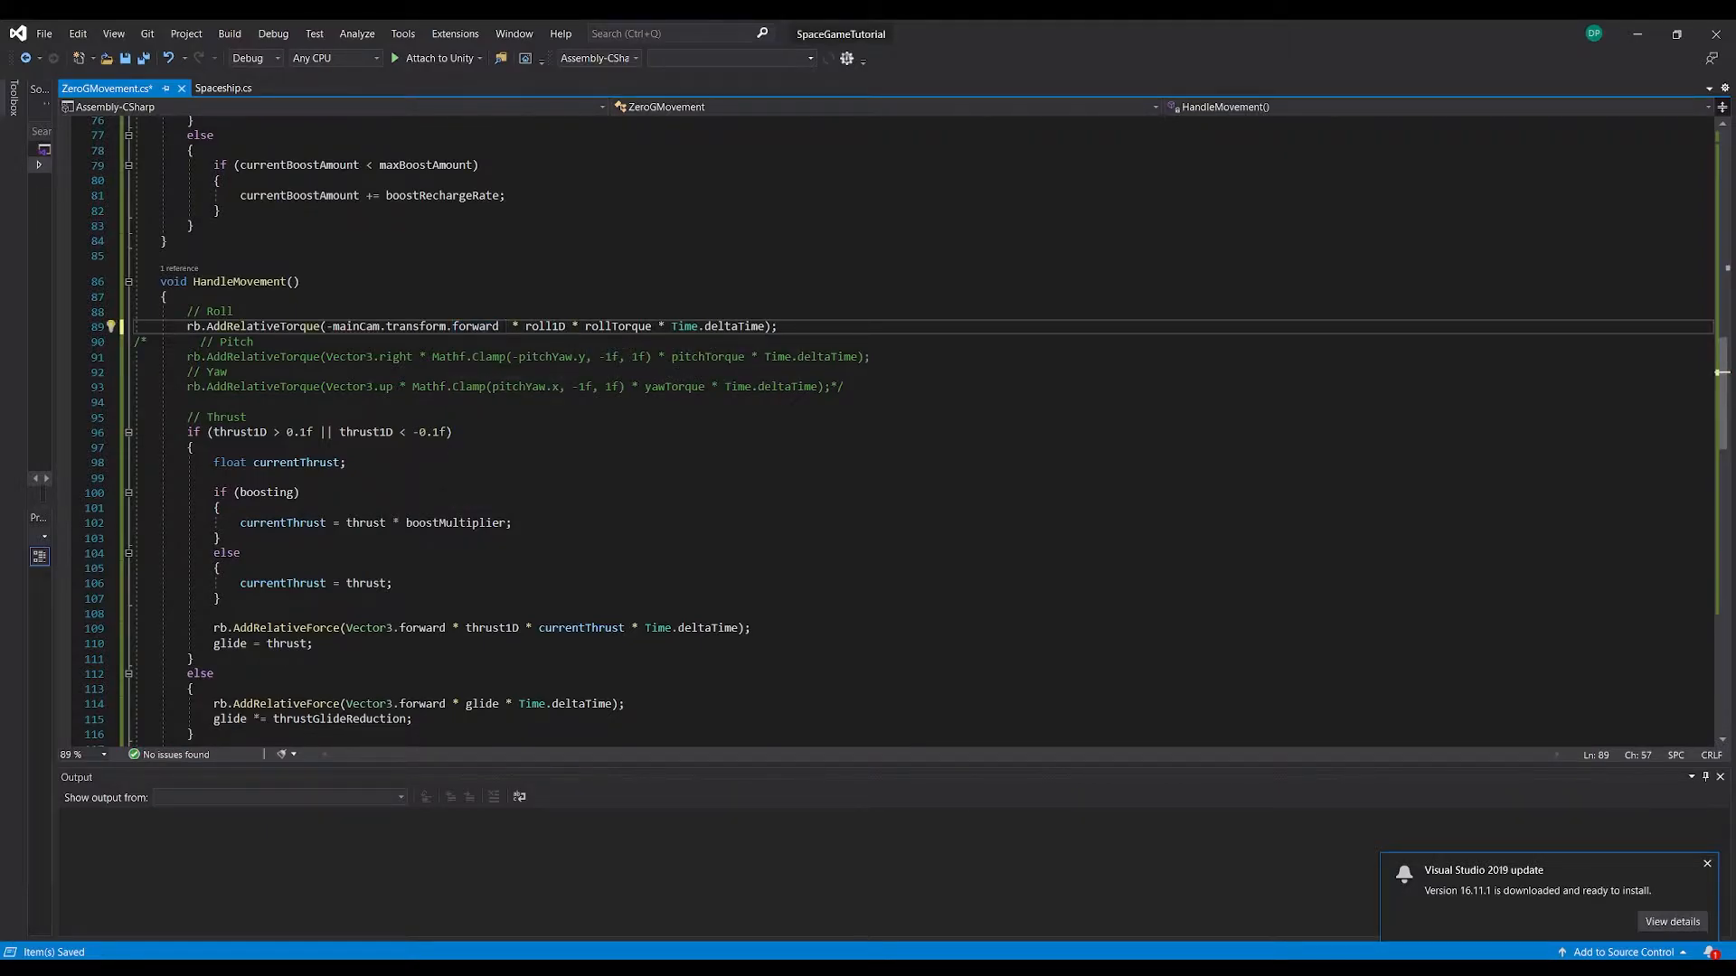
{"action": "key", "text": "BackSpace"}
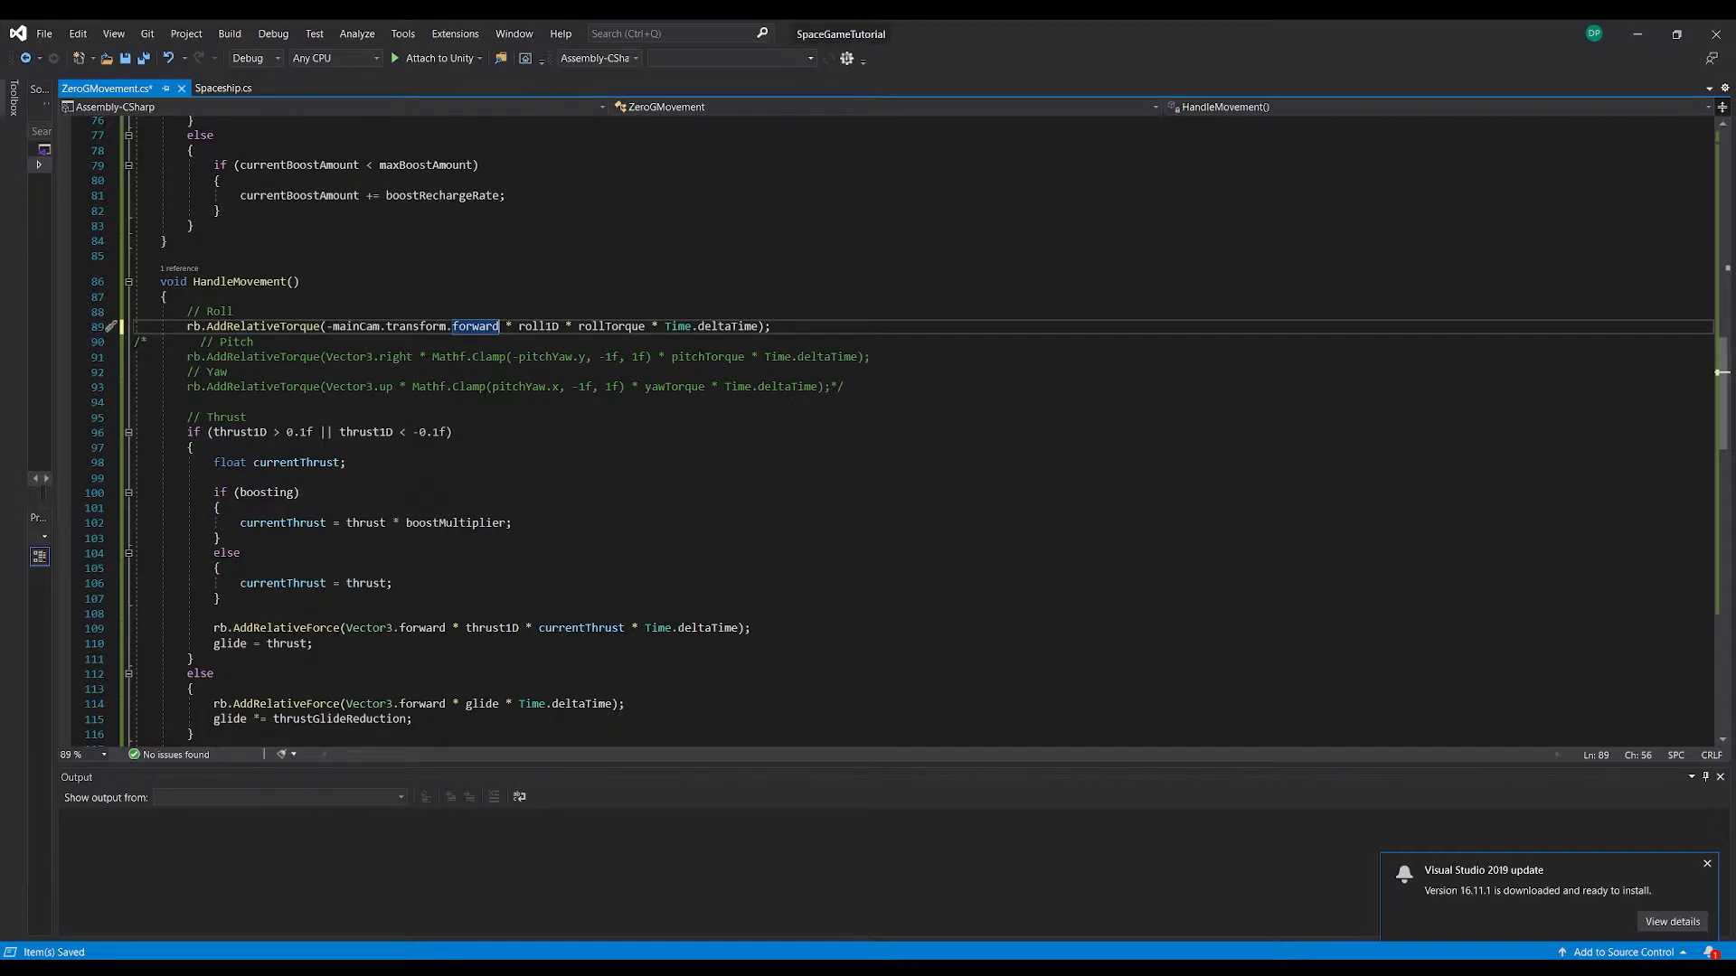
{"action": "left_click_drag", "start_coordinate": [326, 327], "coordinate": [446, 327]}
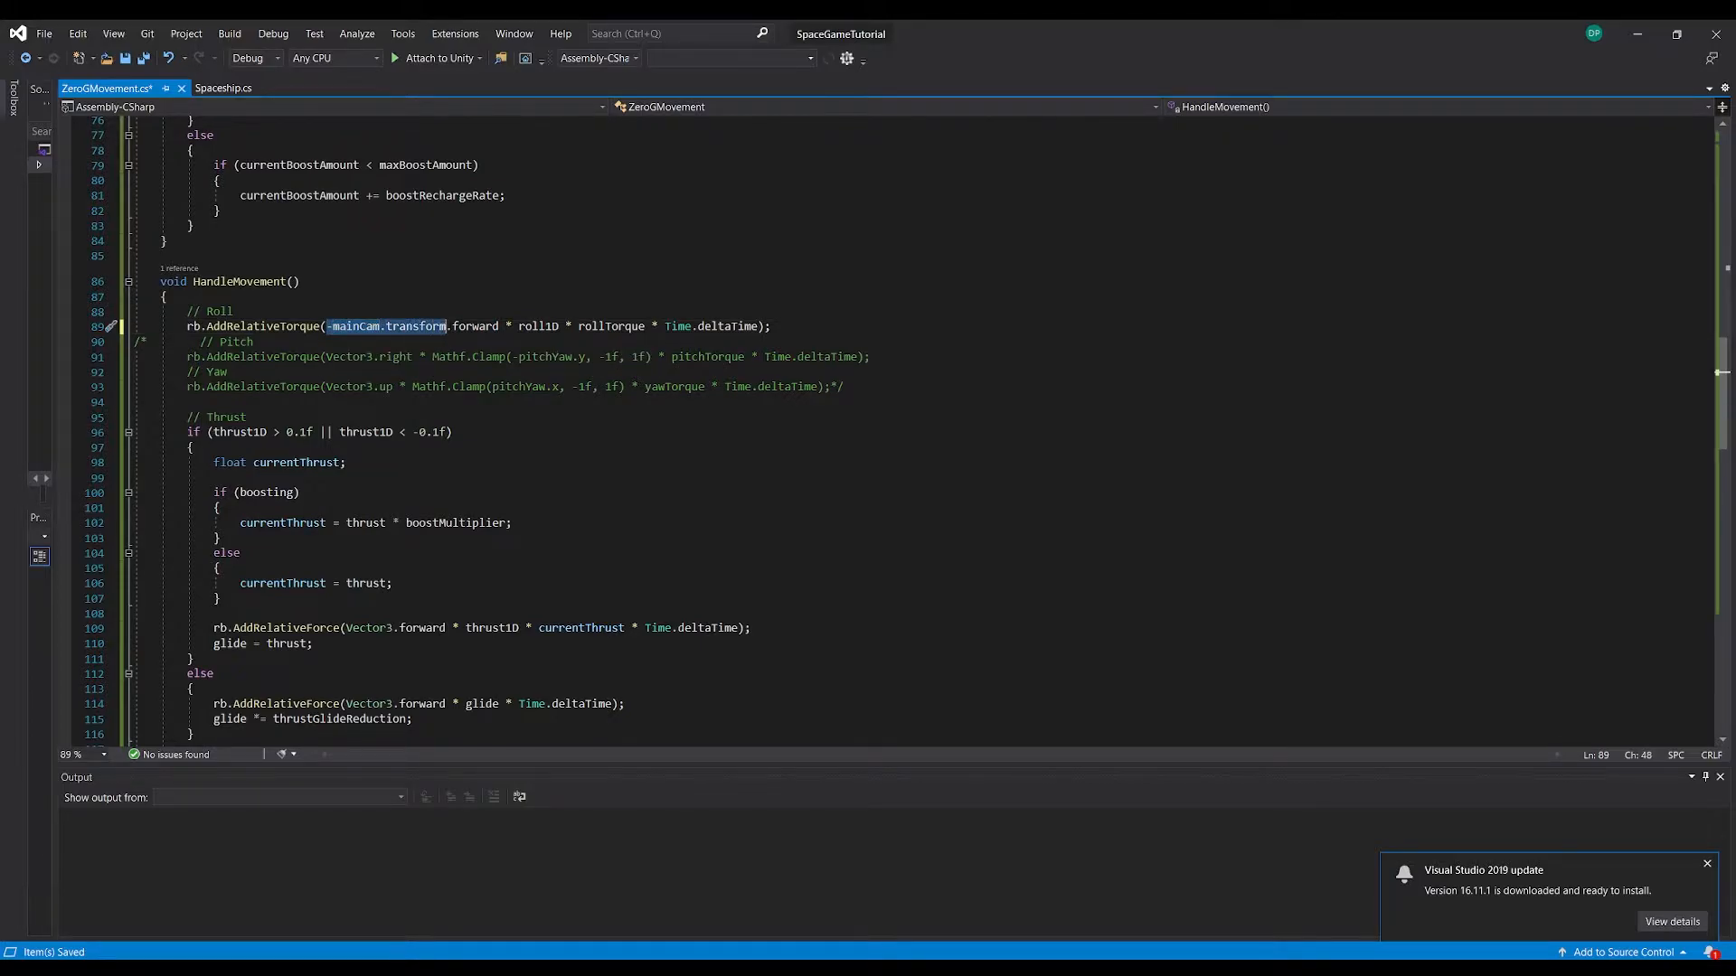
{"action": "left_click", "coordinate": [477, 327]}
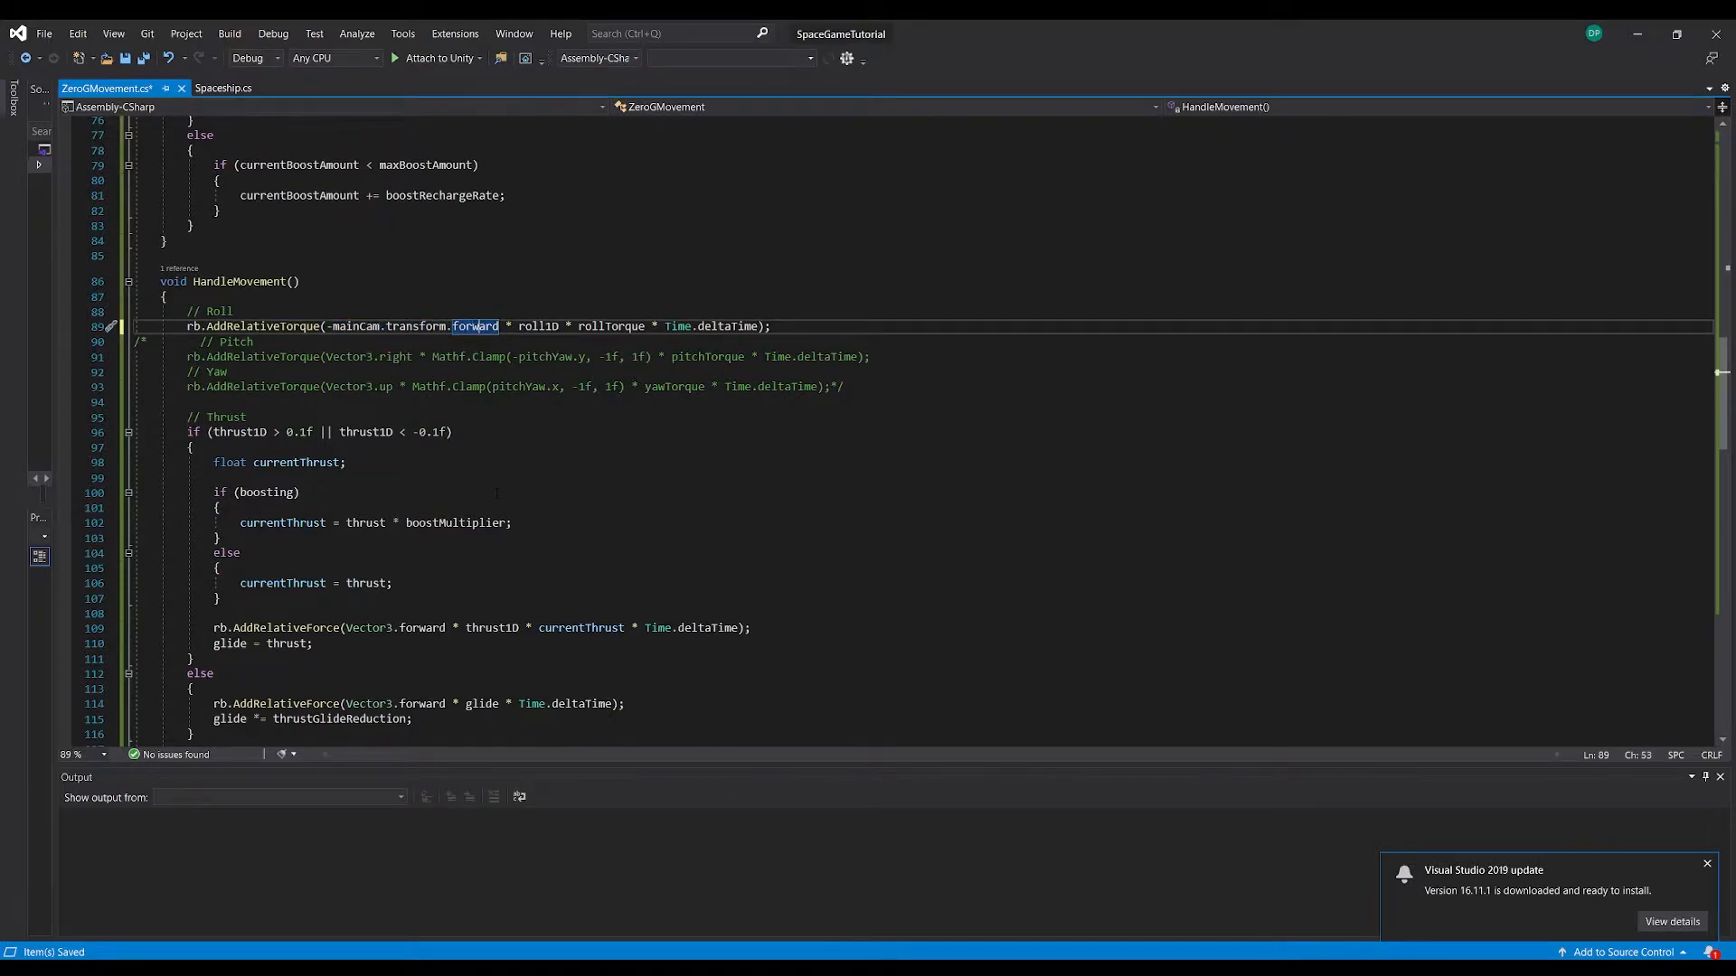
Replace Vector3.forward with mainCam.transform.forward in both force calls of the Thrust section
{"action": "left_click", "coordinate": [307, 357]}
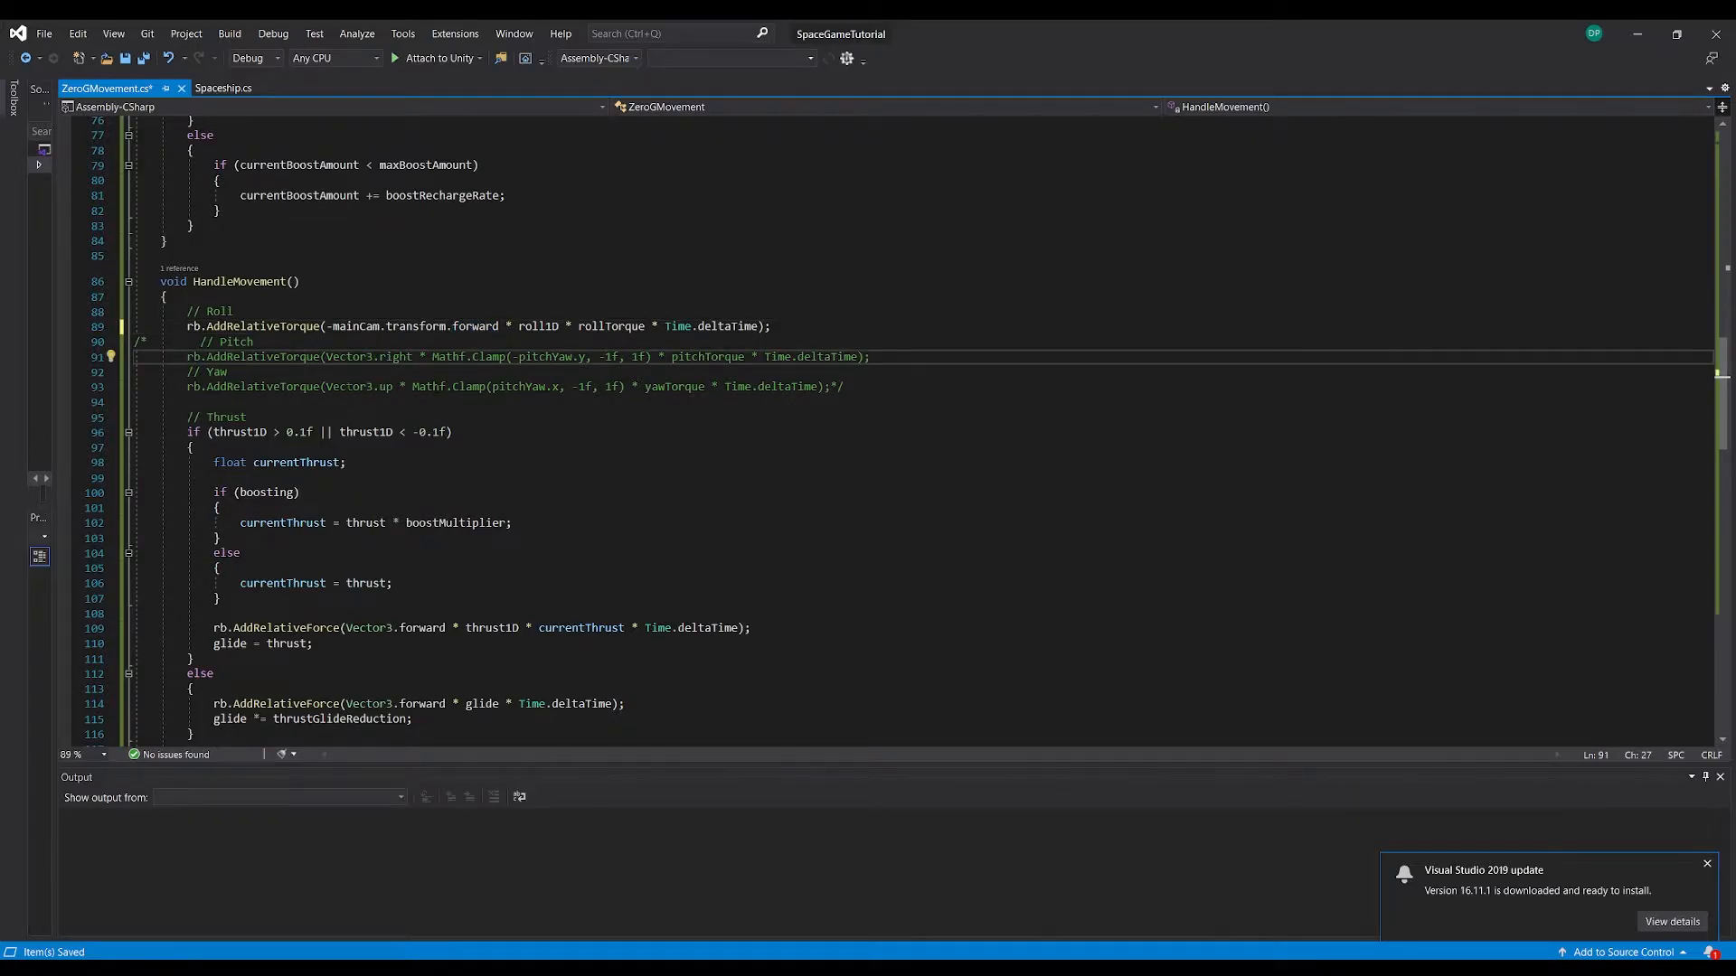
{"action": "scroll", "coordinate": [349, 387], "scroll_direction": "down", "scroll_amount": 2}
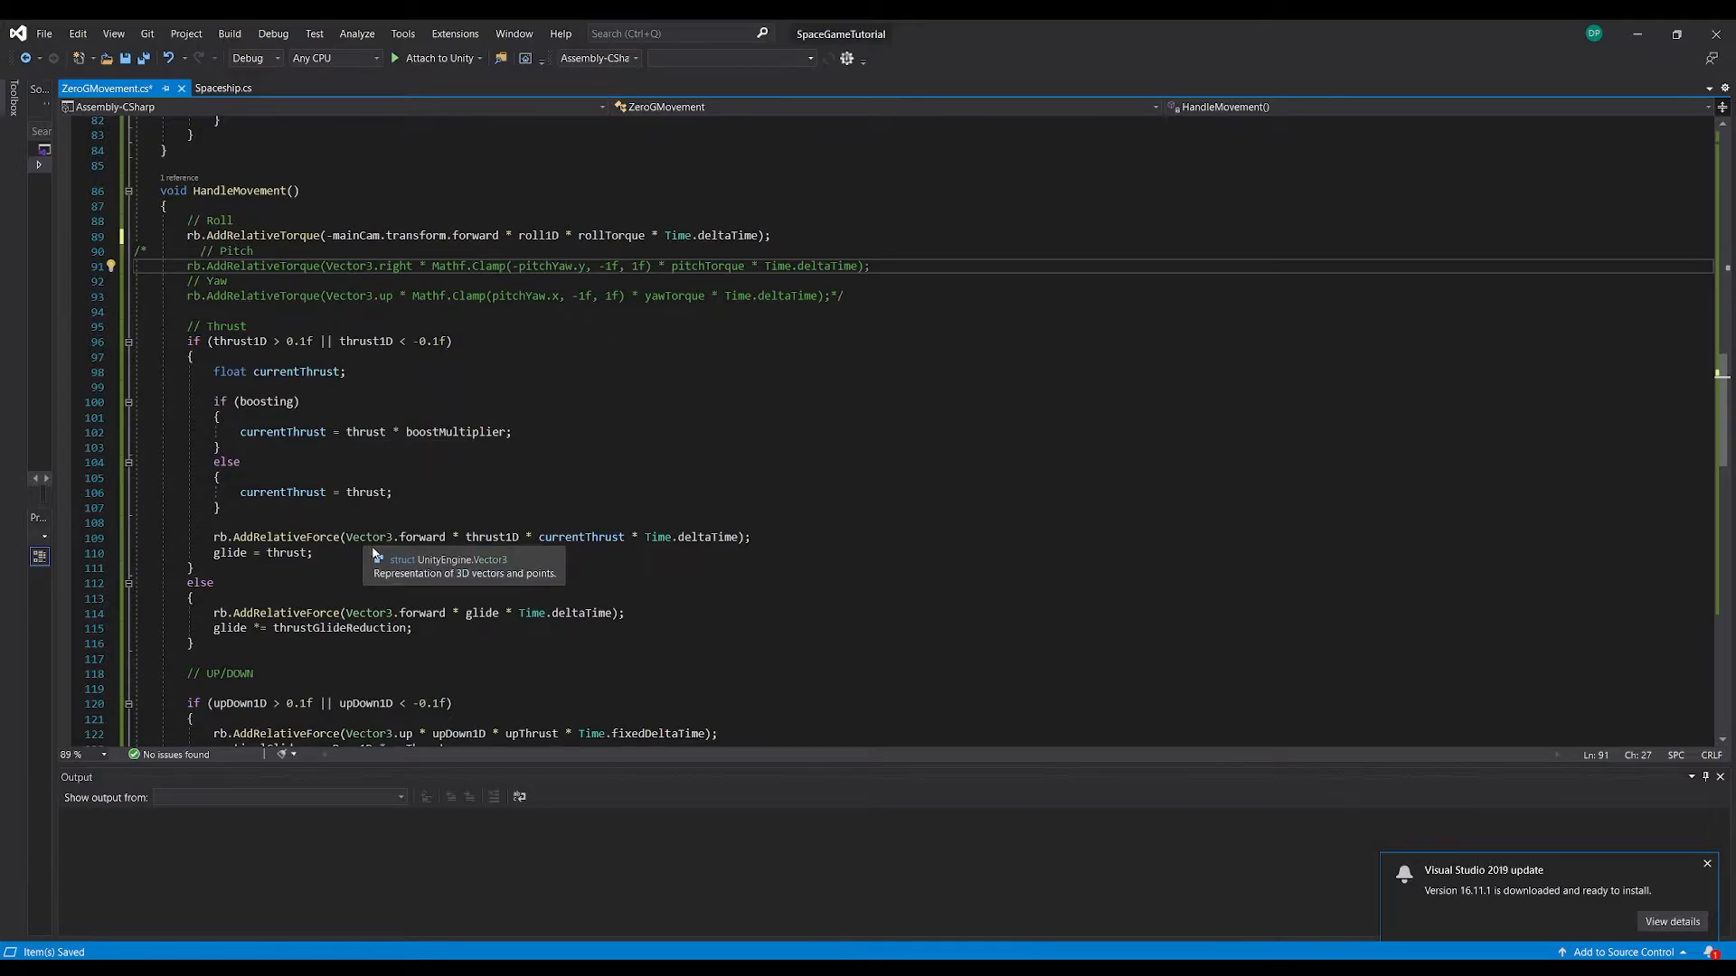
{"action": "left_click_drag", "start_coordinate": [445, 537], "coordinate": [365, 537]}
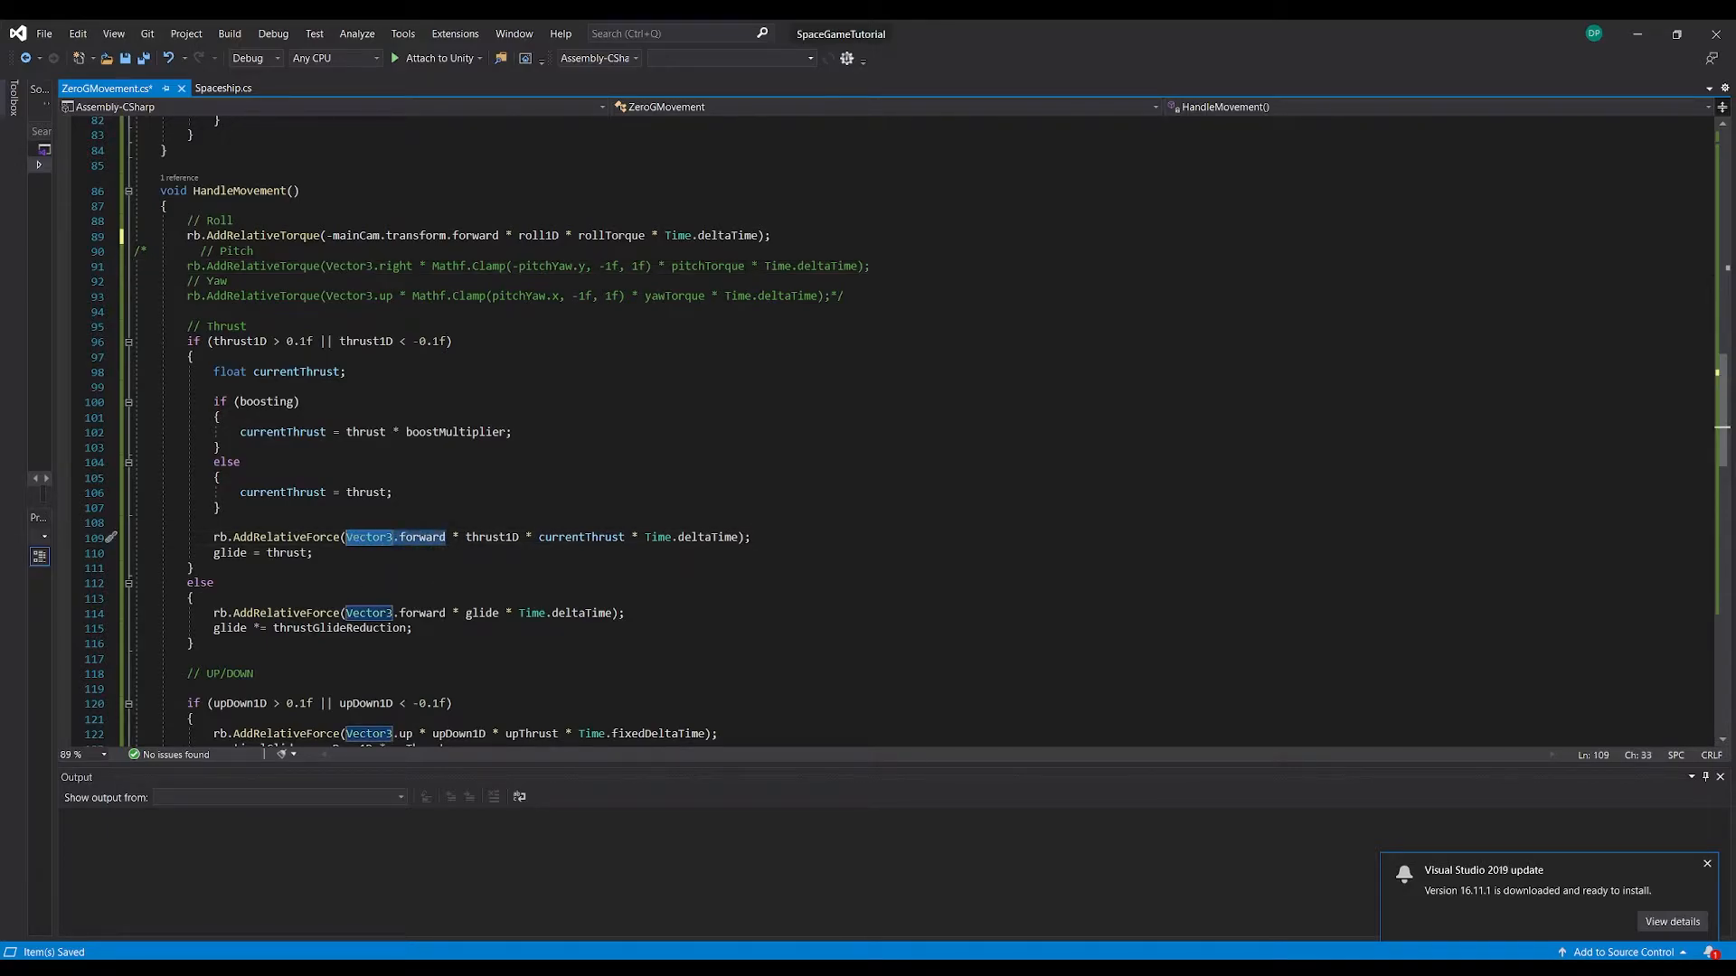
{"action": "type", "text": "mainCam.transform"}
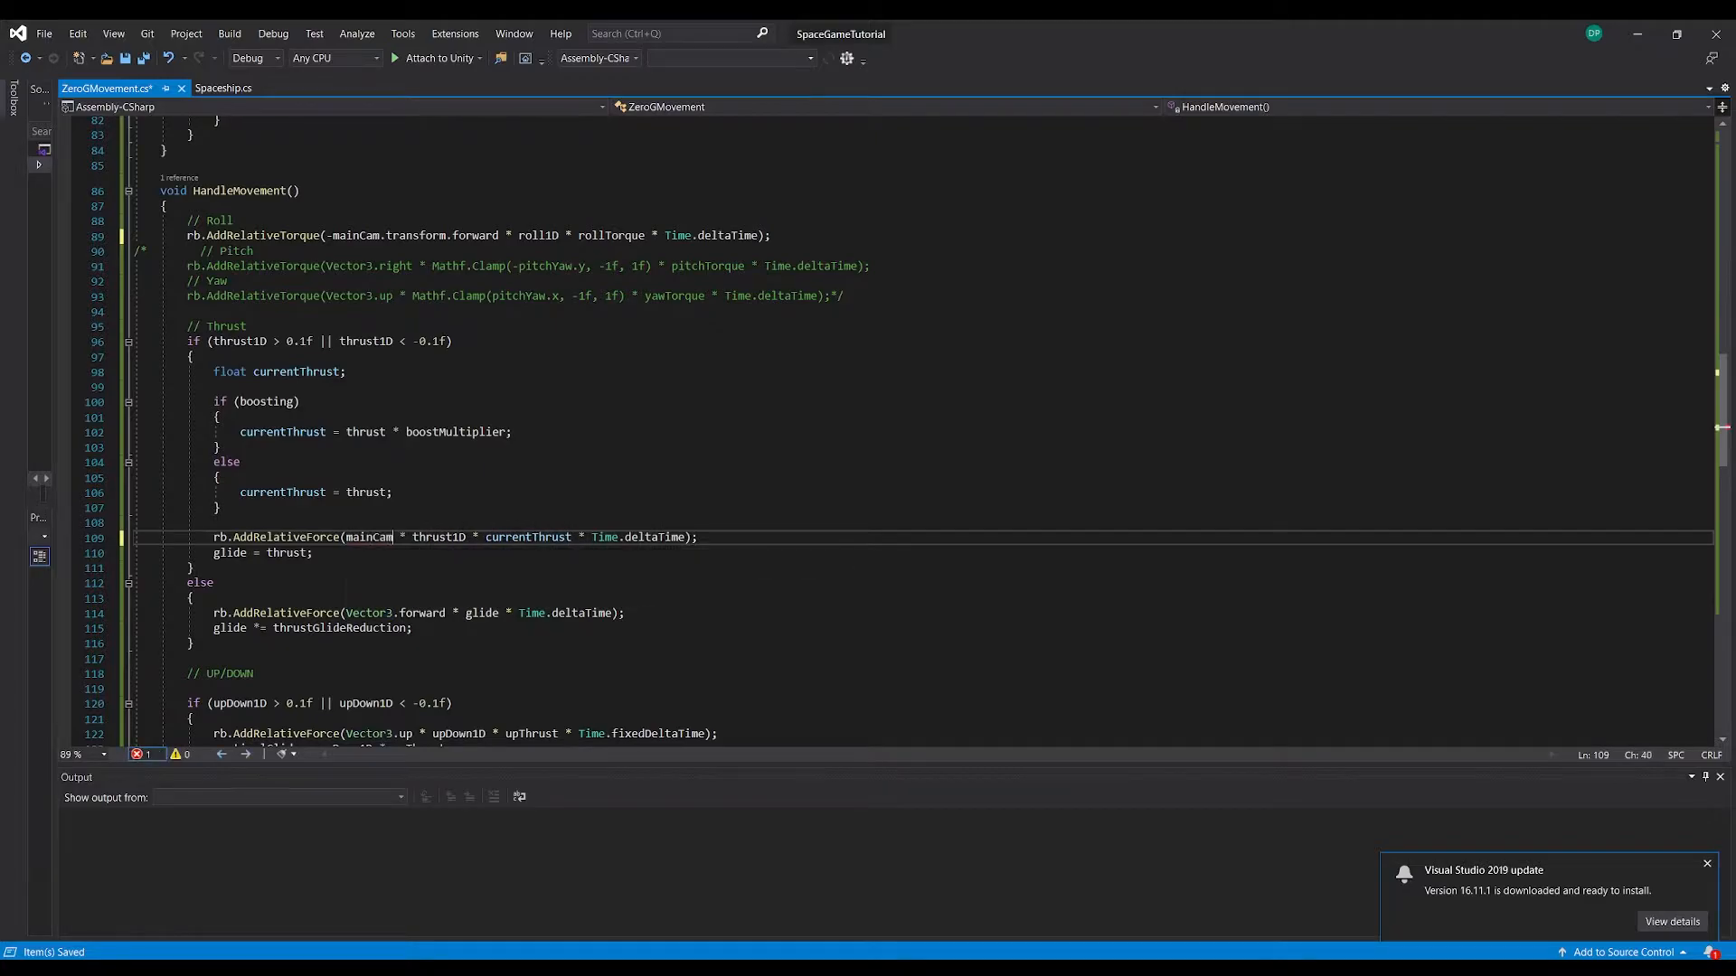
{"action": "type", "text": ".forward"}
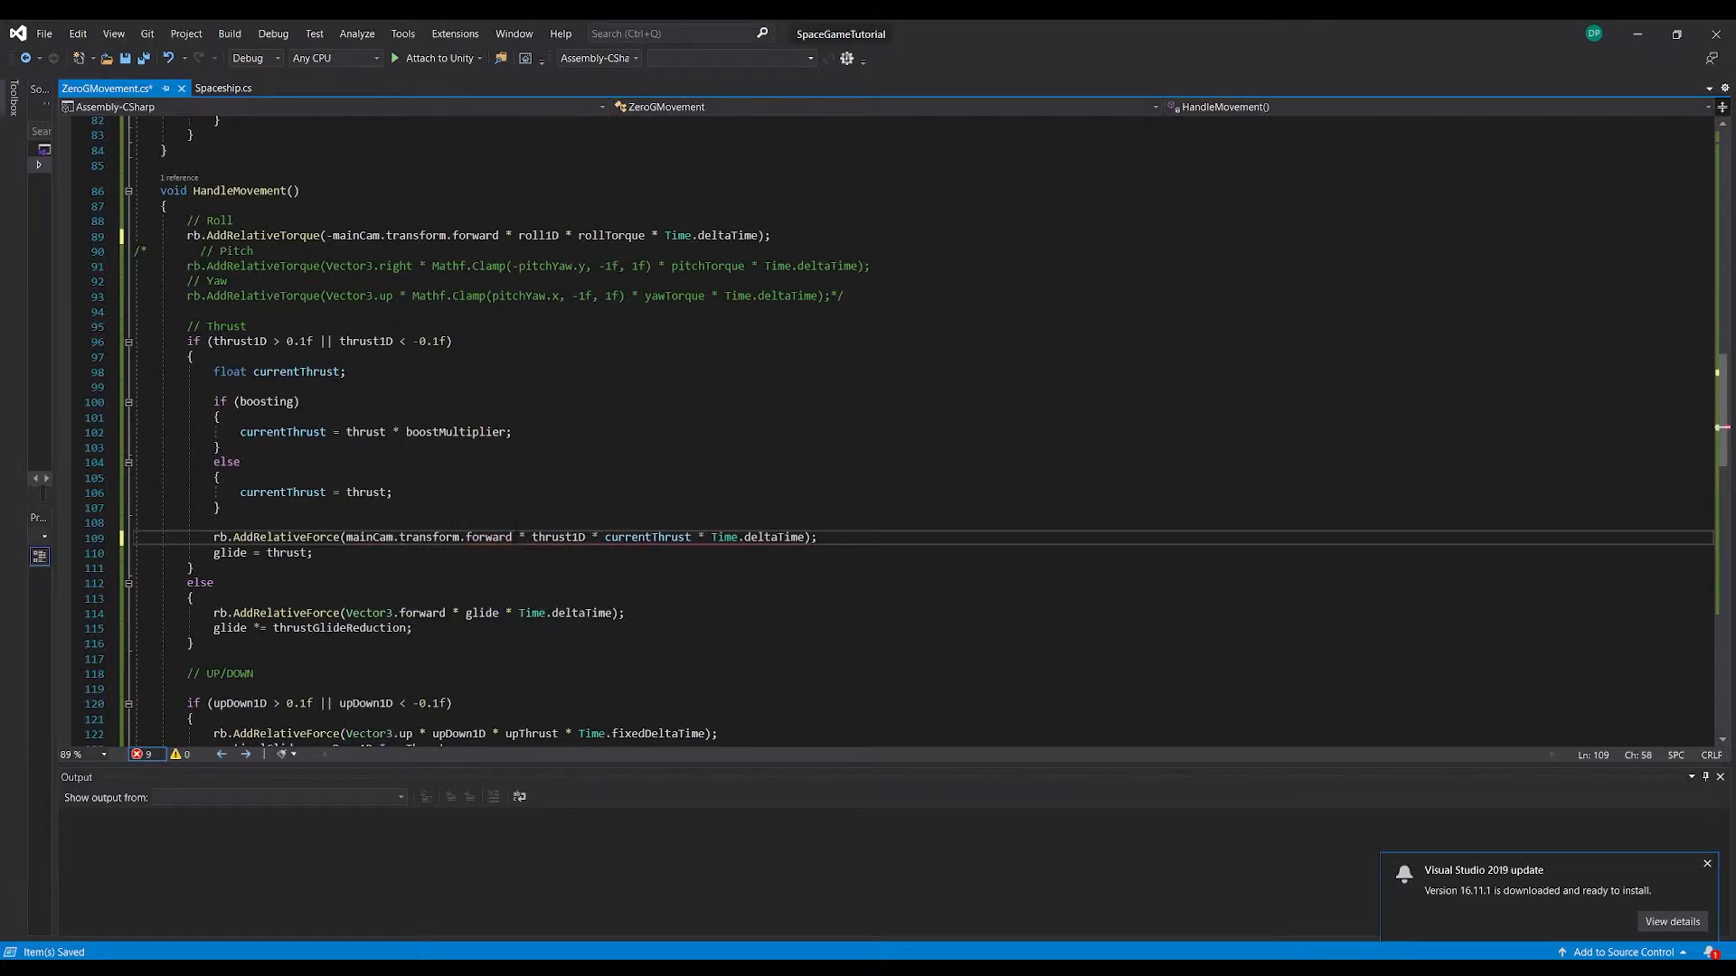
{"action": "left_click_drag", "start_coordinate": [511, 539], "coordinate": [345, 539]}
{"action": "key", "text": "ctrl+c"}
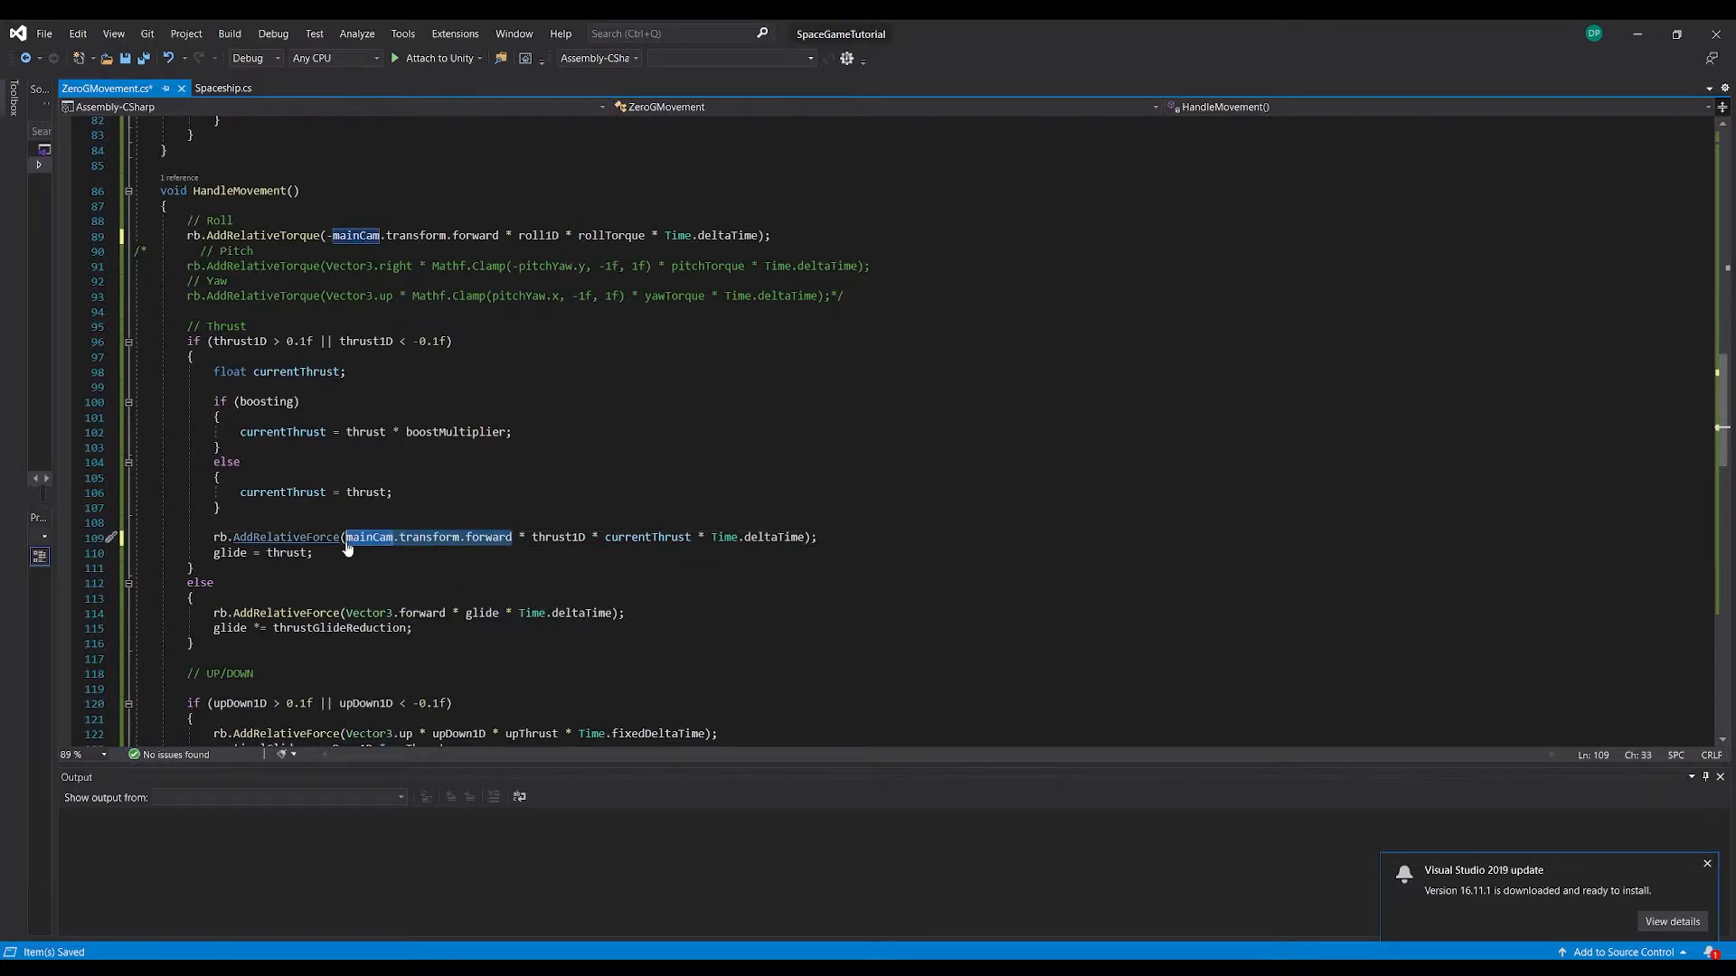
{"action": "left_click_drag", "start_coordinate": [445, 615], "coordinate": [355, 615]}
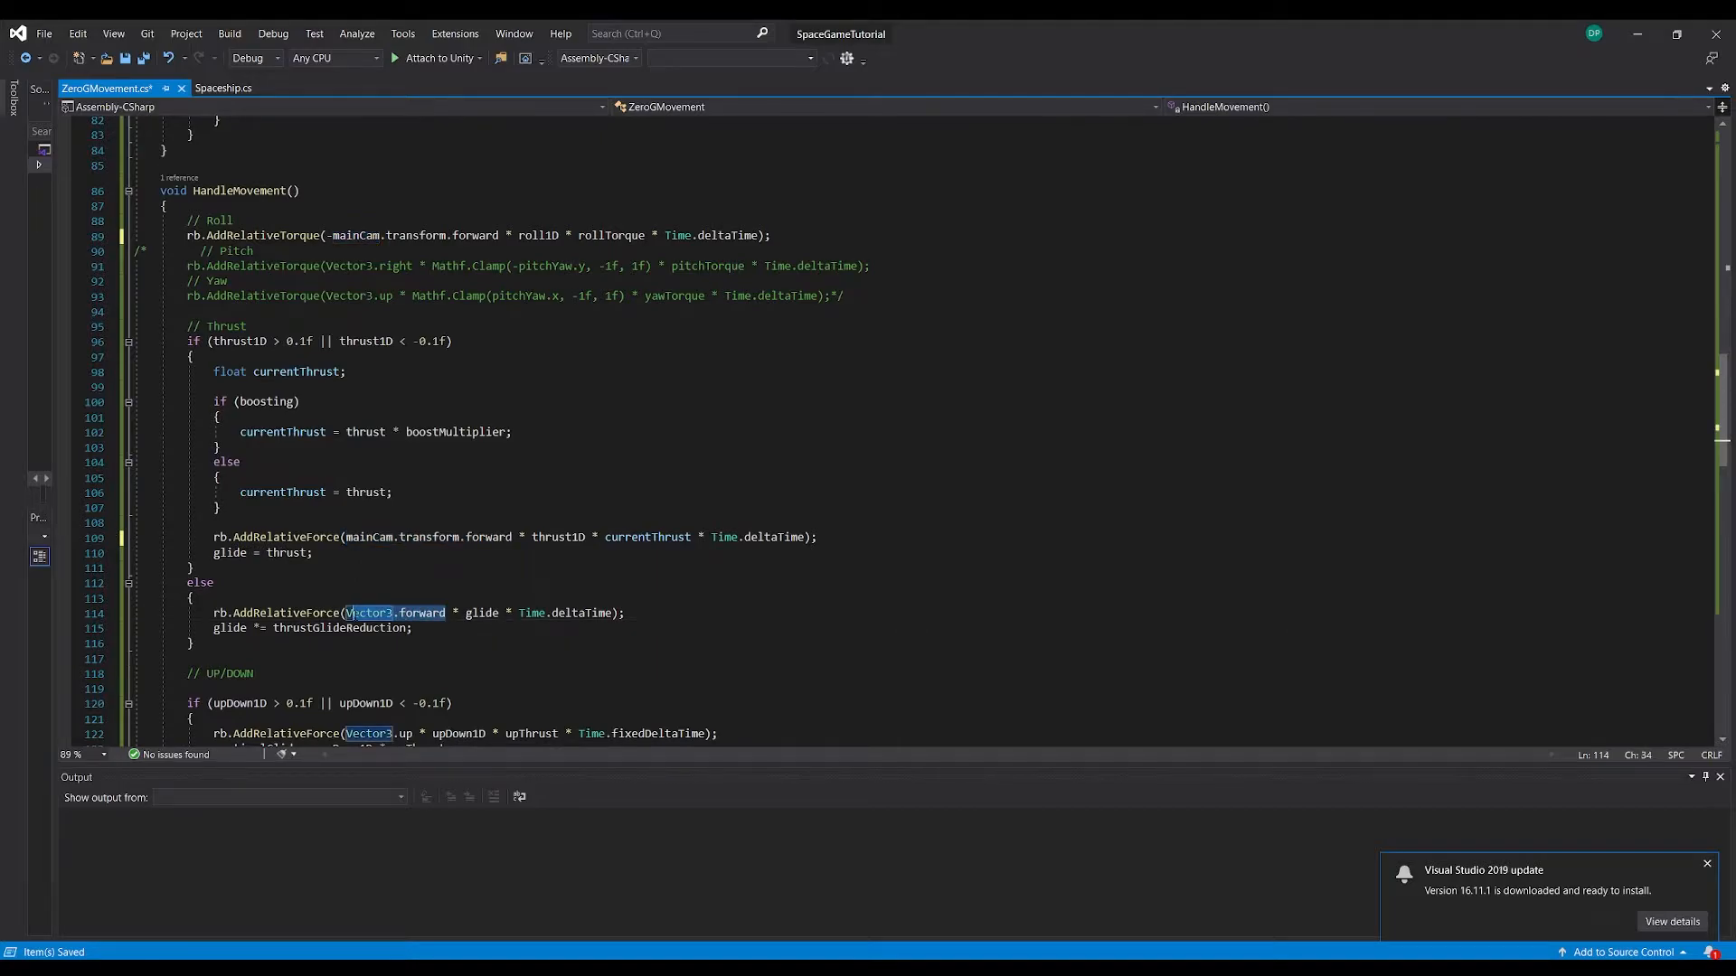
{"action": "key", "text": "ctrl+v"}
{"action": "scroll", "coordinate": [899, 434], "scroll_direction": "down", "scroll_amount": 3}
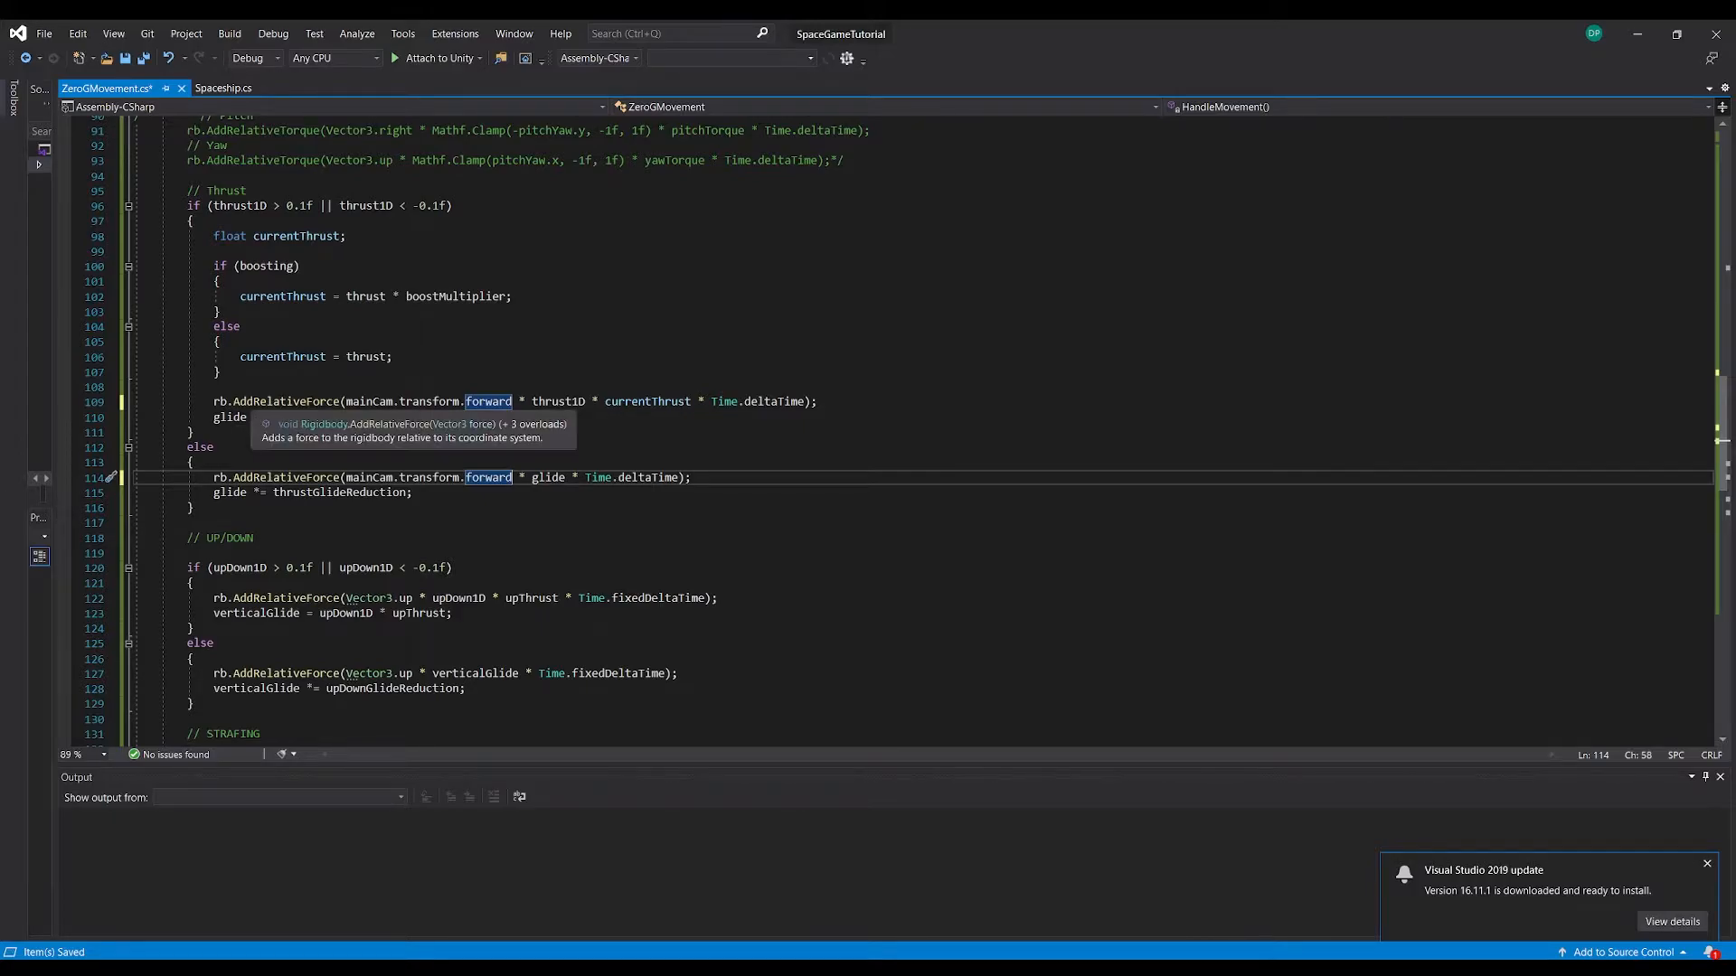
Change AddRelativeForce to AddForce in both force calls of the Thrust section
{"action": "left_click", "coordinate": [307, 402]}
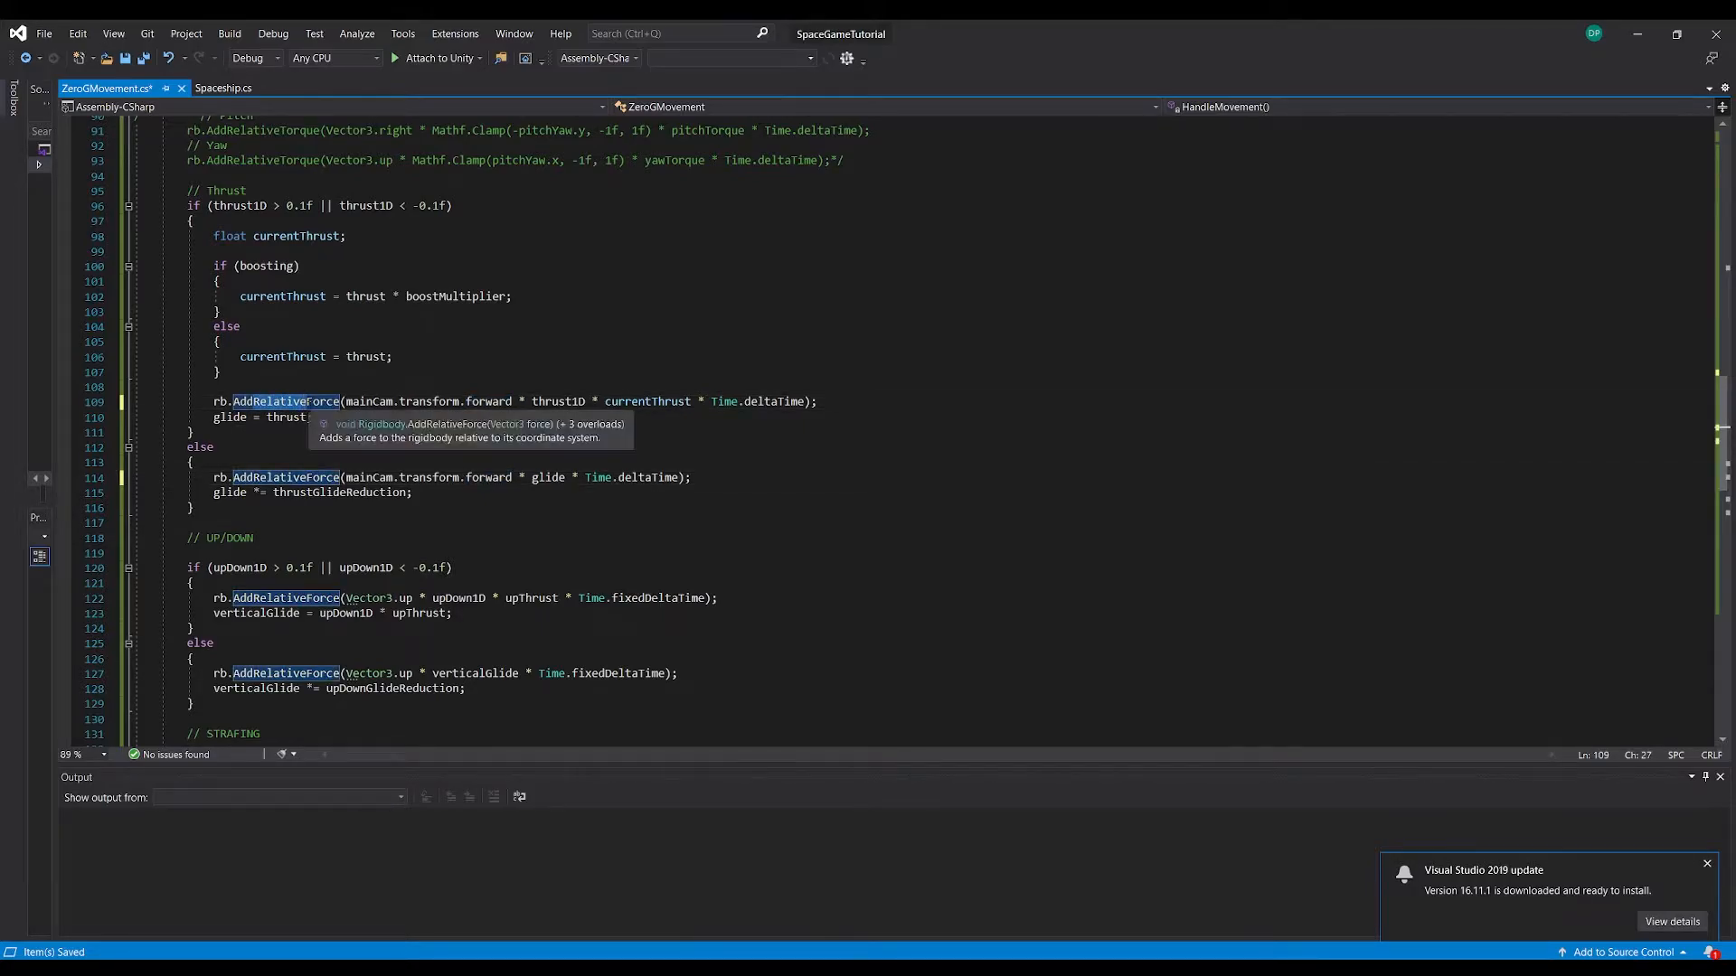
{"action": "key", "text": "BackSpace"}
{"action": "key", "text": "BackSpace"}
{"action": "key", "text": "BackSpace"}
{"action": "key", "text": "BackSpace"}
{"action": "key", "text": "BackSpace"}
{"action": "key", "text": "BackSpace"}
{"action": "key", "text": "BackSpace"}
{"action": "key", "text": "BackSpace"}
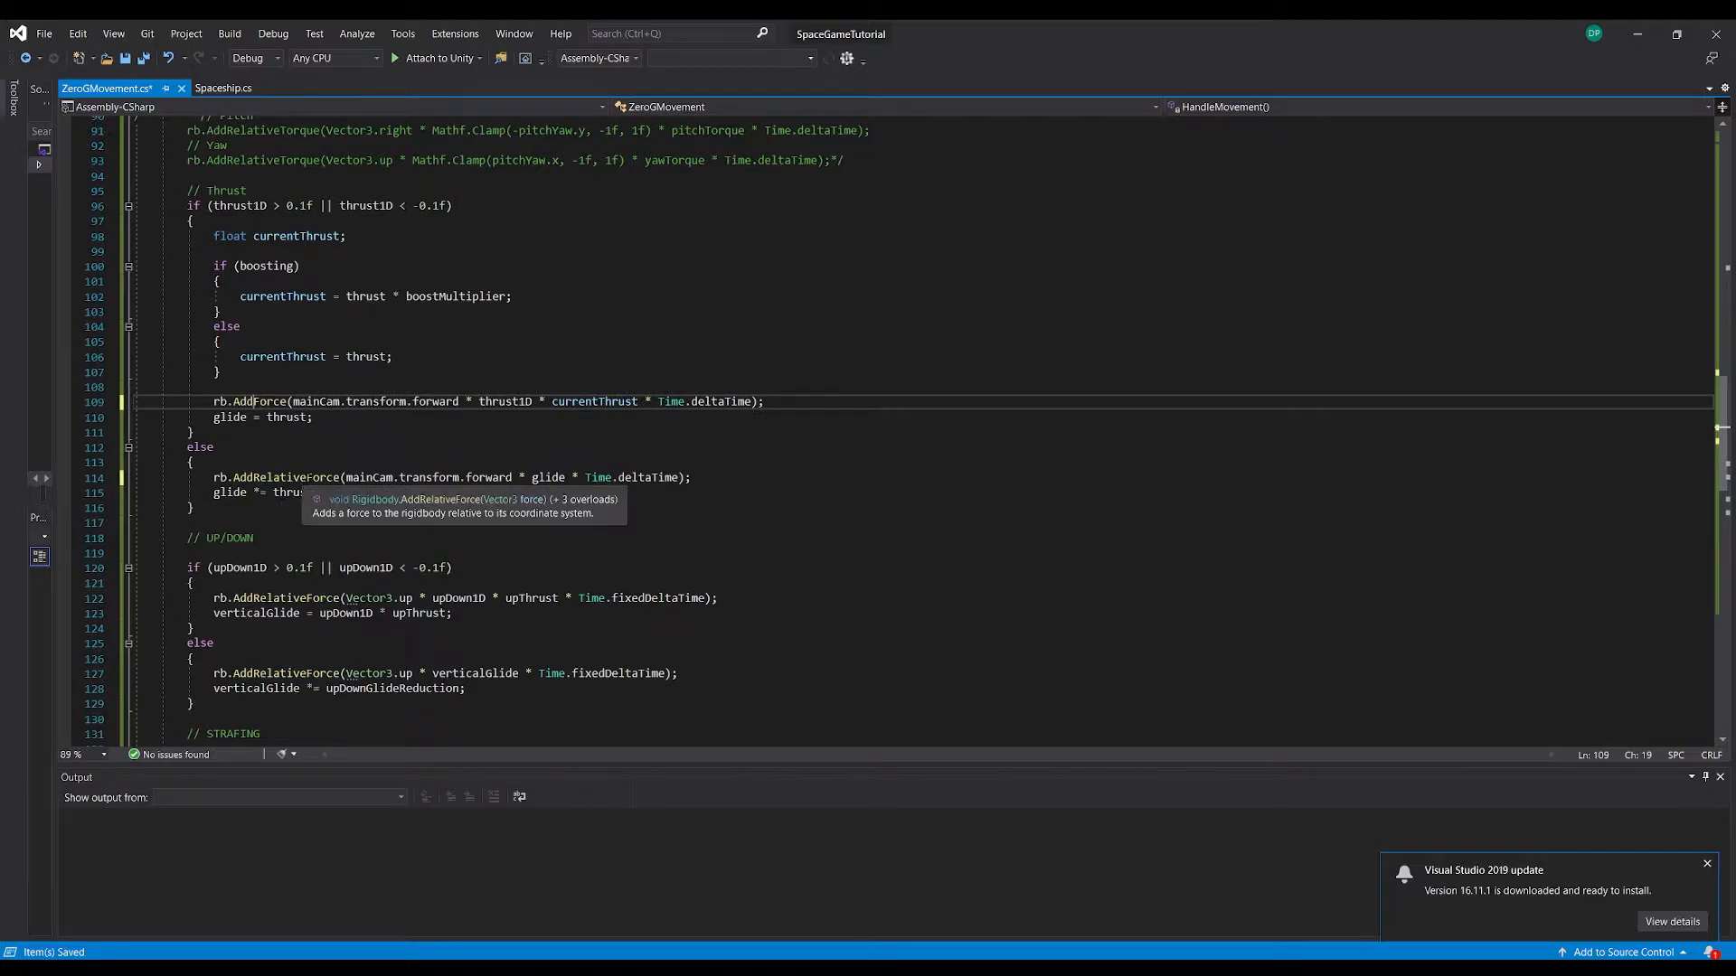
{"action": "left_click", "coordinate": [301, 478]}
{"action": "key", "text": "BackSpace"}
{"action": "key", "text": "BackSpace"}
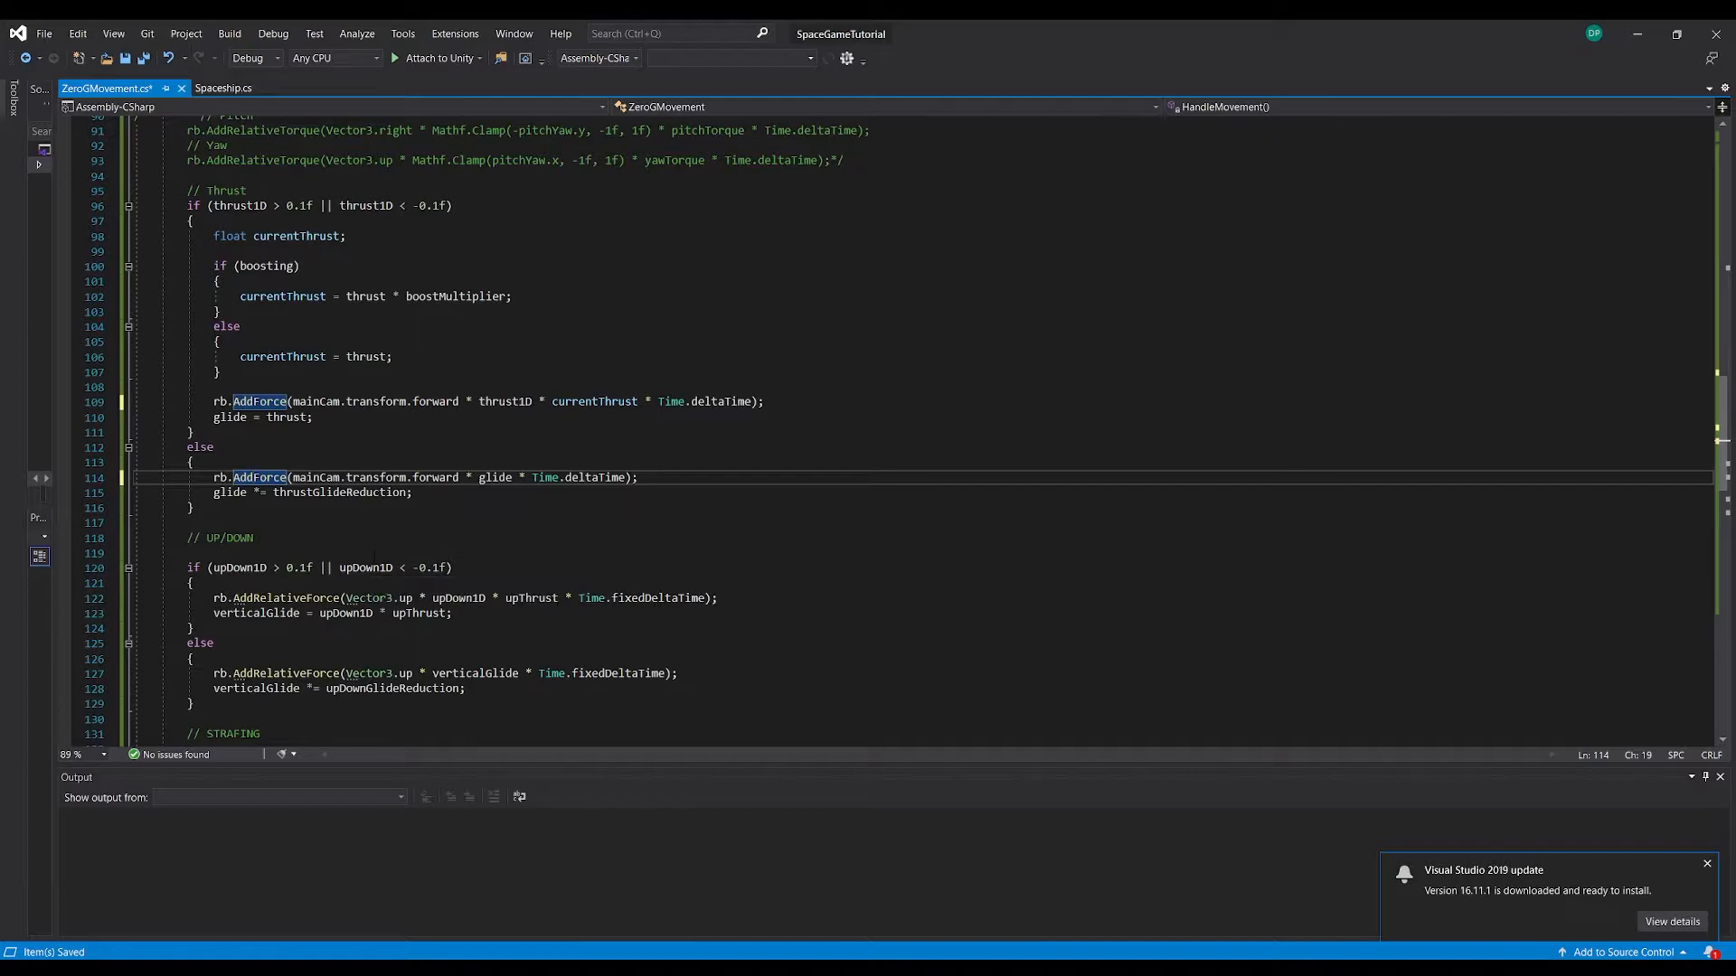
Replace Vector3.right with mainCam.transform.right in both force calls of the Strafing section
{"action": "scroll", "coordinate": [380, 569], "scroll_direction": "down", "scroll_amount": 4}
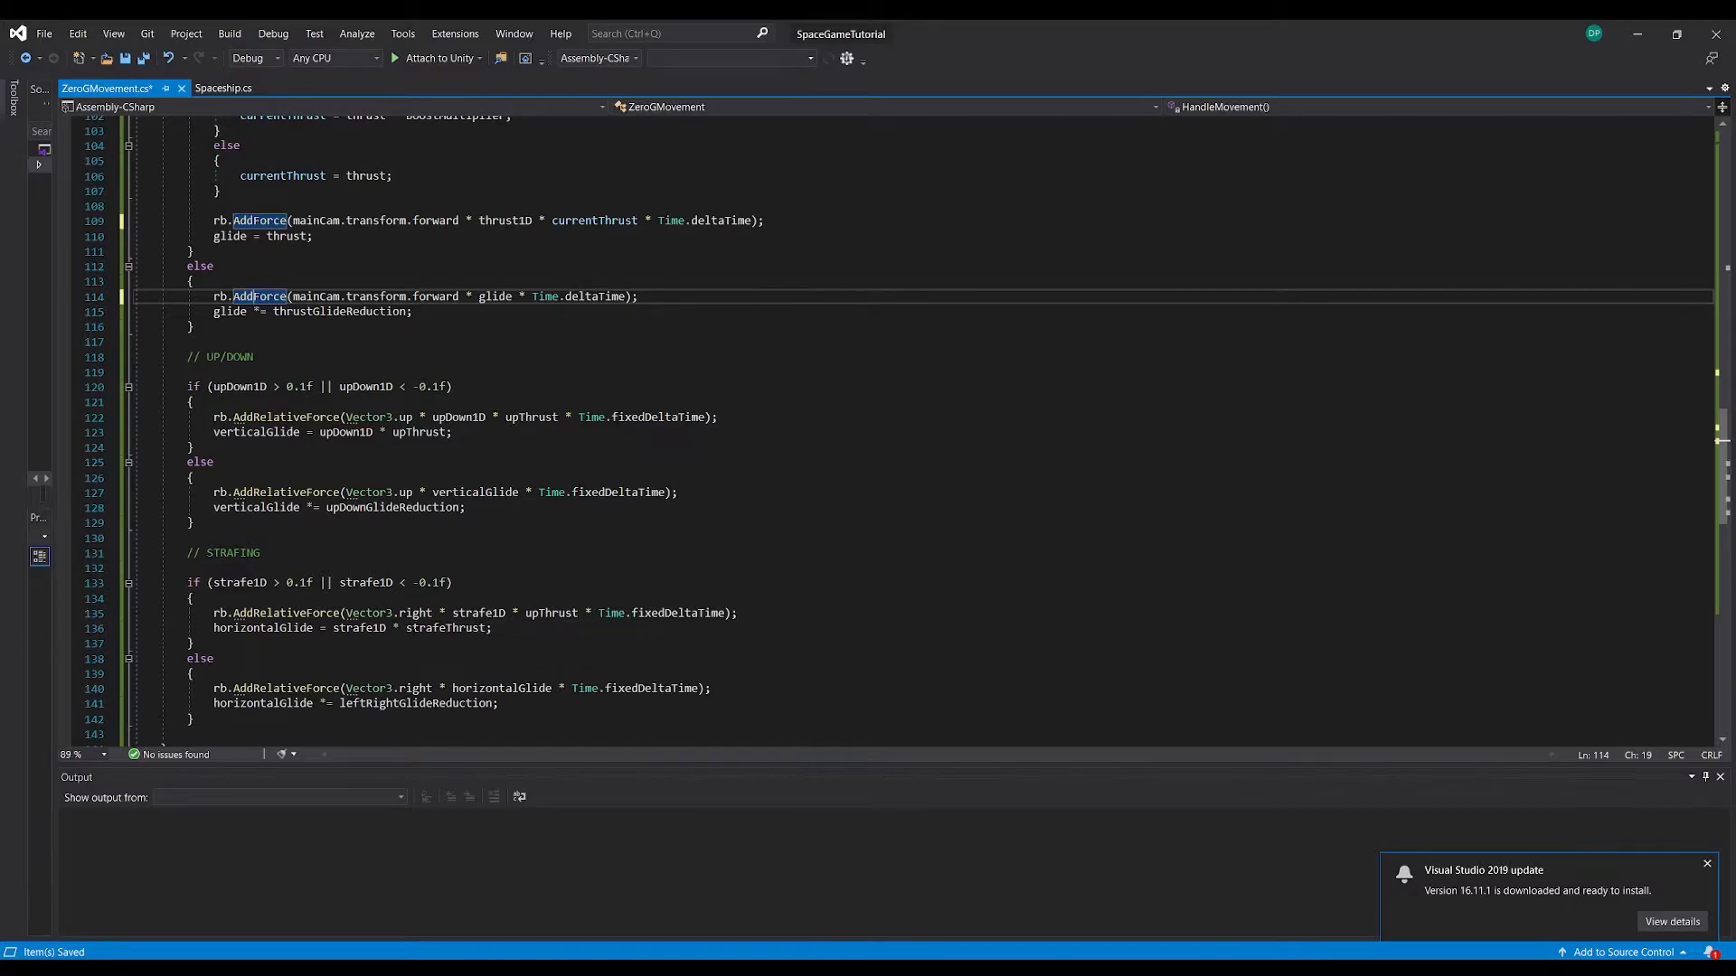
{"action": "left_click_drag", "start_coordinate": [432, 613], "coordinate": [344, 613]}
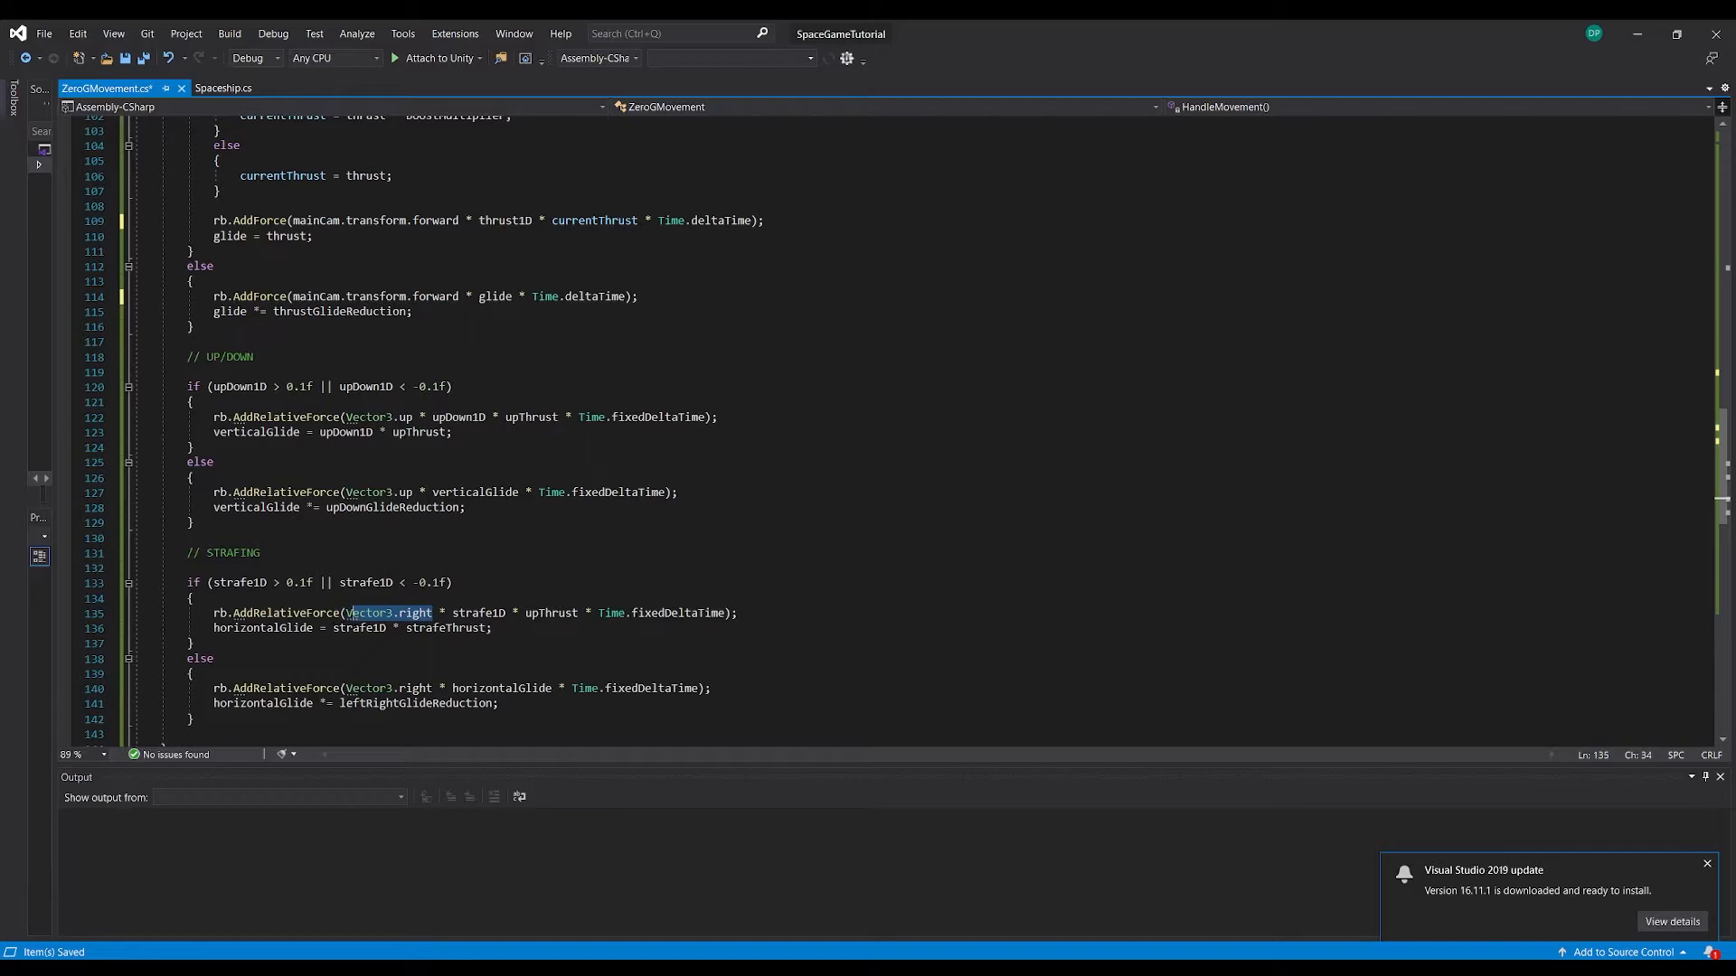
{"action": "left_click", "coordinate": [352, 614]}
{"action": "left_click_drag", "start_coordinate": [393, 613], "coordinate": [346, 614]}
{"action": "type", "text": "mainCam"}
{"action": "type", "text": ".transform"}
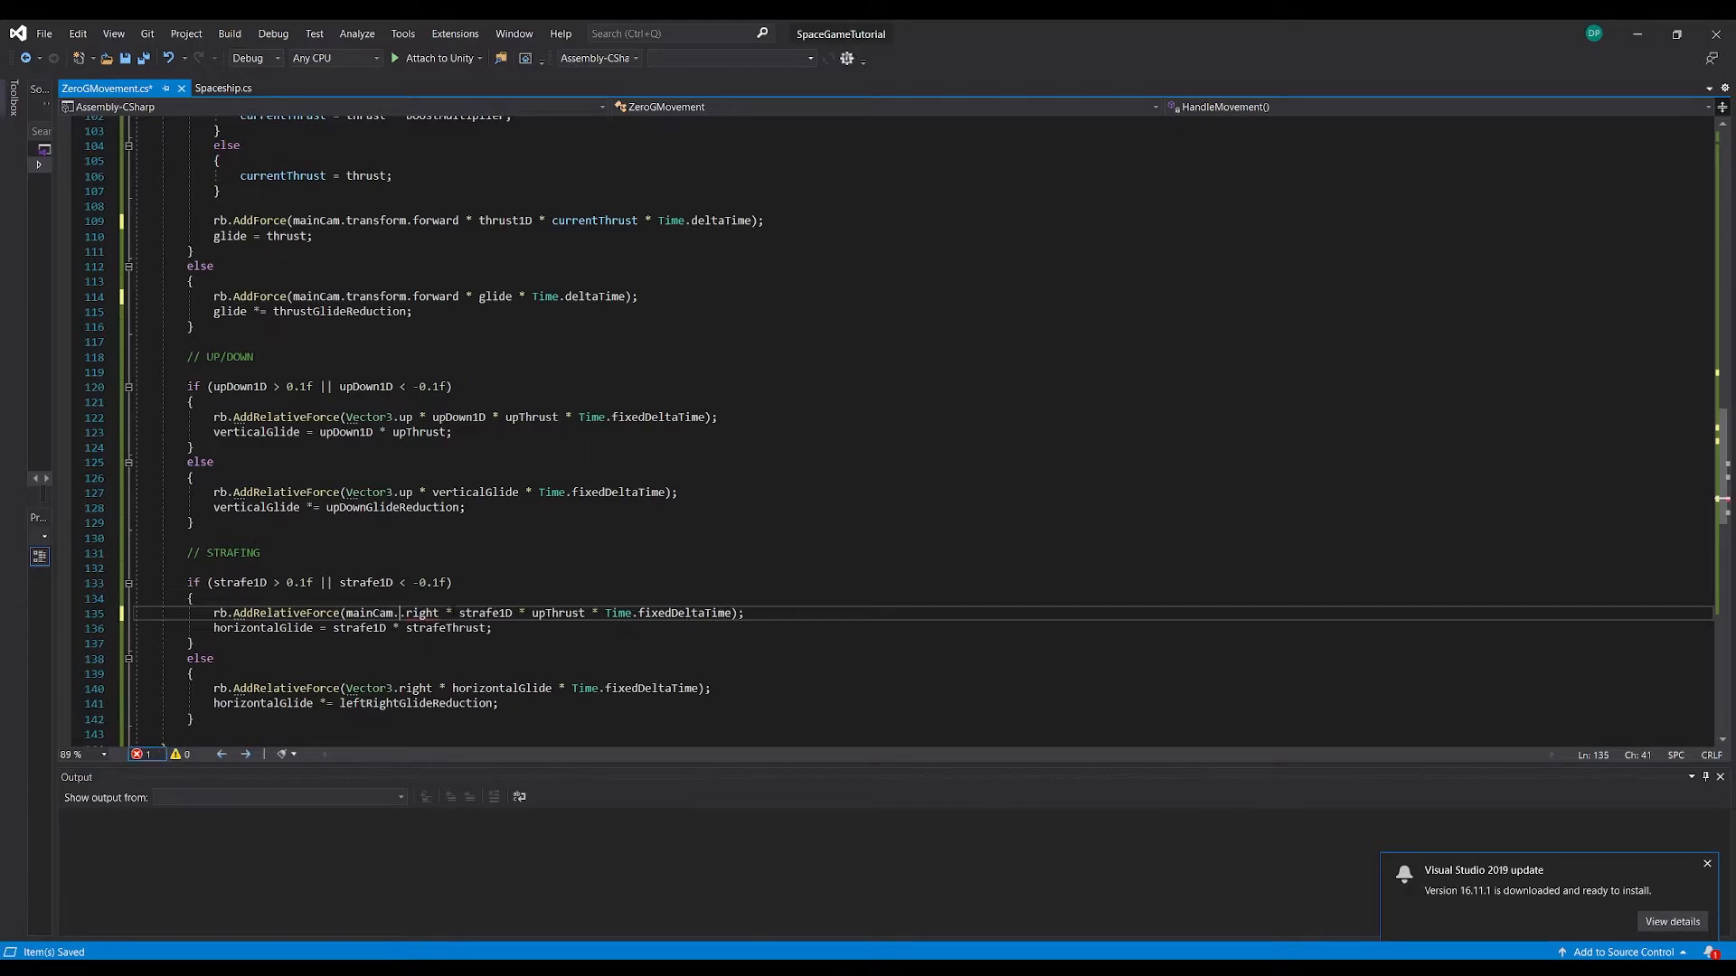
{"action": "left_click_drag", "start_coordinate": [432, 689], "coordinate": [346, 689]}
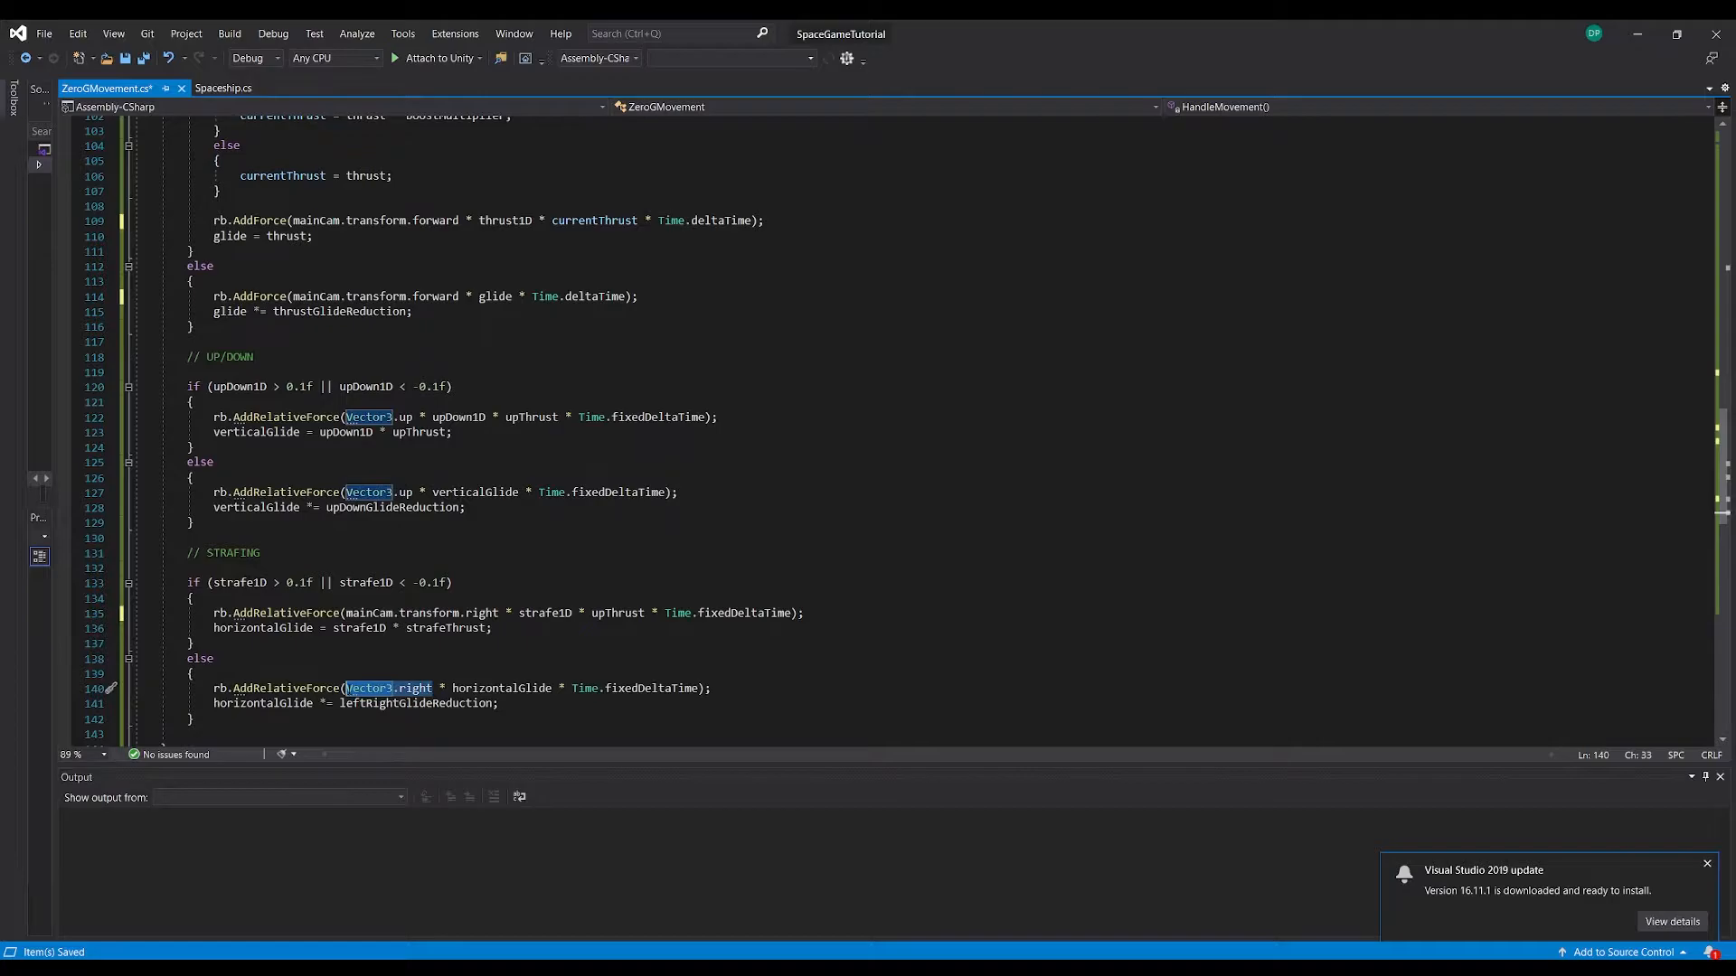
{"action": "type", "text": "mainCam.transform.right"}
Change AddRelativeForce to AddForce in both force calls of the Strafing section and save the script
{"action": "left_click_drag", "start_coordinate": [307, 692], "coordinate": [256, 694]}
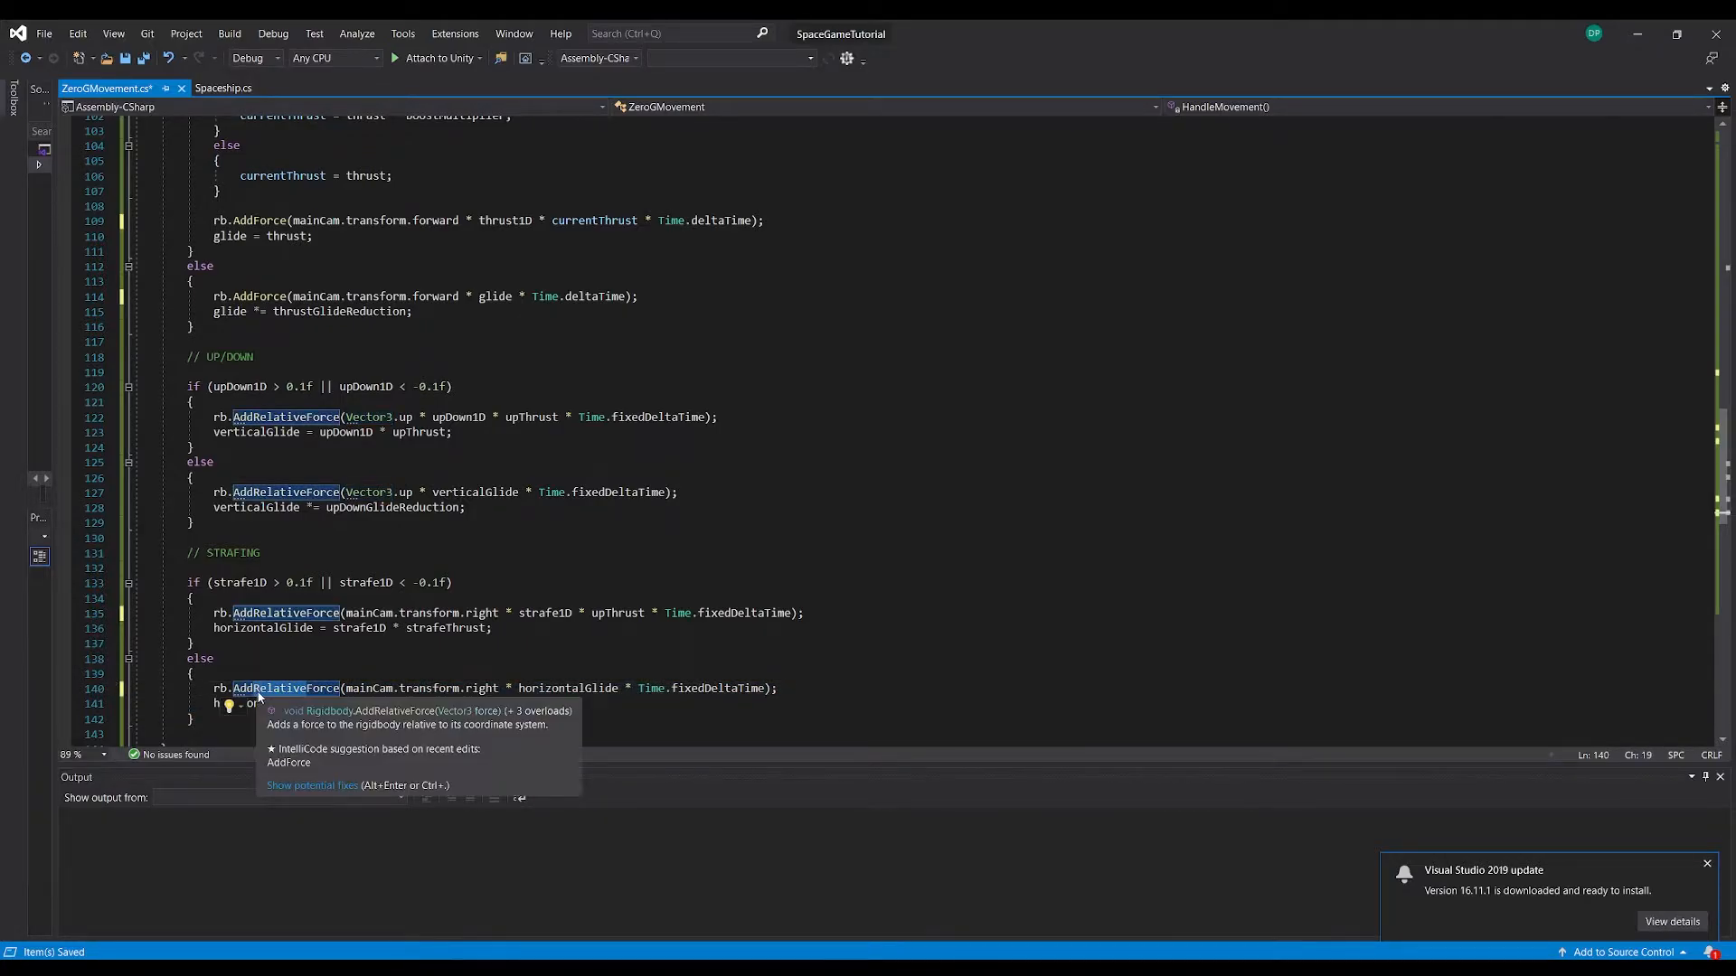
{"action": "key", "text": "Delete"}
{"action": "left_click_drag", "start_coordinate": [306, 613], "coordinate": [255, 613]}
{"action": "key", "text": "Delete"}
{"action": "left_click", "coordinate": [389, 472]}
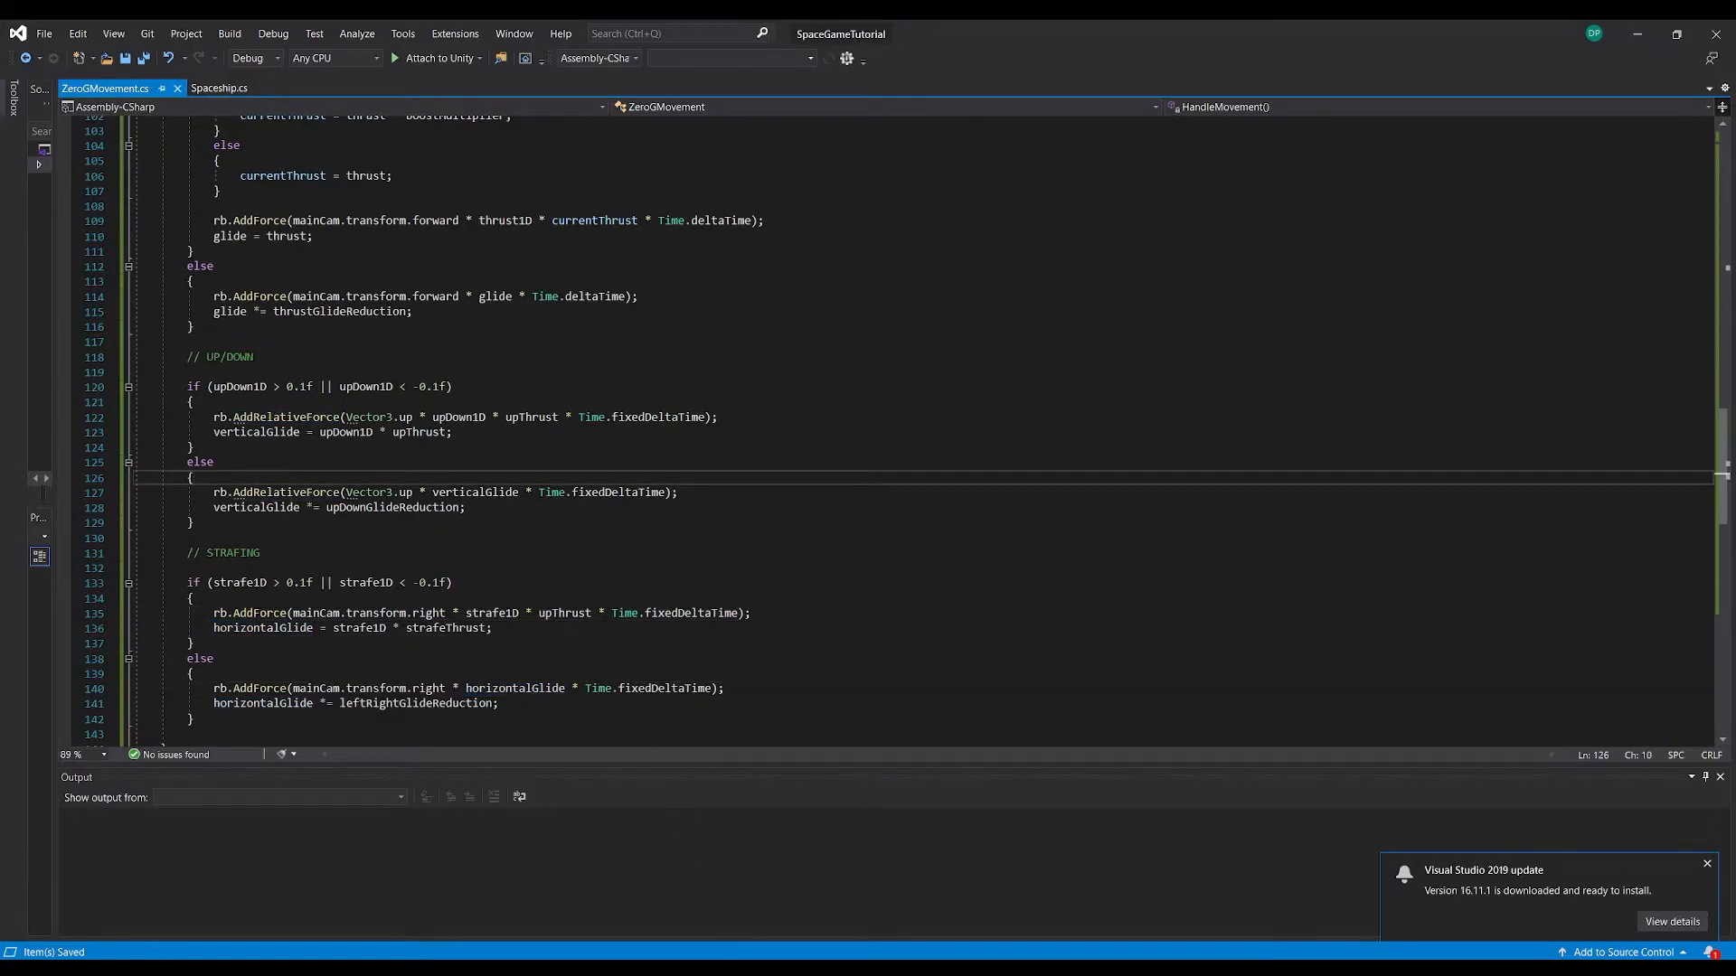
Switch to the SpaceGameTutorial project in Unity and test the player's forward thrust in Play mode
{"action": "left_click", "coordinate": [734, 971]}
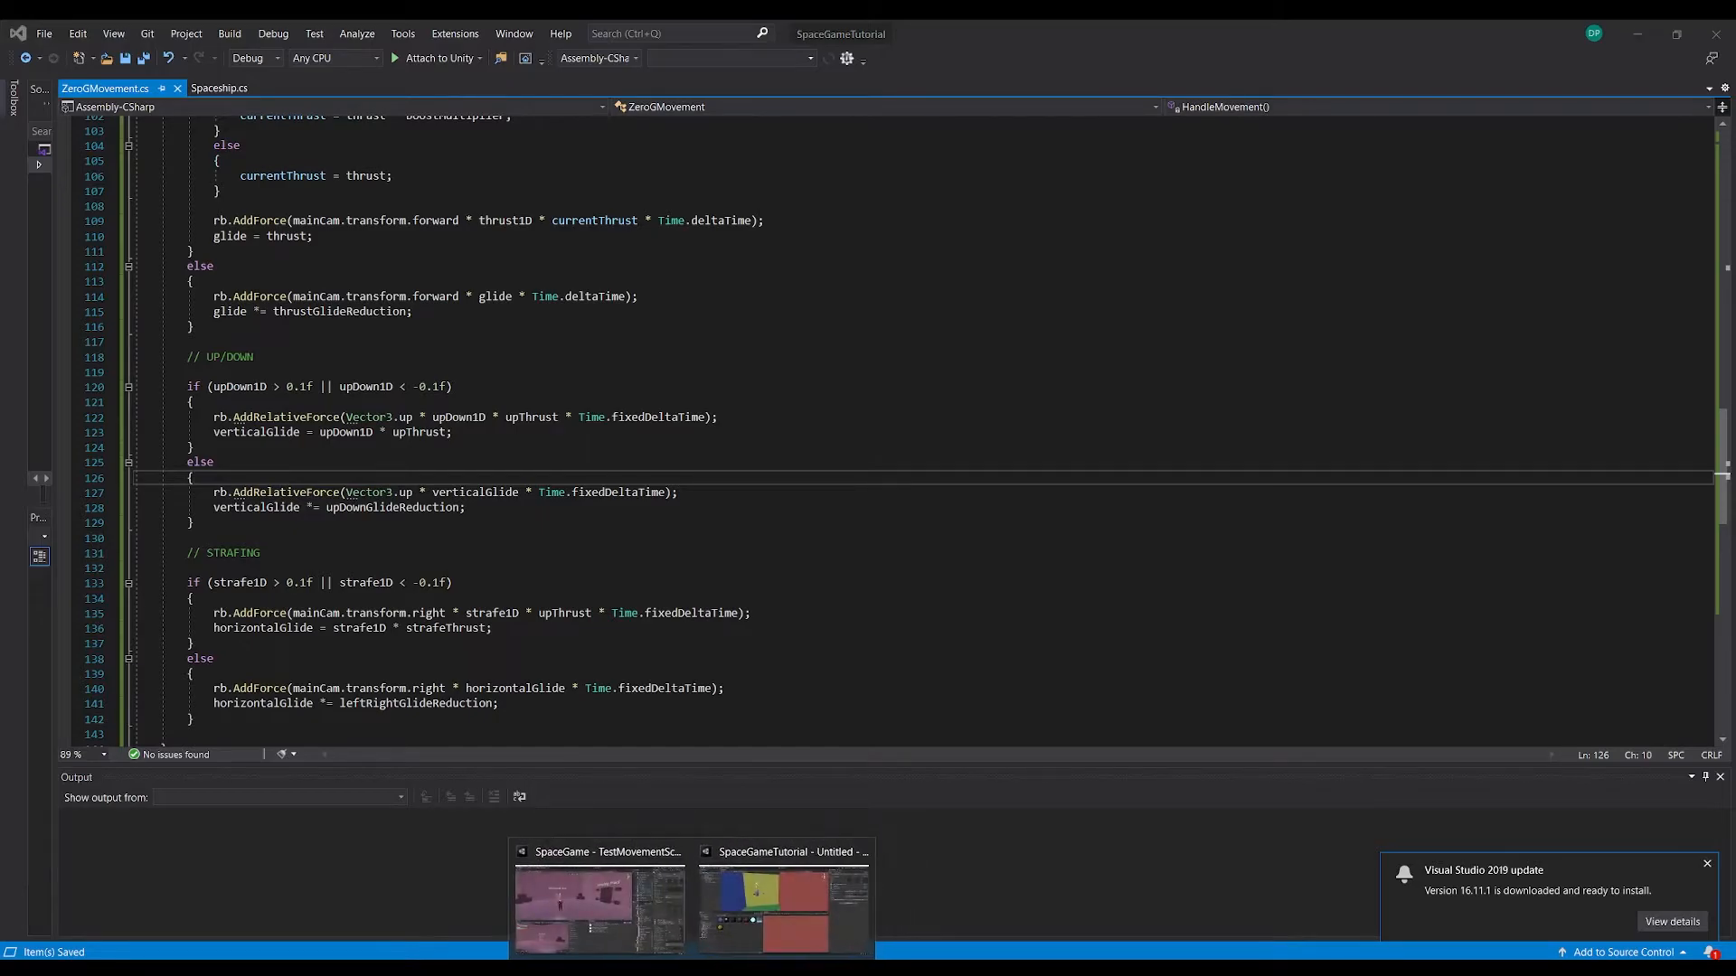
{"action": "left_click", "coordinate": [814, 904]}
{"action": "key", "text": "w"}
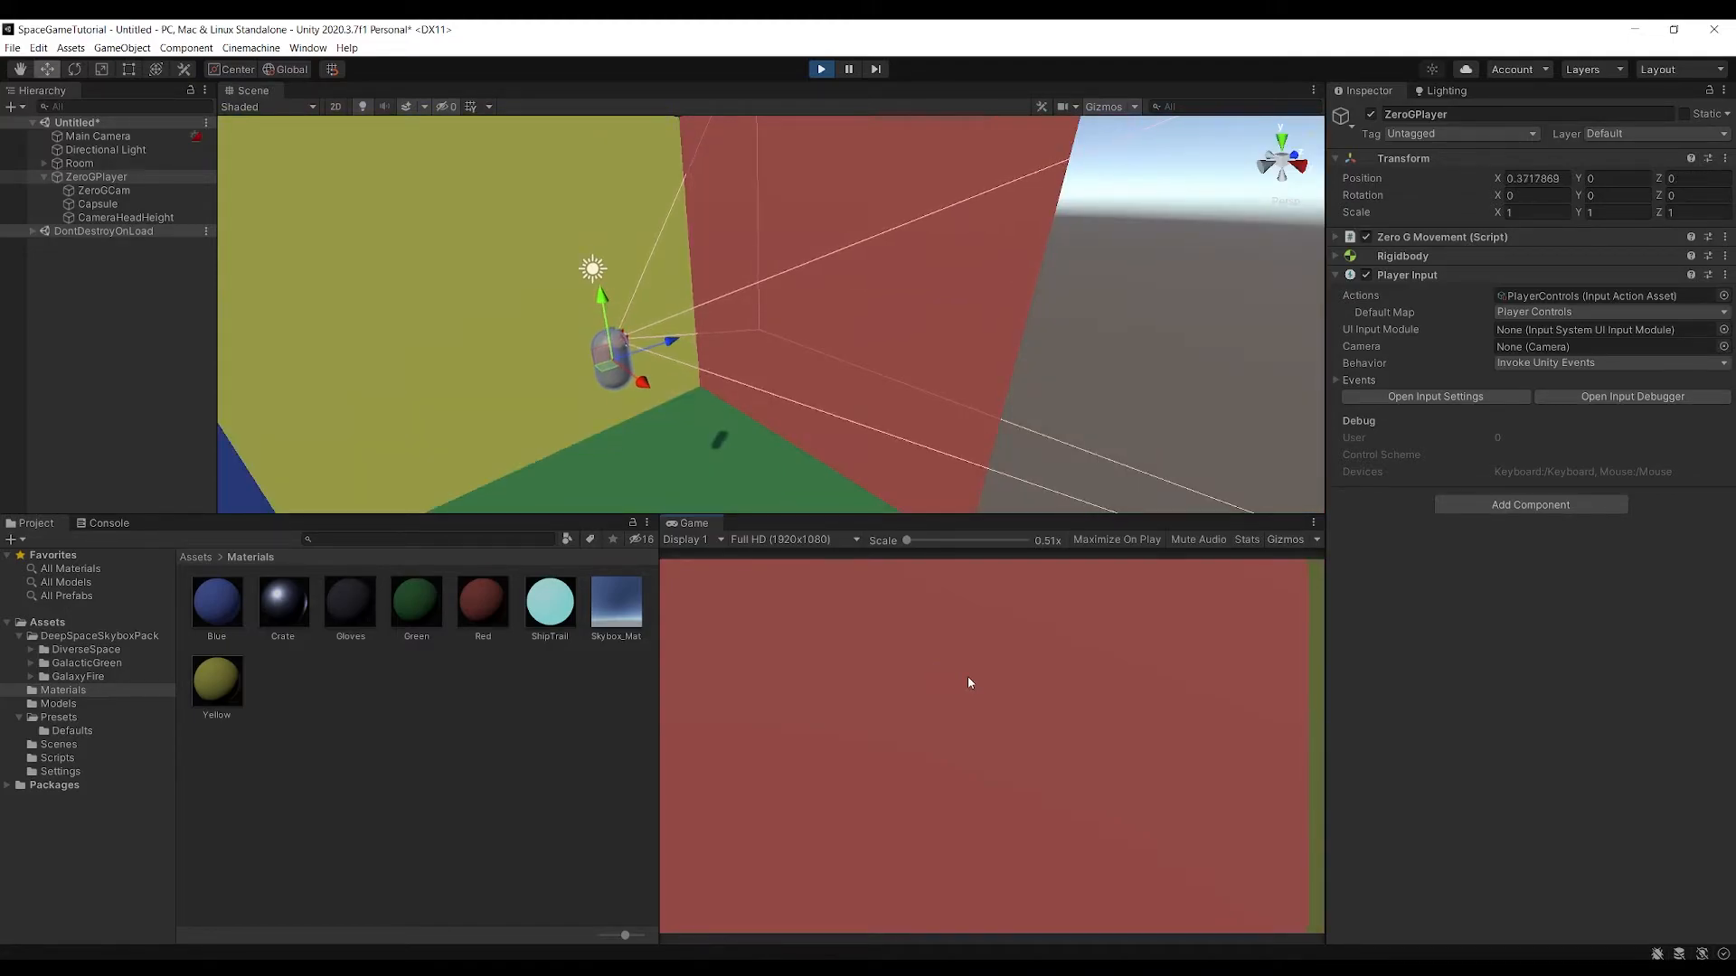
Place six cubes named f to f (5) as floating obstacles in the room, test-fly among them and end Play mode
{"action": "left_click_drag", "start_coordinate": [836, 288], "coordinate": [750, 332], "text": "alt"}
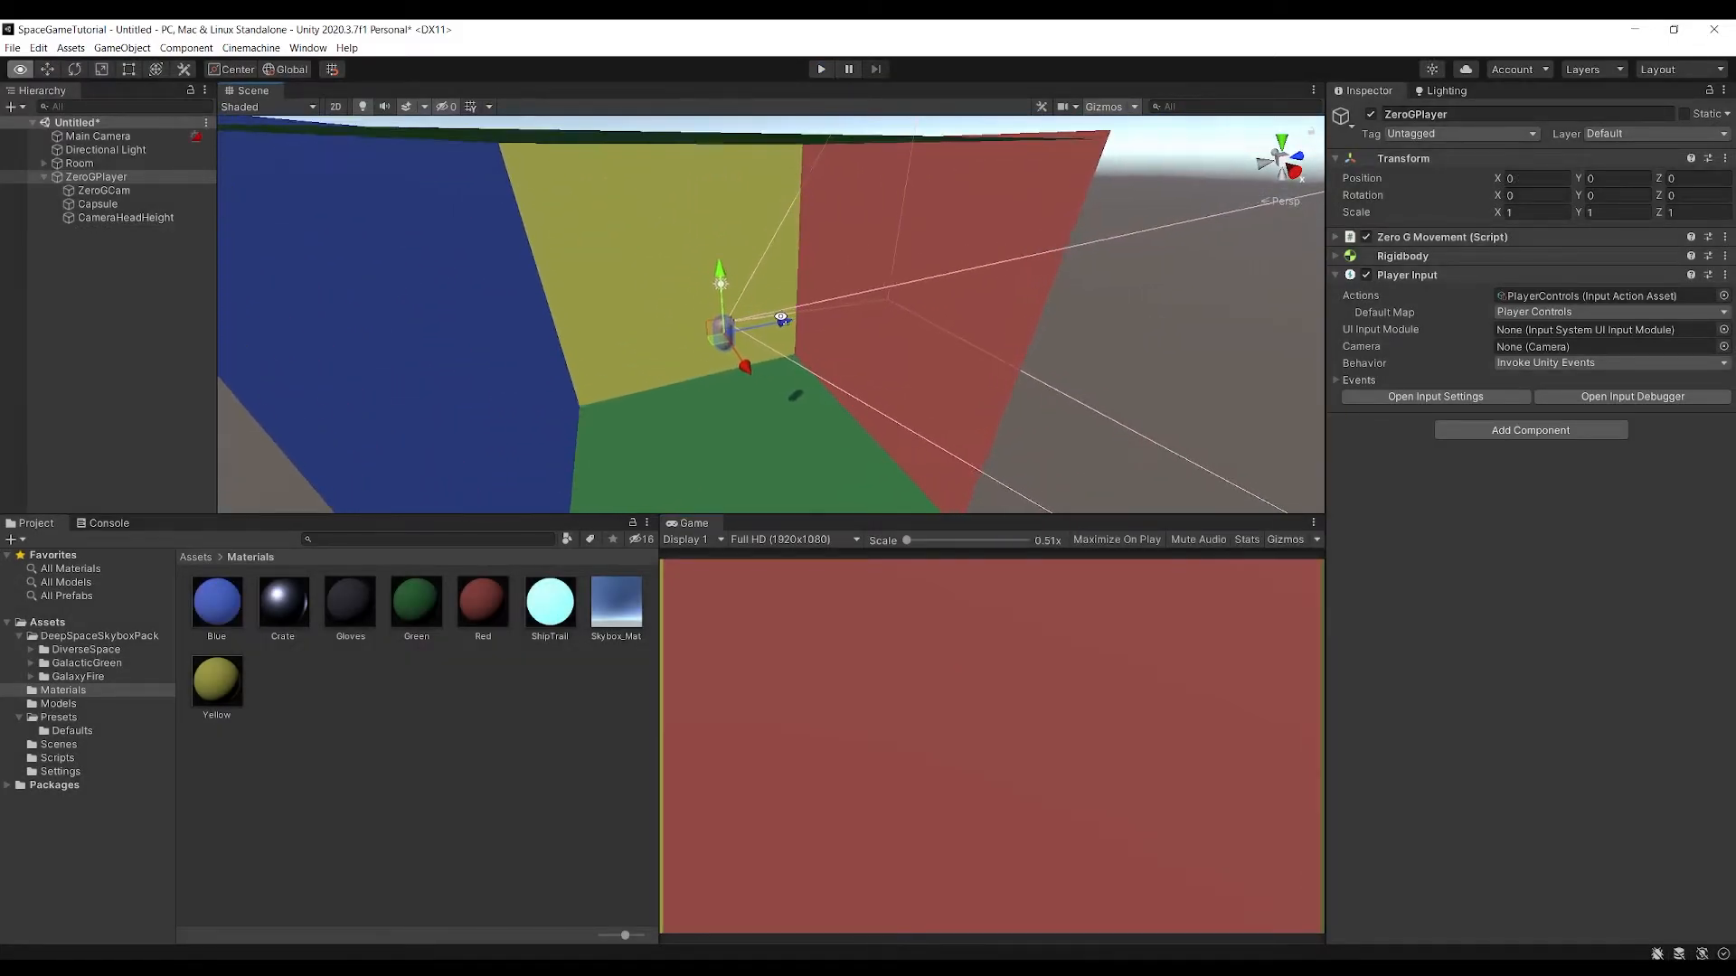
{"action": "right_click", "coordinate": [116, 273]}
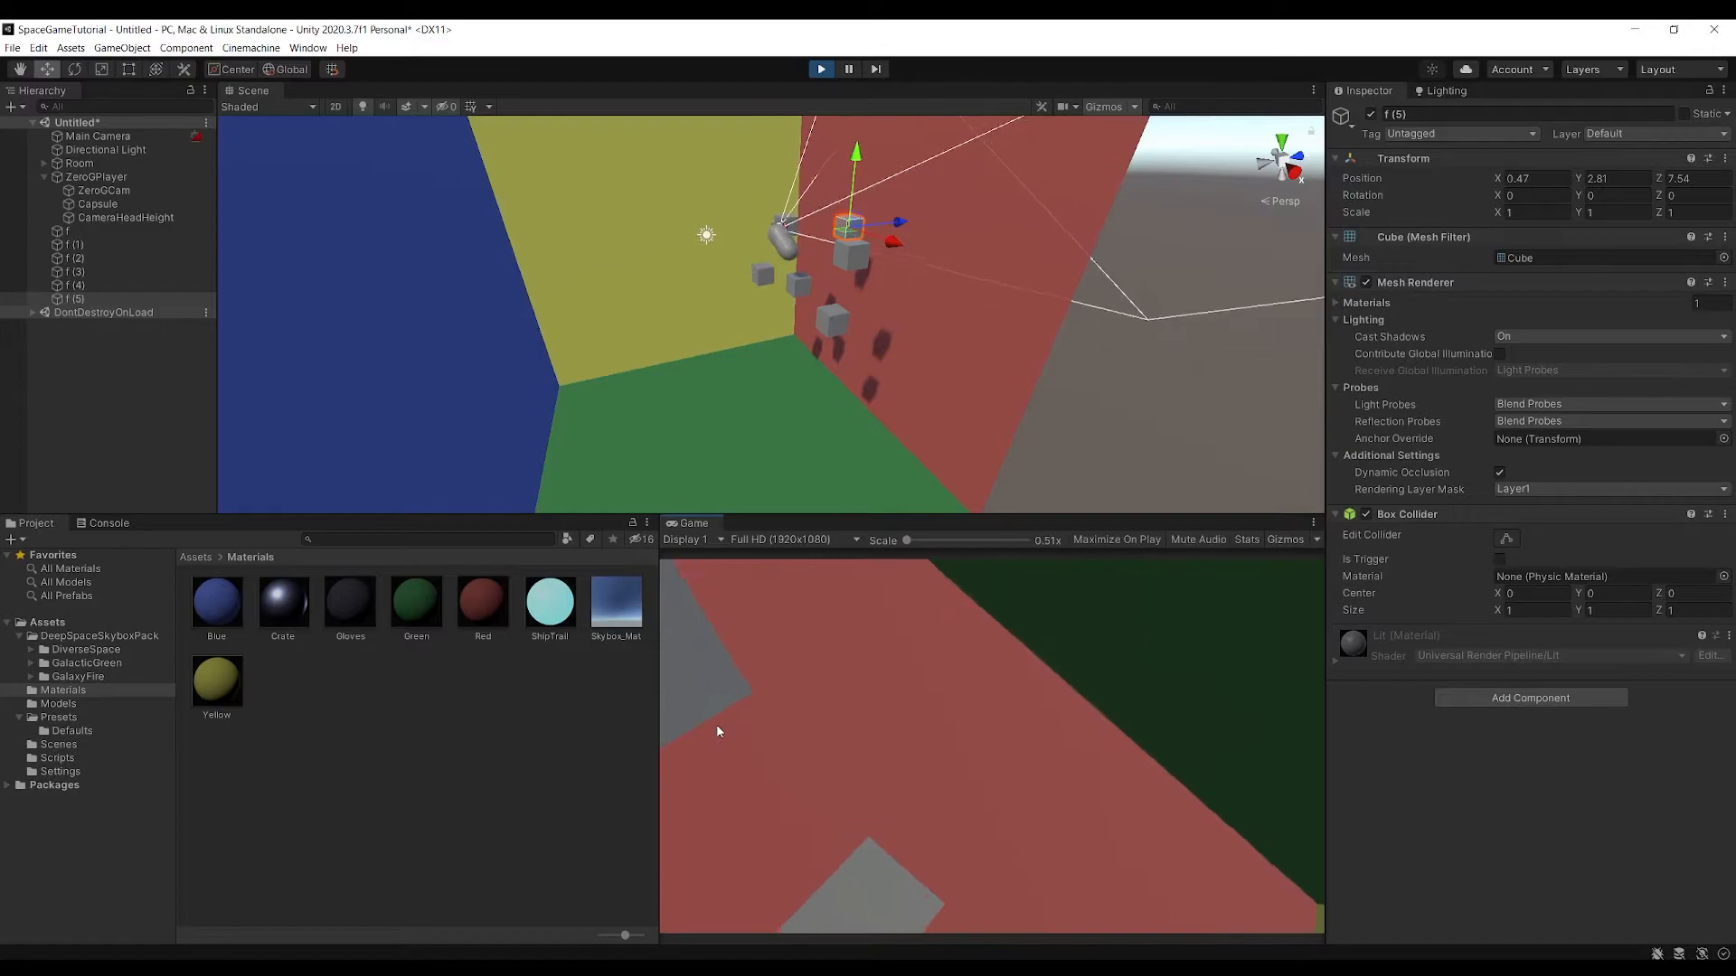
{"action": "key", "text": "ctrl+p"}
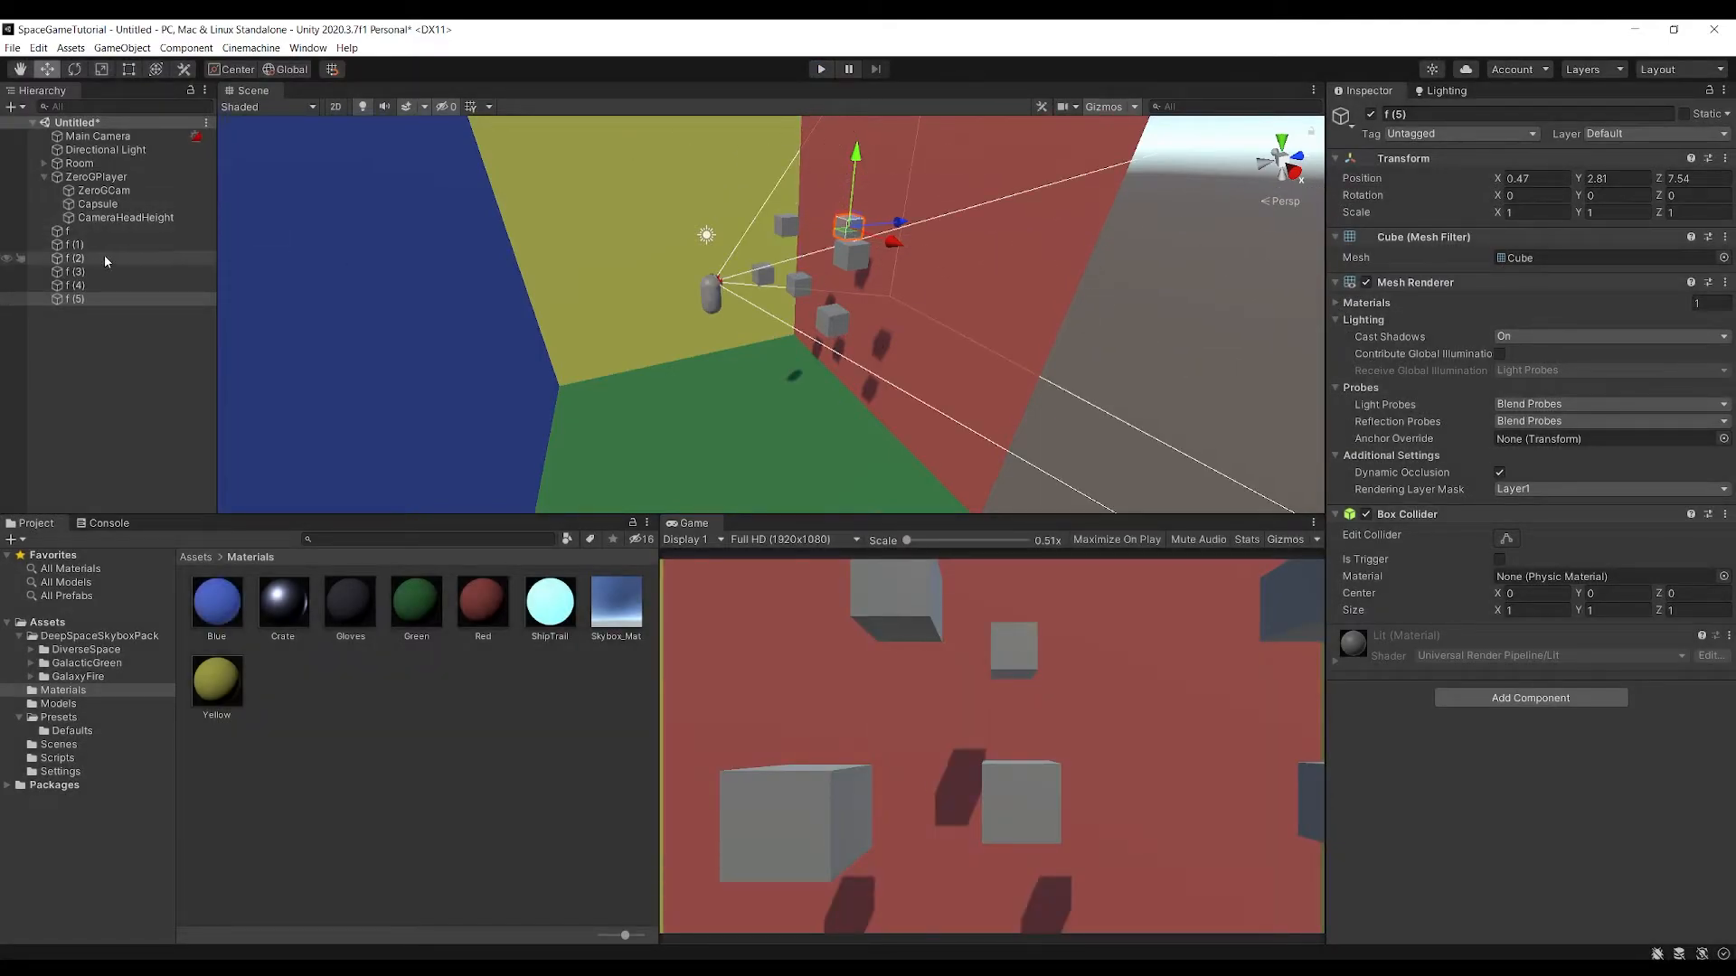
On ZeroGPlayer, set Thrust Glide Reduction to 0.132, Roll Torque and Thrust to 250, and Up Thrust and Strafe Thrust to 150
{"action": "left_click", "coordinate": [96, 176]}
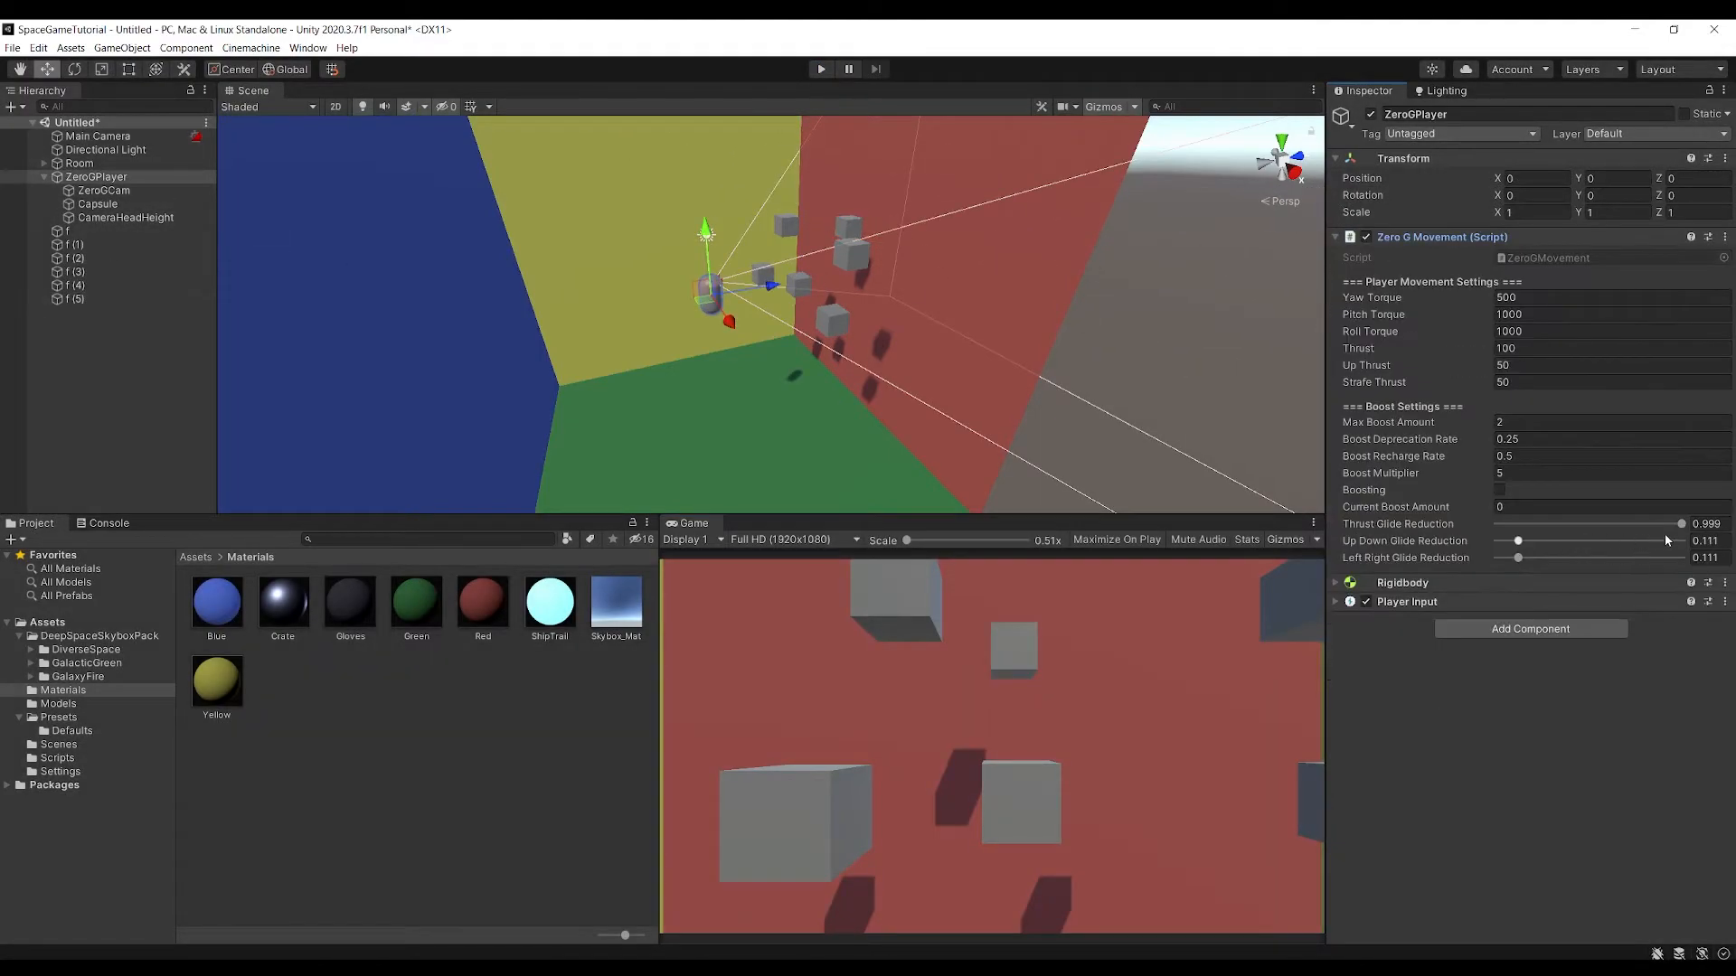
{"action": "left_click_drag", "start_coordinate": [1681, 525], "coordinate": [1538, 543]}
{"action": "left_click", "coordinate": [1433, 333]}
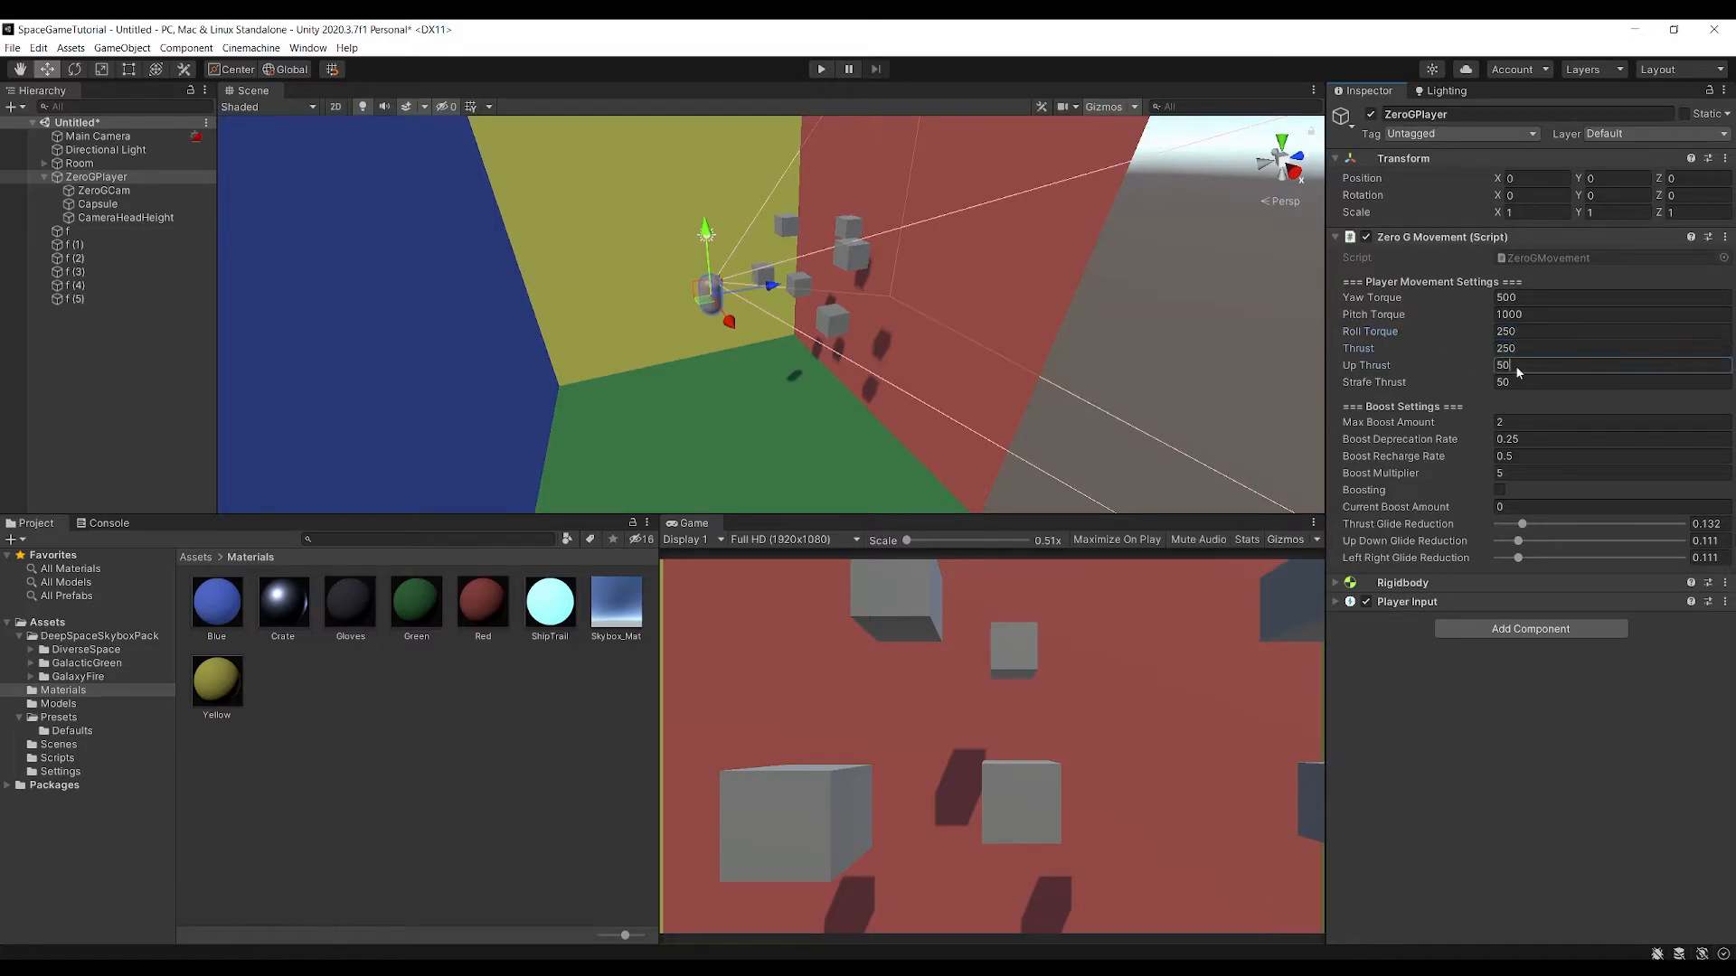
{"action": "type", "text": "150"}
{"action": "key", "text": "Tab"}
{"action": "type", "text": "15"}
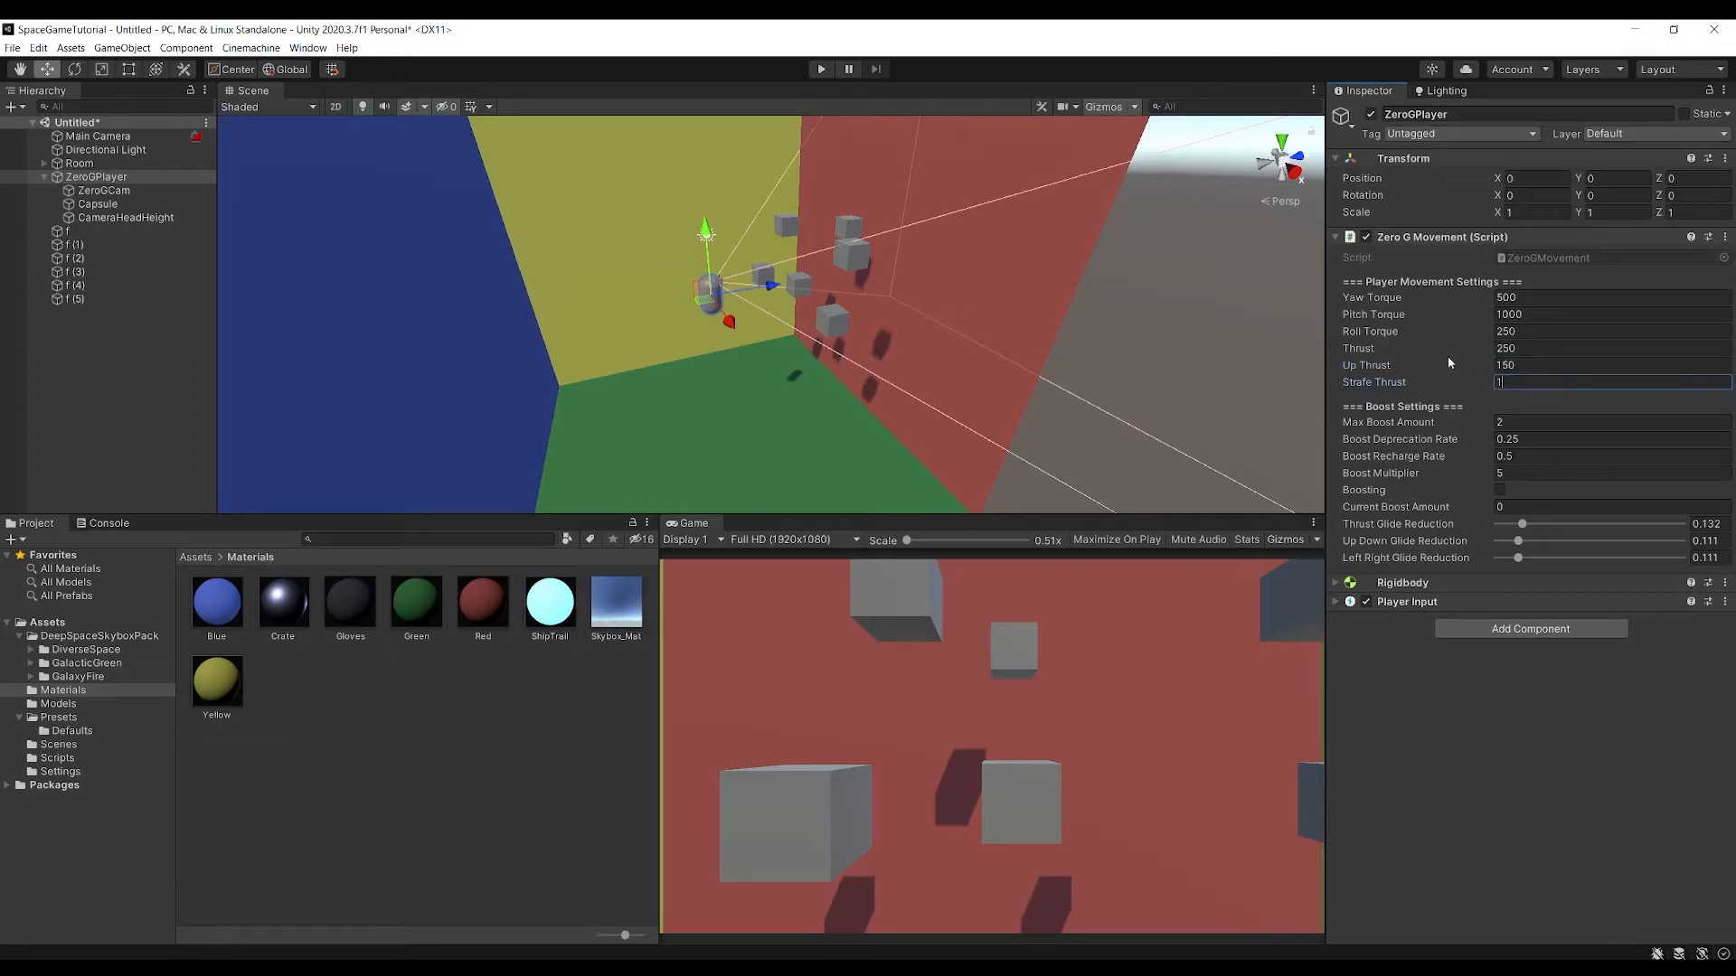
{"action": "type", "text": "0"}
Switch to Visual Studio, delete the yawTorque and pitchTorque fields with their SerializeField attributes from ZeroGMovement, and save
{"action": "left_click", "coordinate": [735, 971]}
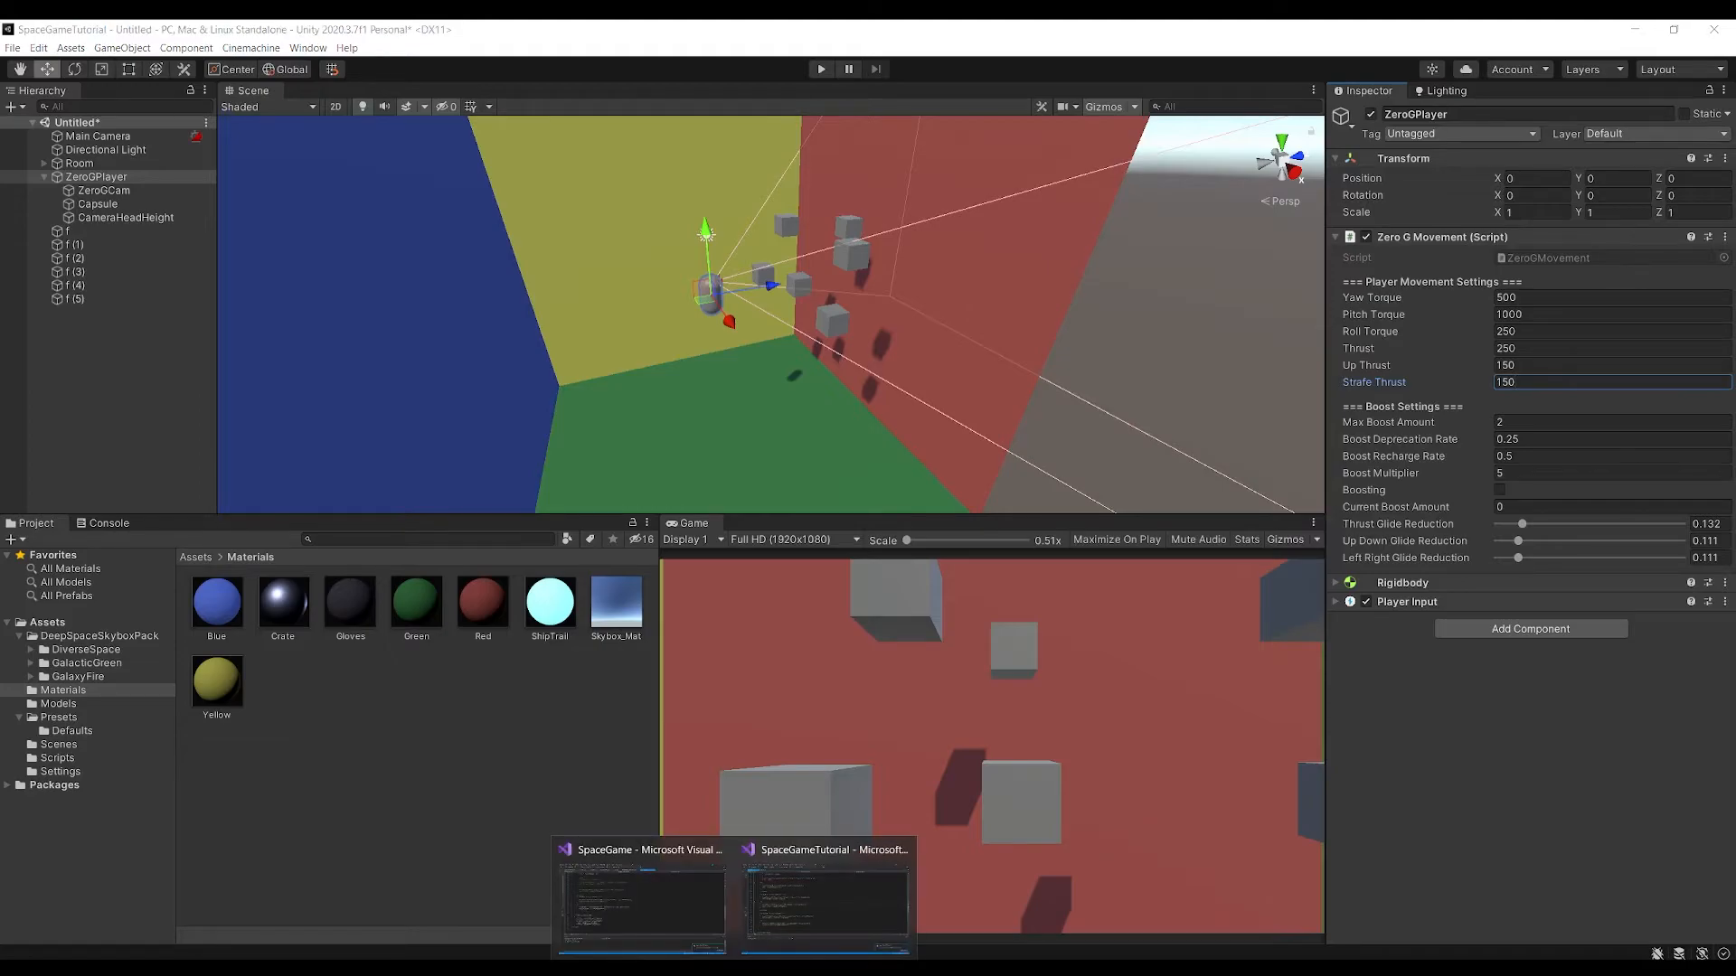
{"action": "left_click", "coordinate": [806, 922]}
{"action": "scroll", "coordinate": [339, 425], "scroll_direction": "up", "scroll_amount": 20}
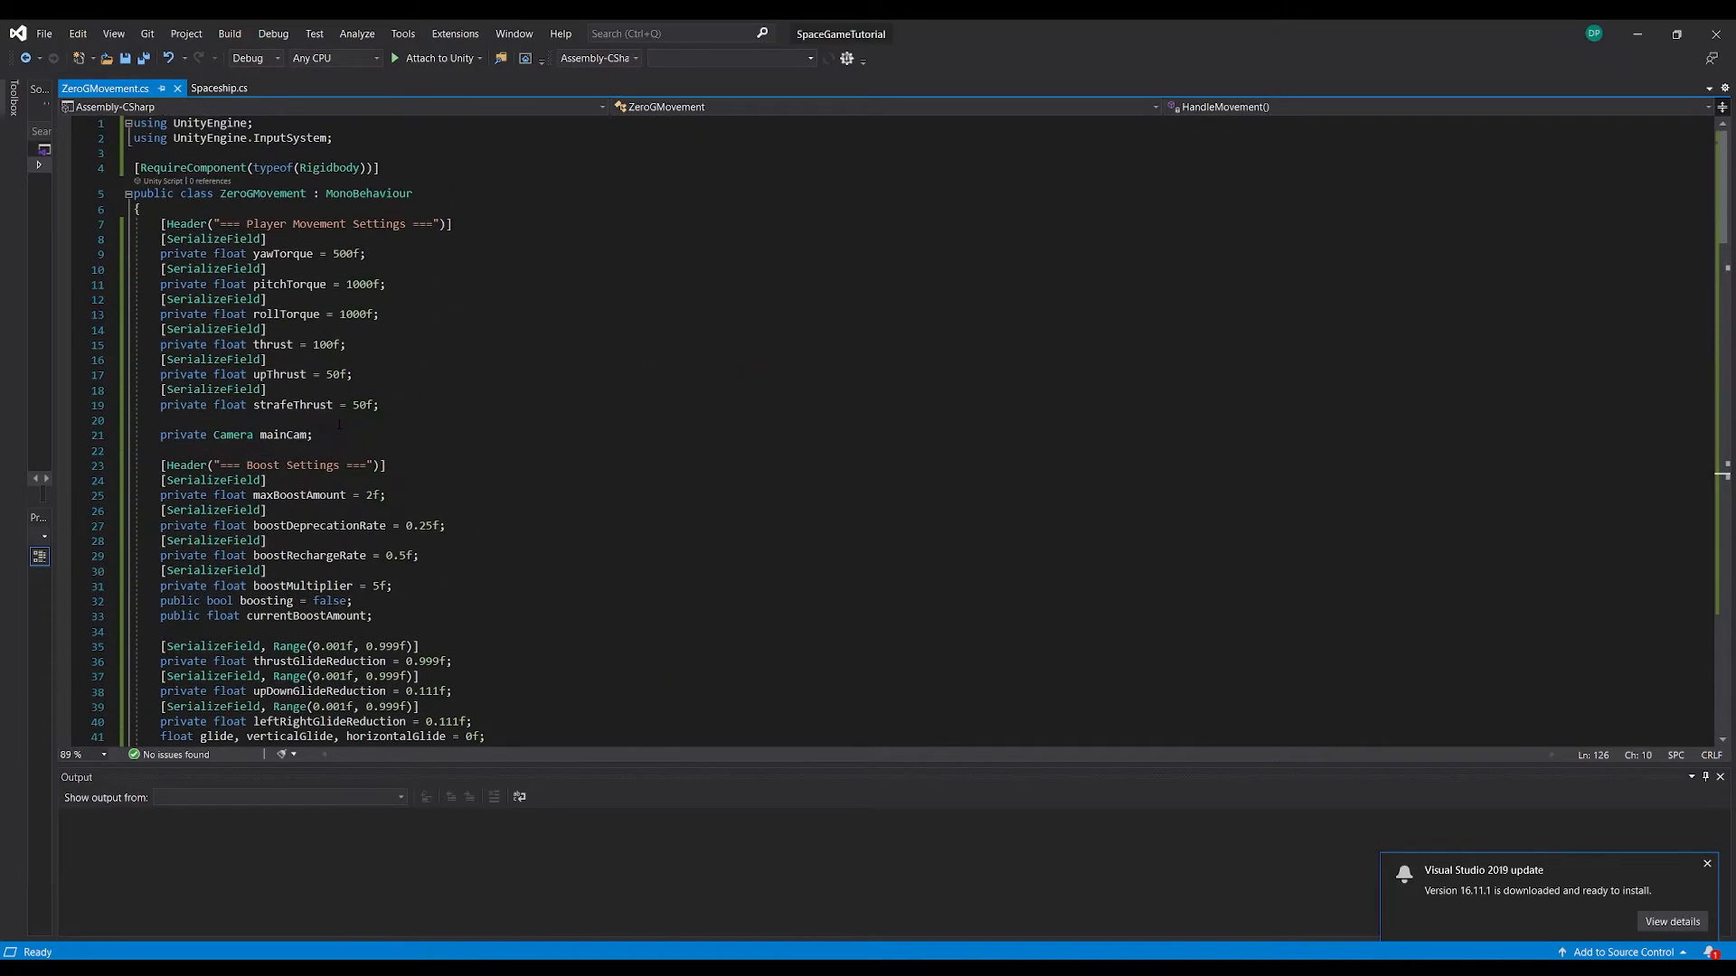
{"action": "left_click_drag", "start_coordinate": [386, 284], "coordinate": [134, 239]}
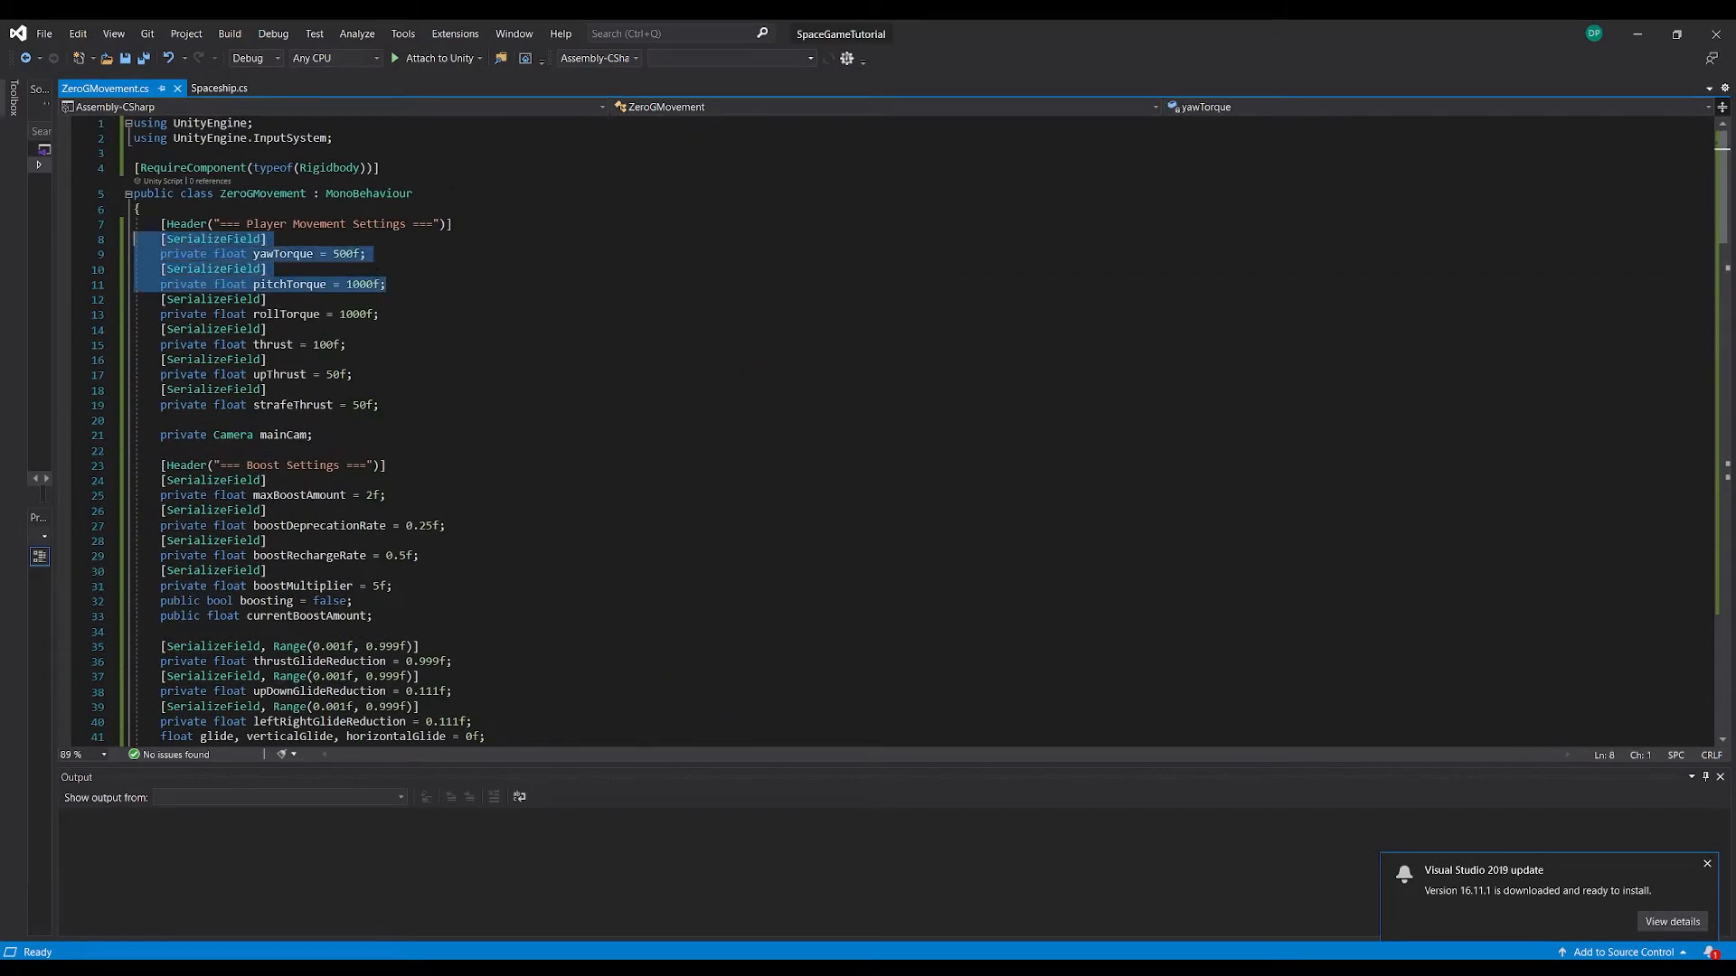
{"action": "key", "text": "BackSpace"}
{"action": "key", "text": "BackSpace"}
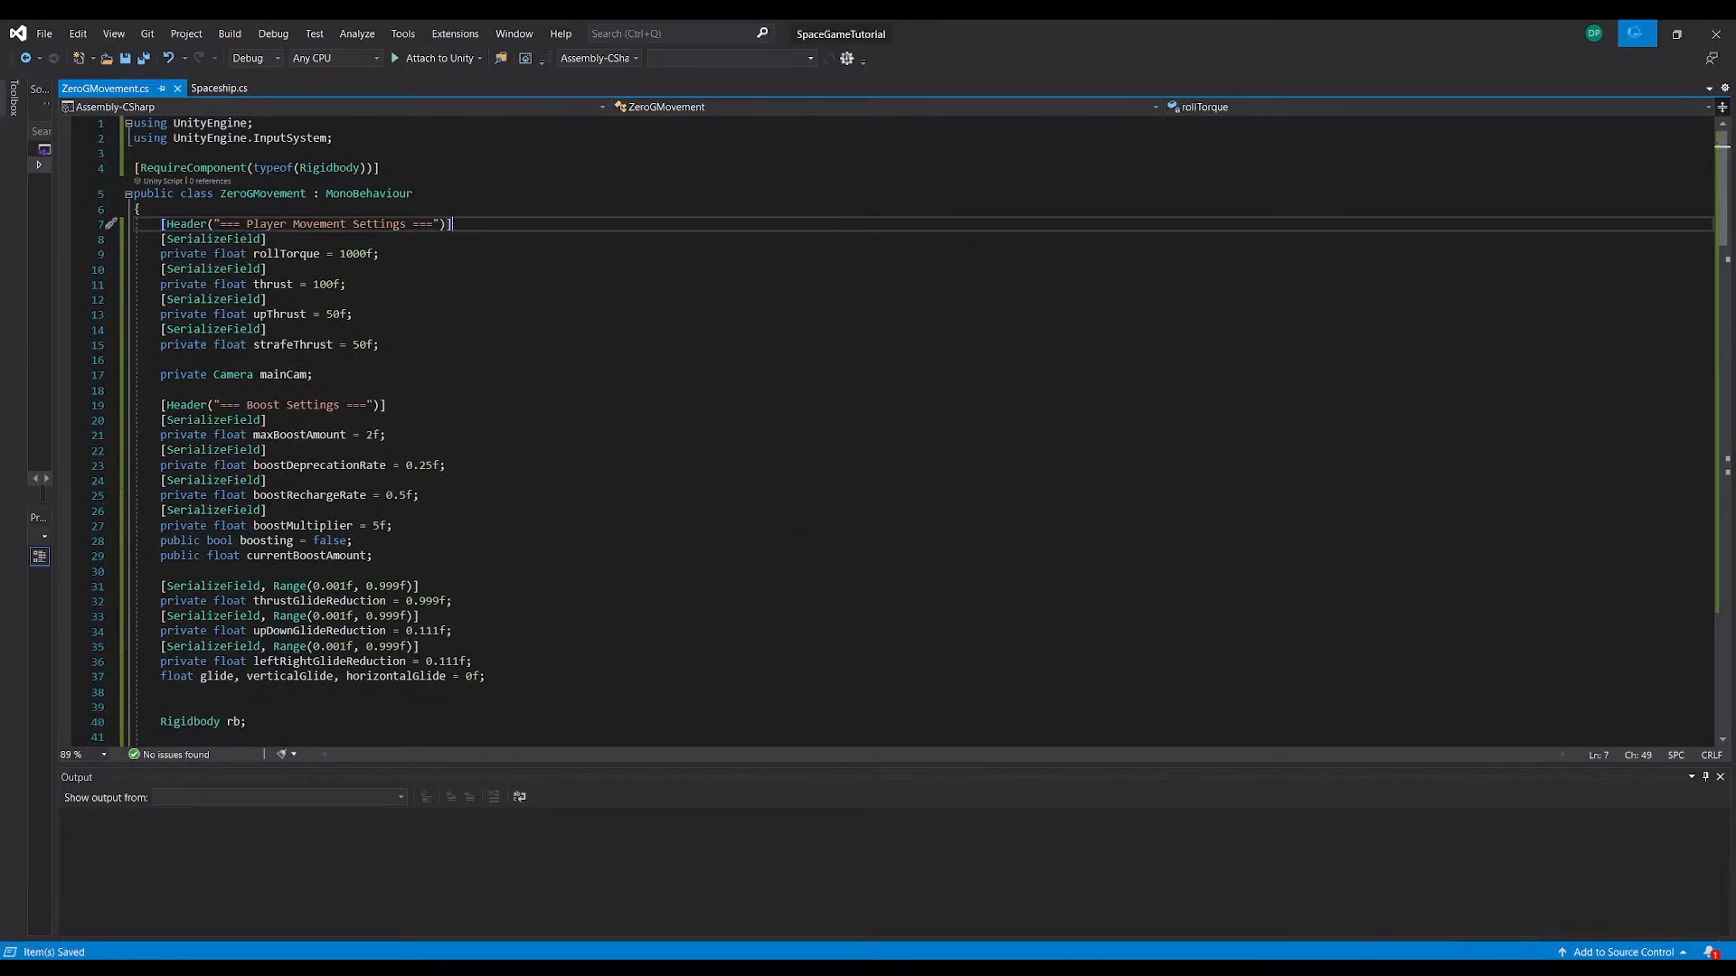
Return to Unity and test the player's forward thrust among the cubes in Play mode
{"action": "left_click", "coordinate": [1637, 34]}
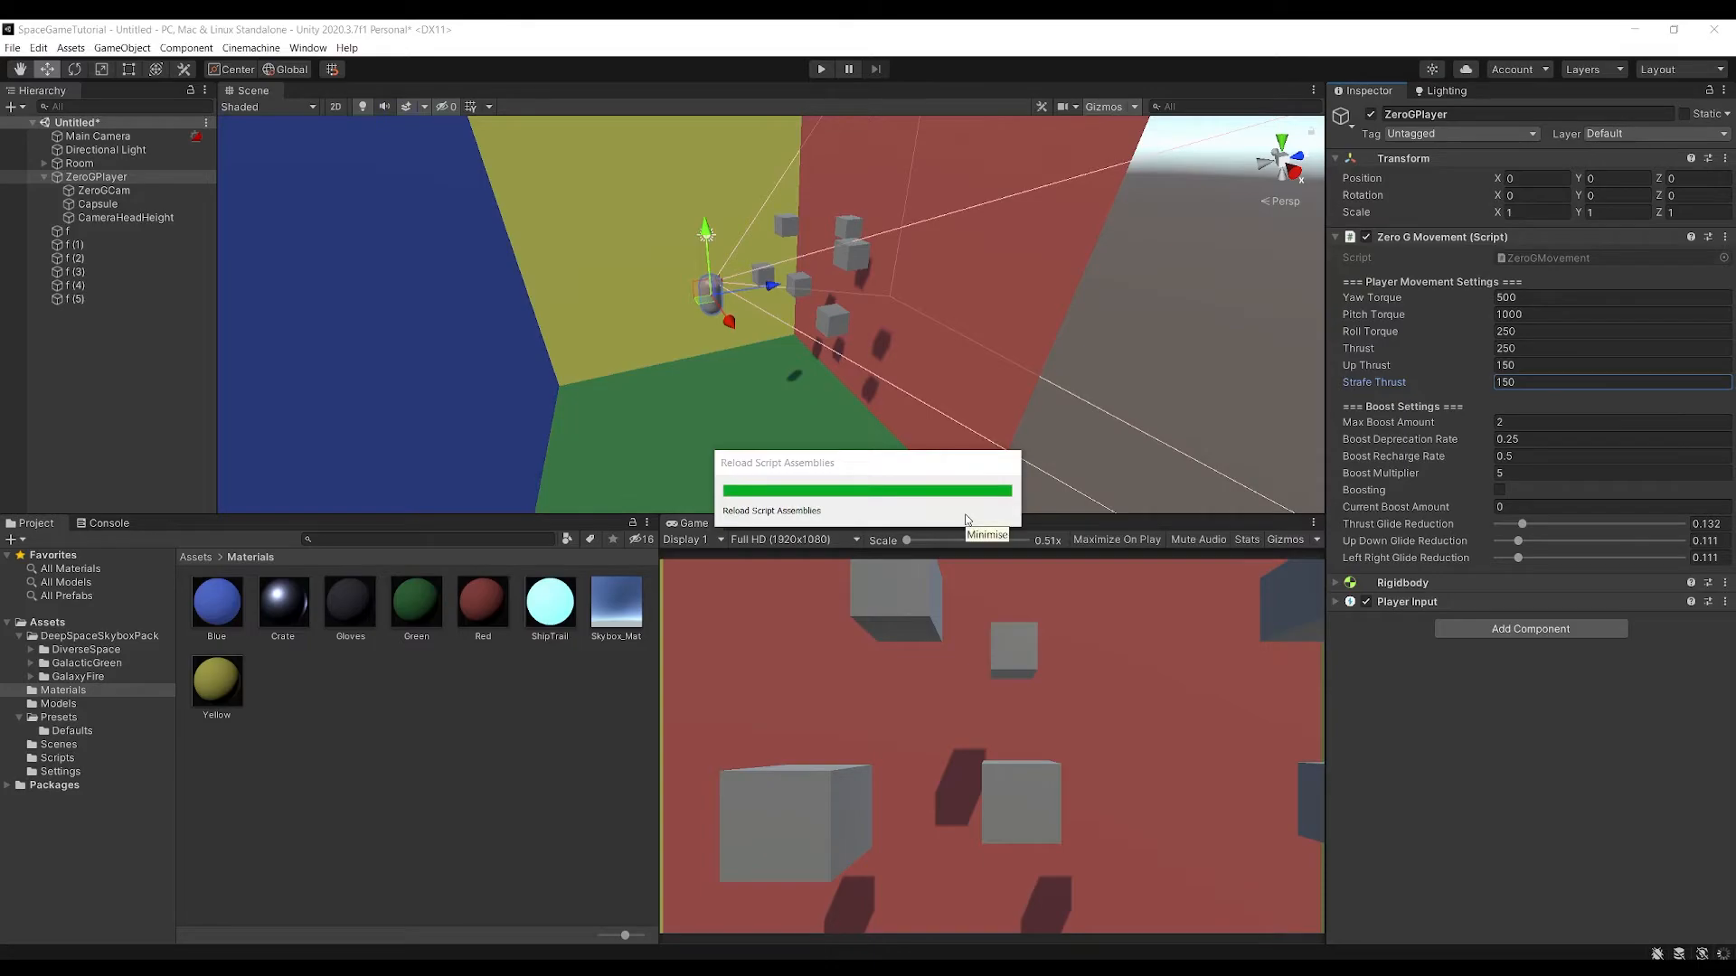
{"action": "left_click", "coordinate": [821, 69]}
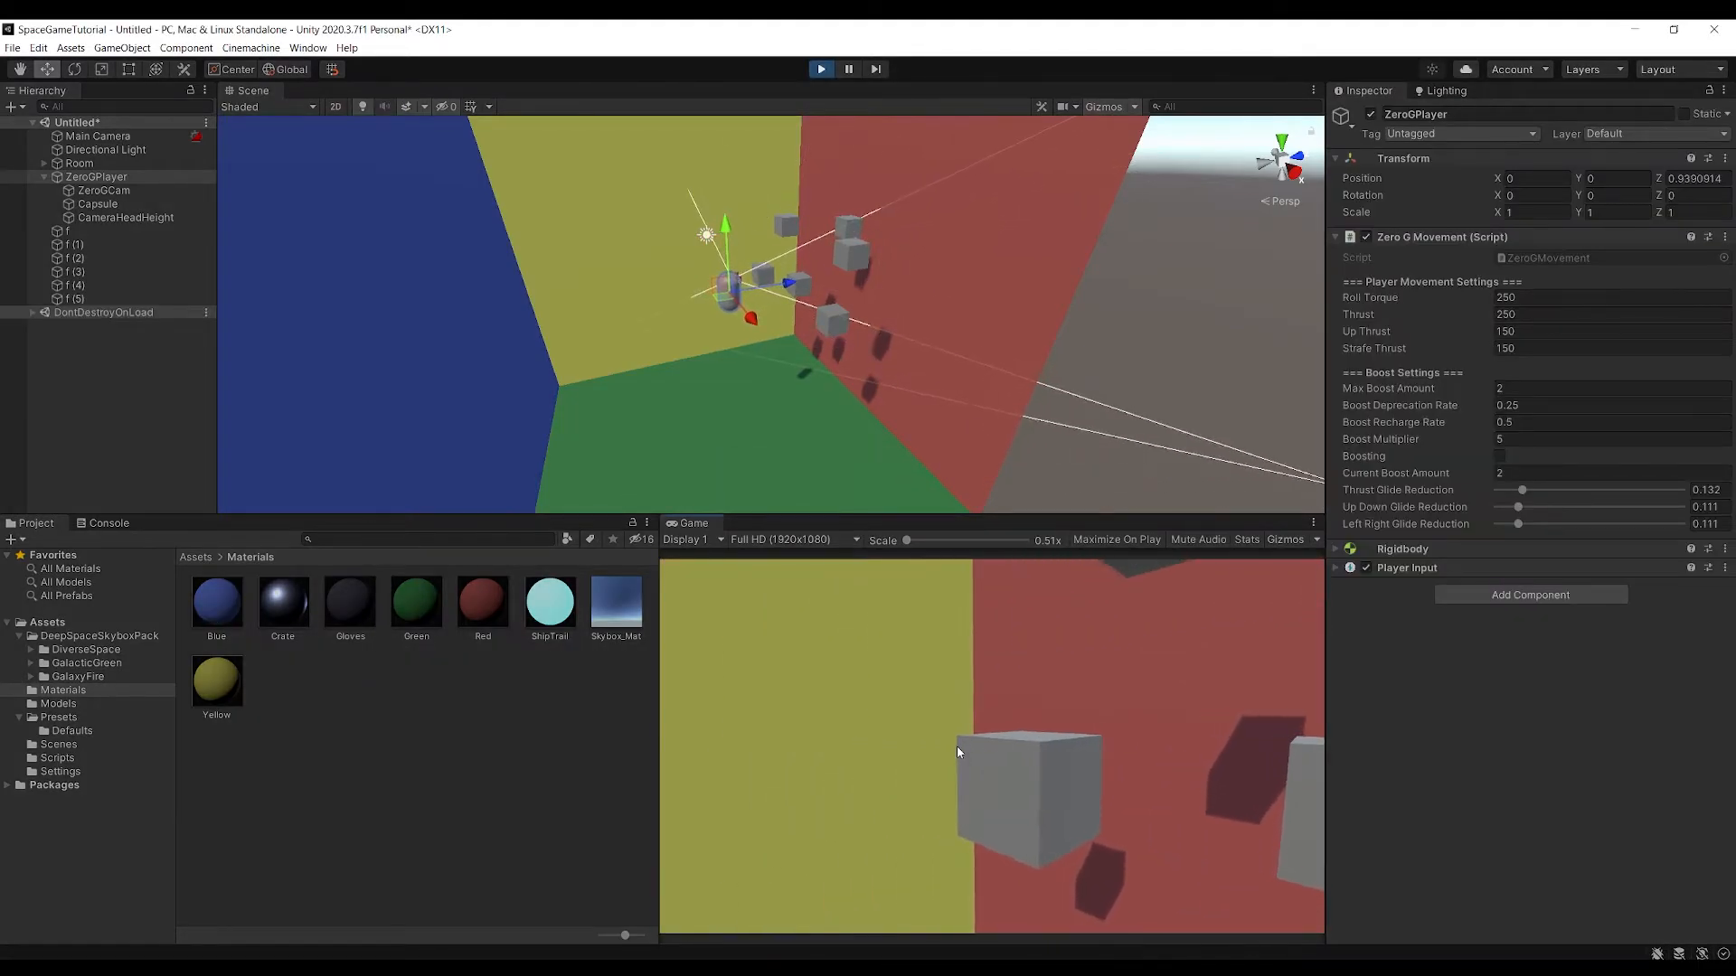
{"action": "key", "text": "w"}
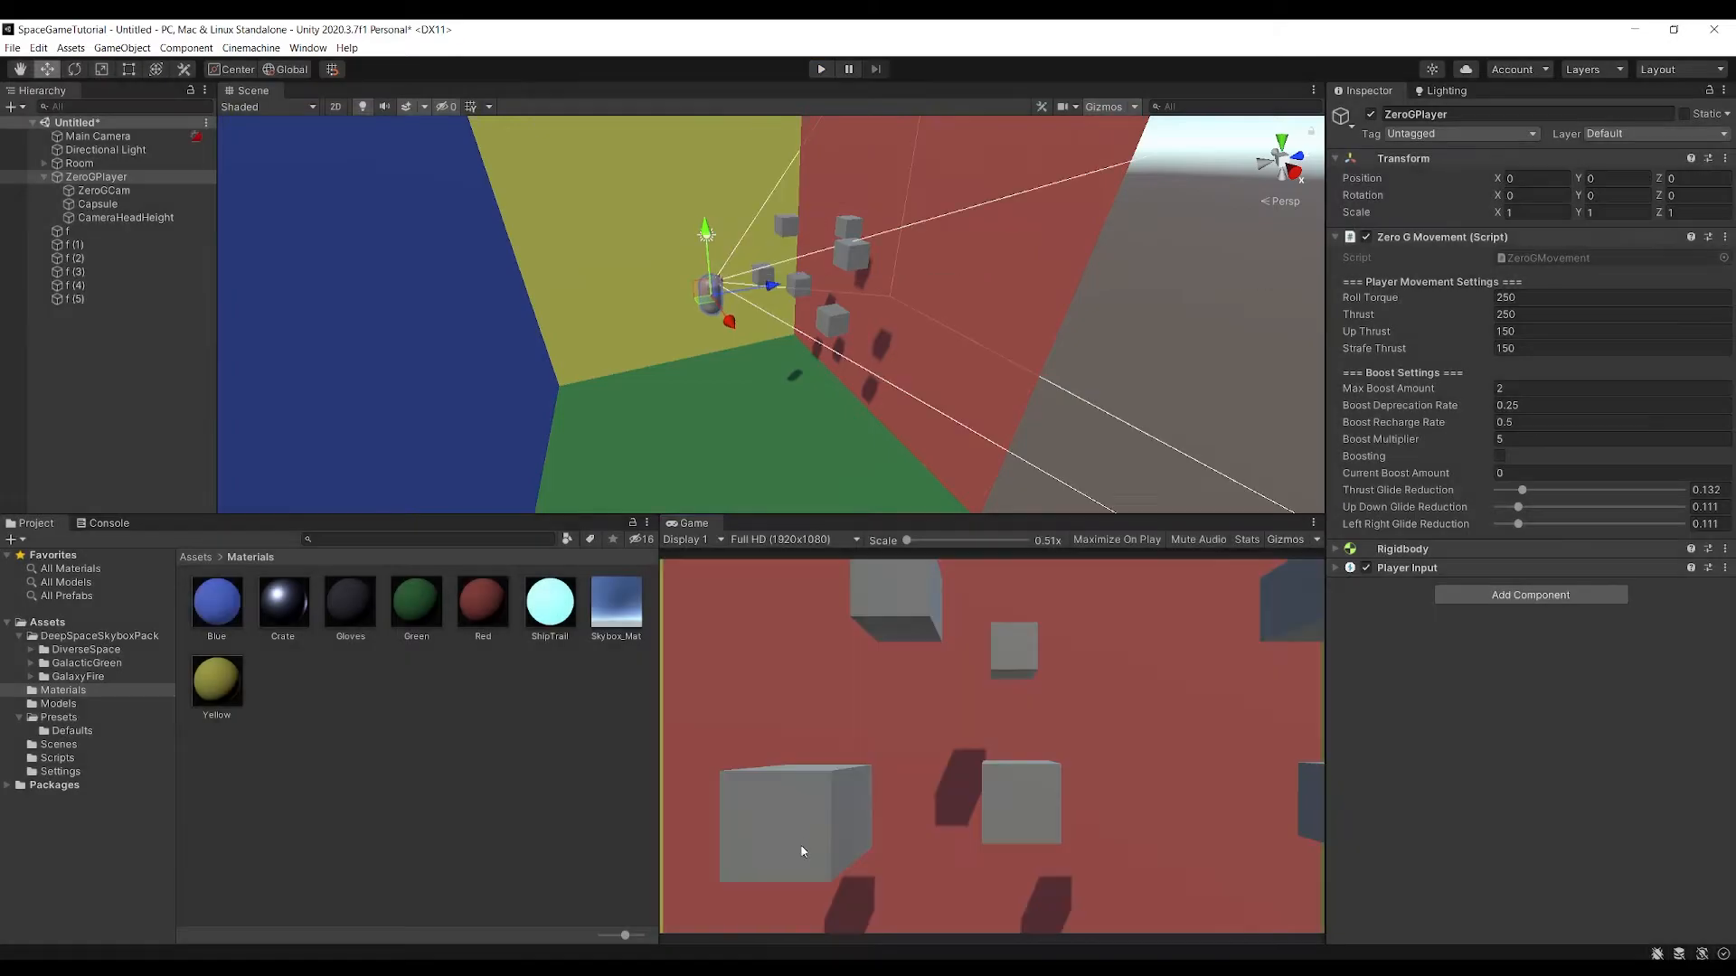
In Visual Studio, change AddRelativeTorque to AddTorque in the roll line of HandleMovement() and save
{"action": "mouse_move", "coordinate": [736, 967]}
{"action": "left_click", "coordinate": [807, 914]}
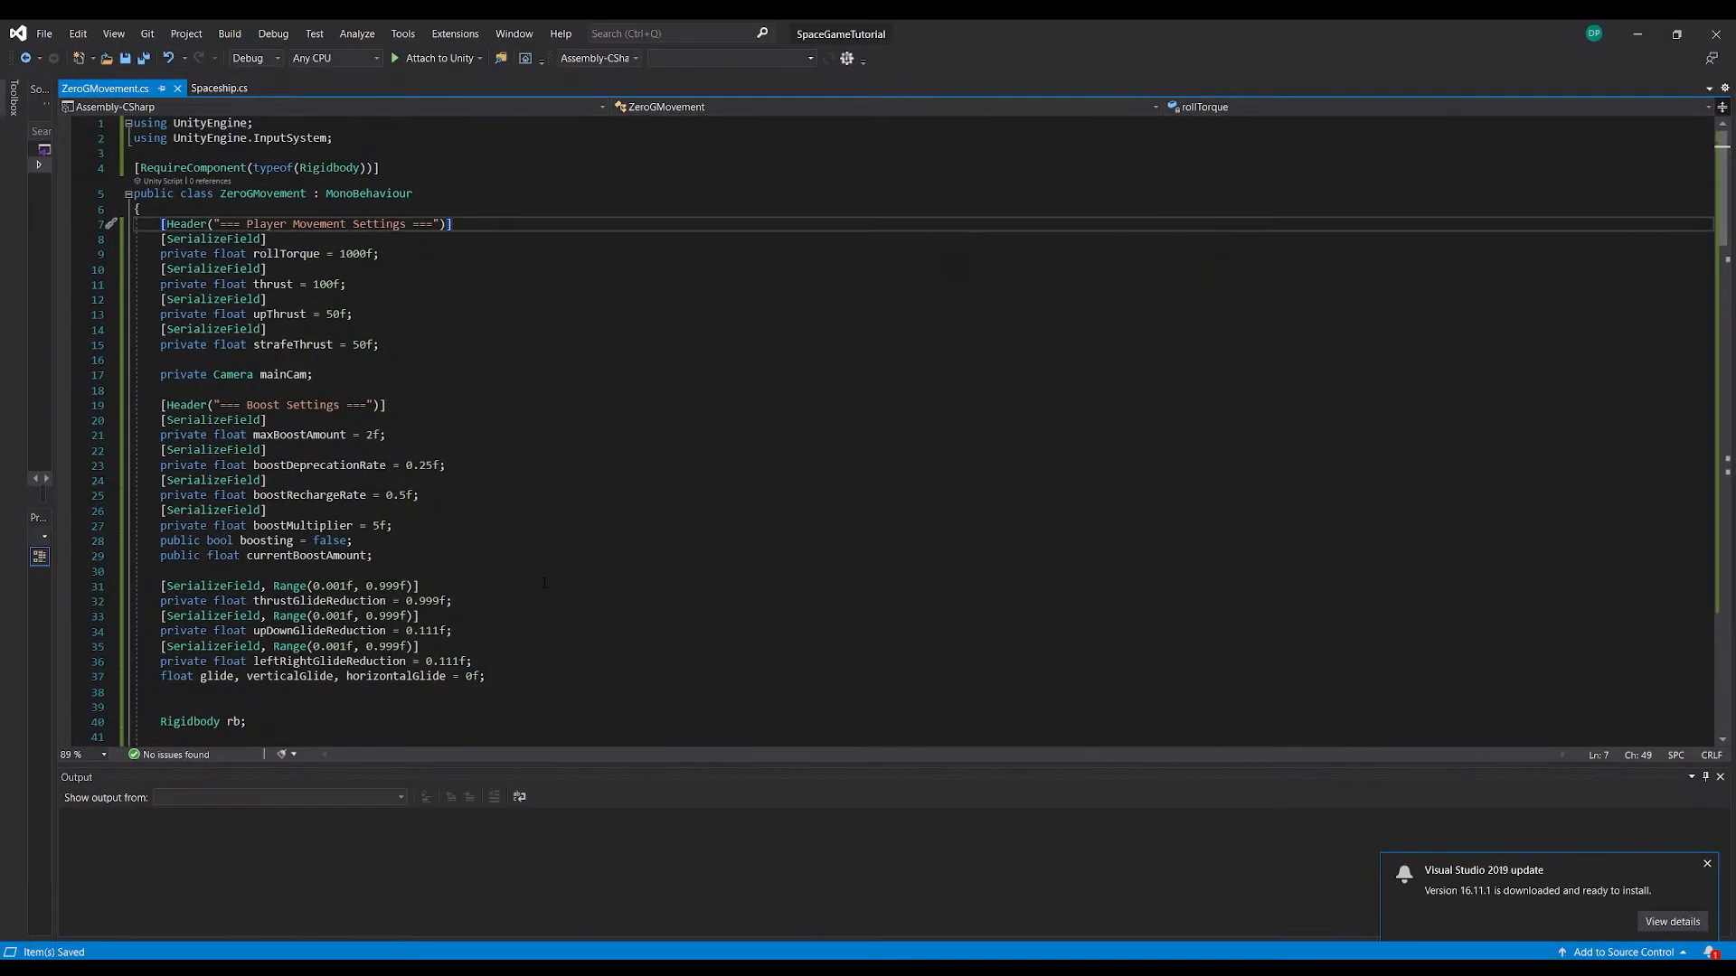
{"action": "scroll", "coordinate": [401, 491], "scroll_direction": "down", "scroll_amount": 20}
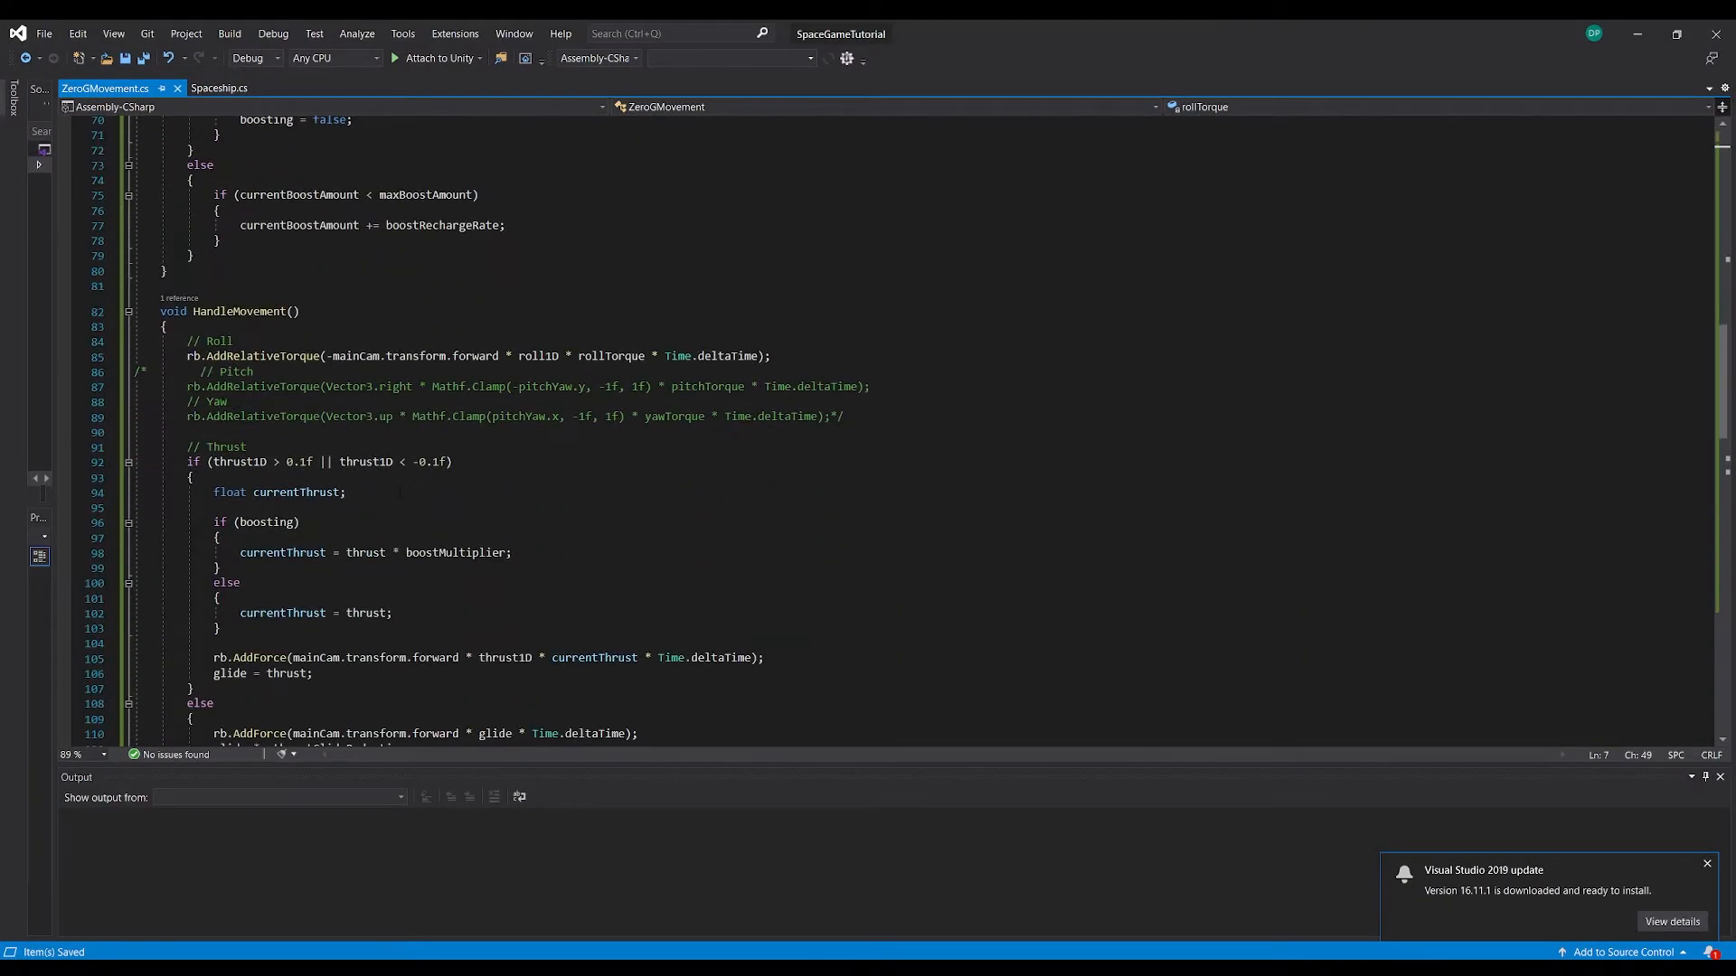
{"action": "left_click_drag", "start_coordinate": [226, 356], "coordinate": [274, 356]}
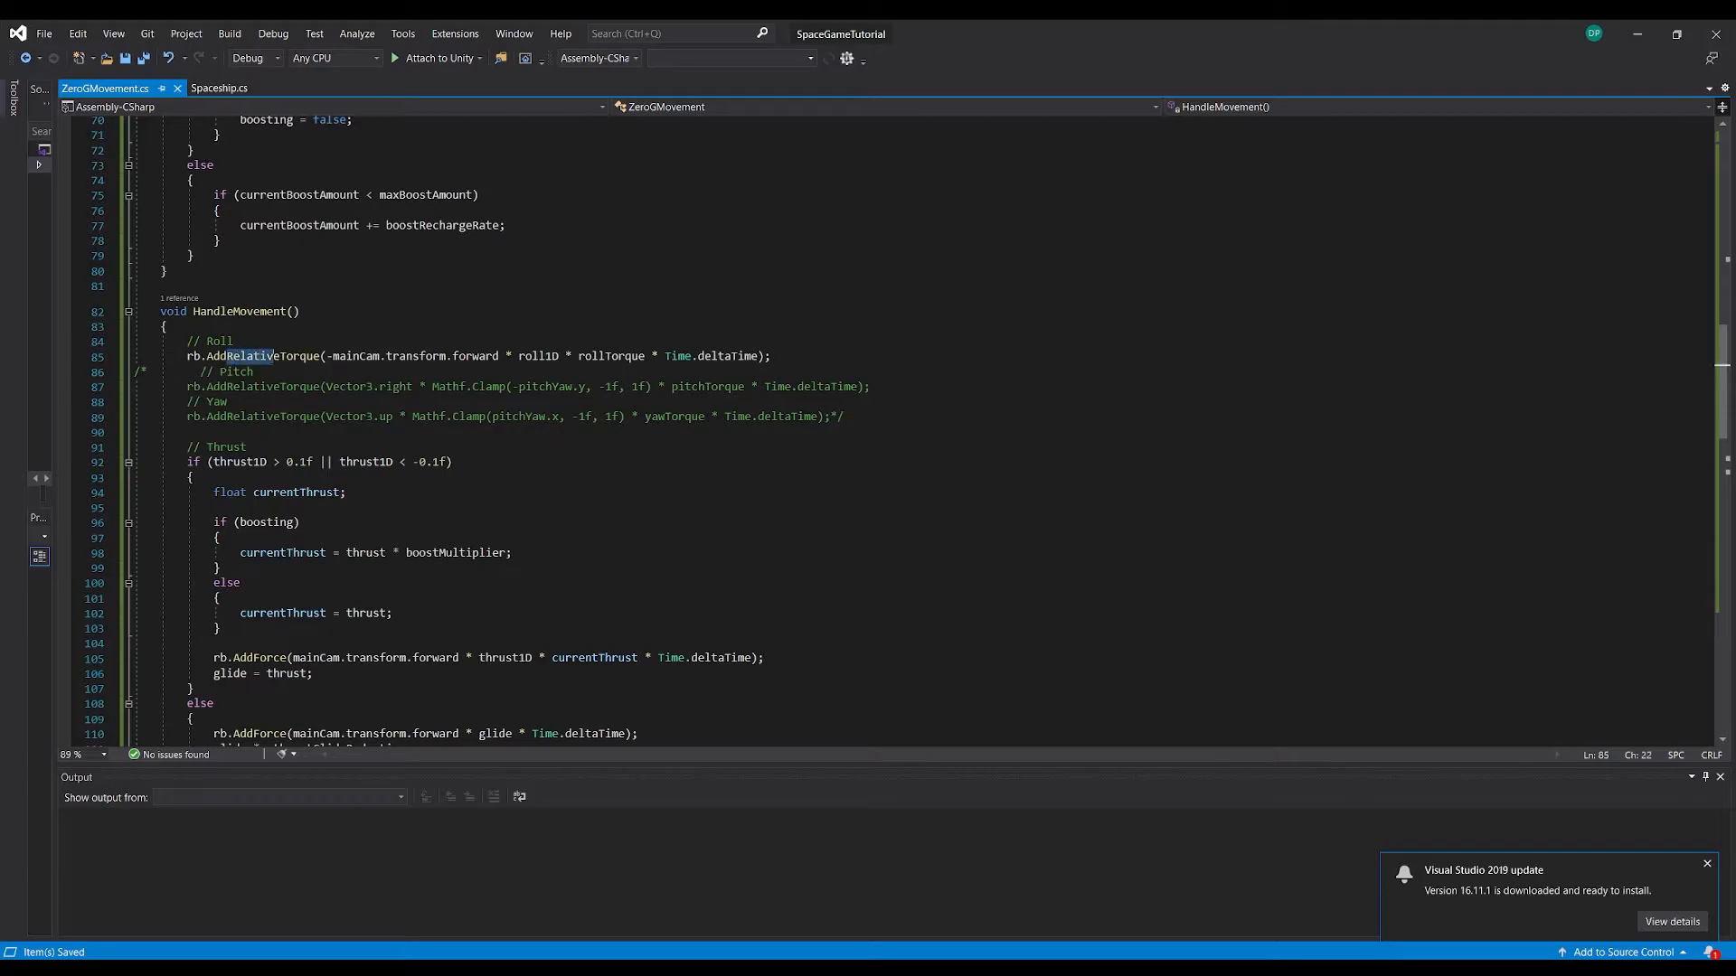
{"action": "key", "text": "BackSpace"}
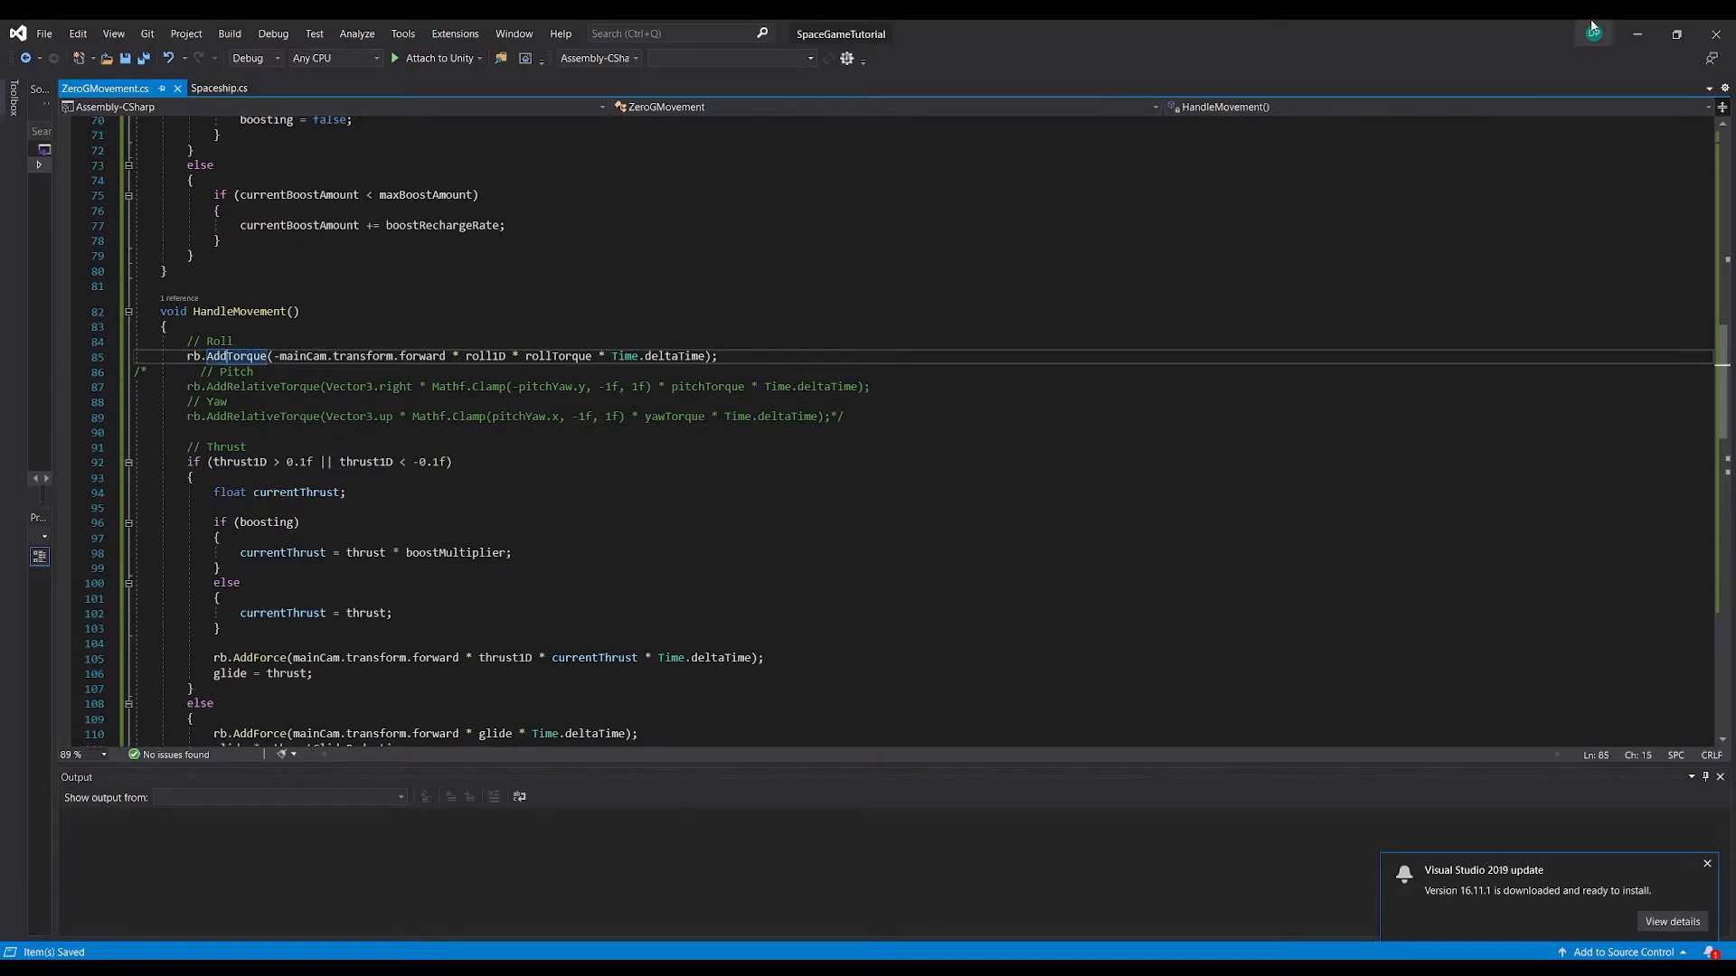
Return to Unity and test rolling the player both ways in Play mode while looking in different directions
{"action": "left_click", "coordinate": [1623, 42]}
{"action": "key", "text": "ctrl+p"}
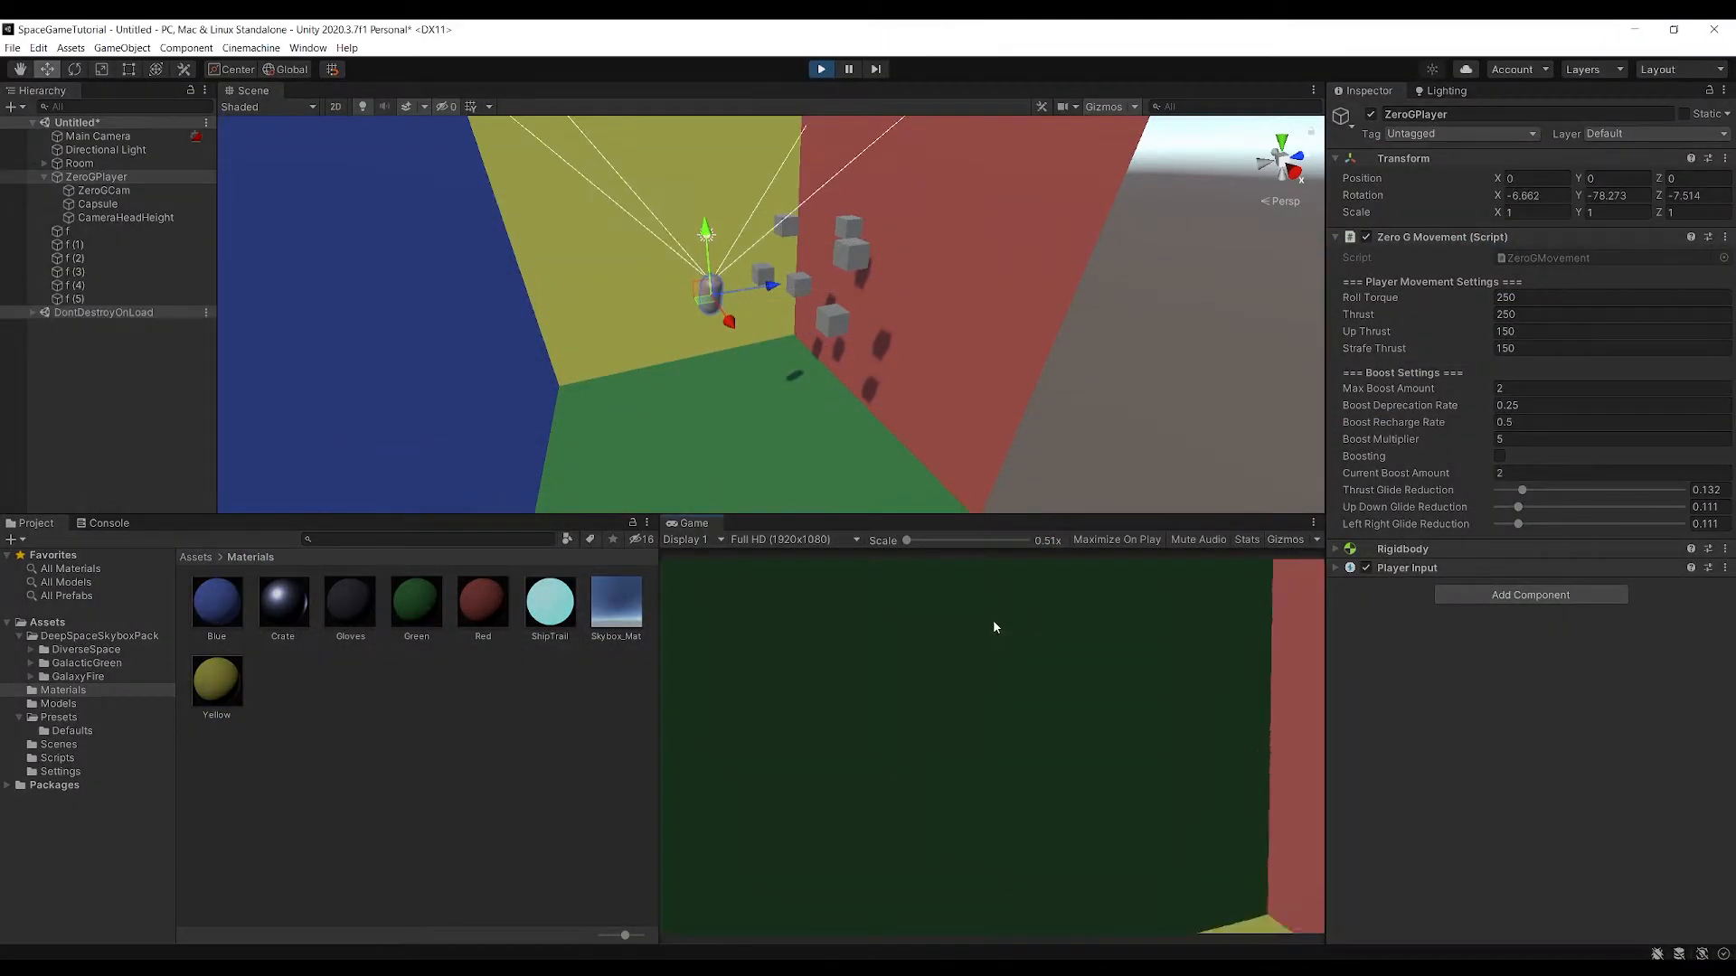
{"action": "key", "text": "e"}
{"action": "key", "text": "q"}
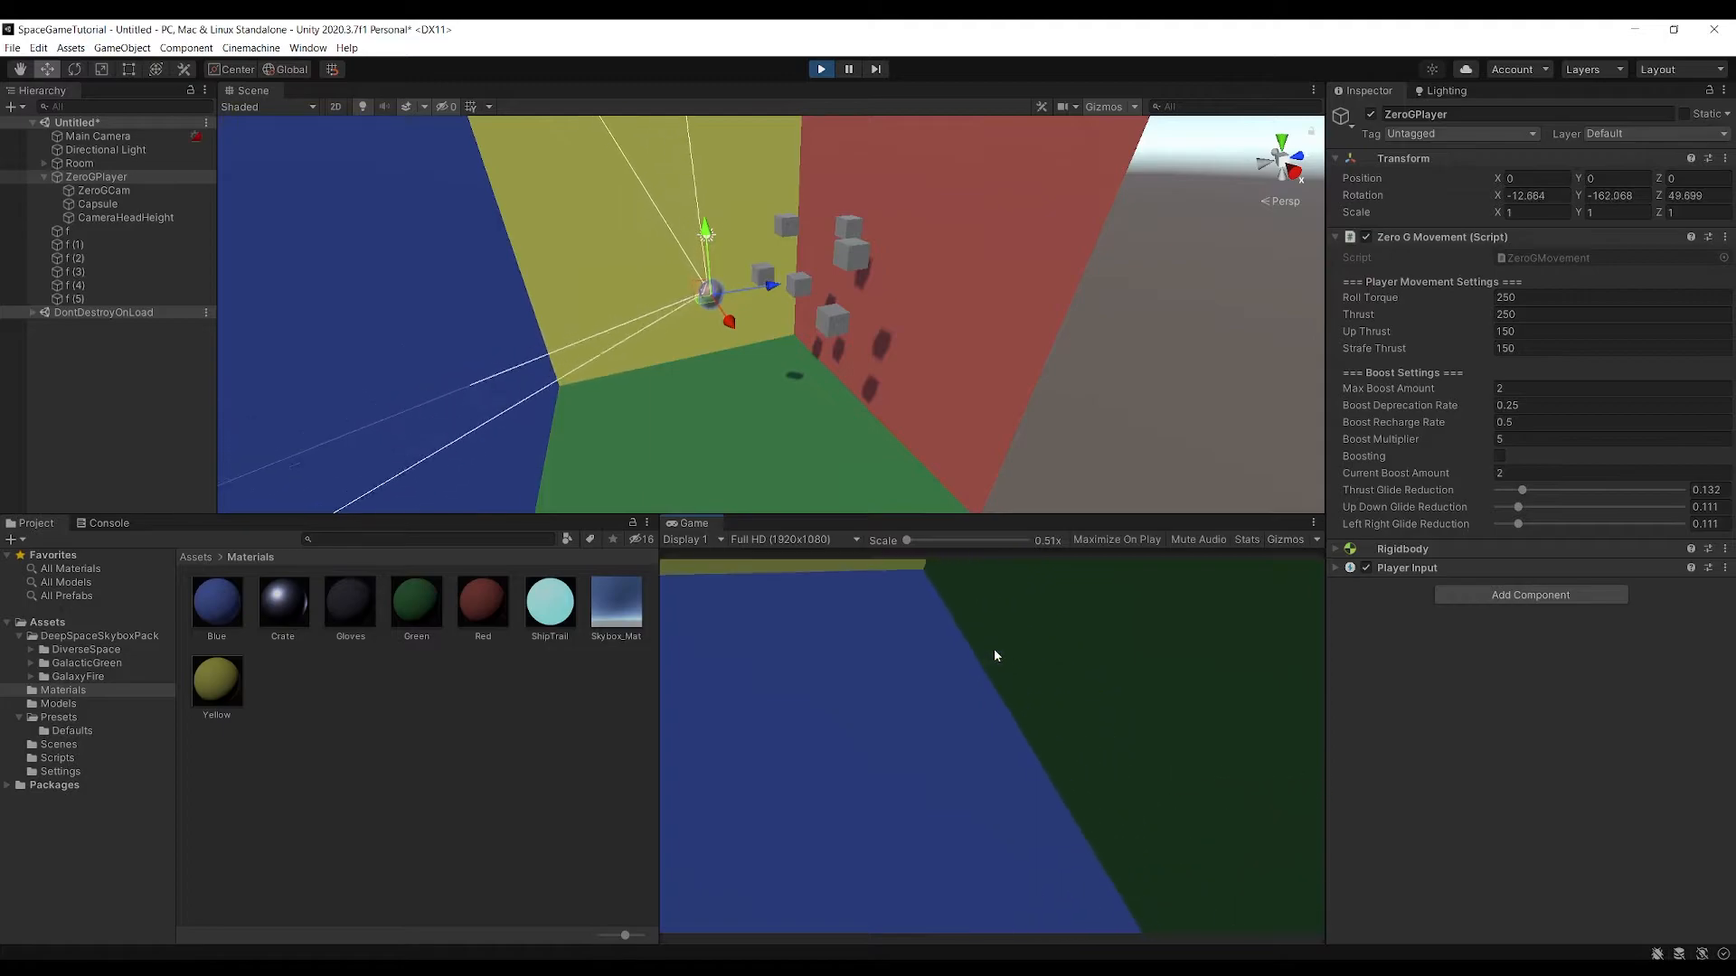
{"action": "key", "text": "e"}
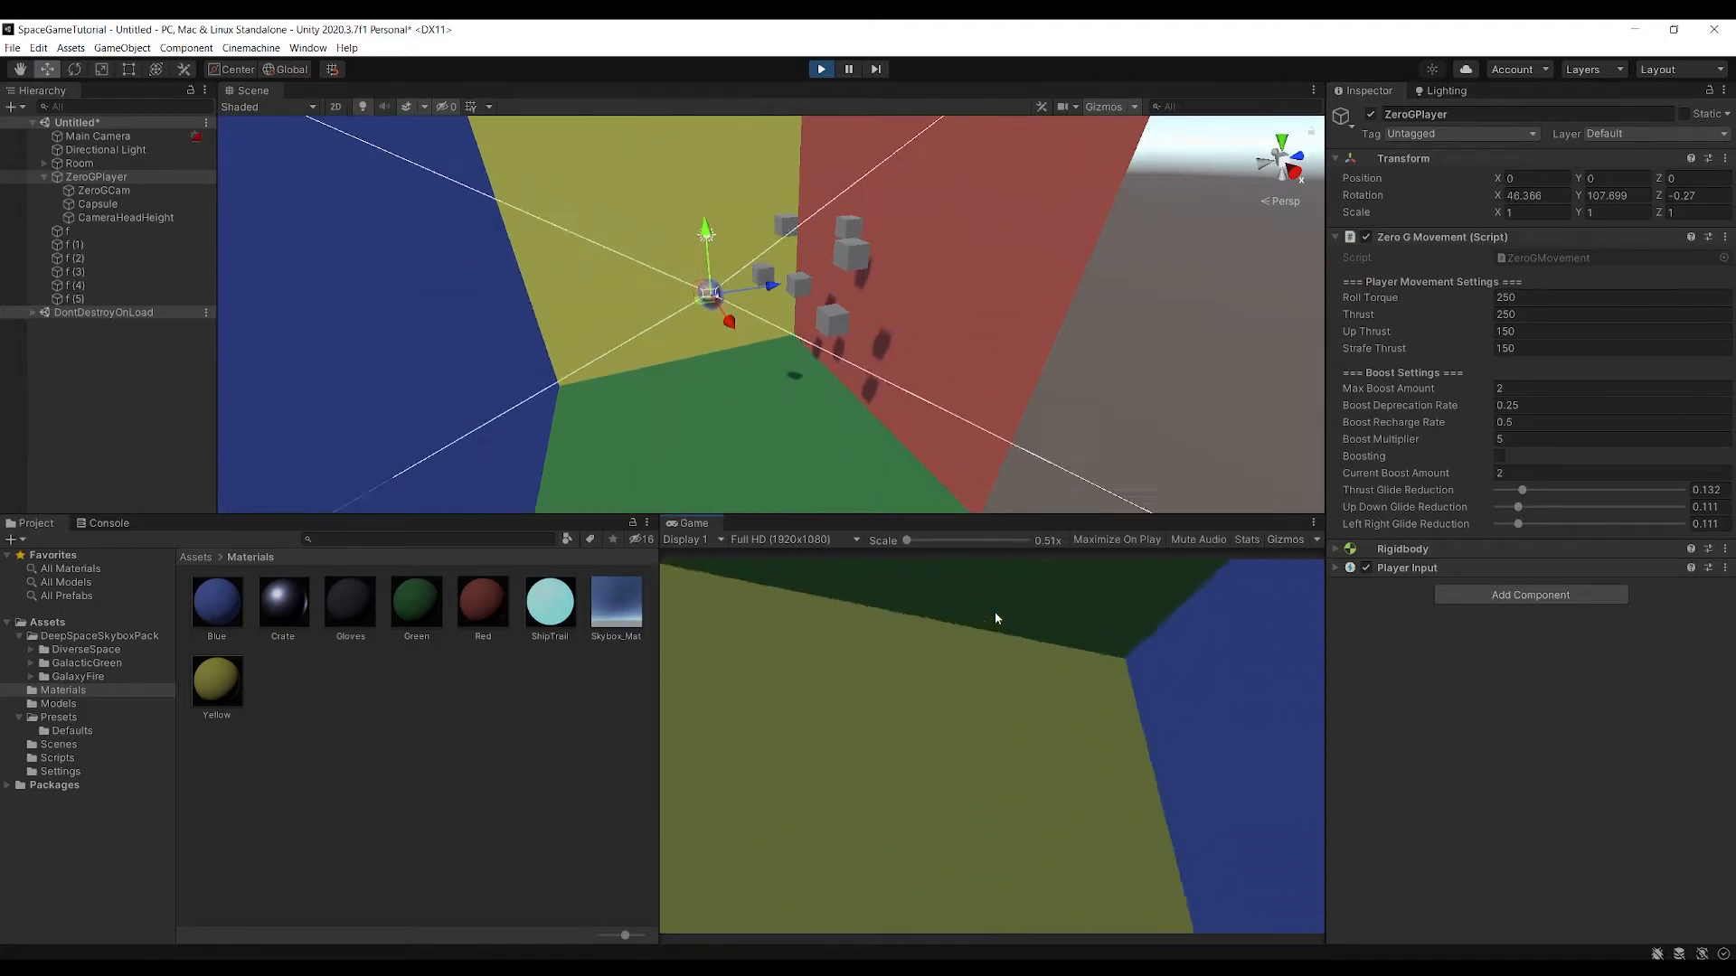
{"action": "key", "text": "e"}
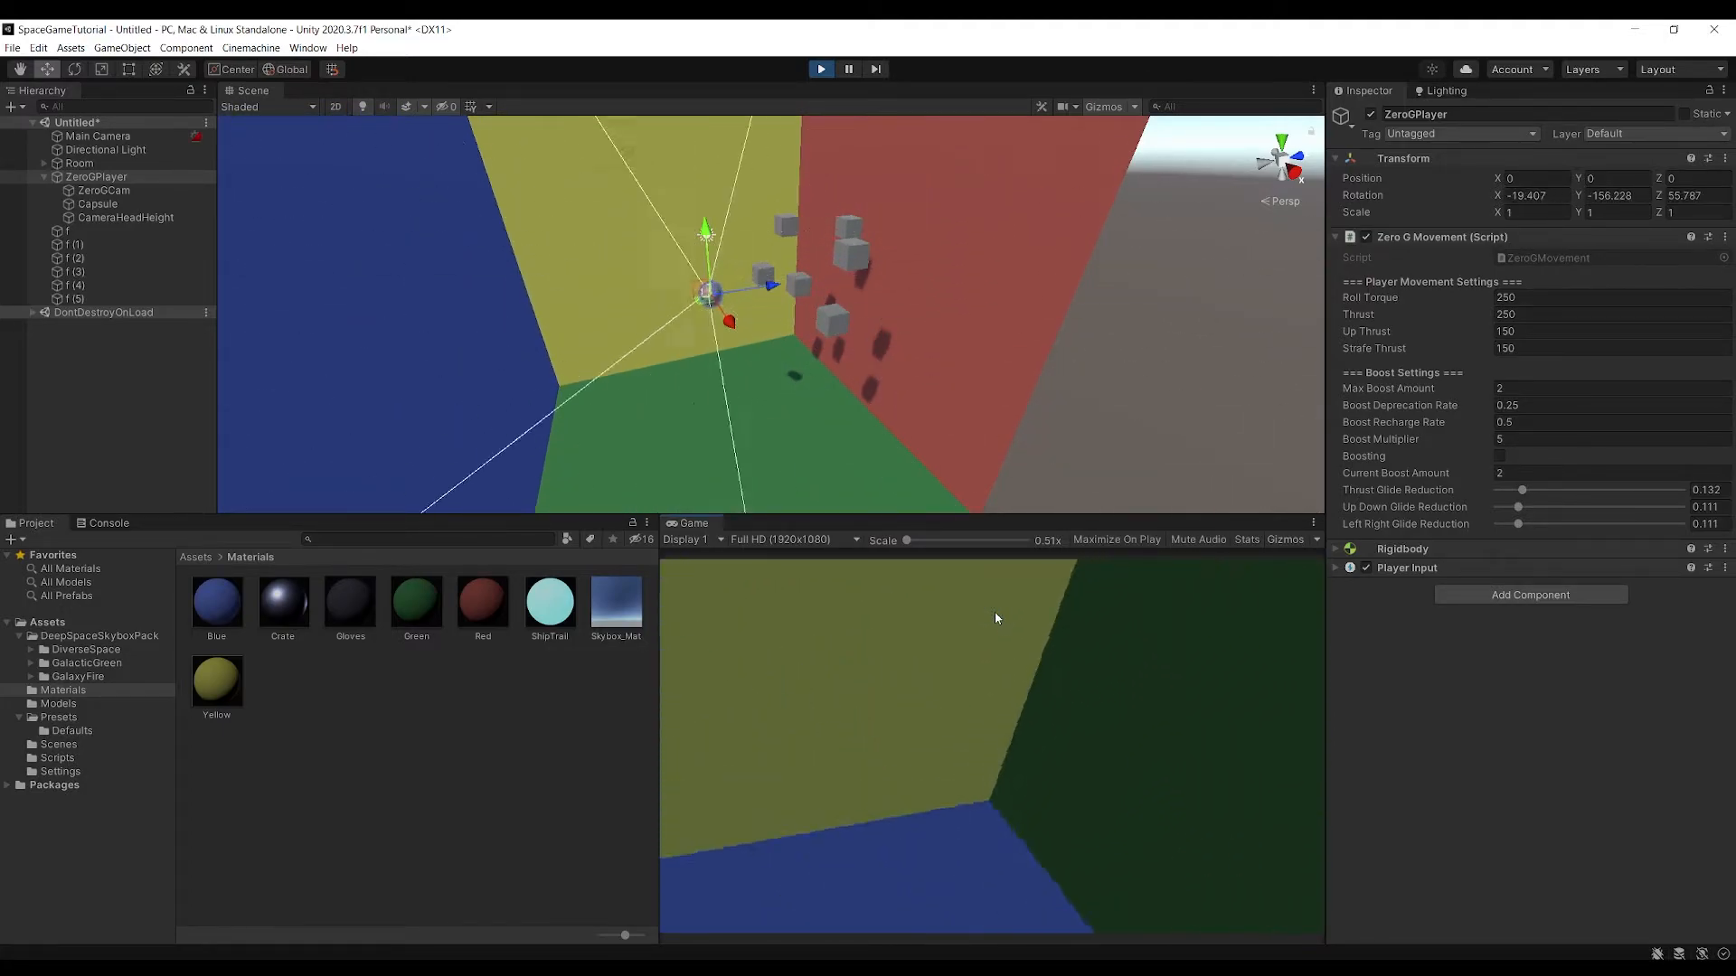
{"action": "key", "text": "e"}
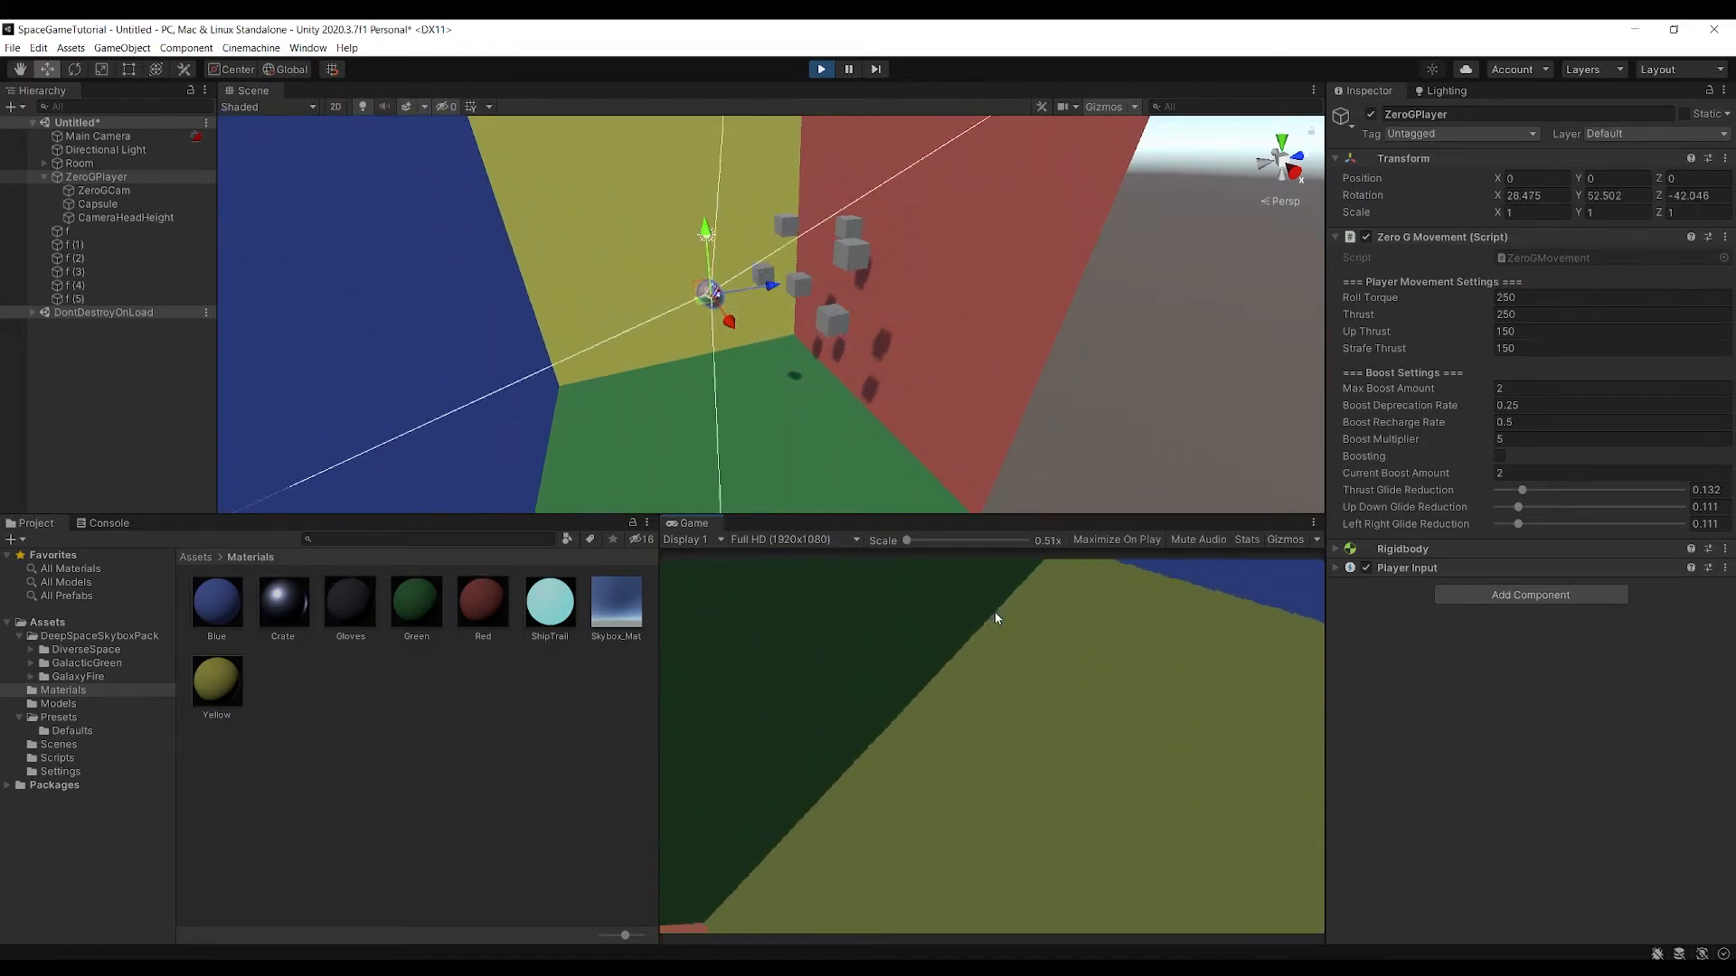
{"action": "key", "text": "e"}
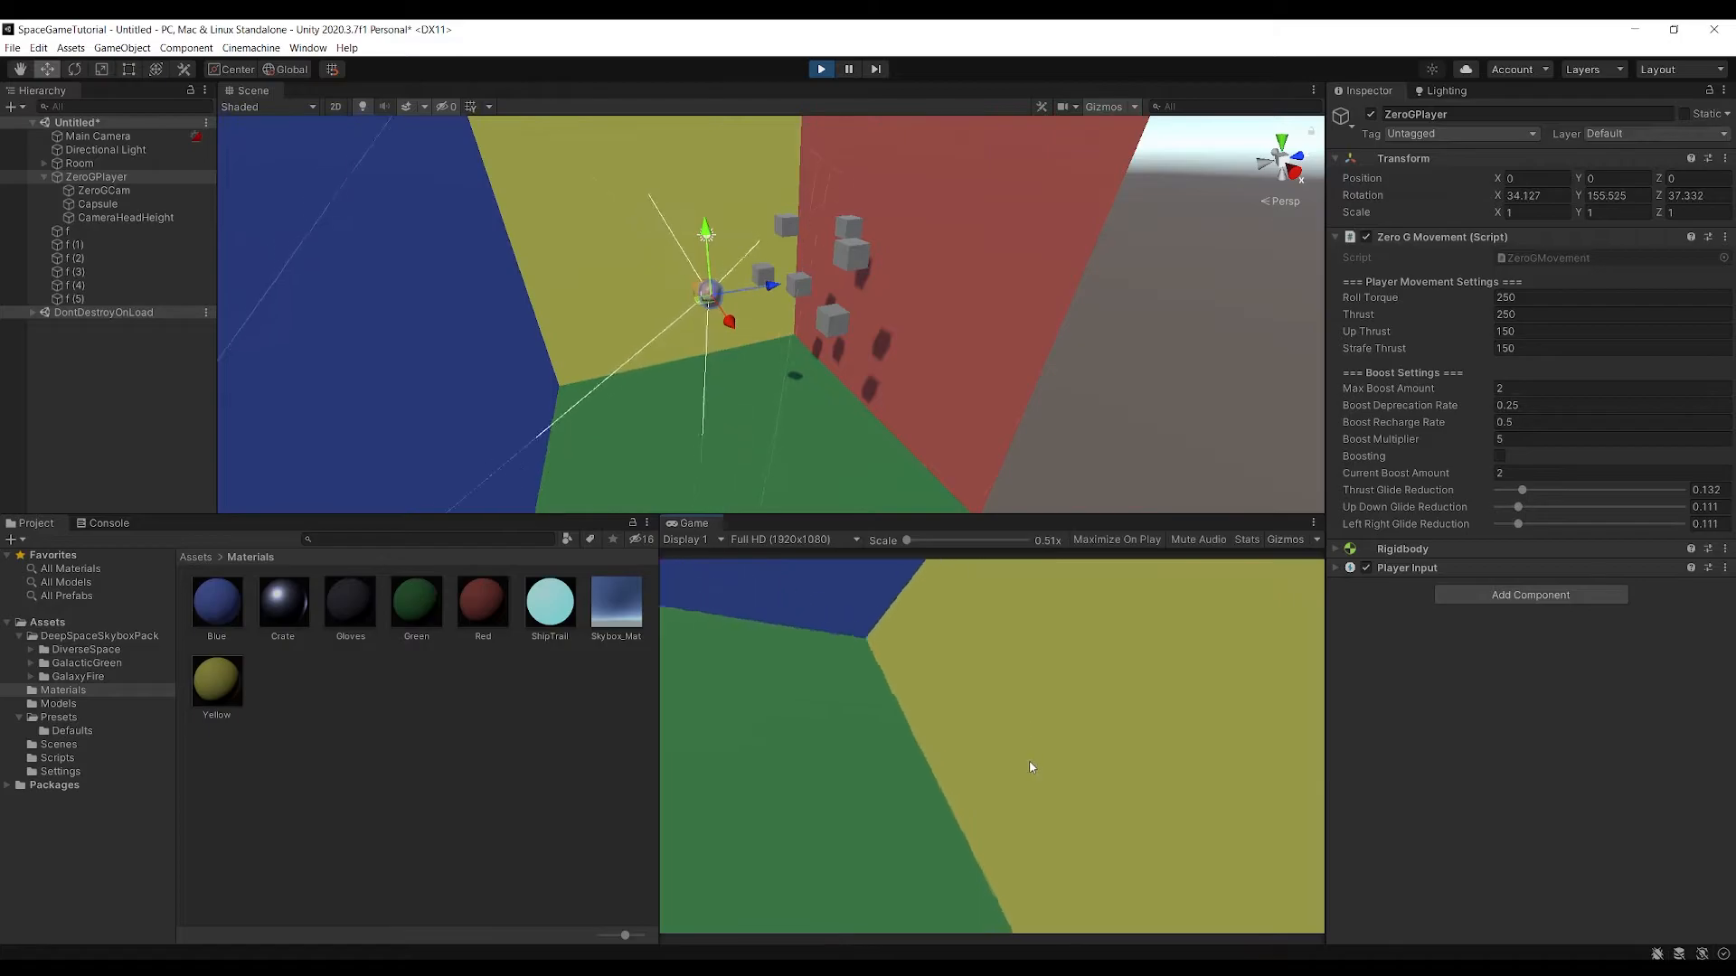
{"action": "key", "text": "e"}
Test-fly the player among the cubes by combining forward thrust, rolls and strafing, and end Play mode
{"action": "key", "text": "w"}
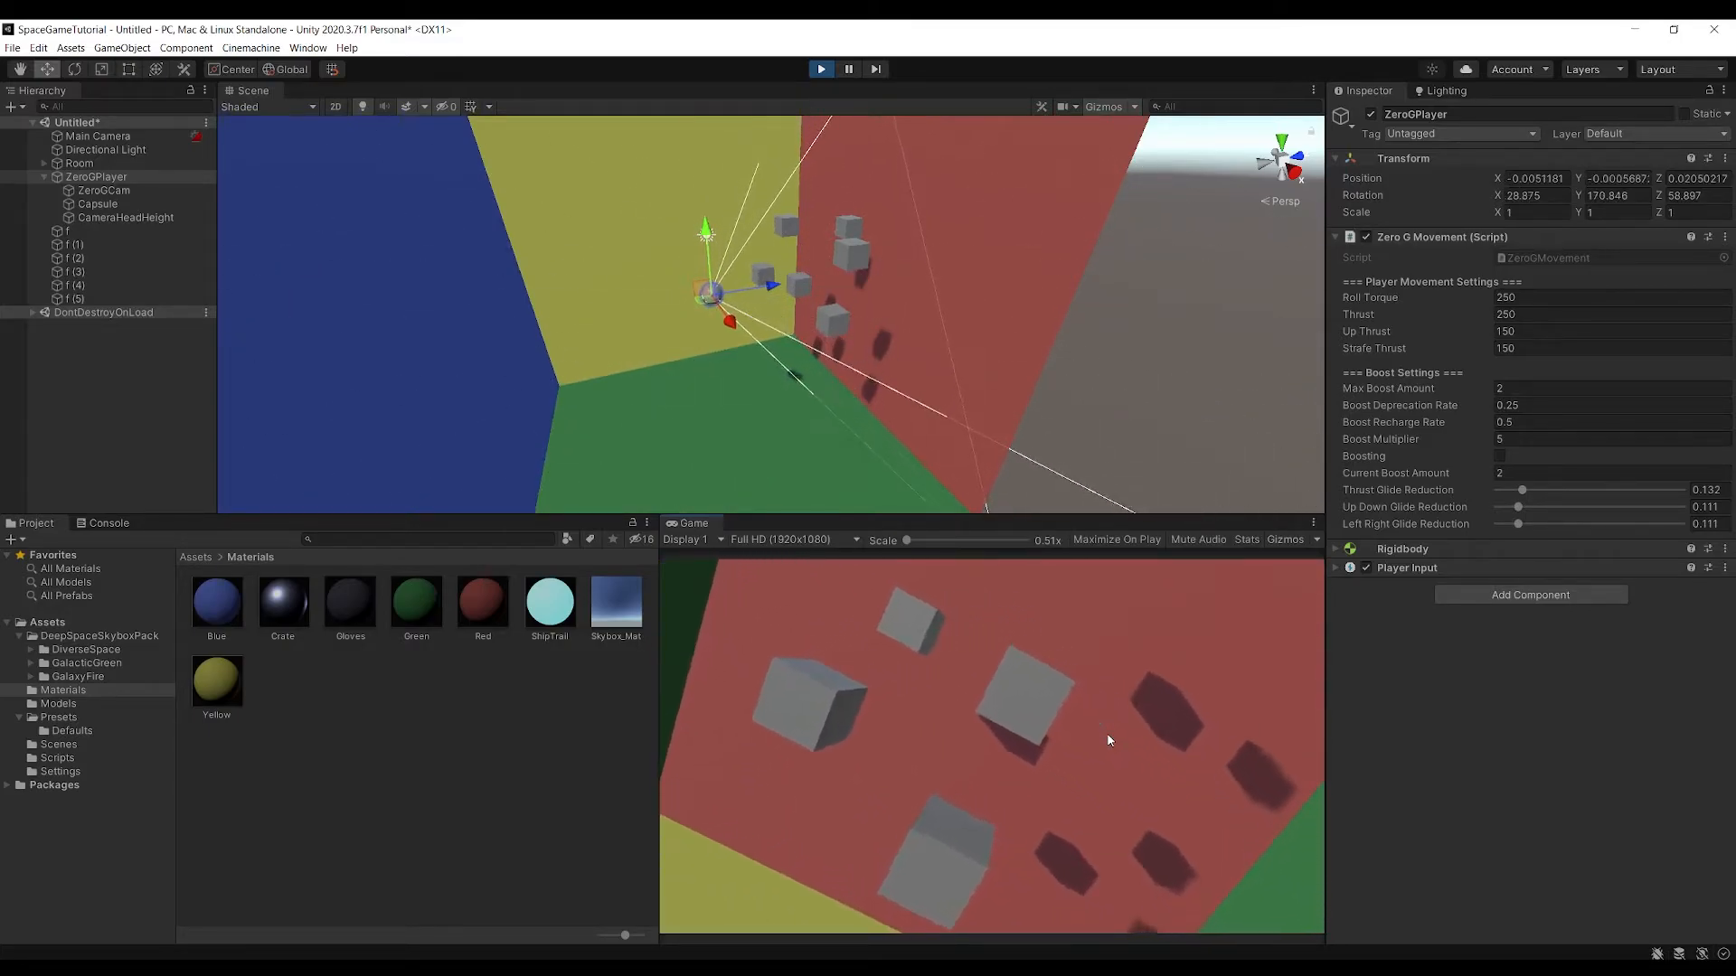
{"action": "key", "text": "q"}
{"action": "key", "text": "w"}
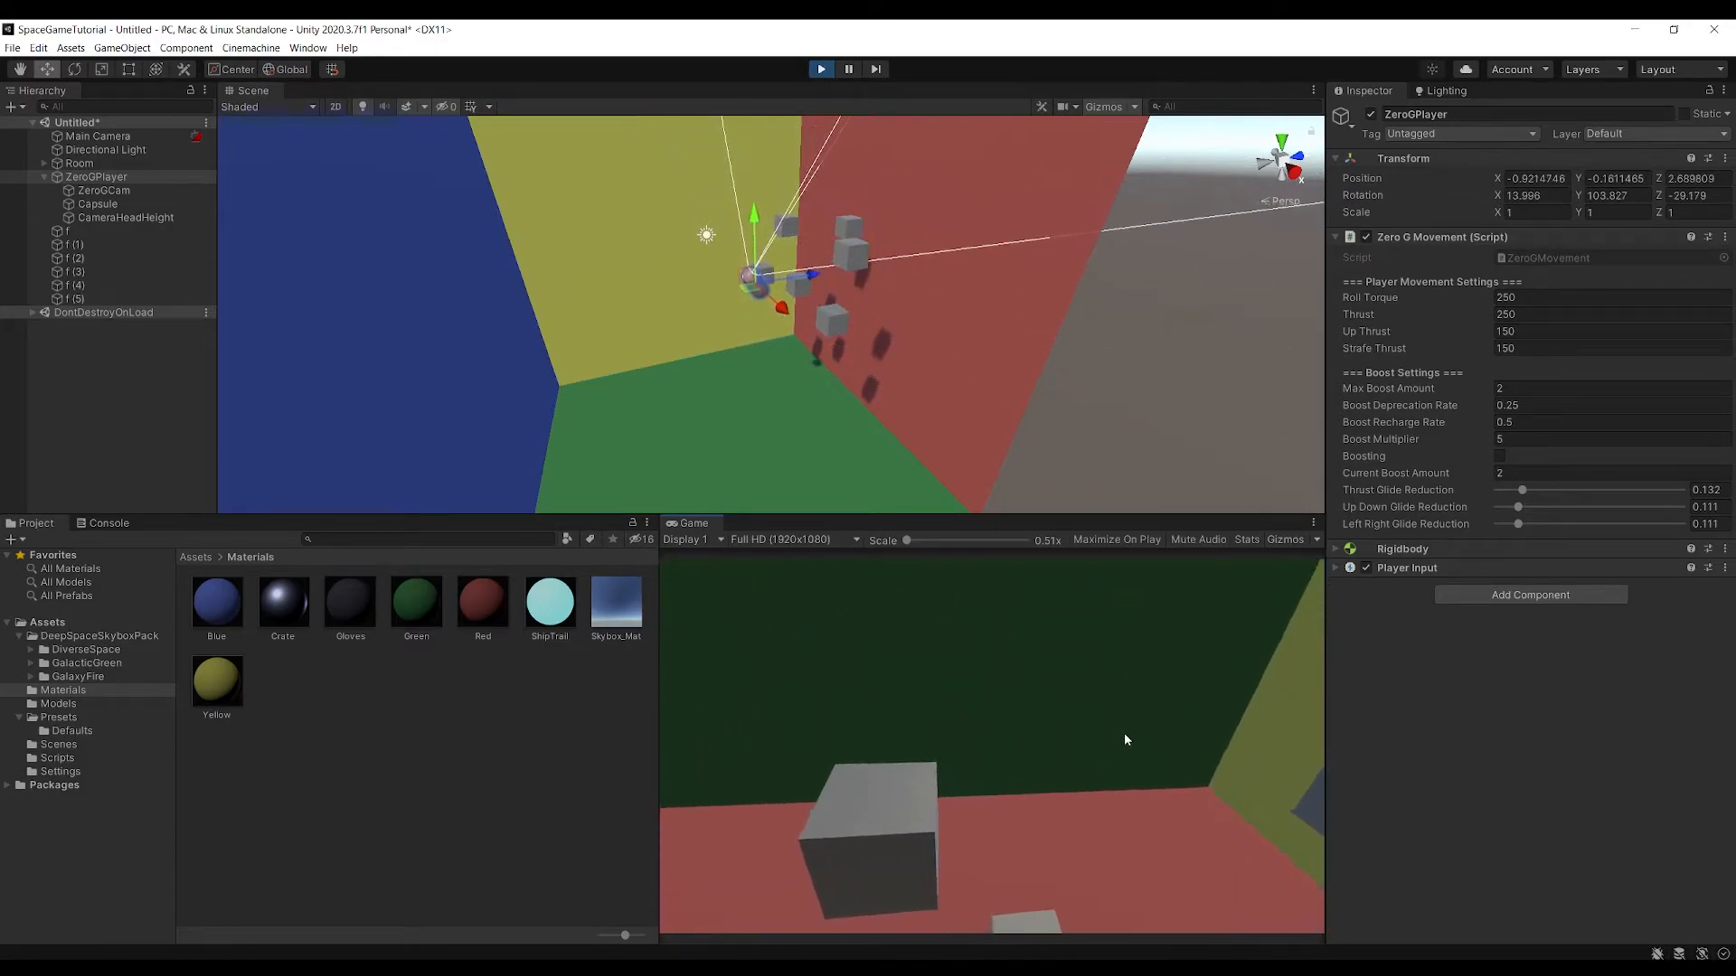
{"action": "key", "text": "w"}
{"action": "key", "text": "e"}
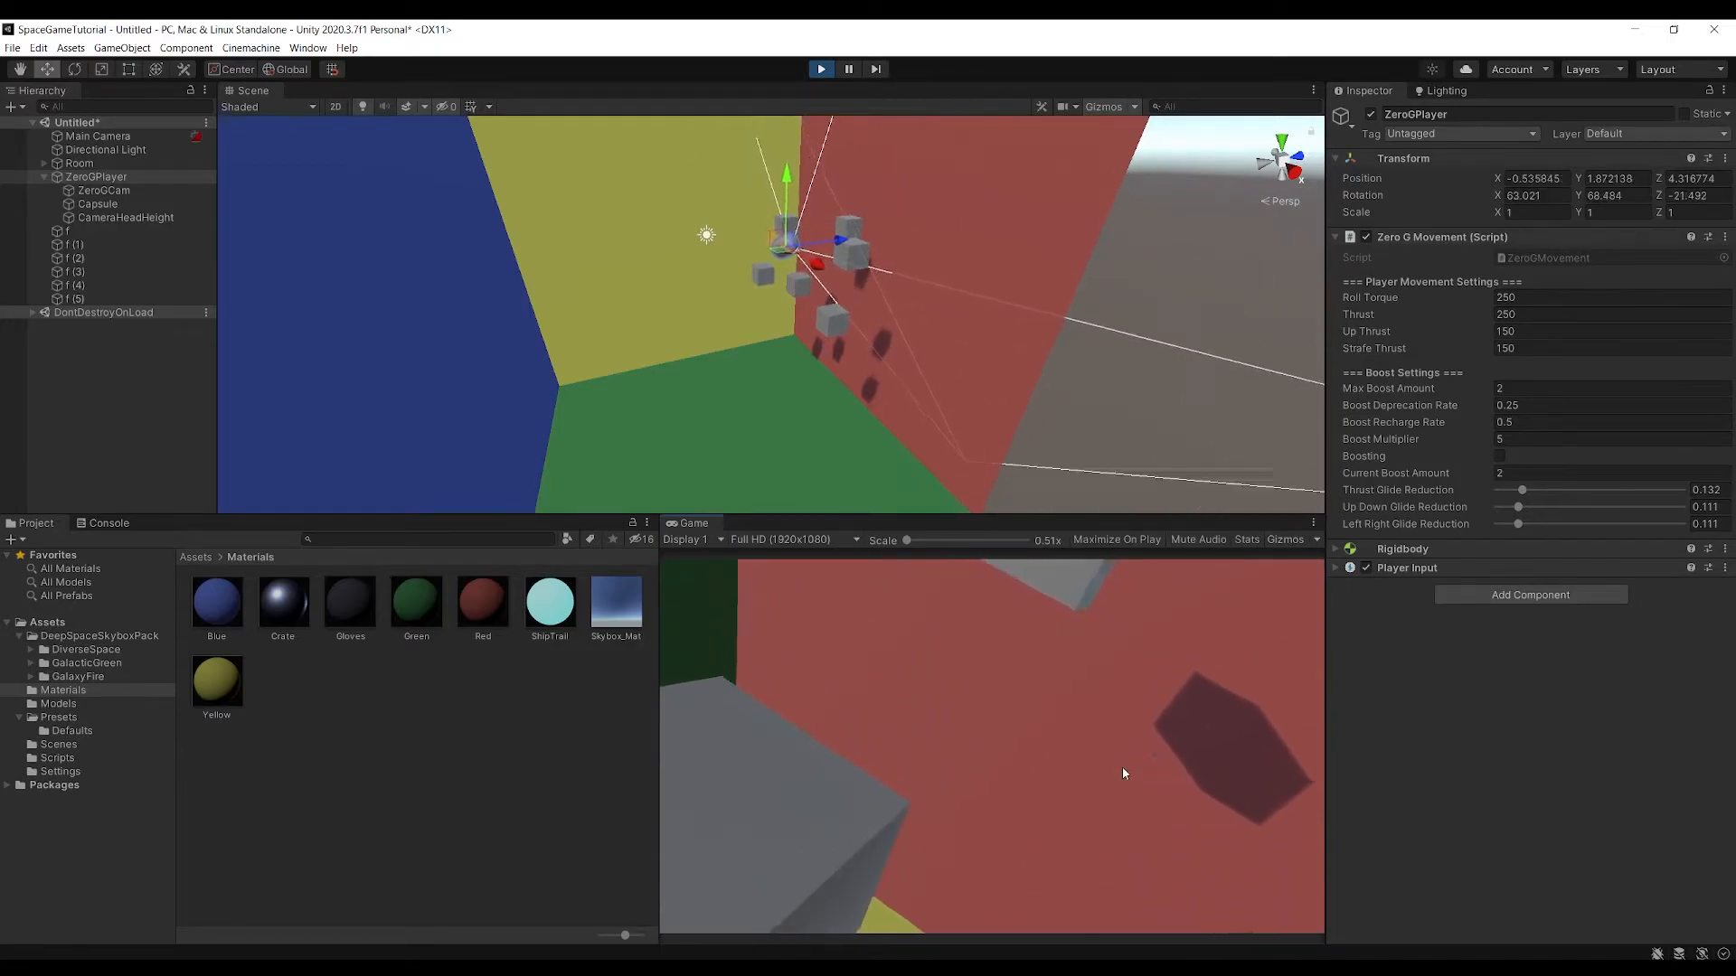
{"action": "key", "text": "d"}
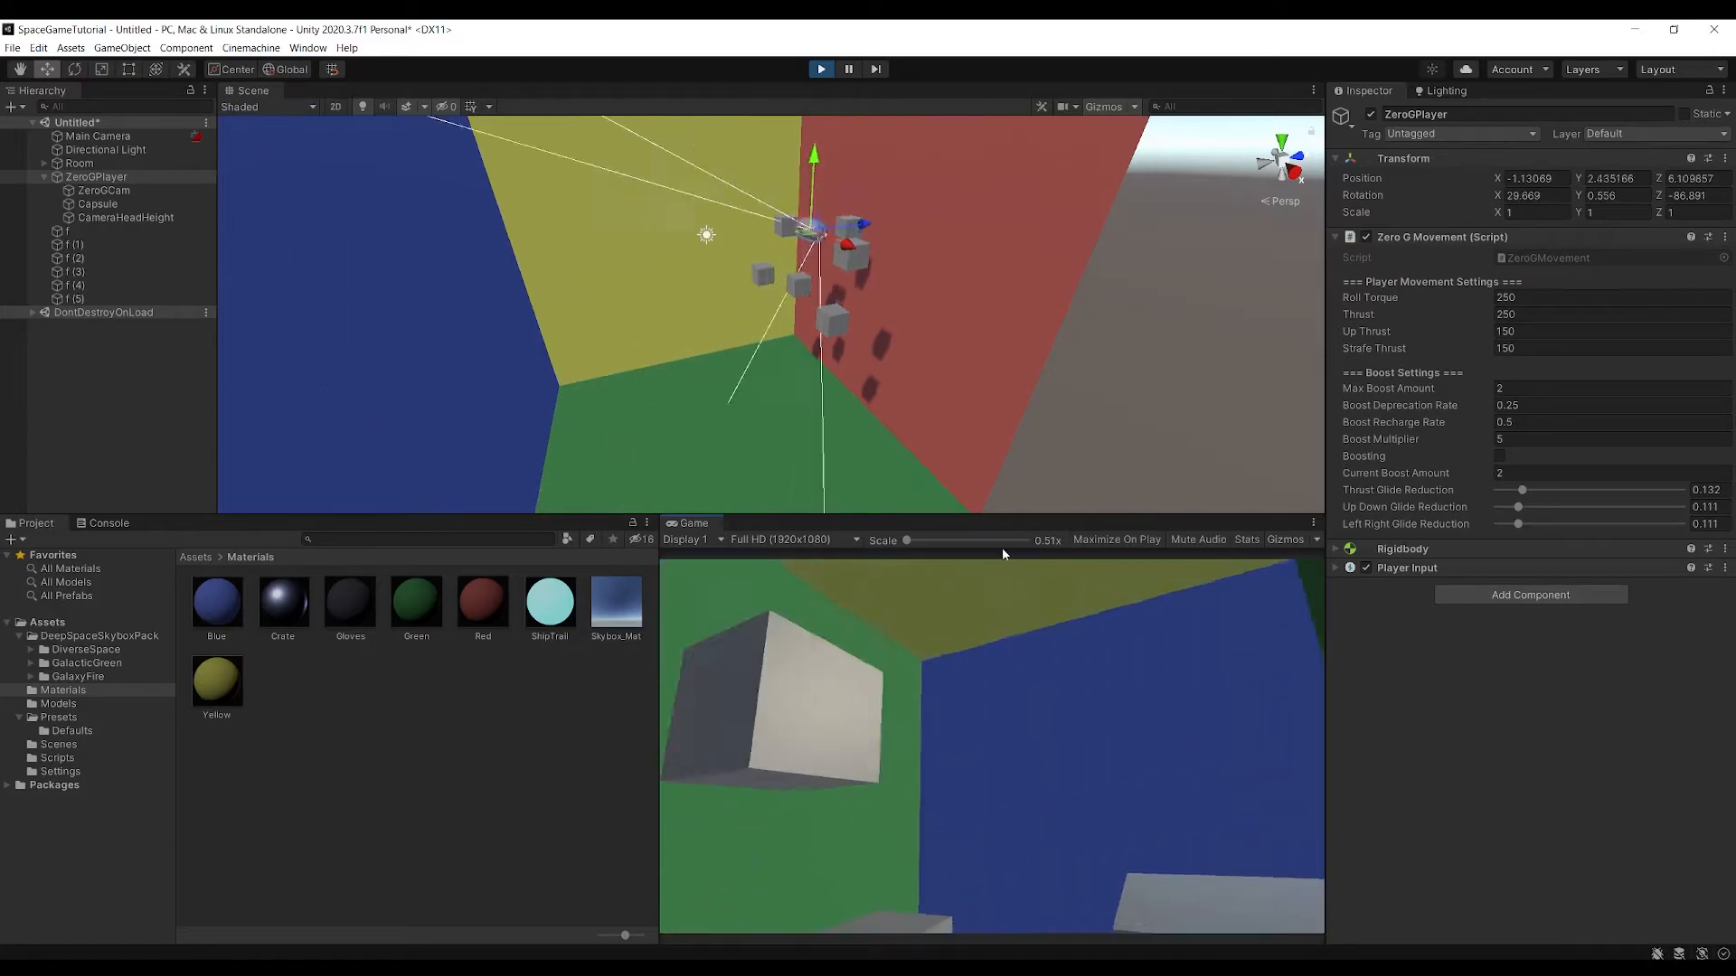
{"action": "left_click", "coordinate": [821, 69]}
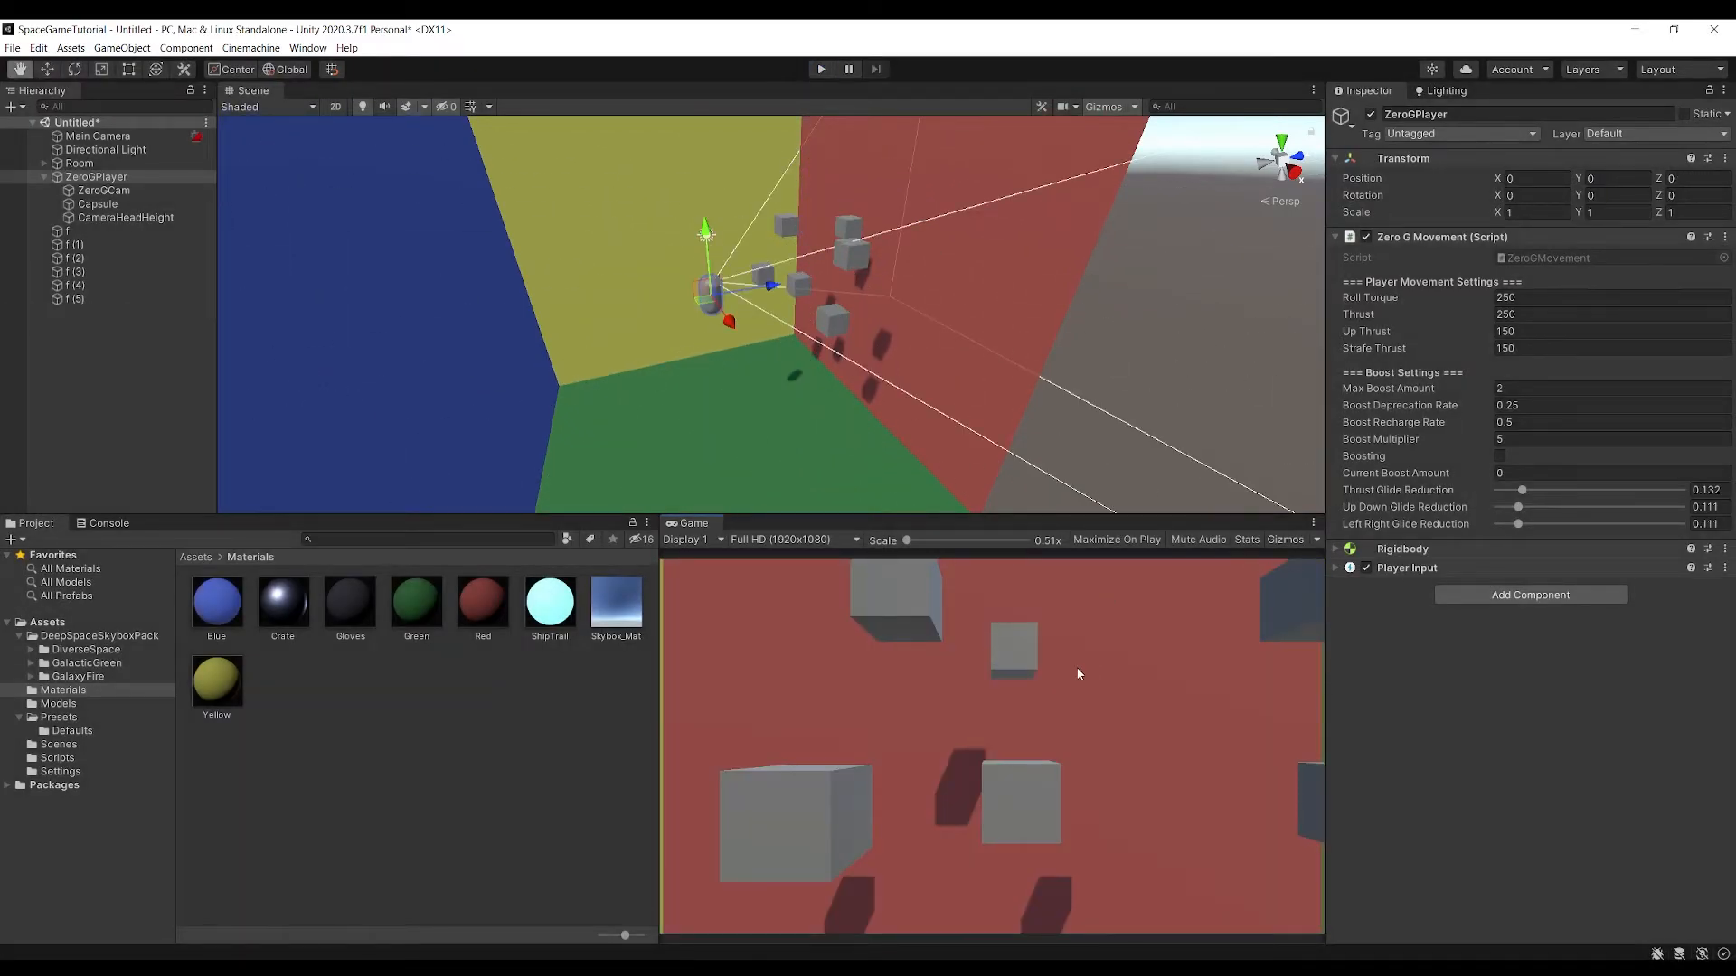
Add a Rigidbody to cube f (2) with gravity off and a mass of 0.1
{"action": "key", "text": "w"}
{"action": "right_click_drag", "start_coordinate": [1007, 407], "coordinate": [895, 358]}
{"action": "left_click", "coordinate": [844, 365]}
{"action": "left_click", "coordinate": [1554, 697]}
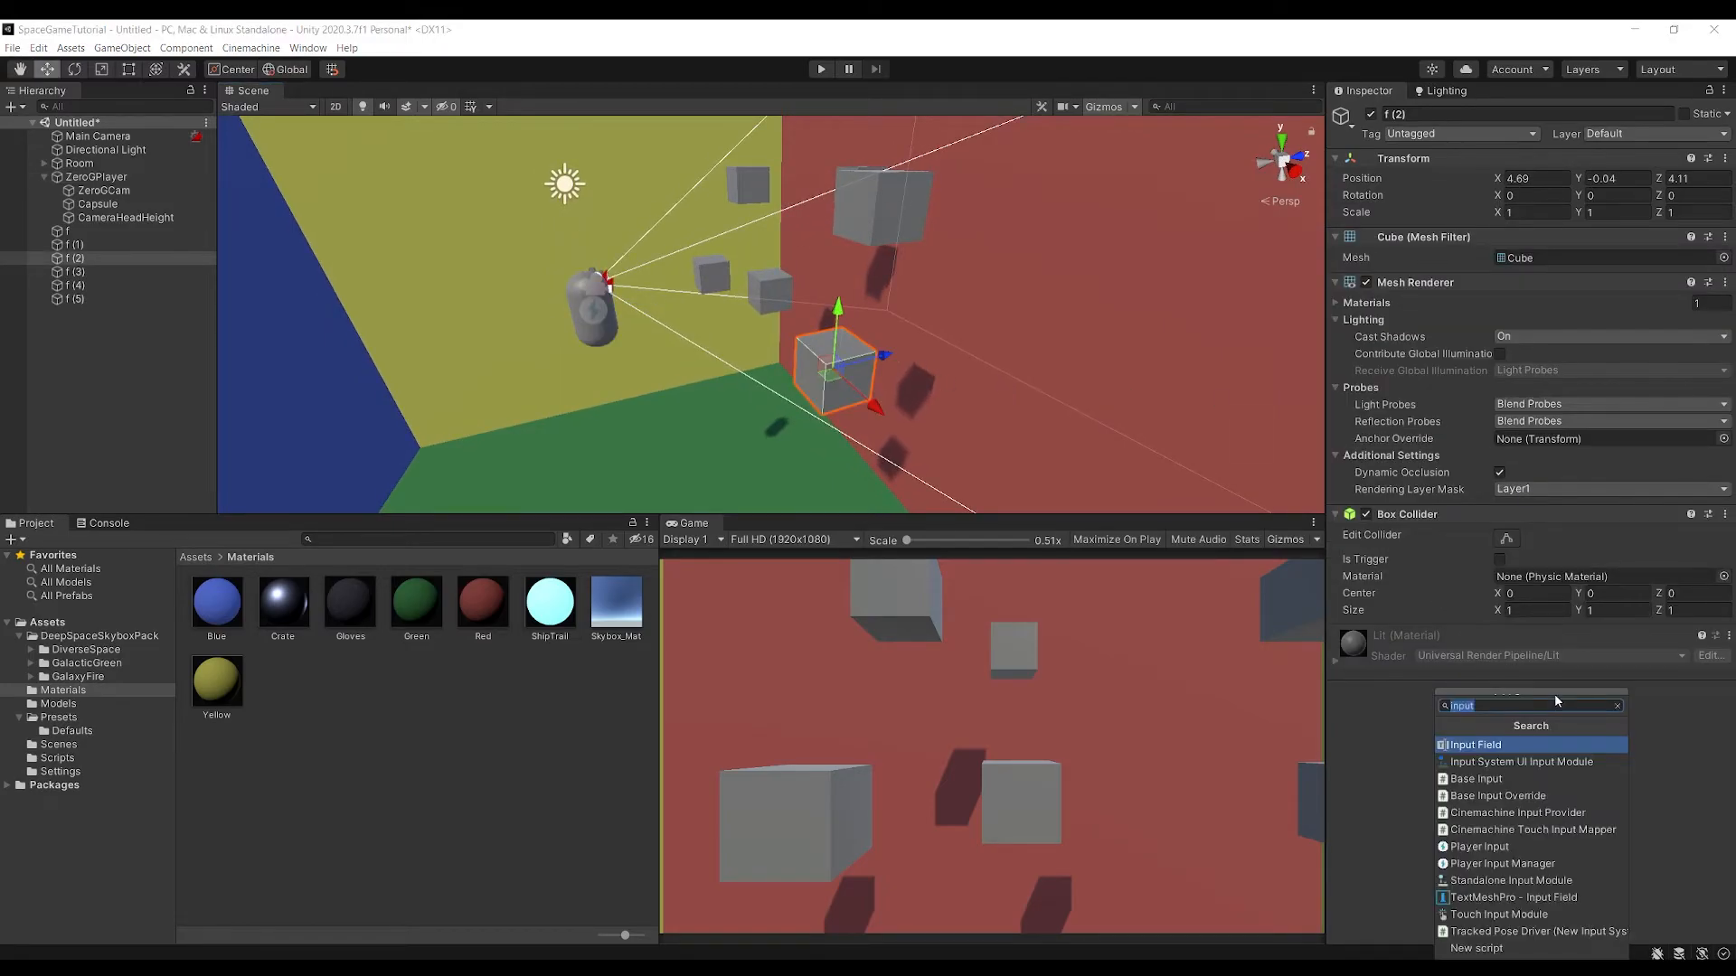
{"action": "type", "text": "rig"}
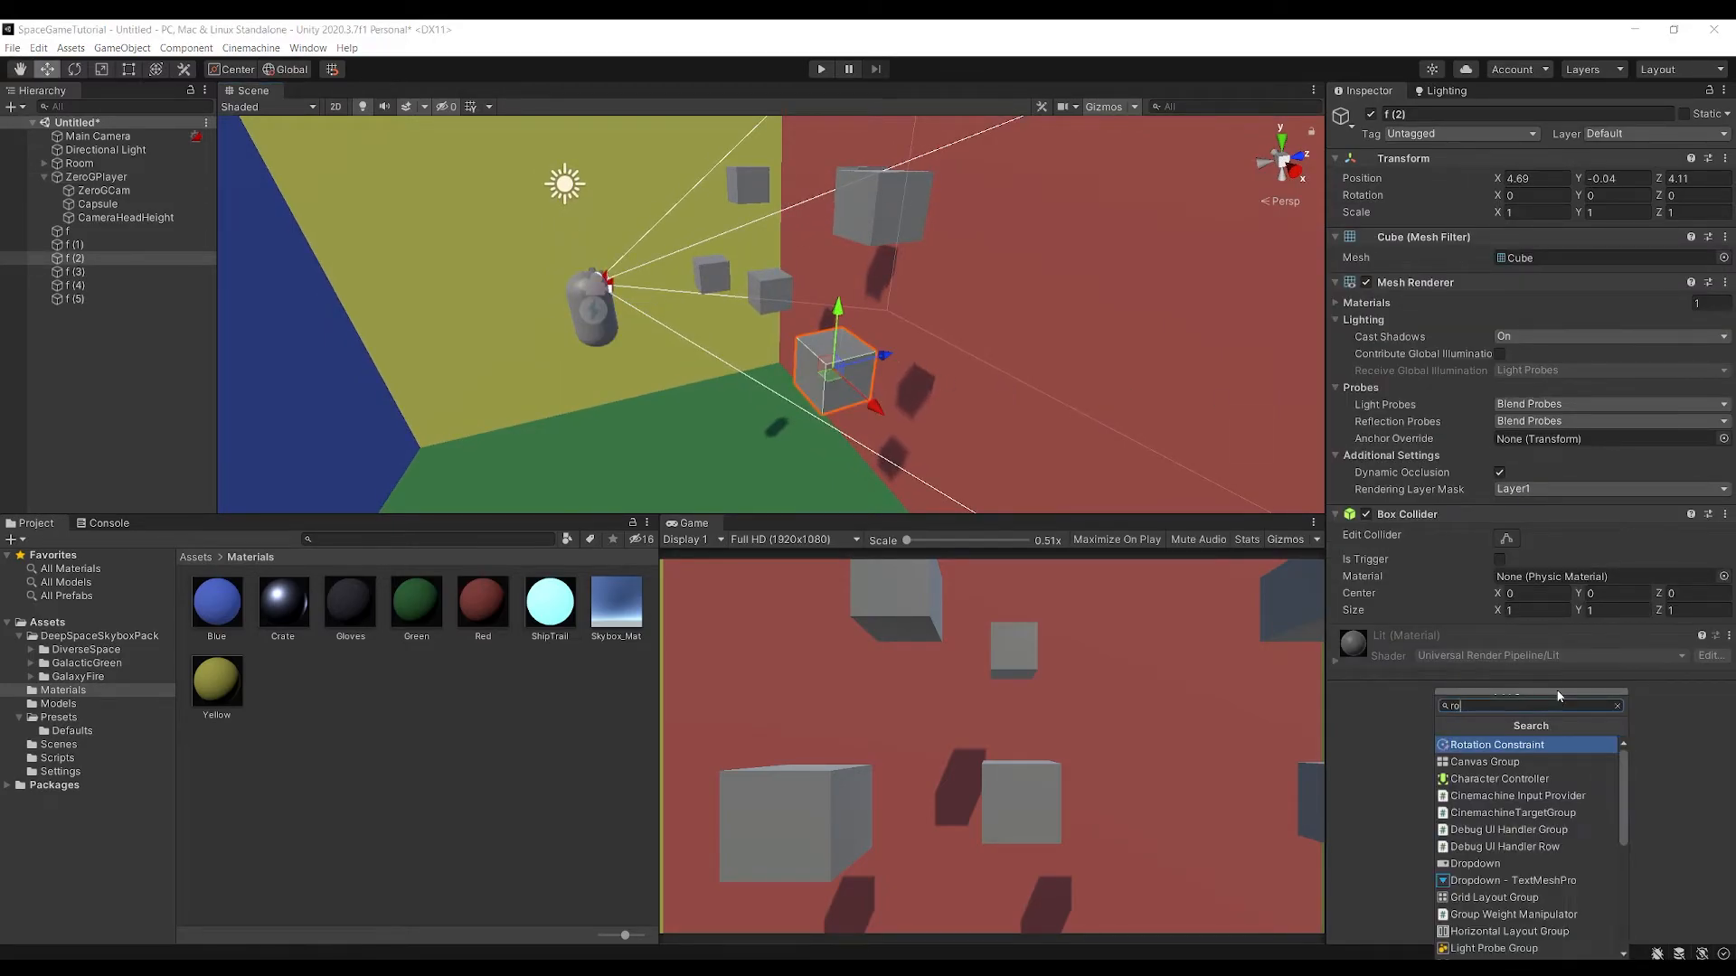
{"action": "key", "text": "Return"}
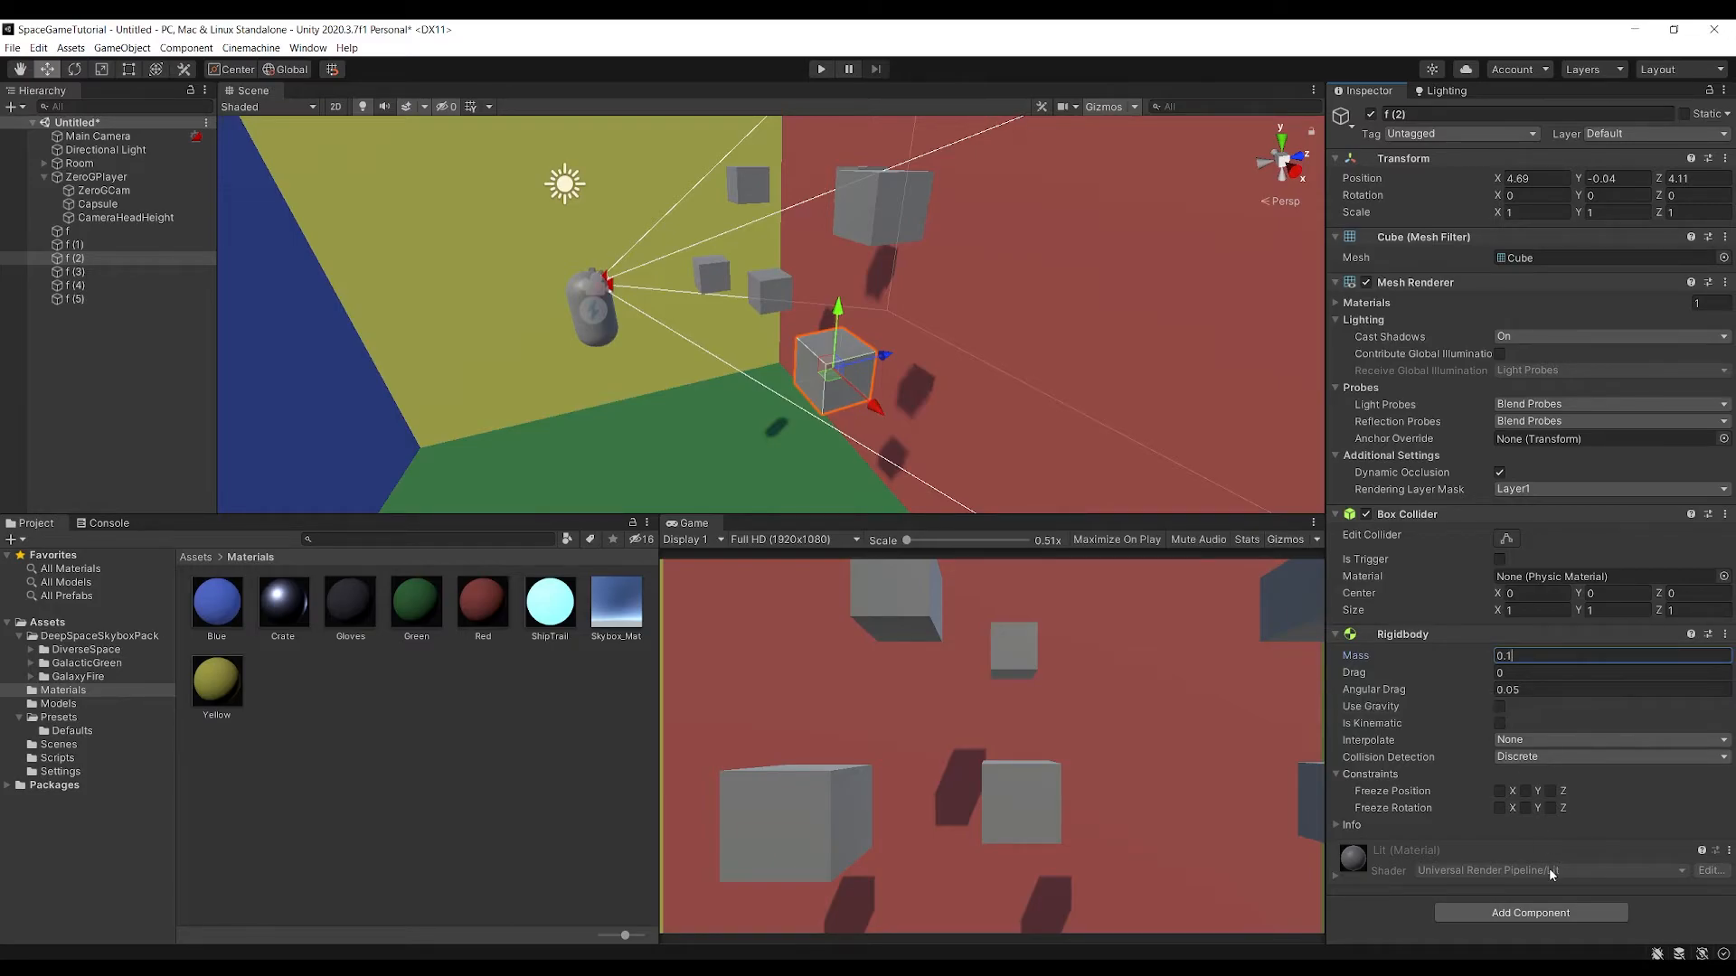
Delete the cubes f, f (1), f (3), f (4) and f (5), keeping only f (2)
{"action": "left_click", "coordinate": [100, 231]}
{"action": "left_click", "coordinate": [102, 241], "text": "shift"}
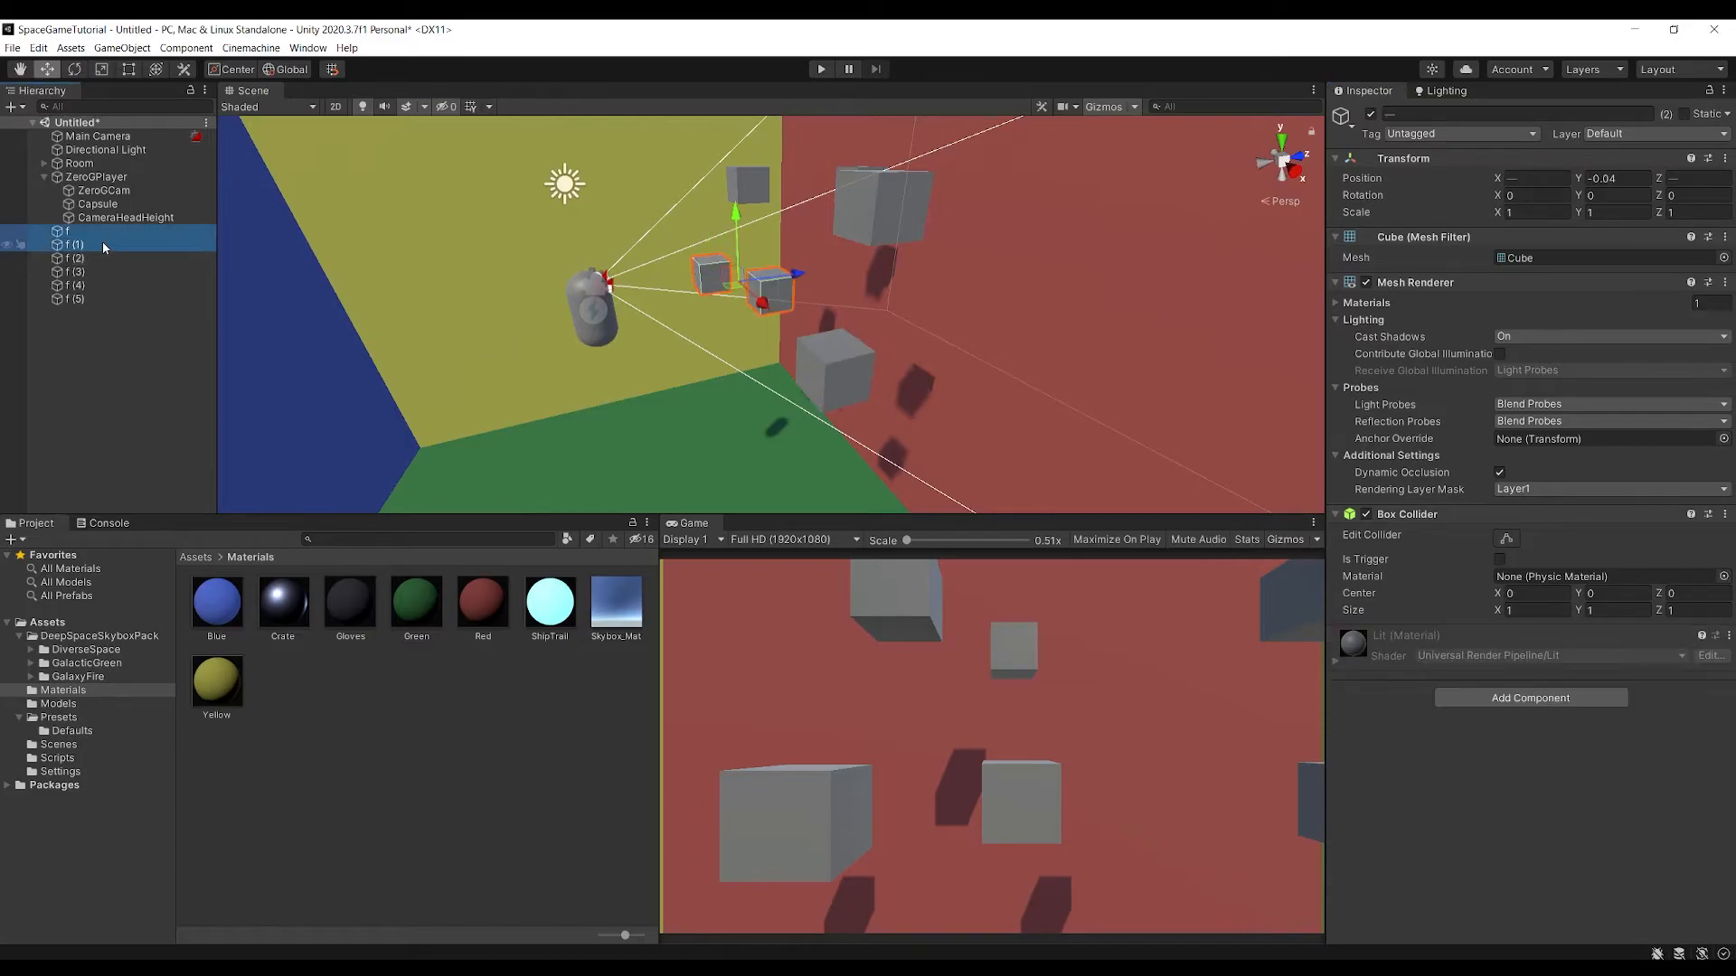
{"action": "key", "text": "Delete"}
{"action": "left_click", "coordinate": [102, 244]}
{"action": "key", "text": "Delete"}
{"action": "left_click", "coordinate": [105, 250]}
{"action": "key", "text": "Delete"}
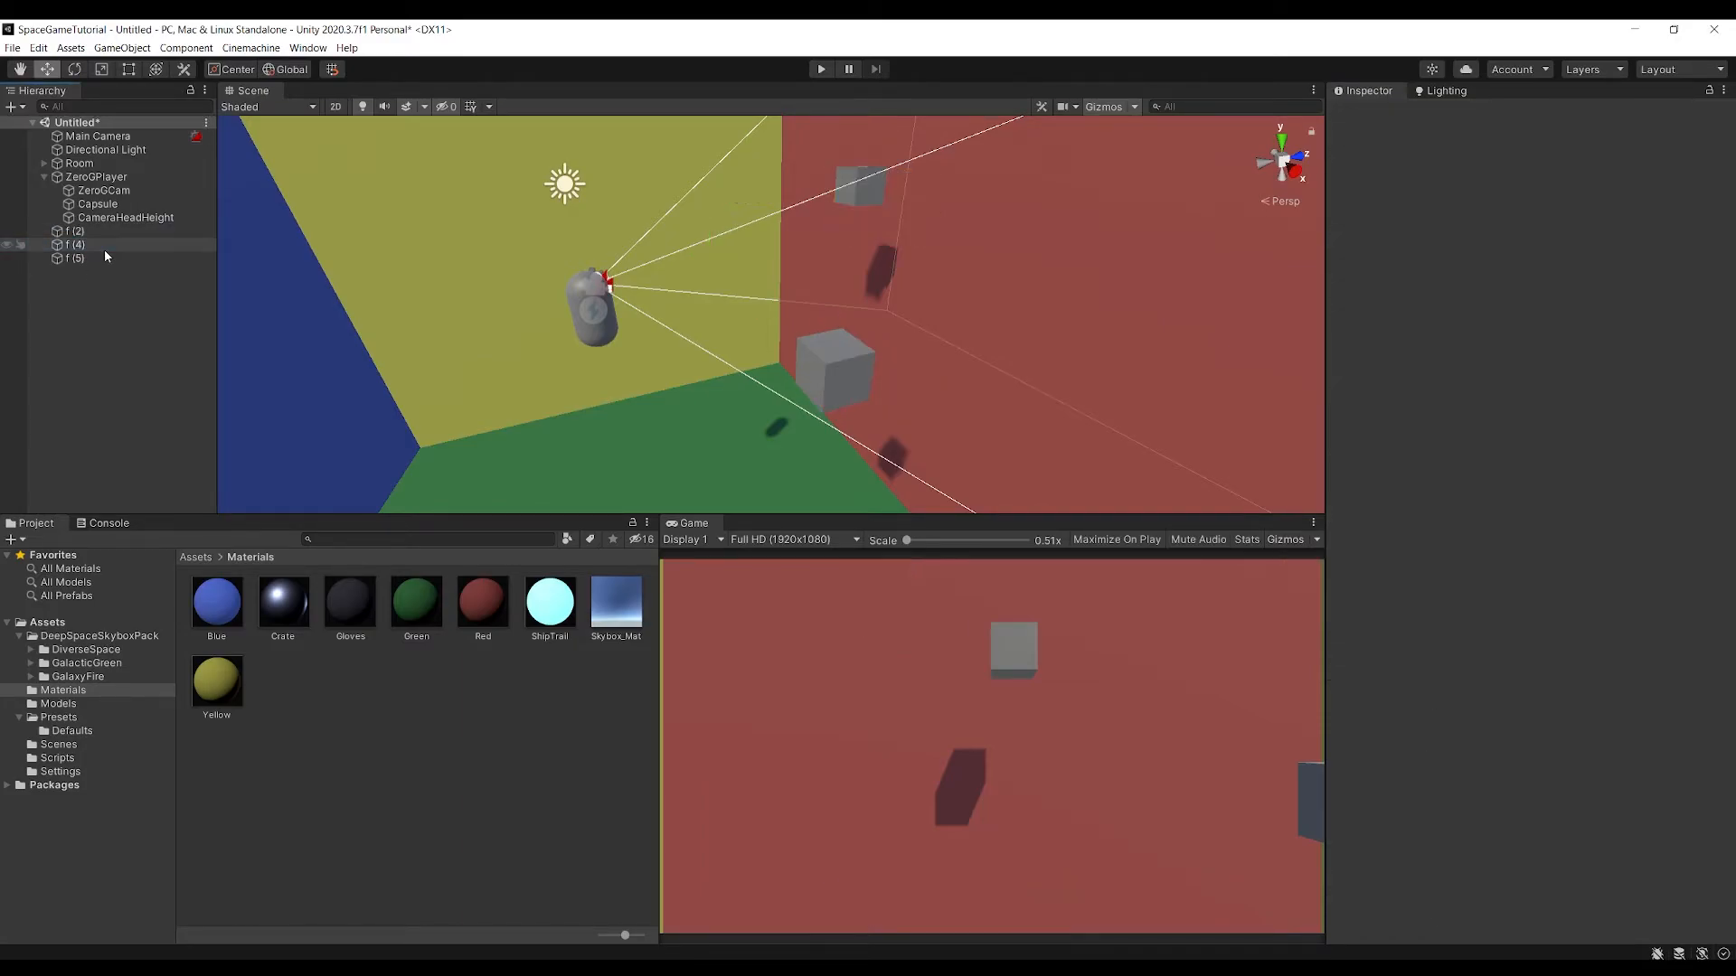
{"action": "left_click", "coordinate": [105, 244]}
{"action": "key", "text": "Delete"}
Rename the remaining cube f (2) as ZeroGBox
{"action": "left_click", "coordinate": [101, 231]}
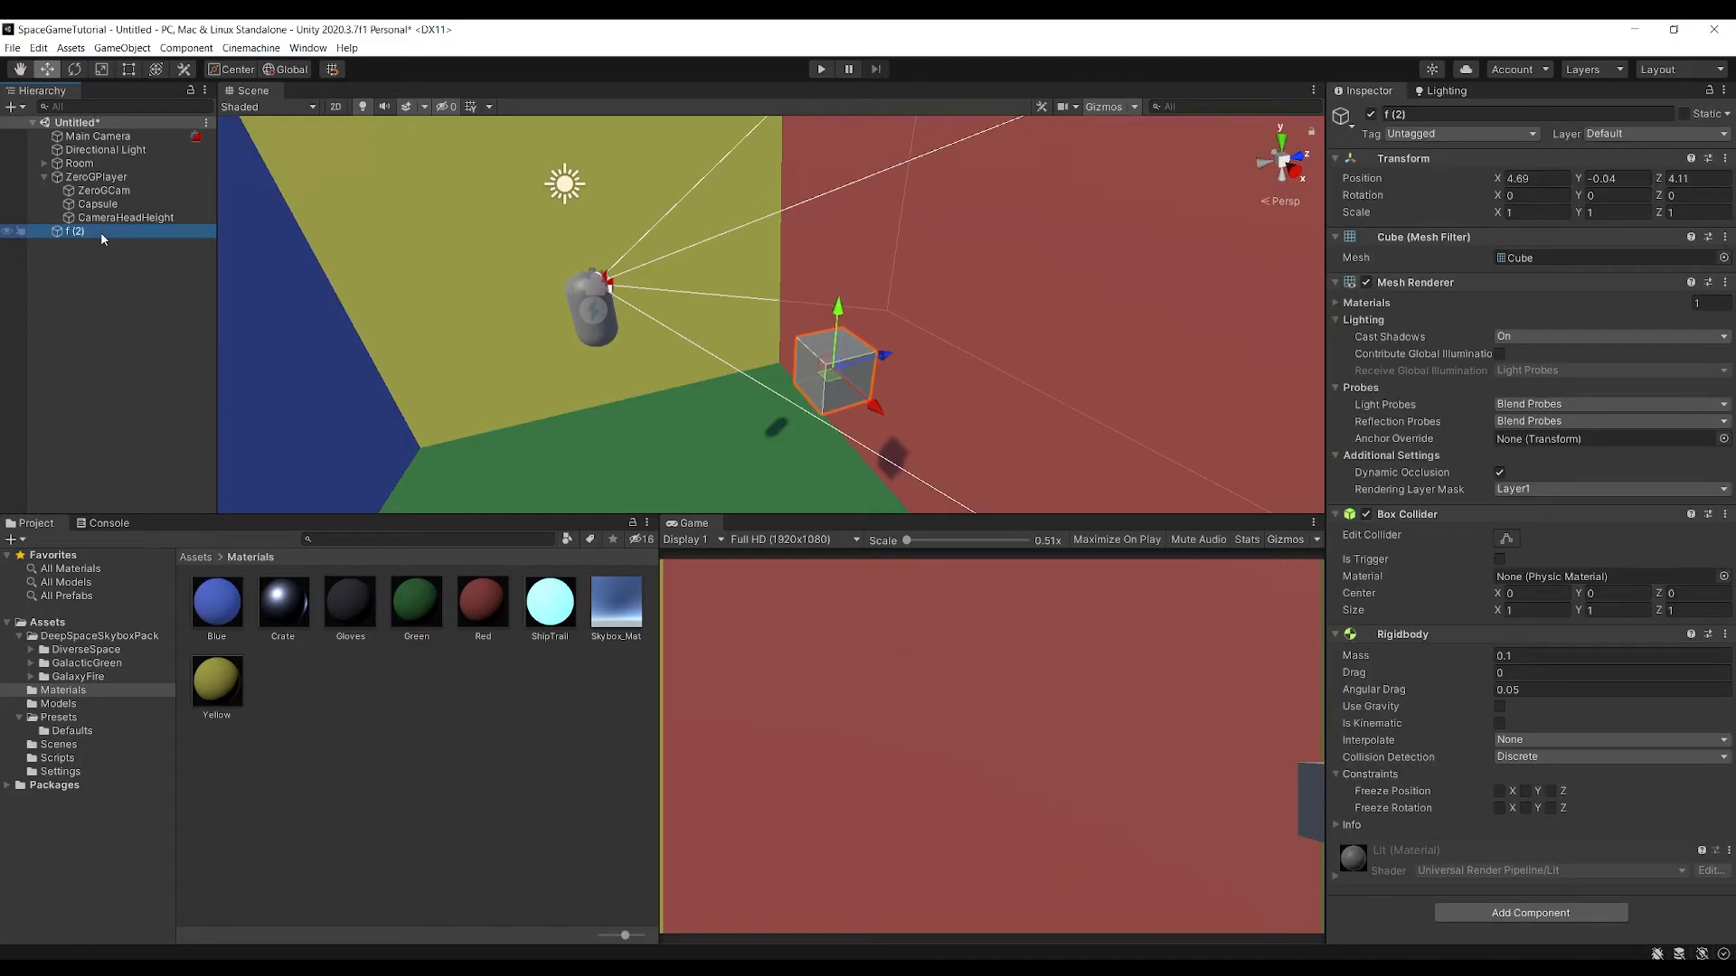
{"action": "left_click", "coordinate": [101, 231]}
{"action": "type", "text": "ZeroGBox"}
{"action": "key", "text": "Return"}
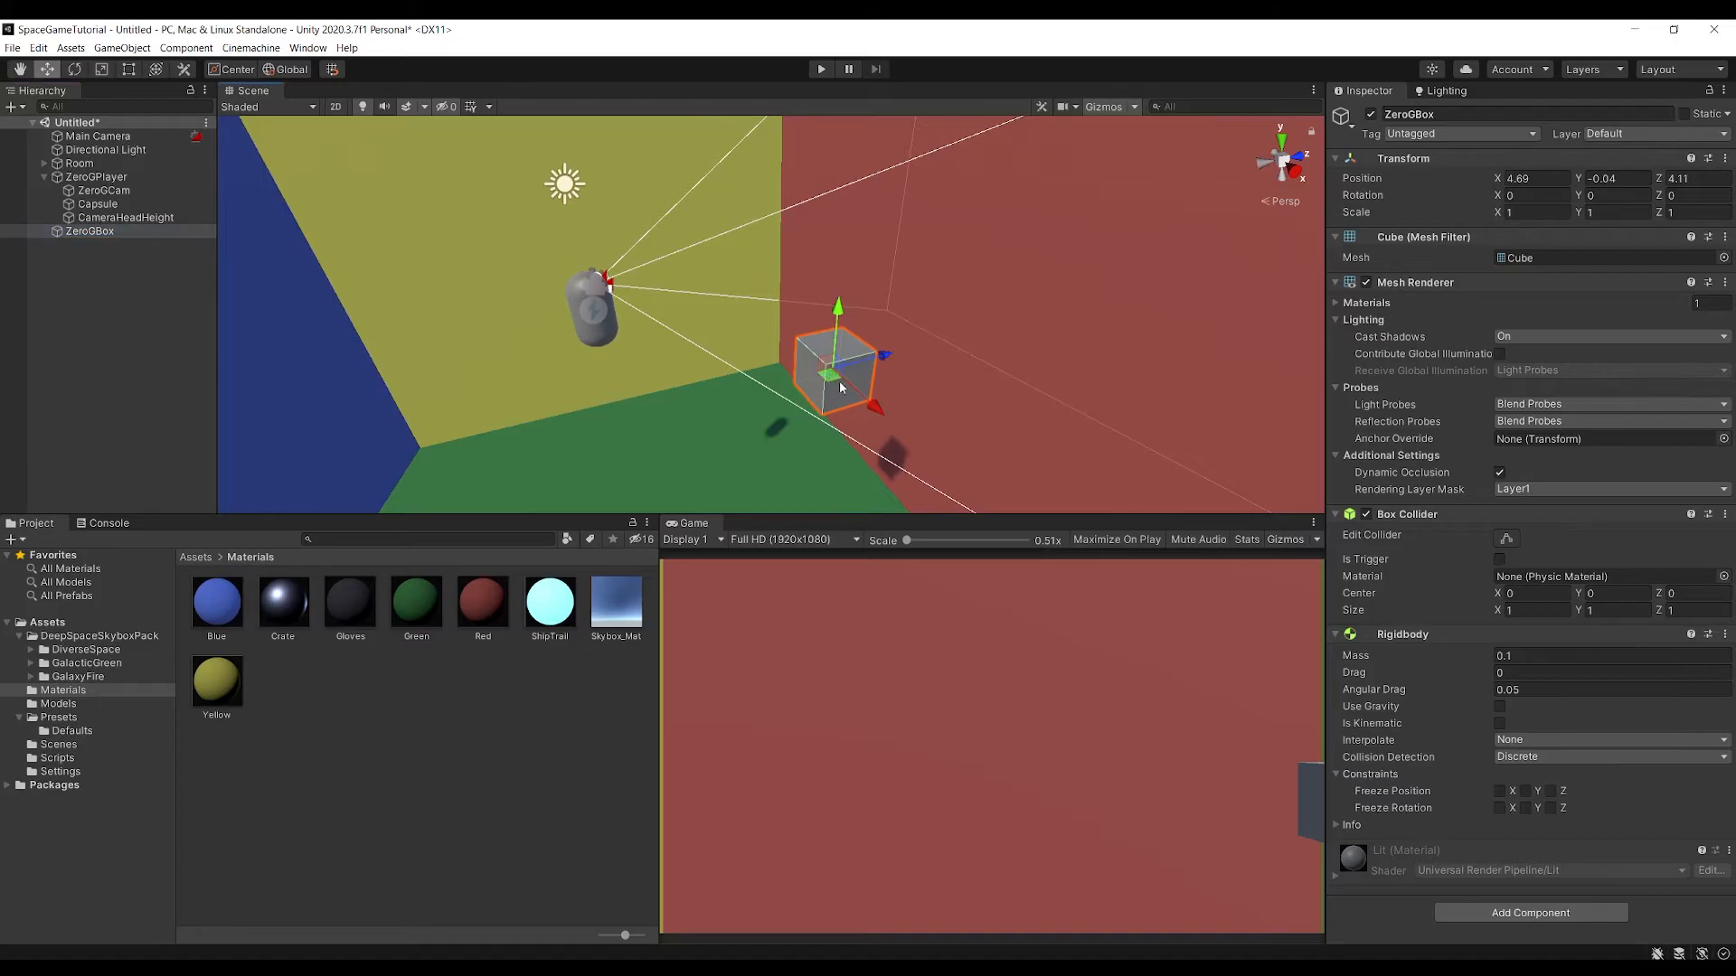
Duplicate ZeroGBox six times and spread the copies around the space in front of the player
{"action": "key", "text": "ctrl+d"}
{"action": "left_click_drag", "start_coordinate": [866, 409], "coordinate": [802, 277]}
{"action": "key", "text": "ctrl+d"}
{"action": "key", "text": "ctrl+d"}
{"action": "left_click_drag", "start_coordinate": [770, 204], "coordinate": [931, 290]}
{"action": "key", "text": "ctrl+d"}
{"action": "key", "text": "ctrl+d"}
{"action": "key", "text": "ctrl+d"}
Rotate several of the ZeroGBox copies to varied random angles
{"action": "key", "text": "e"}
{"action": "left_click", "coordinate": [820, 353]}
{"action": "left_click_drag", "start_coordinate": [820, 352], "coordinate": [833, 291]}
{"action": "left_click", "coordinate": [836, 282]}
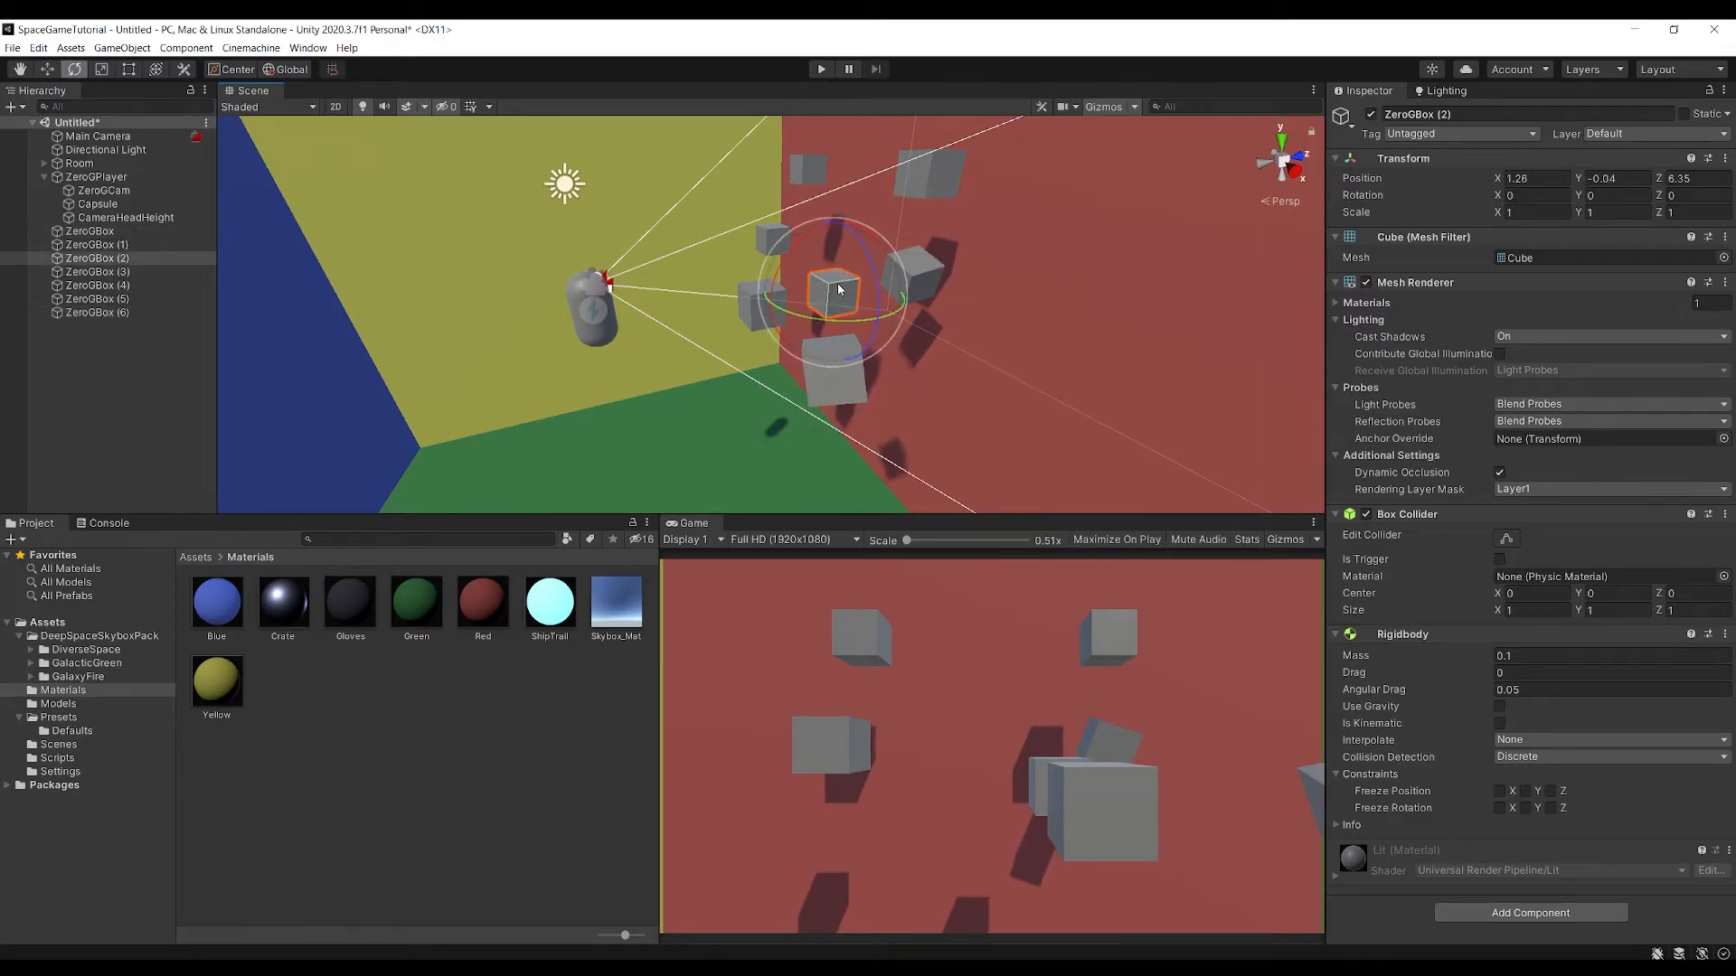
{"action": "left_click", "coordinate": [754, 296]}
{"action": "left_click_drag", "start_coordinate": [742, 293], "coordinate": [762, 300]}
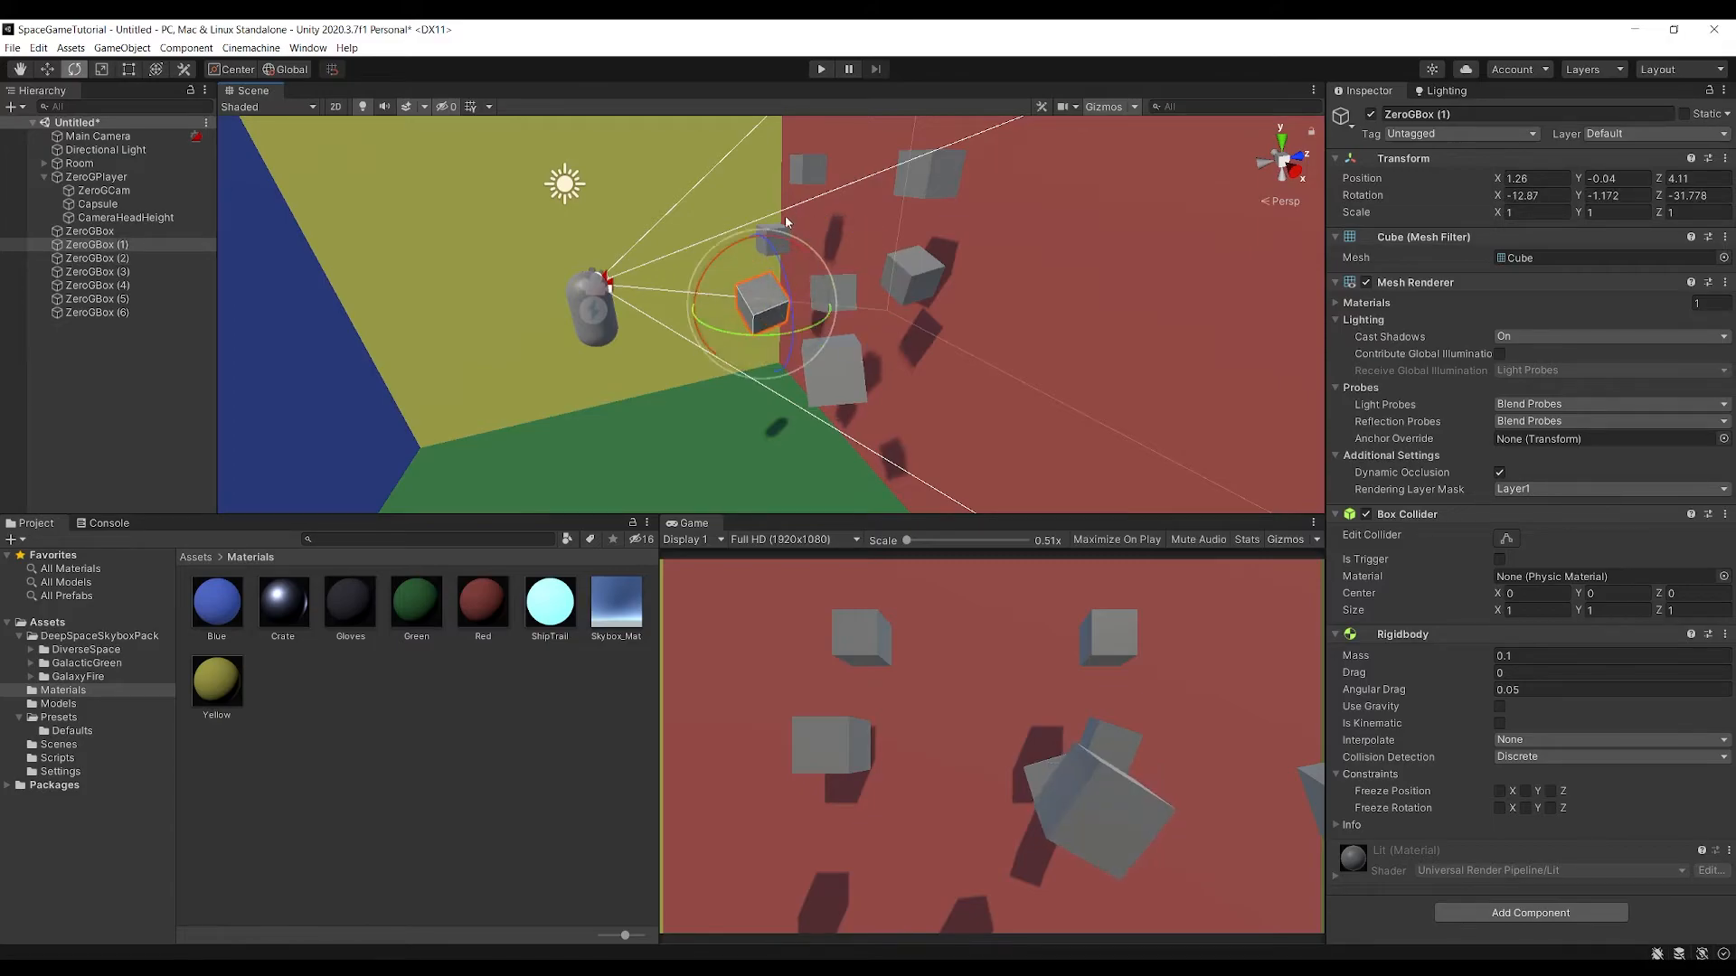
{"action": "left_click", "coordinate": [784, 226]}
{"action": "left_click", "coordinate": [783, 229]}
{"action": "left_click_drag", "start_coordinate": [783, 231], "coordinate": [809, 187]}
{"action": "left_click", "coordinate": [814, 168]}
{"action": "left_click", "coordinate": [928, 185]}
{"action": "left_click_drag", "start_coordinate": [942, 161], "coordinate": [937, 204]}
Test in Play mode by flying the player forward into the floating boxes, and end Play mode
{"action": "left_click", "coordinate": [822, 70]}
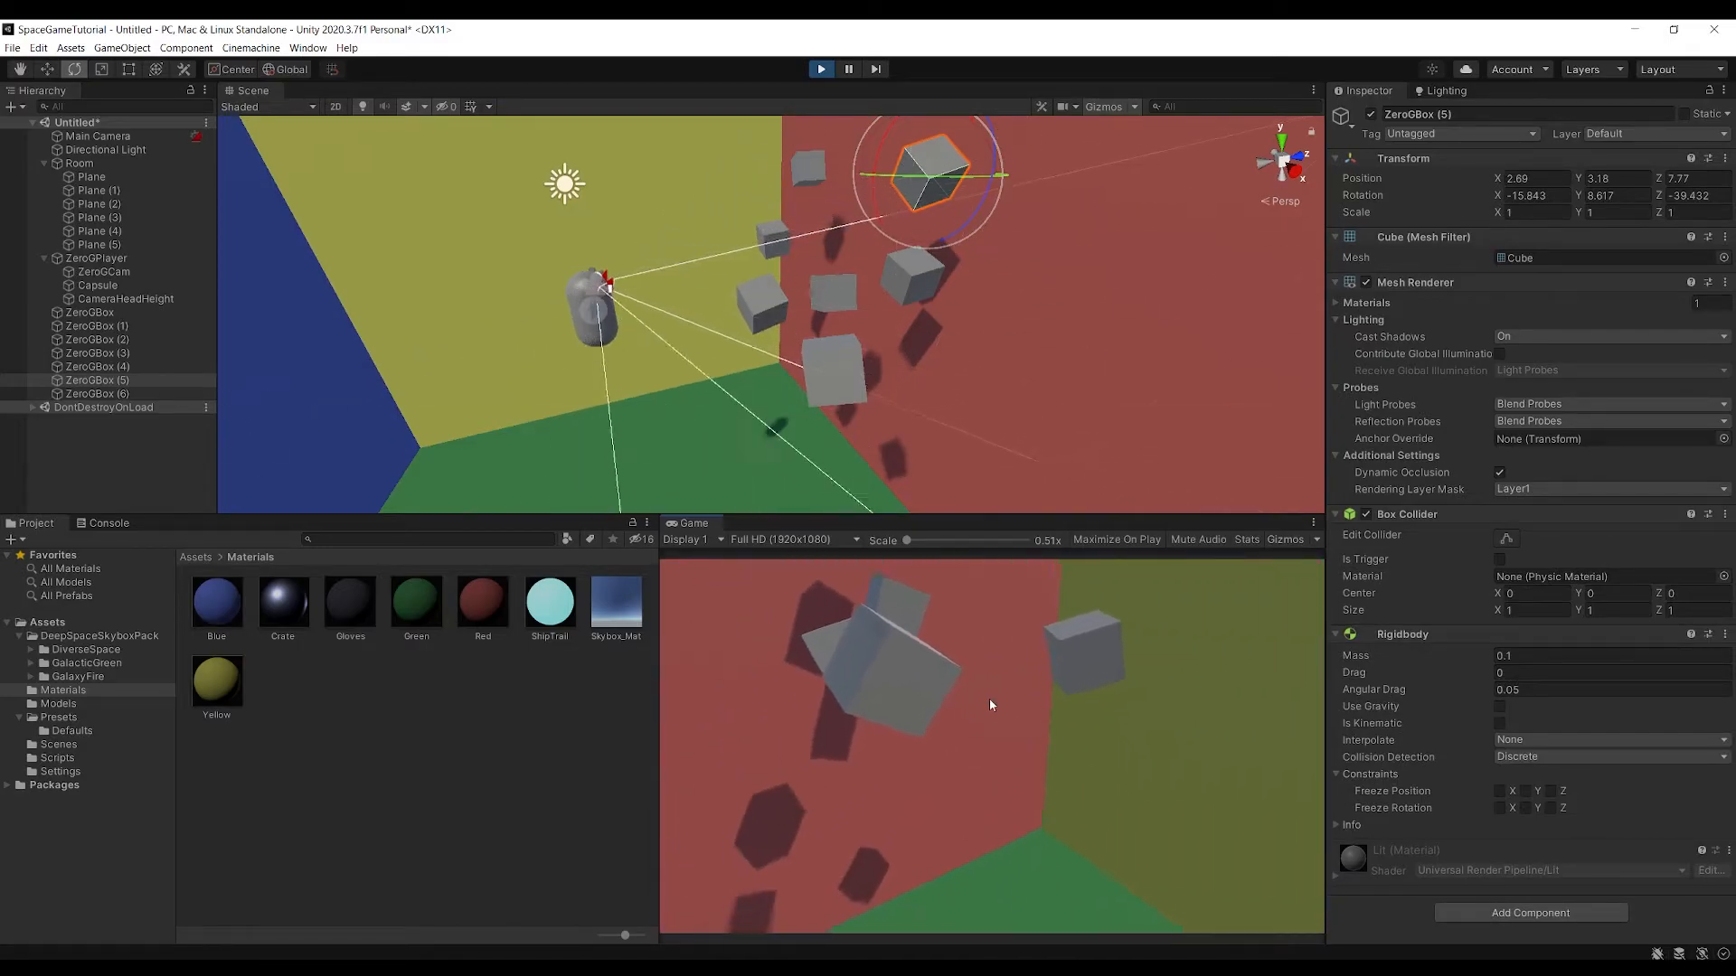
{"action": "key", "text": "w"}
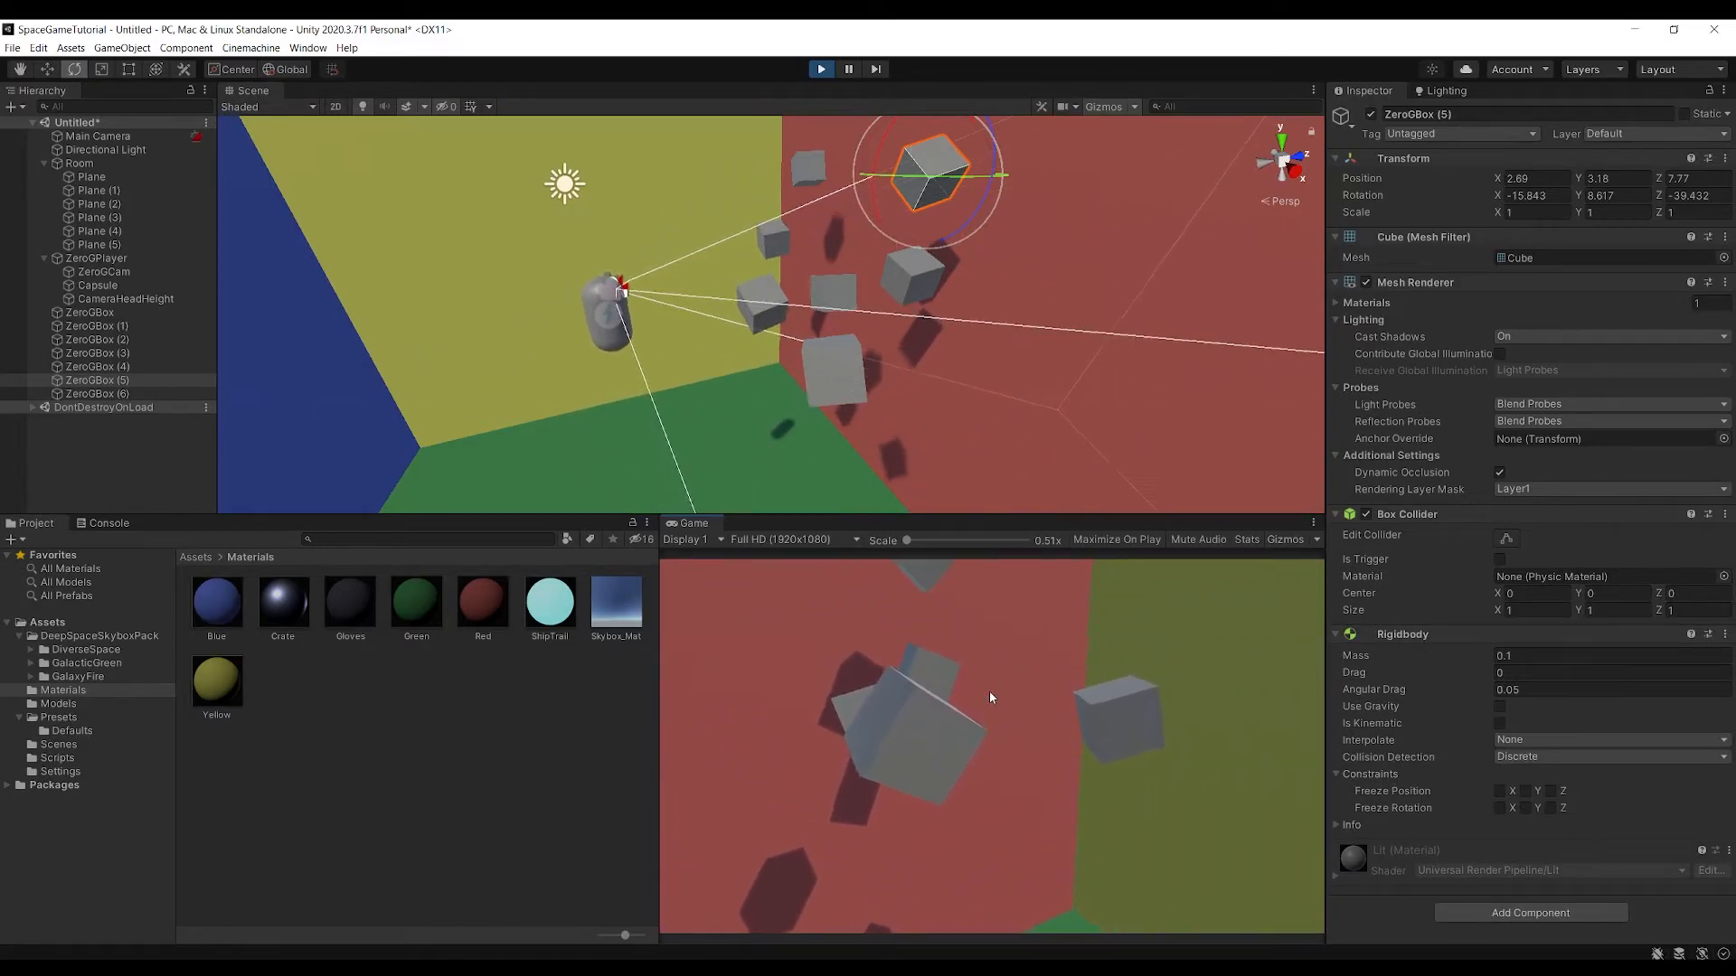
{"action": "key", "text": "w"}
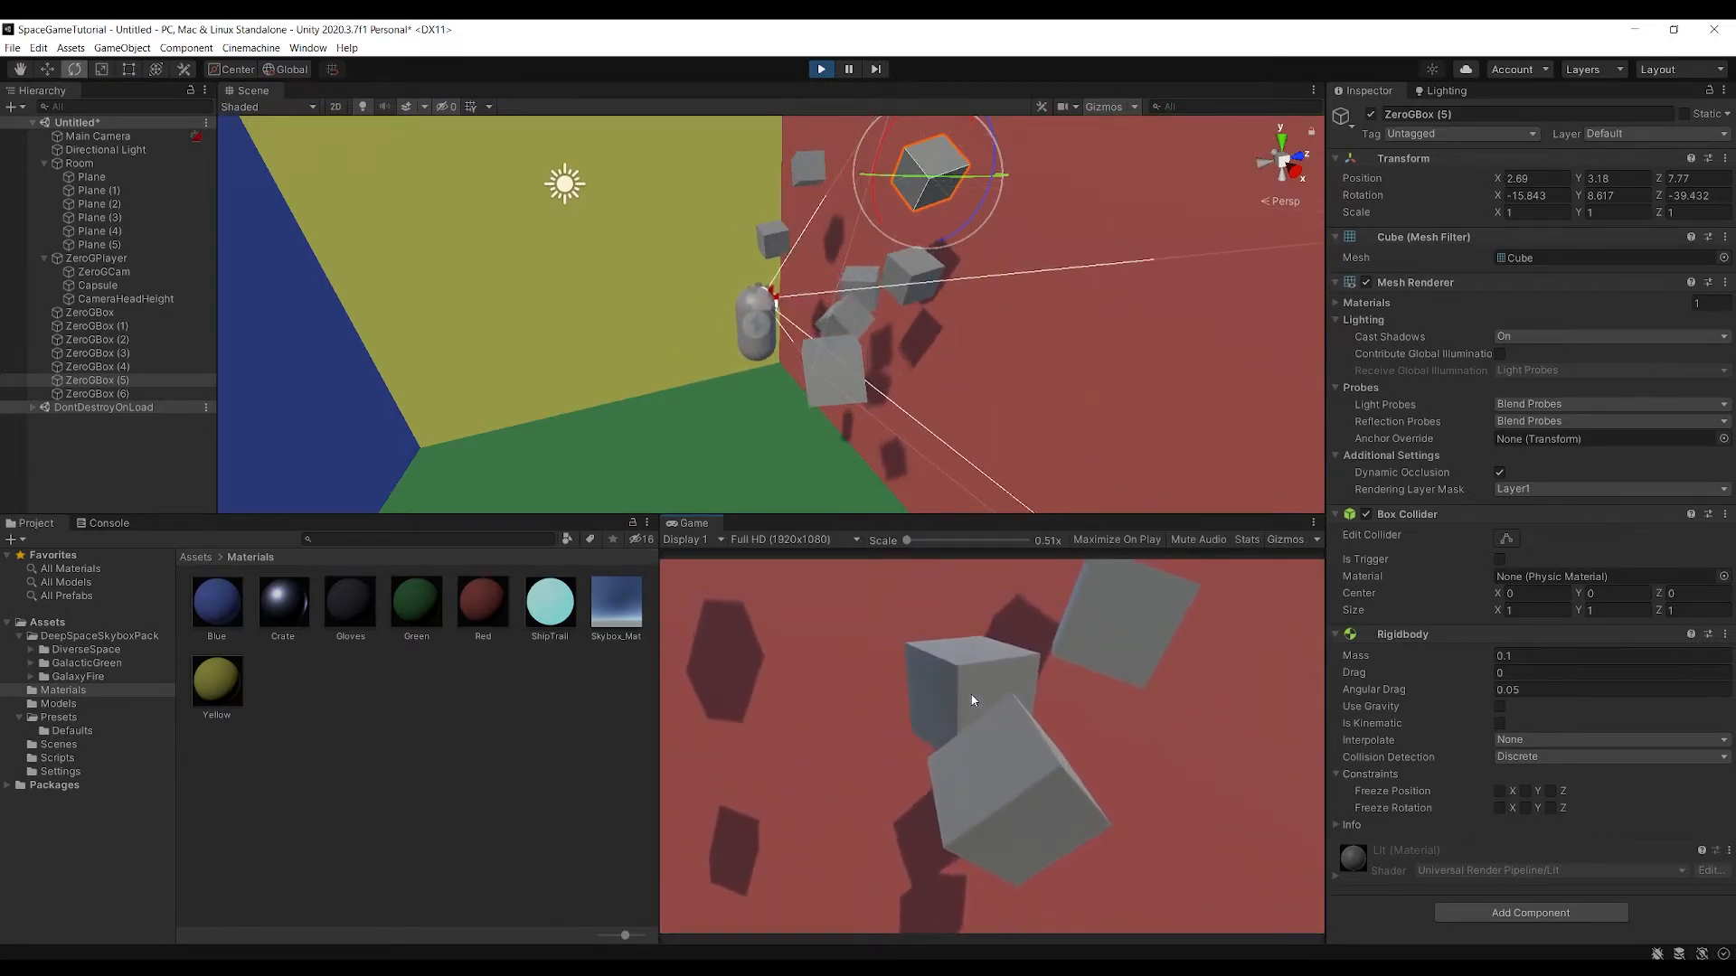
{"action": "left_click", "coordinate": [821, 69]}
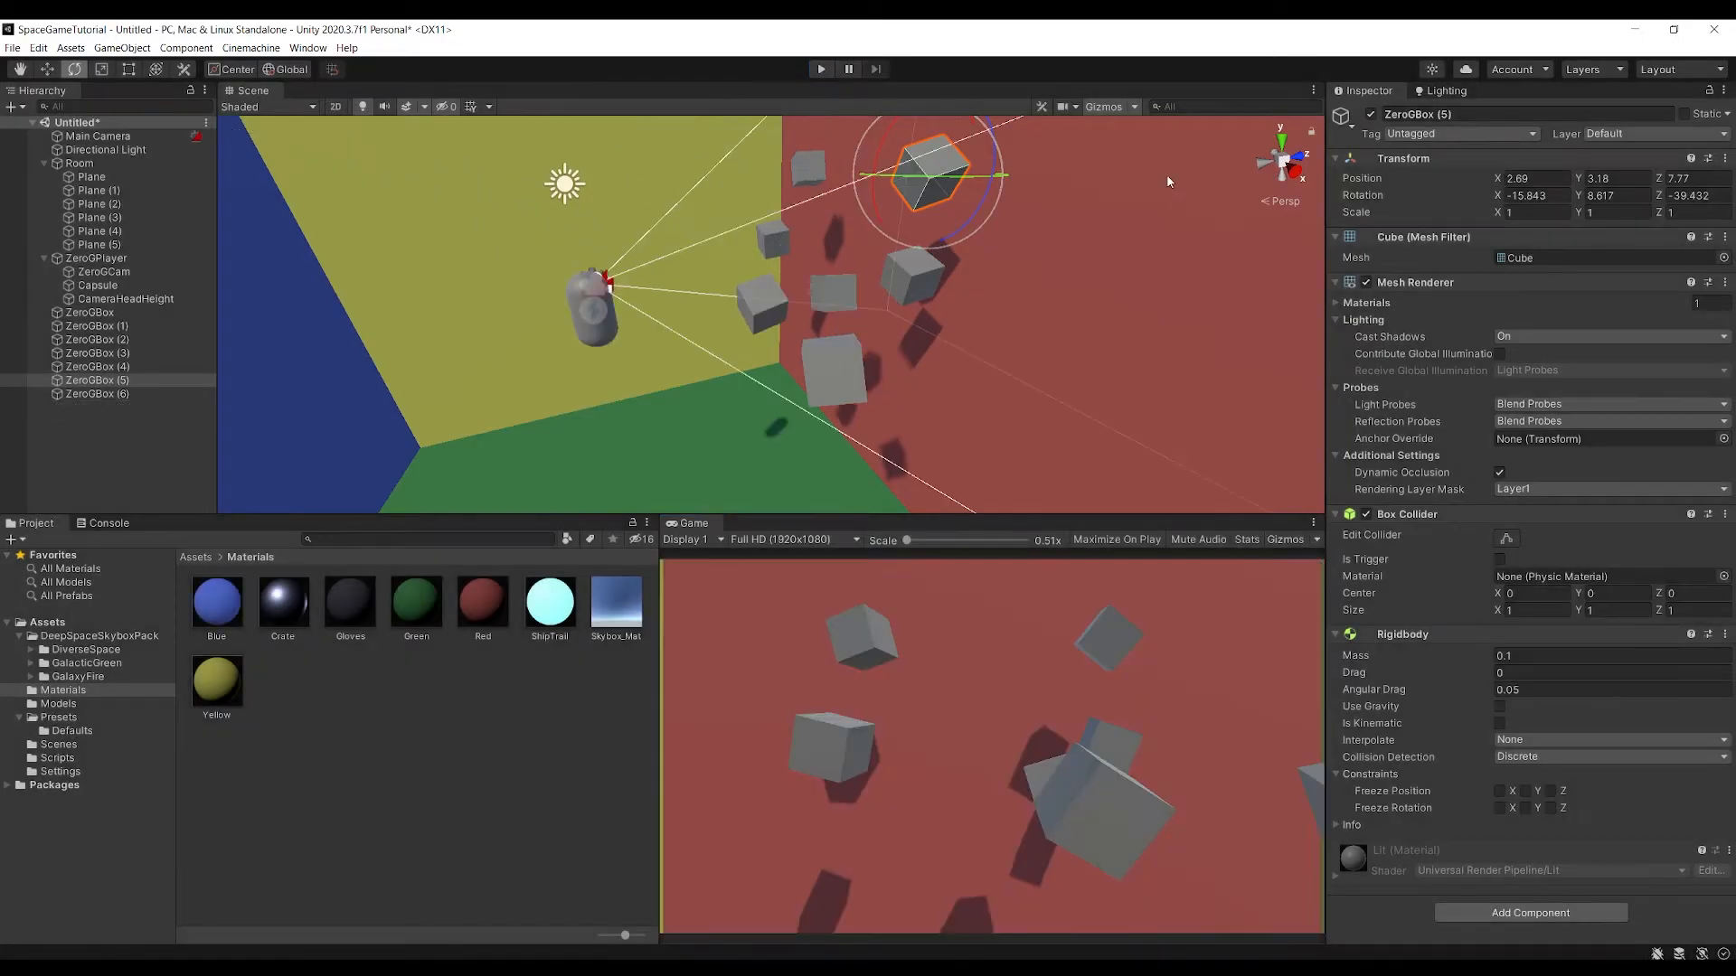
Set the Interpolate option of ZeroGPlayer's Rigidbody to Interpolate
{"action": "left_click", "coordinate": [107, 245]}
{"action": "left_click", "coordinate": [96, 259]}
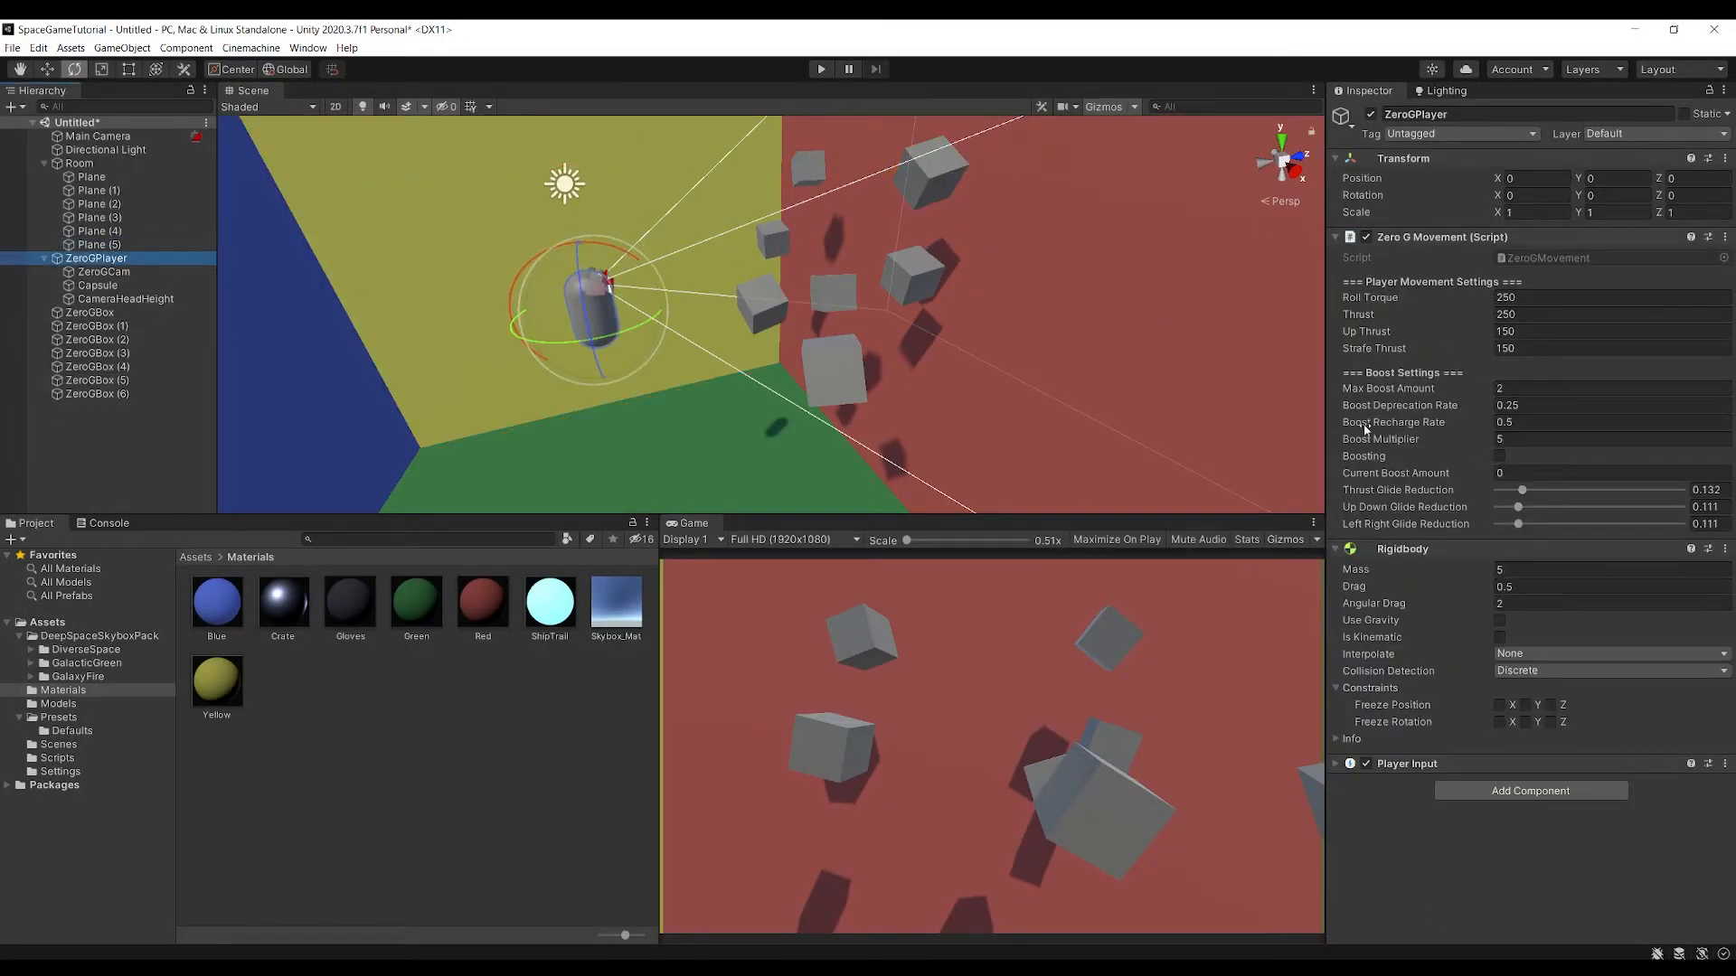
{"action": "left_click", "coordinate": [1563, 671]}
{"action": "left_click", "coordinate": [1567, 655]}
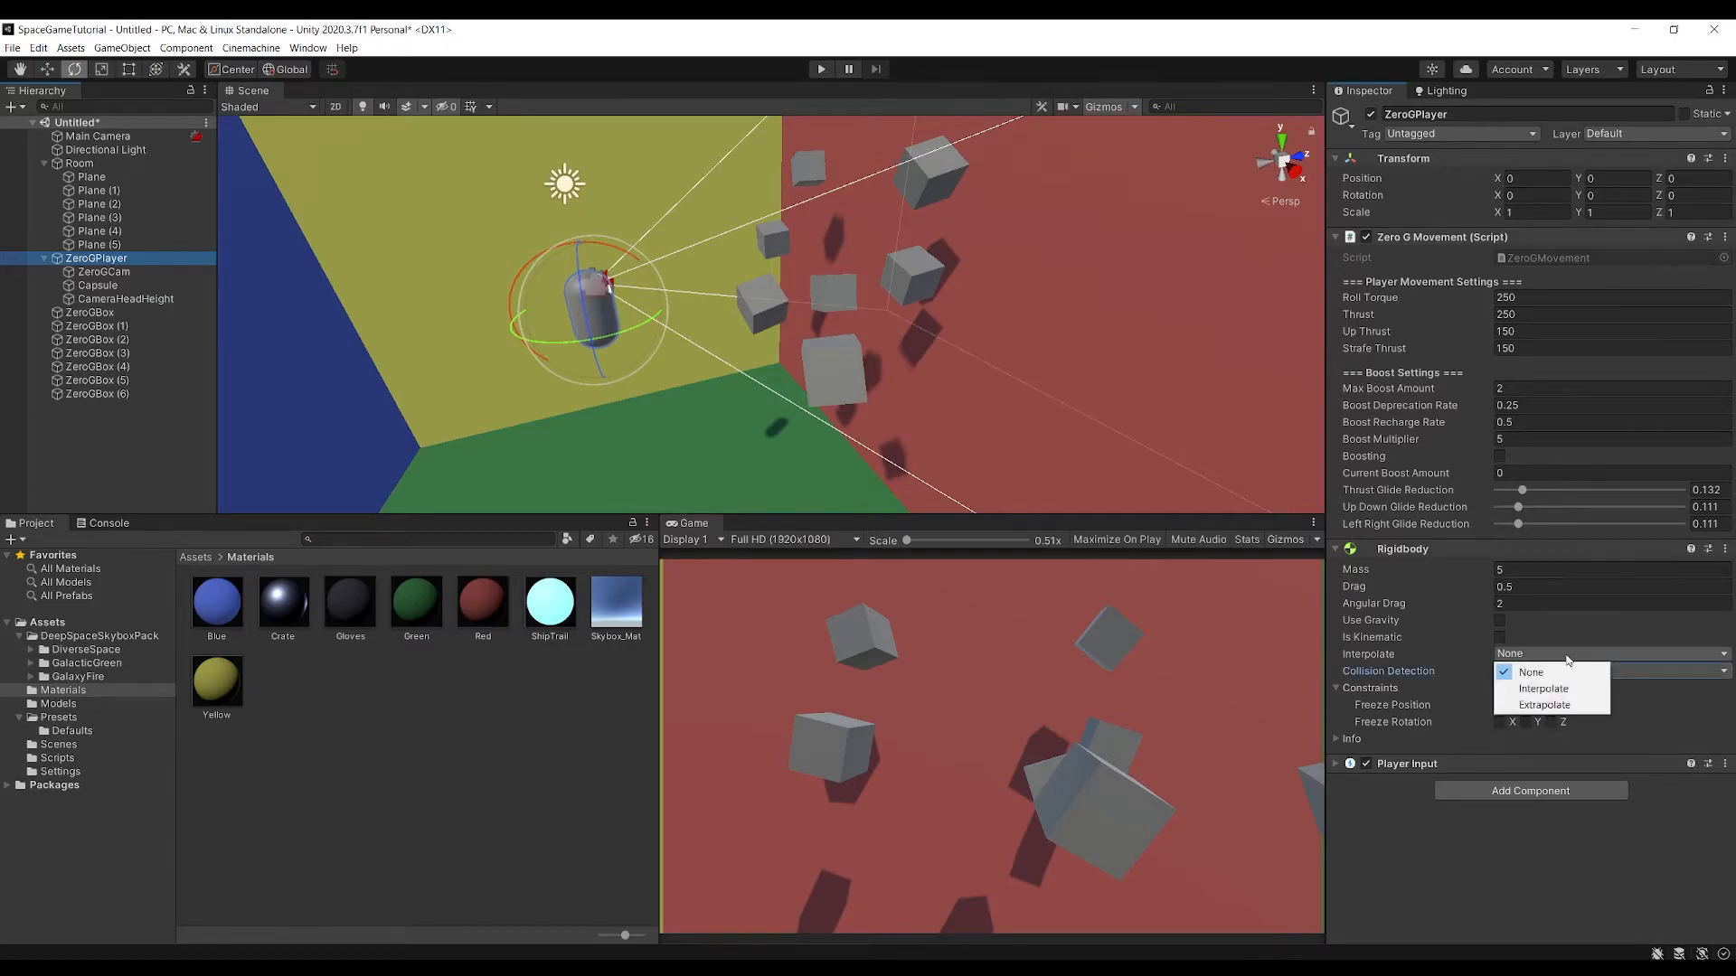
{"action": "left_click", "coordinate": [1554, 688]}
{"action": "left_click", "coordinate": [1462, 827]}
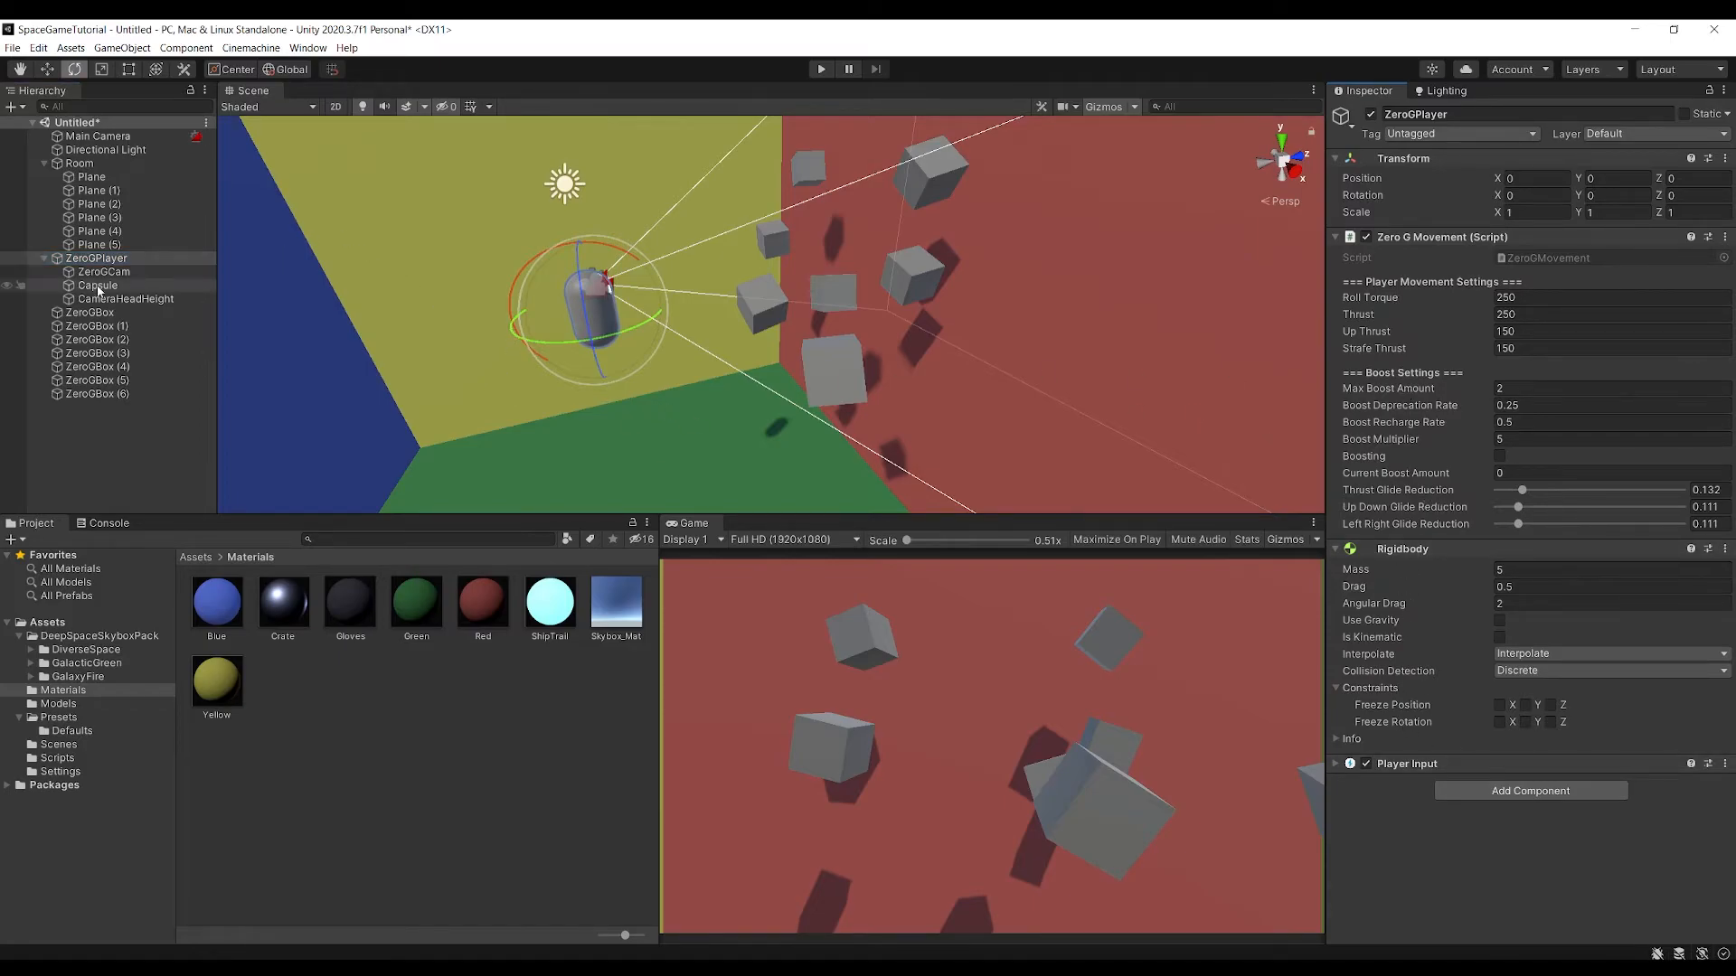
Enlarge the Capsule Collider on the player's Capsule to radius 0.68 and height 2.27
{"action": "left_click", "coordinate": [99, 286]}
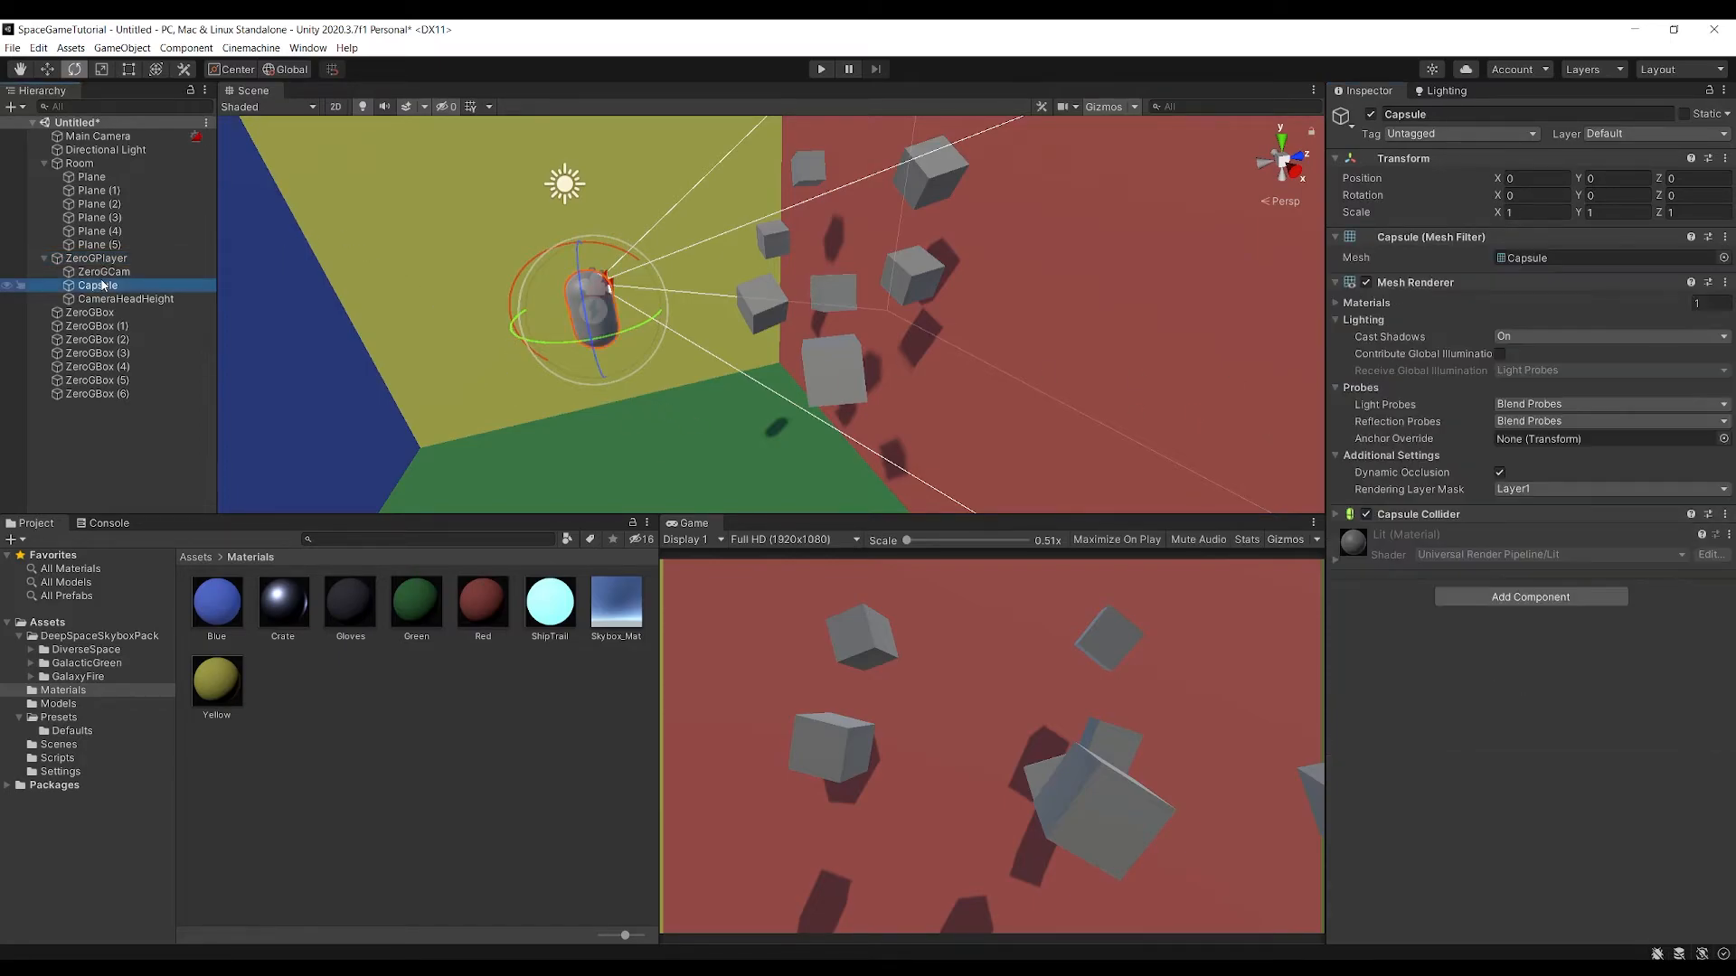
{"action": "left_click", "coordinate": [1337, 513]}
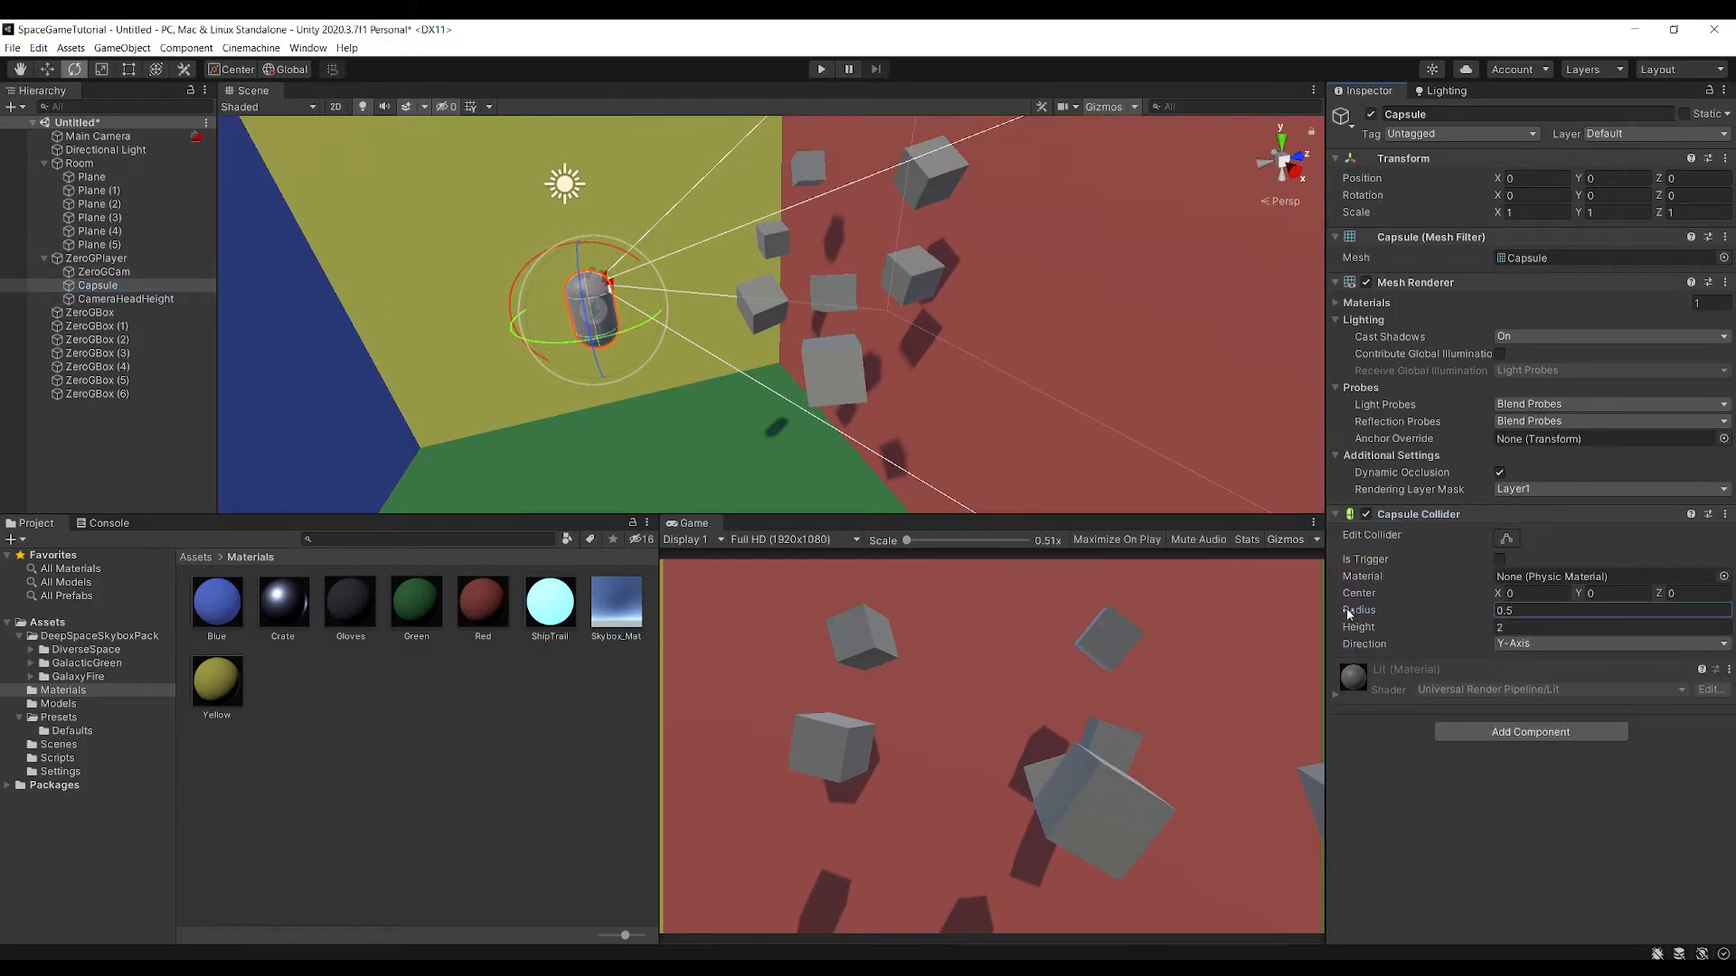
{"action": "left_click", "coordinate": [1361, 629]}
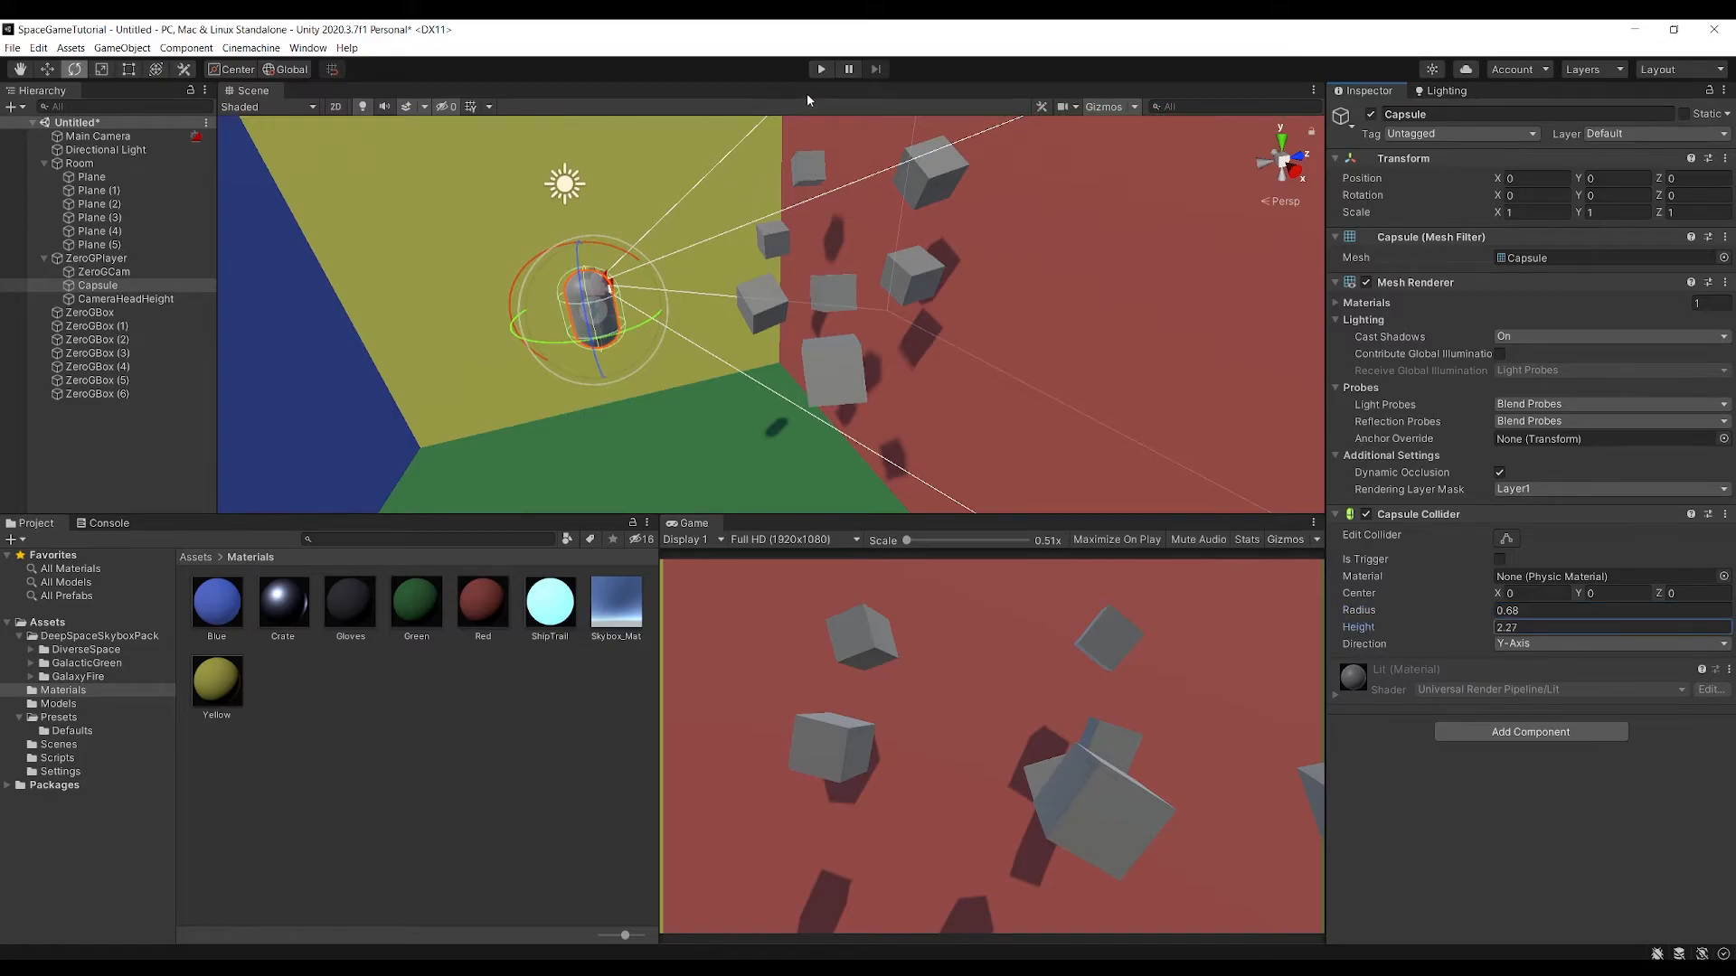
Test the enlarged collider in Play mode by bumping the player into the boxes, and end Play mode
{"action": "left_click", "coordinate": [820, 71]}
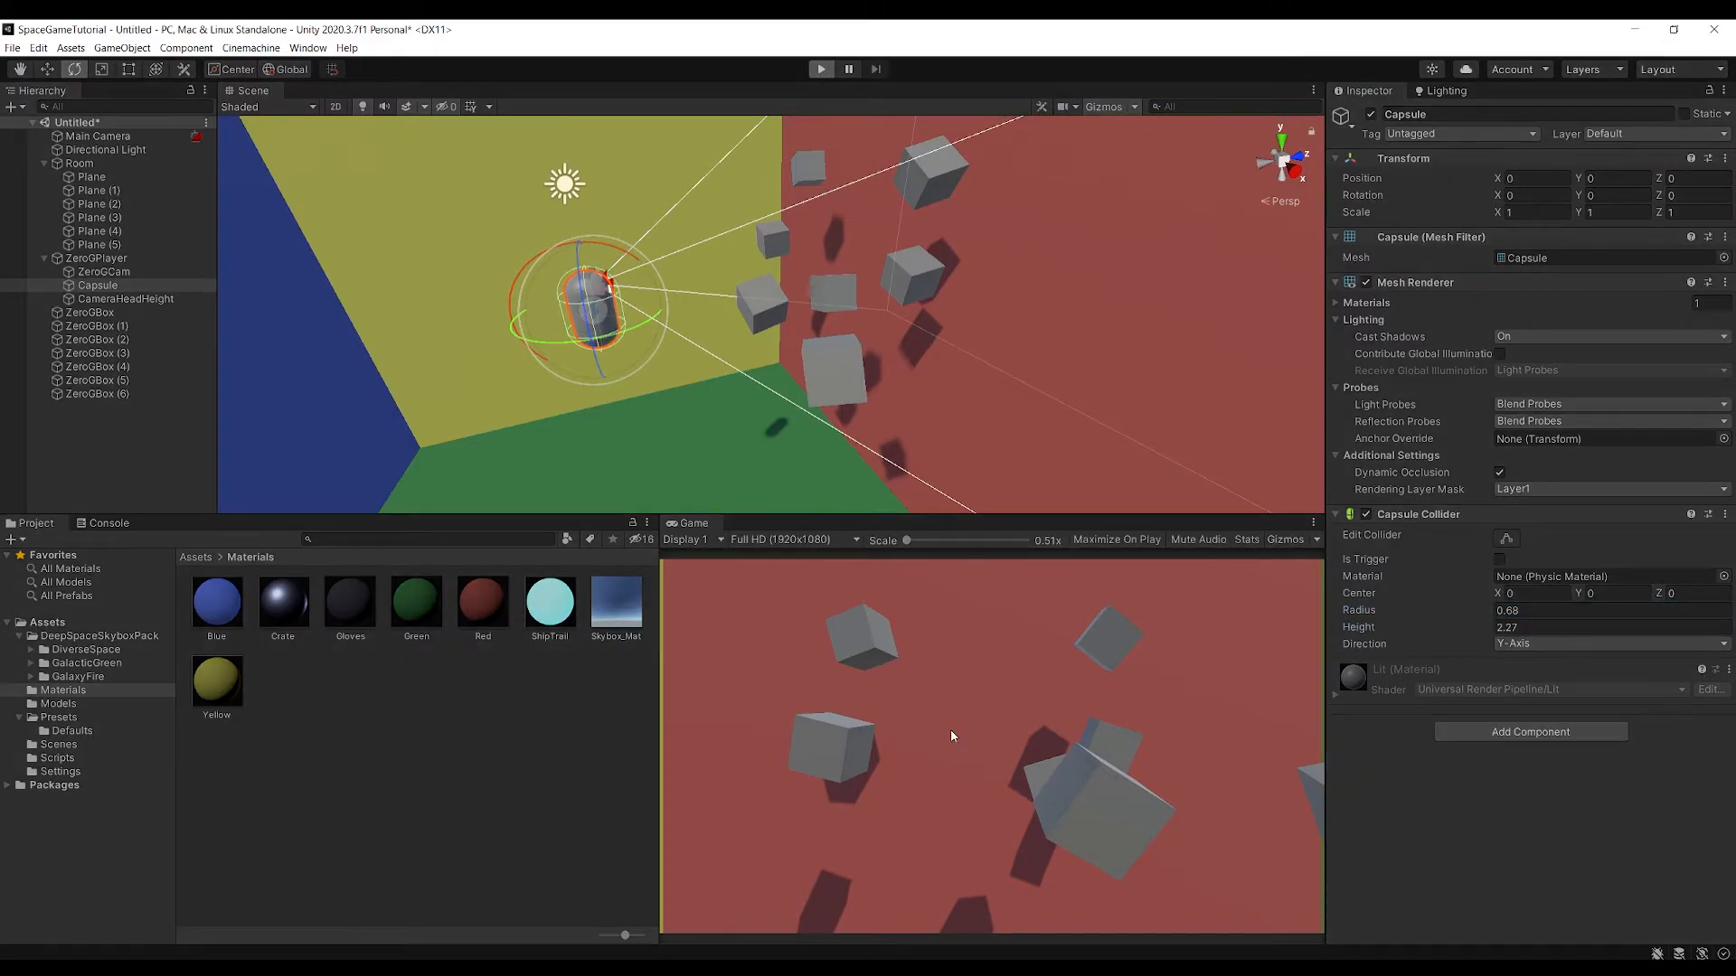
{"action": "key", "text": "w"}
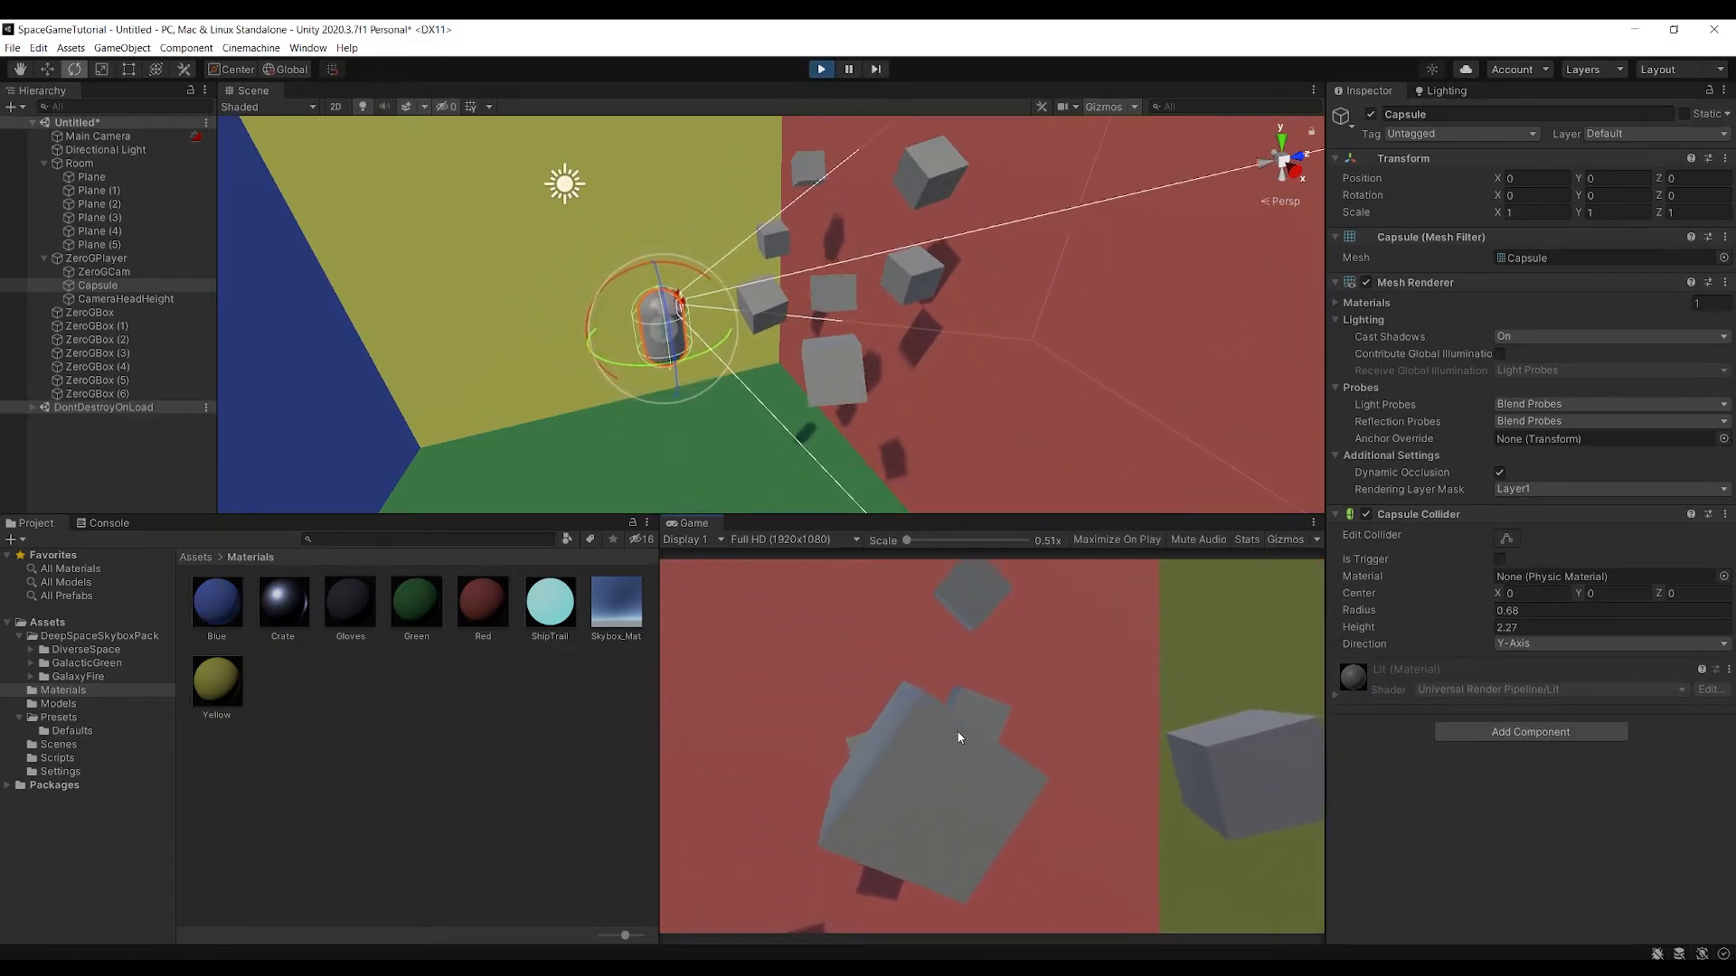
{"action": "key", "text": "w"}
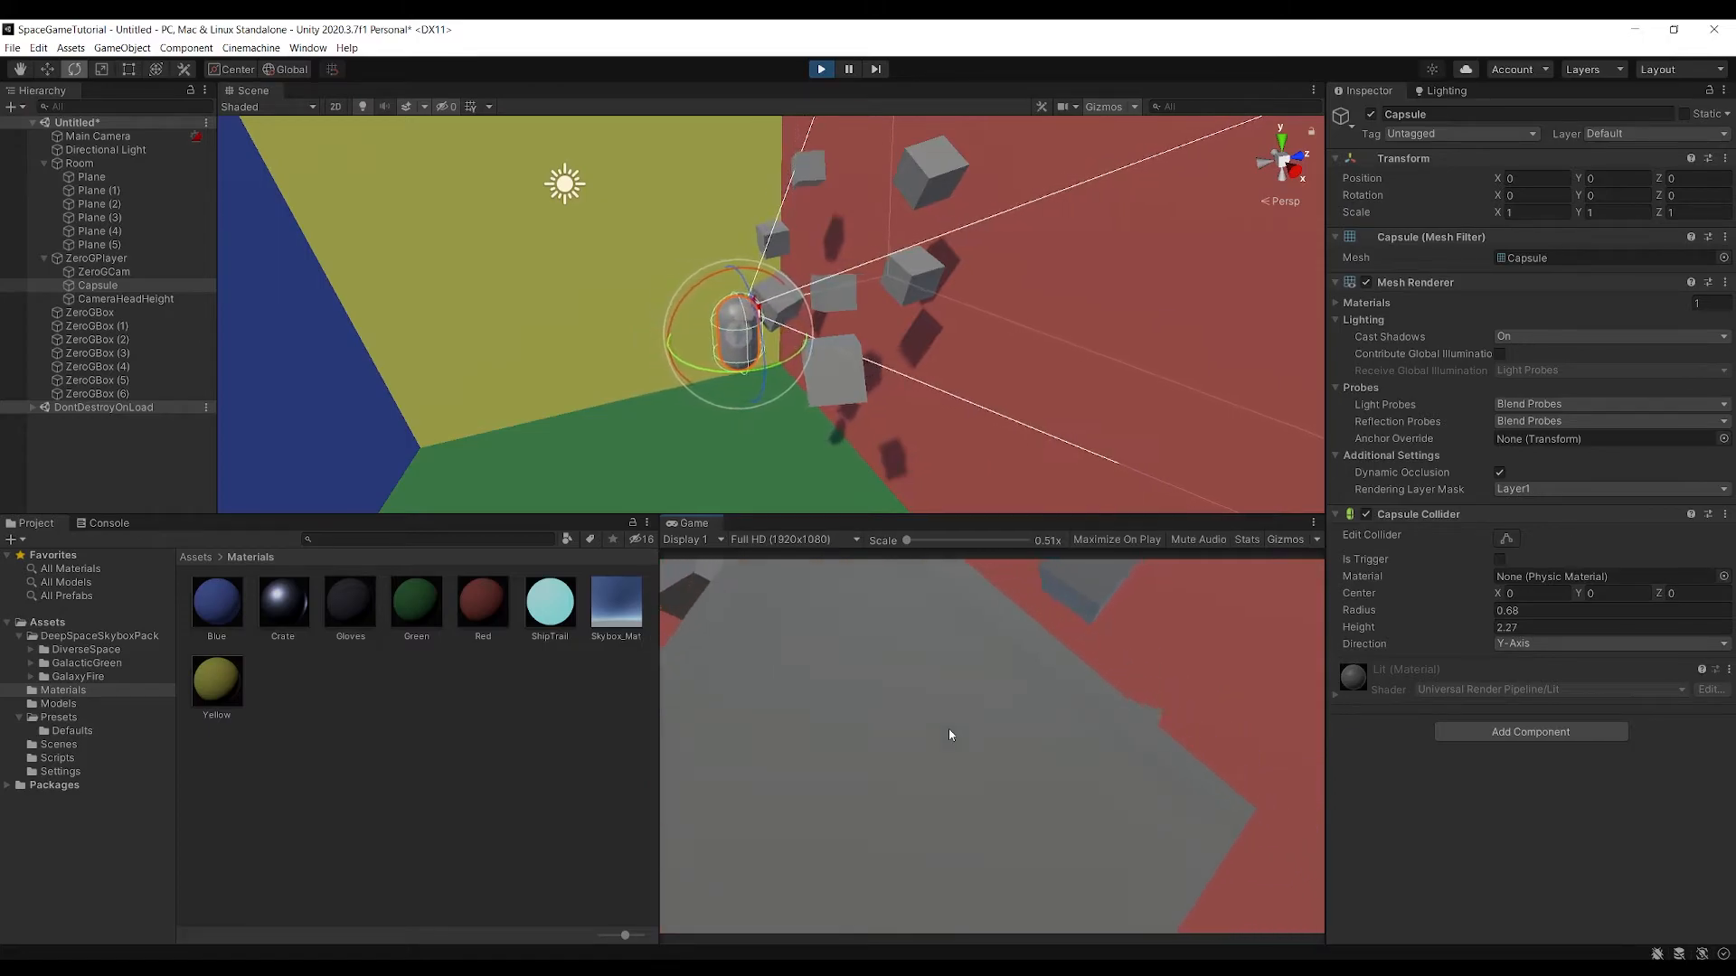
{"action": "key", "text": "w"}
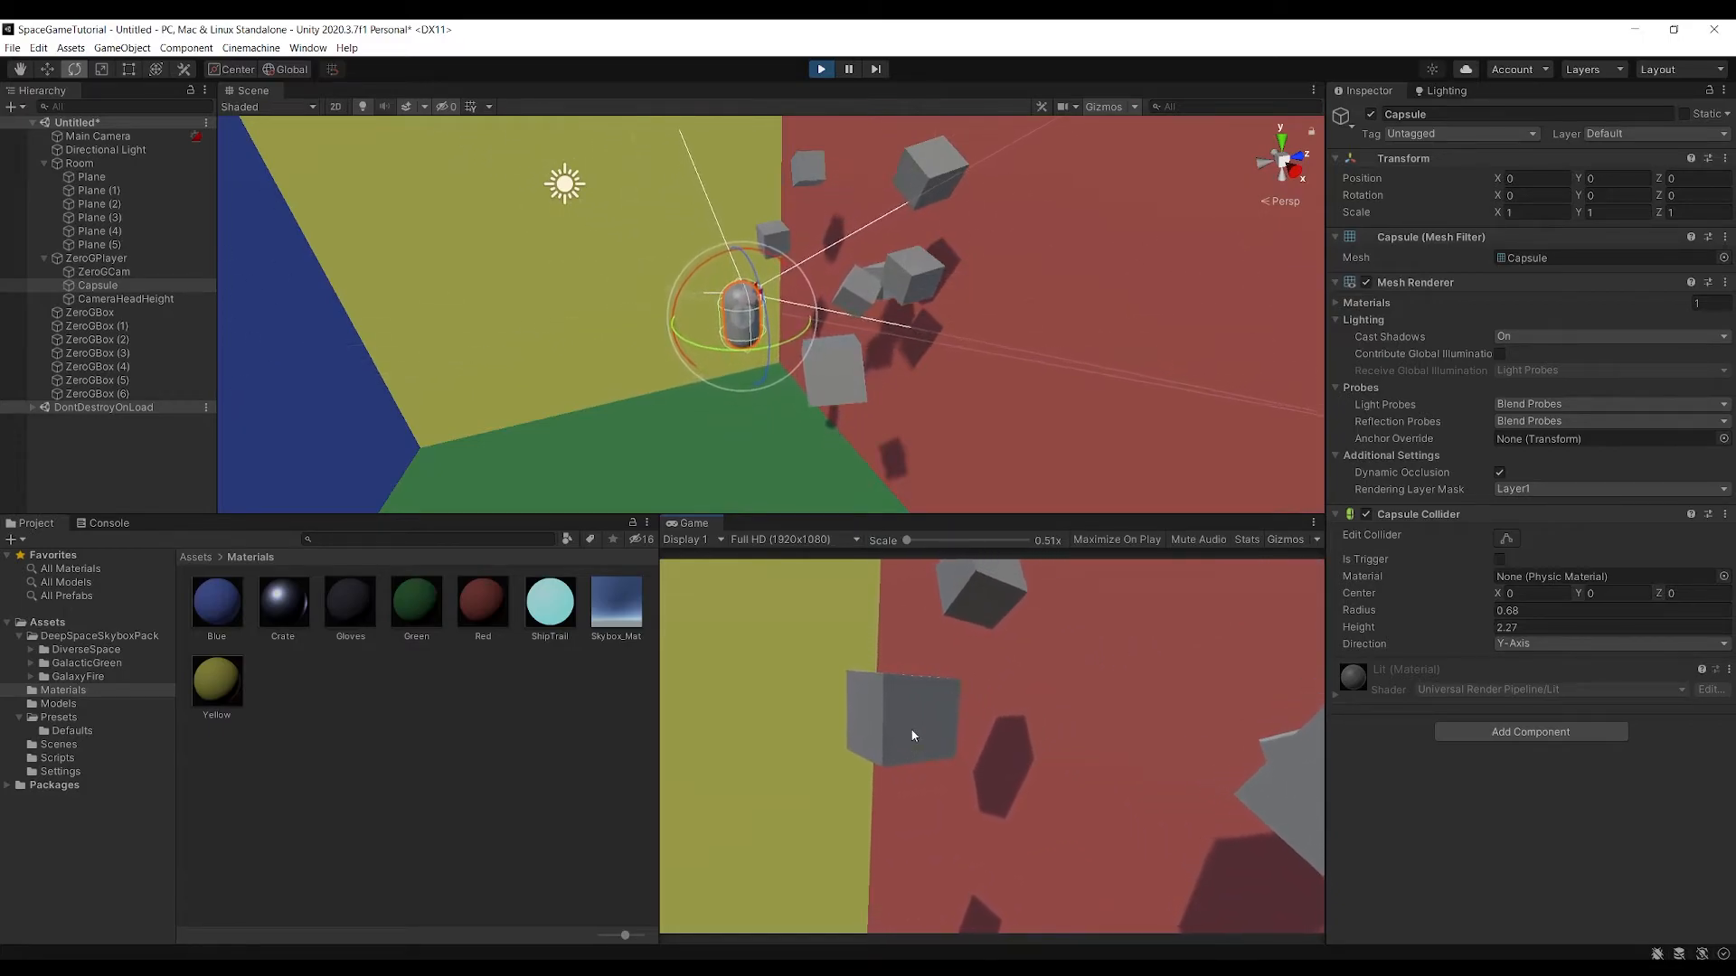
{"action": "key", "text": "w"}
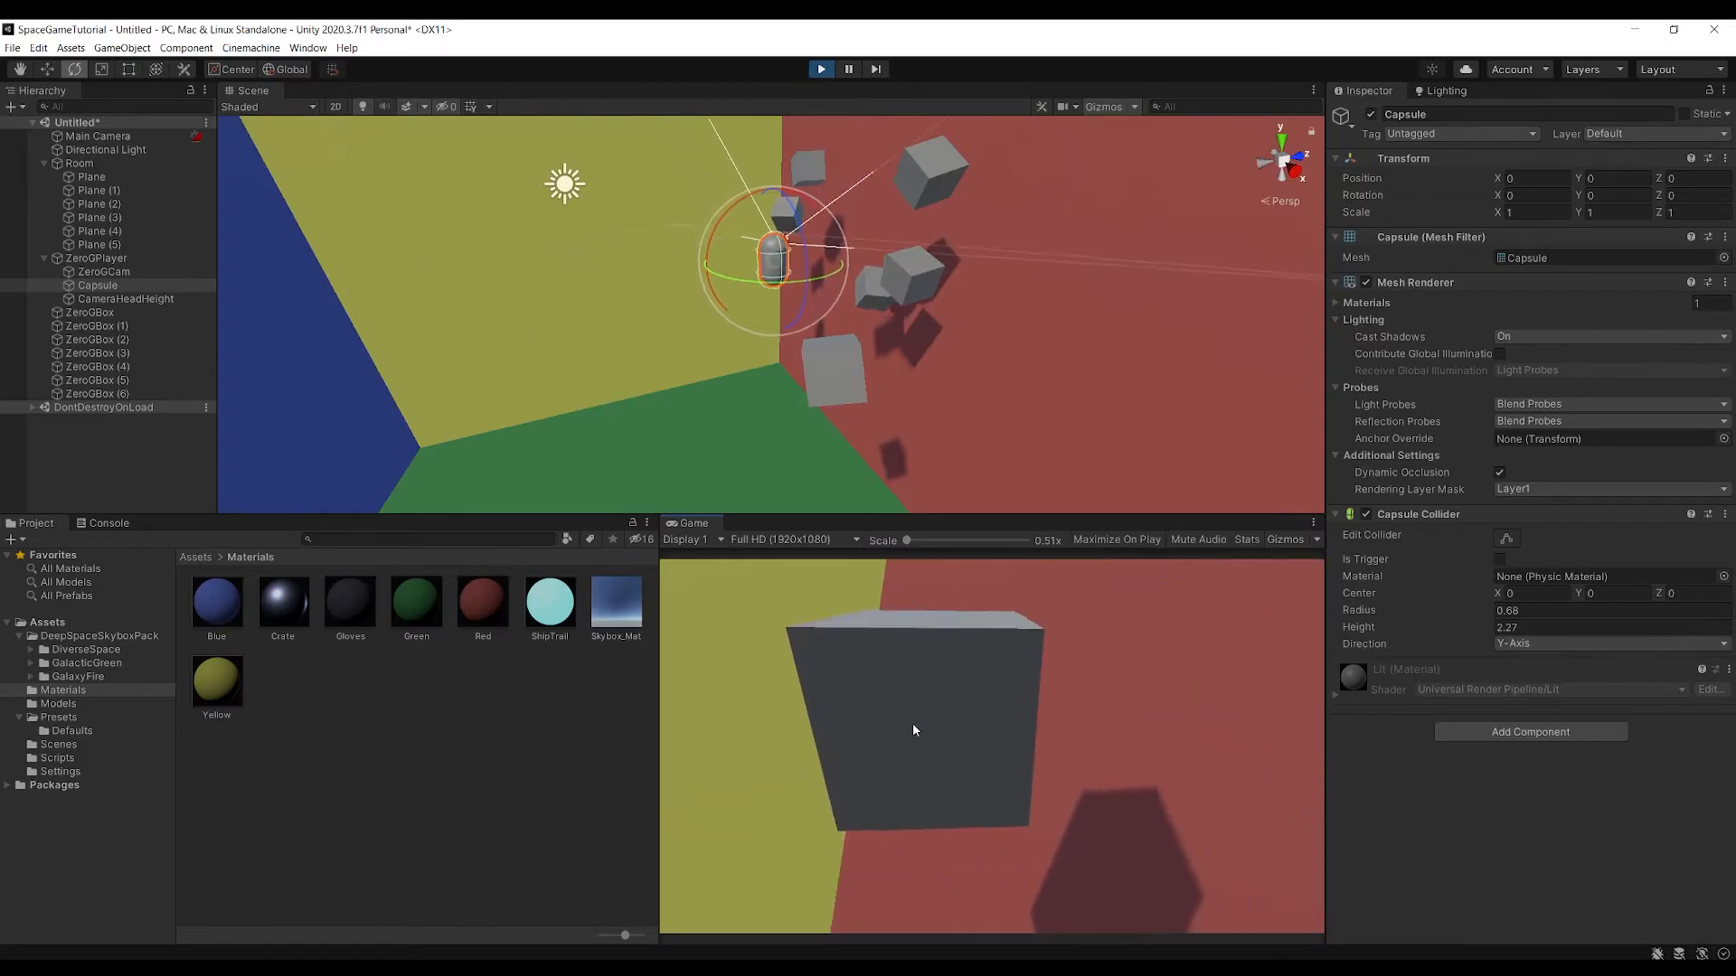
{"action": "key", "text": "ctrl+p"}
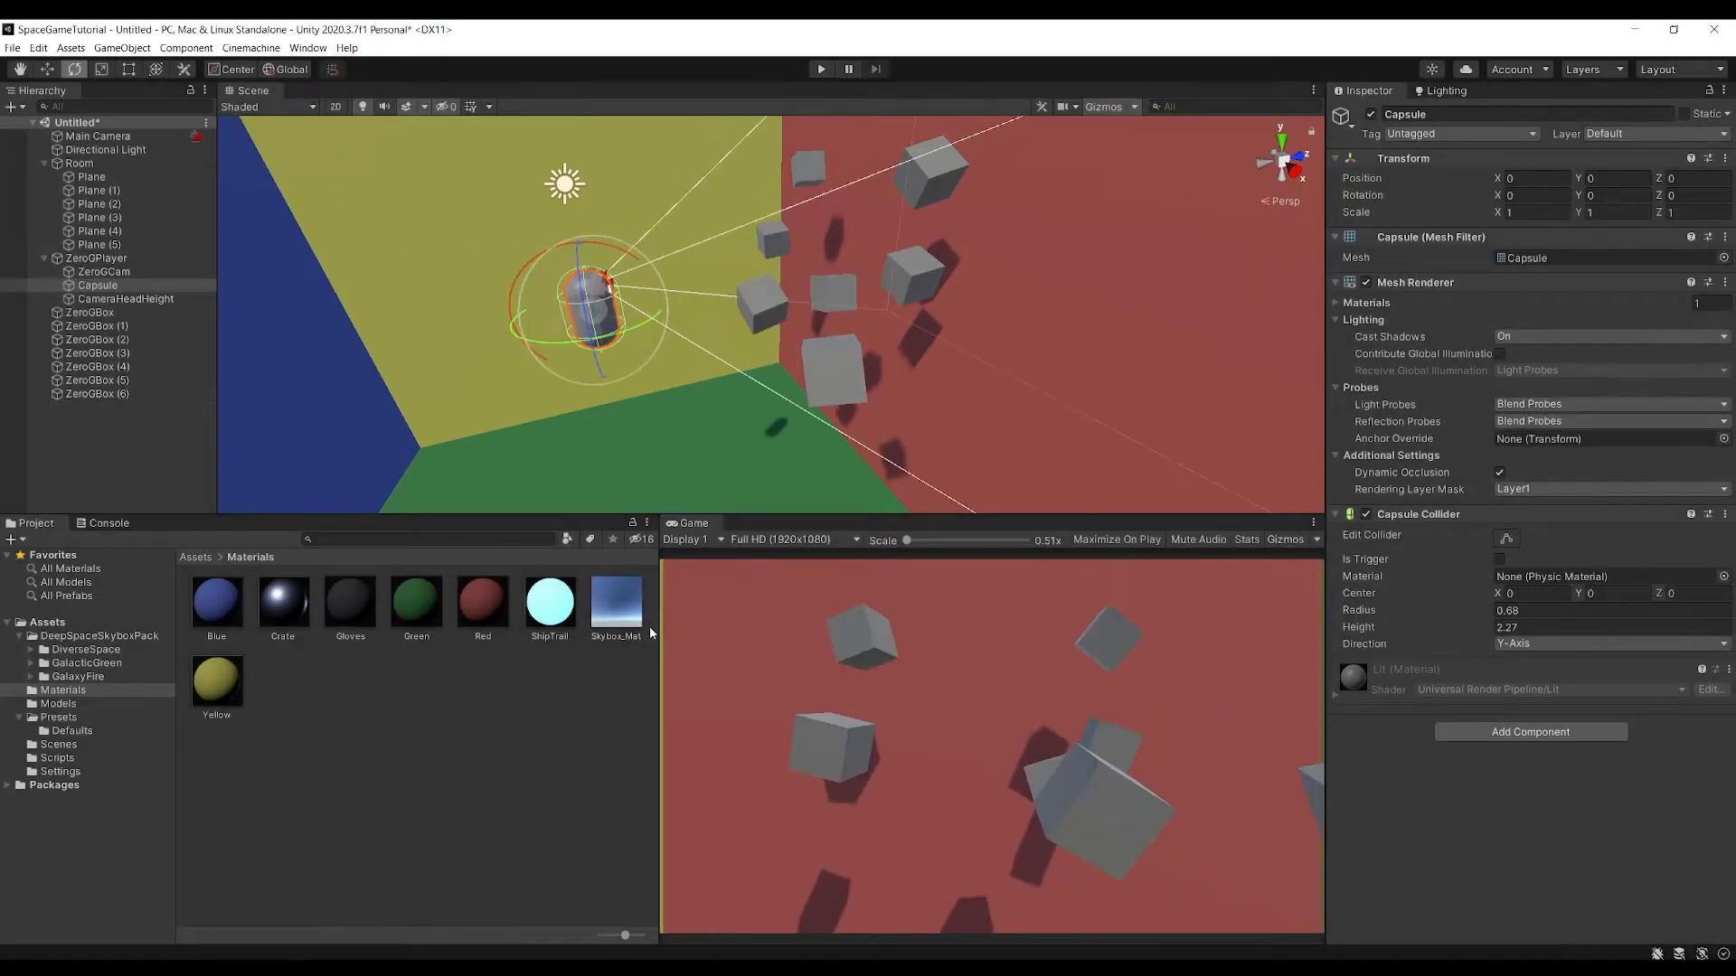
Save the scene as FirstPersonZeroG in the Scenes folder
{"action": "key", "text": "ctrl+s"}
{"action": "double_click", "coordinate": [209, 256]}
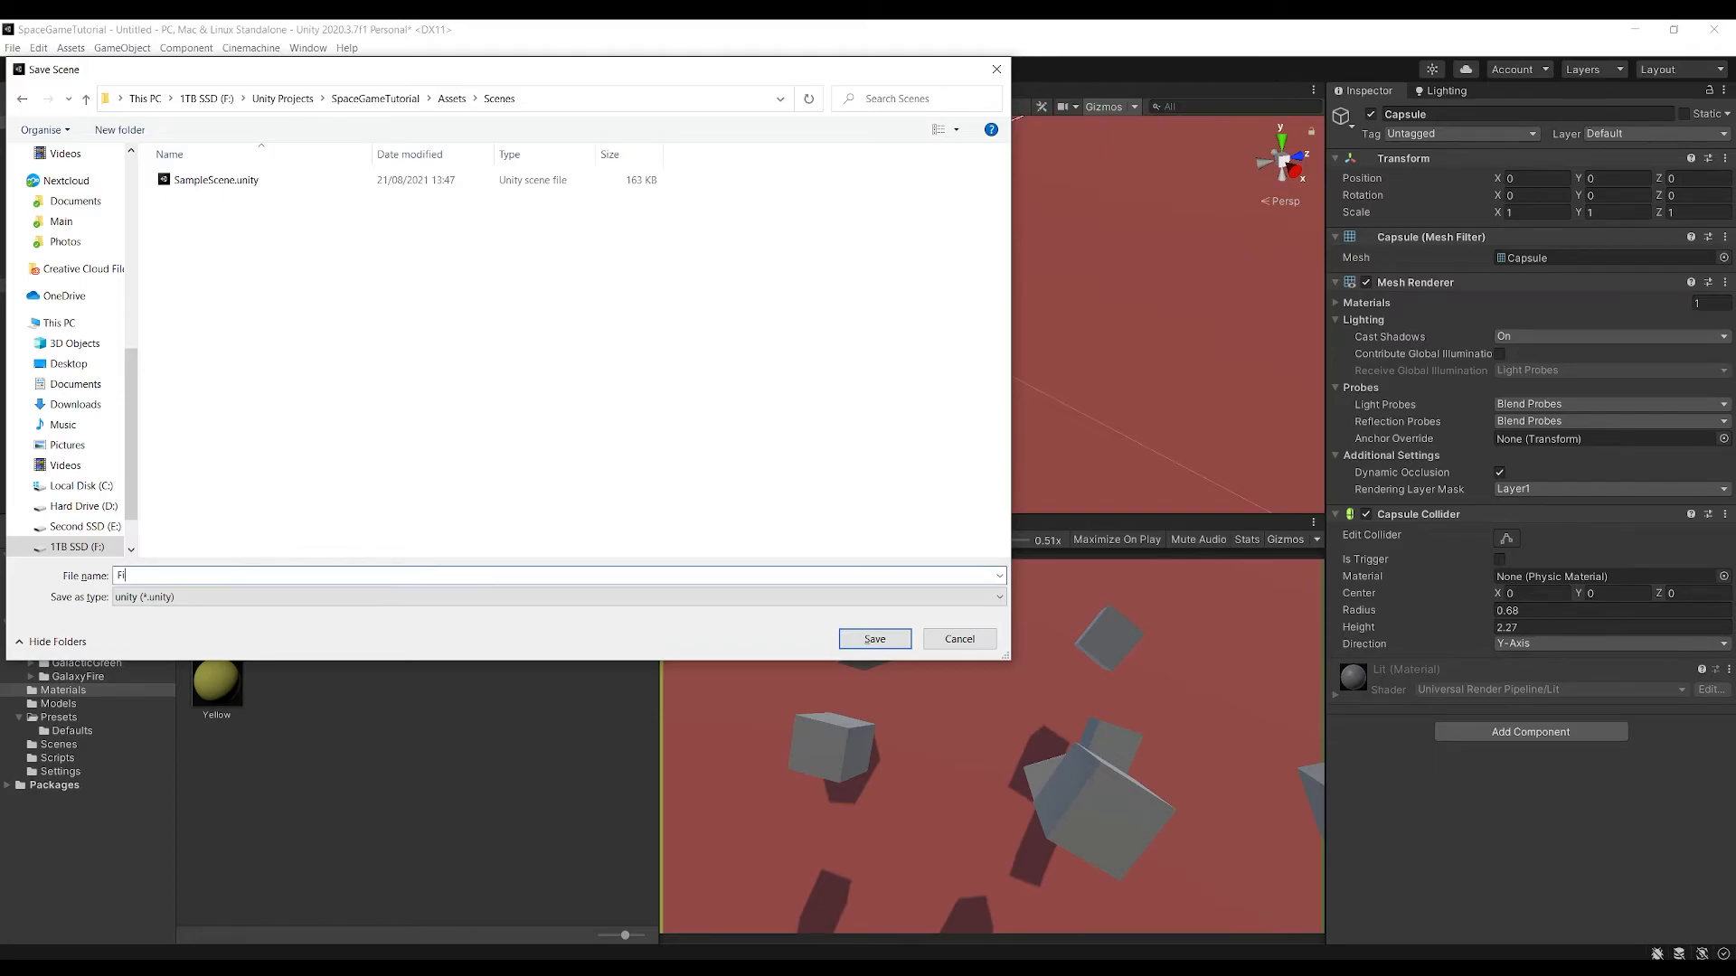
{"action": "type", "text": "FirstPersonZeroG"}
{"action": "key", "text": "Return"}
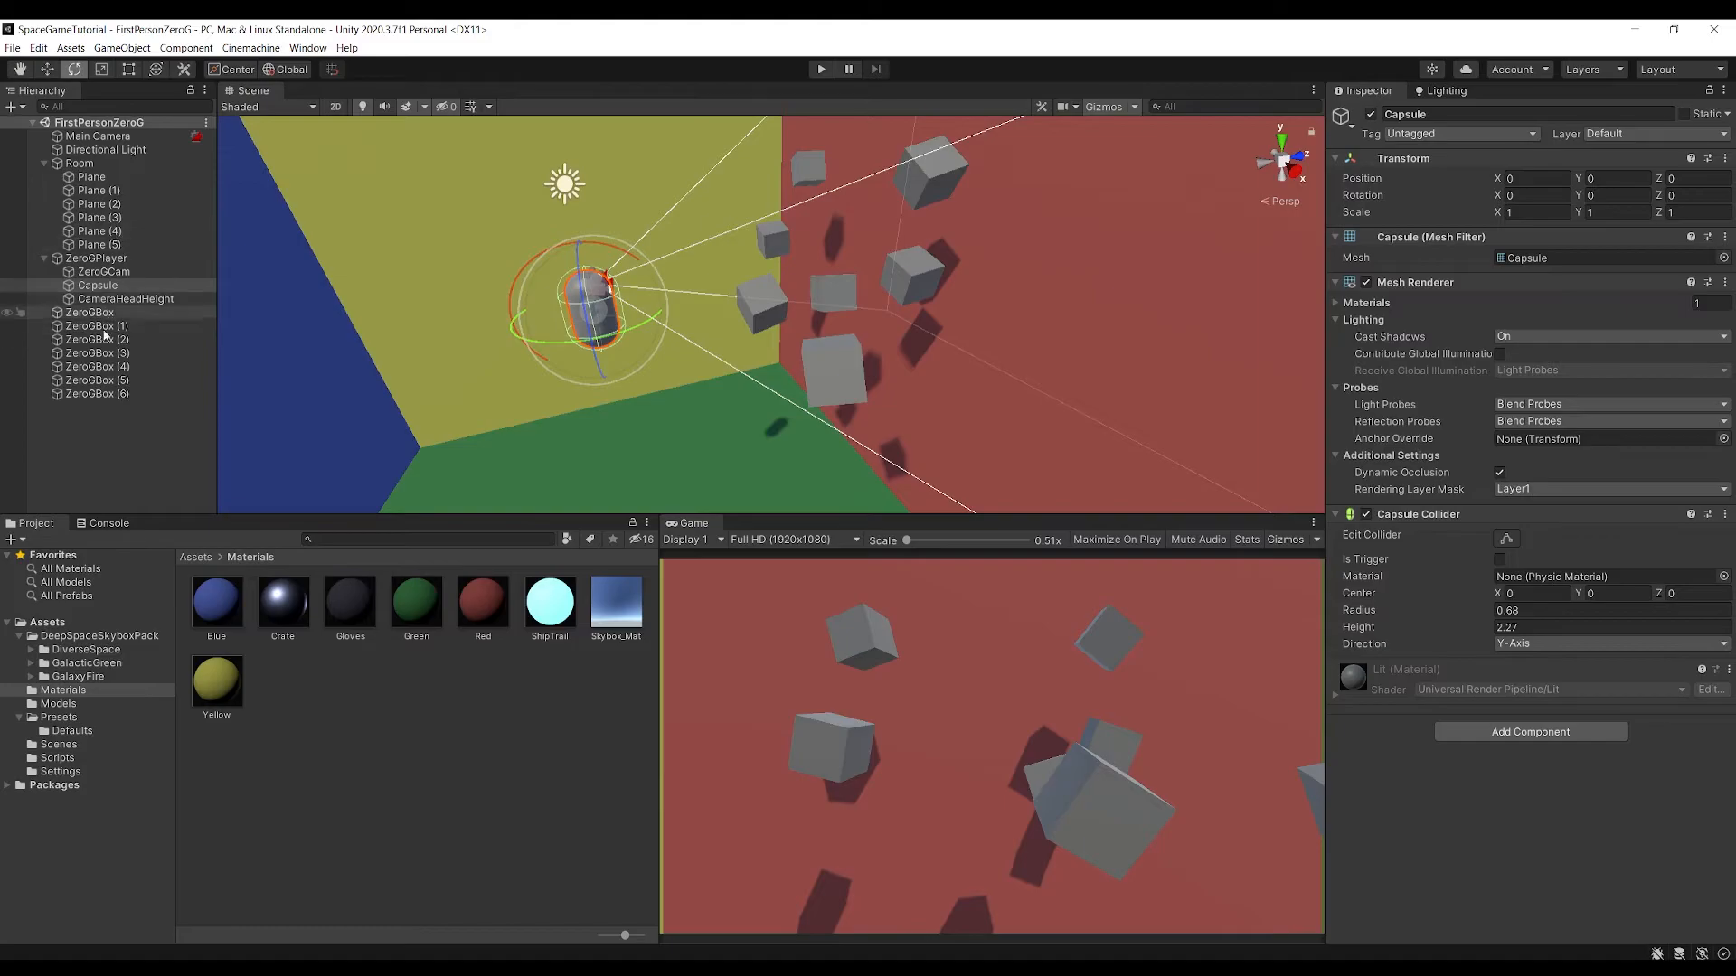
Turn ZeroGPlayer into a prefab asset in the Assets folder
{"action": "left_click", "coordinate": [44, 258]}
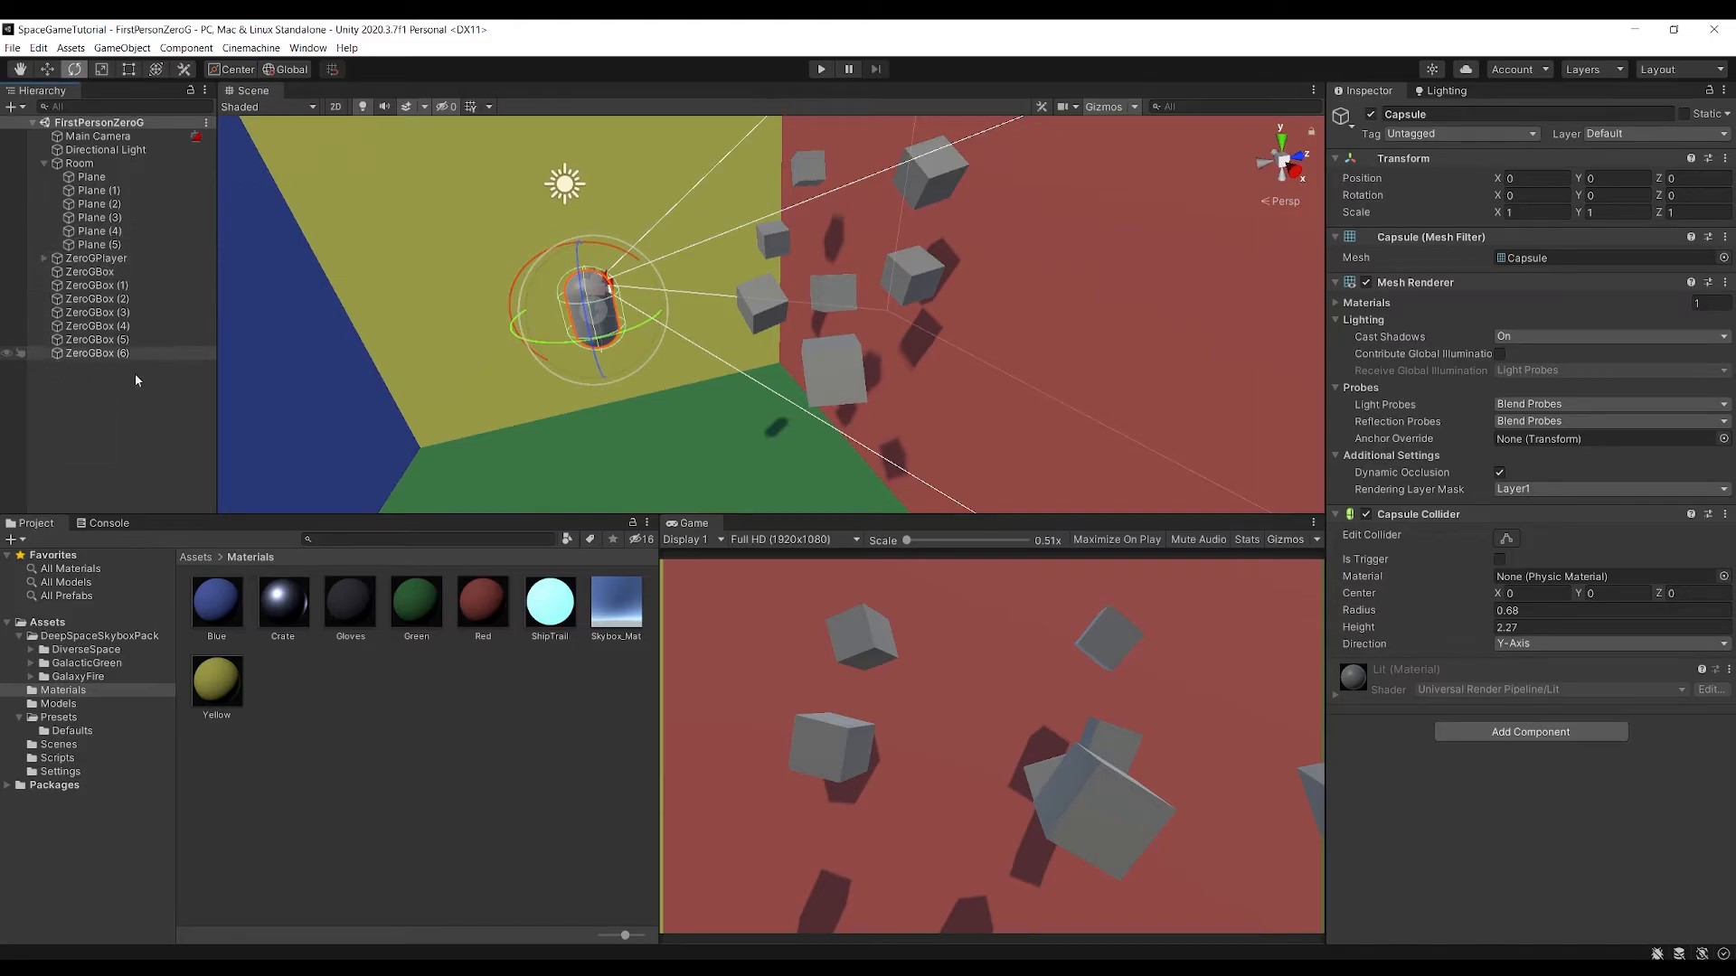
{"action": "left_click", "coordinate": [196, 558]}
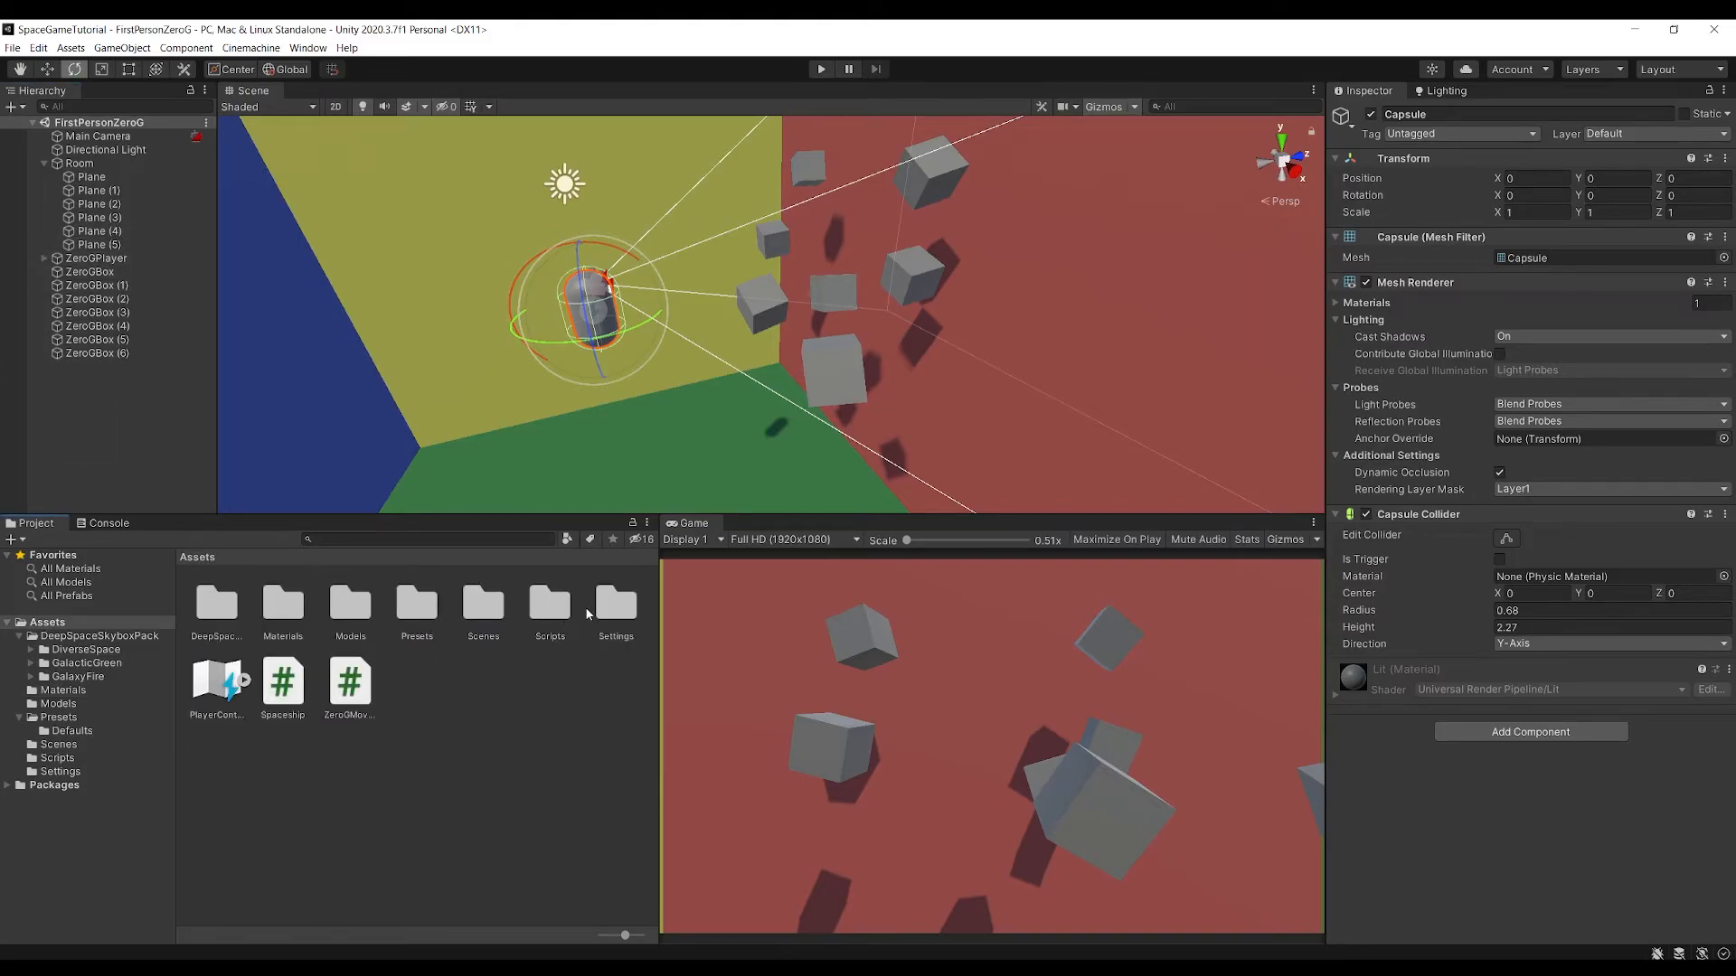
{"action": "left_click_drag", "start_coordinate": [81, 262], "coordinate": [468, 703]}
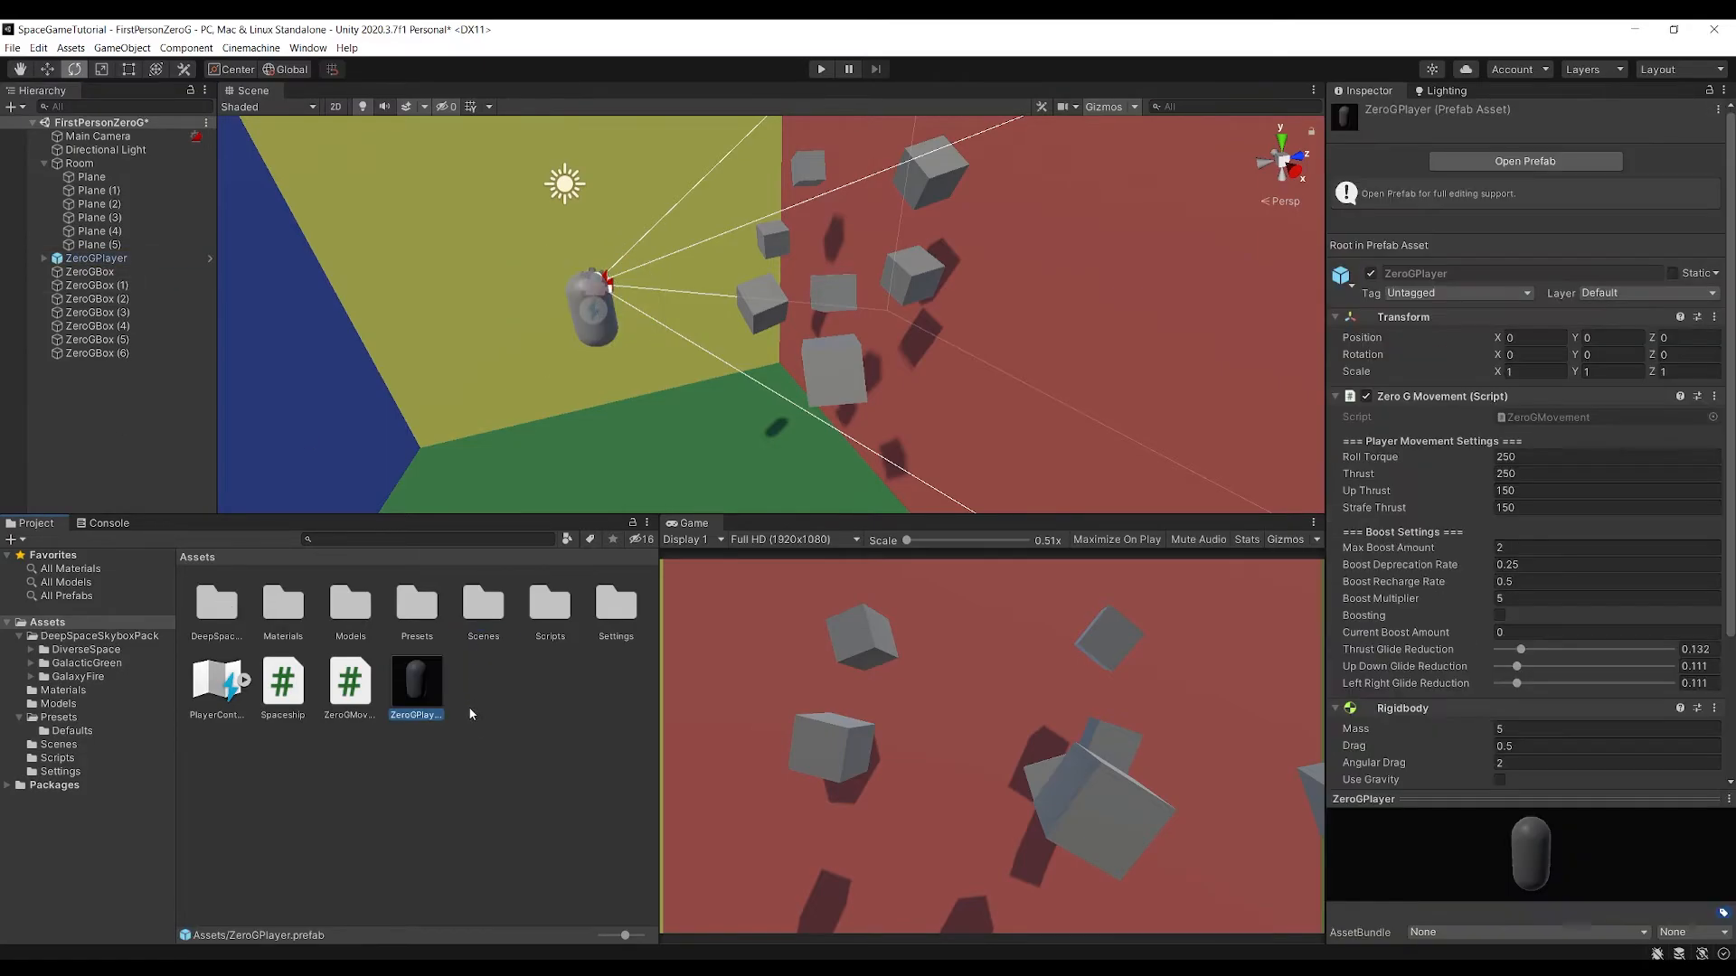
Create a Prefabs folder in Assets and move the ZeroGPlayer prefab into it
{"action": "right_click", "coordinate": [489, 712]}
{"action": "mouse_move", "coordinate": [632, 330]}
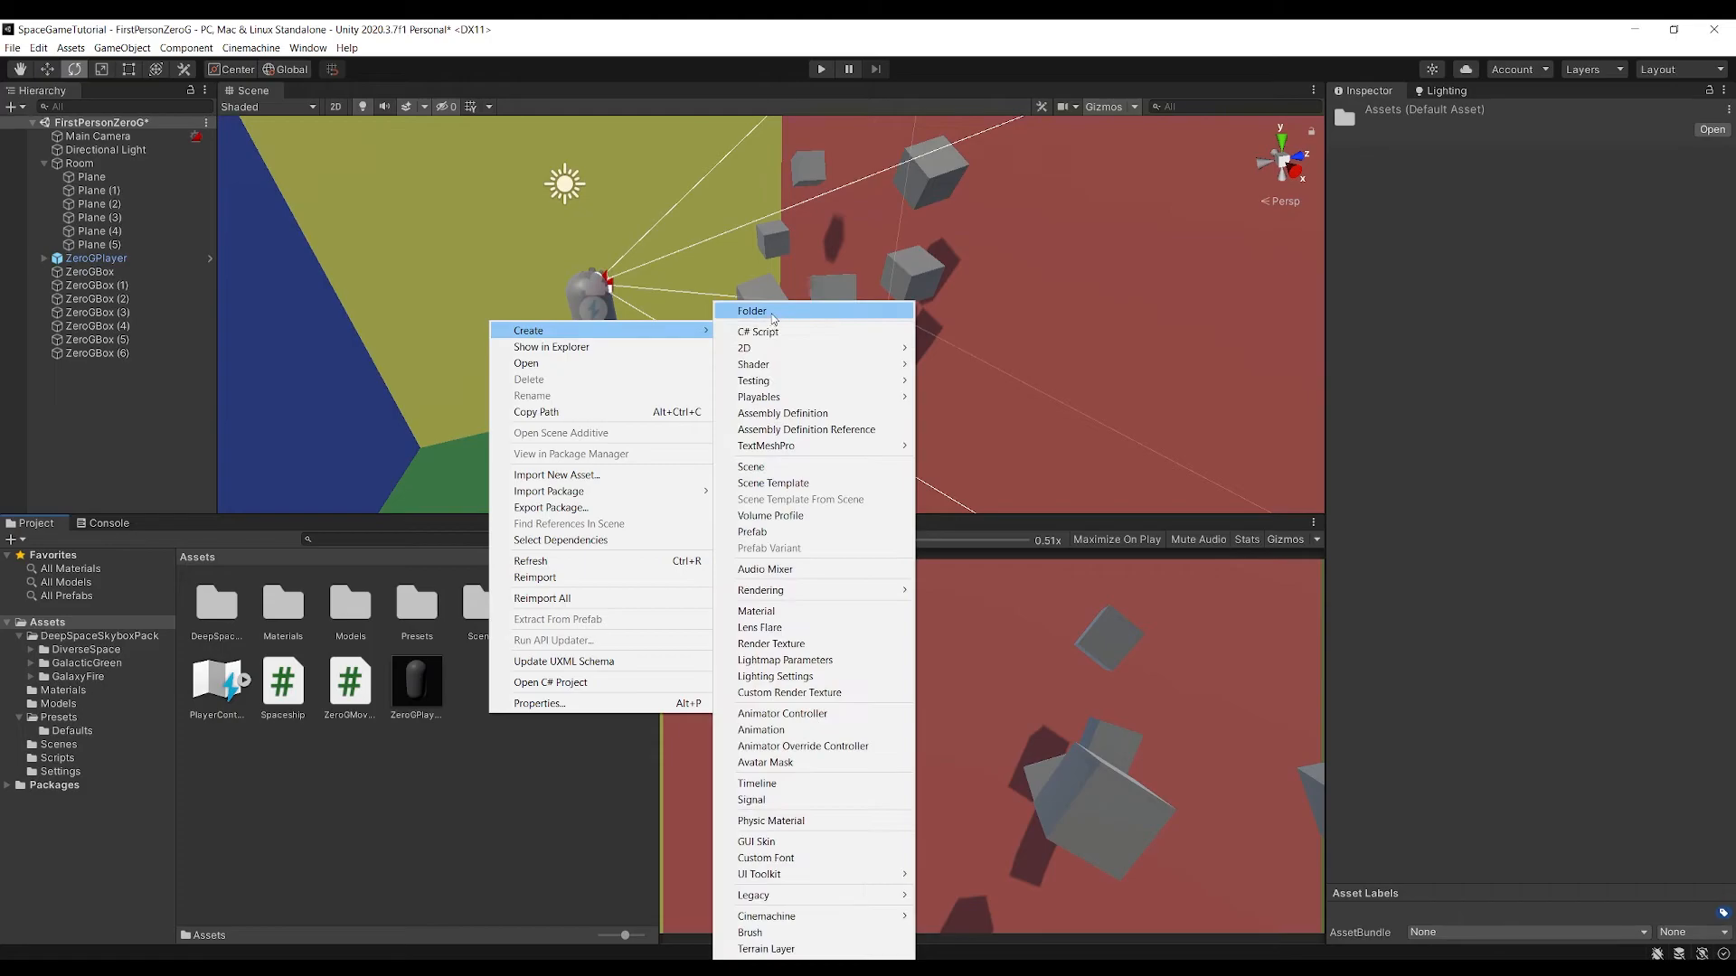
{"action": "left_click", "coordinate": [771, 312]}
{"action": "type", "text": "s"}
{"action": "key", "text": "Return"}
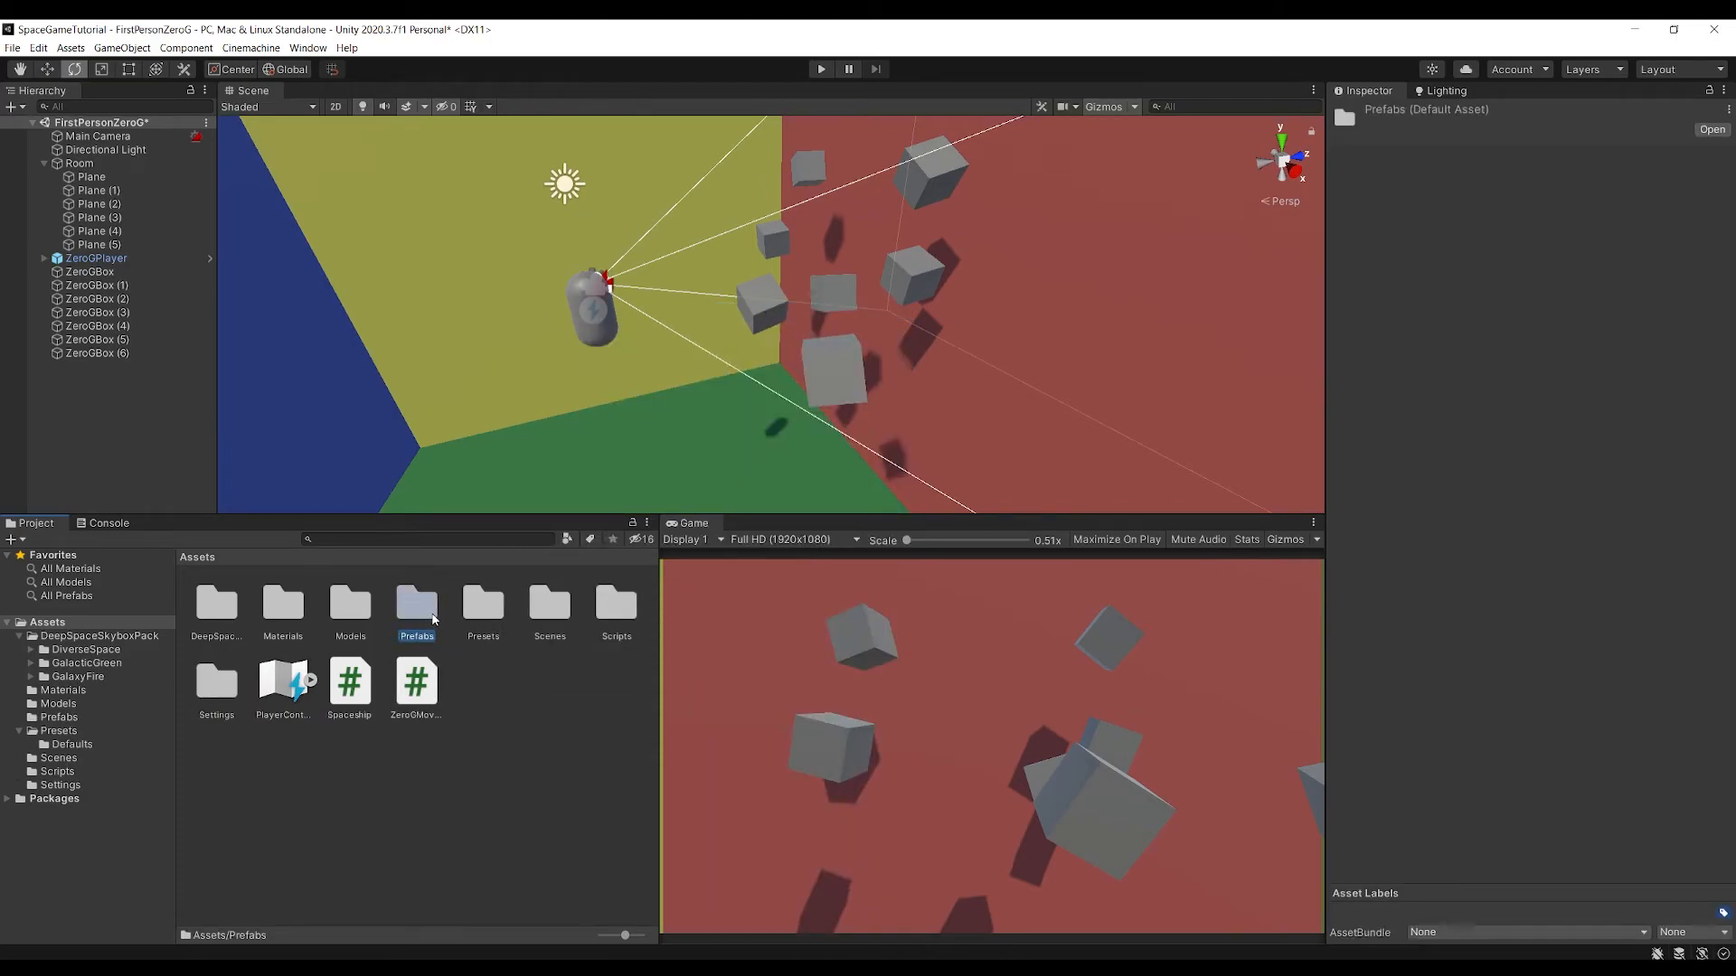
{"action": "double_click", "coordinate": [432, 618]}
{"action": "left_click", "coordinate": [210, 612]}
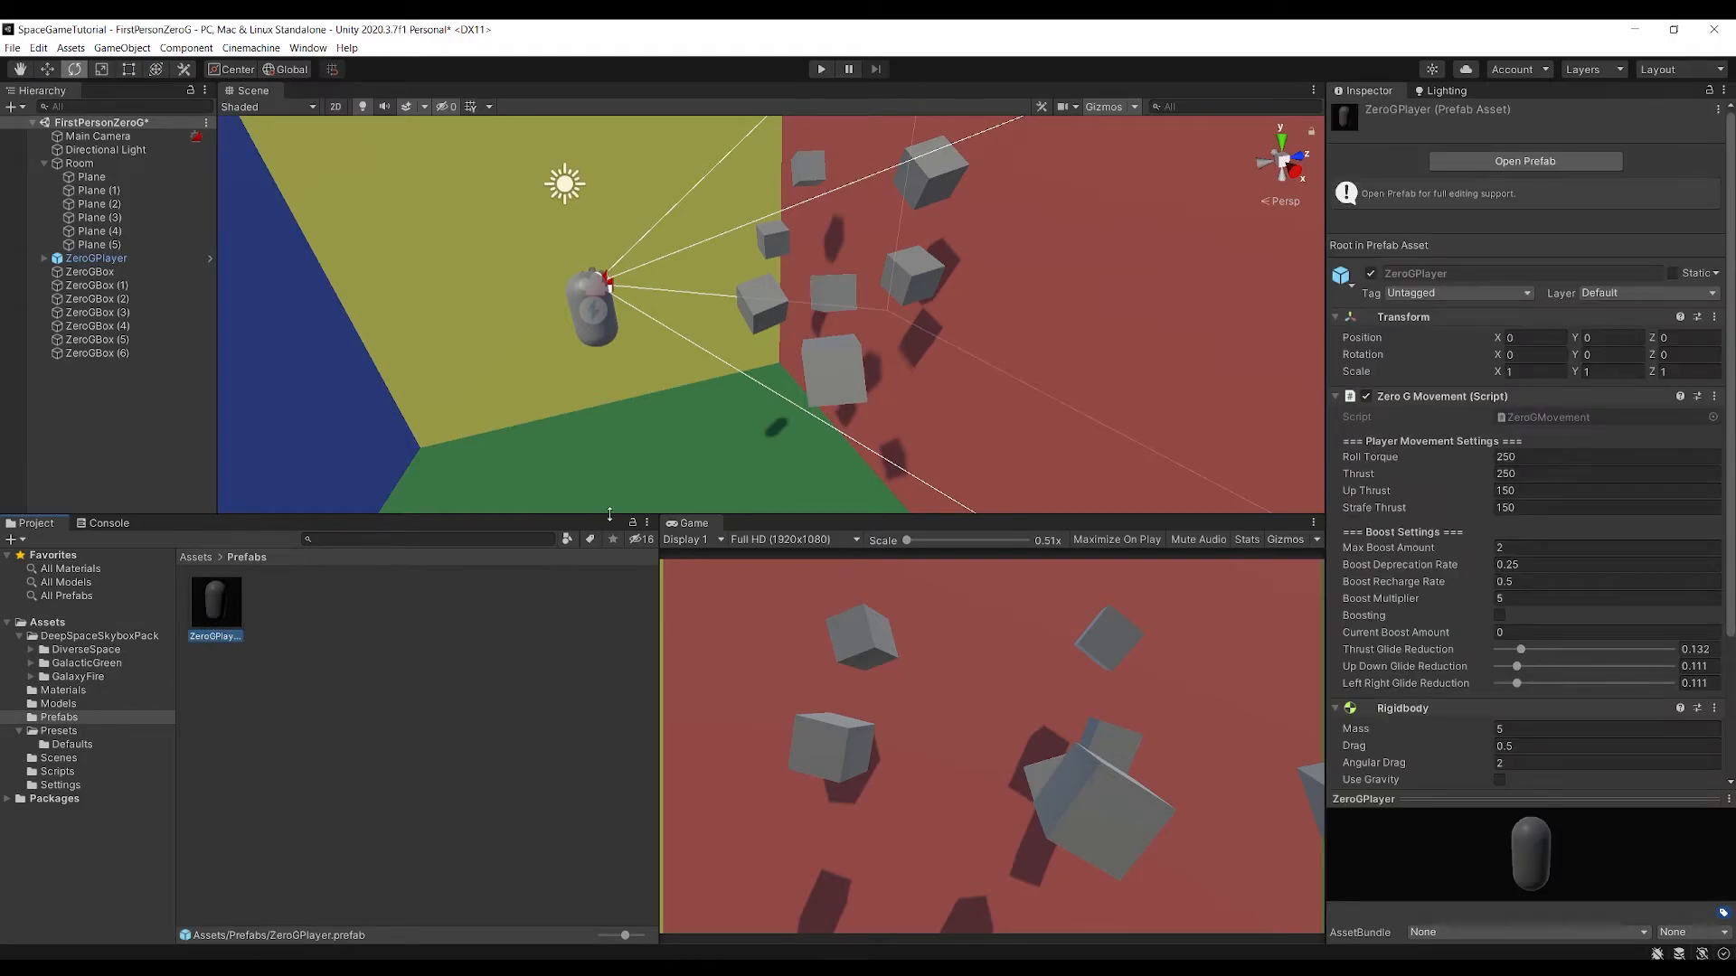
Open SampleScene from the project's Scenes folder
{"action": "left_click", "coordinate": [202, 560]}
{"action": "double_click", "coordinate": [277, 601]}
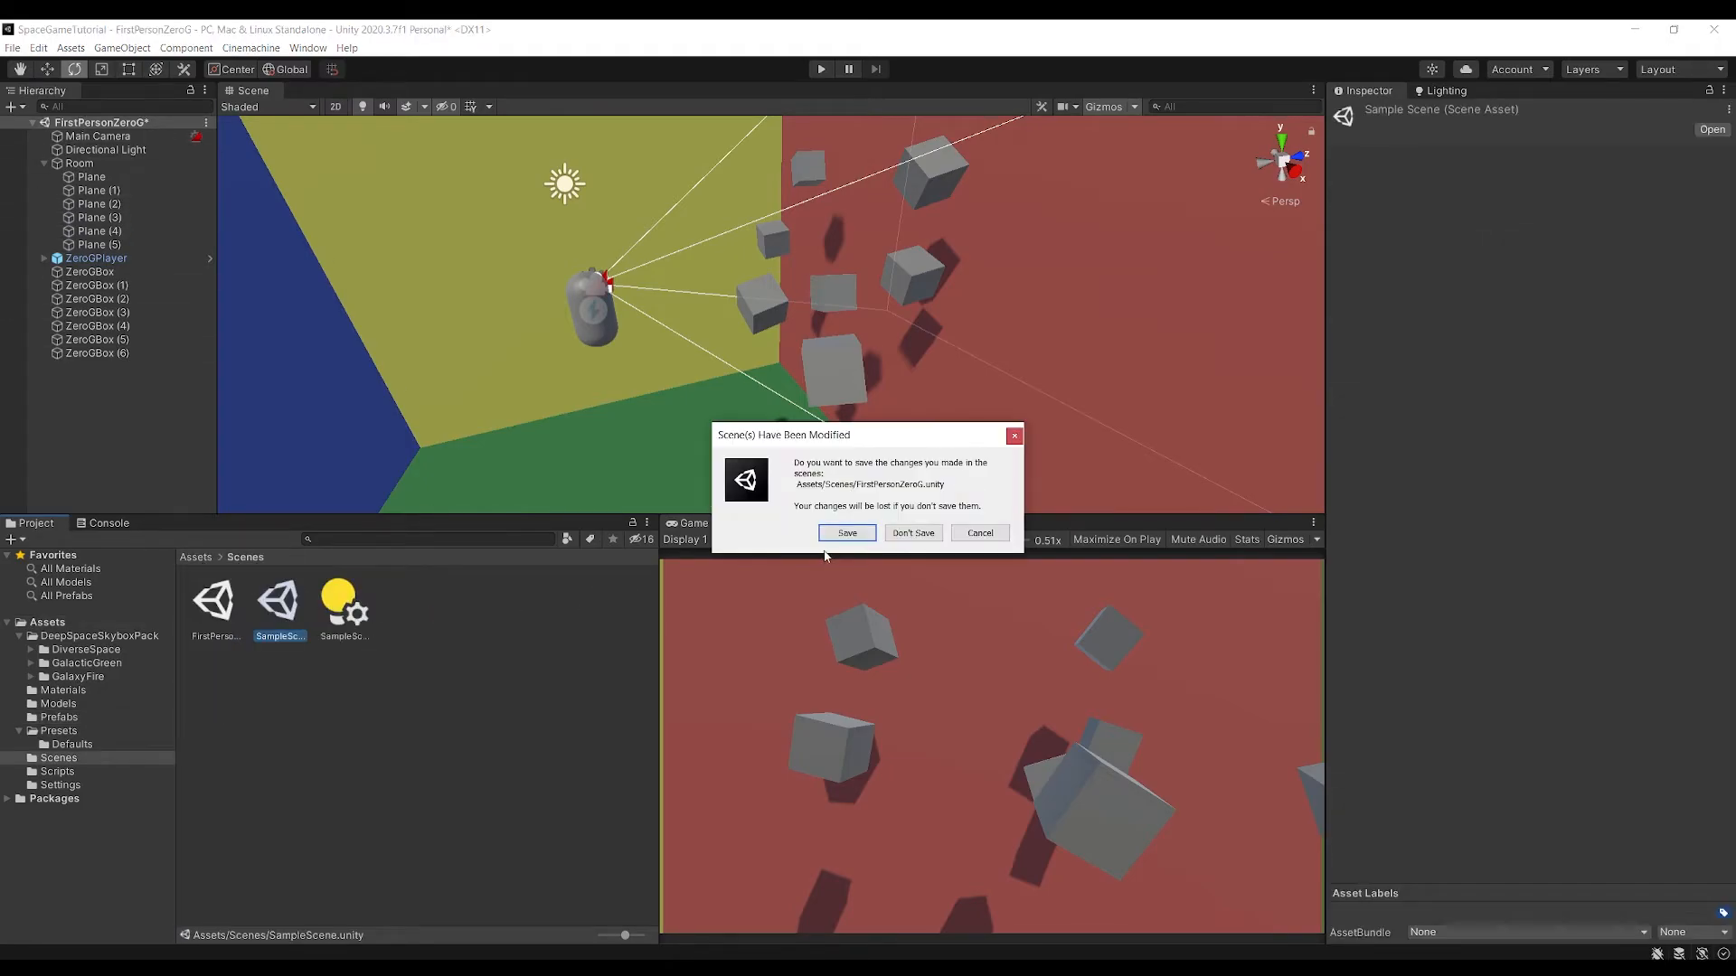
{"action": "left_click", "coordinate": [839, 540]}
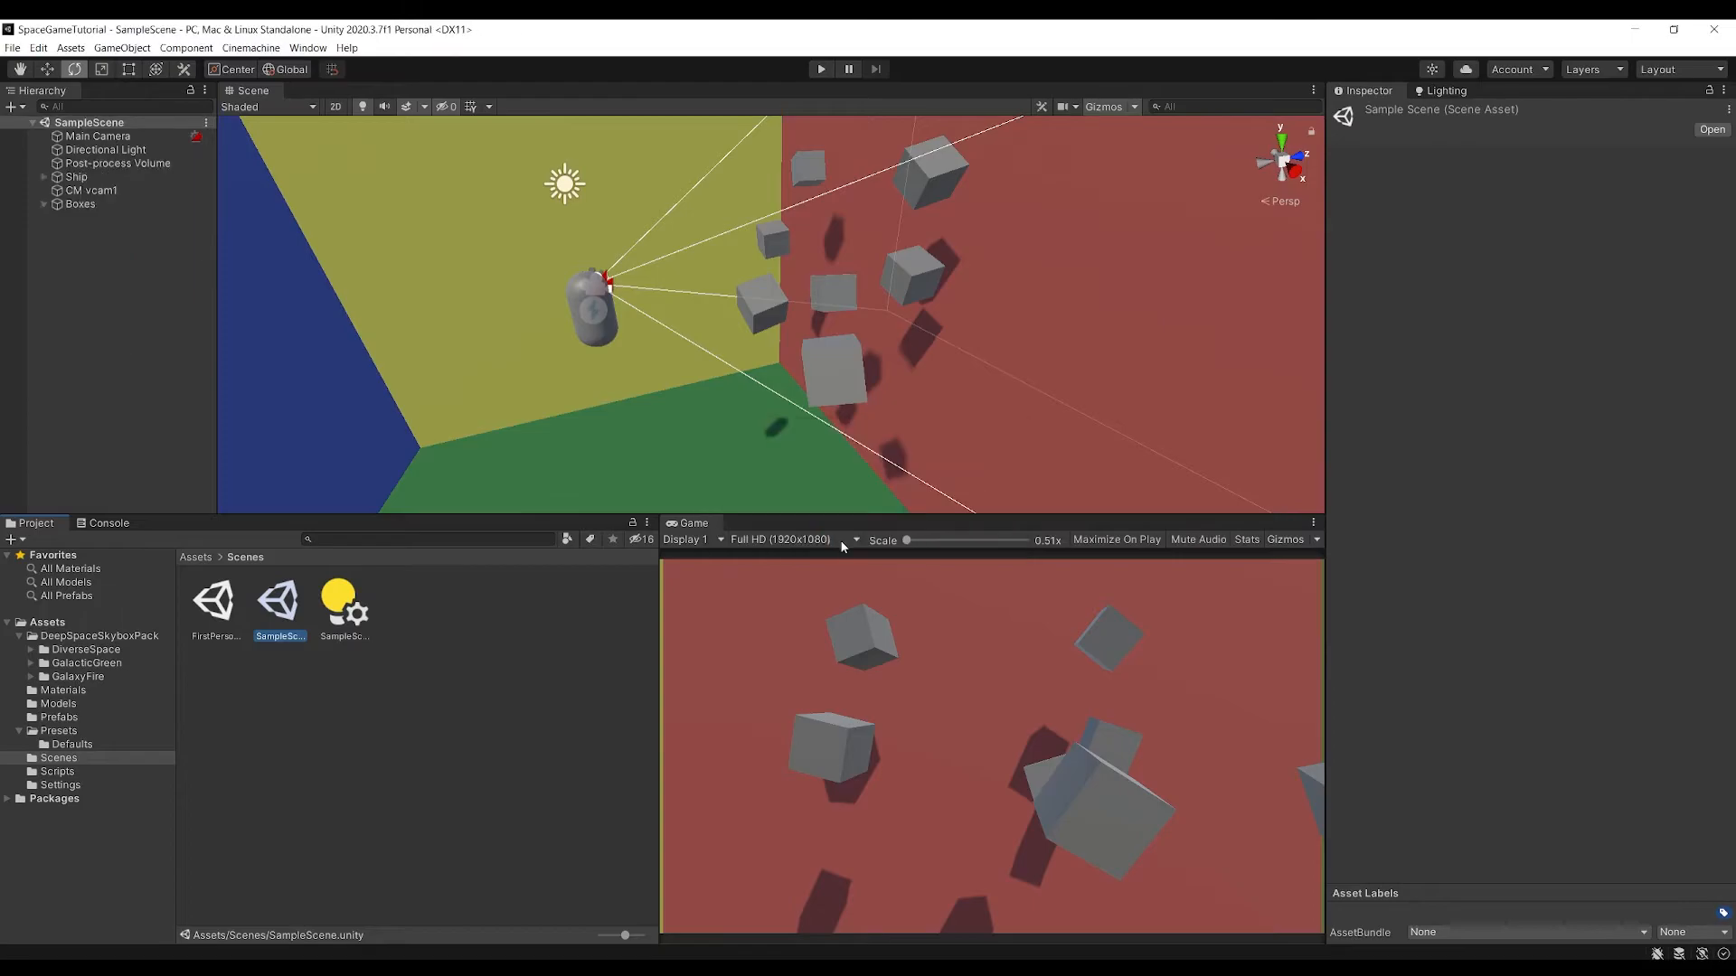
Place an instance of the ZeroGPlayer prefab in the scene beside the spaceship
{"action": "left_click_drag", "start_coordinate": [795, 342], "coordinate": [676, 322], "text": "alt"}
{"action": "key", "text": "w"}
{"action": "right_click_drag", "start_coordinate": [676, 322], "coordinate": [748, 370]}
{"action": "left_click", "coordinate": [197, 560]}
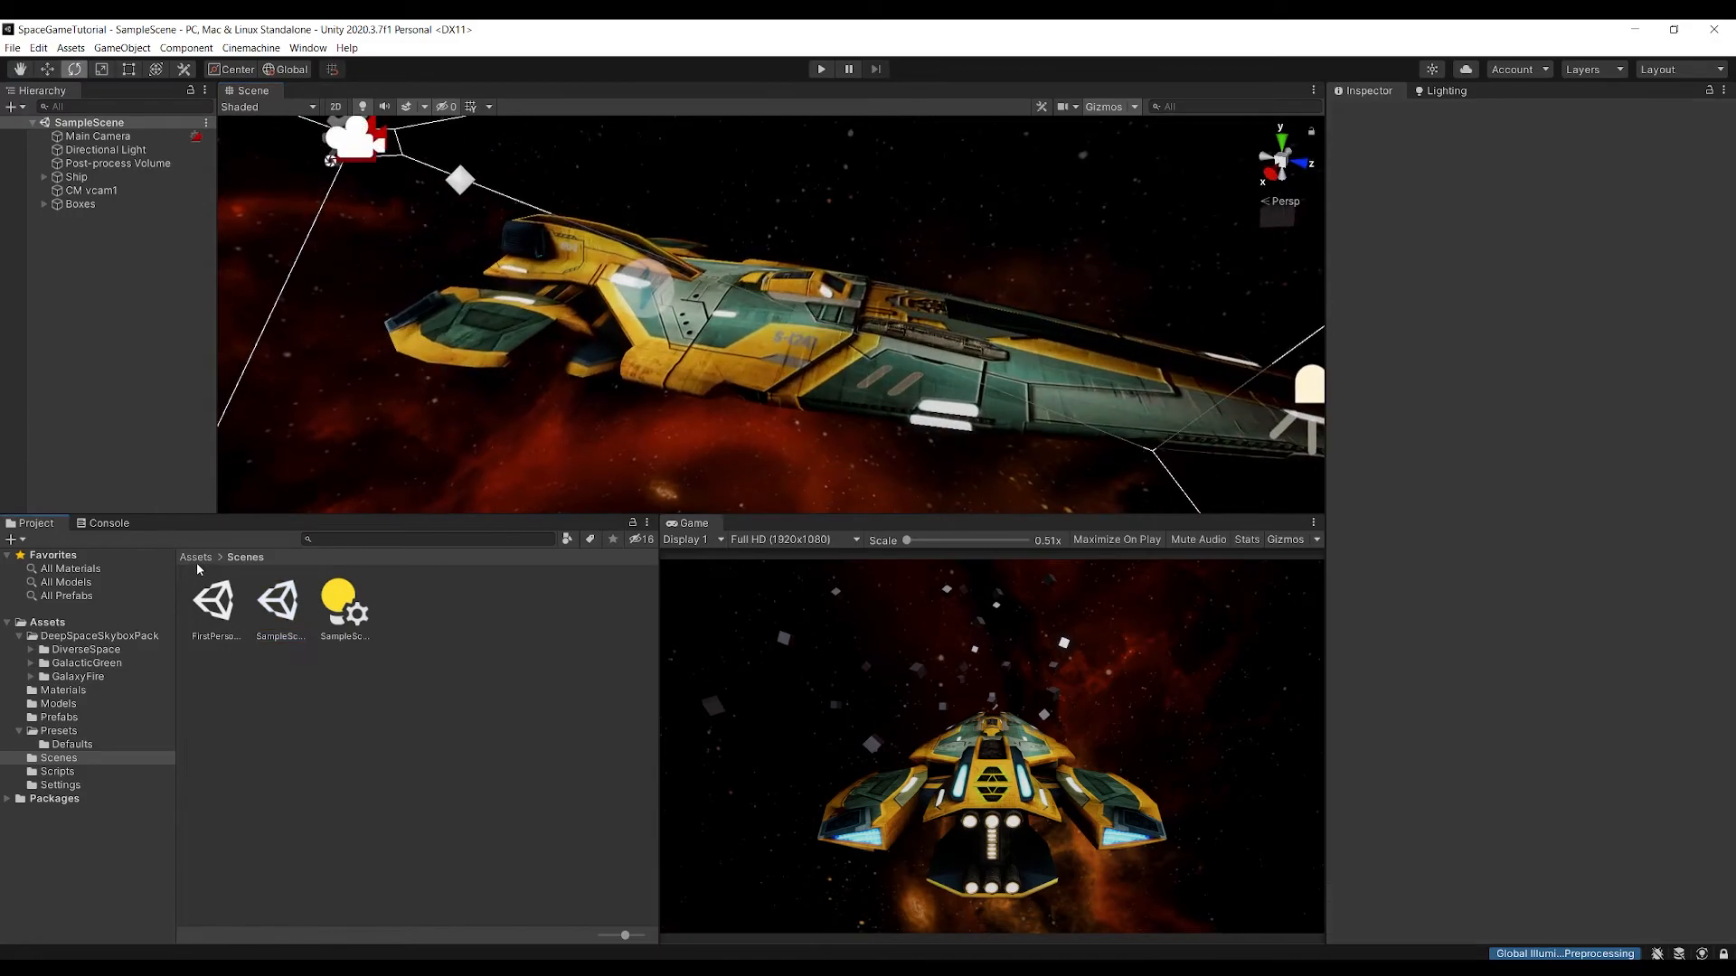
{"action": "double_click", "coordinate": [418, 611]}
{"action": "left_click_drag", "start_coordinate": [225, 608], "coordinate": [644, 371]}
Move ZeroGPlayer away from the ship along the X axis to X position 7.81
{"action": "right_click_drag", "start_coordinate": [784, 344], "coordinate": [524, 377]}
{"action": "key", "text": "s"}
{"action": "key", "text": "d"}
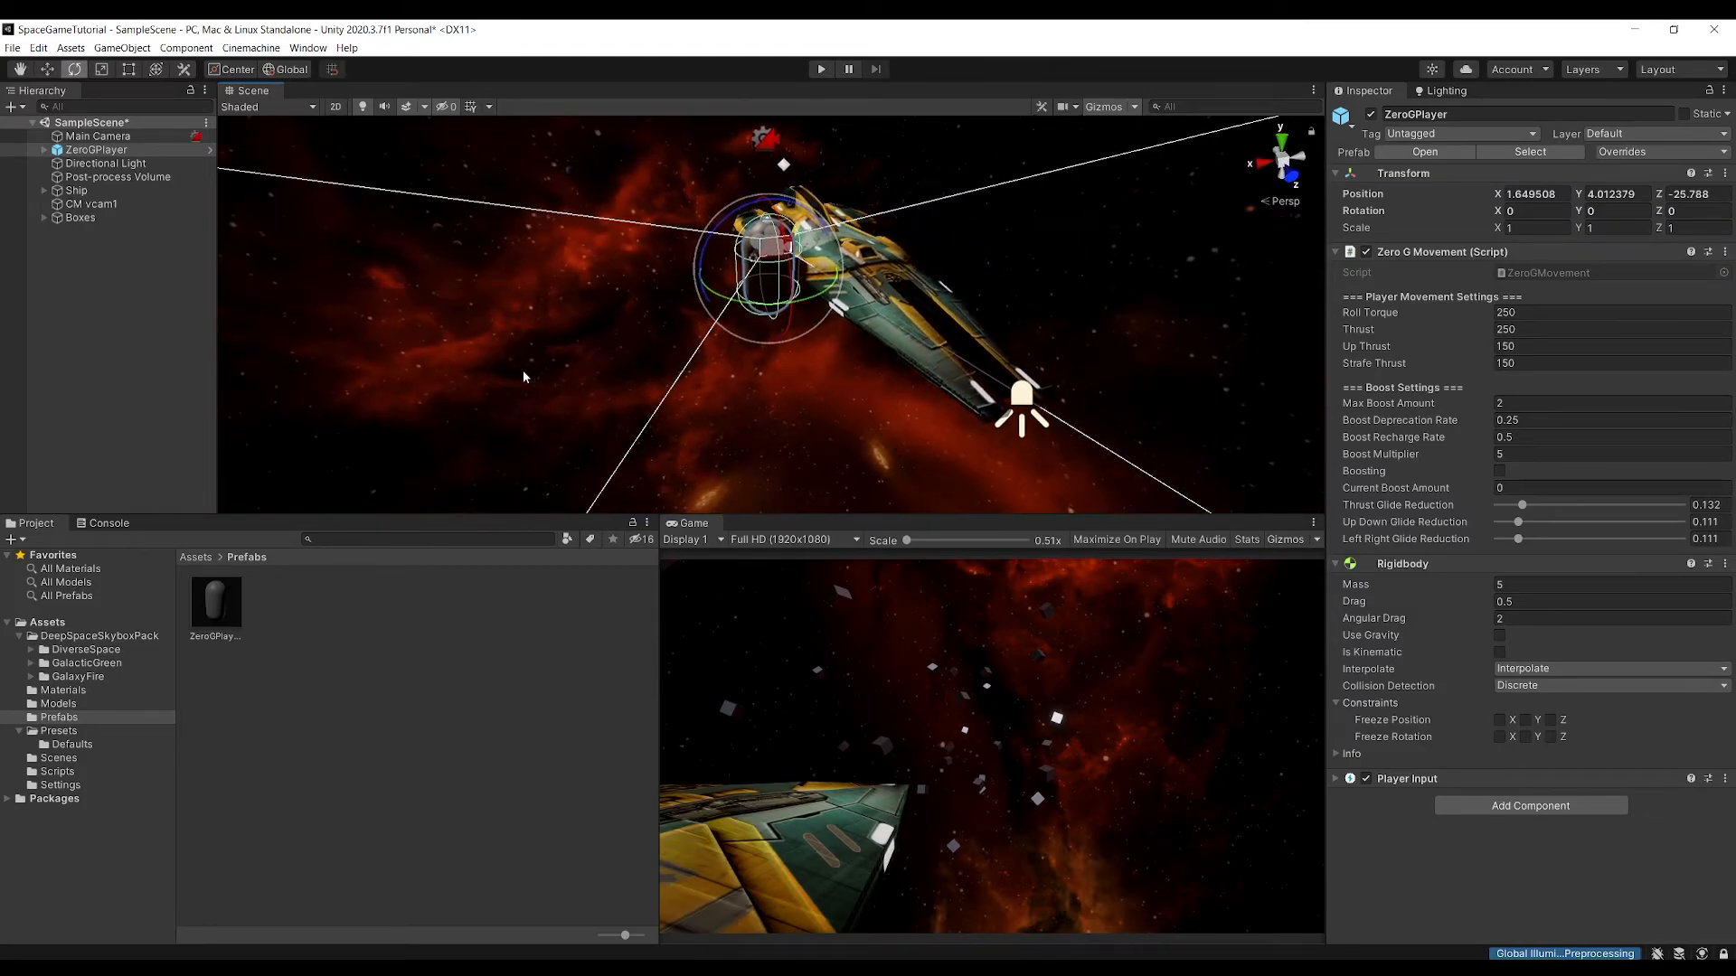
{"action": "left_click_drag", "start_coordinate": [717, 278], "coordinate": [346, 326]}
{"action": "right_click_drag", "start_coordinate": [425, 333], "coordinate": [640, 299]}
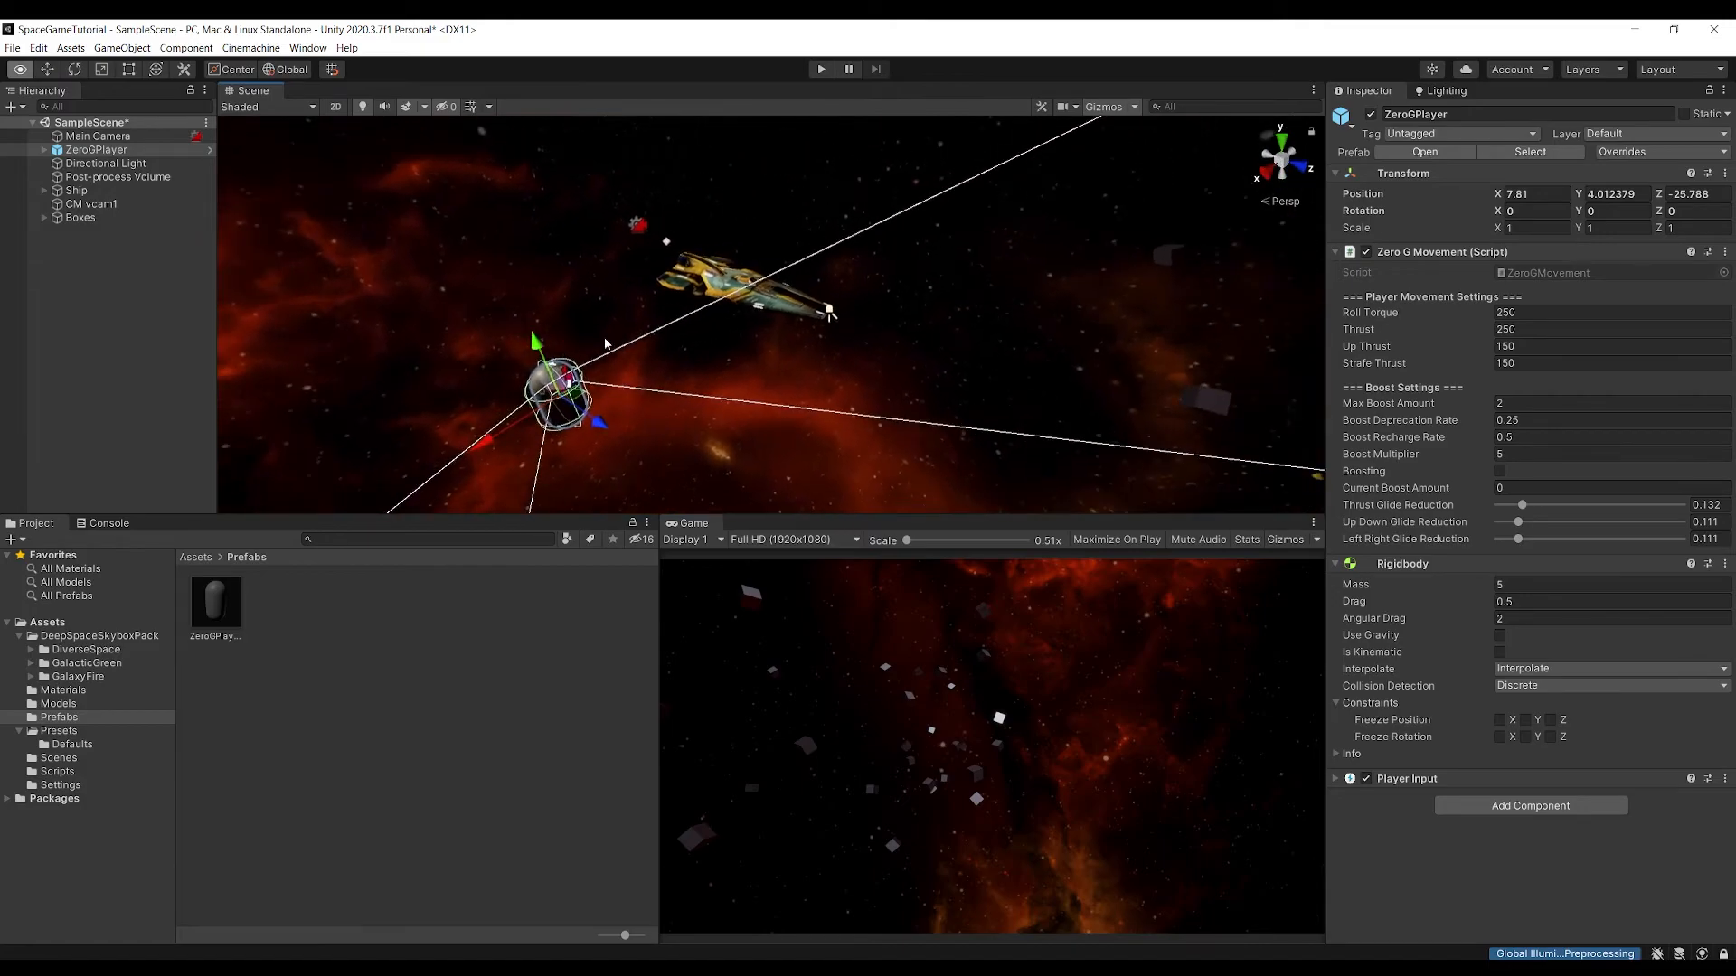
Set the Ship object's scale to 5 on all three axes
{"action": "left_click", "coordinate": [673, 287]}
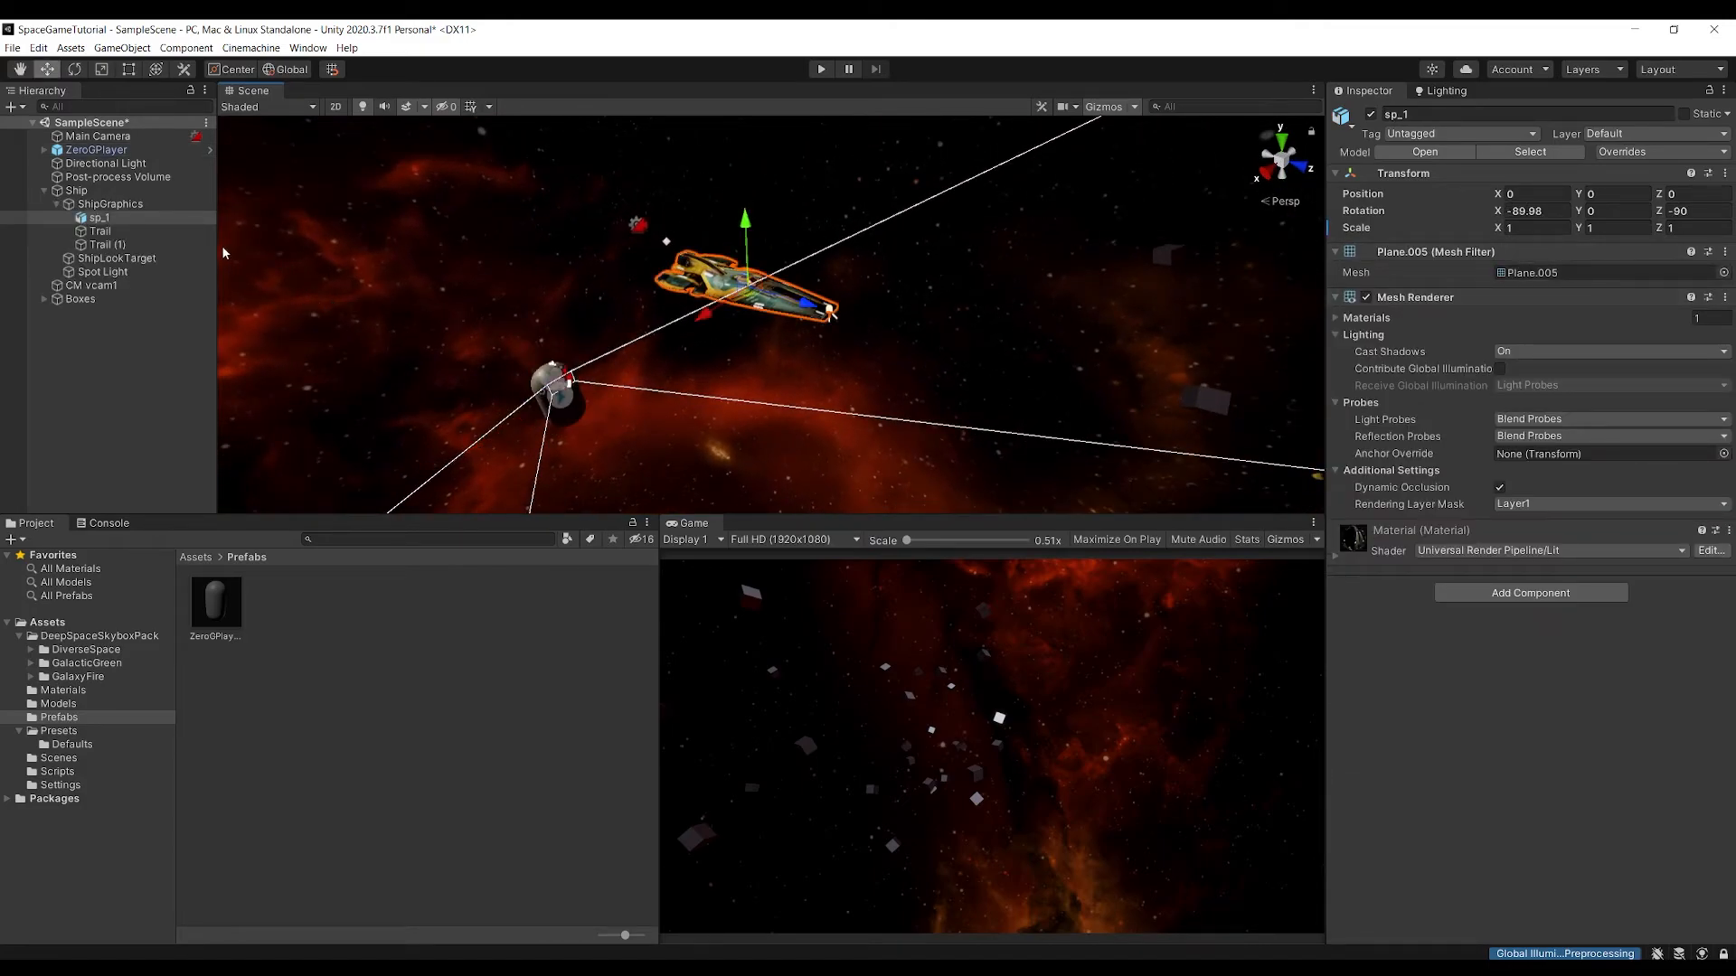
{"action": "left_click", "coordinate": [123, 194]}
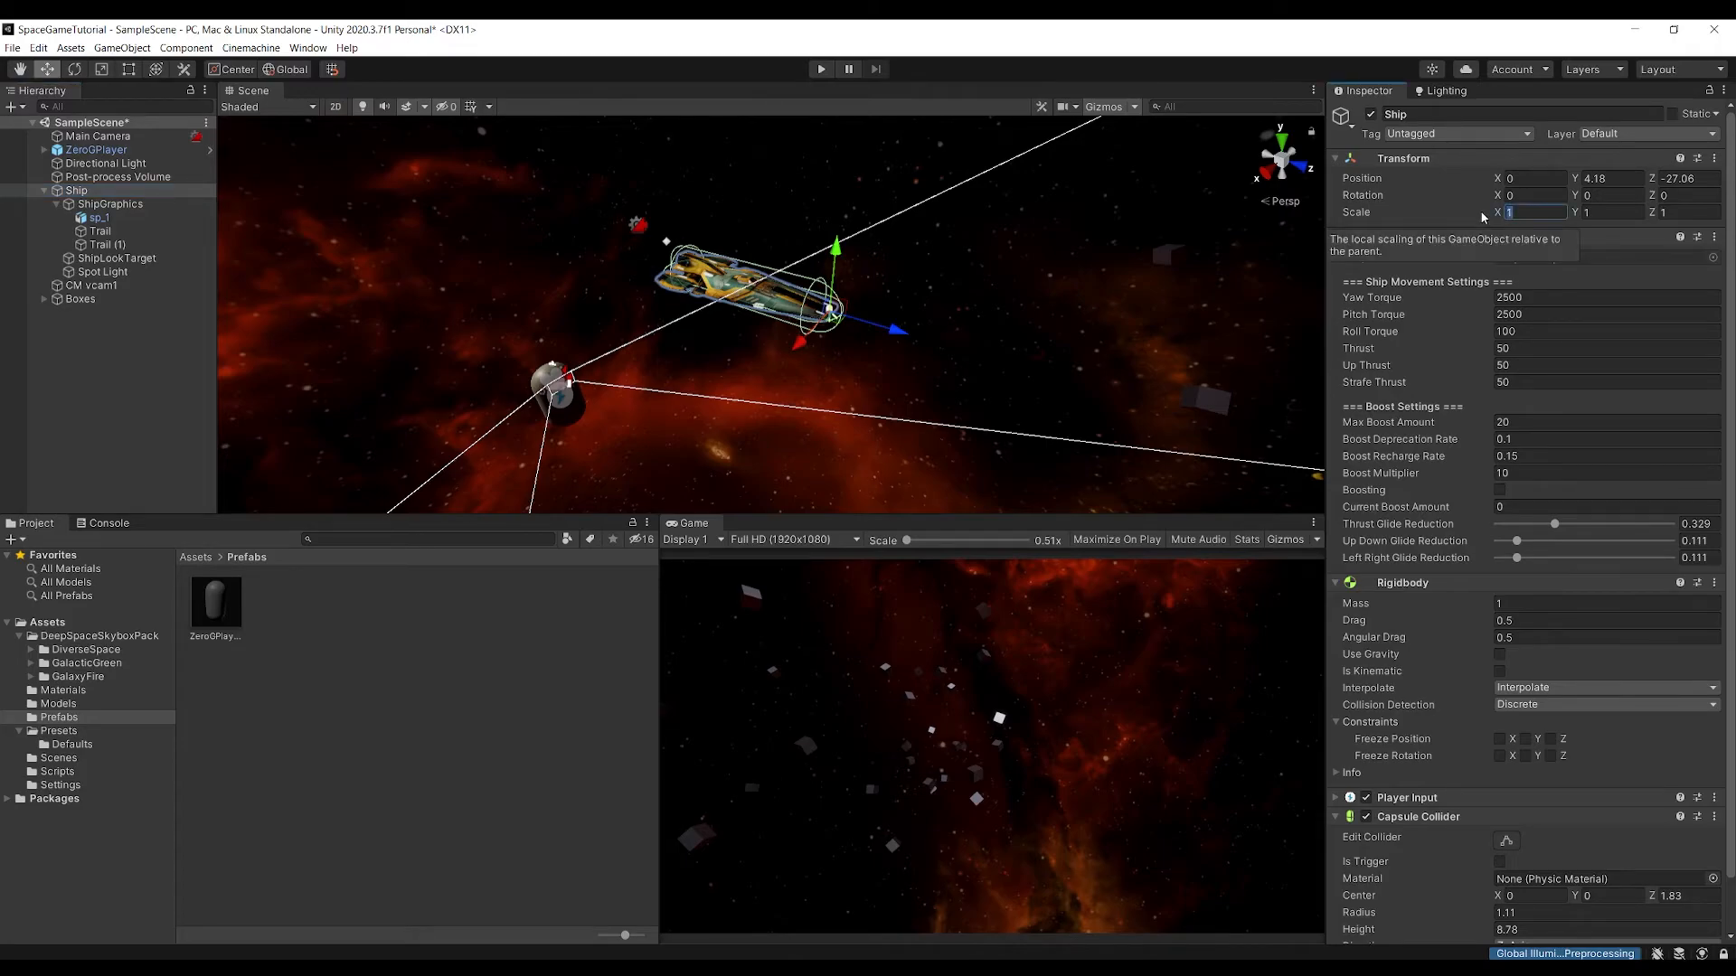
{"action": "type", "text": "5"}
{"action": "key", "text": "Tab"}
{"action": "type", "text": "5"}
{"action": "key", "text": "Tab"}
{"action": "type", "text": "5"}
{"action": "key", "text": "Return"}
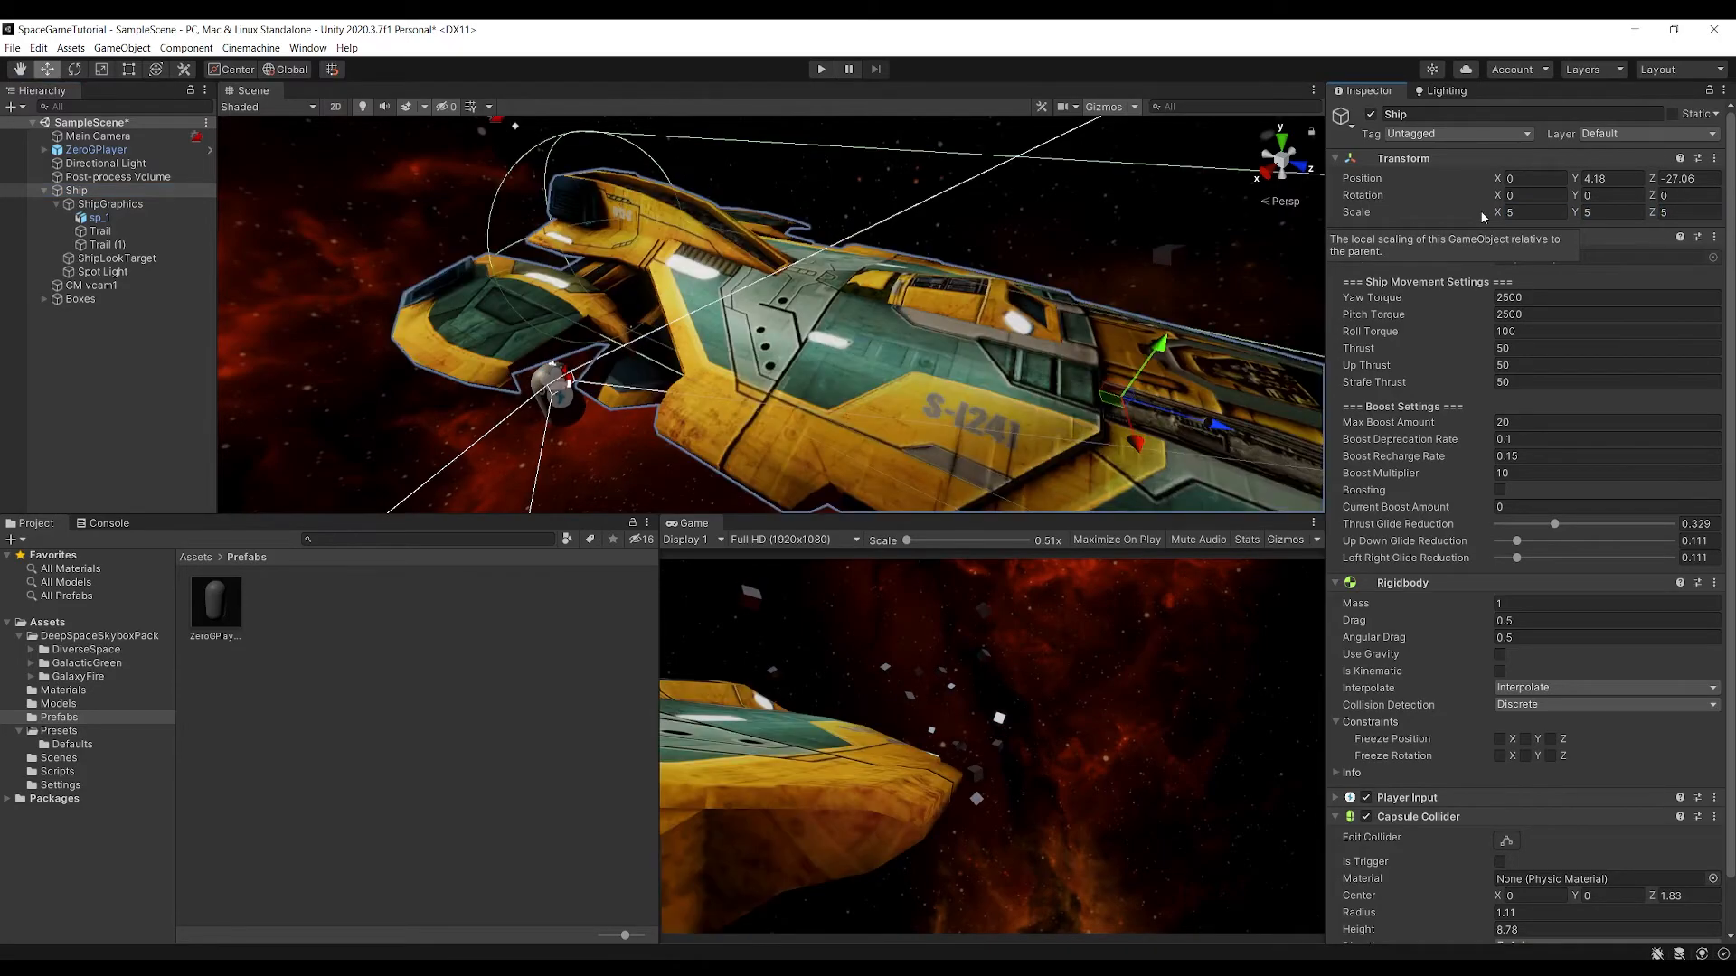
Move ZeroGPlayer clear of the ship to X 19.83, Z -33.85 and rotate it -47.814 degrees about Y
{"action": "right_click_drag", "start_coordinate": [921, 342], "coordinate": [706, 323]}
{"action": "key", "text": "s"}
{"action": "left_click", "coordinate": [645, 342]}
{"action": "left_click_drag", "start_coordinate": [606, 381], "coordinate": [316, 380]}
{"action": "key", "text": "ctrl+z"}
{"action": "key", "text": "w"}
Run SampleScene briefly to check which camera the game view uses, and stop play mode
{"action": "left_click", "coordinate": [825, 70]}
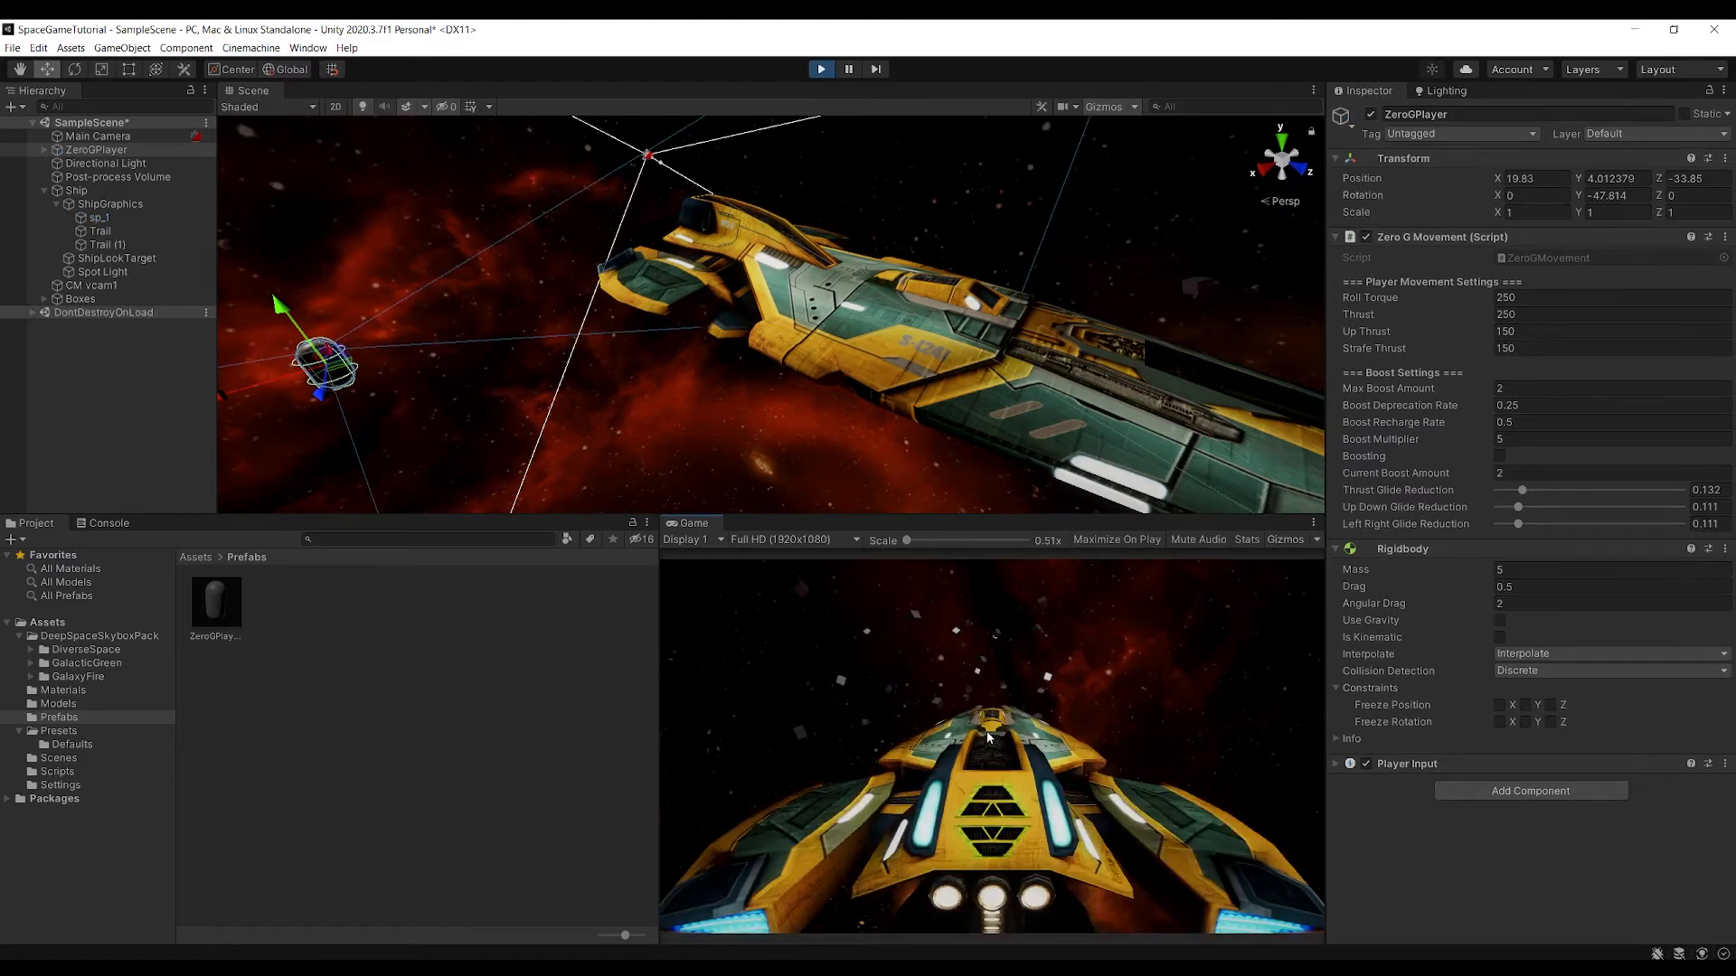
{"action": "key", "text": "ctrl+p"}
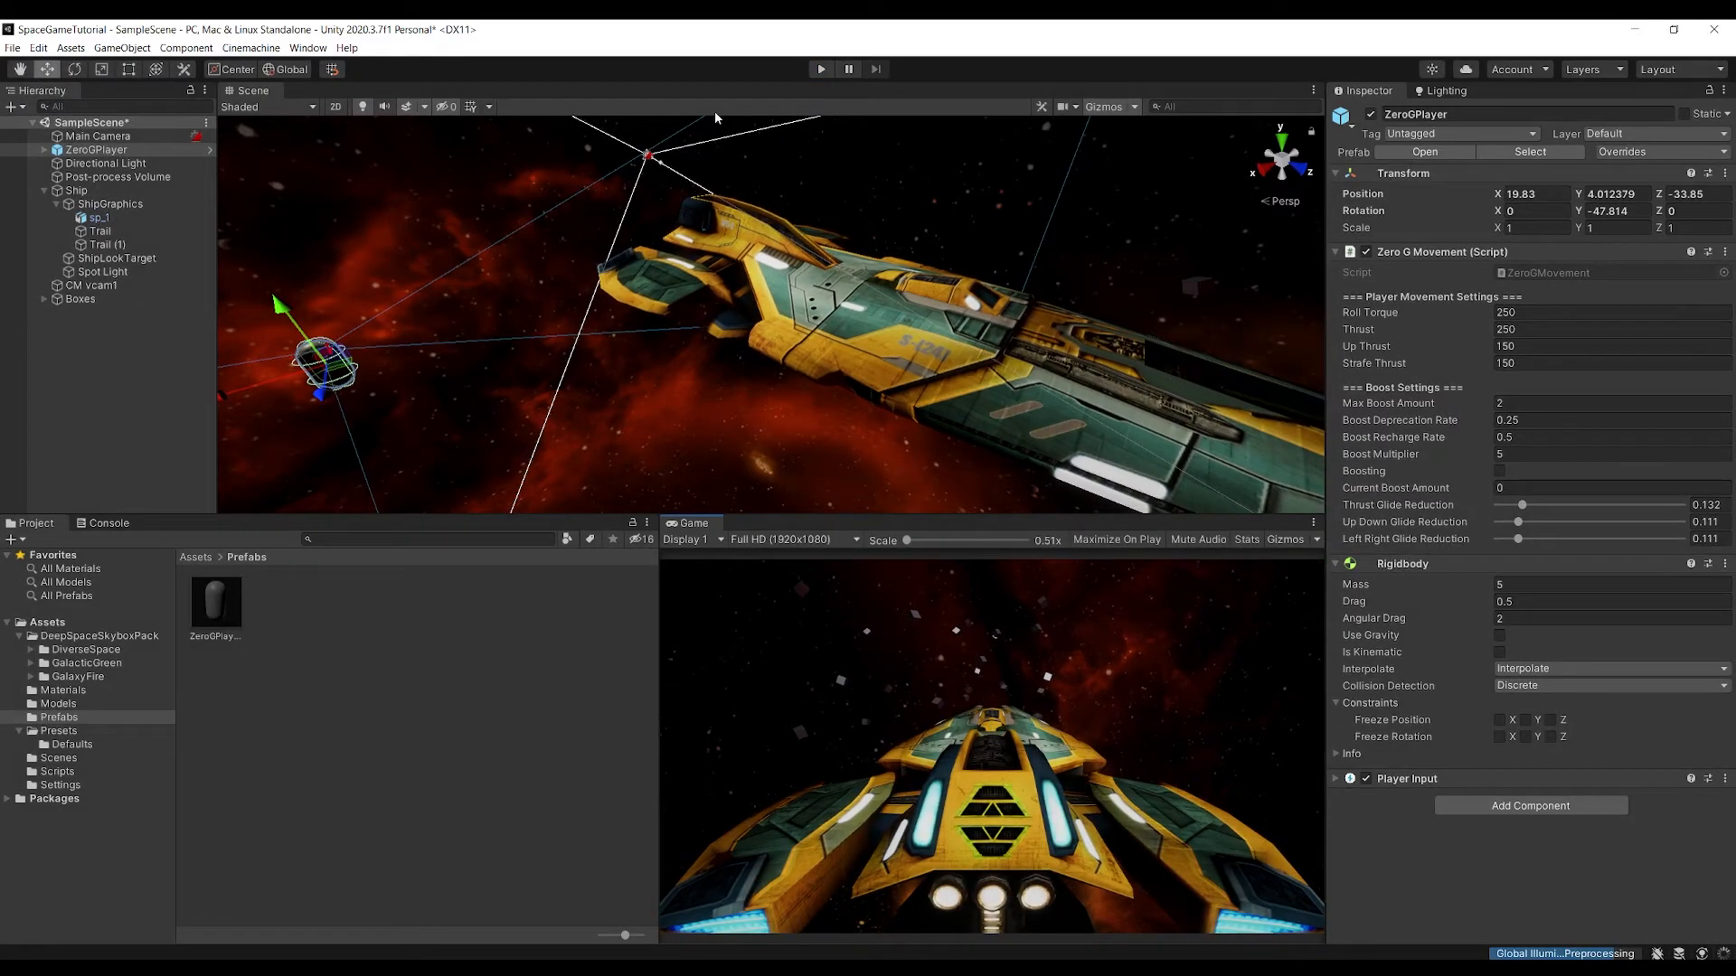
Rename the CM vcam1 virtual camera as ShipCam and set its priority to 0
{"action": "left_click", "coordinate": [96, 178]}
{"action": "left_click", "coordinate": [92, 188]}
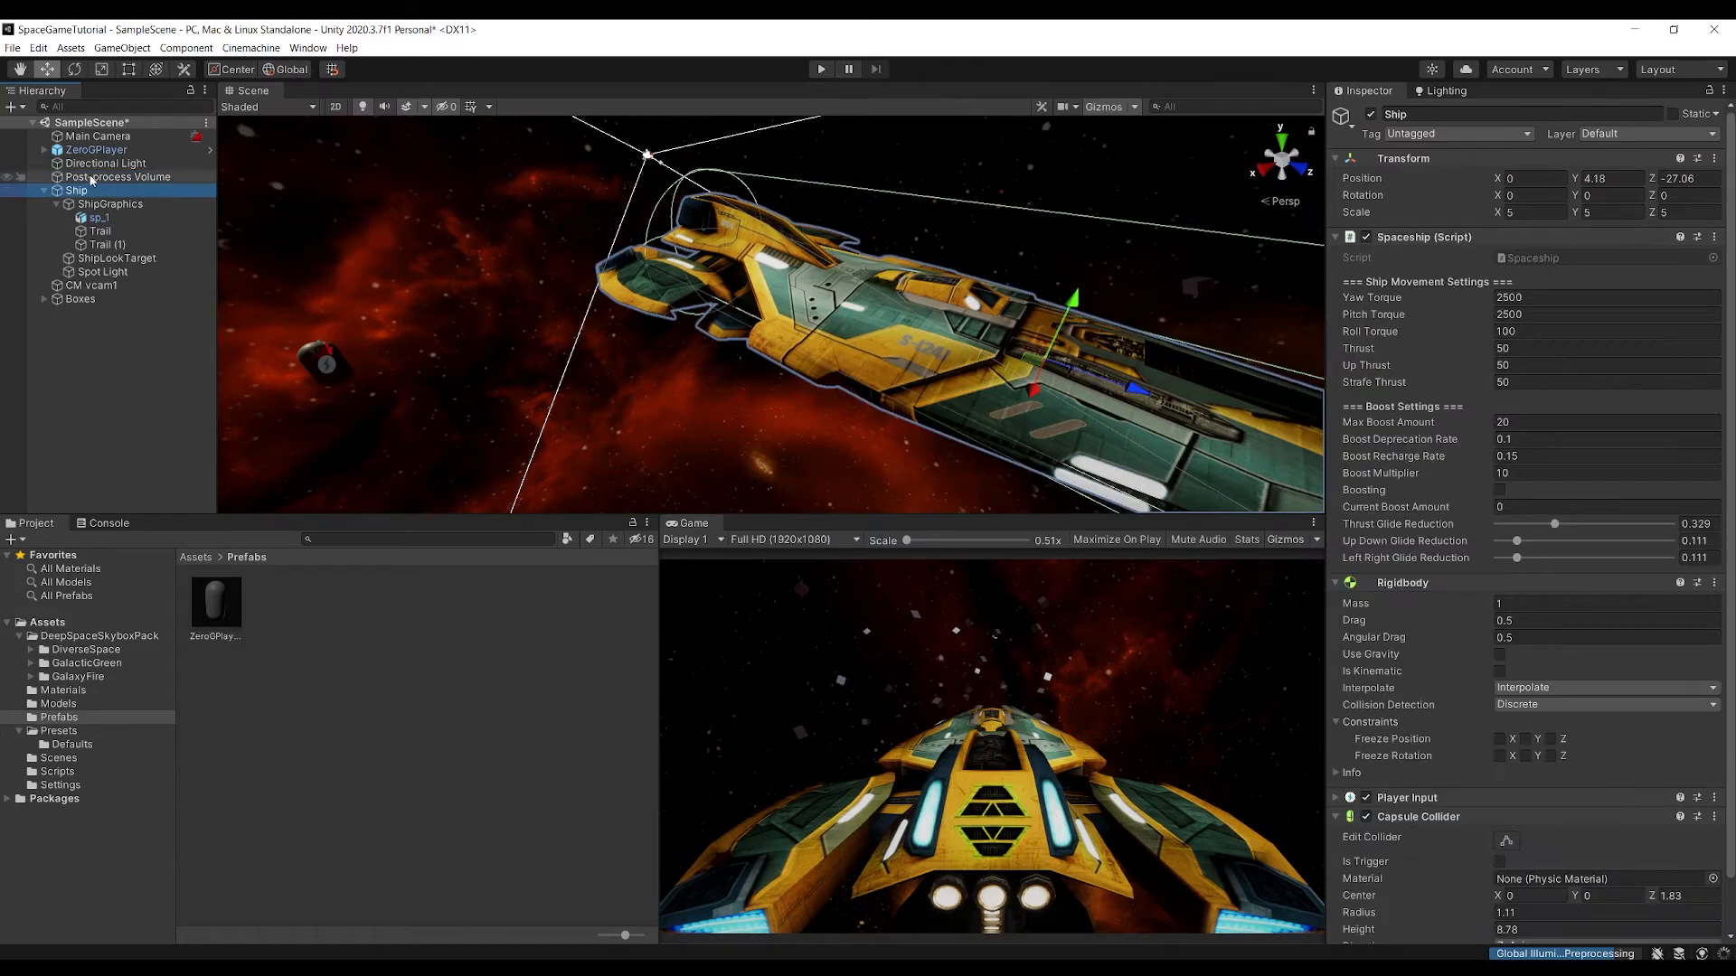
{"action": "left_click", "coordinate": [121, 284]}
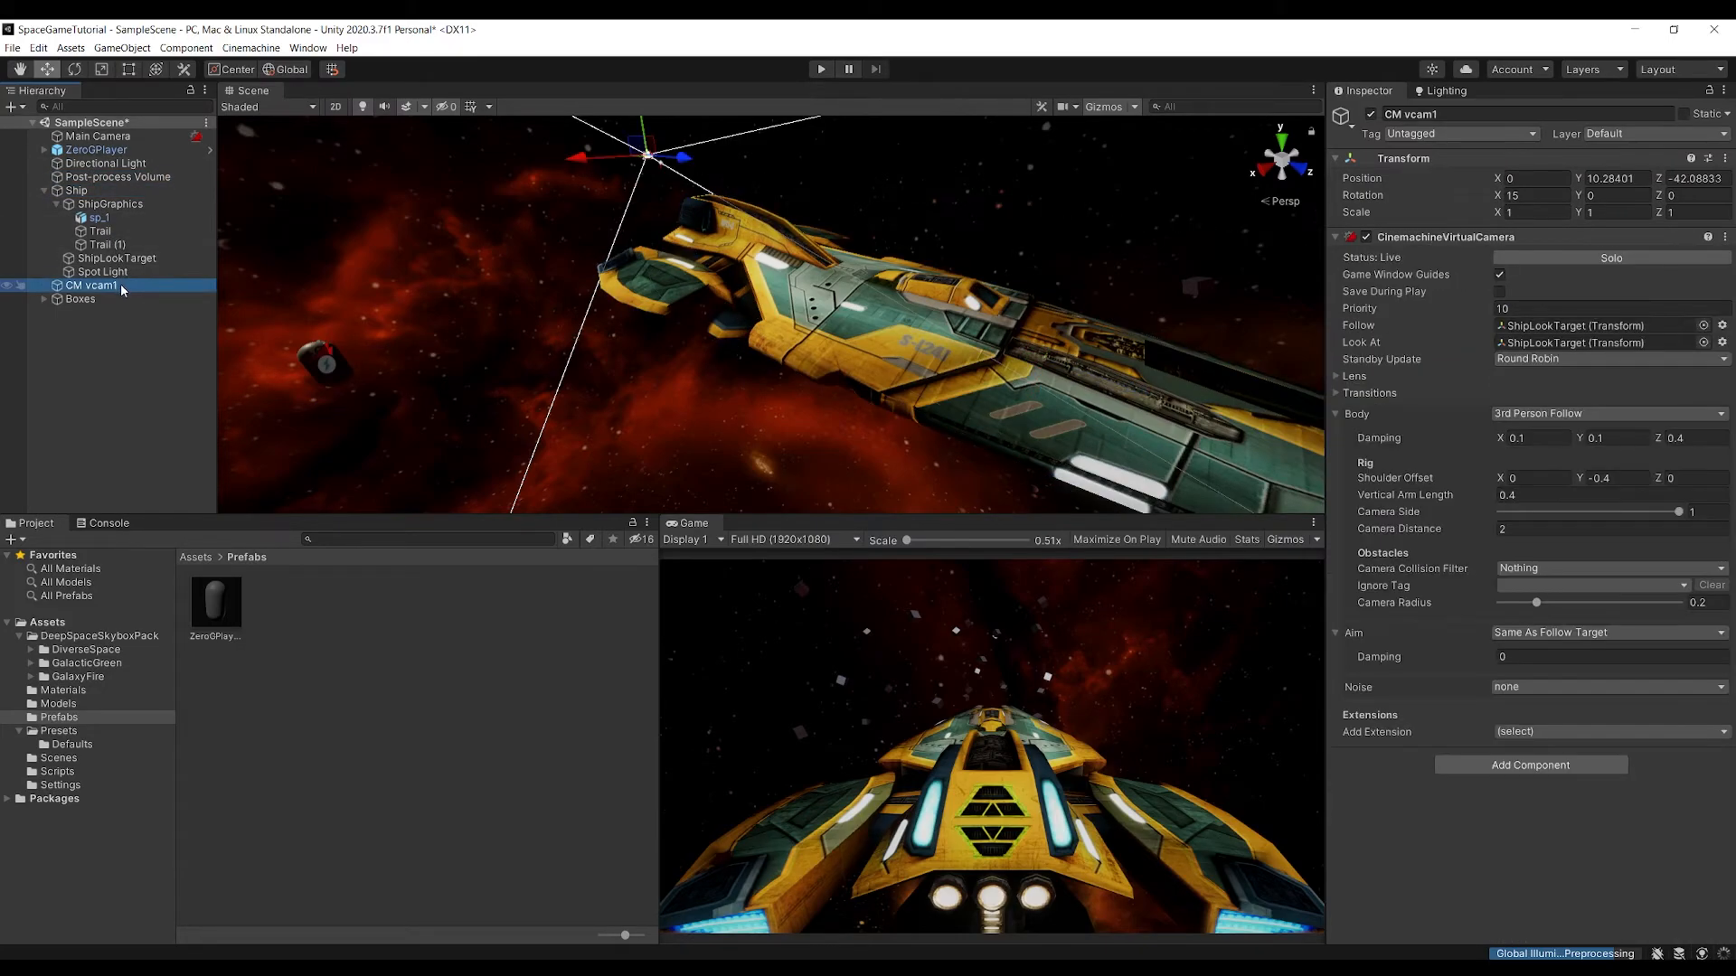
{"action": "type", "text": "ShipCam"}
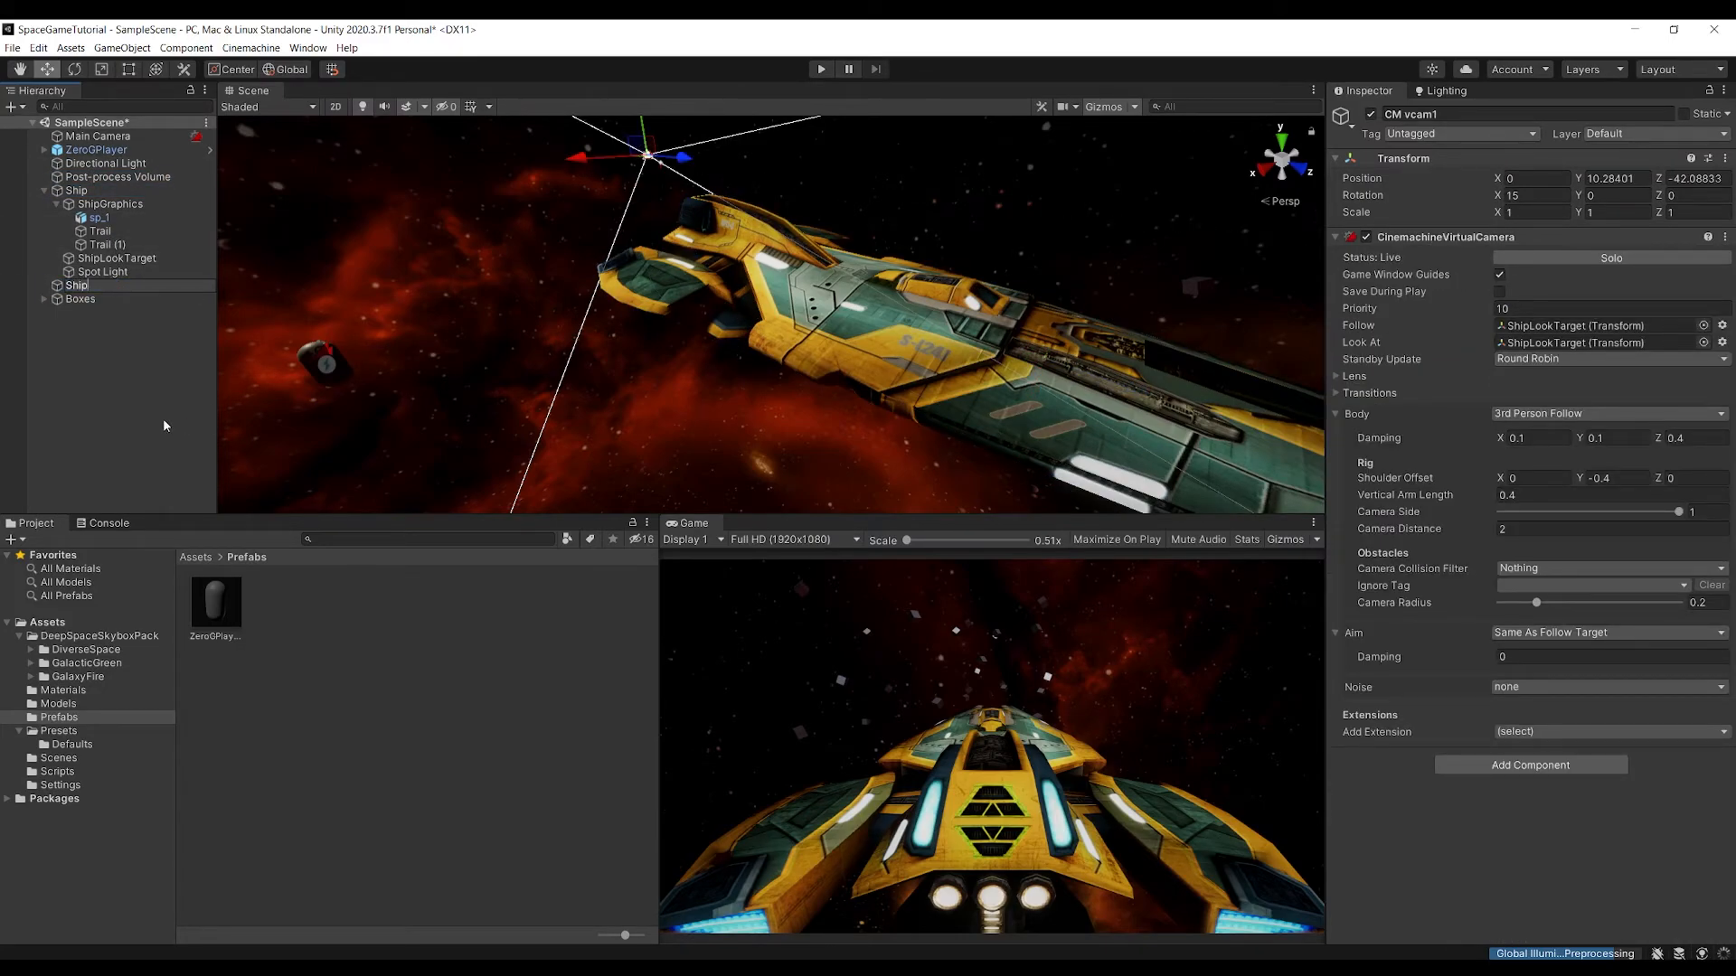
{"action": "key", "text": "Return"}
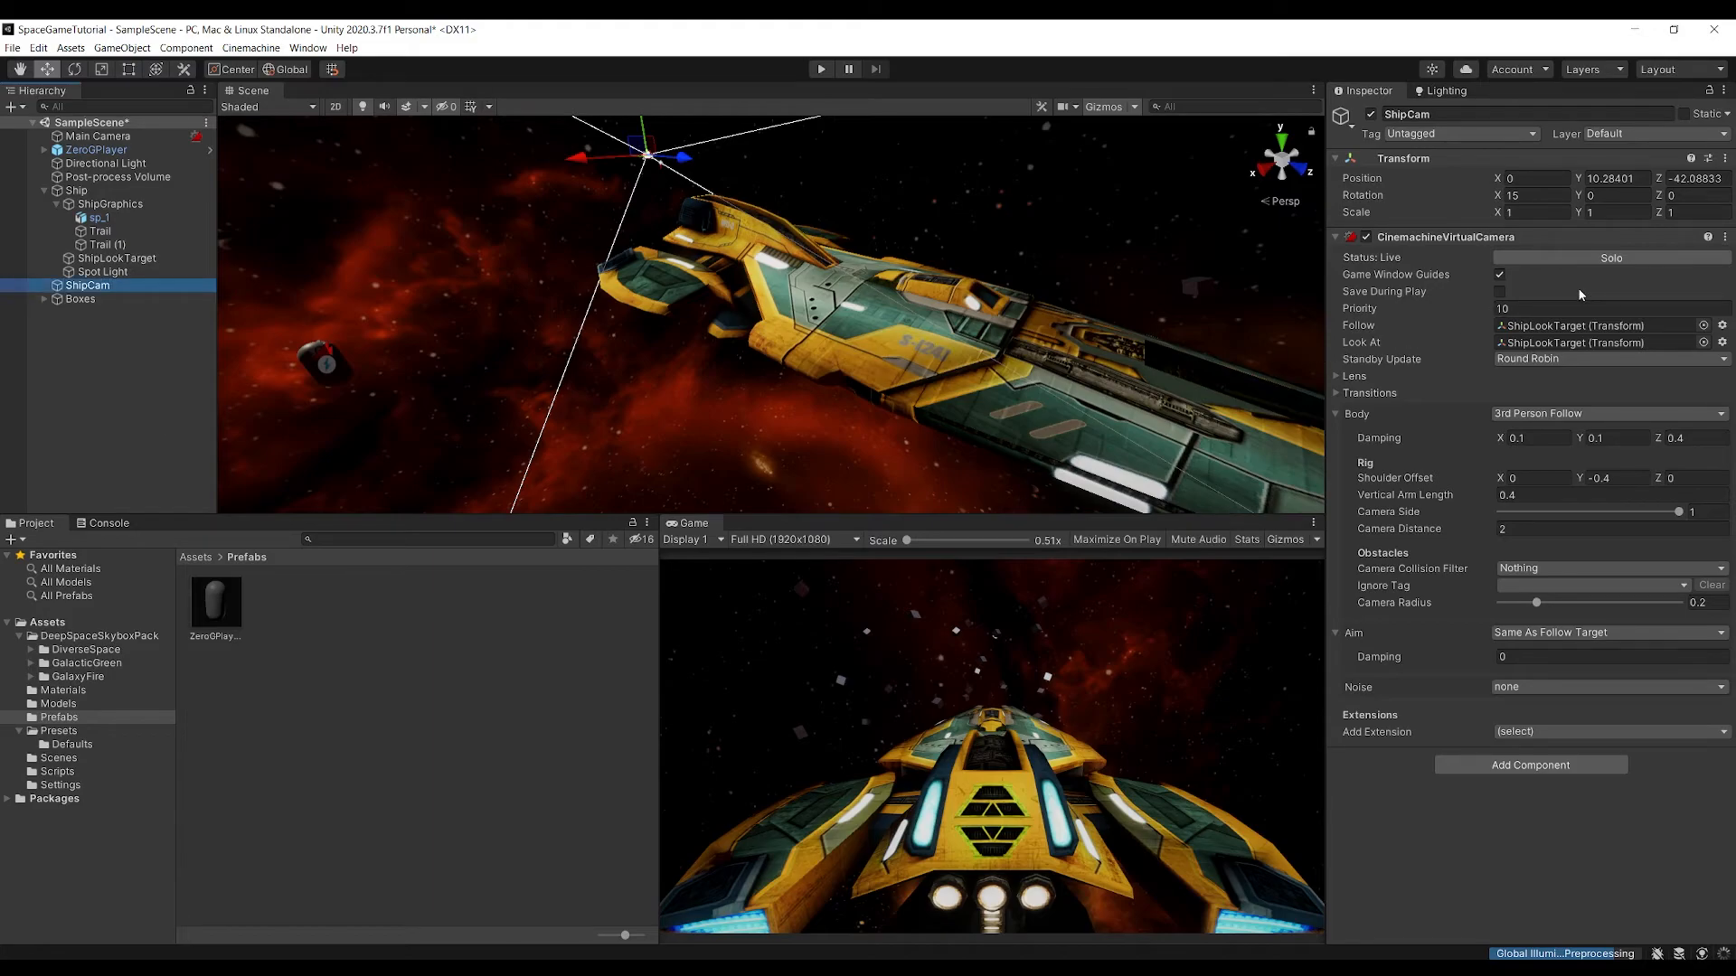
{"action": "type", "text": "0"}
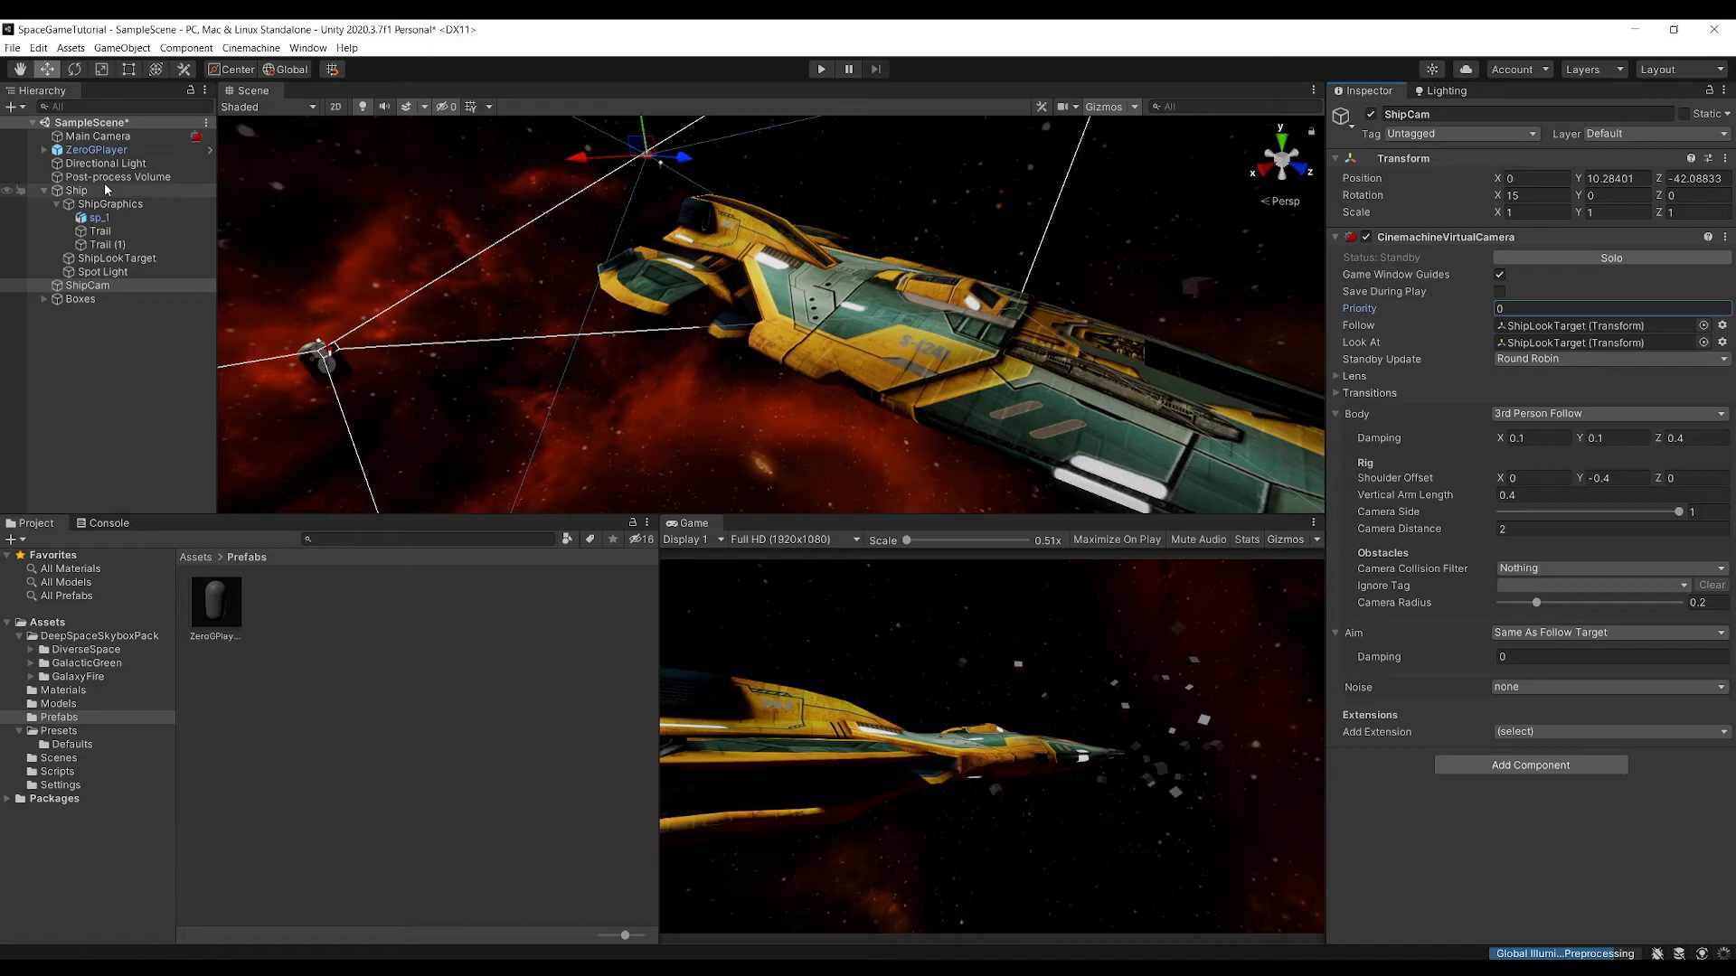
Compare the ZeroGCam and ShipCam settings and run the scene to test the view from ZeroGPlayer
{"action": "left_click", "coordinate": [90, 152]}
{"action": "left_click", "coordinate": [43, 150]}
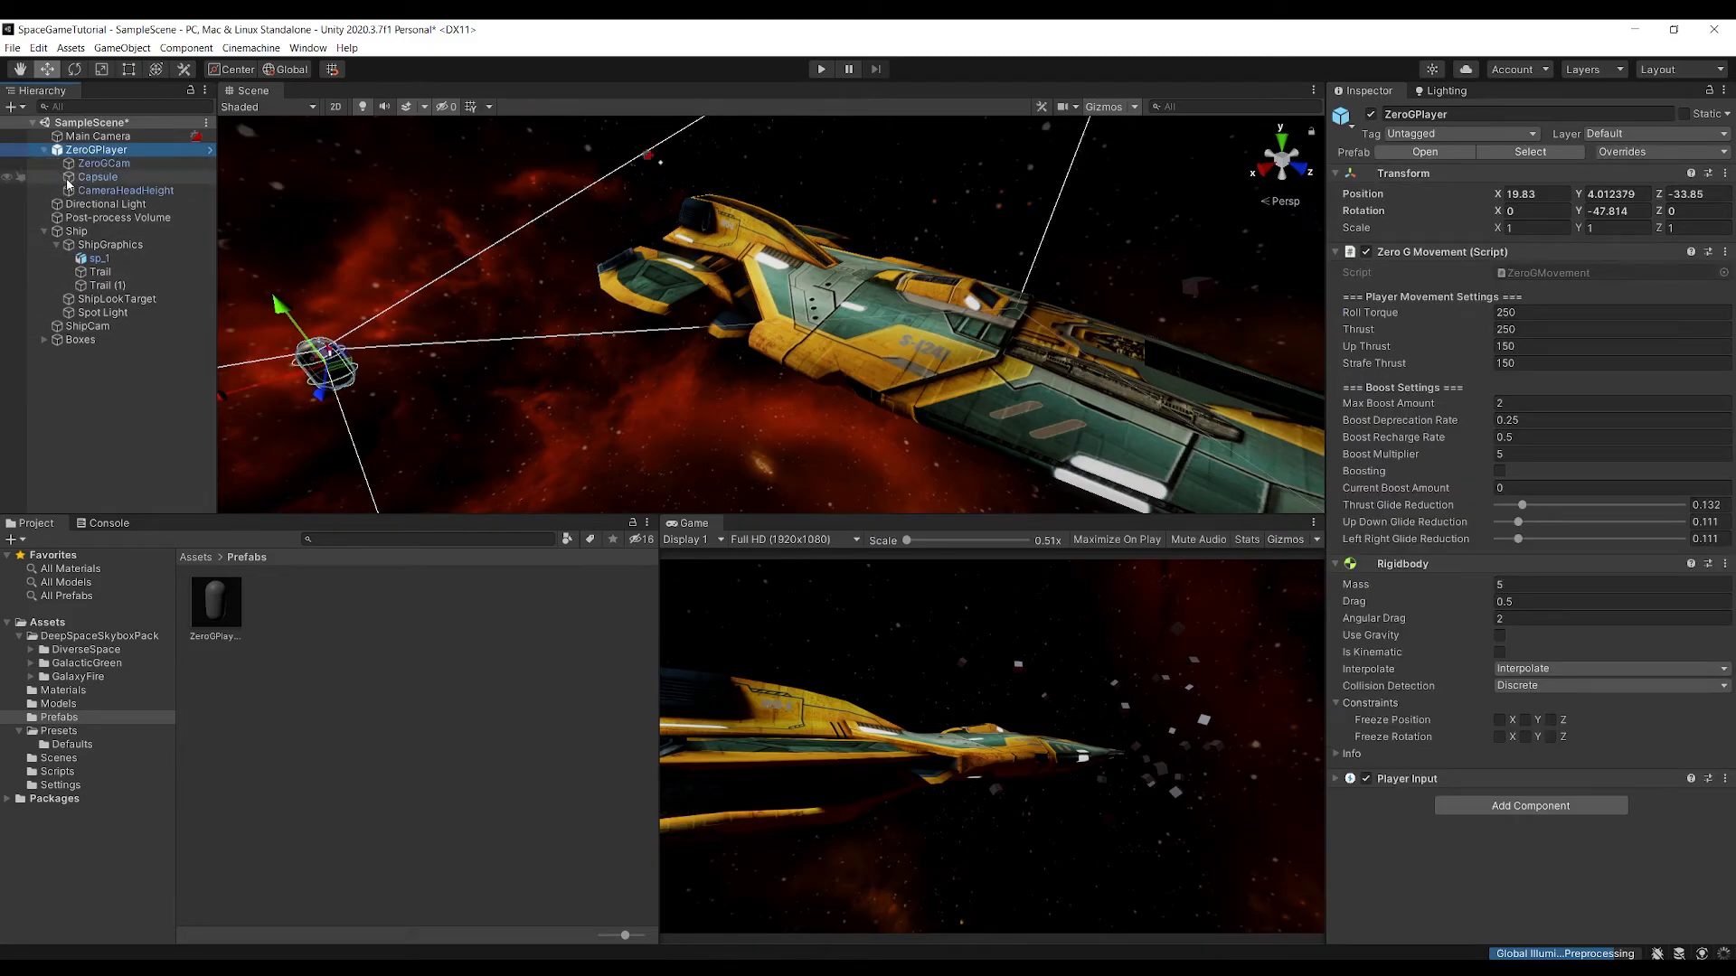
{"action": "left_click", "coordinate": [96, 163]}
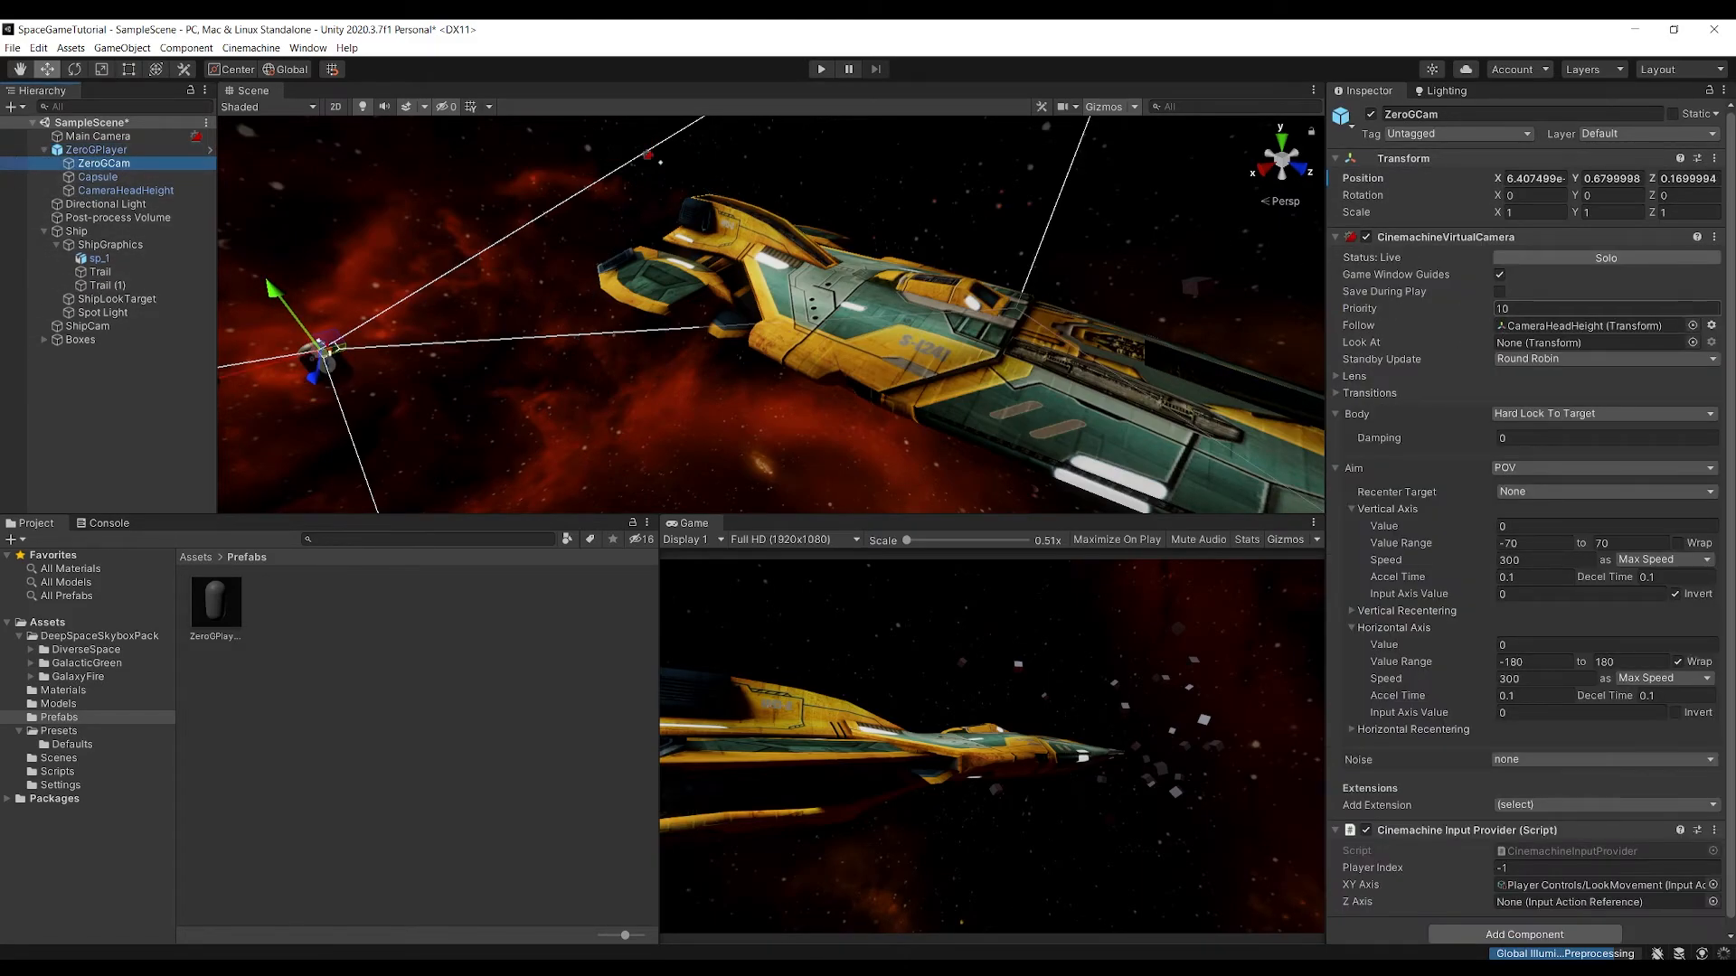
{"action": "left_click", "coordinate": [87, 326]}
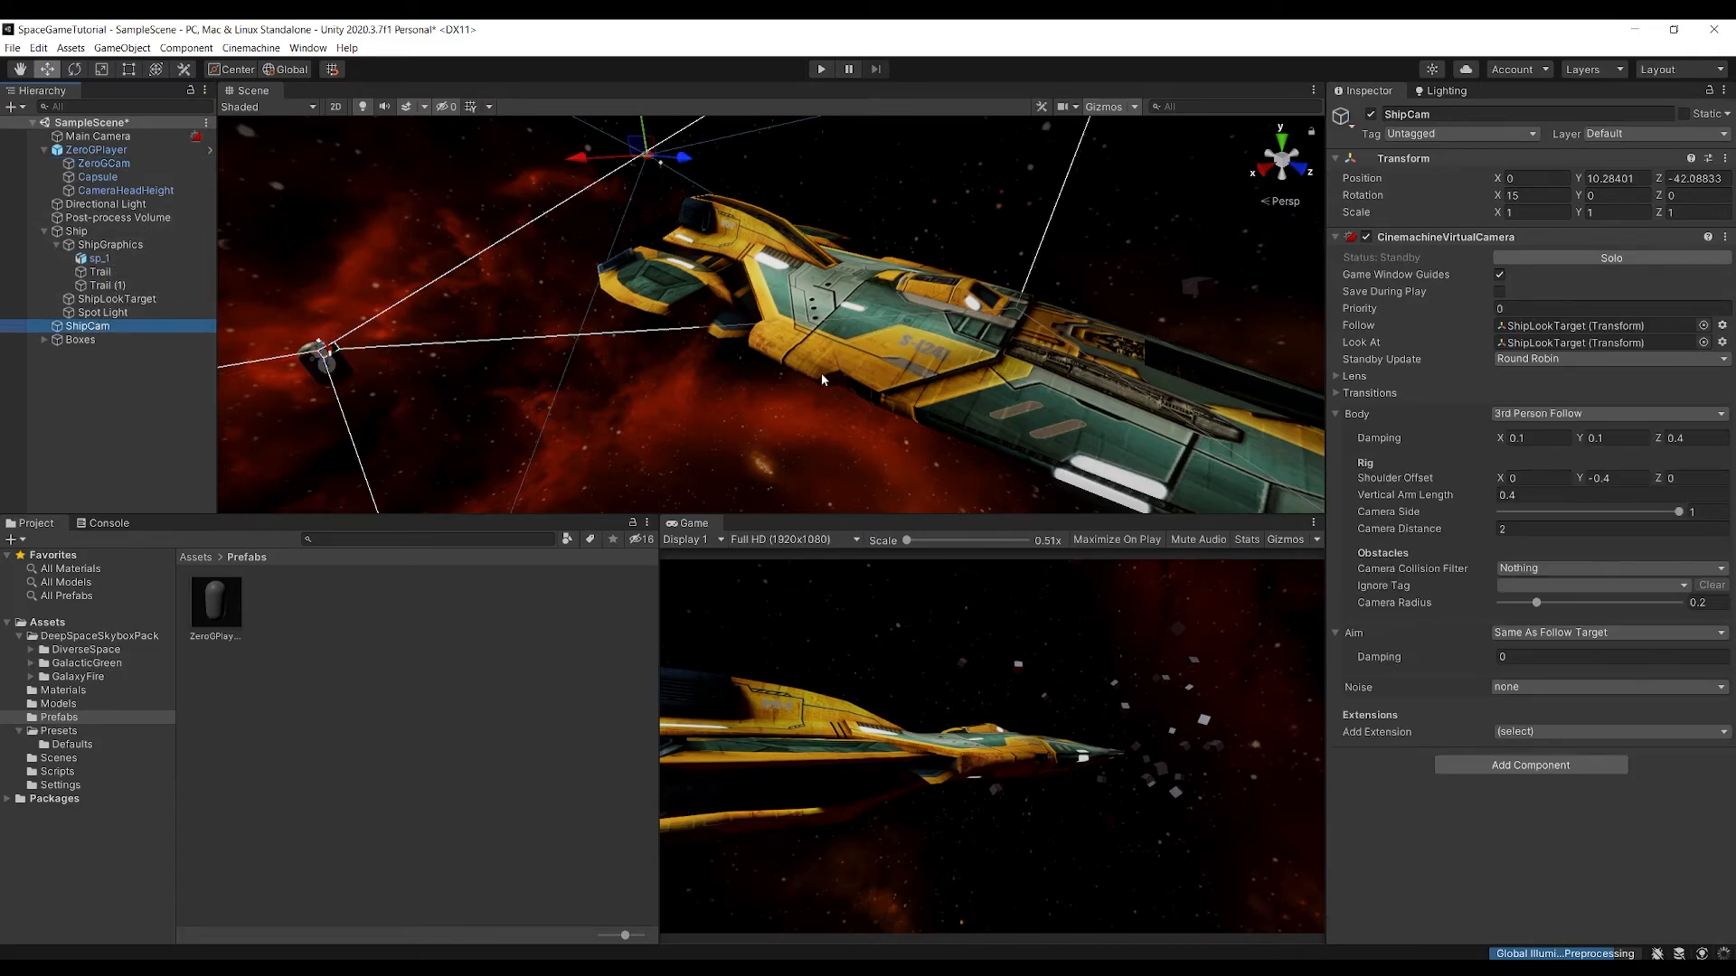
{"action": "left_click", "coordinate": [821, 70]}
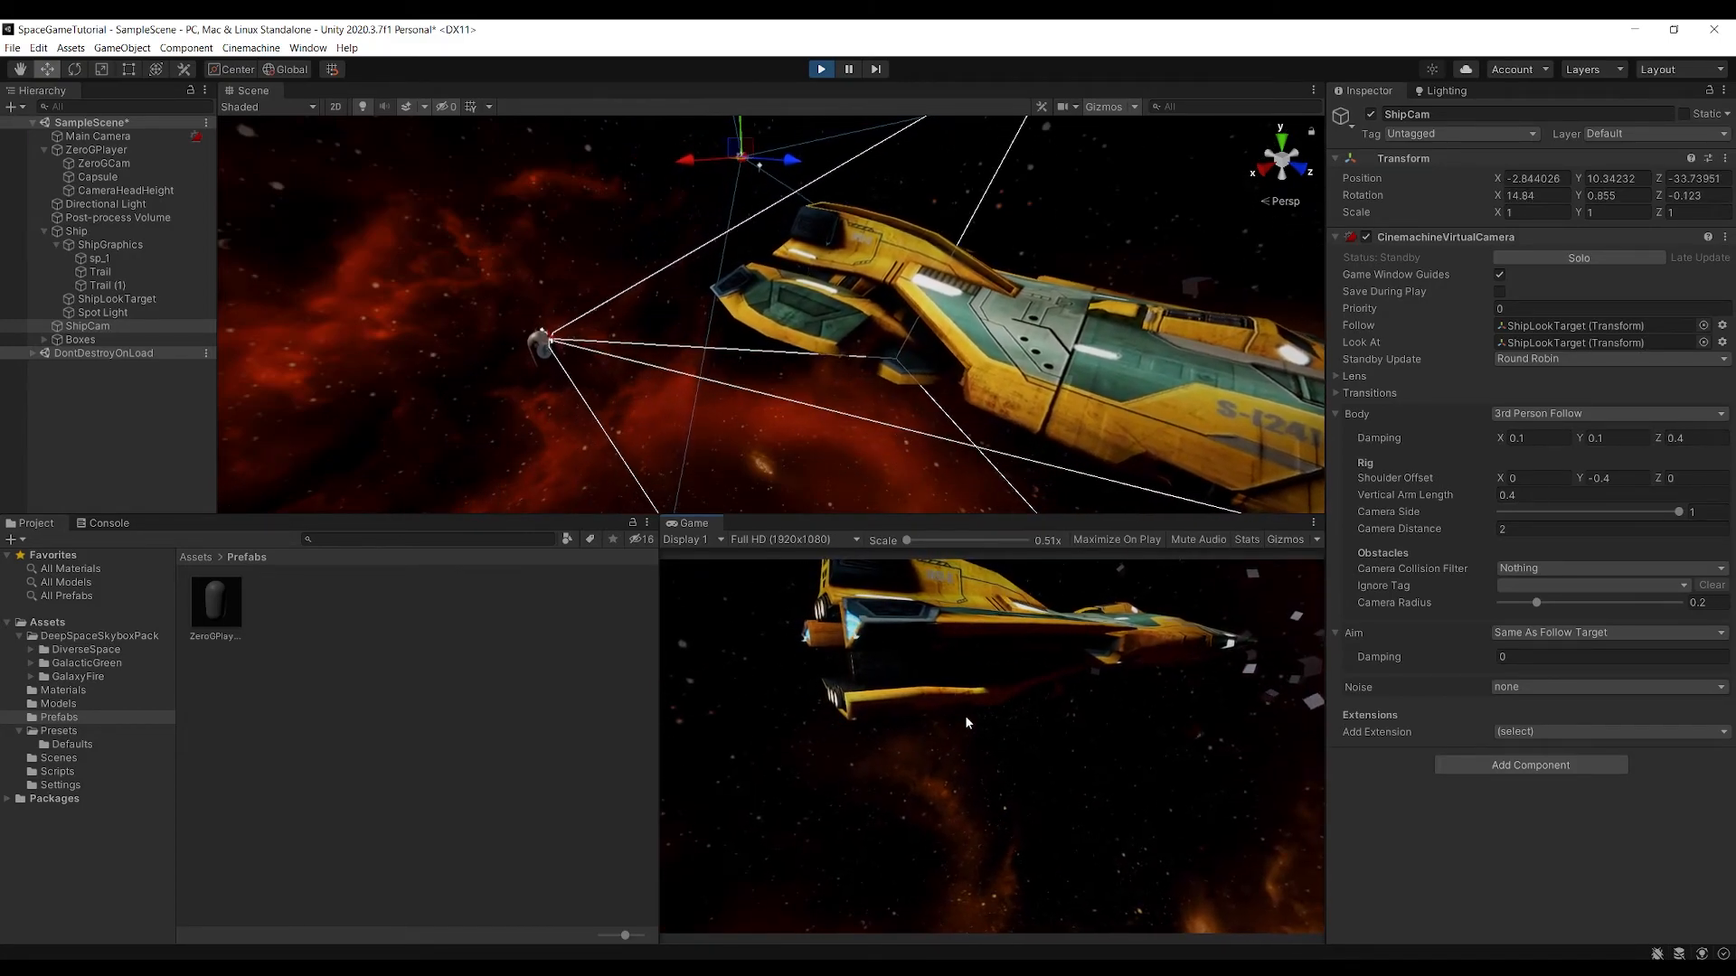
{"action": "key", "text": "ctrl+p"}
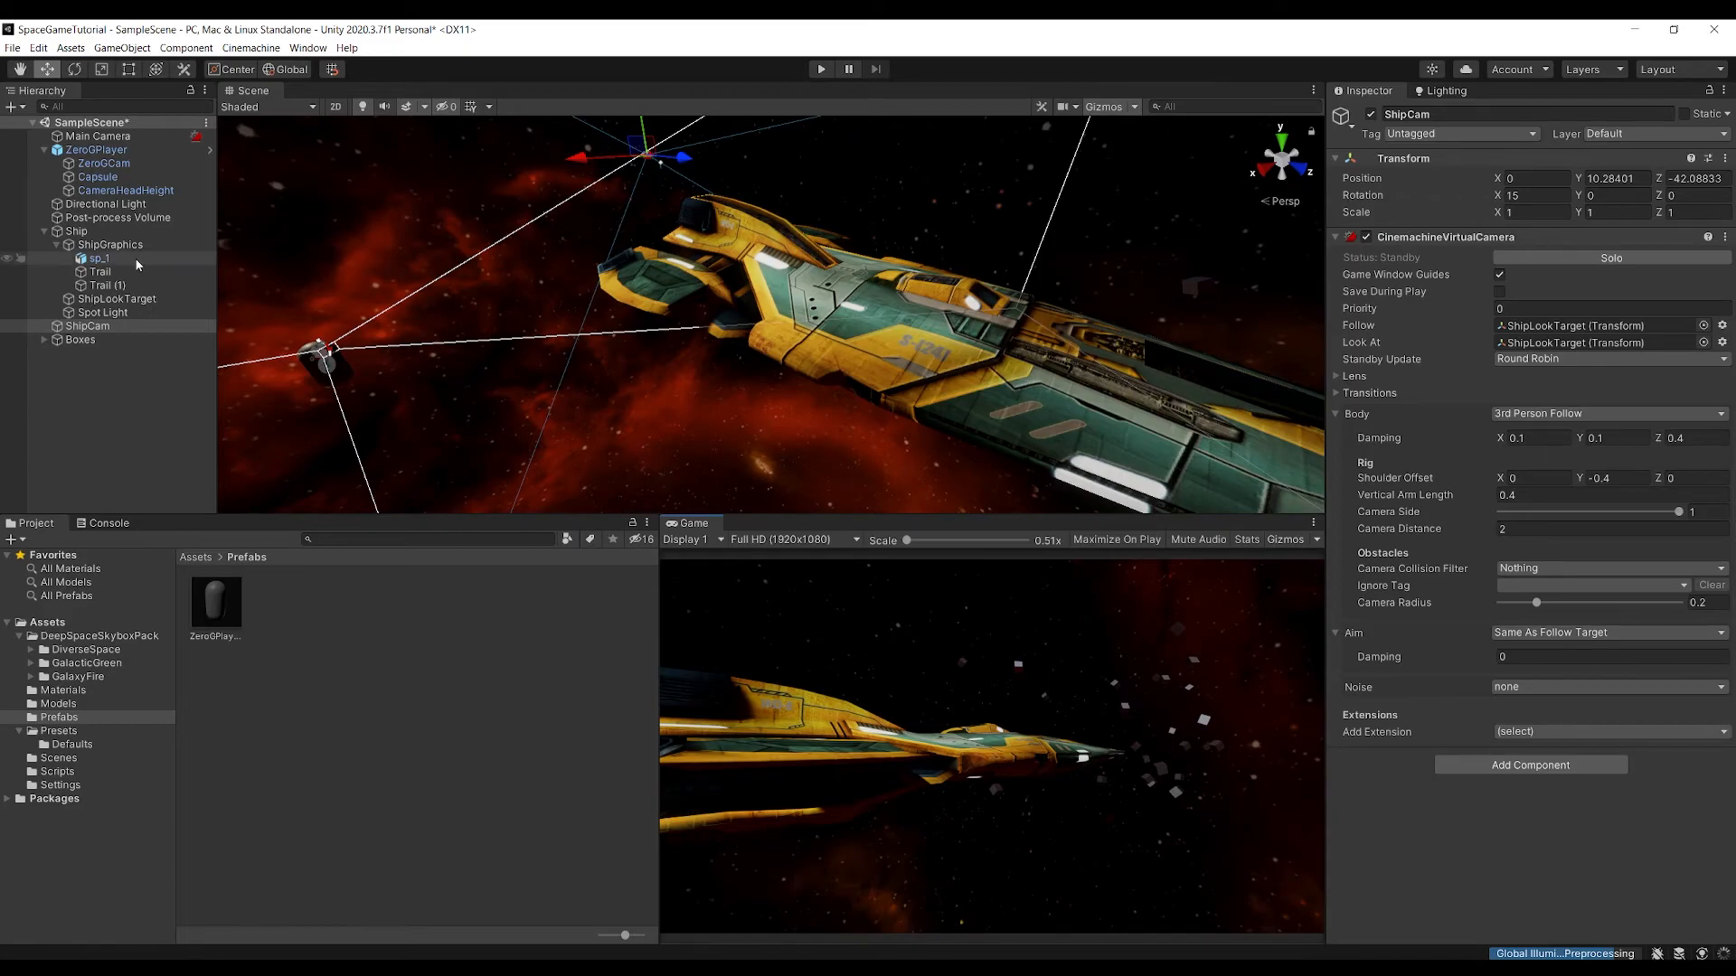
Switch to Visual Studio and open the Spaceship.cs script
{"action": "left_click", "coordinate": [98, 150]}
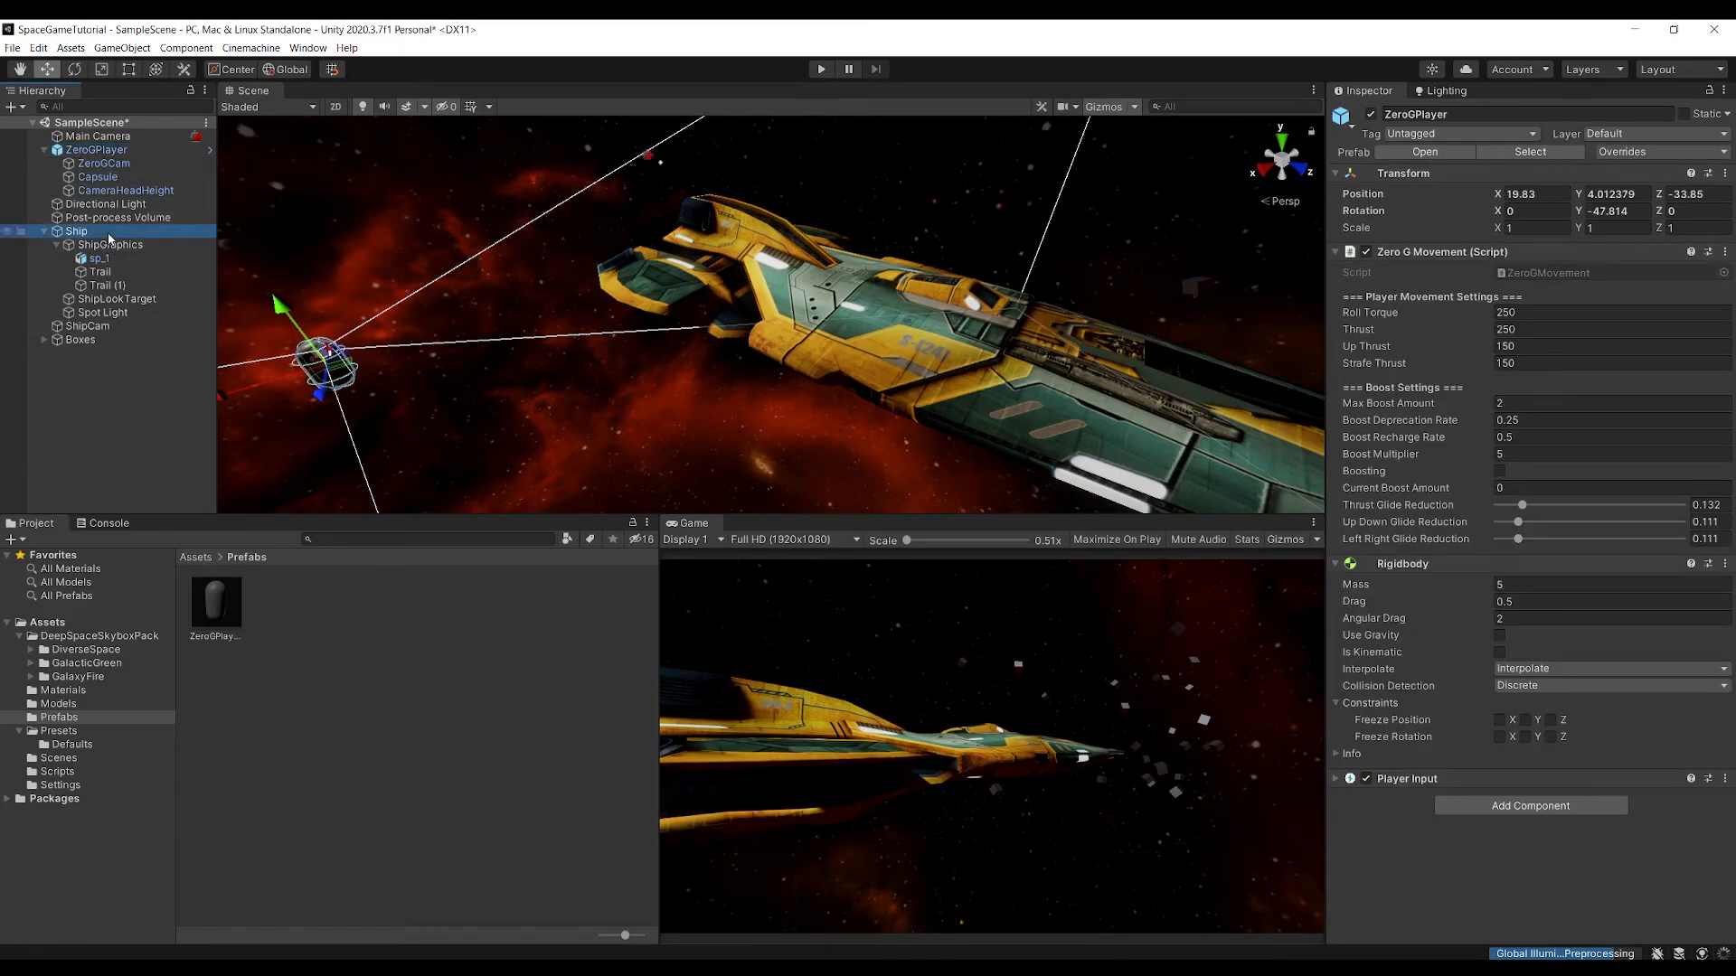
{"action": "left_click", "coordinate": [45, 232]}
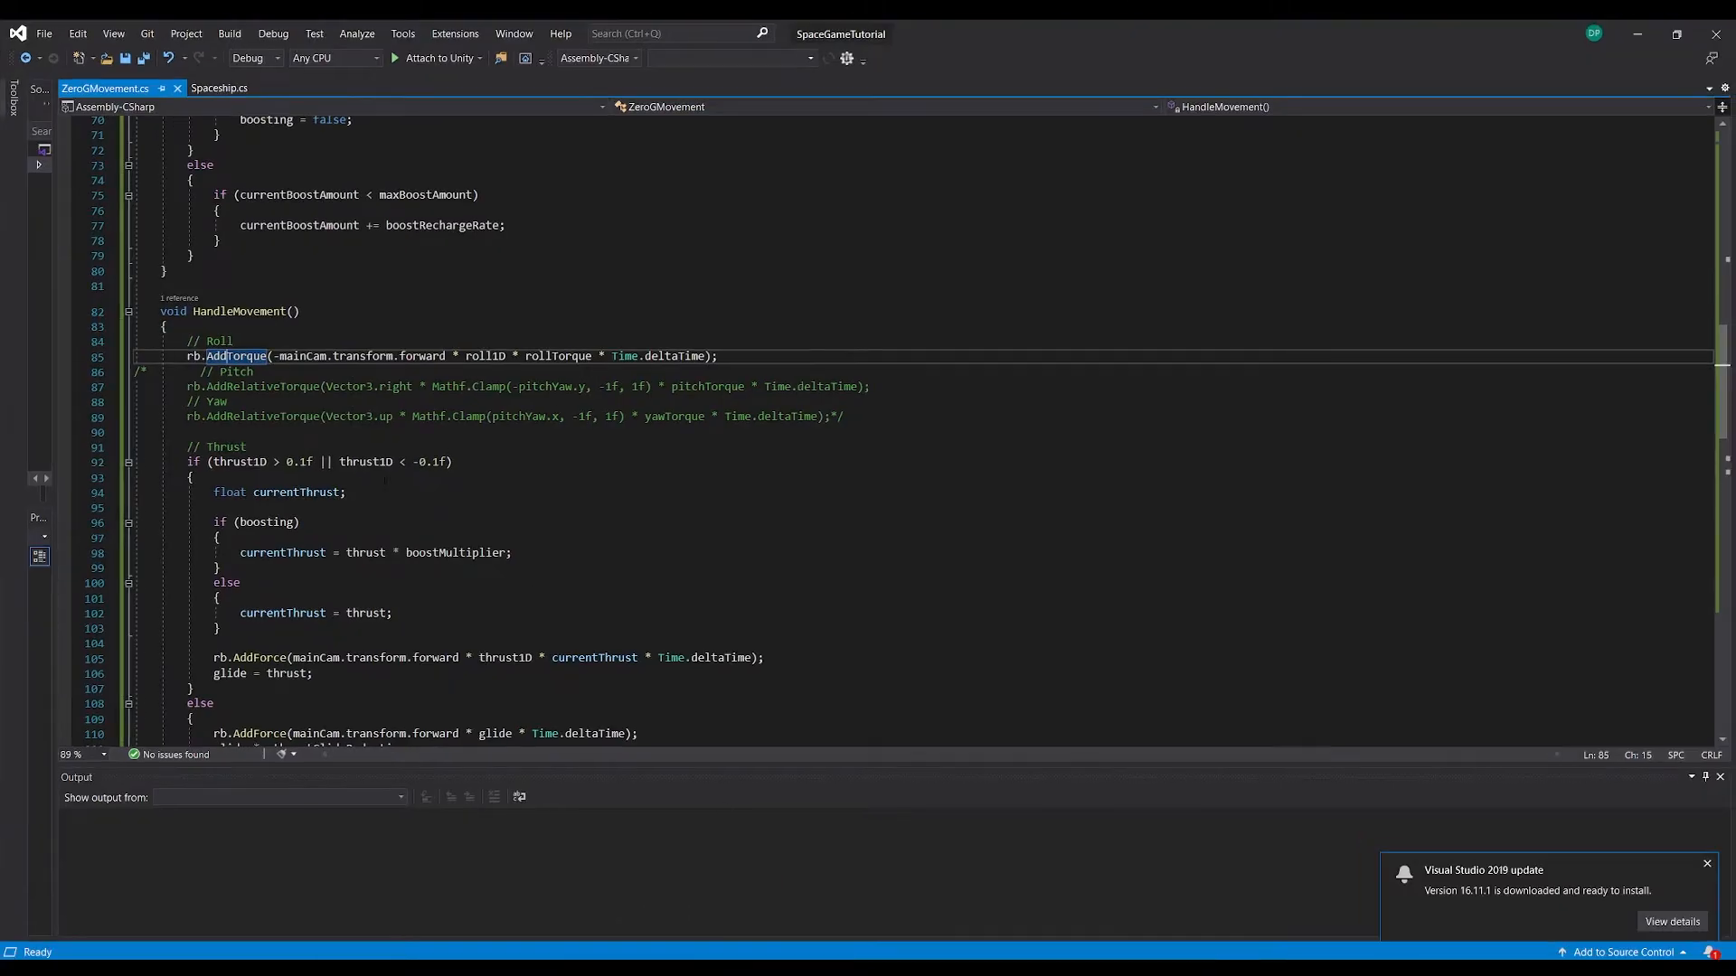
{"action": "left_click", "coordinate": [799, 919]}
{"action": "left_click", "coordinate": [218, 89]}
Declare a private bool isOccupied initialised to false below the pitchYaw input value, and save the script
{"action": "scroll", "coordinate": [348, 555], "scroll_direction": "down", "scroll_amount": 7}
{"action": "scroll", "coordinate": [340, 406], "scroll_direction": "down", "scroll_amount": 3}
{"action": "left_click", "coordinate": [340, 405]}
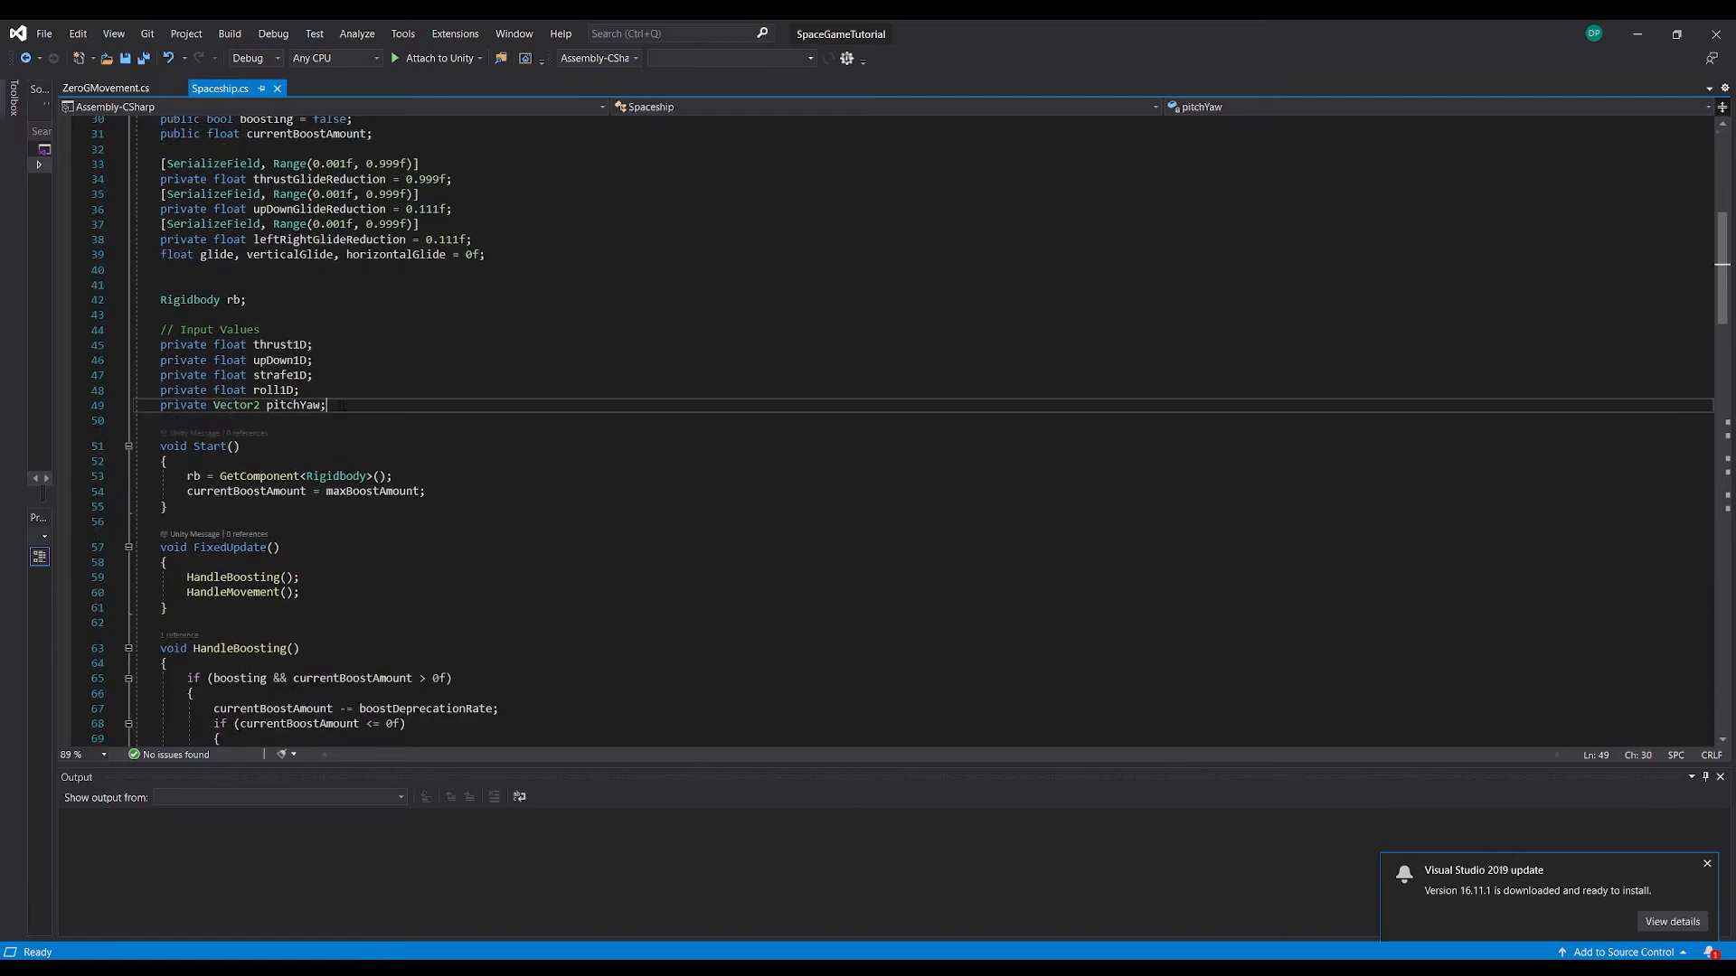
{"action": "key", "text": "Return"}
{"action": "key", "text": "Return"}
{"action": "type", "text": "priv"}
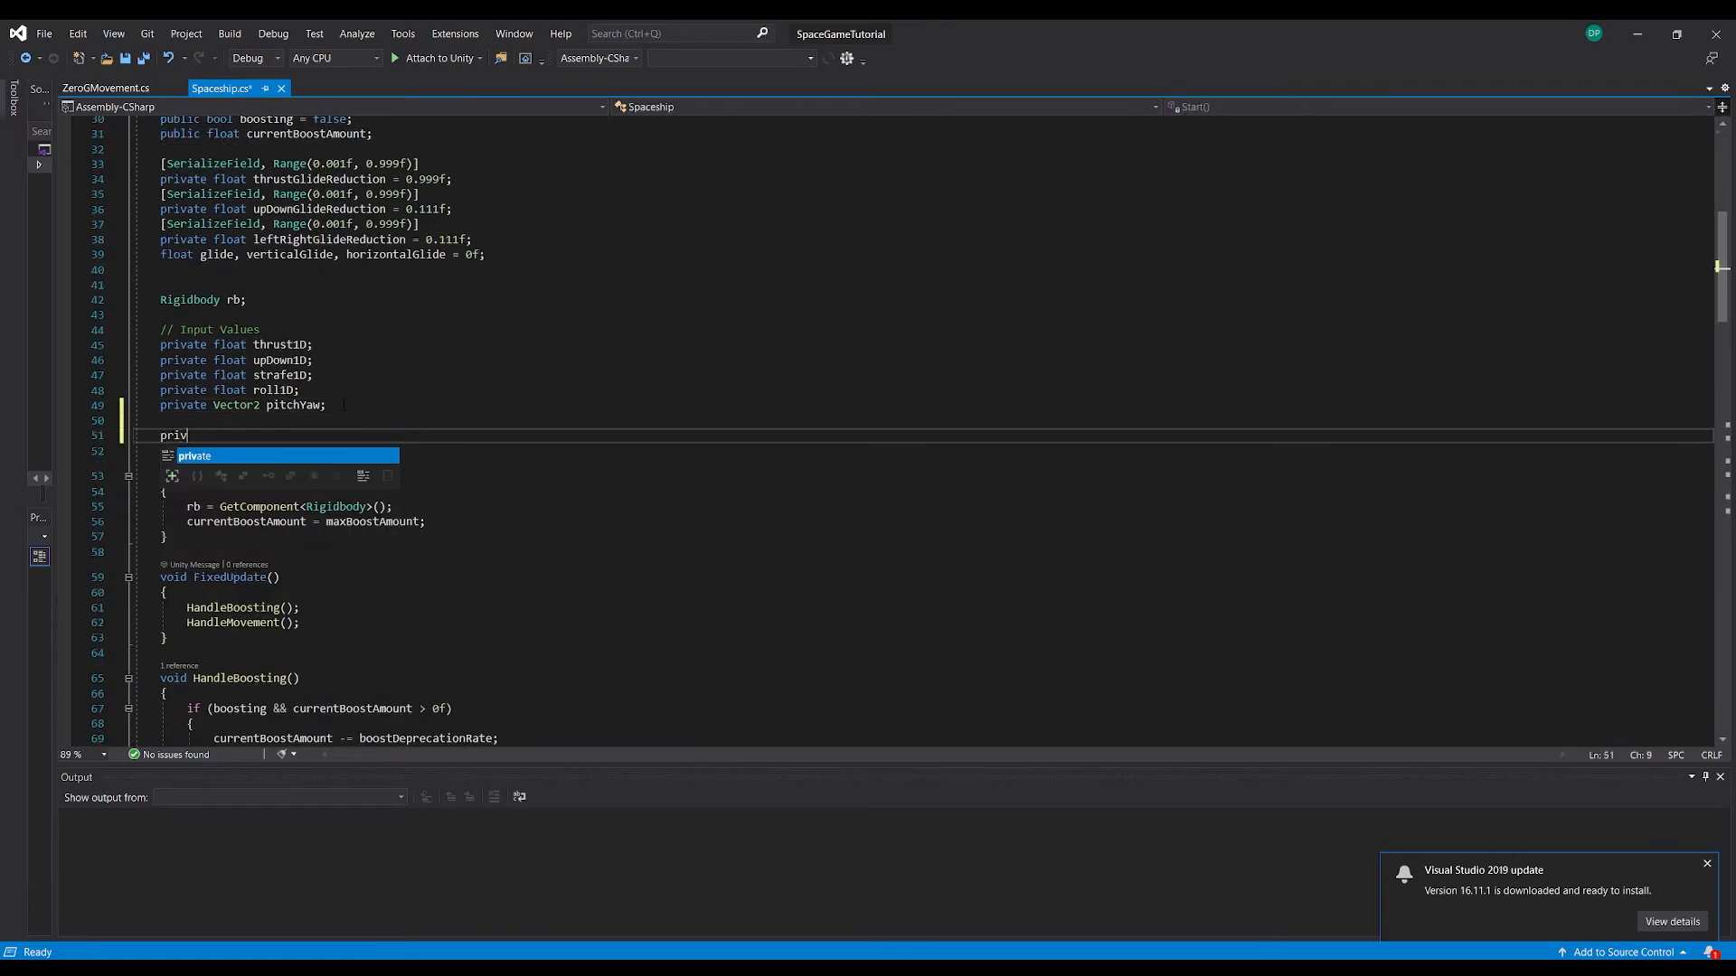
{"action": "type", "text": "ate bool"}
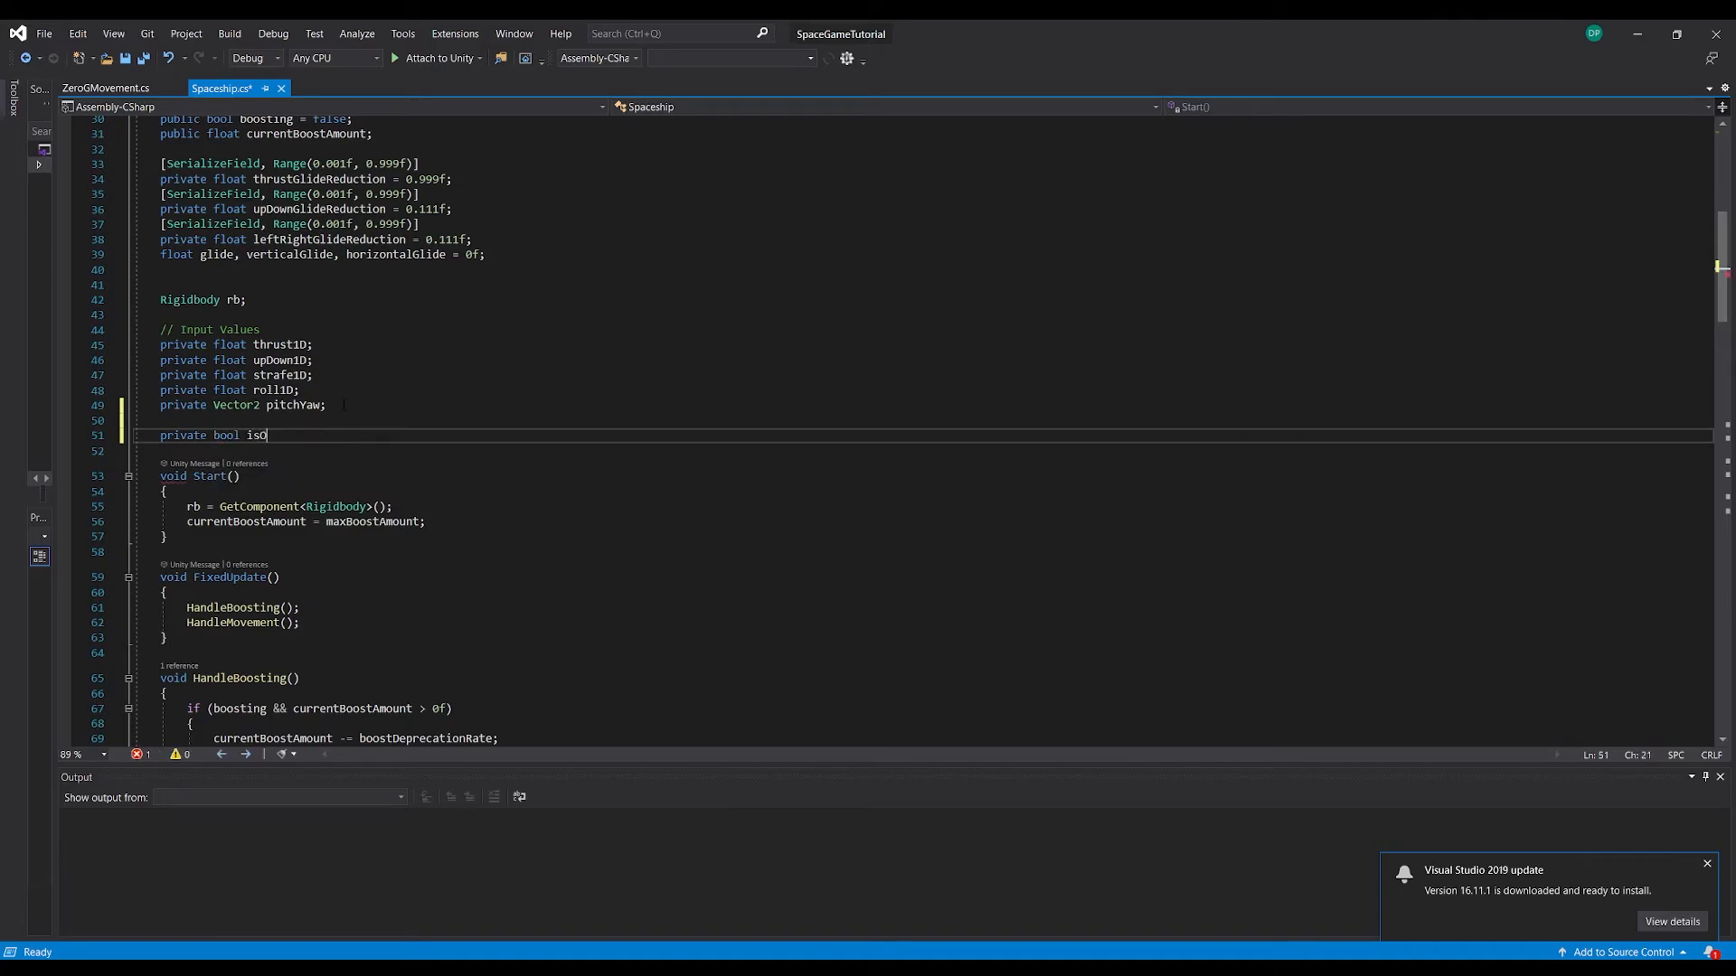
{"action": "type", "text": "isOccupied = false;"}
Add an if (isOccupied) block at the start of the FixedUpdate method
{"action": "scroll", "coordinate": [344, 405], "scroll_direction": "down", "scroll_amount": 7}
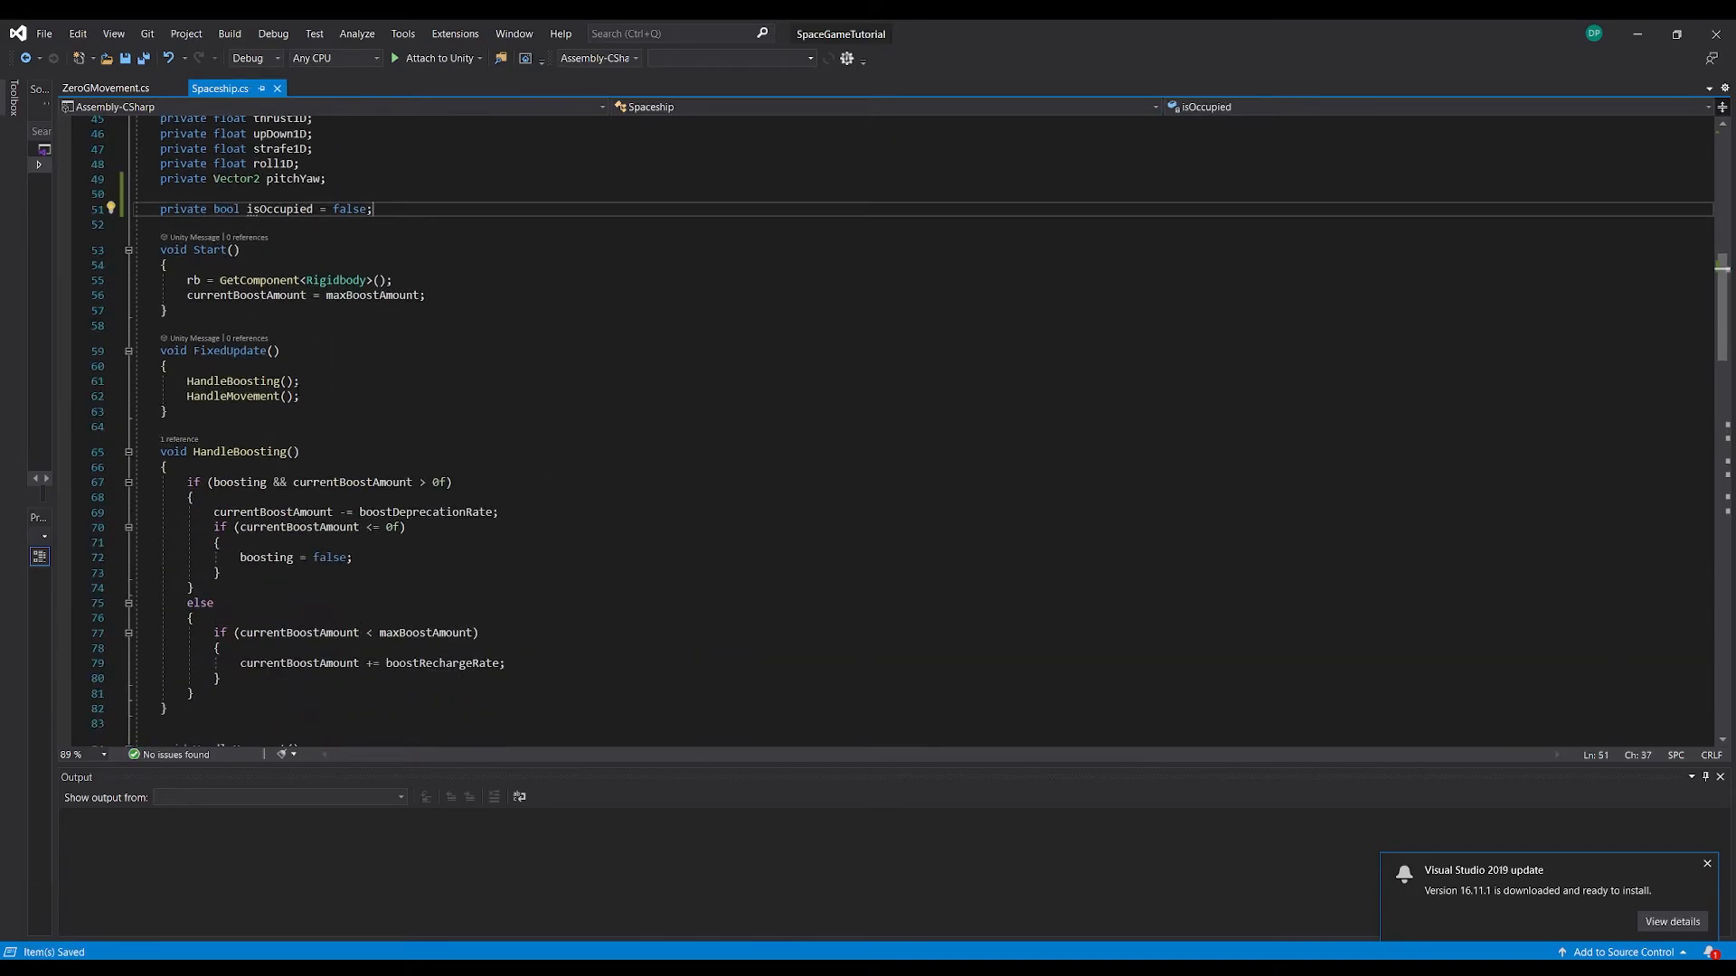
{"action": "scroll", "coordinate": [886, 429], "scroll_direction": "up", "scroll_amount": 4}
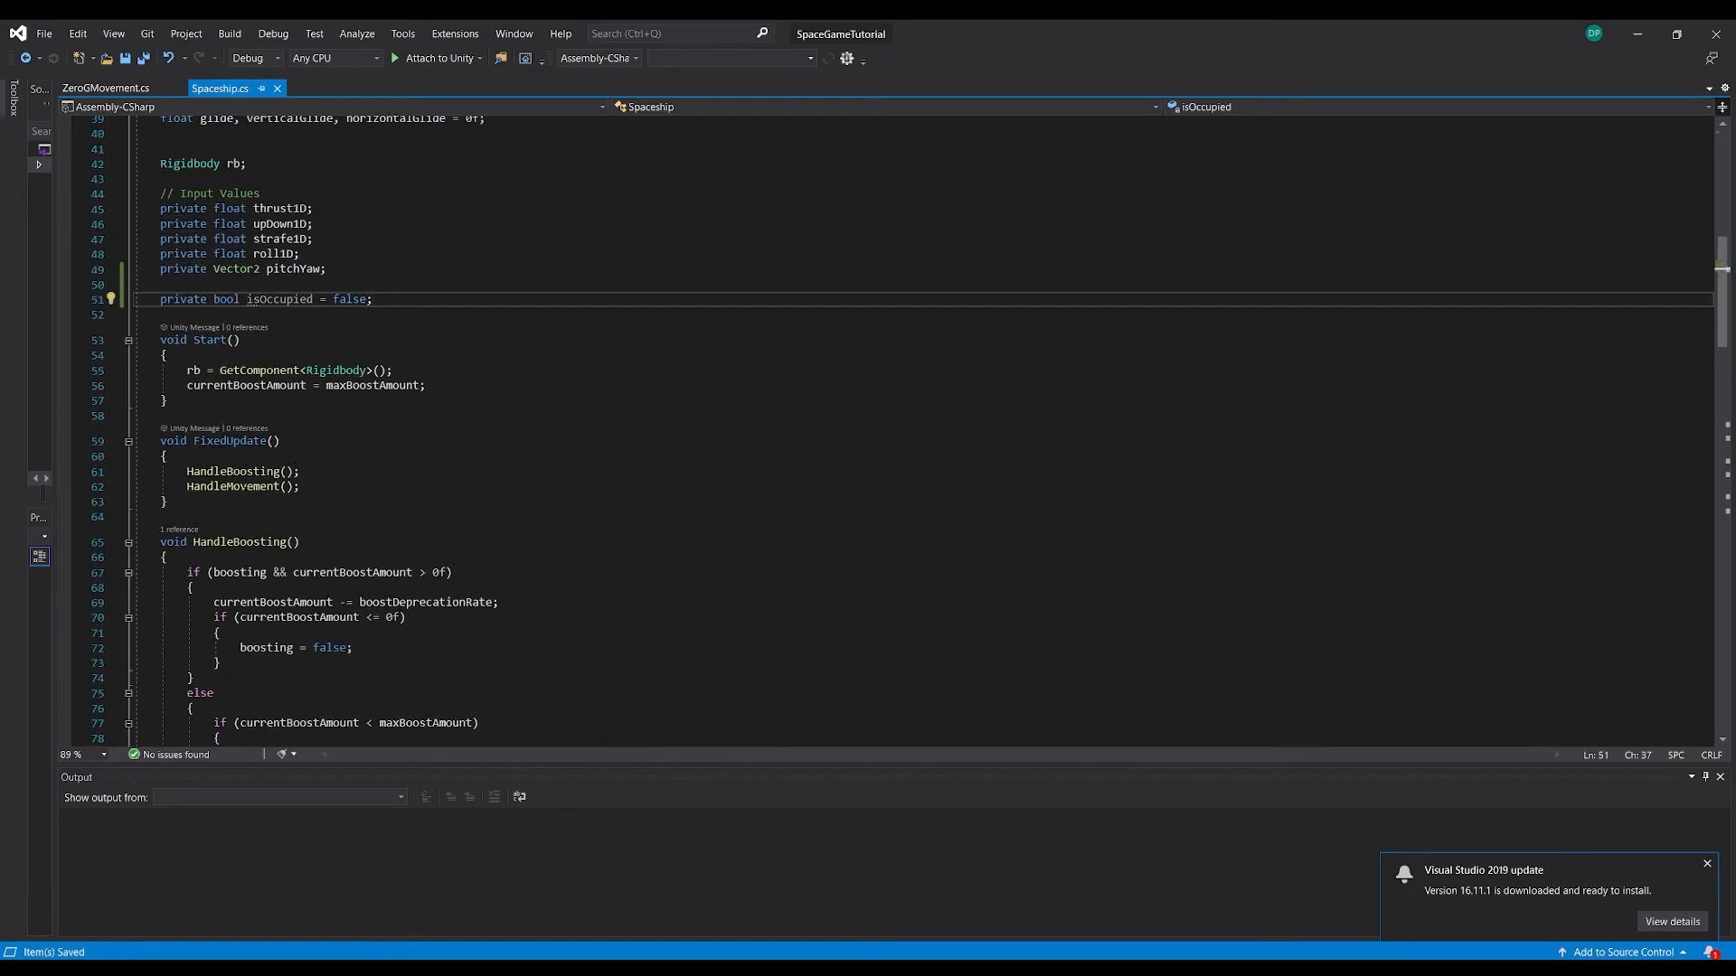
{"action": "left_click", "coordinate": [207, 456]}
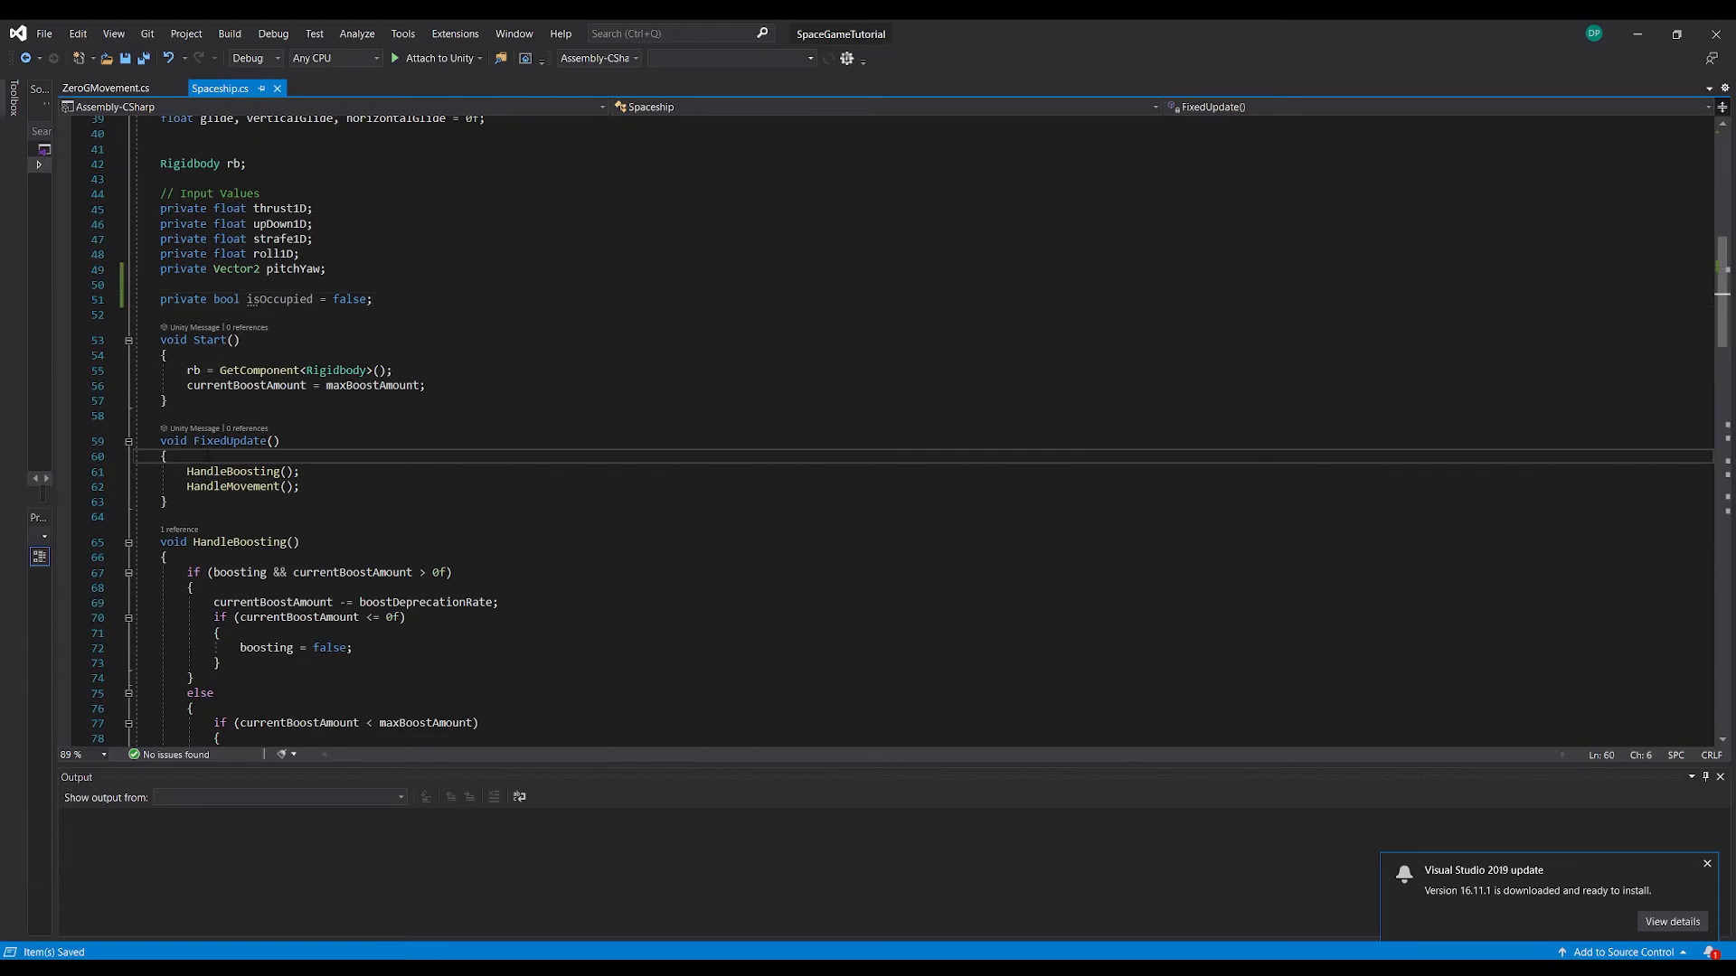
{"action": "key", "text": "Return"}
{"action": "type", "text": "if ("}
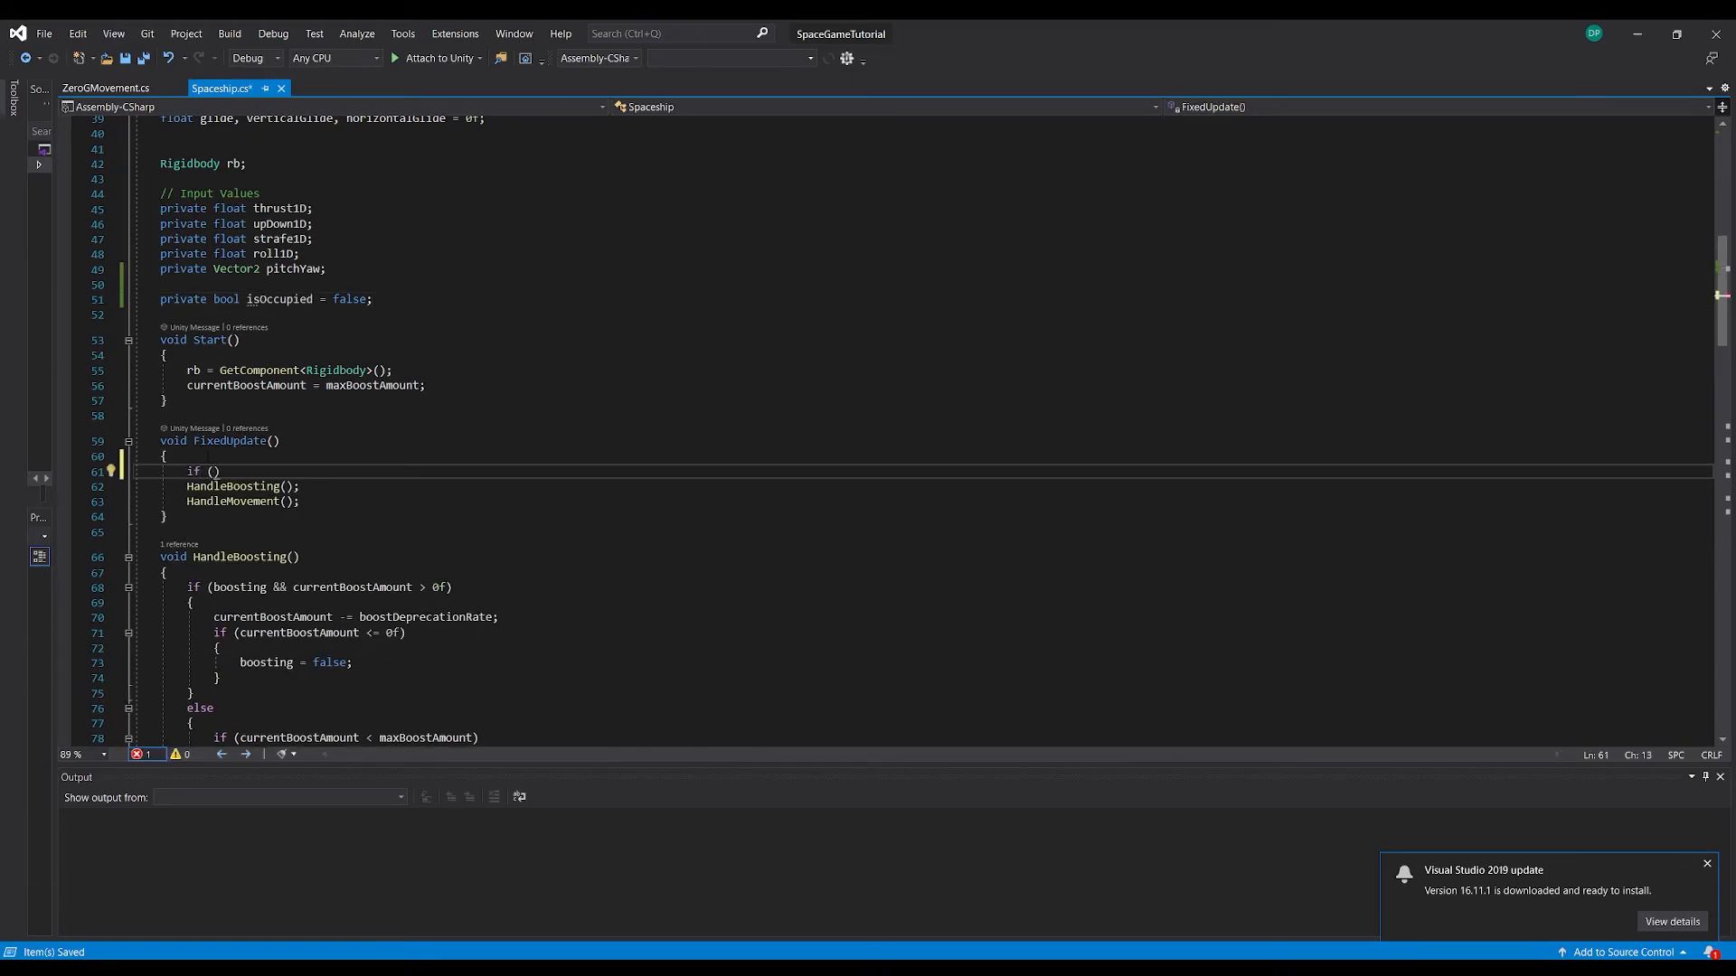
{"action": "type", "text": "isOccupied)"}
{"action": "key", "text": "Return"}
{"action": "type", "text": "{"}
{"action": "key", "text": "Return"}
Move the HandleBoosting and HandleMovement calls inside the if (isOccupied) block and indent them
{"action": "key", "text": "Down"}
{"action": "key", "text": "Down"}
{"action": "key", "text": "Down"}
{"action": "key", "text": "End"}
{"action": "key", "text": "shift+Up"}
{"action": "key", "text": "shift+Home"}
{"action": "key", "text": "alt+Up"}
{"action": "key", "text": "Tab"}
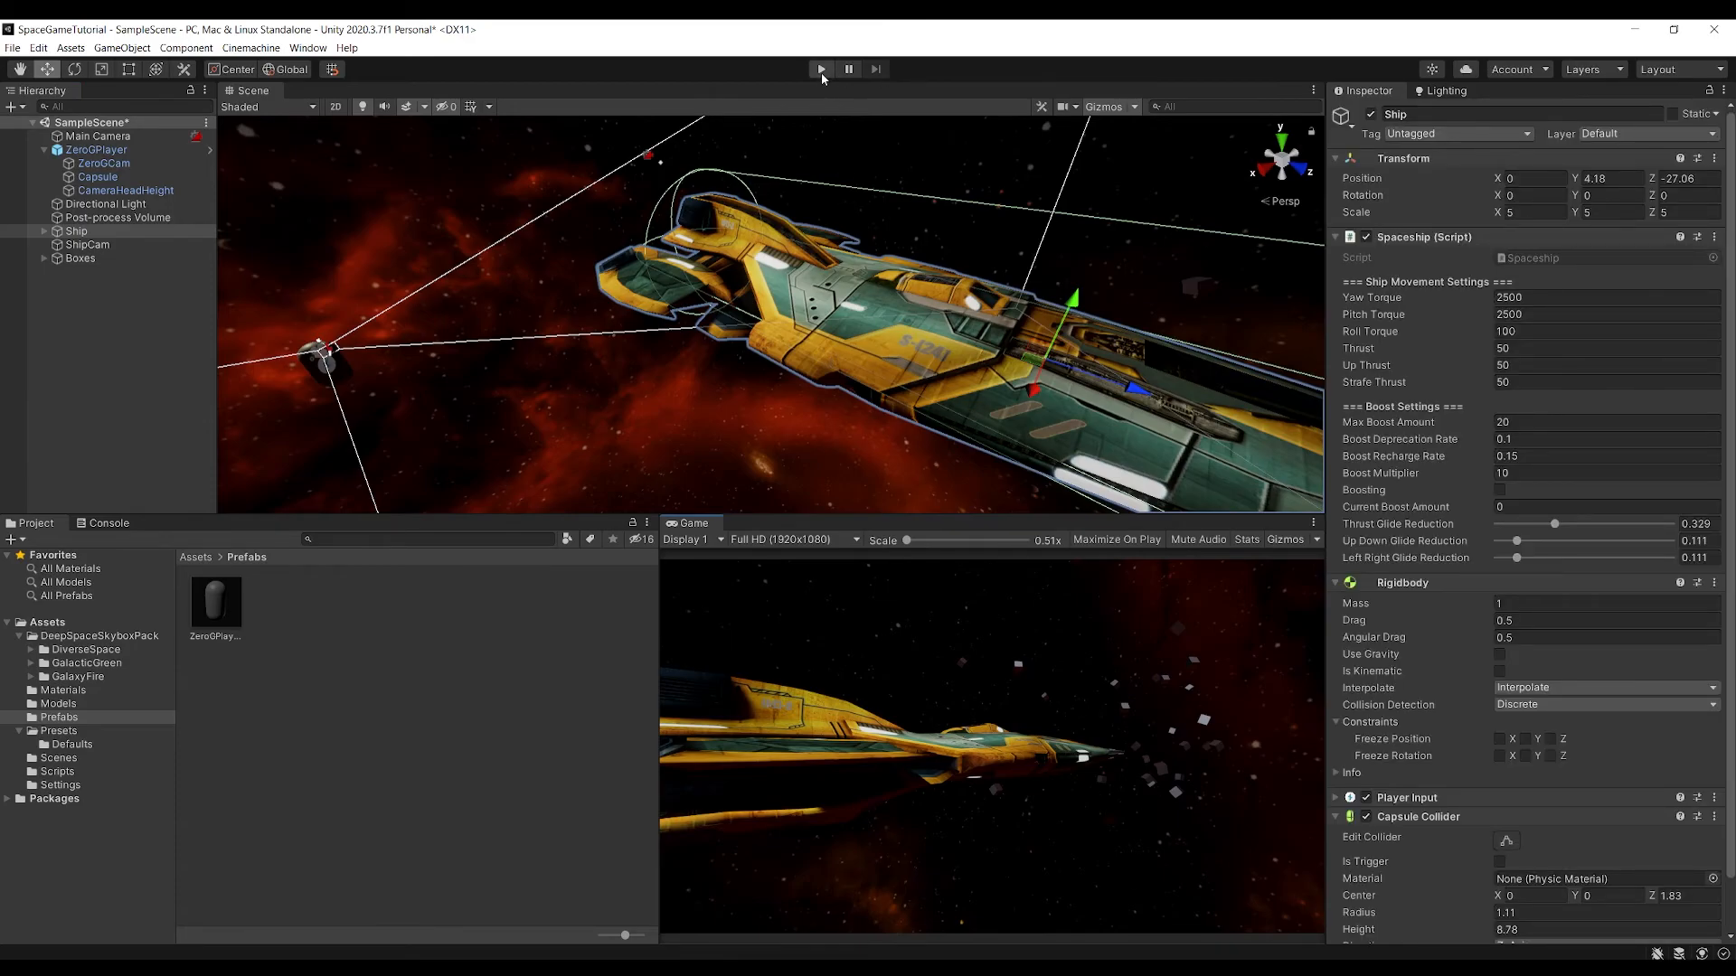
Run SampleScene in Unity and move the zero-gravity player forward to test whether the unoccupied ship responds
{"action": "left_click", "coordinate": [821, 70]}
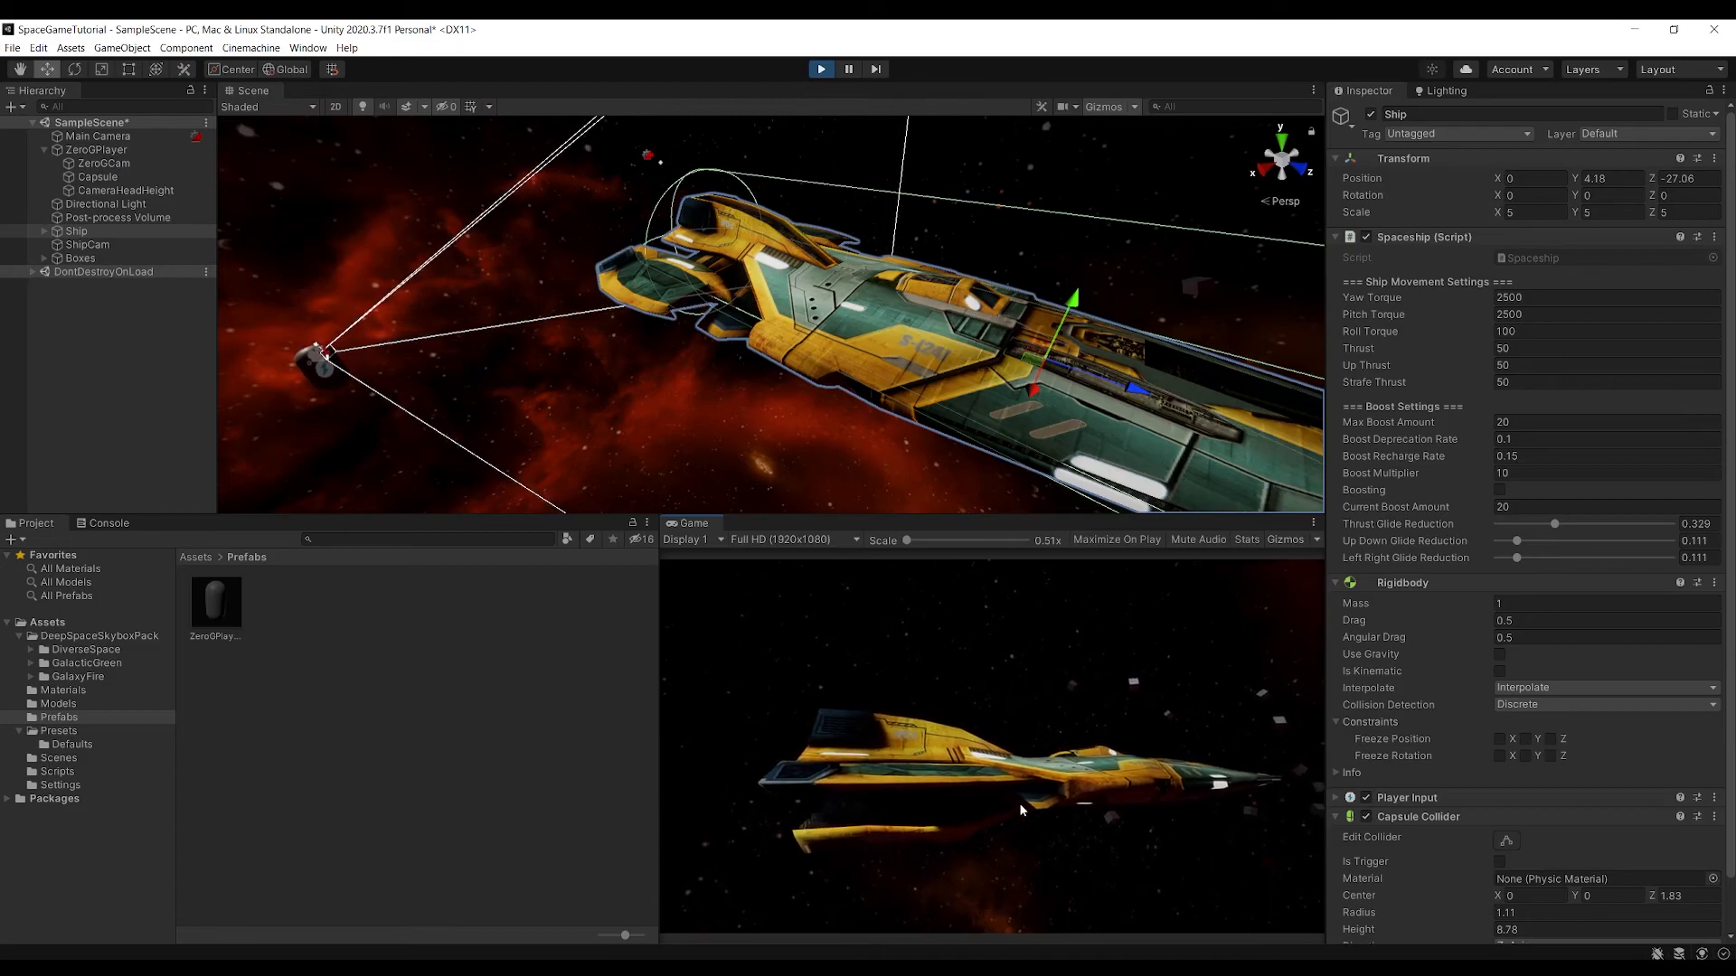
{"action": "key", "text": "w"}
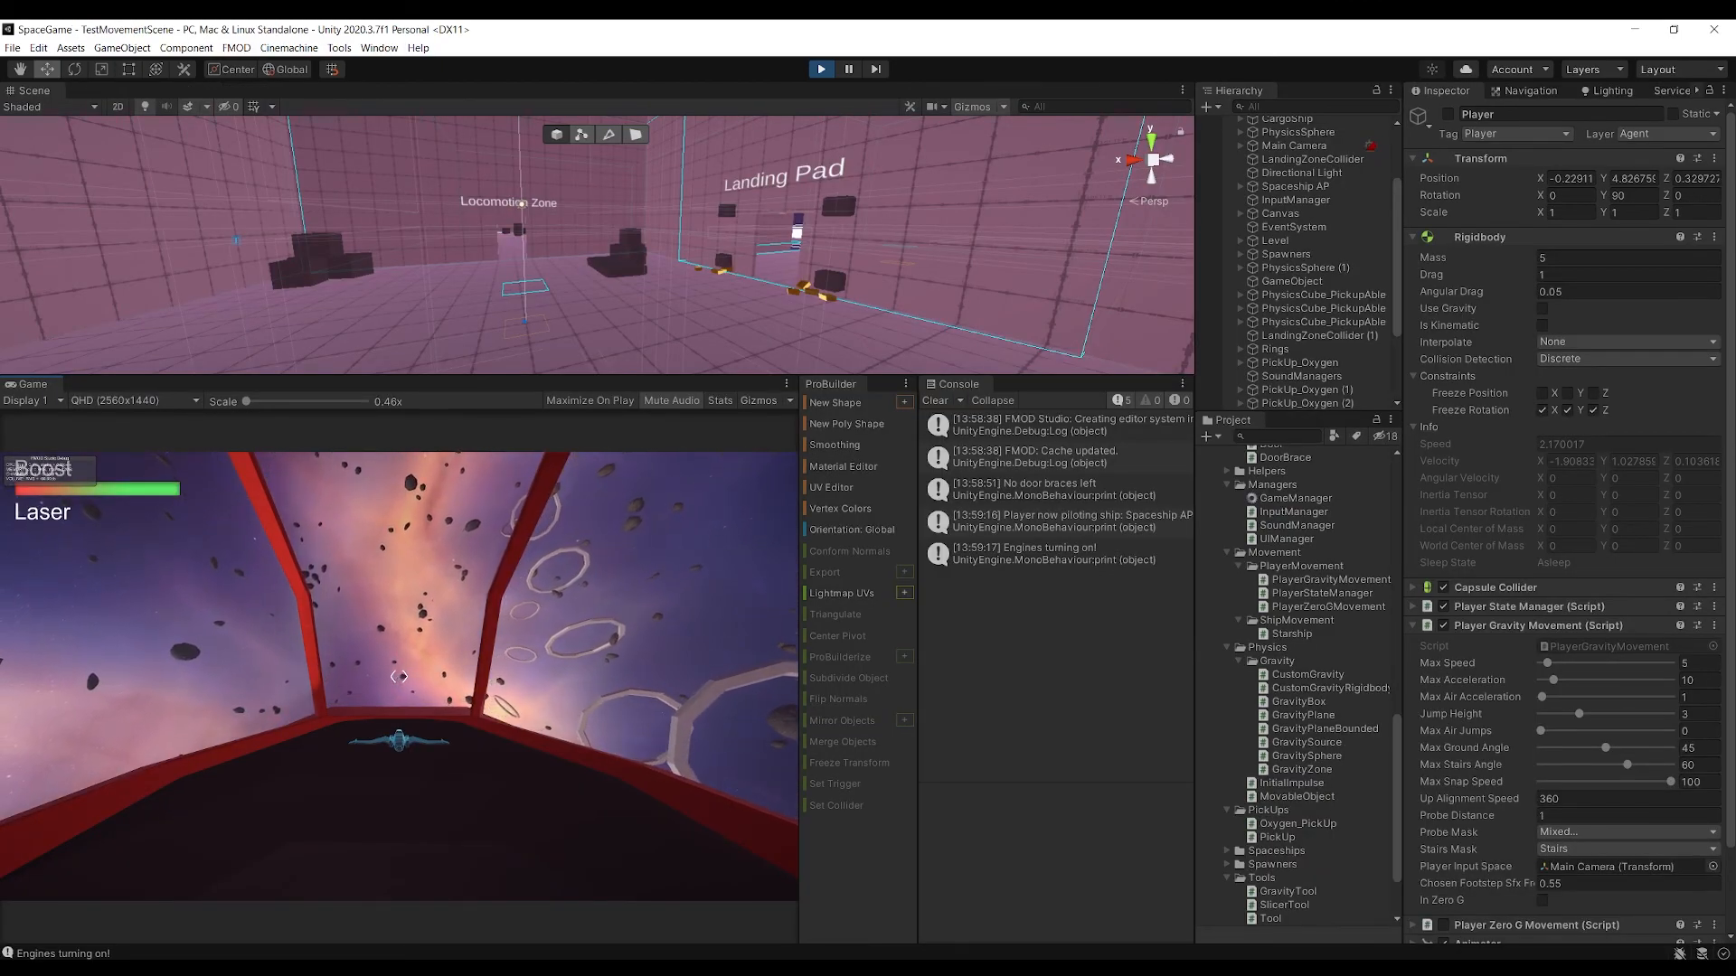
Cycle the red ship's camera between cockpit and chase views in the running TestMovementScene, and stop play mode
{"action": "key", "text": "c"}
{"action": "key", "text": "c"}
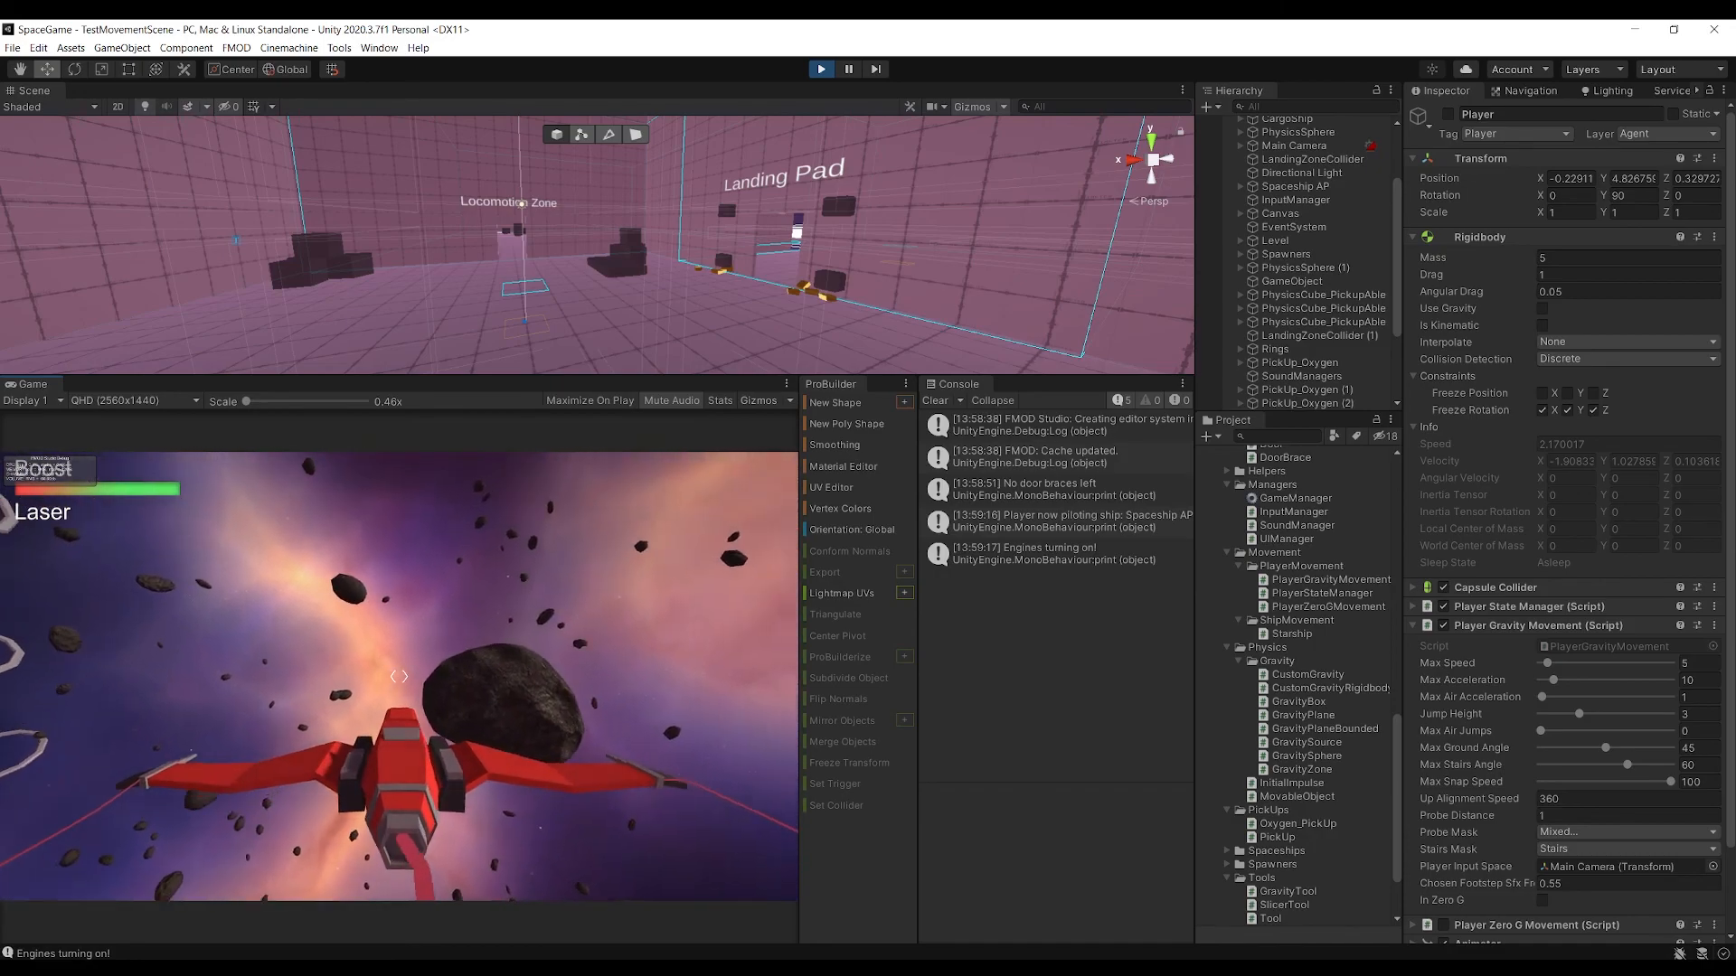
{"action": "key", "text": "c"}
{"action": "key", "text": "c"}
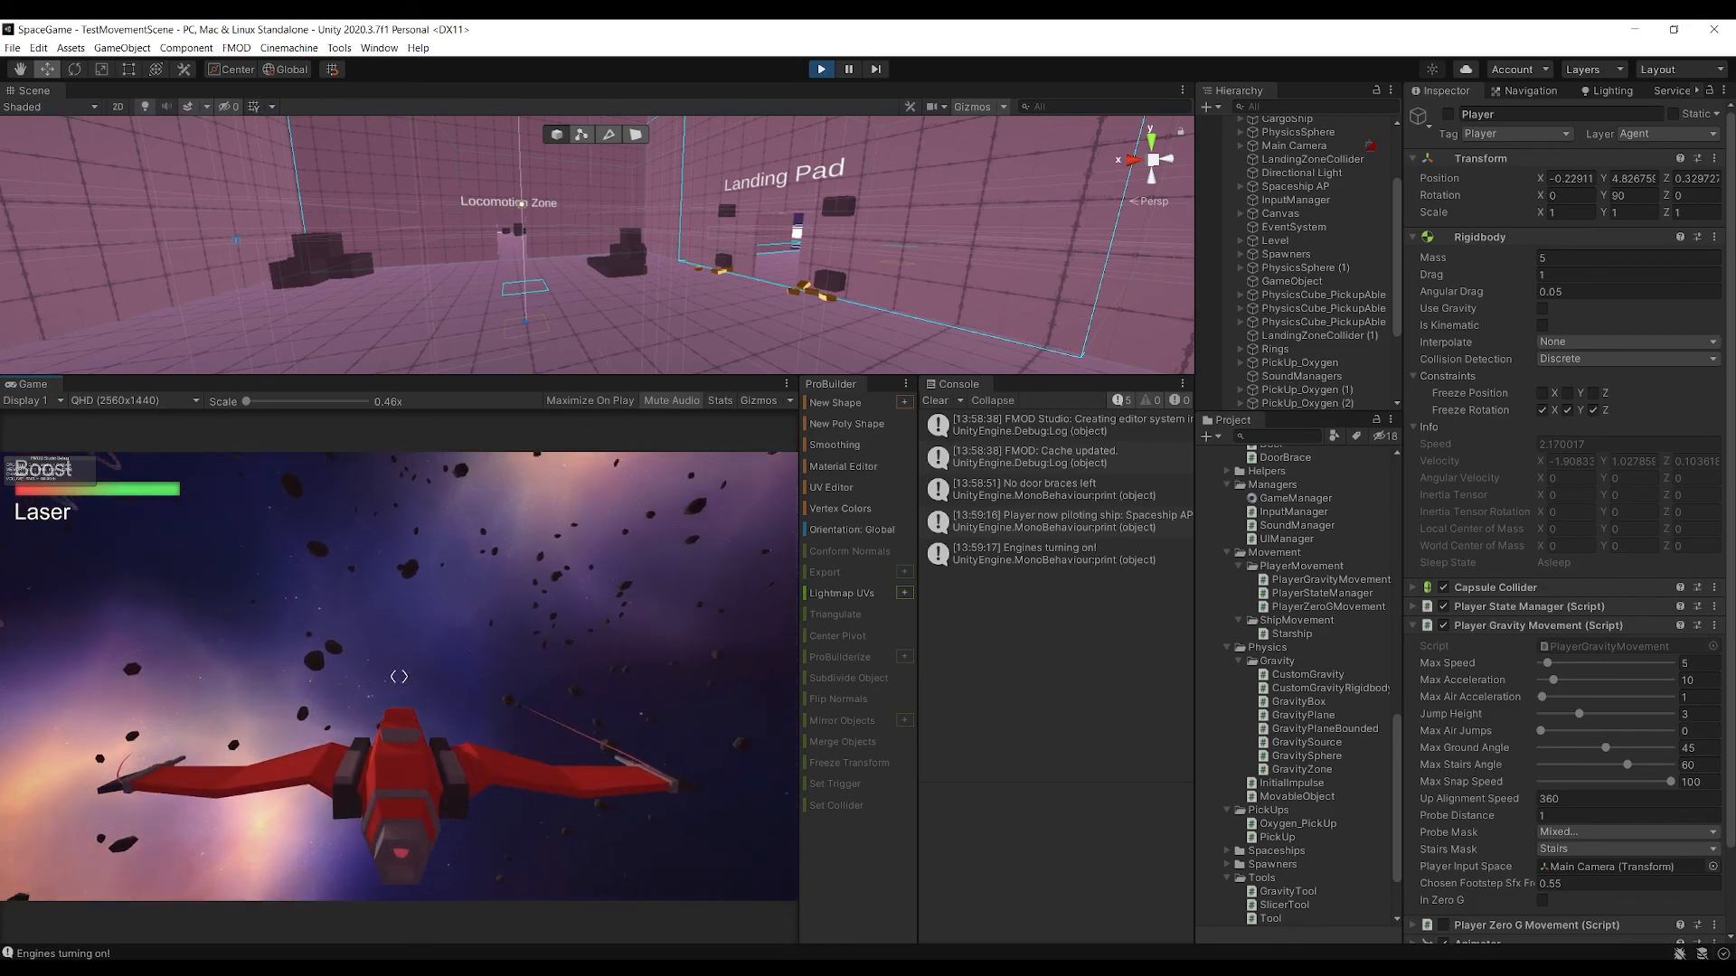
{"action": "left_click", "coordinate": [821, 74]}
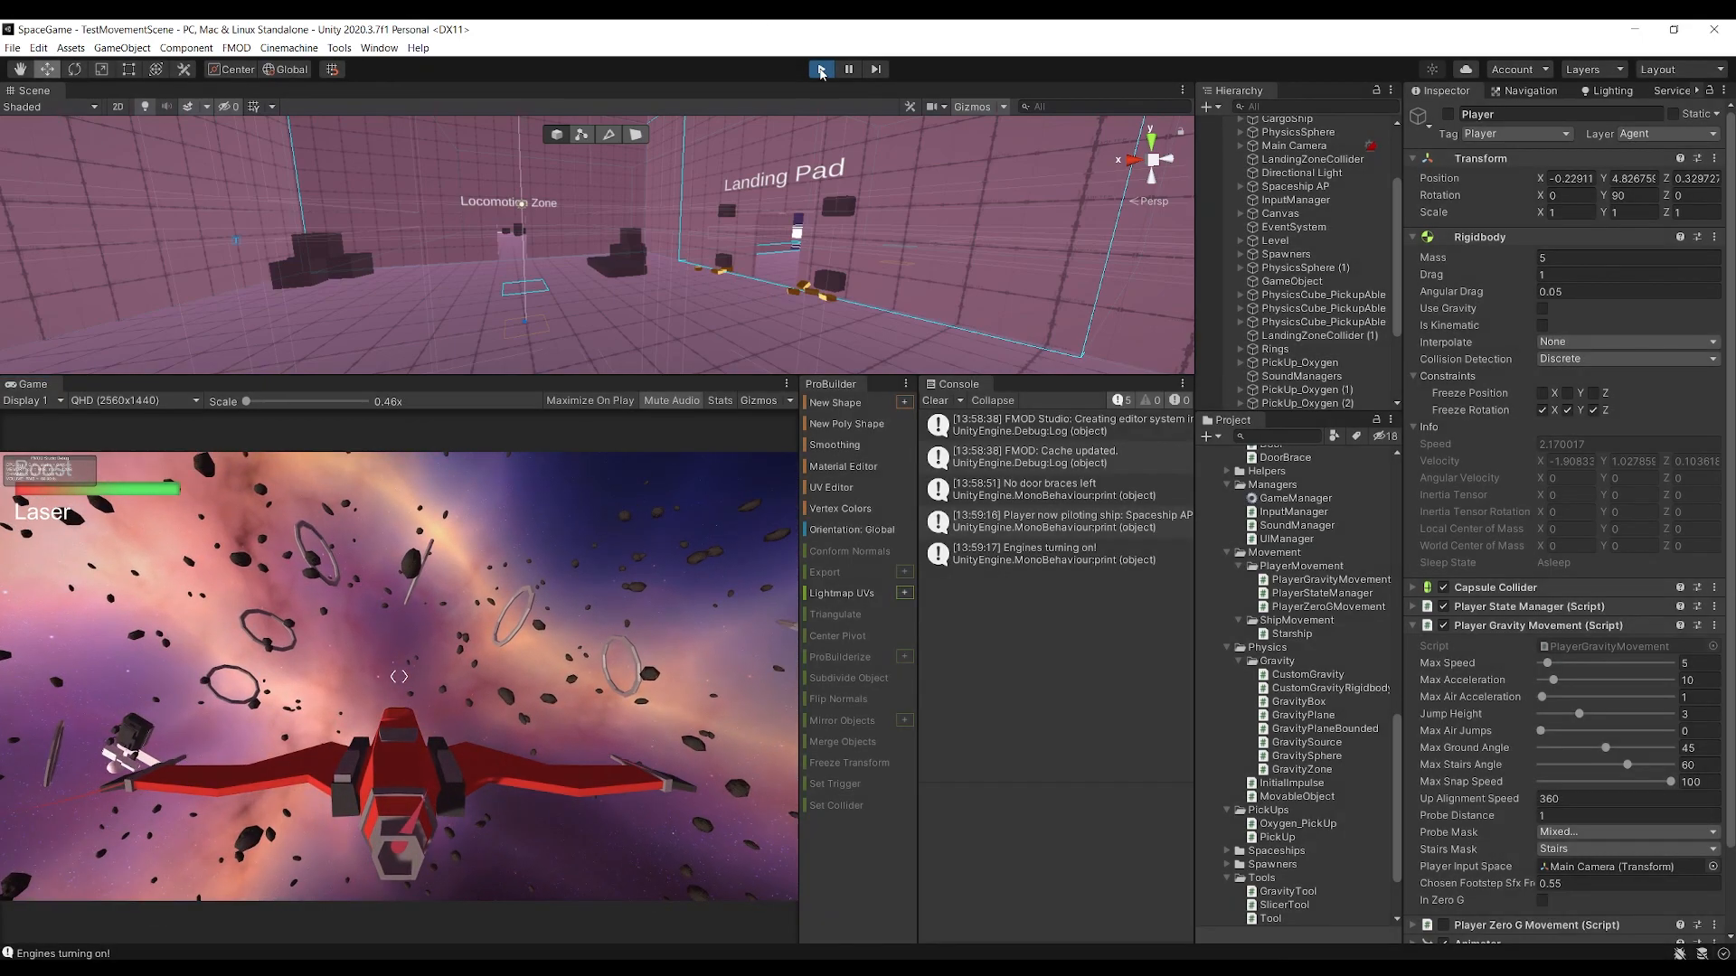